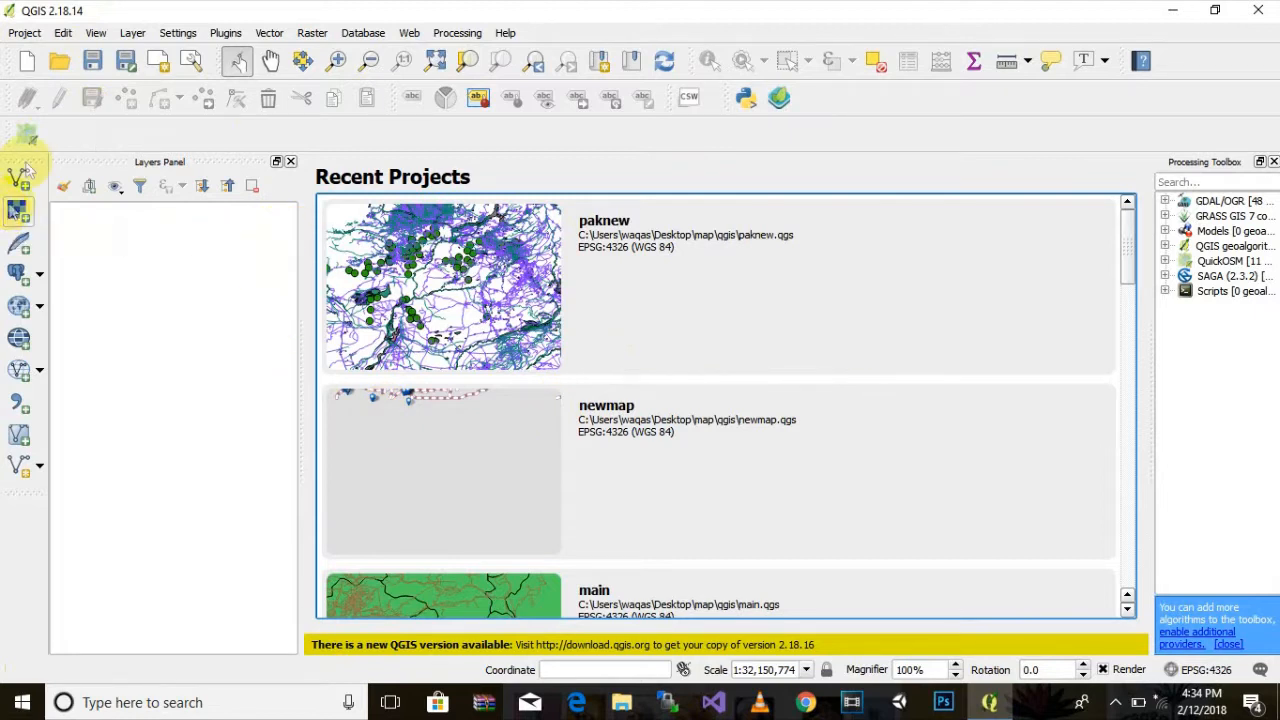
Start a new empty project and minimise the QGIS window to reach the desktop
{"action": "left_click", "coordinate": [14, 34]}
{"action": "left_click", "coordinate": [22, 51]}
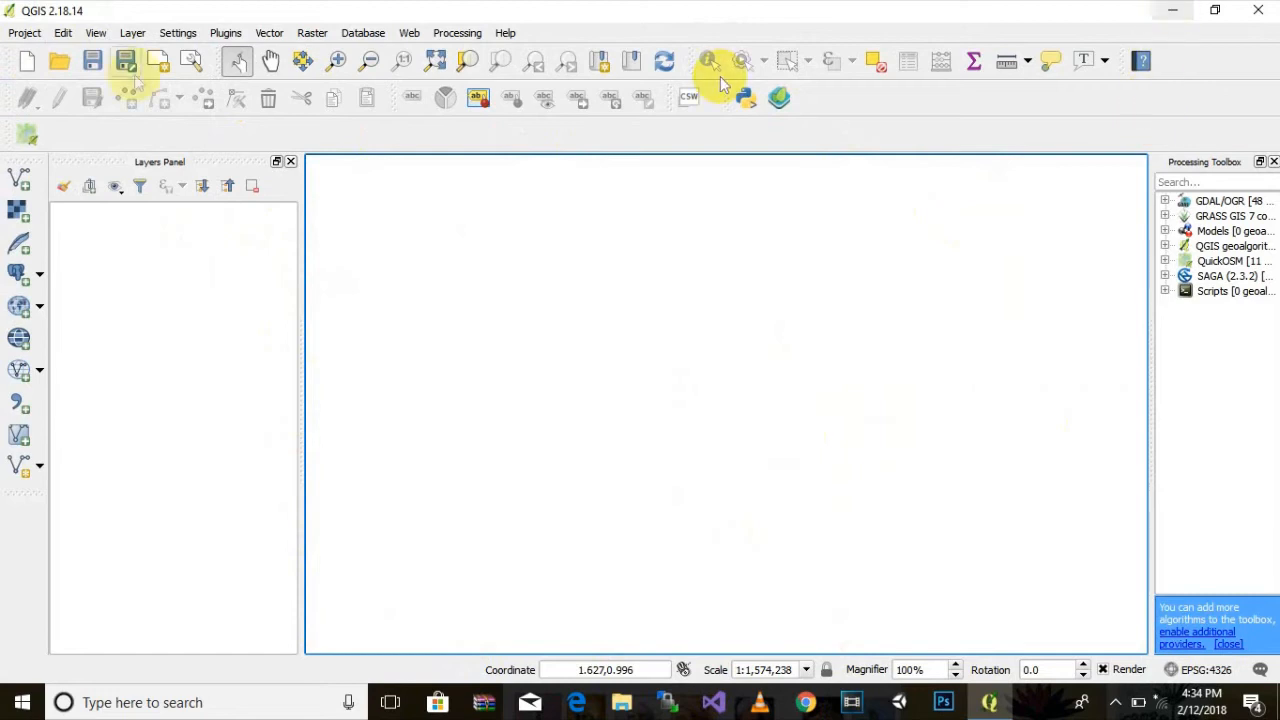
{"action": "left_click", "coordinate": [1172, 10]}
Copy planet_73.014_33.991_a4f79c71.osm.shp.zip from the desktop's map folder into the desktop's travelthirst folder
{"action": "double_click", "coordinate": [527, 402]}
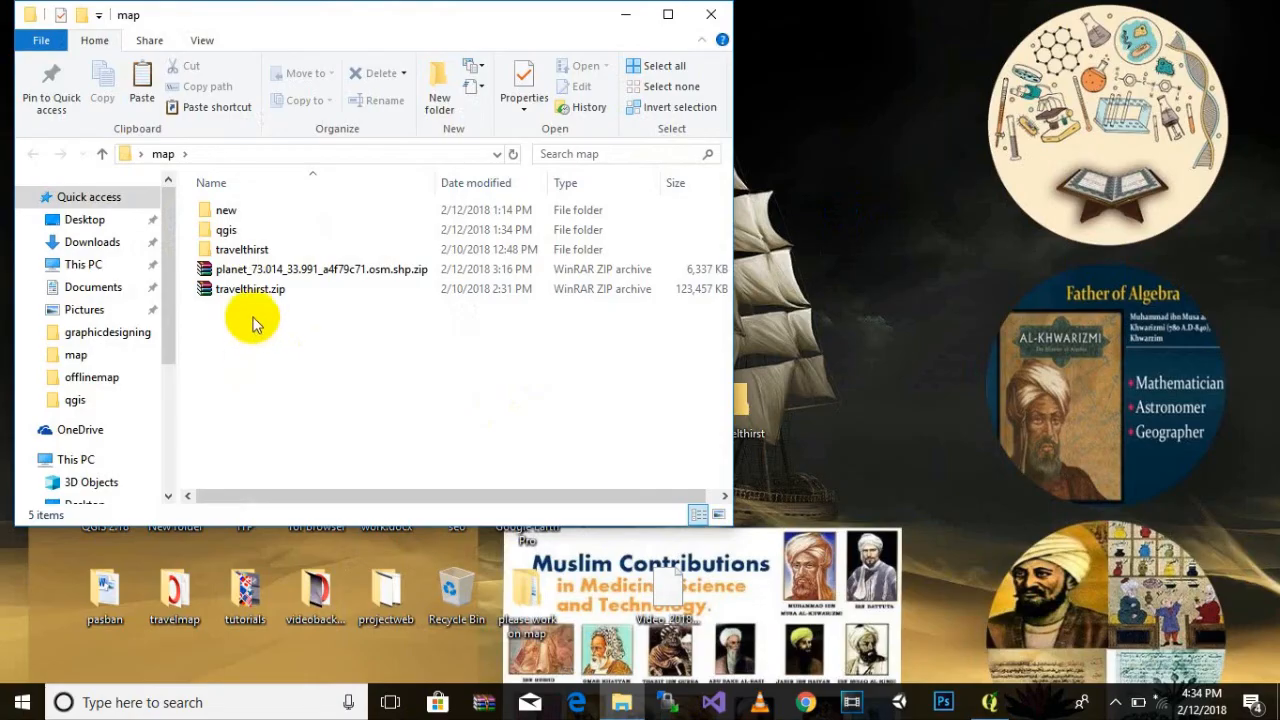
{"action": "left_click", "coordinate": [257, 271]}
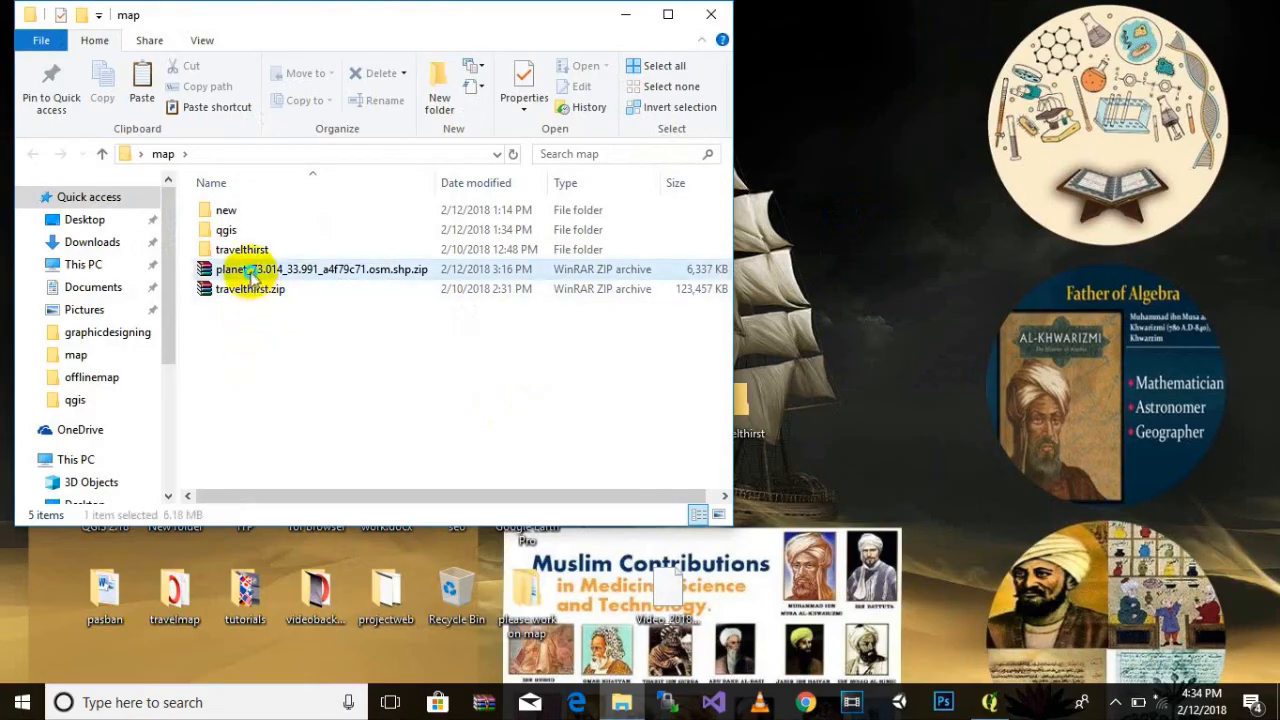
{"action": "right_click", "coordinate": [258, 273]}
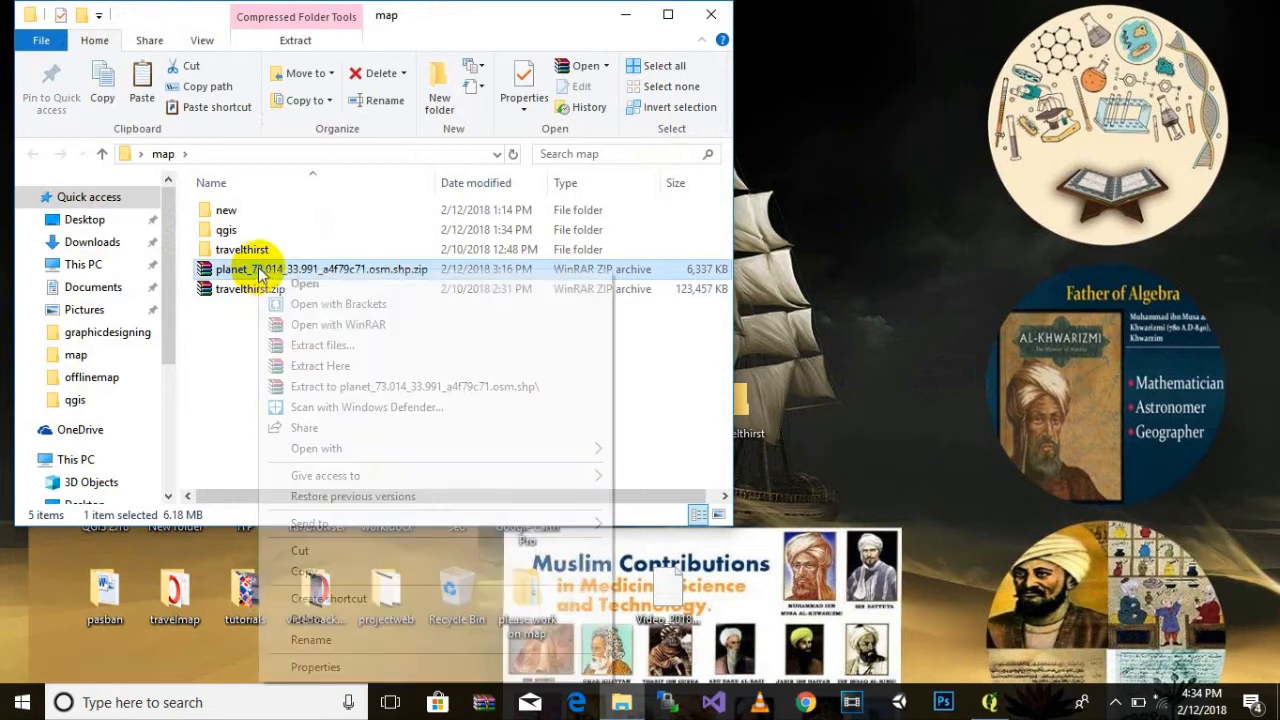
{"action": "left_click", "coordinate": [327, 575]}
{"action": "left_click", "coordinate": [711, 15]}
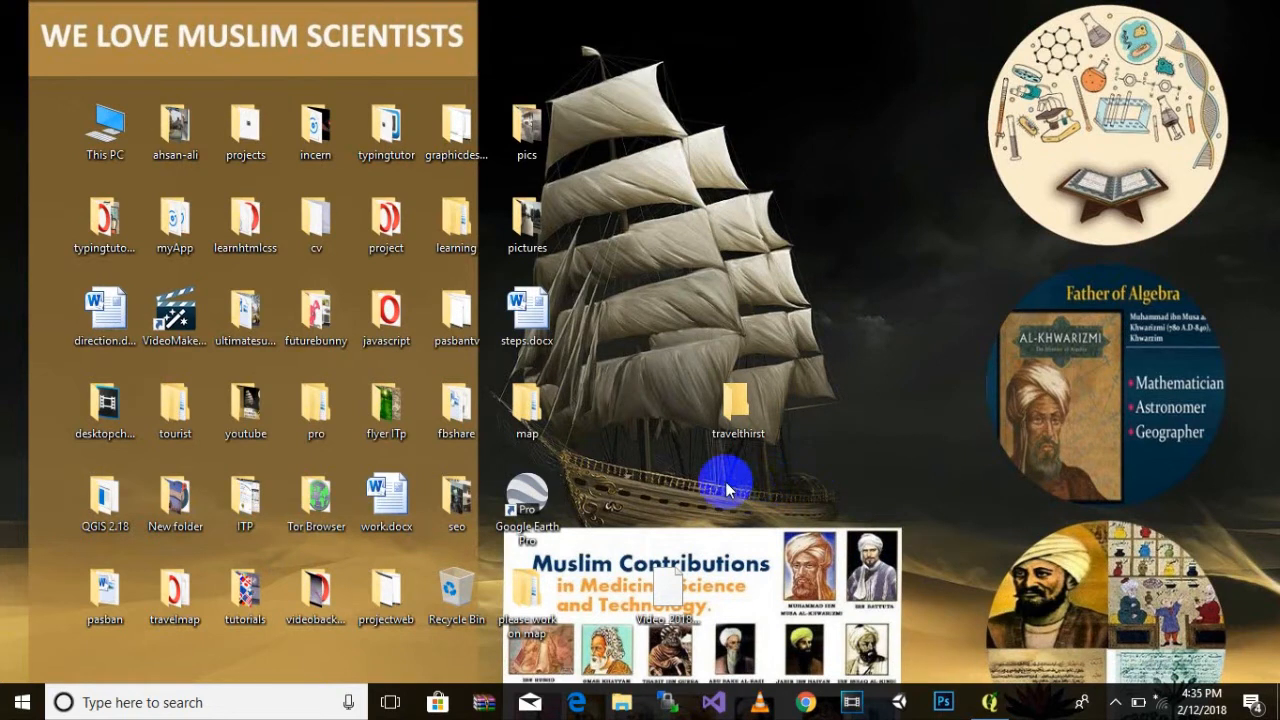
{"action": "double_click", "coordinate": [734, 427]}
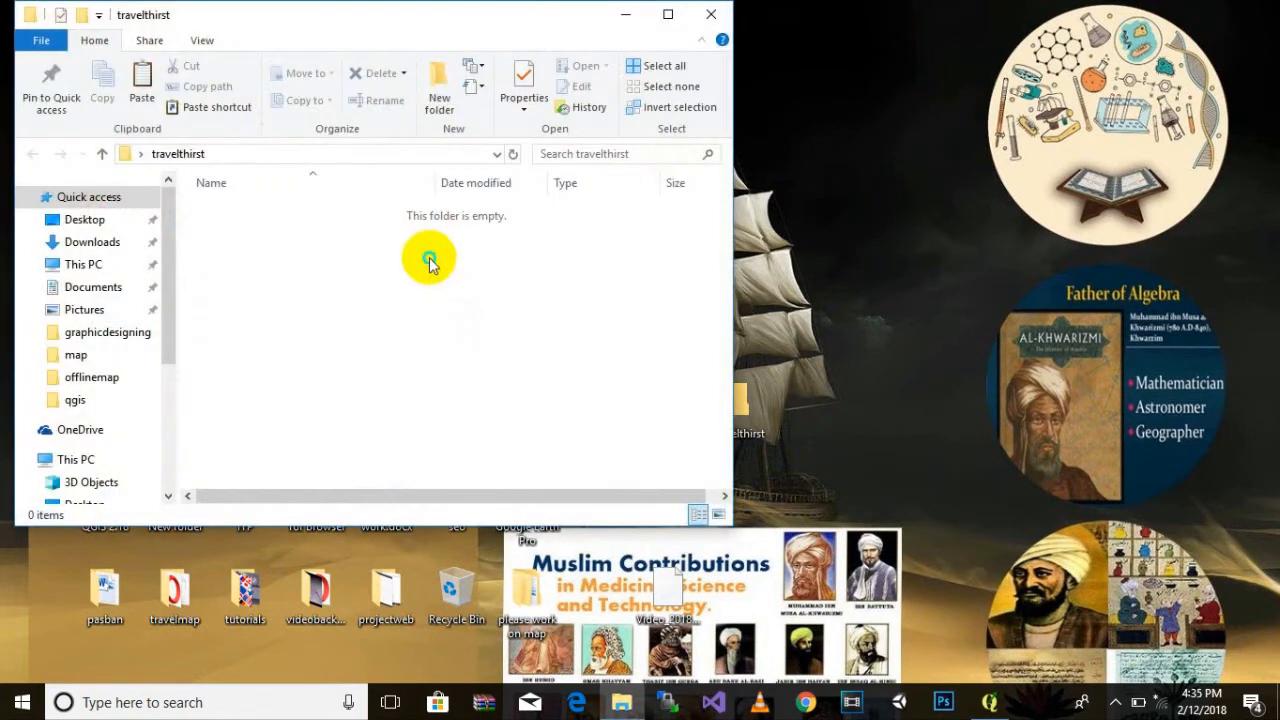
{"action": "right_click", "coordinate": [429, 259]}
{"action": "left_click", "coordinate": [475, 388]}
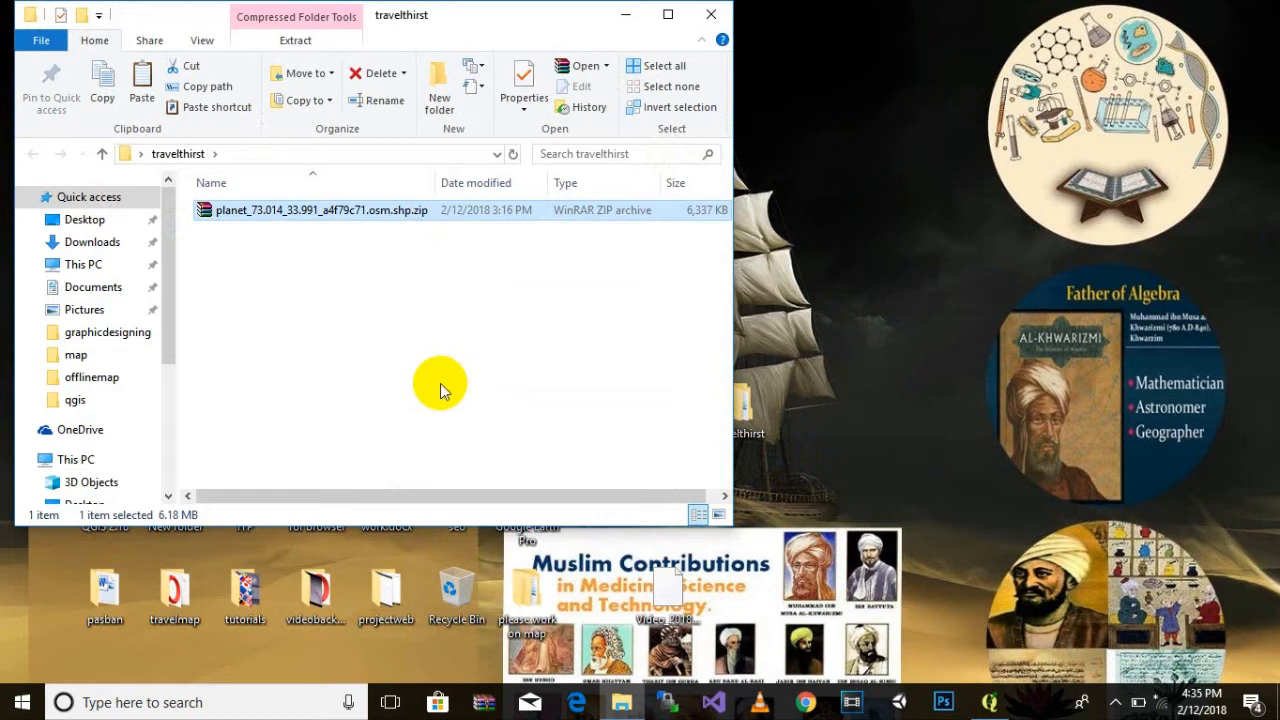
{"action": "left_click", "coordinate": [424, 218]}
{"action": "left_click", "coordinate": [443, 306]}
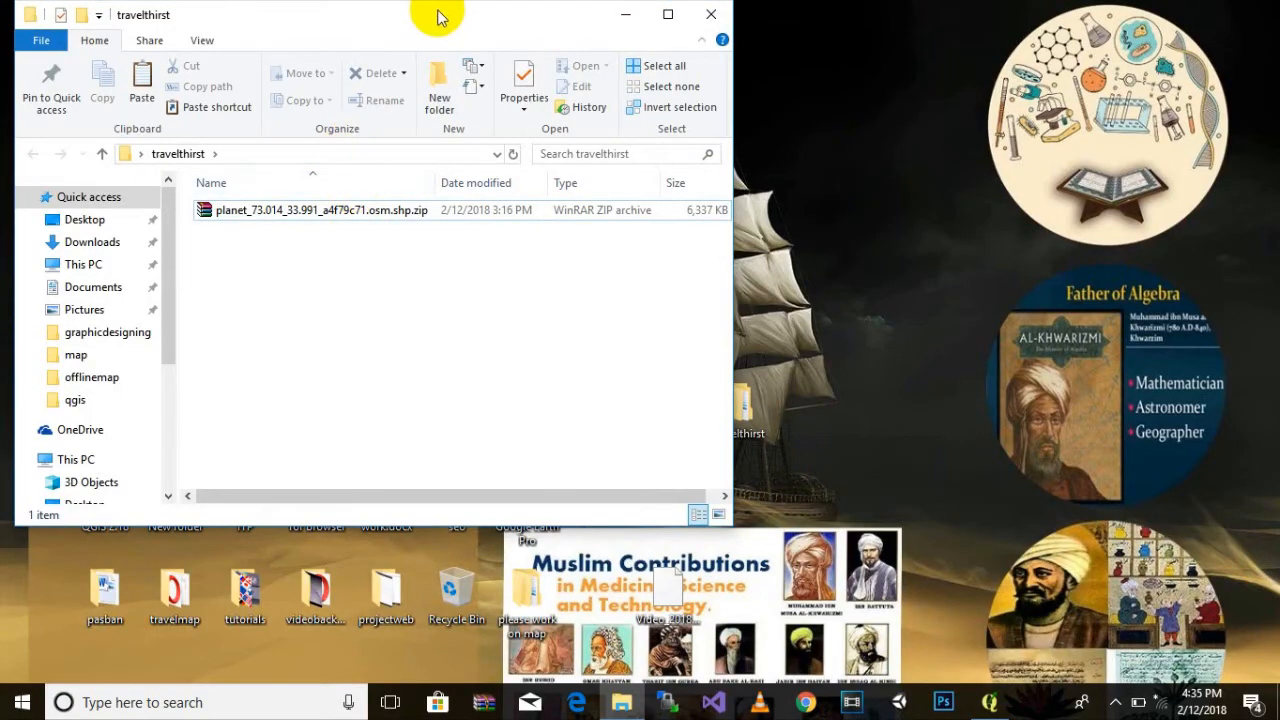
{"action": "left_click_drag", "start_coordinate": [439, 14], "coordinate": [643, 86]}
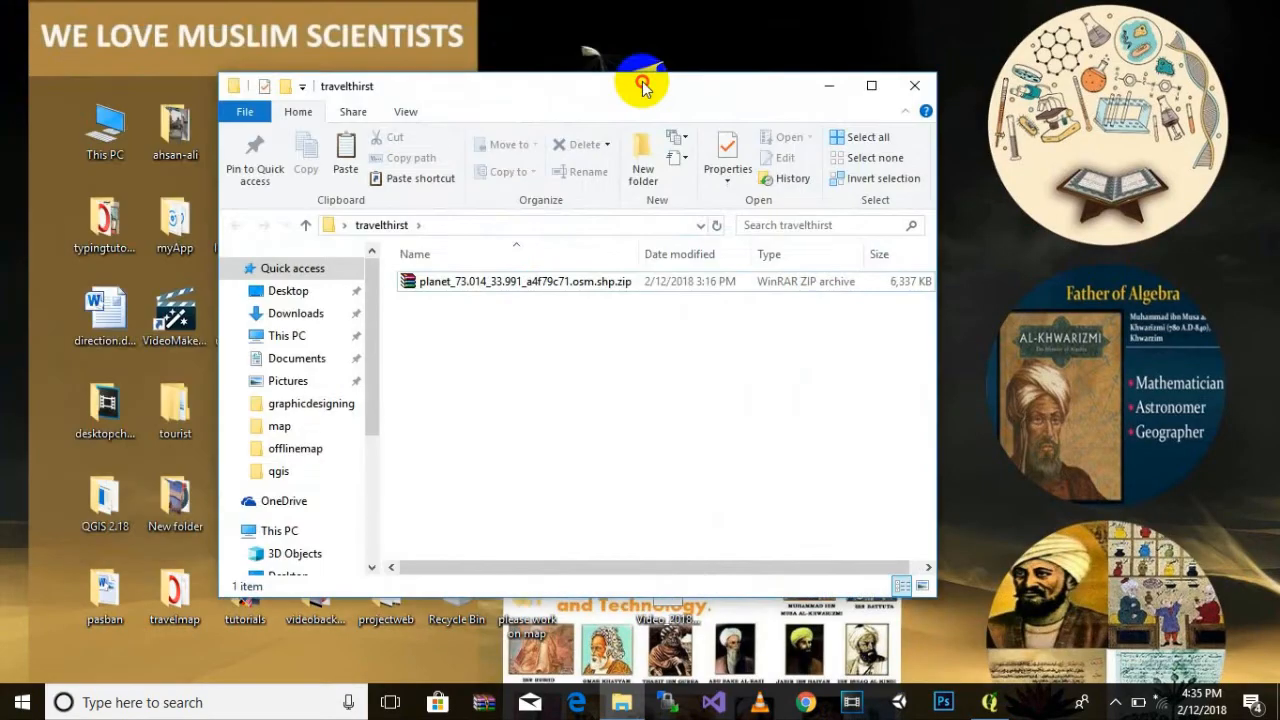
{"action": "left_click", "coordinate": [607, 434]}
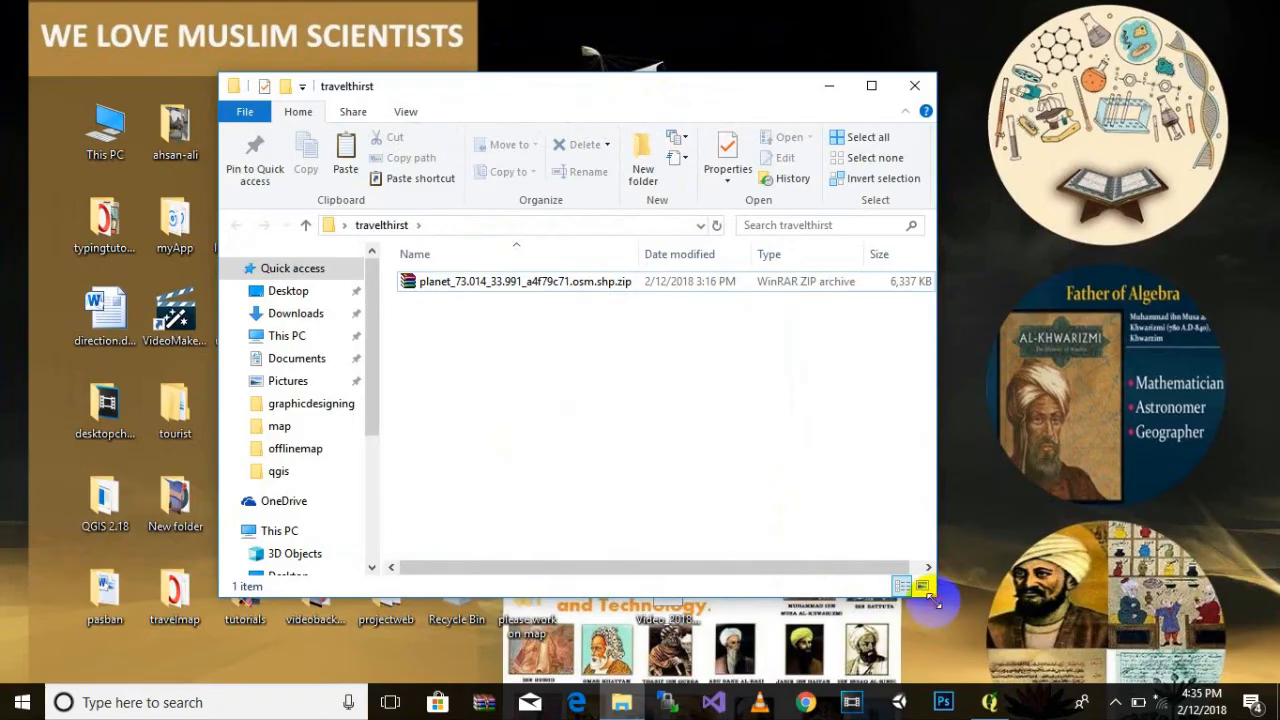
{"action": "left_click_drag", "start_coordinate": [936, 600], "coordinate": [1017, 617]}
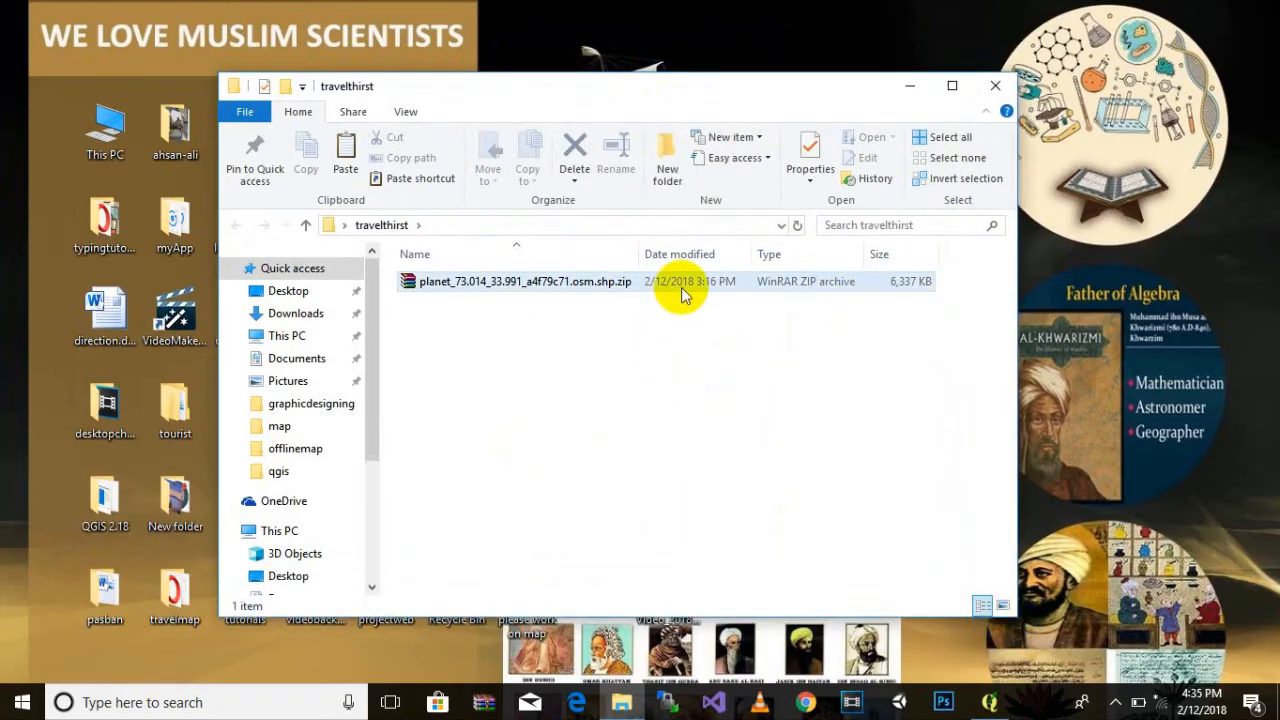
{"action": "left_click", "coordinate": [450, 285]}
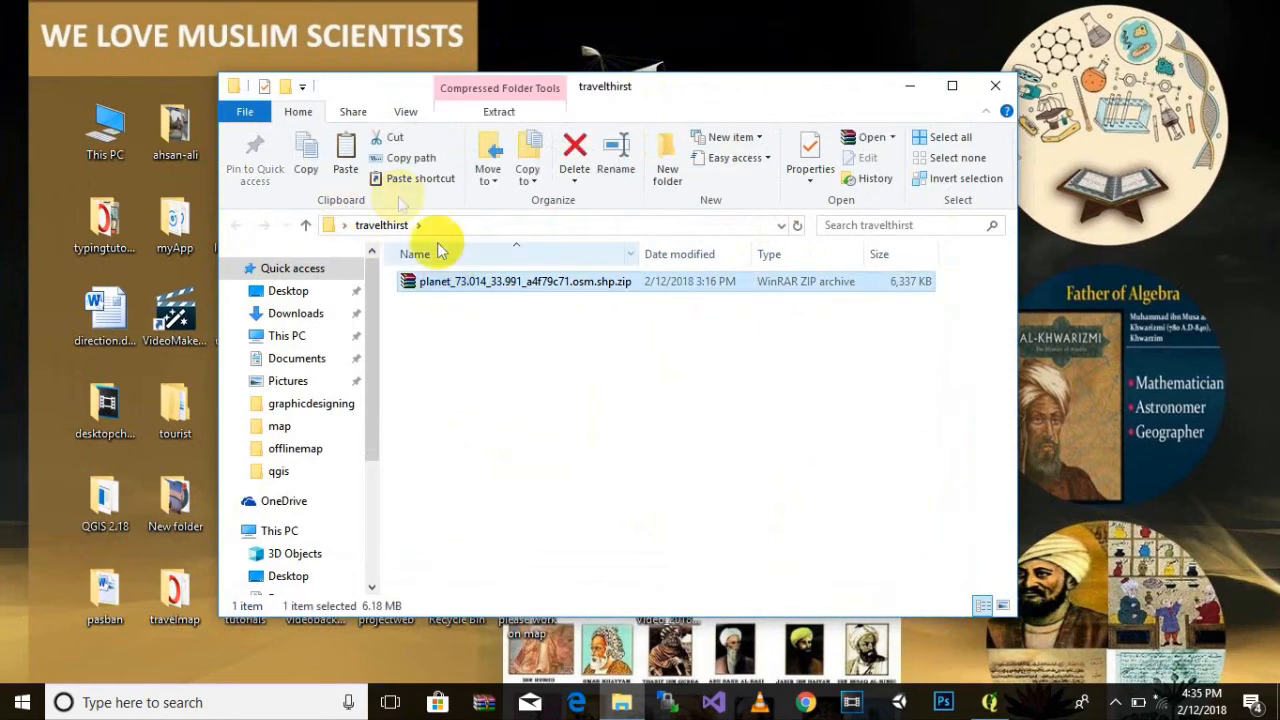
{"action": "left_click", "coordinate": [516, 395]}
{"action": "left_click_drag", "start_coordinate": [927, 131], "coordinate": [449, 97]}
{"action": "left_click_drag", "start_coordinate": [652, 210], "coordinate": [580, 209]}
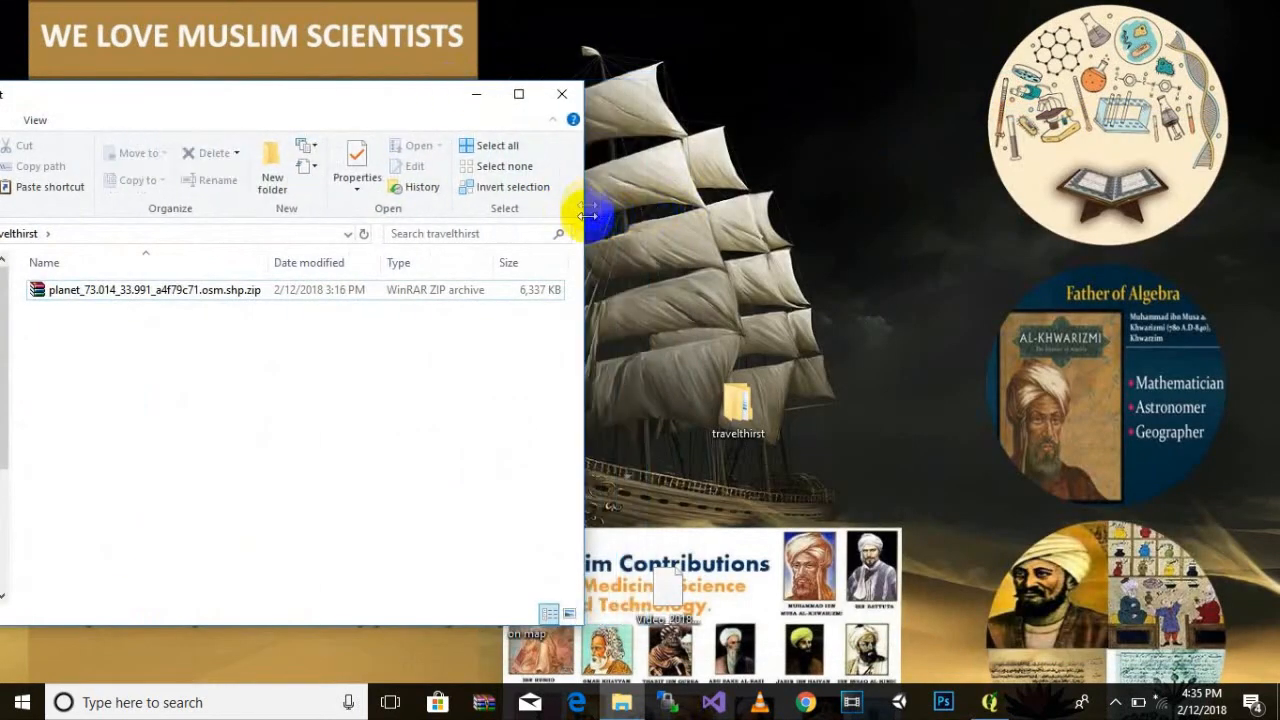
{"action": "left_click_drag", "start_coordinate": [429, 106], "coordinate": [829, 157]}
Create a folder named data inside travelthirst and move the planet shapefile archive into it
{"action": "right_click", "coordinate": [738, 335]}
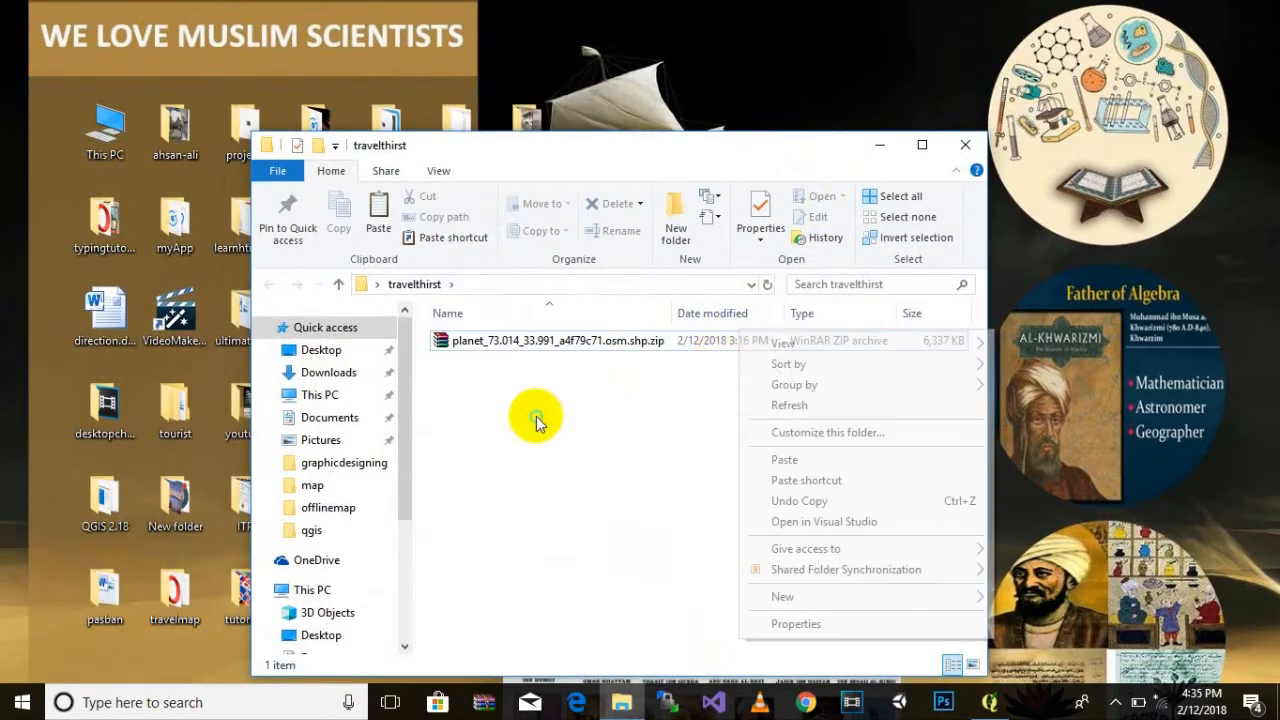
{"action": "right_click", "coordinate": [537, 412]}
{"action": "mouse_move", "coordinate": [657, 373]}
{"action": "left_click", "coordinate": [823, 381]}
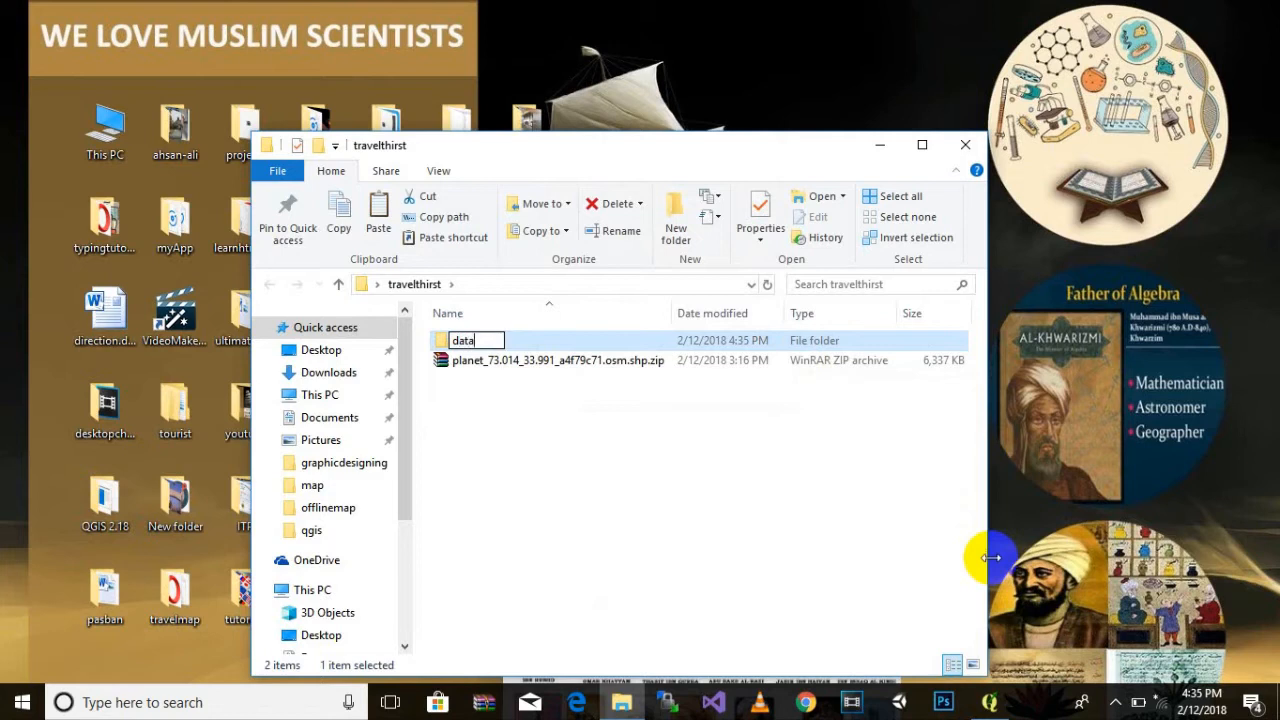
{"action": "left_click_drag", "start_coordinate": [540, 360], "coordinate": [488, 342]}
Extract the planet shapefile archive directly inside the data folder
{"action": "double_click", "coordinate": [446, 350]}
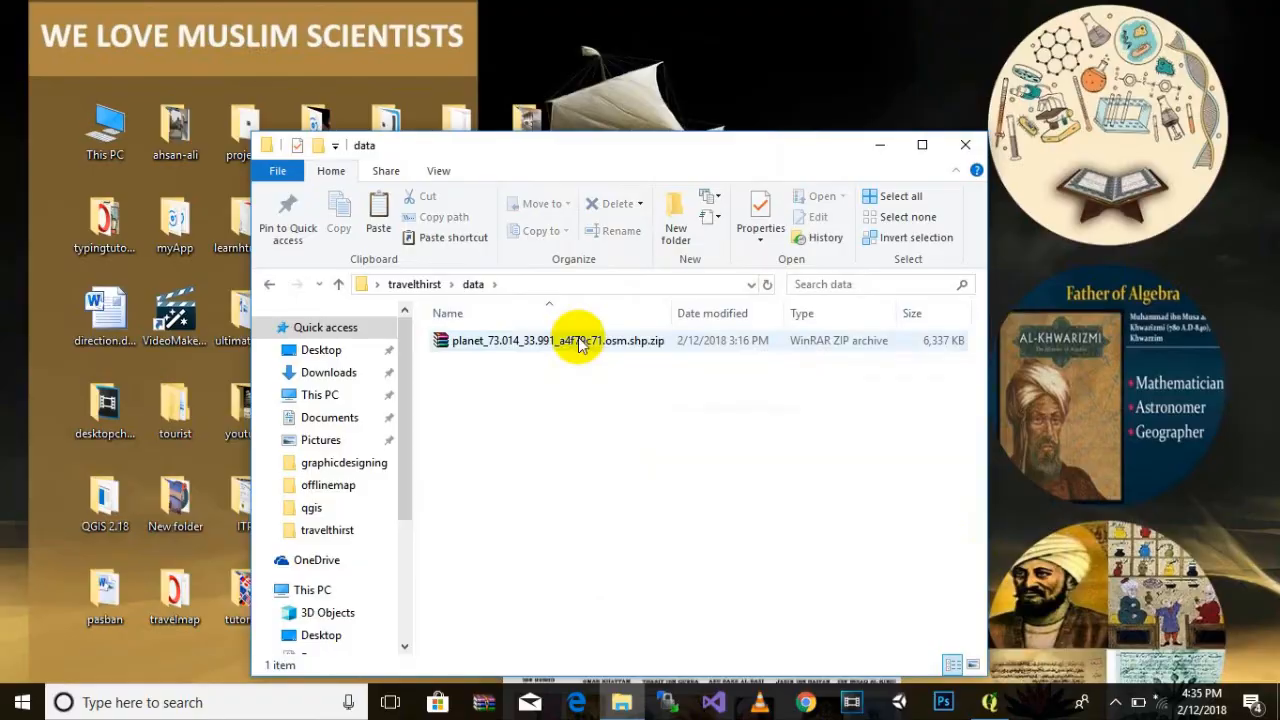
{"action": "right_click", "coordinate": [578, 340]}
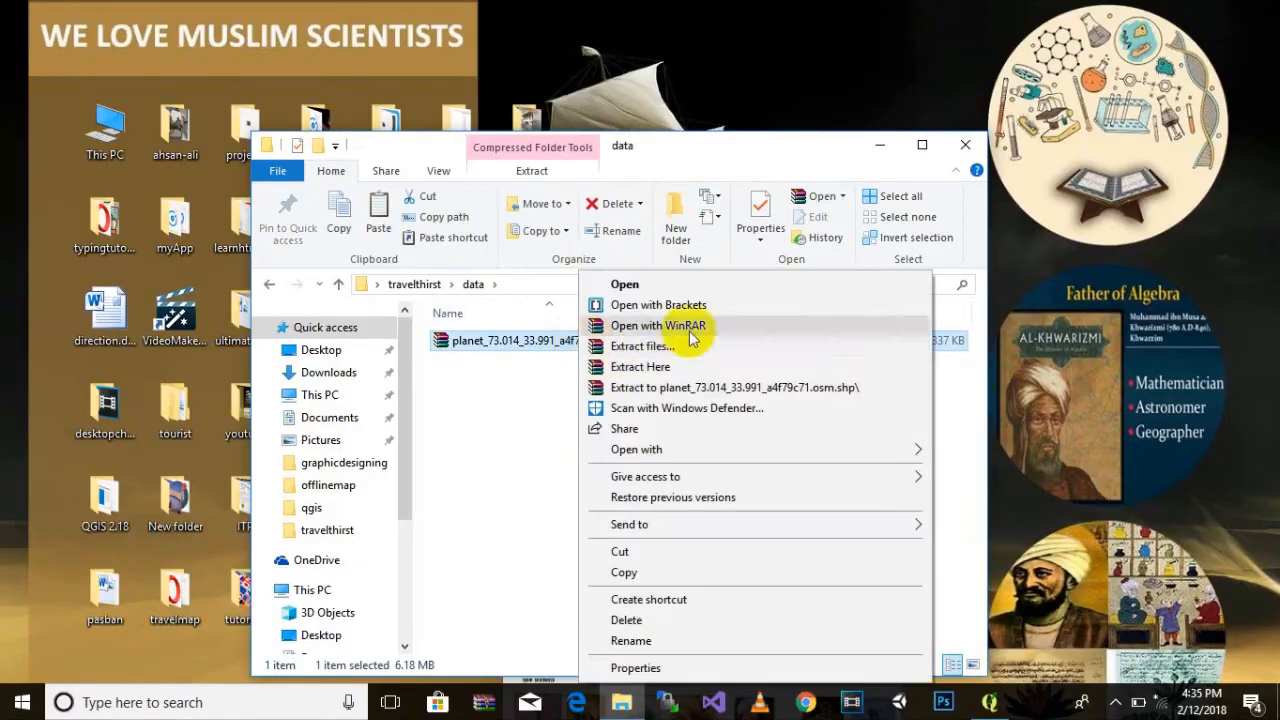
{"action": "left_click", "coordinate": [645, 366]}
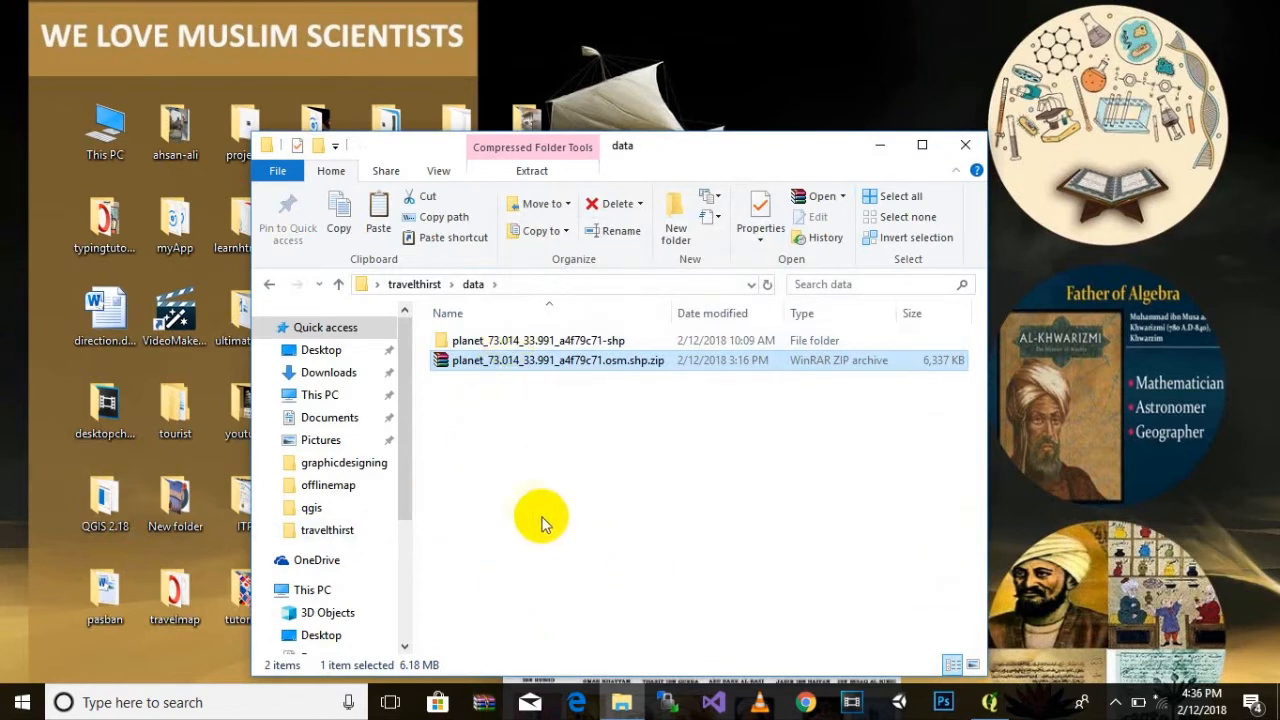
Open the shape folder inside the extracted planet_73.014_33.991_a4f79c71-shp folder and widen its window
{"action": "double_click", "coordinate": [507, 342]}
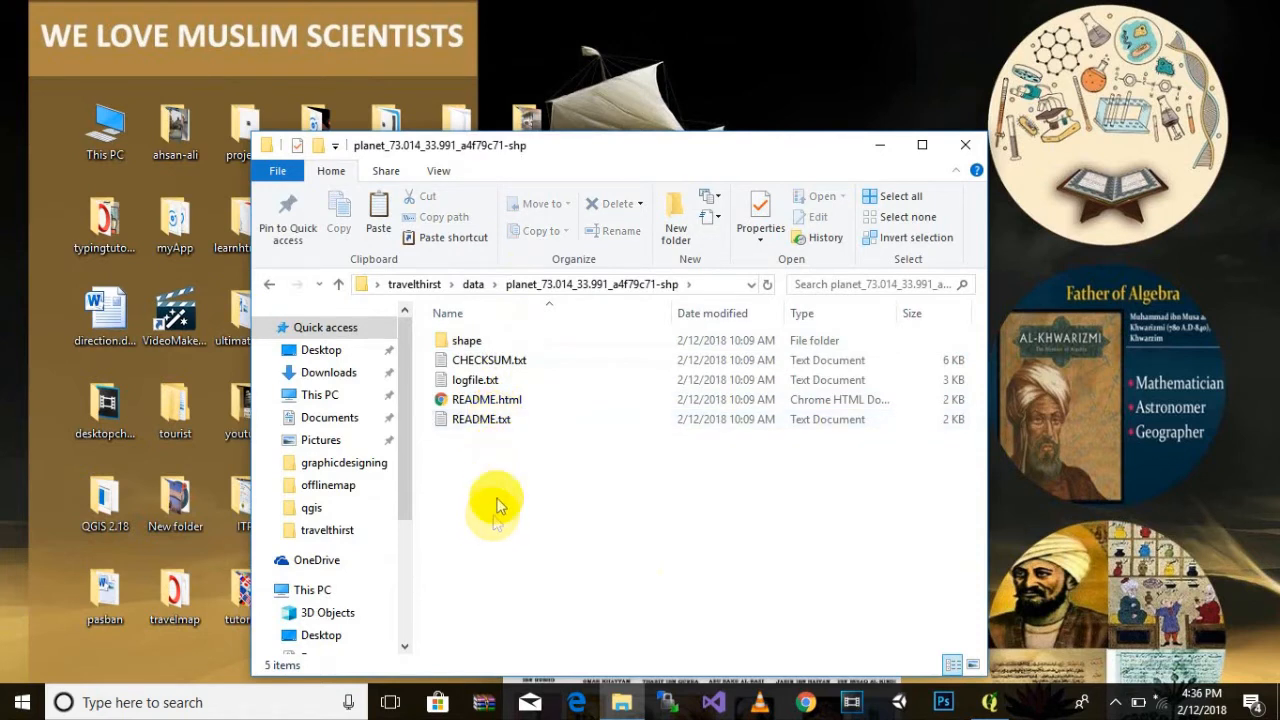
{"action": "left_click", "coordinate": [473, 284]}
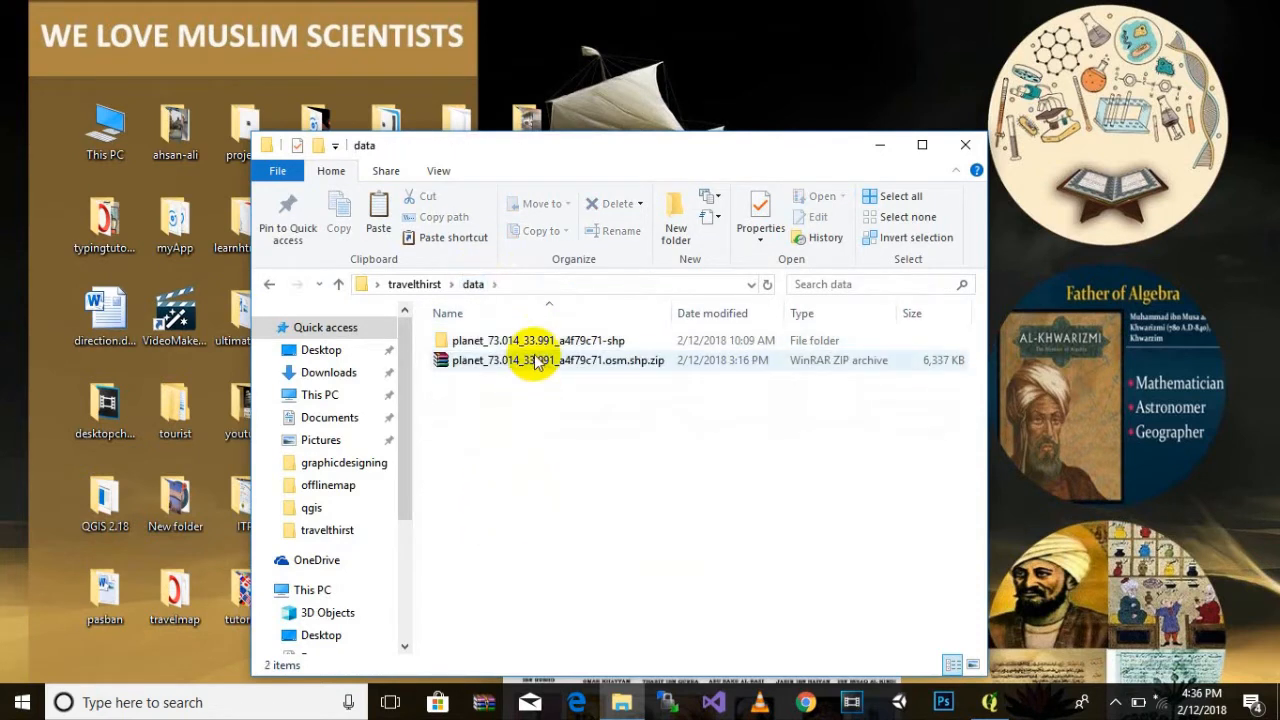
{"action": "double_click", "coordinate": [528, 341]}
{"action": "double_click", "coordinate": [470, 341]}
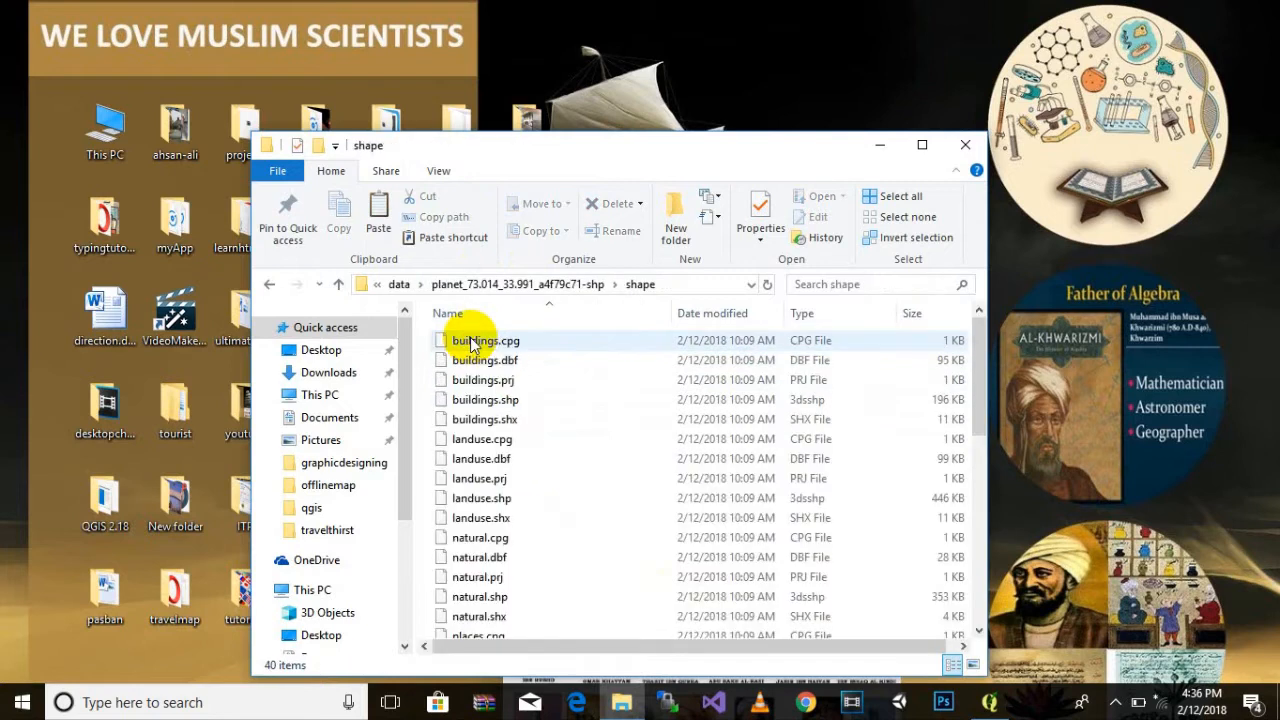
{"action": "left_click_drag", "start_coordinate": [985, 180], "coordinate": [1103, 194]}
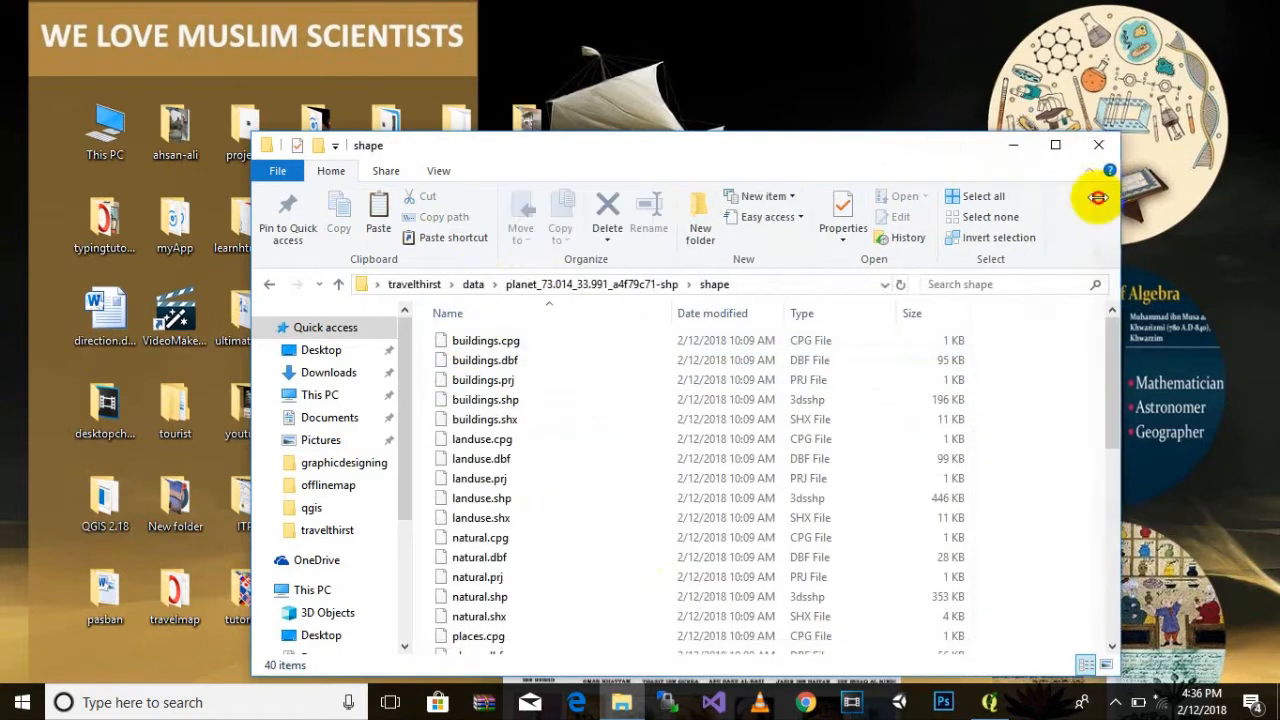
{"action": "left_click_drag", "start_coordinate": [919, 151], "coordinate": [931, 126]}
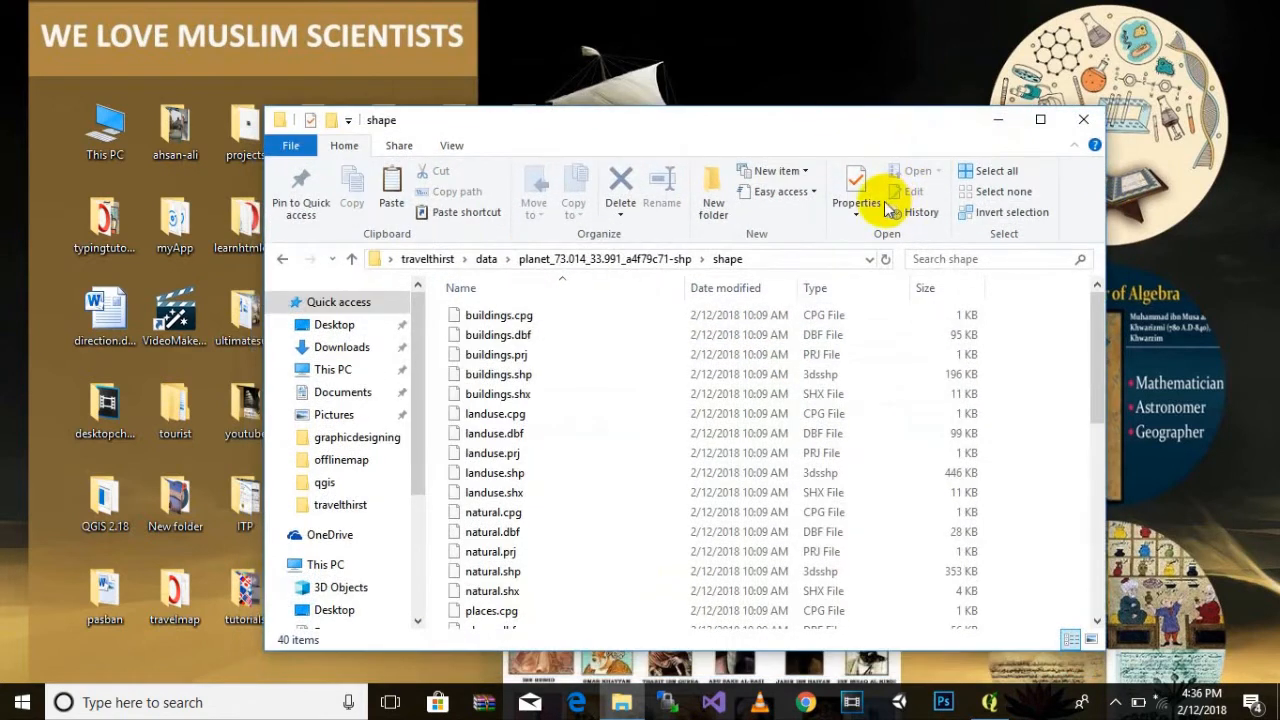
Examine the component files of the buildings layer and look through the other layers' files in the shape folder
{"action": "left_click", "coordinate": [500, 317]}
{"action": "left_click", "coordinate": [505, 336]}
{"action": "left_click", "coordinate": [500, 356]}
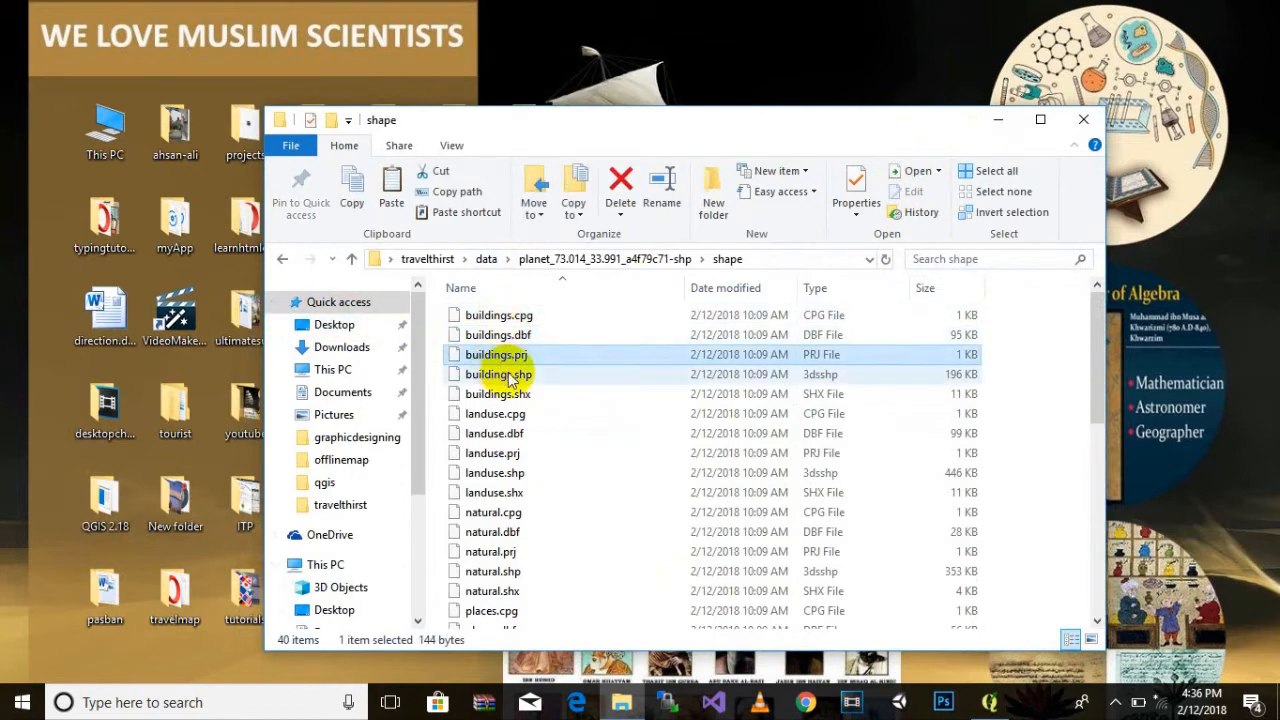
{"action": "left_click", "coordinate": [510, 376]}
{"action": "left_click", "coordinate": [508, 395]}
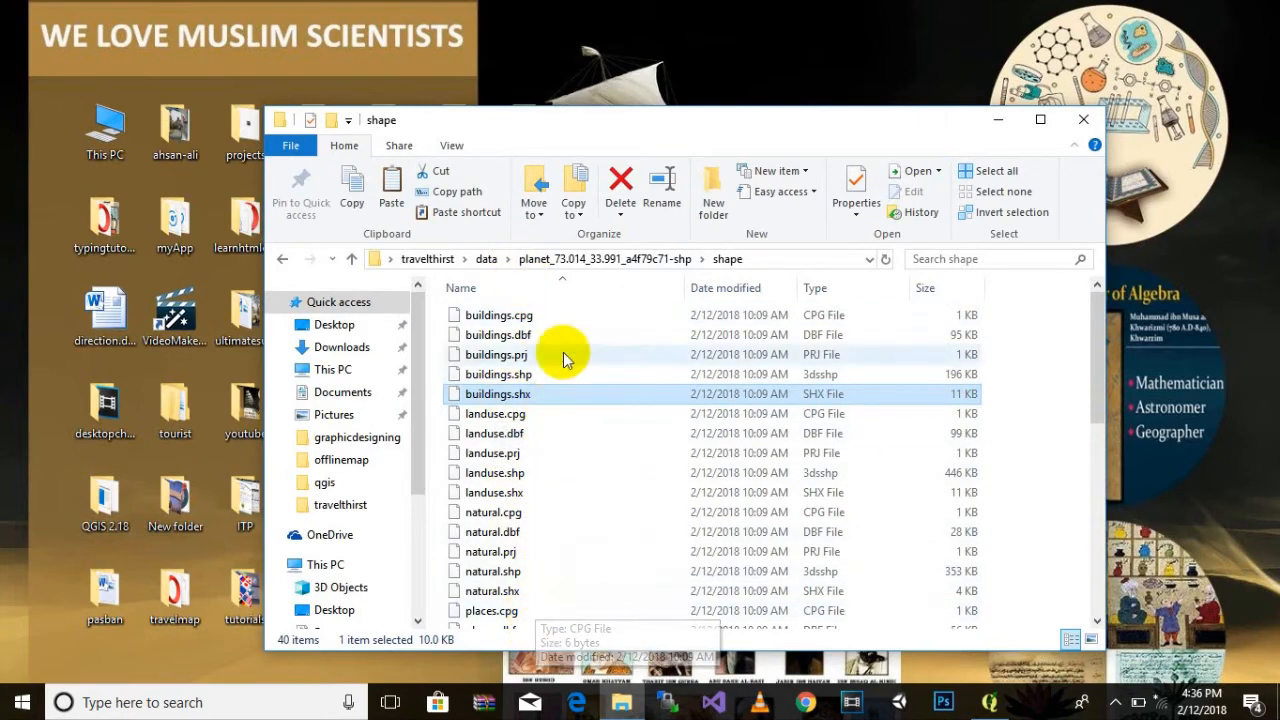
{"action": "left_click", "coordinate": [532, 338]}
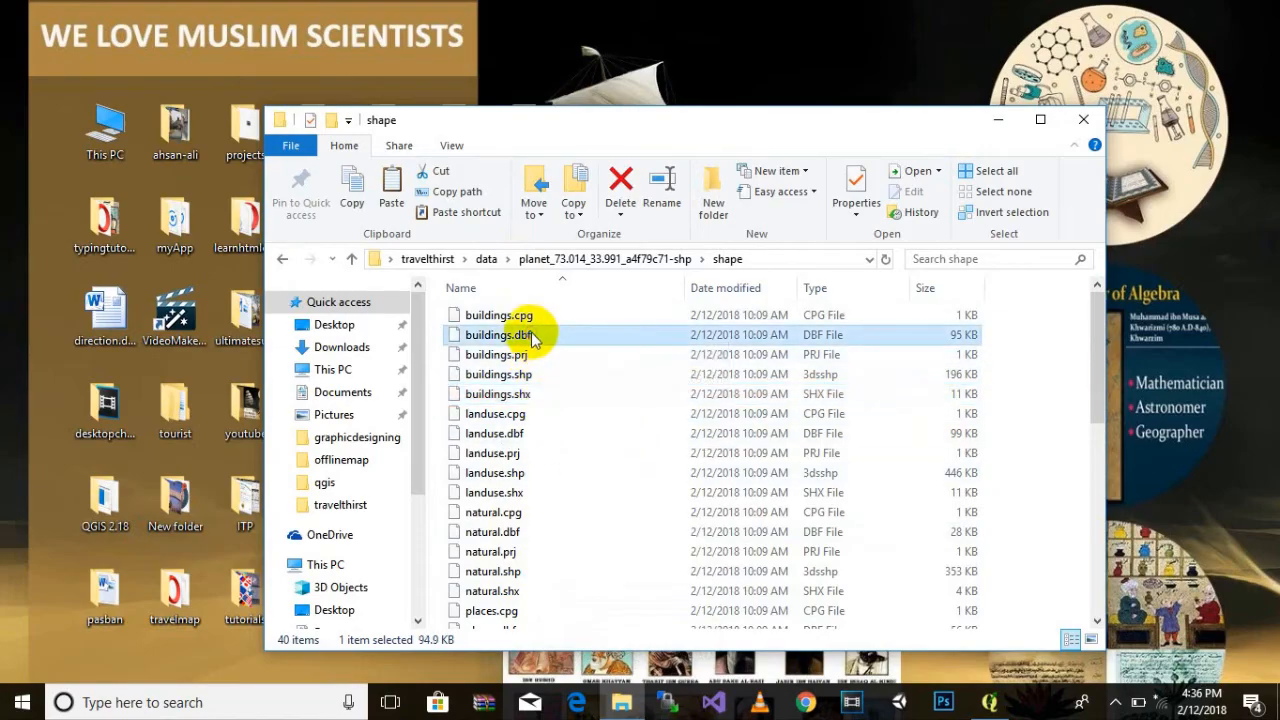
{"action": "left_click", "coordinate": [517, 375]}
{"action": "left_click", "coordinate": [519, 396]}
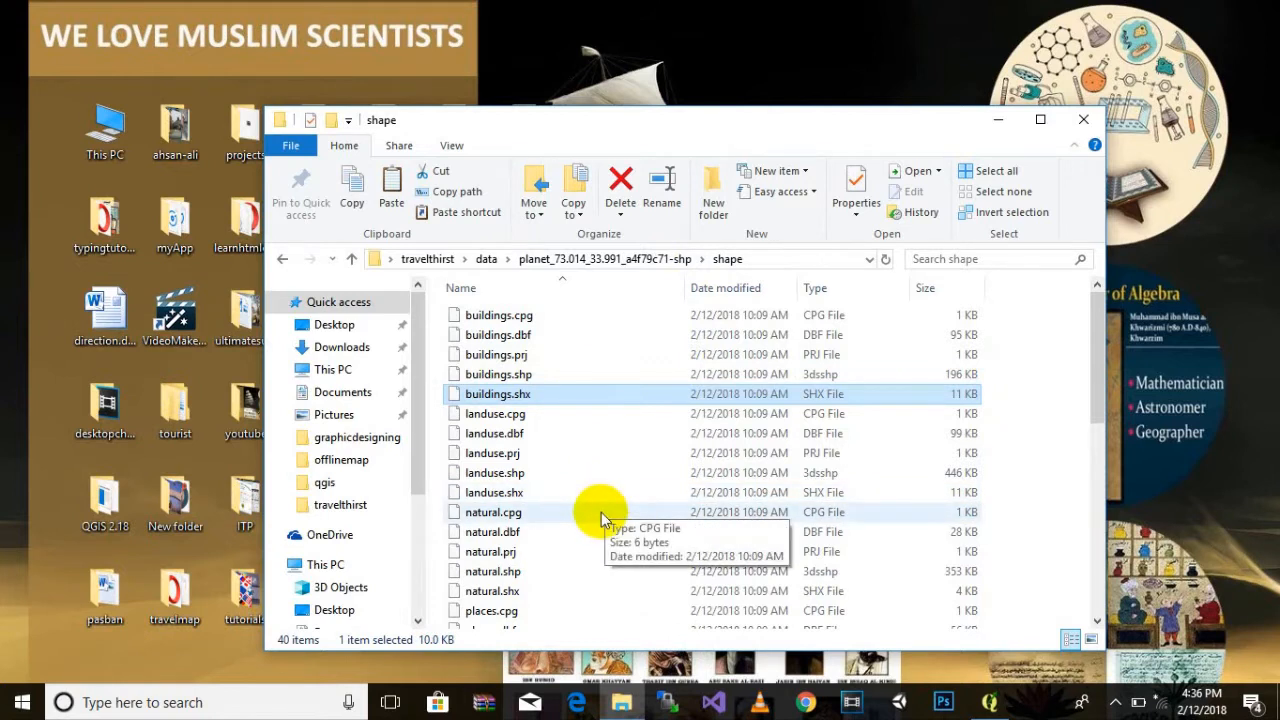
{"action": "scroll", "coordinate": [740, 512], "scroll_direction": "down", "scroll_amount": 8}
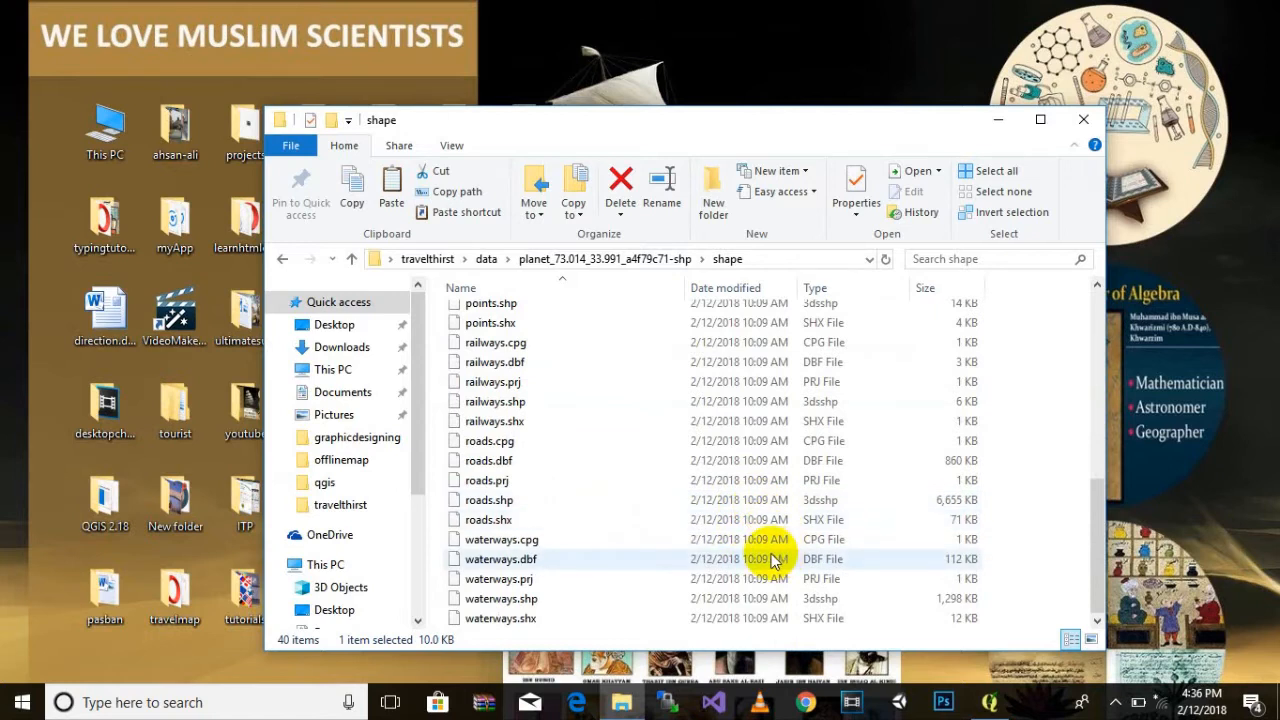
Load the roads shapefile from the shape folder into the QGIS project as a layer
{"action": "left_click", "coordinate": [495, 520]}
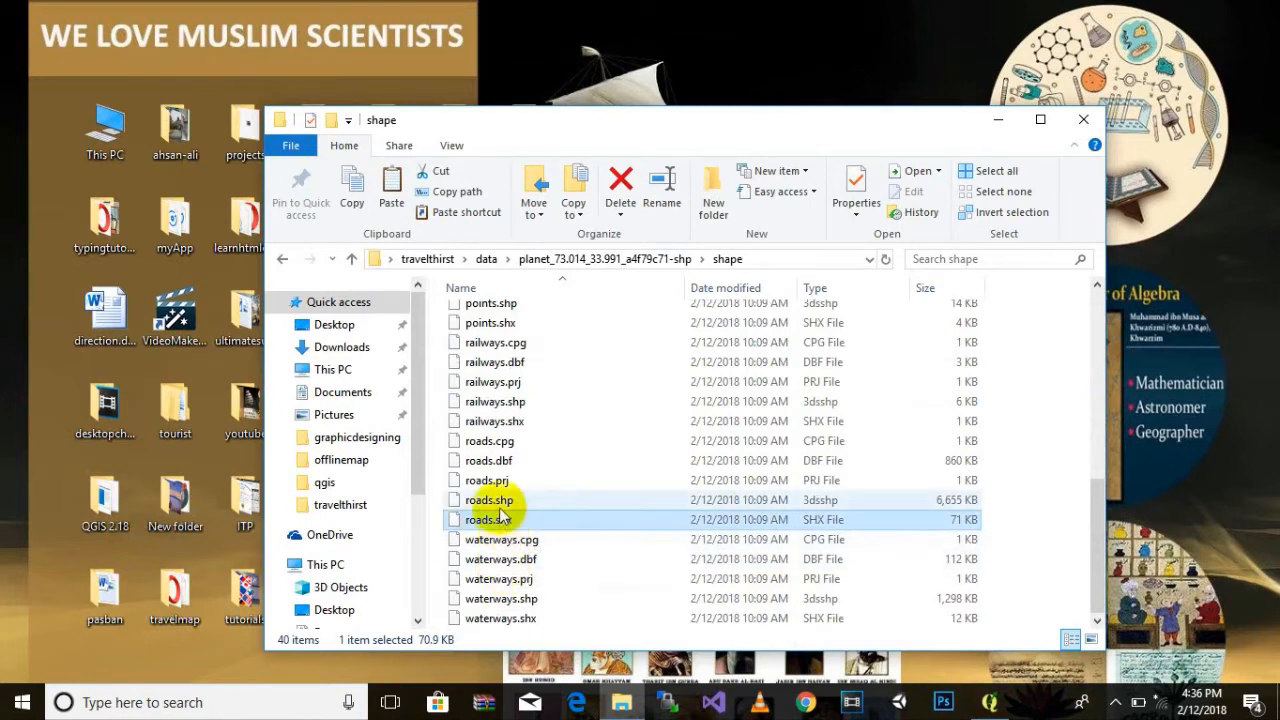
{"action": "left_click", "coordinate": [500, 501]}
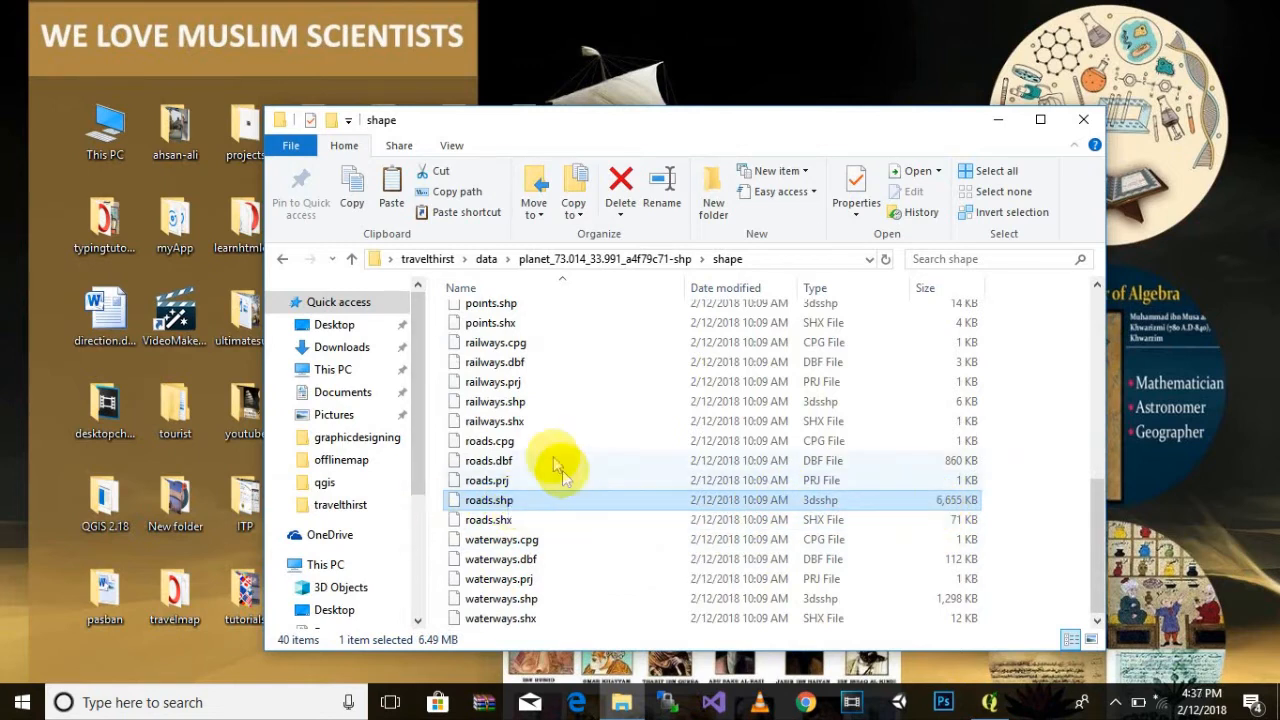
{"action": "left_click", "coordinate": [505, 520]}
{"action": "left_click_drag", "start_coordinate": [505, 520], "coordinate": [209, 305]}
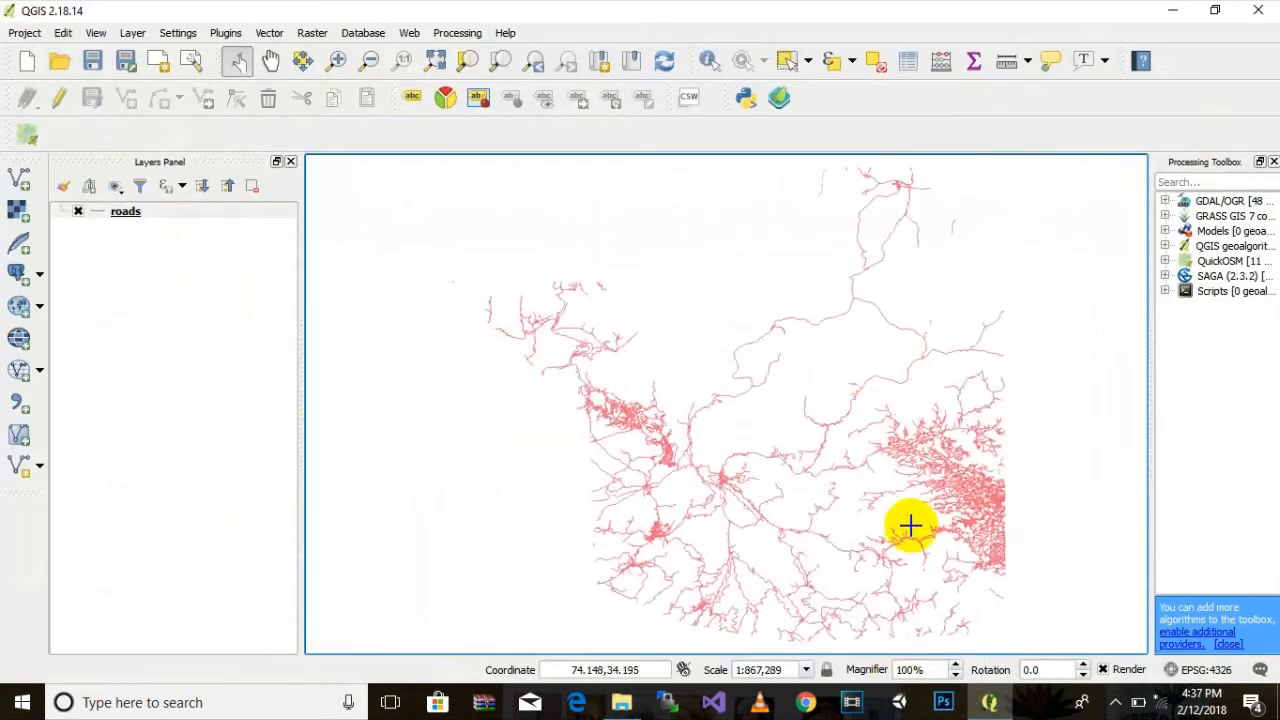
Examine the loaded roads layer at several scales, including the dense road network along its eastern edge
{"action": "left_click_drag", "start_coordinate": [899, 520], "coordinate": [803, 451]}
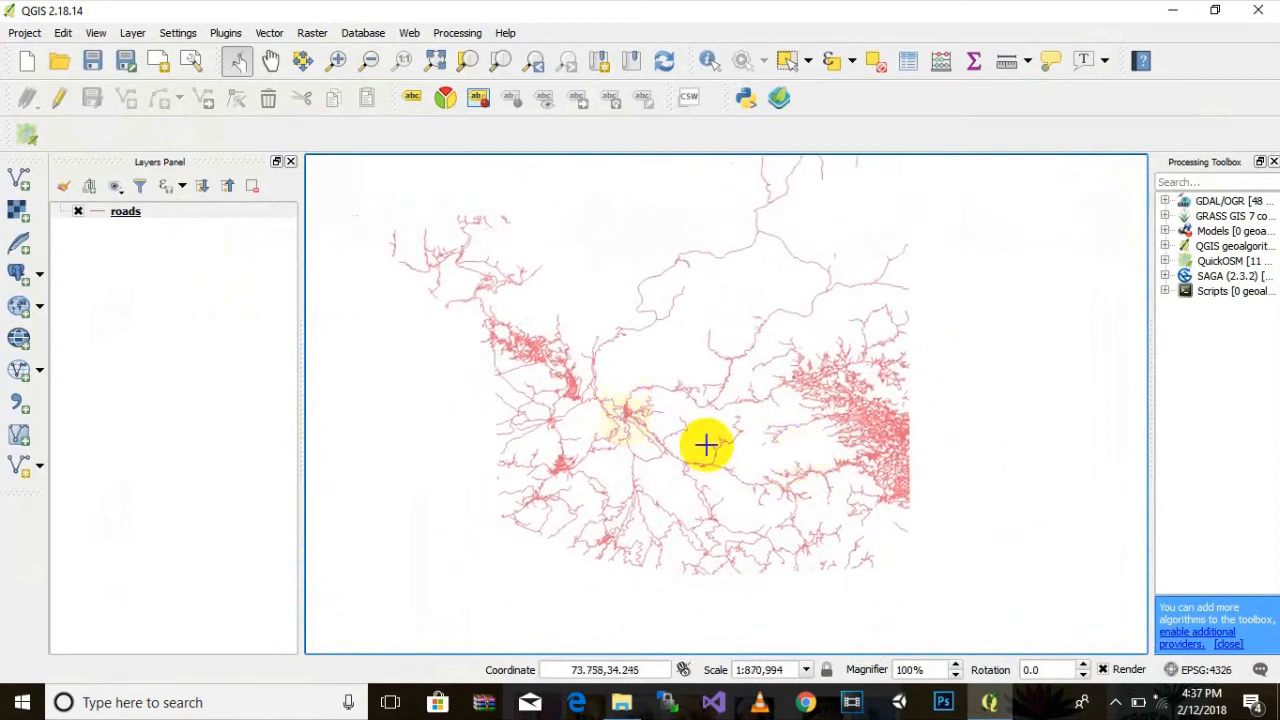
{"action": "scroll", "coordinate": [765, 330], "scroll_direction": "up", "scroll_amount": 2}
{"action": "scroll", "coordinate": [720, 360], "scroll_direction": "down", "scroll_amount": 3}
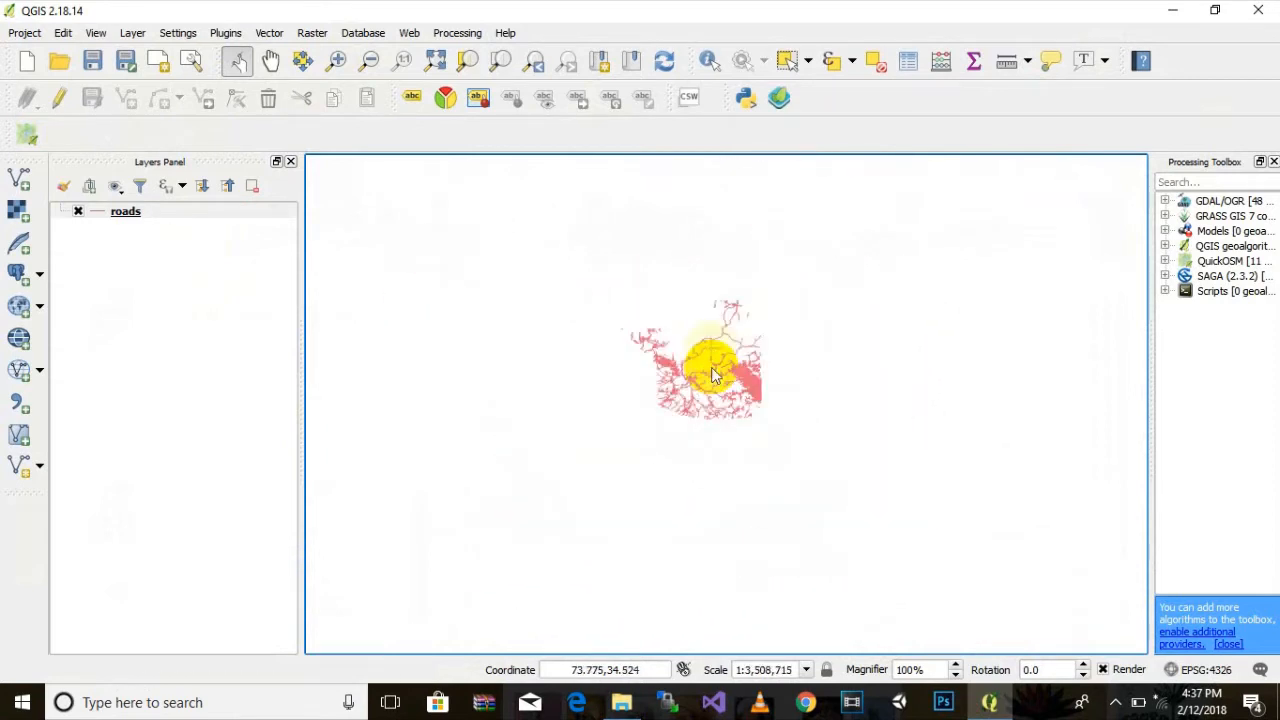
{"action": "left_click_drag", "start_coordinate": [640, 502], "coordinate": [673, 390]}
{"action": "scroll", "coordinate": [665, 422], "scroll_direction": "down", "scroll_amount": 3}
{"action": "scroll", "coordinate": [669, 467], "scroll_direction": "up", "scroll_amount": 3}
{"action": "left_click_drag", "start_coordinate": [912, 437], "coordinate": [720, 500]}
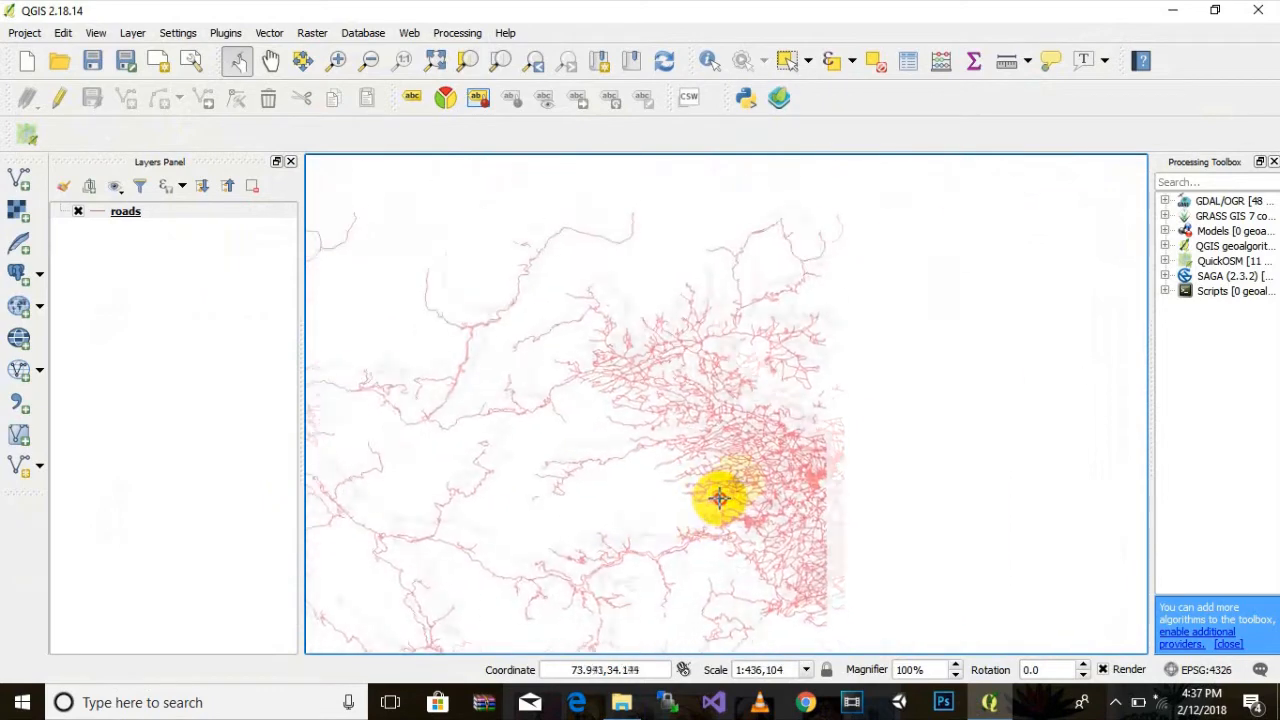
{"action": "scroll", "coordinate": [750, 487], "scroll_direction": "up", "scroll_amount": 1}
{"action": "scroll", "coordinate": [749, 485], "scroll_direction": "up", "scroll_amount": 2}
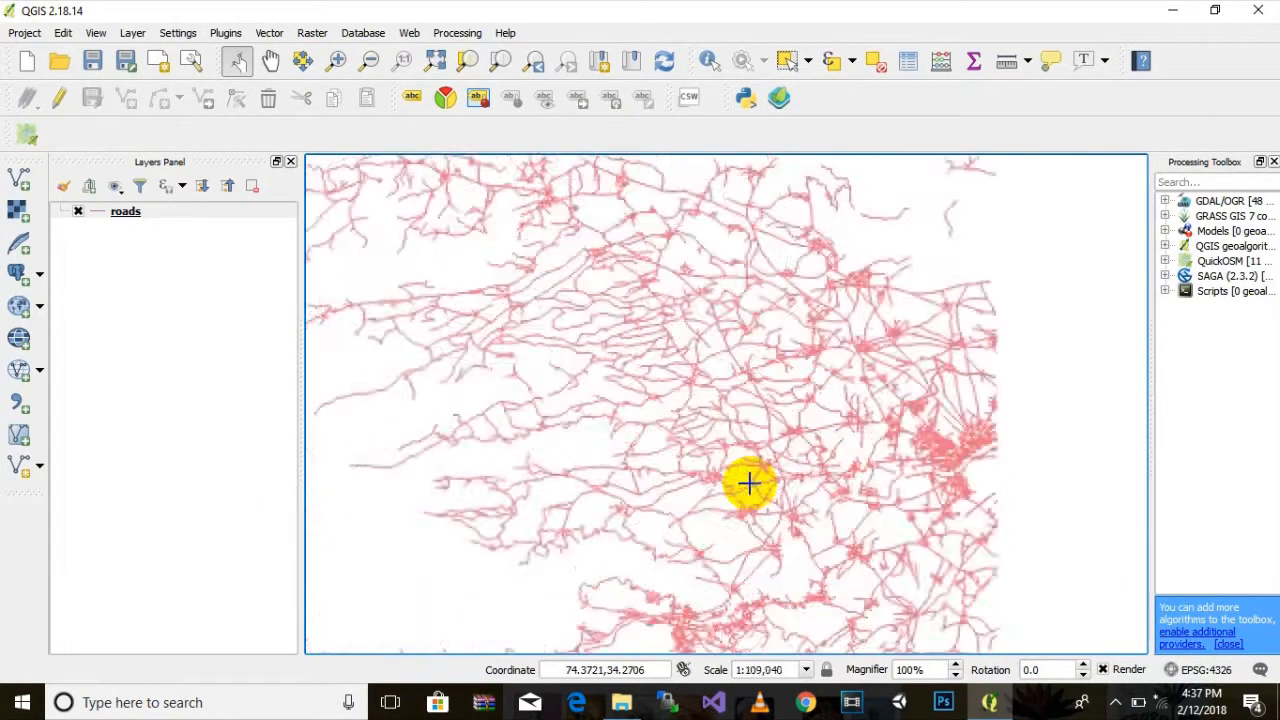
Load points.shp from the shape folder into the QGIS project as a layer above the roads
{"action": "scroll", "coordinate": [749, 490], "scroll_direction": "down", "scroll_amount": 3}
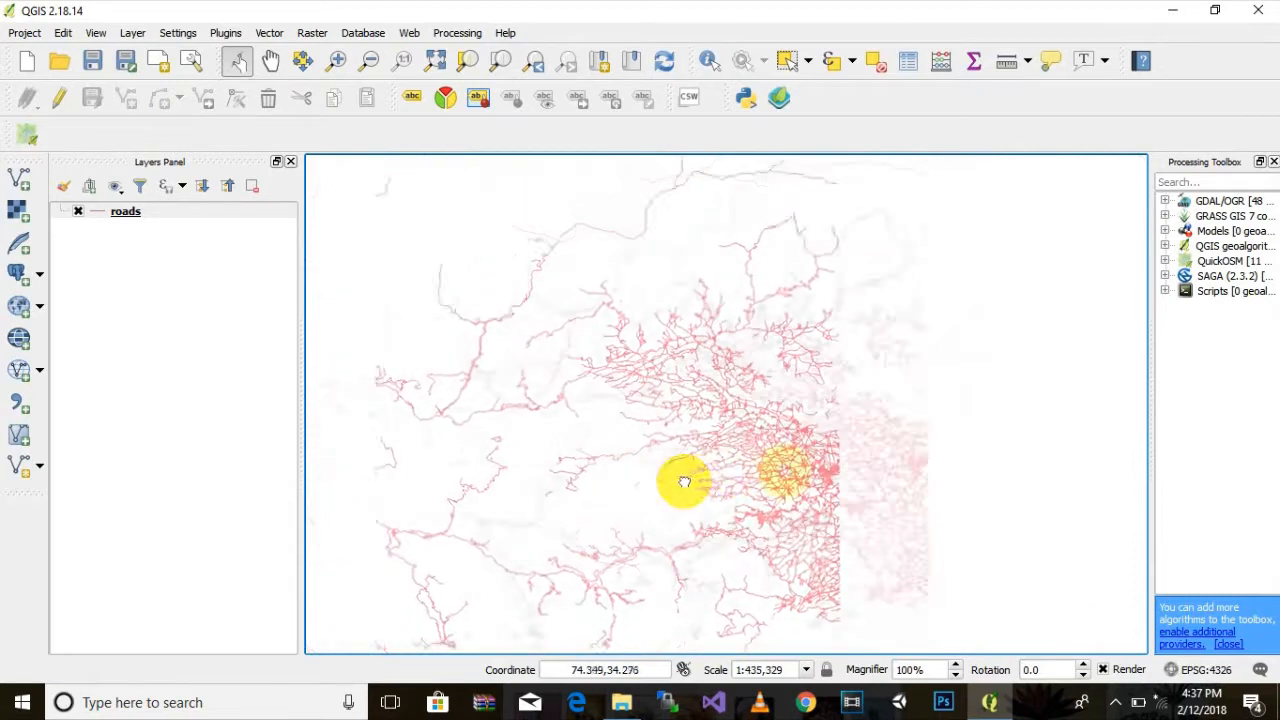
{"action": "scroll", "coordinate": [805, 465], "scroll_direction": "down", "scroll_amount": 2}
{"action": "left_click_drag", "start_coordinate": [803, 466], "coordinate": [838, 458]}
{"action": "scroll", "coordinate": [838, 458], "scroll_direction": "up", "scroll_amount": 2}
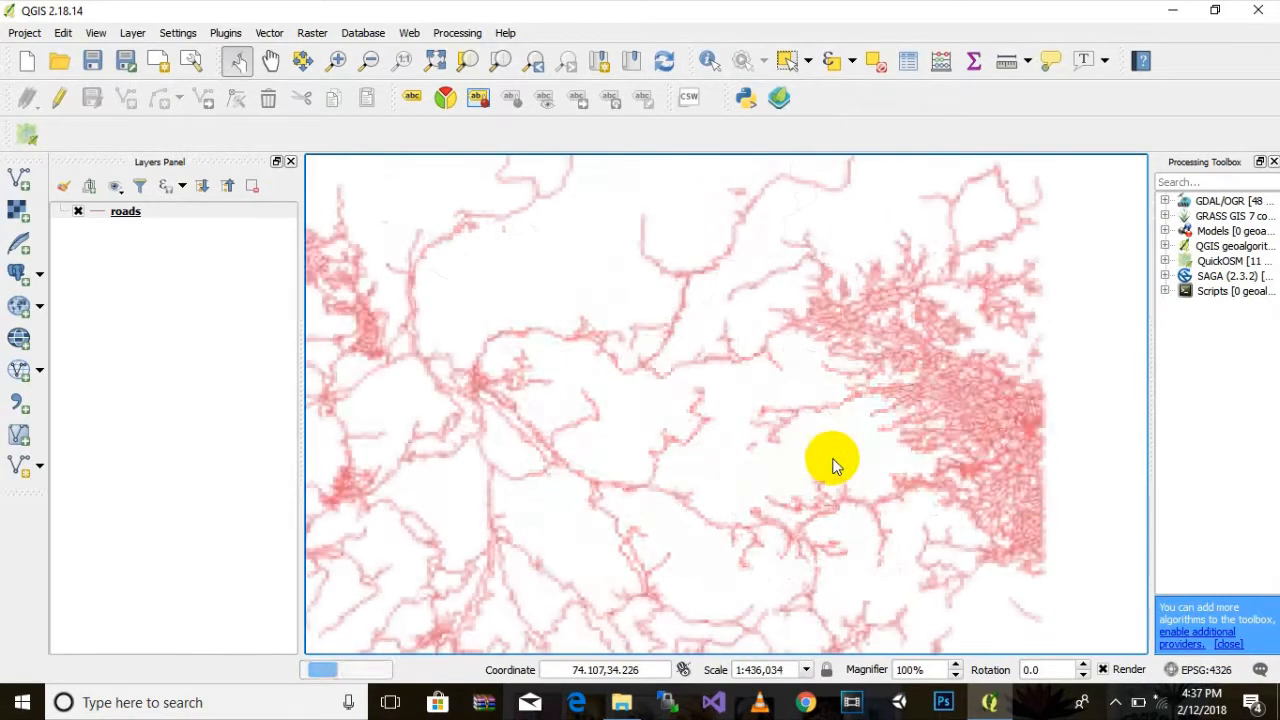
{"action": "scroll", "coordinate": [831, 458], "scroll_direction": "down", "scroll_amount": 1}
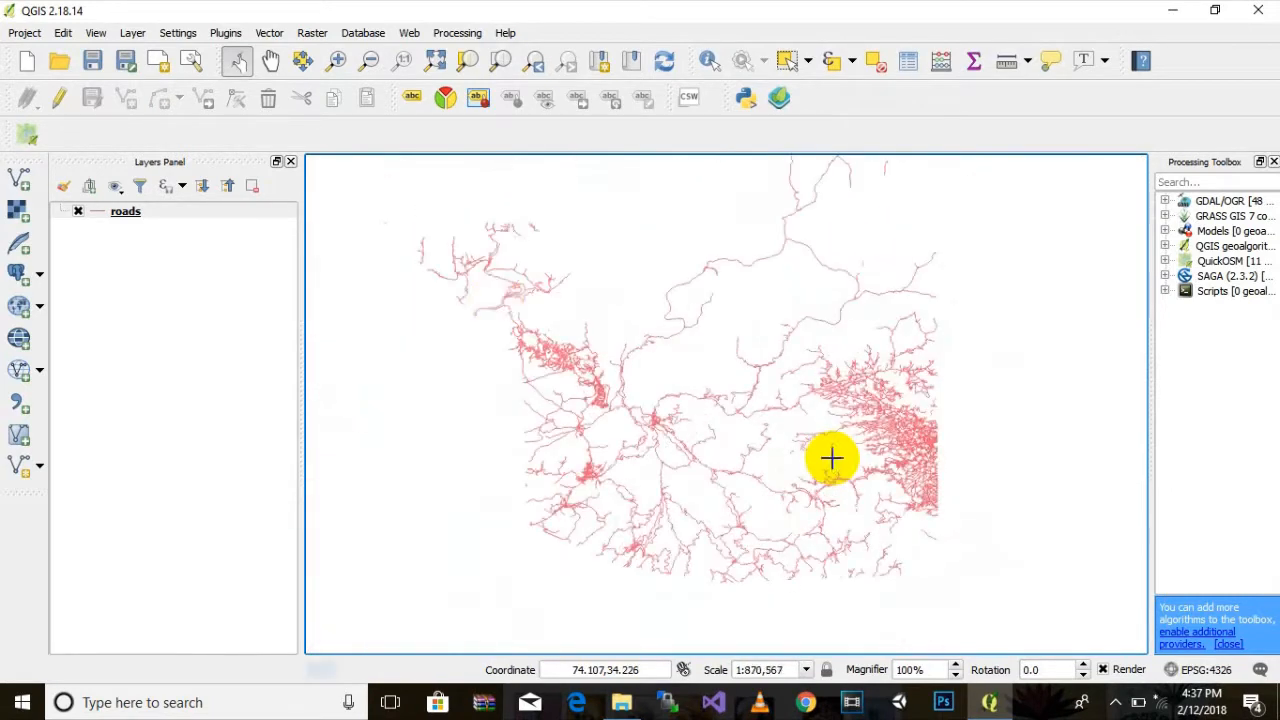
{"action": "left_click", "coordinate": [621, 702]}
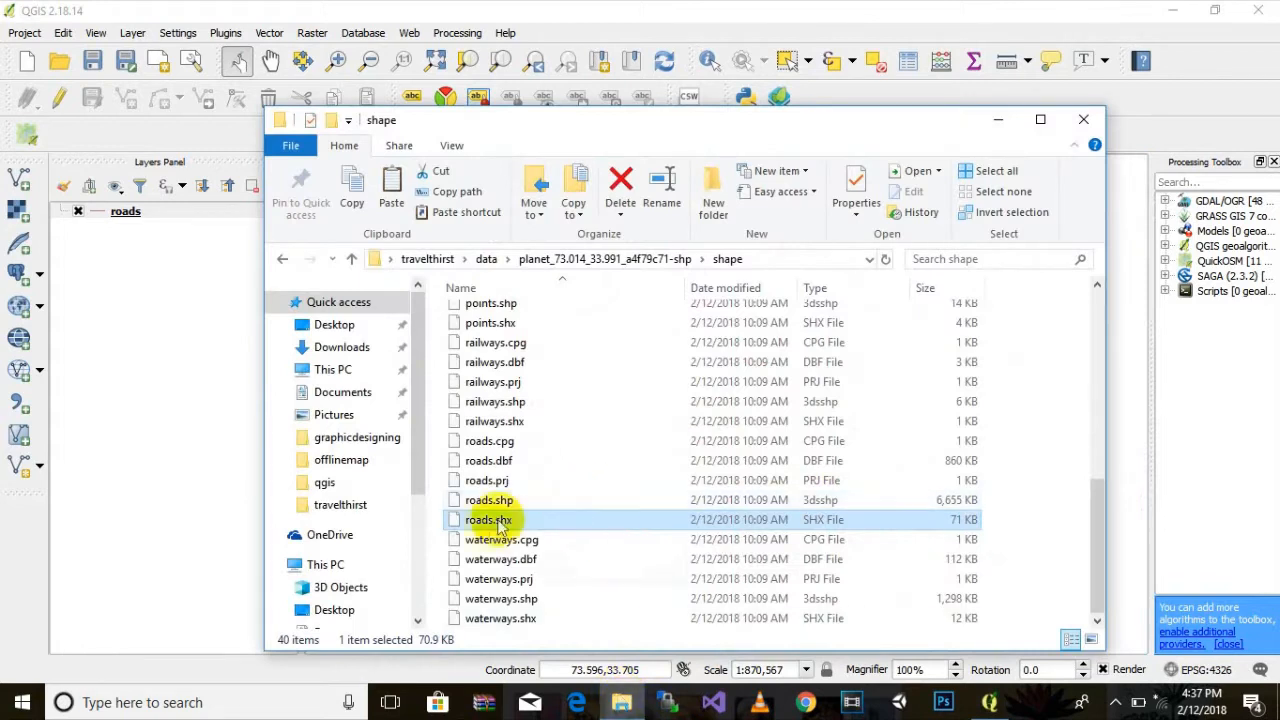
{"action": "scroll", "coordinate": [568, 560], "scroll_direction": "up", "scroll_amount": 1}
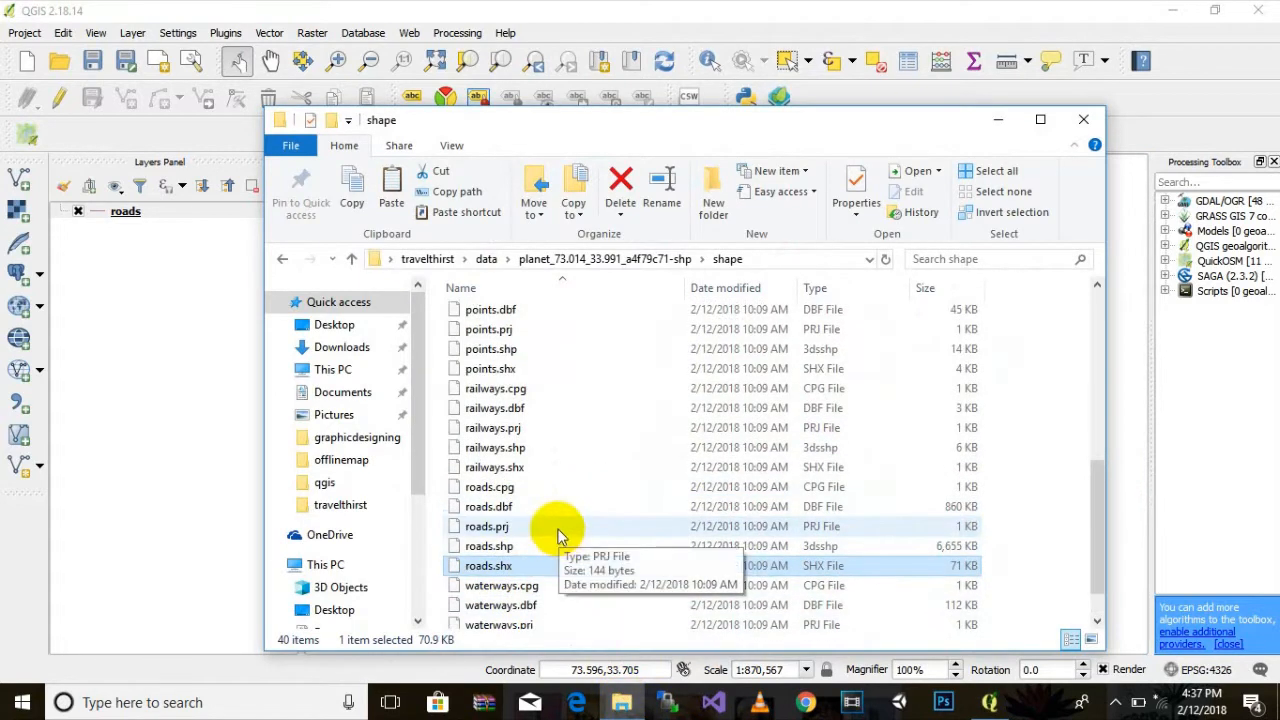
{"action": "scroll", "coordinate": [558, 535], "scroll_direction": "up", "scroll_amount": 2}
{"action": "left_click", "coordinate": [490, 410]}
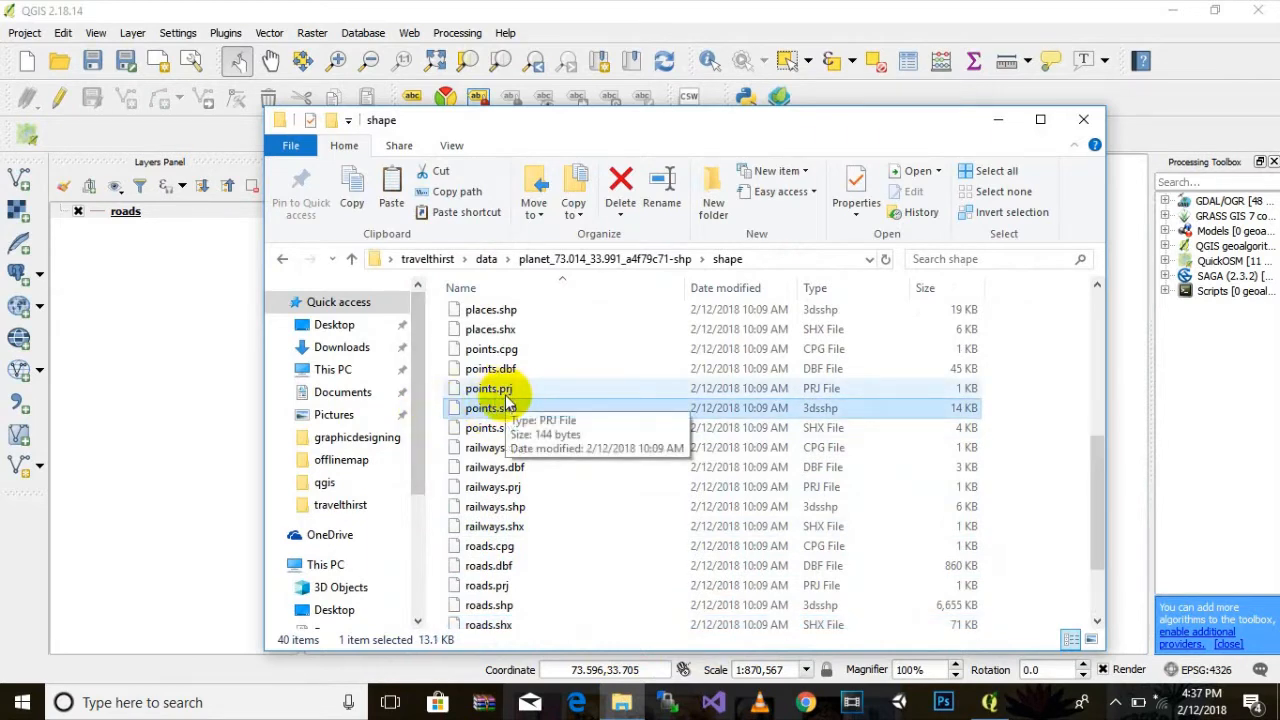
{"action": "left_click_drag", "start_coordinate": [512, 412], "coordinate": [135, 285]}
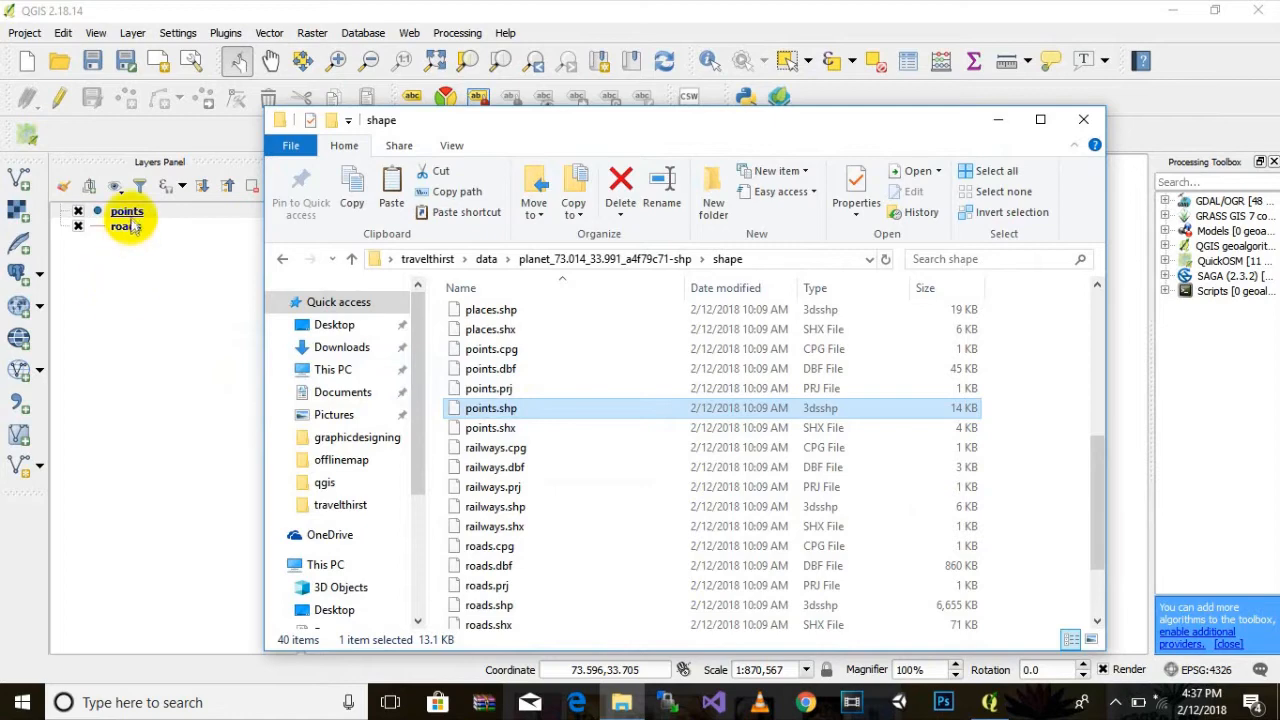
Examine how the points layer is distributed along the roads, both at close range and across the full extent
{"action": "left_click", "coordinate": [131, 216]}
{"action": "scroll", "coordinate": [824, 450], "scroll_direction": "up", "scroll_amount": 2}
{"action": "scroll", "coordinate": [822, 430], "scroll_direction": "down", "scroll_amount": 2}
{"action": "scroll", "coordinate": [808, 423], "scroll_direction": "down", "scroll_amount": 1}
{"action": "scroll", "coordinate": [694, 371], "scroll_direction": "up", "scroll_amount": 3}
{"action": "scroll", "coordinate": [612, 352], "scroll_direction": "up", "scroll_amount": 1}
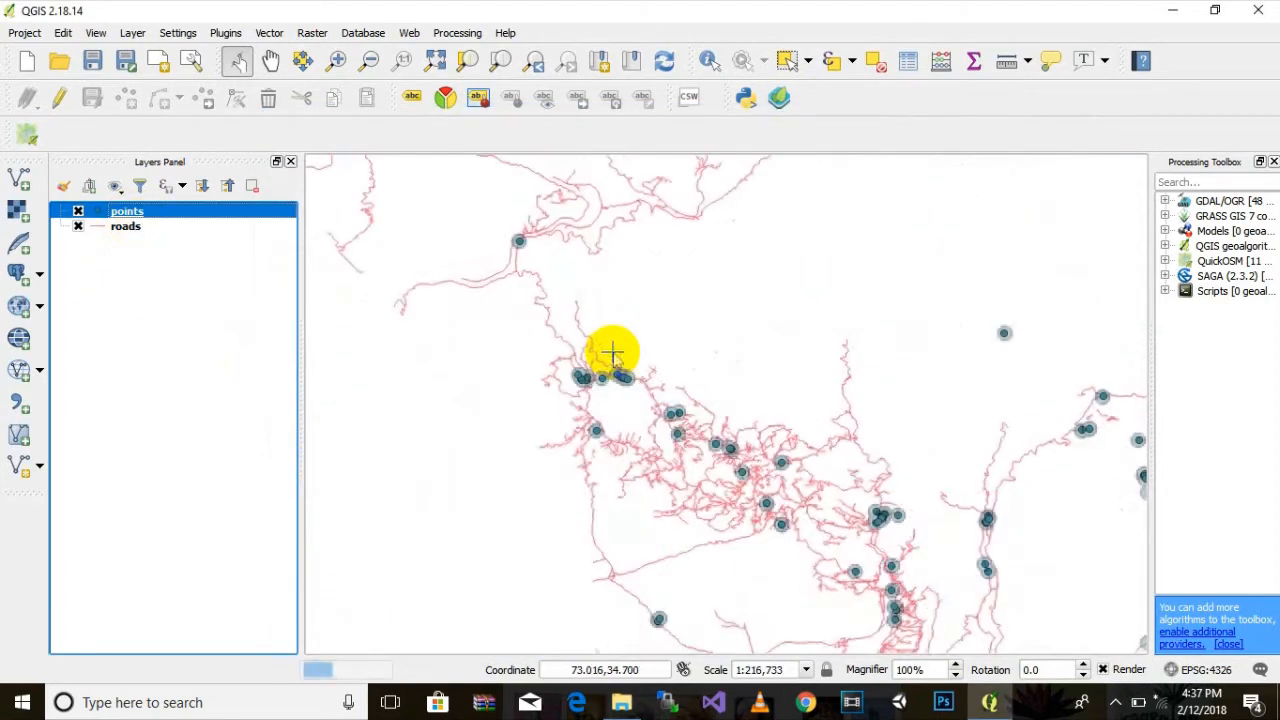
{"action": "scroll", "coordinate": [651, 389], "scroll_direction": "down", "scroll_amount": 1}
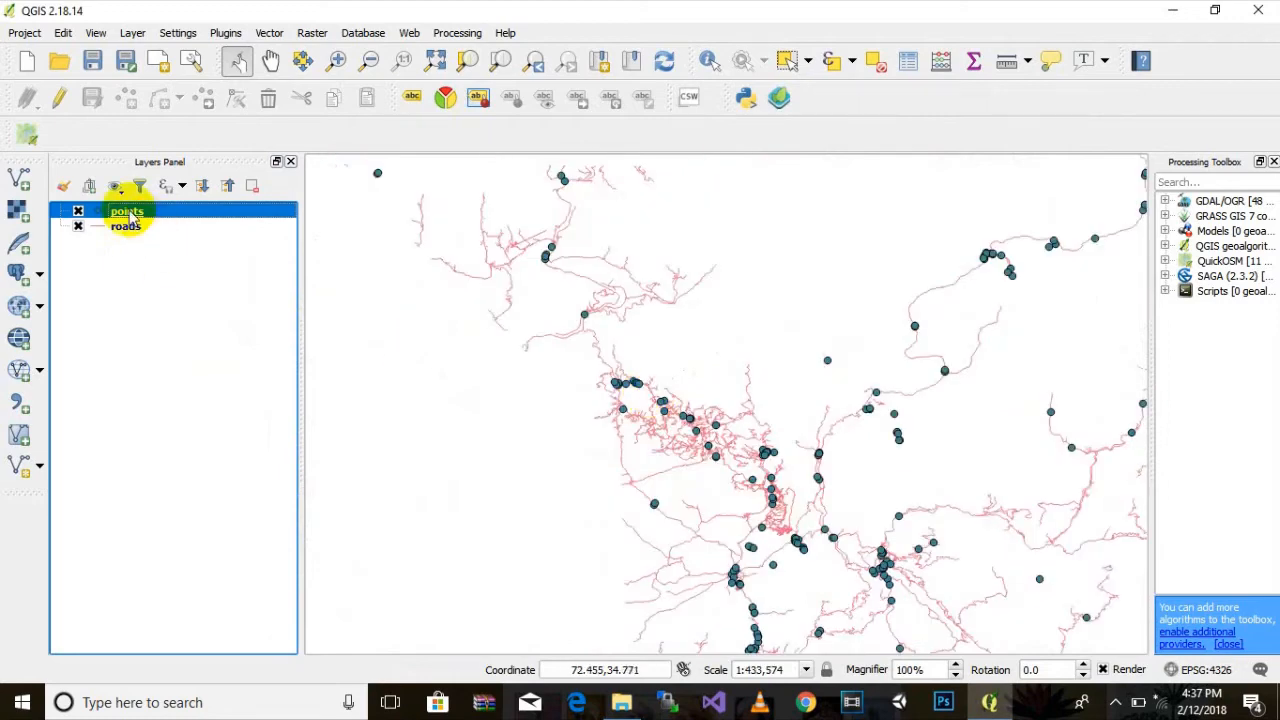
{"action": "scroll", "coordinate": [622, 366], "scroll_direction": "down", "scroll_amount": 1}
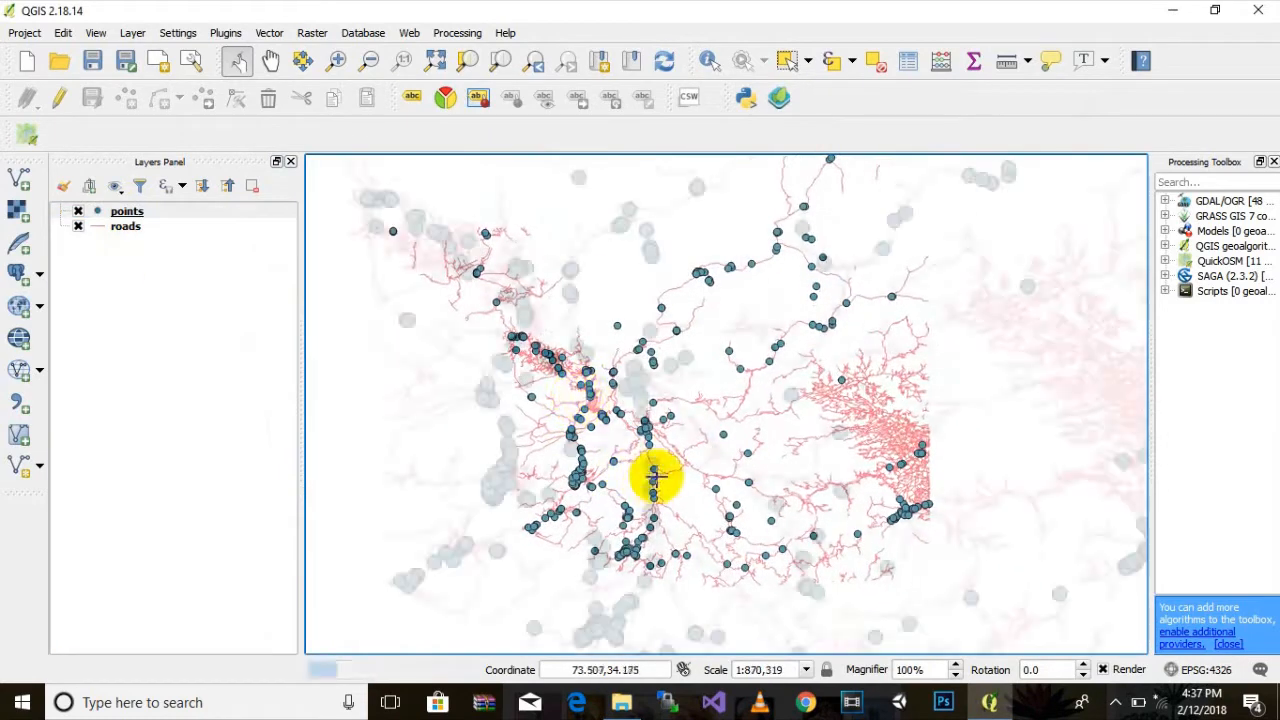
{"action": "scroll", "coordinate": [655, 477], "scroll_direction": "up", "scroll_amount": 1}
{"action": "scroll", "coordinate": [649, 457], "scroll_direction": "down", "scroll_amount": 2}
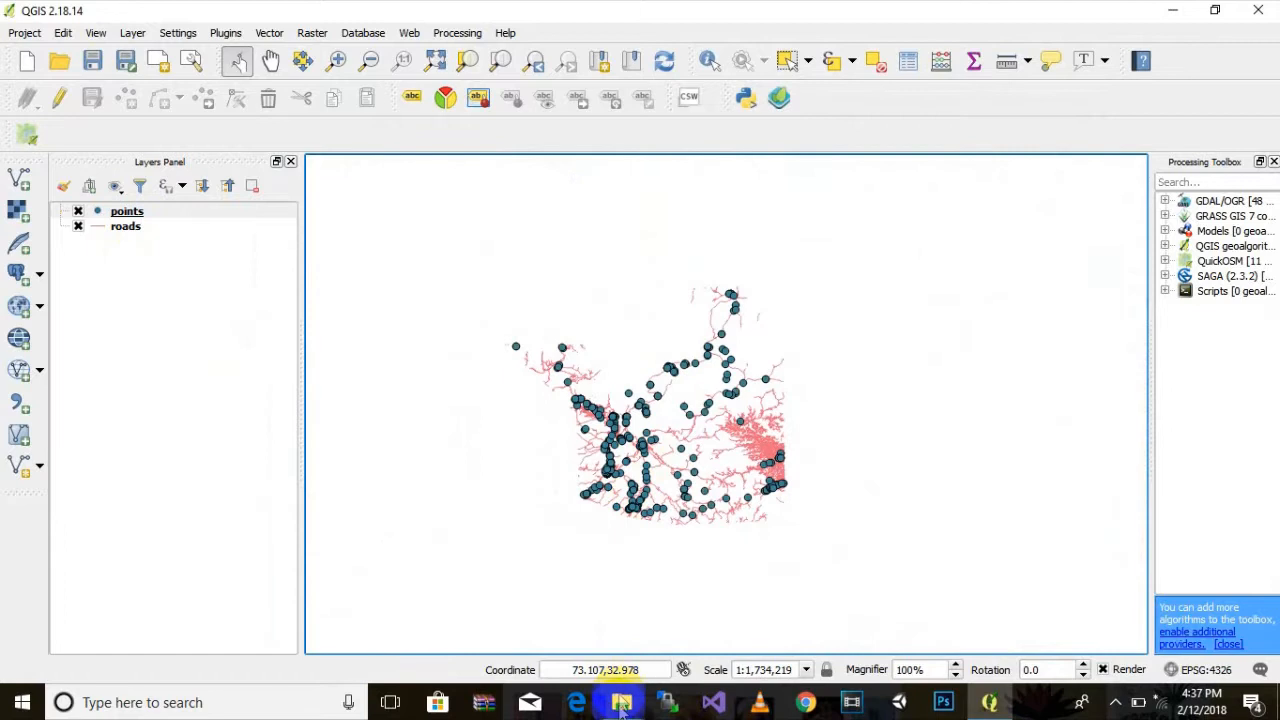
Add the points data a second time by loading points.dbf from the shape folder, and check it on the map
{"action": "left_click", "coordinate": [621, 704]}
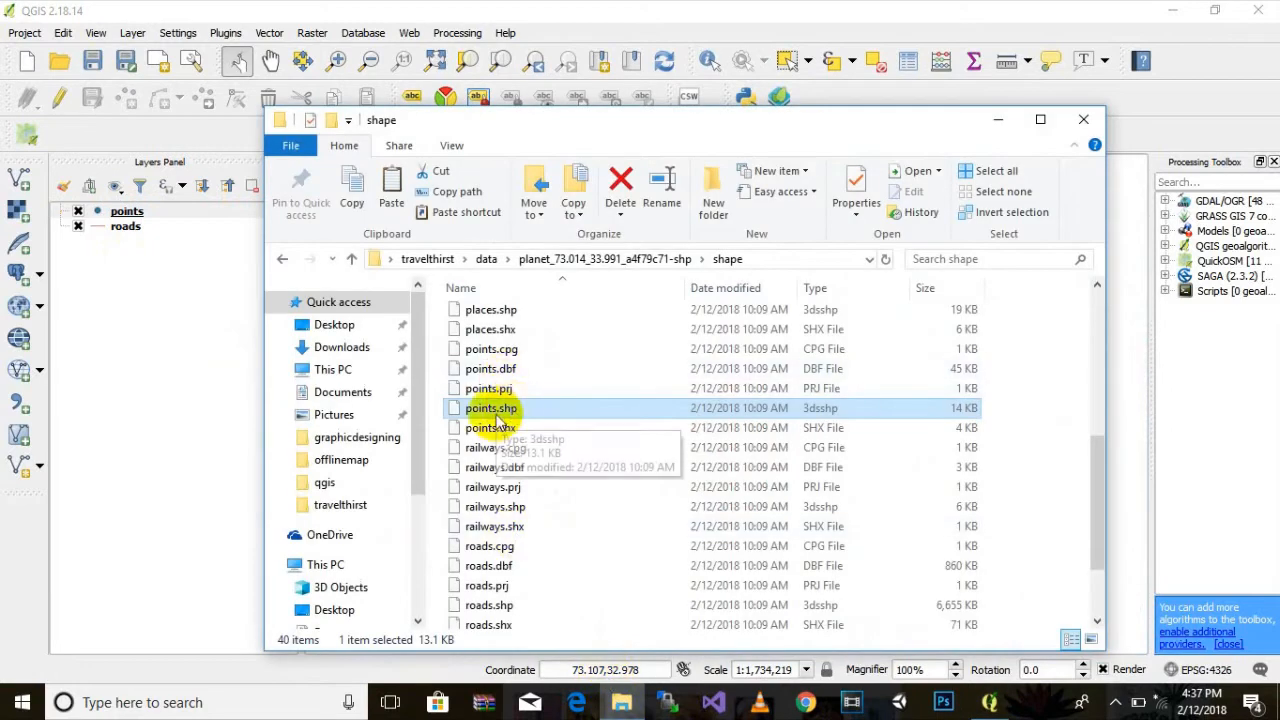
{"action": "scroll", "coordinate": [497, 420], "scroll_direction": "up", "scroll_amount": 2}
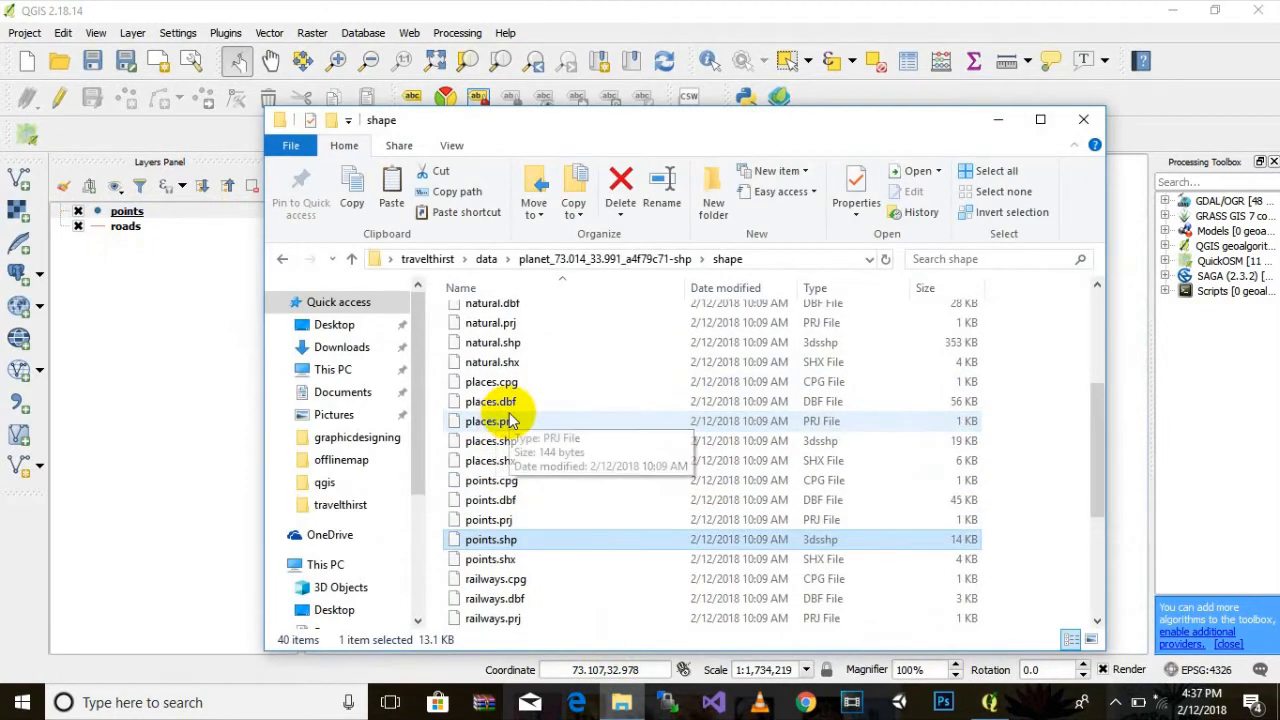
{"action": "left_click", "coordinate": [500, 505]}
{"action": "left_click_drag", "start_coordinate": [495, 500], "coordinate": [174, 325]}
{"action": "left_click", "coordinate": [166, 322]}
{"action": "scroll", "coordinate": [655, 417], "scroll_direction": "up", "scroll_amount": 2}
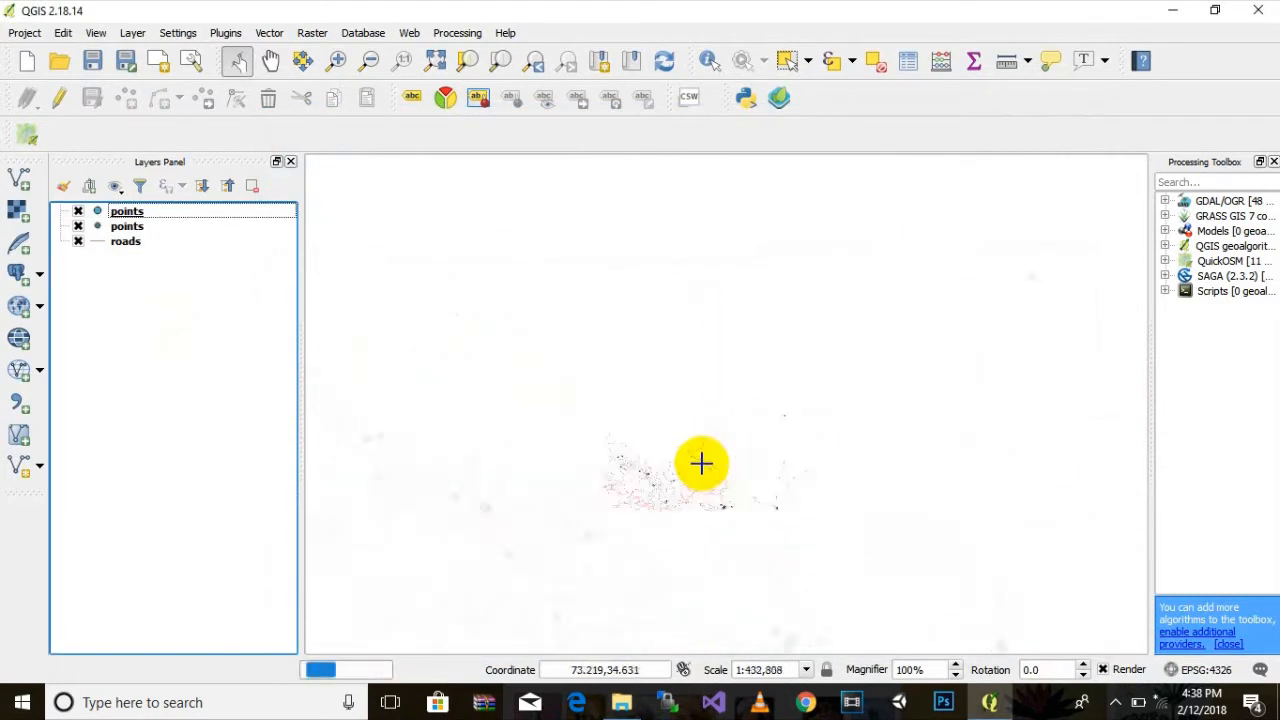
{"action": "scroll", "coordinate": [701, 462], "scroll_direction": "down", "scroll_amount": 3}
Remove both points layers from the project, keeping the roads layer
{"action": "left_click", "coordinate": [130, 227]}
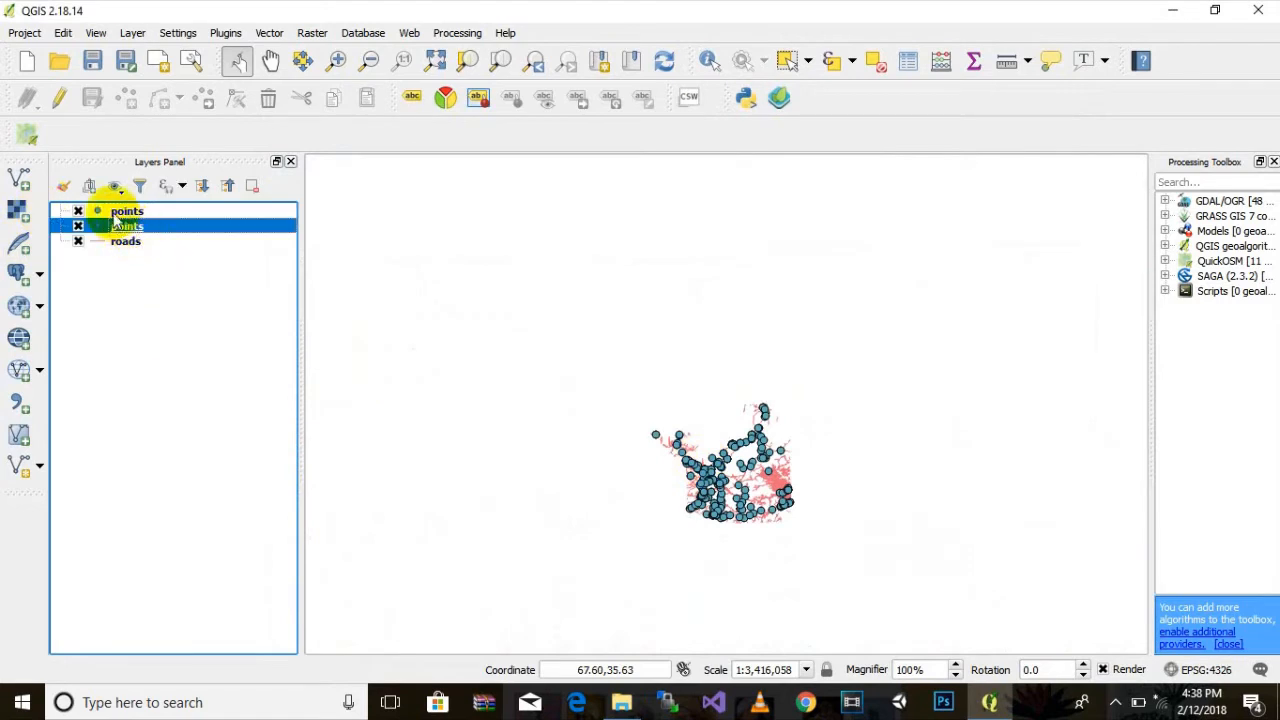
{"action": "right_click", "coordinate": [118, 220]}
{"action": "left_click", "coordinate": [163, 268]}
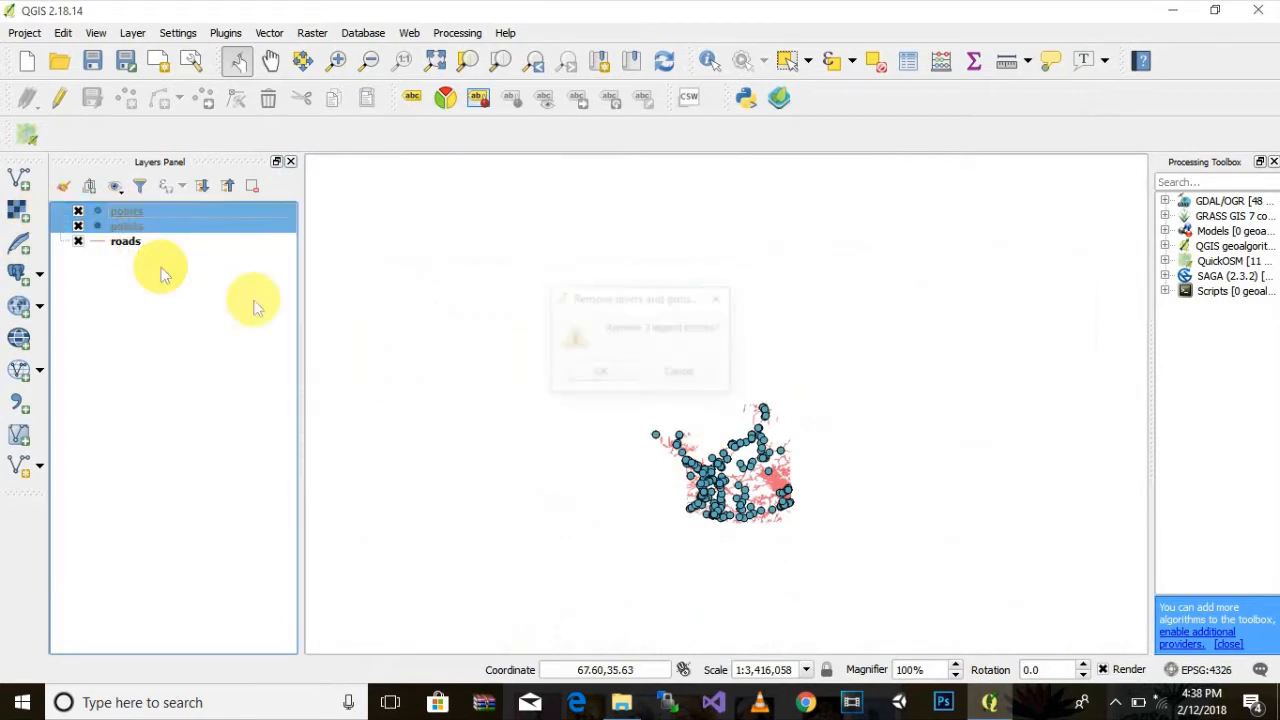
{"action": "left_click", "coordinate": [601, 380]}
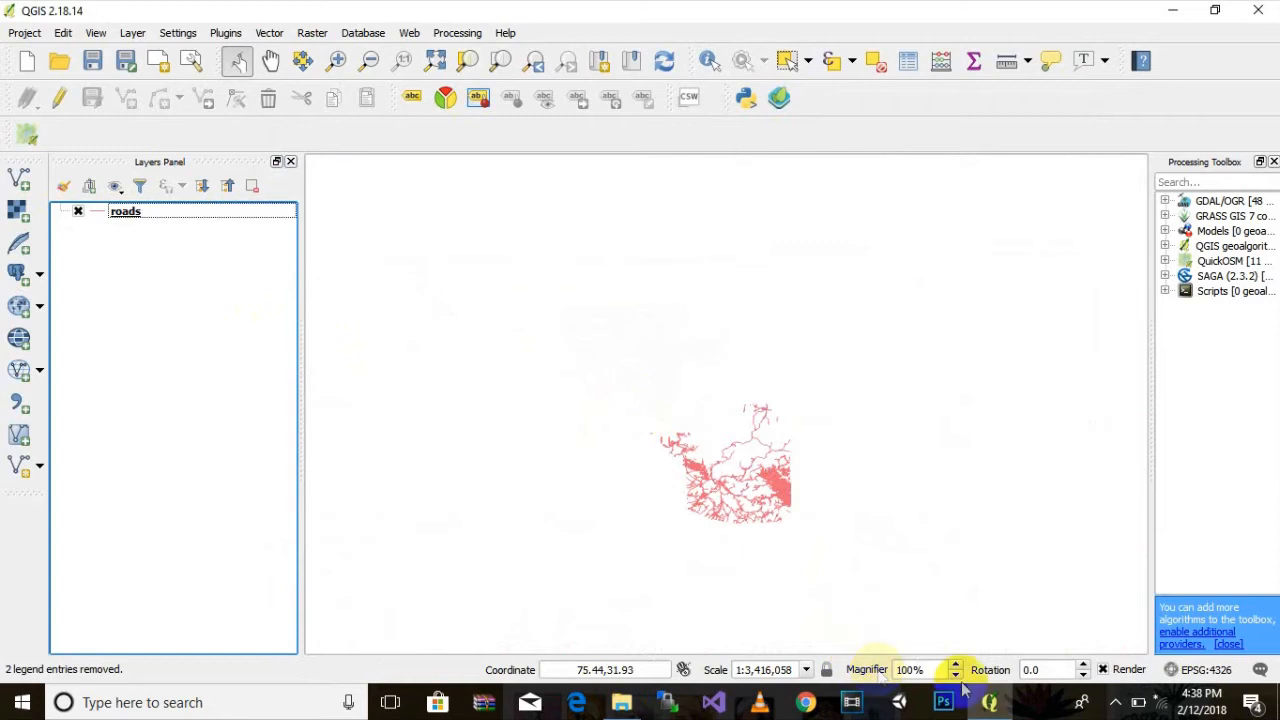
Load natural.shp from the shape folder into the QGIS project as a layer above the roads
{"action": "left_click", "coordinate": [621, 702]}
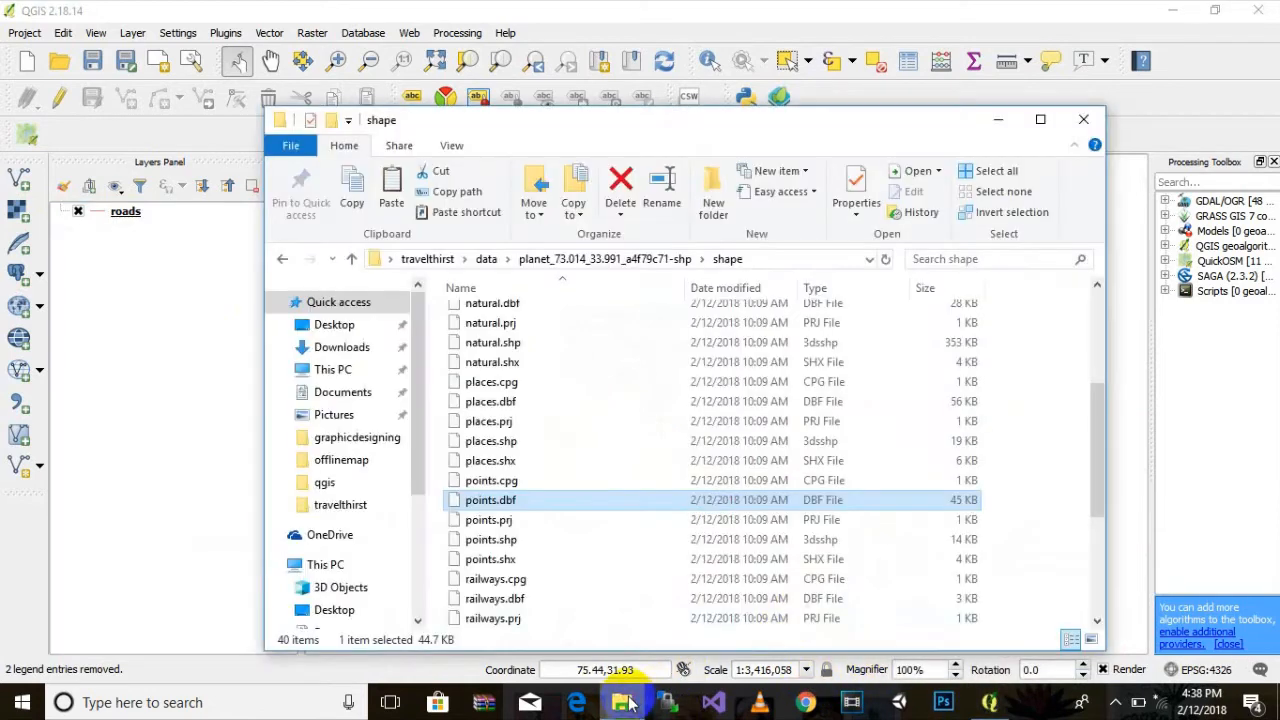
{"action": "left_click", "coordinate": [490, 480]}
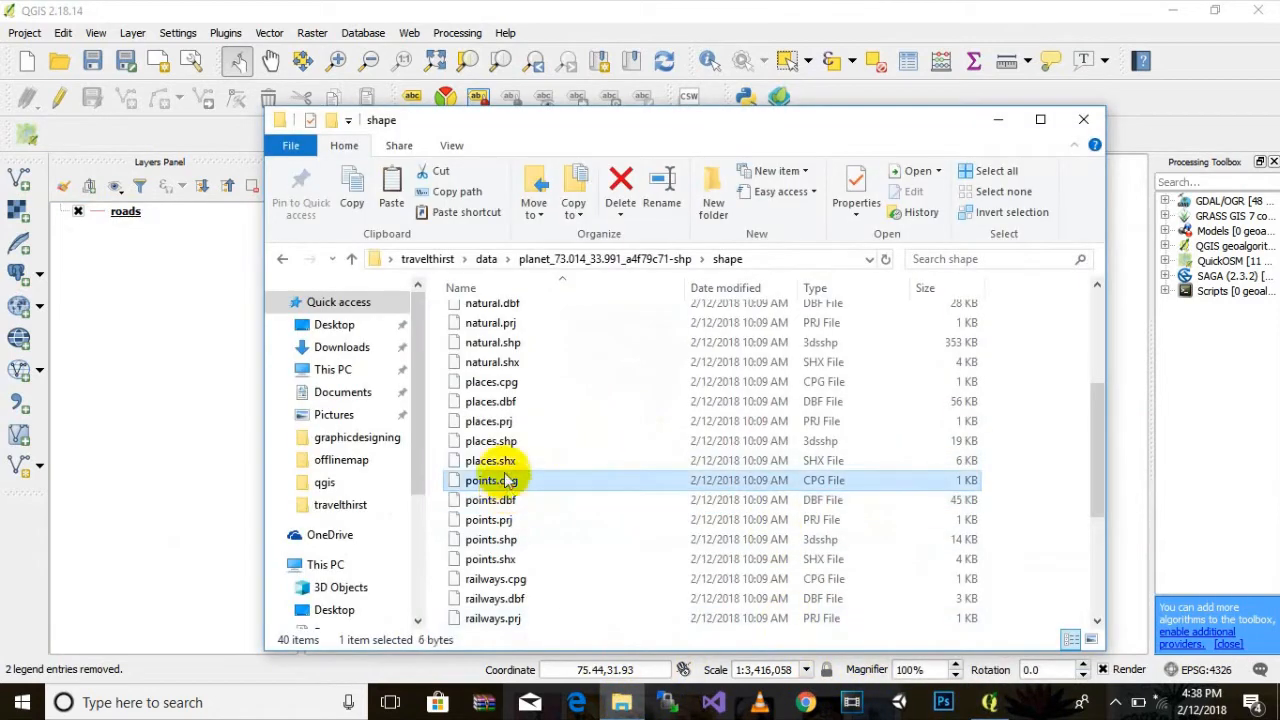
{"action": "left_click", "coordinate": [500, 384]}
{"action": "left_click", "coordinate": [493, 343]}
{"action": "scroll", "coordinate": [543, 411], "scroll_direction": "up", "scroll_amount": 1}
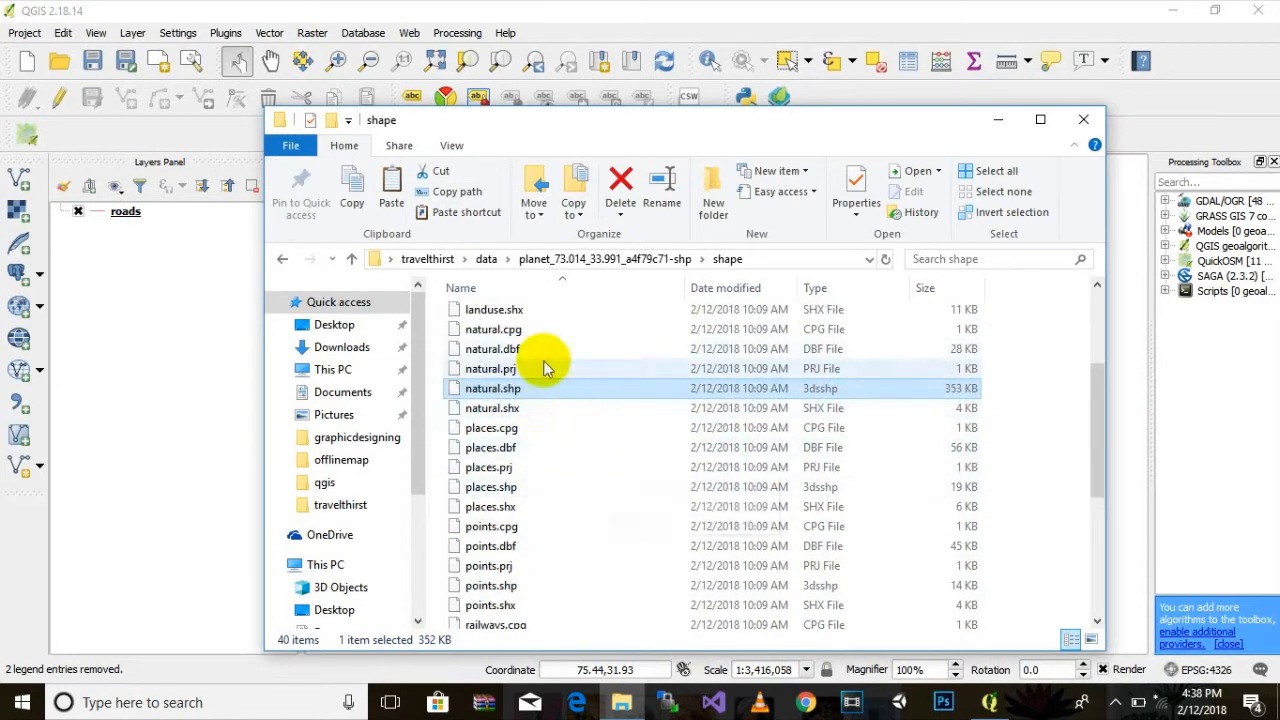
{"action": "left_click", "coordinate": [178, 250]}
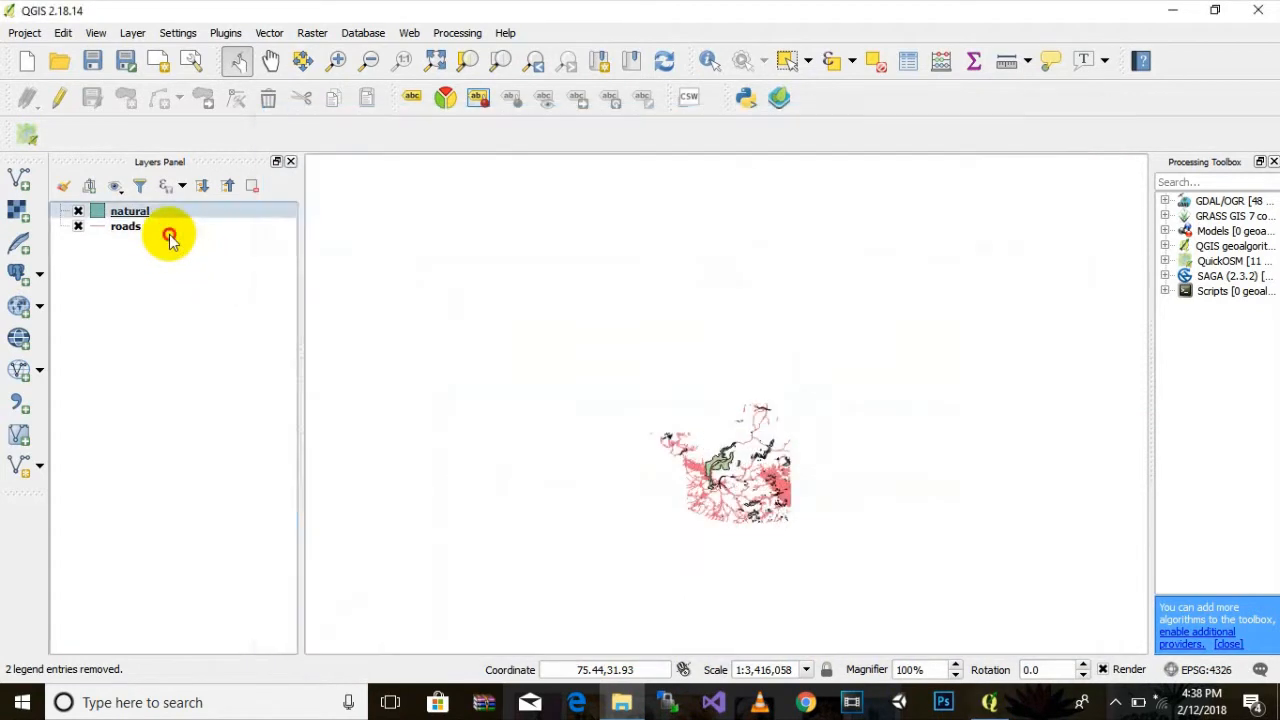
Examine the natural layer's polygons around the road network at several scales, including the areas near the eastern edge
{"action": "left_click", "coordinate": [140, 211]}
{"action": "scroll", "coordinate": [786, 530], "scroll_direction": "up", "scroll_amount": 2}
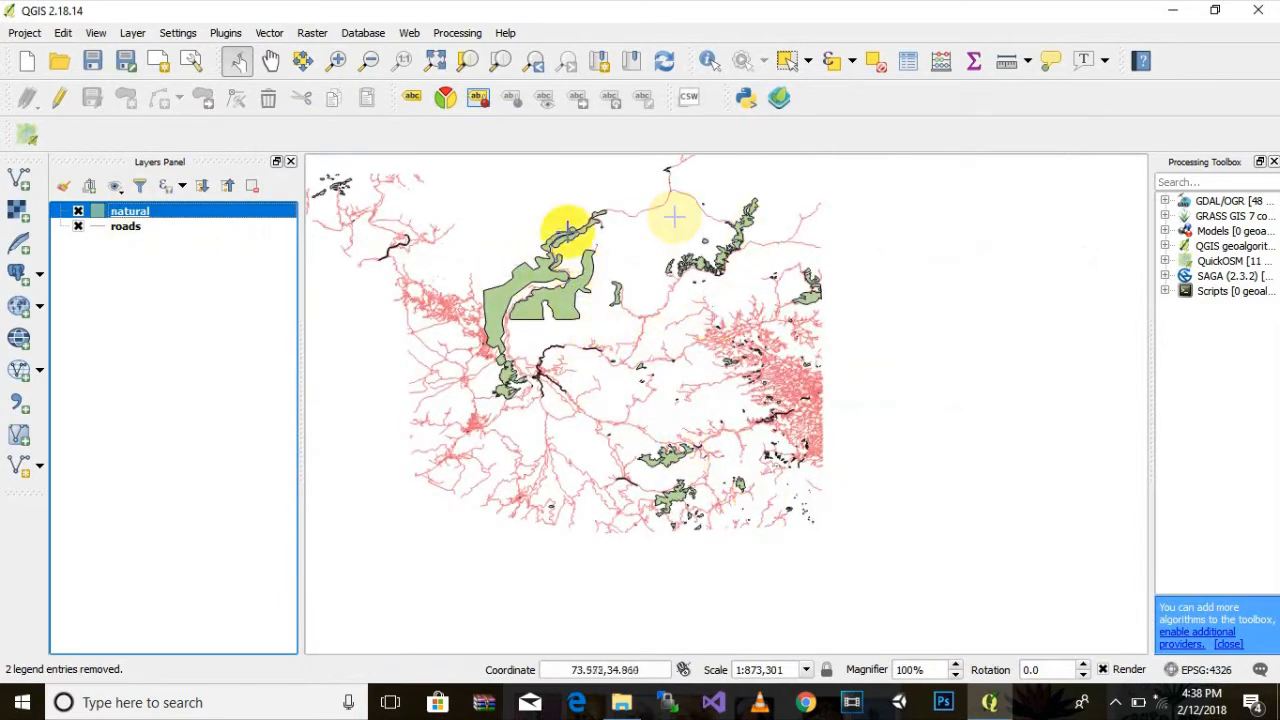
{"action": "scroll", "coordinate": [835, 265], "scroll_direction": "up", "scroll_amount": 2}
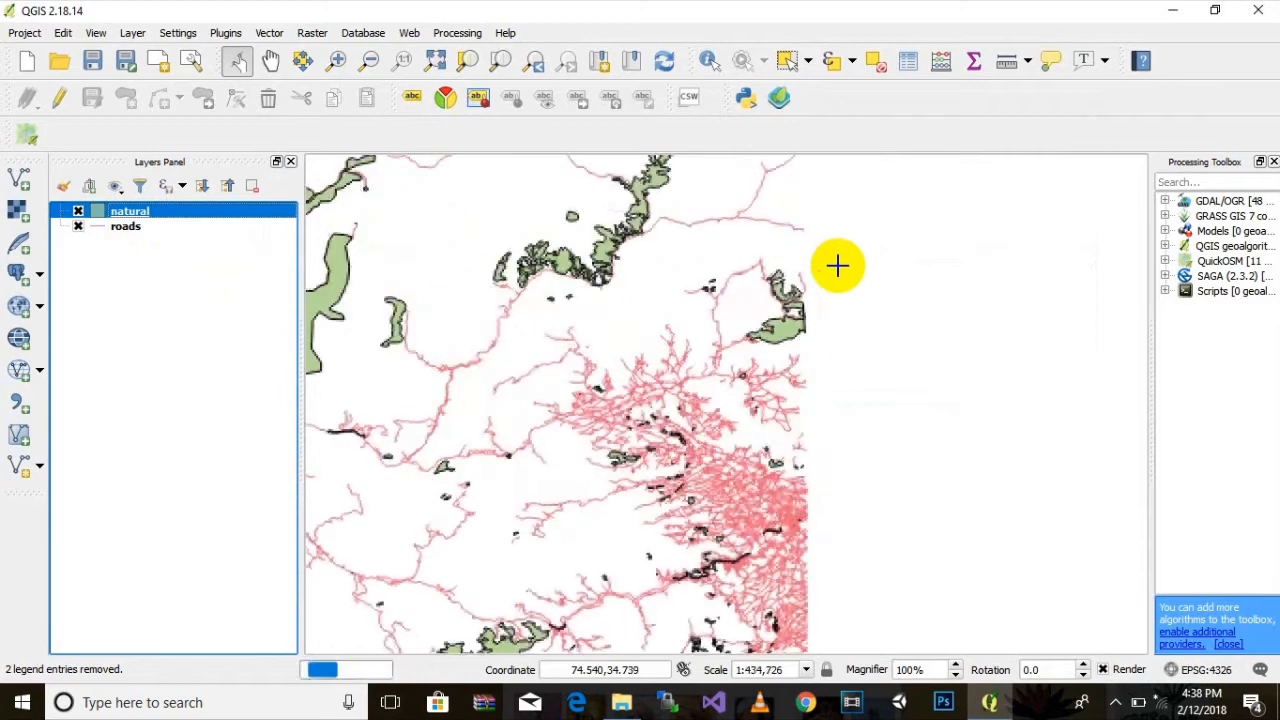
{"action": "scroll", "coordinate": [710, 372], "scroll_direction": "up", "scroll_amount": 2}
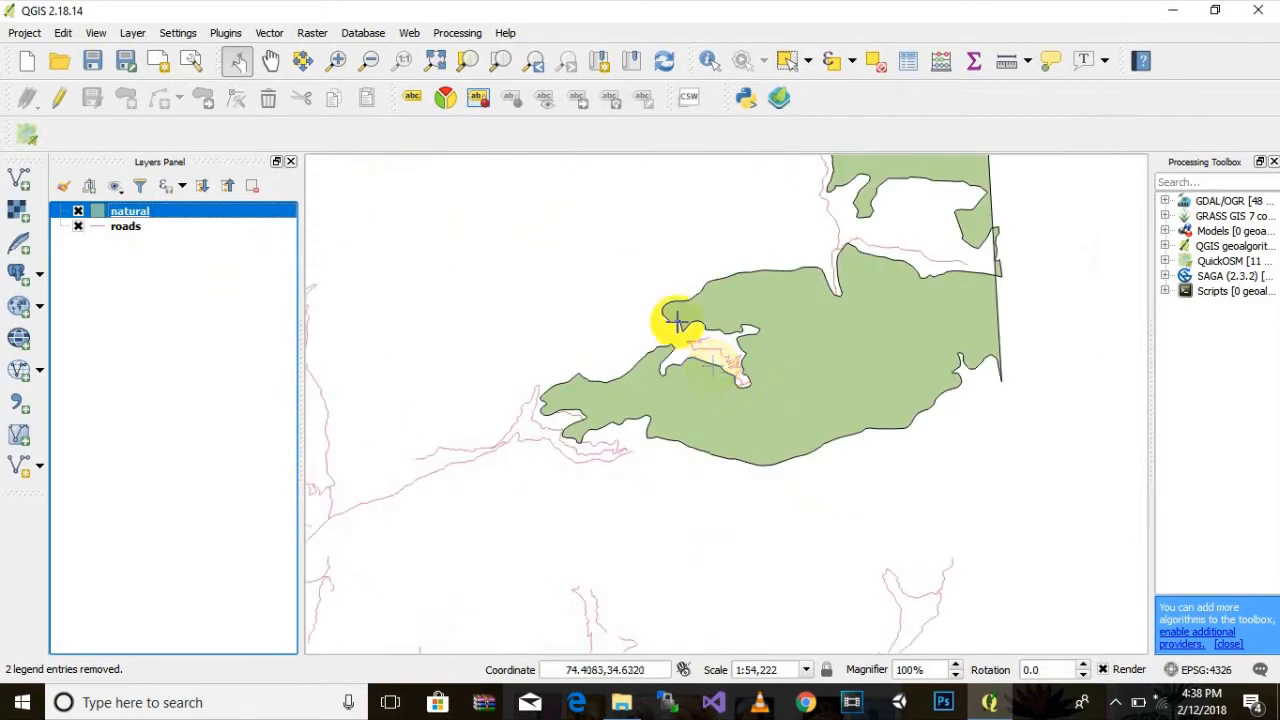
{"action": "scroll", "coordinate": [986, 306], "scroll_direction": "down", "scroll_amount": 5}
{"action": "scroll", "coordinate": [909, 379], "scroll_direction": "up", "scroll_amount": 2}
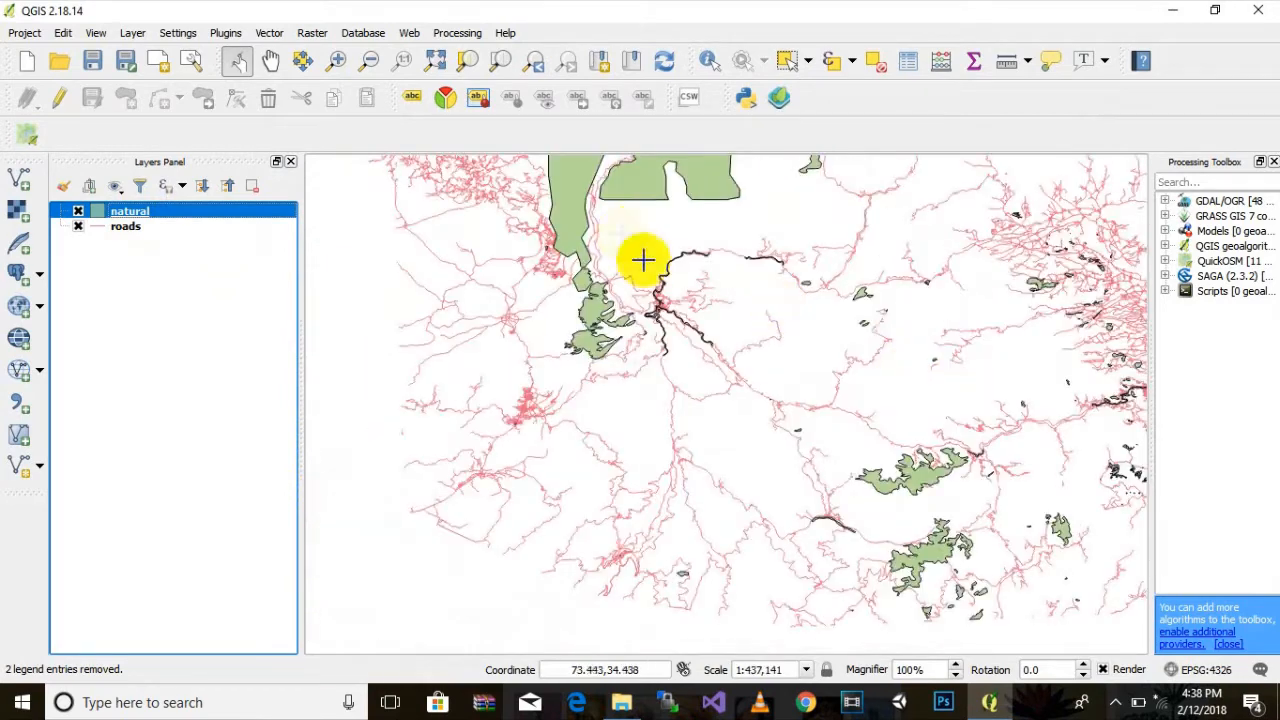
{"action": "left_click_drag", "start_coordinate": [585, 234], "coordinate": [541, 321]}
{"action": "scroll", "coordinate": [491, 350], "scroll_direction": "down", "scroll_amount": 1}
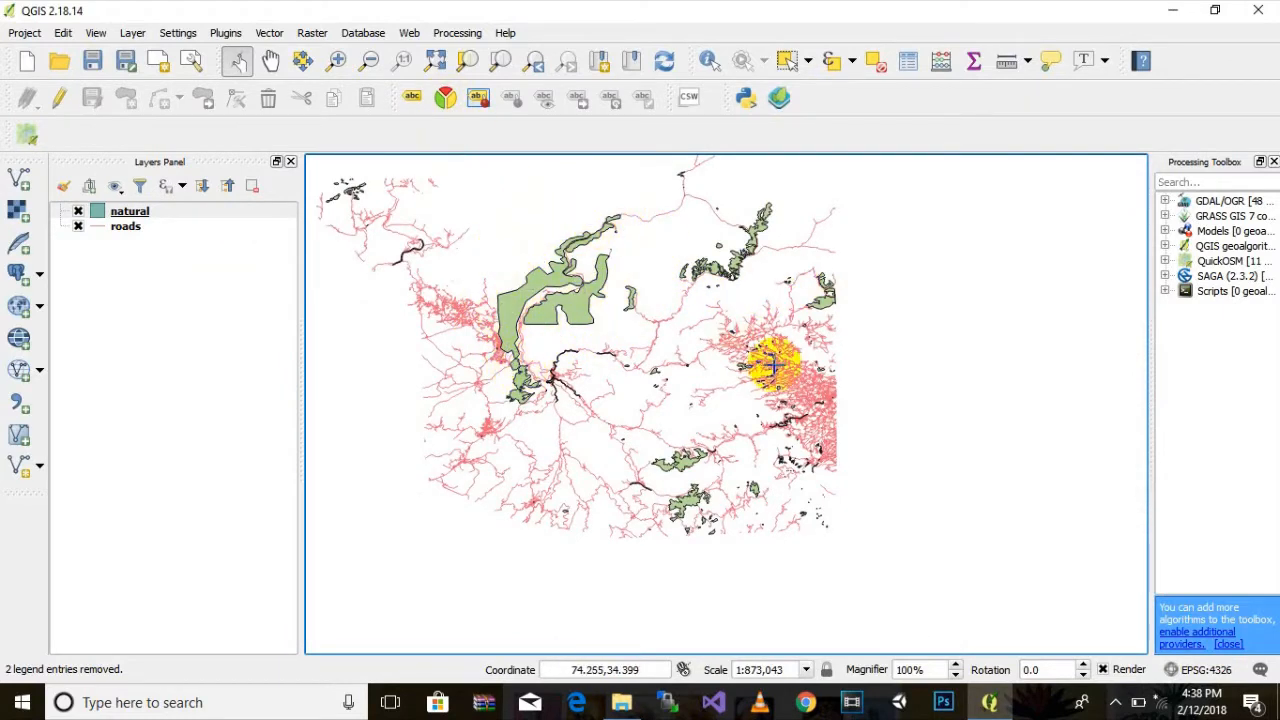
Load the landuse layer from the shape folder into the QGIS project above the natural layer
{"action": "left_click", "coordinate": [639, 702]}
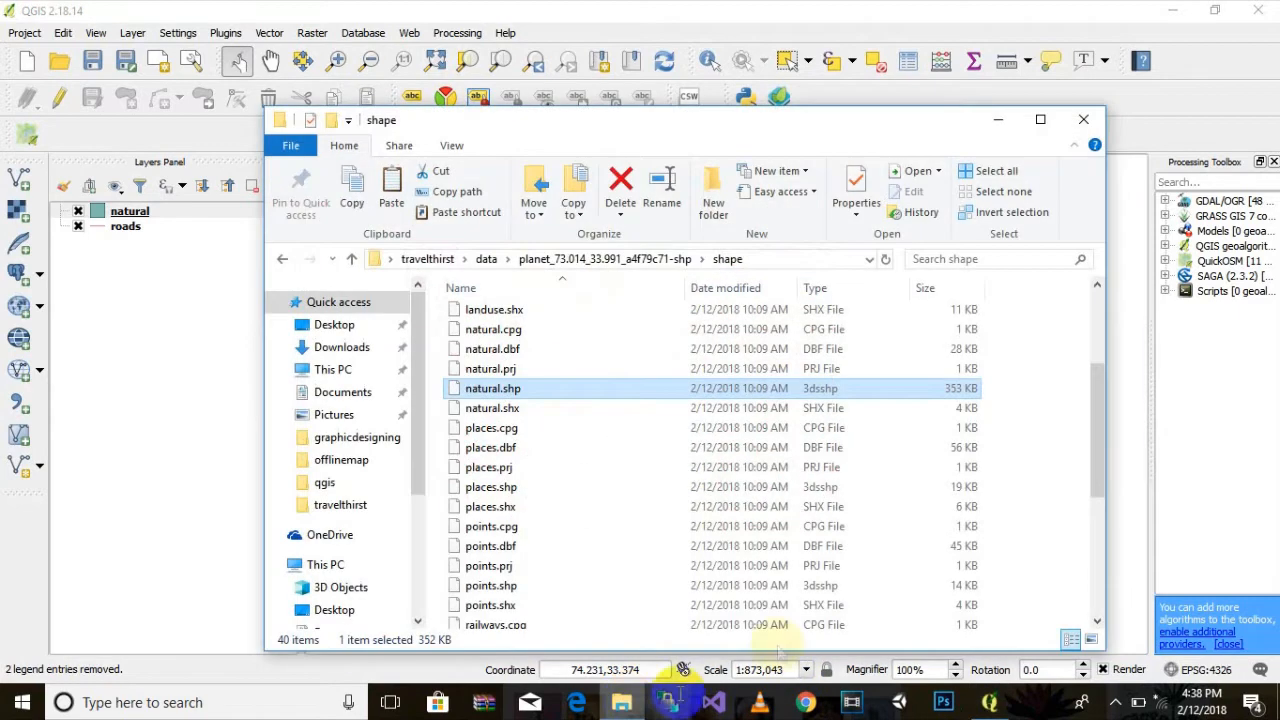
{"action": "scroll", "coordinate": [660, 400], "scroll_direction": "up", "scroll_amount": 1}
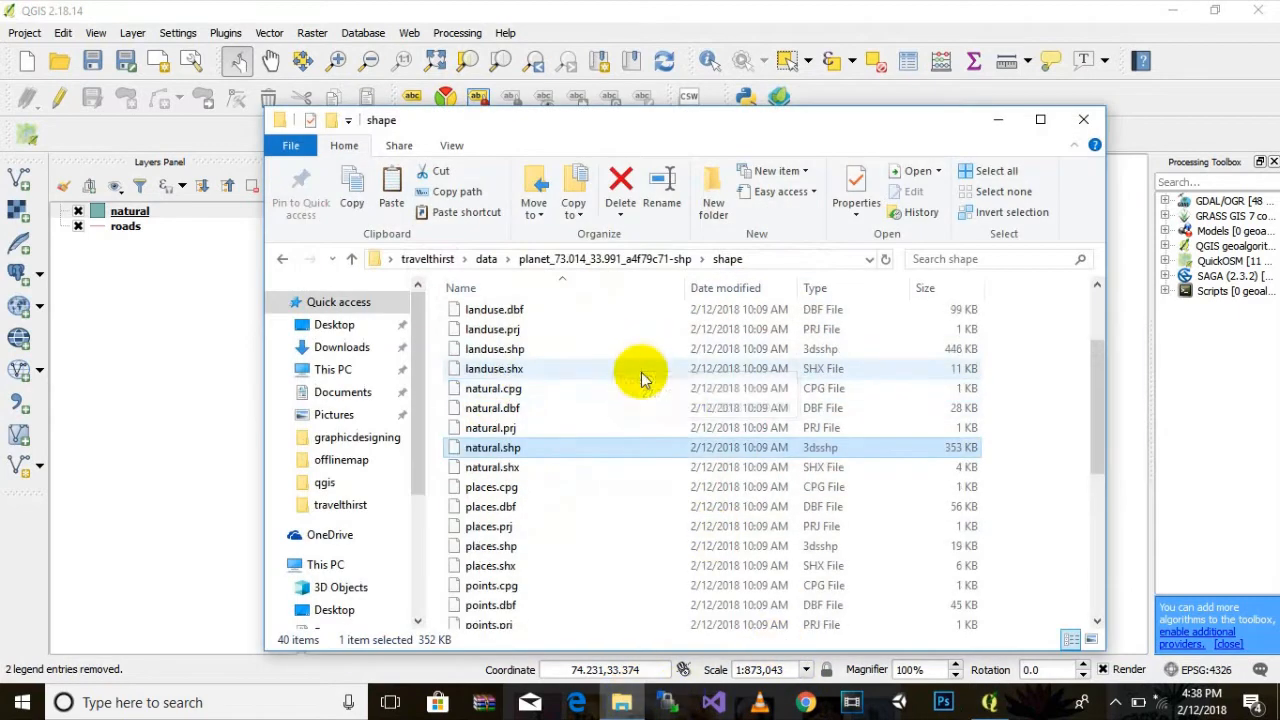
{"action": "left_click", "coordinate": [493, 350]}
{"action": "left_click", "coordinate": [494, 370]}
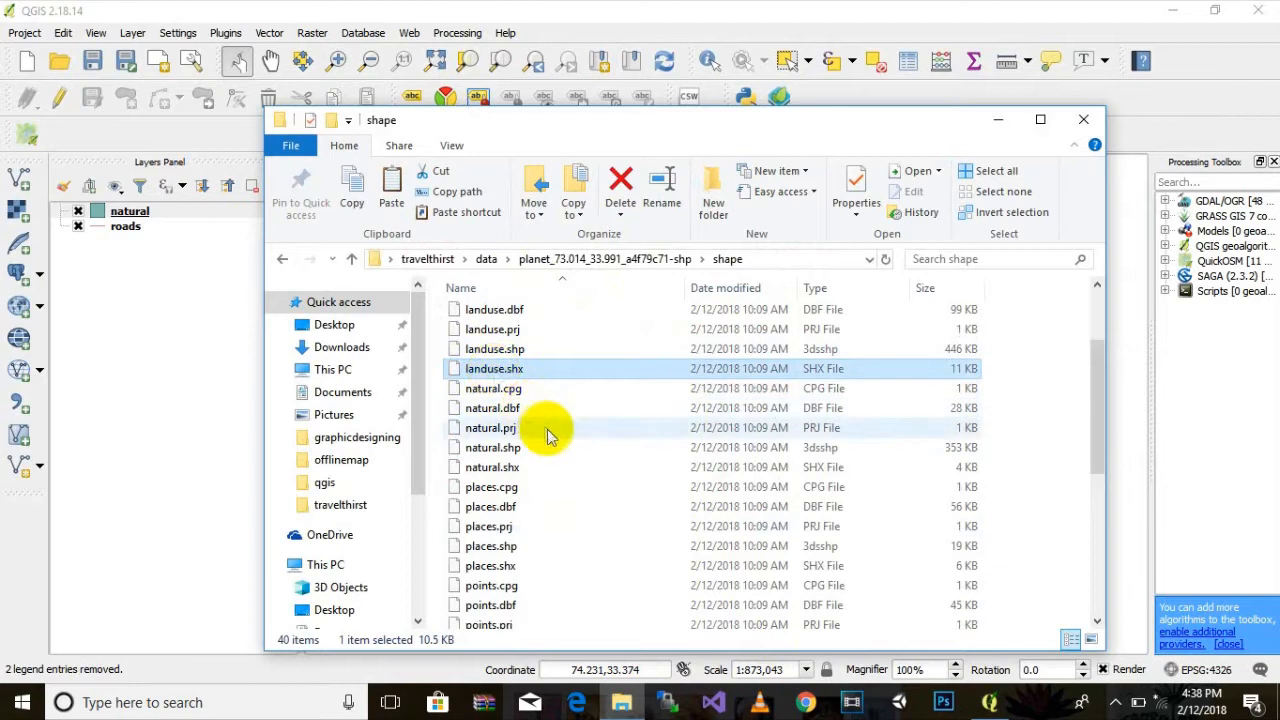
{"action": "scroll", "coordinate": [543, 428], "scroll_direction": "up", "scroll_amount": 2}
{"action": "left_click", "coordinate": [505, 475]}
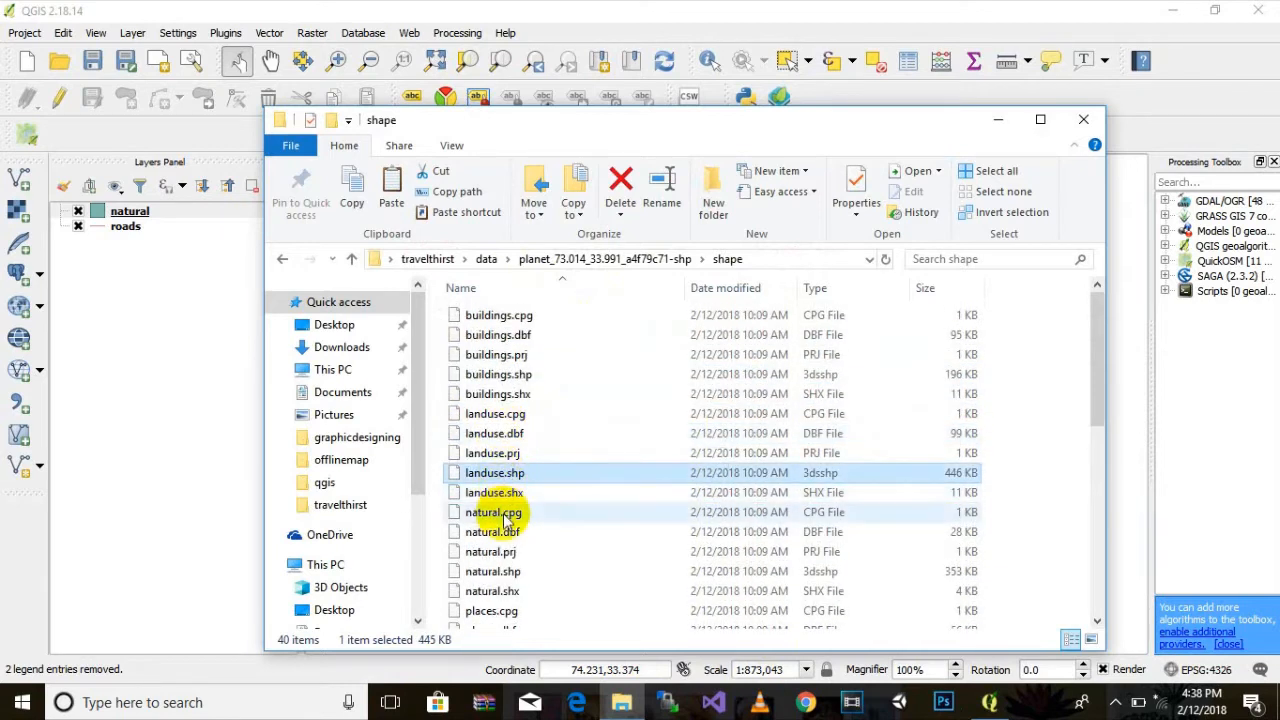
{"action": "left_click", "coordinate": [494, 433]}
{"action": "left_click_drag", "start_coordinate": [494, 433], "coordinate": [197, 309]}
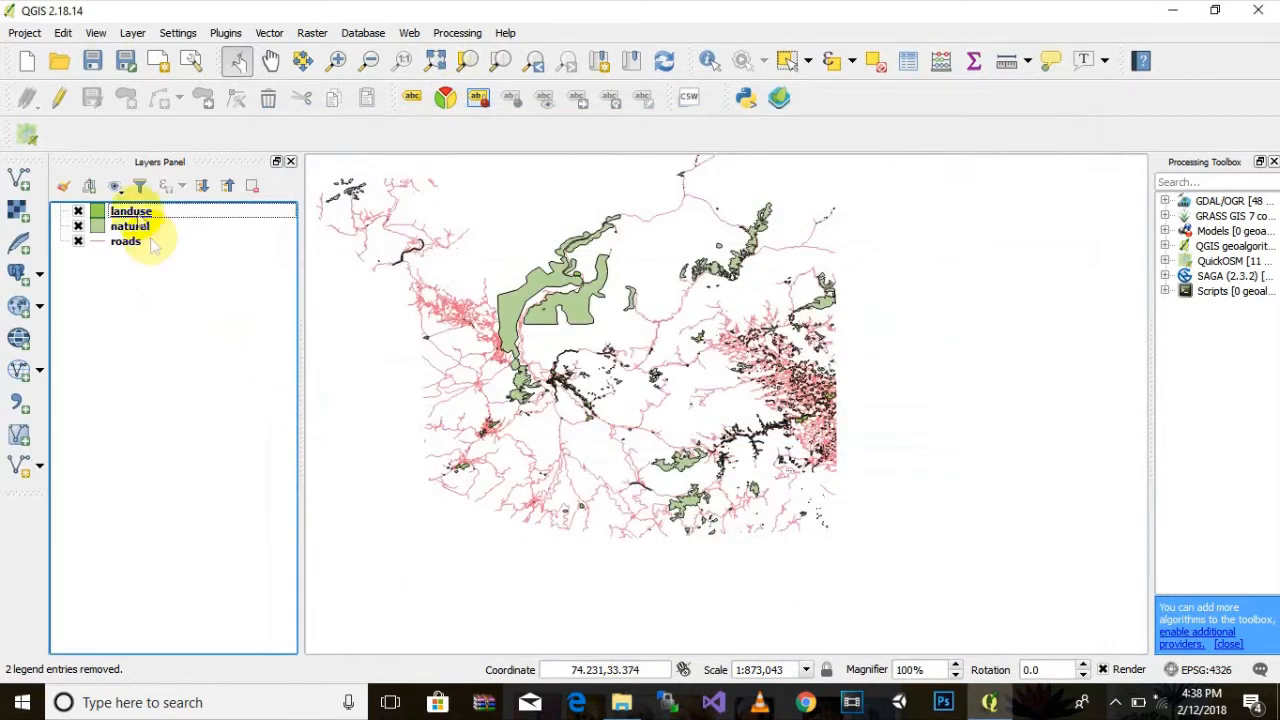
Compare the map with the landuse layer hidden and shown, leave it visible, and inspect its polygons up close
{"action": "left_click", "coordinate": [137, 213]}
{"action": "left_click", "coordinate": [78, 212]}
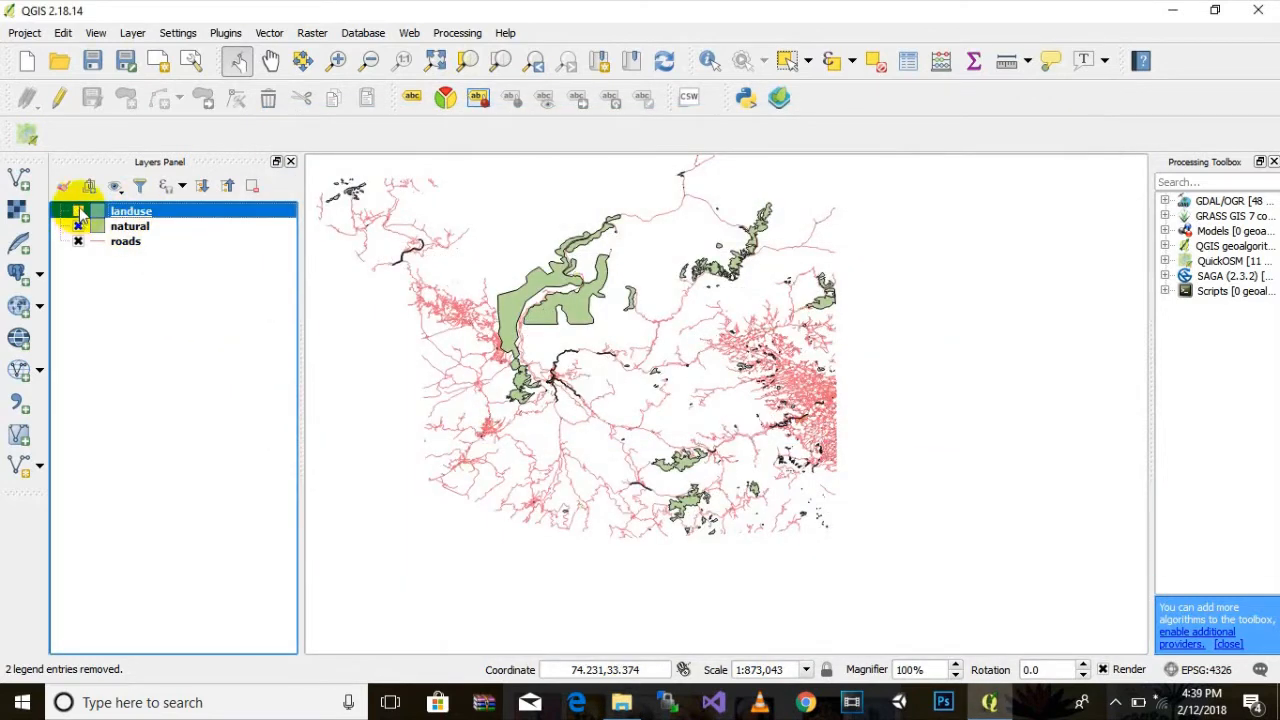
{"action": "double_click", "coordinate": [80, 212]}
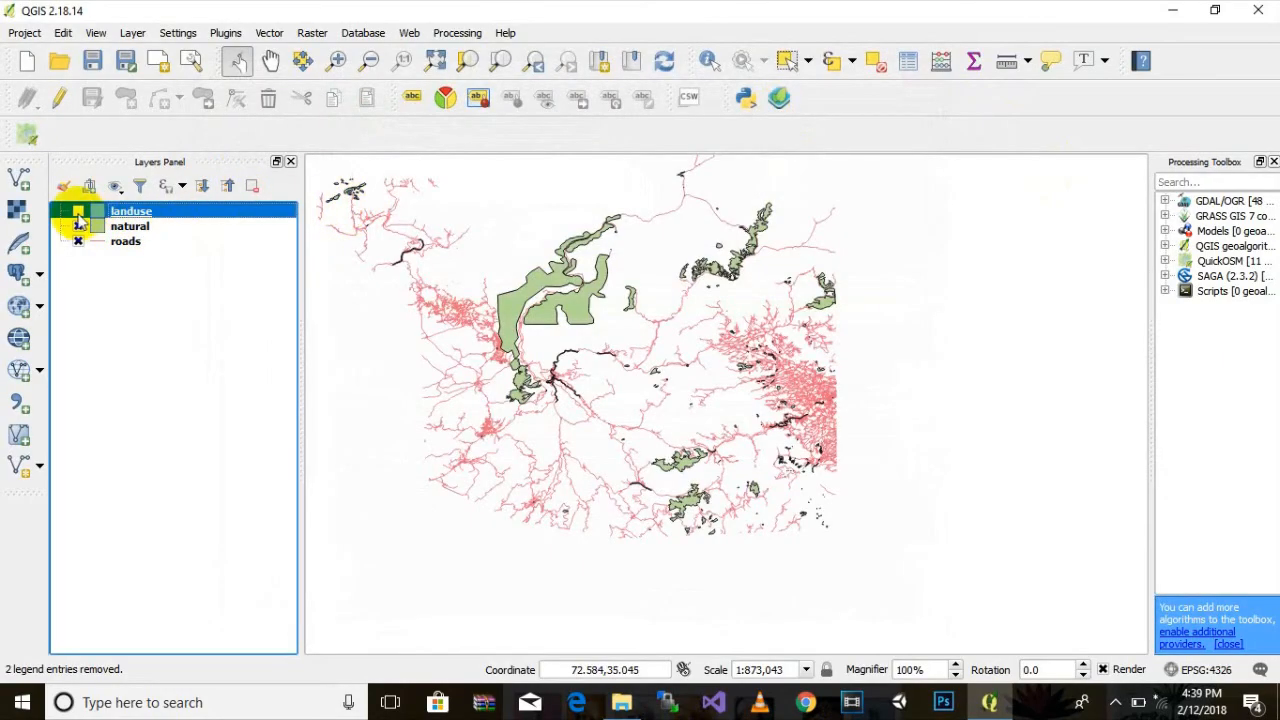
{"action": "left_click", "coordinate": [78, 212]}
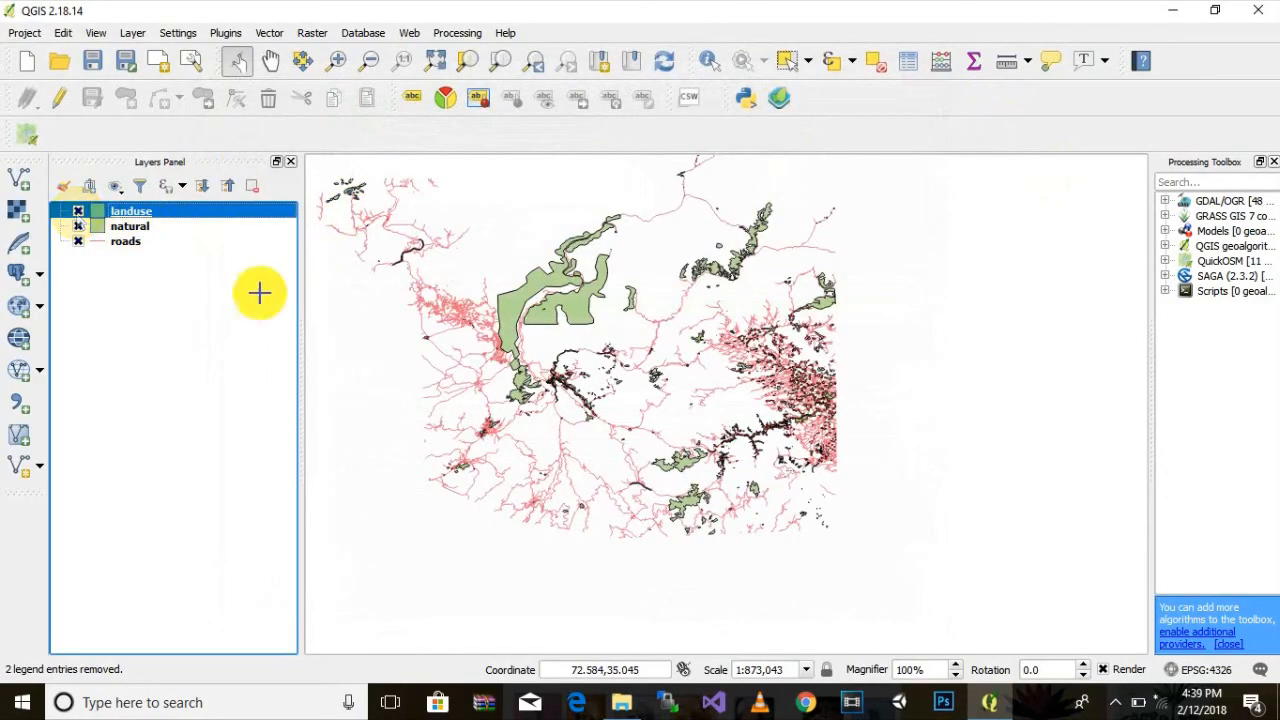
{"action": "scroll", "coordinate": [706, 471], "scroll_direction": "up", "scroll_amount": 2}
{"action": "scroll", "coordinate": [800, 425], "scroll_direction": "up", "scroll_amount": 4}
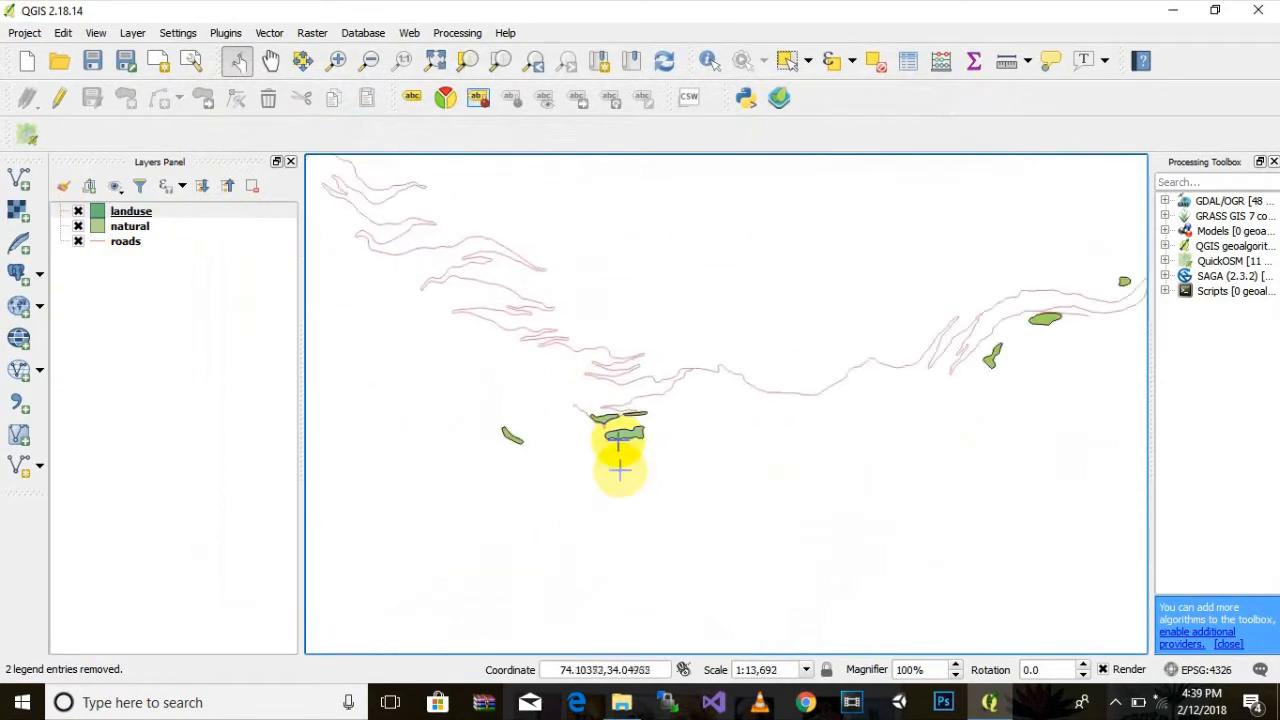
Load the buildings layer from the extracted shape folder into the QGIS project above the landuse layer
{"action": "scroll", "coordinate": [617, 411], "scroll_direction": "down", "scroll_amount": 3}
{"action": "left_click_drag", "start_coordinate": [406, 482], "coordinate": [751, 386]}
{"action": "scroll", "coordinate": [681, 440], "scroll_direction": "down", "scroll_amount": 2}
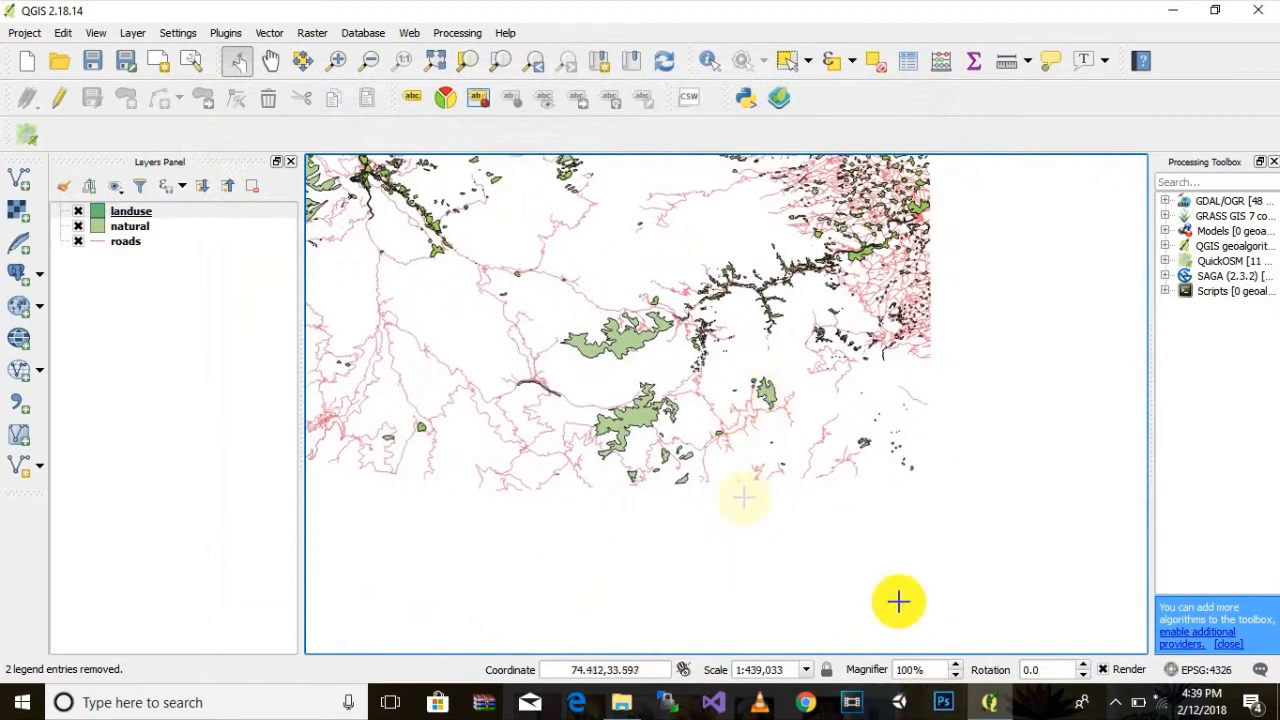
{"action": "scroll", "coordinate": [732, 484], "scroll_direction": "up", "scroll_amount": 1}
{"action": "left_click_drag", "start_coordinate": [706, 562], "coordinate": [849, 563]}
{"action": "scroll", "coordinate": [814, 534], "scroll_direction": "down", "scroll_amount": 2}
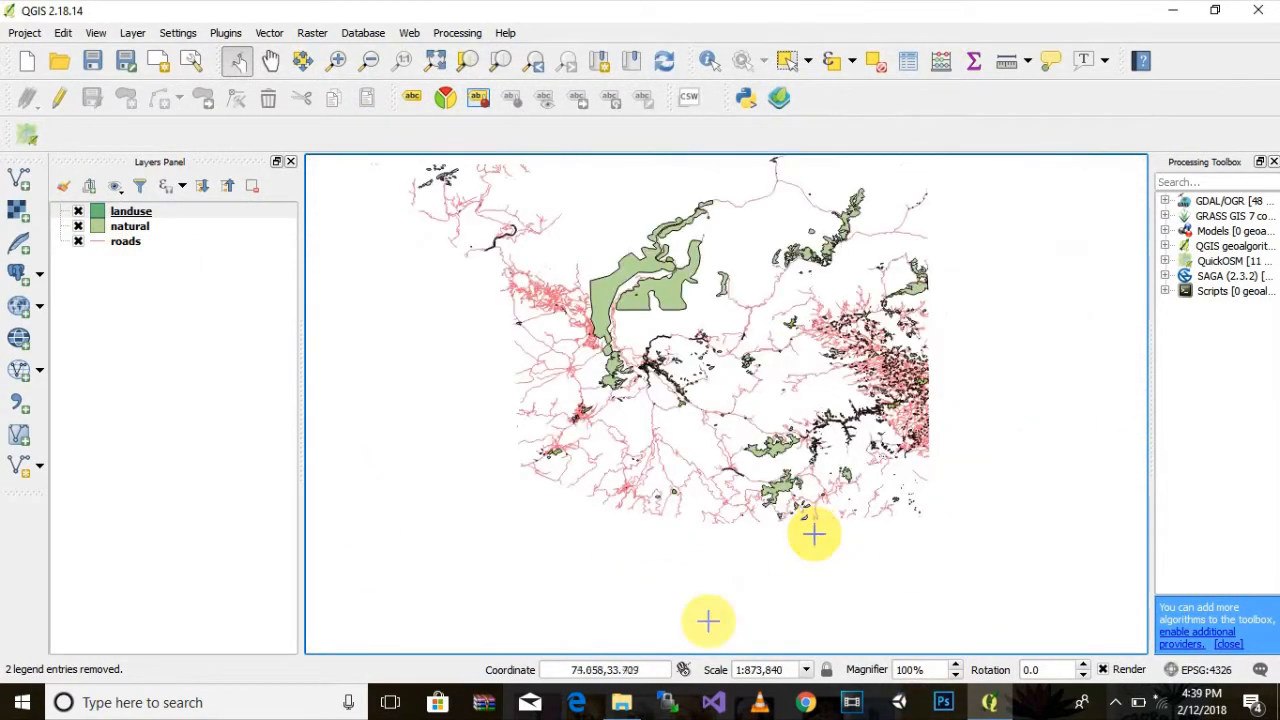
{"action": "left_click", "coordinate": [622, 704]}
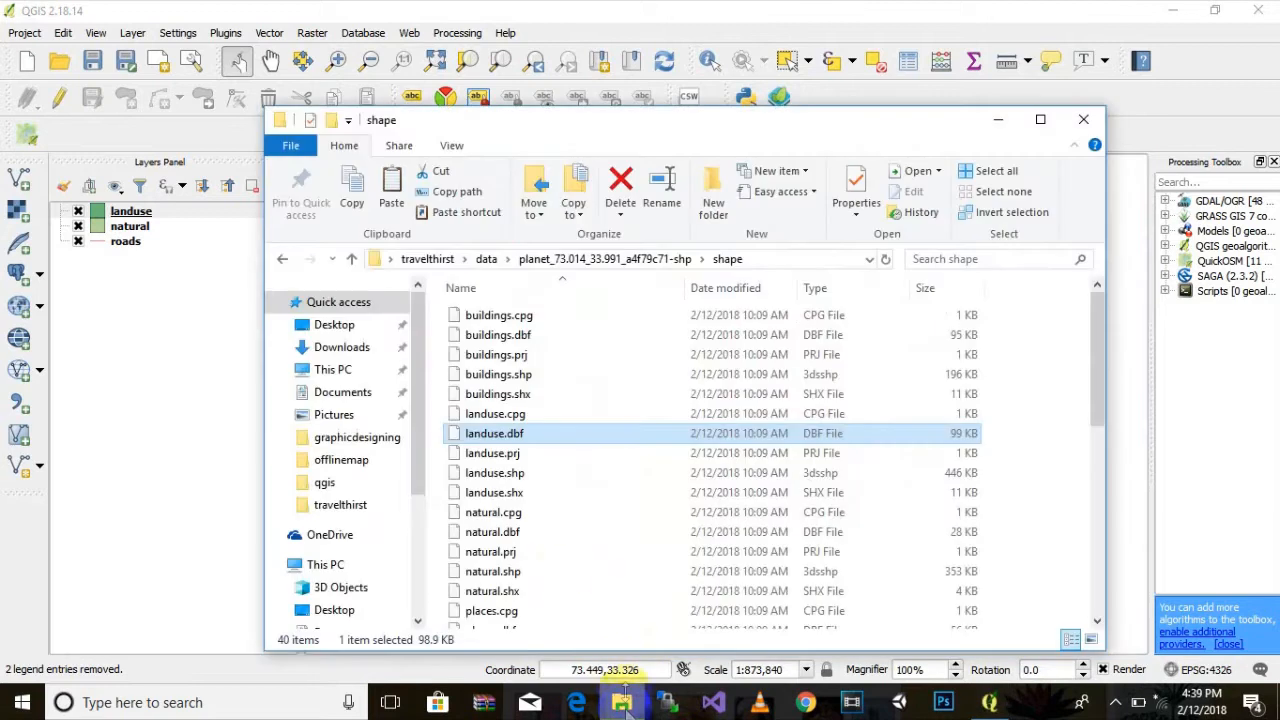
{"action": "left_click", "coordinate": [512, 378]}
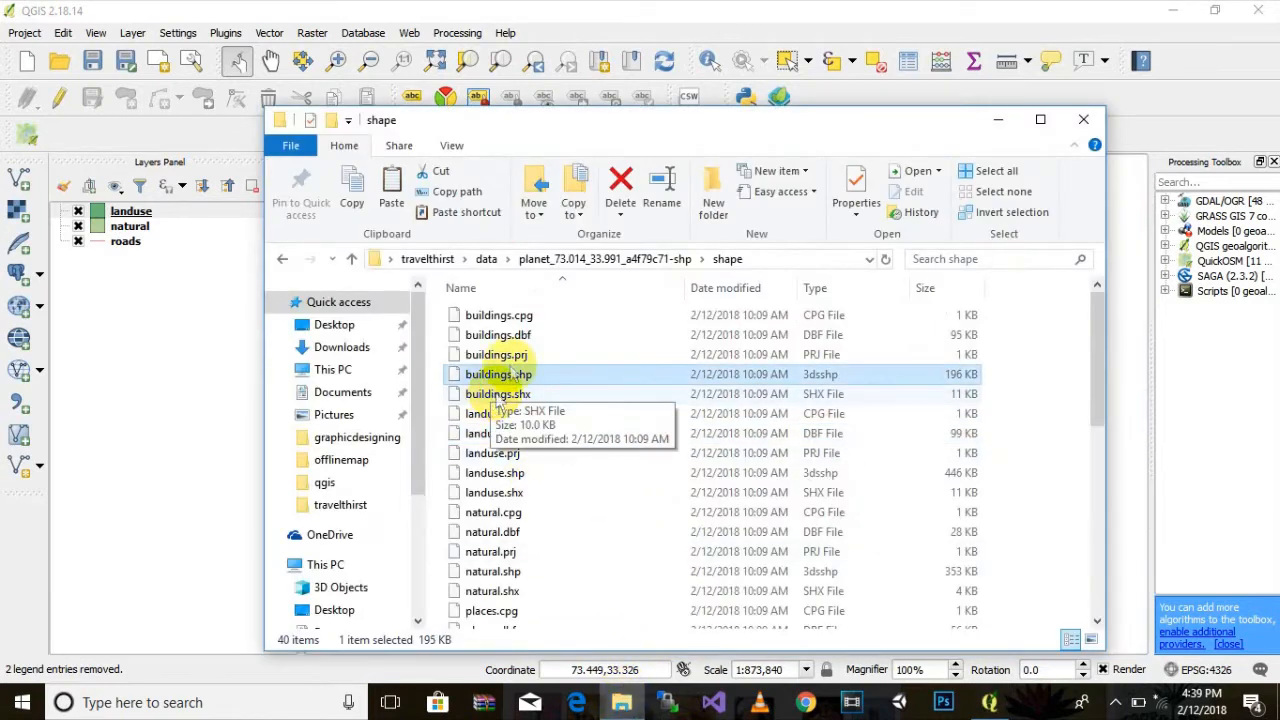
{"action": "left_click", "coordinate": [480, 337]}
{"action": "left_click_drag", "start_coordinate": [480, 337], "coordinate": [148, 285]}
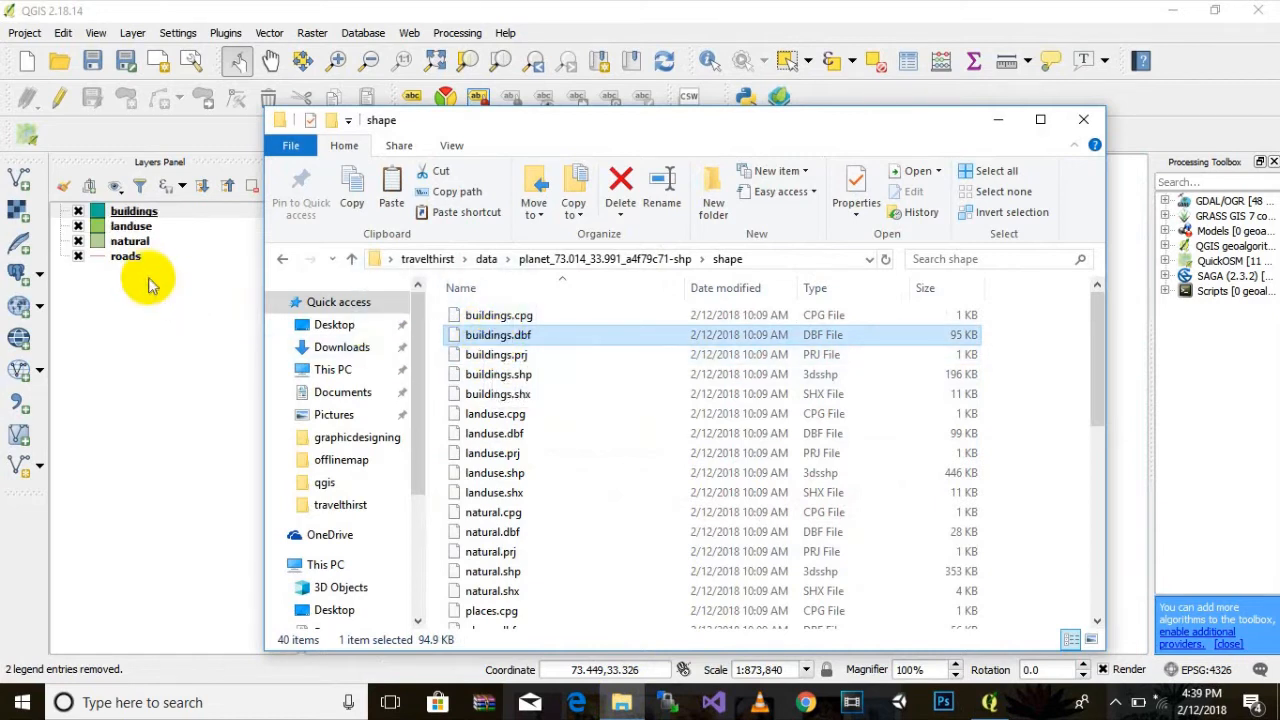
Zoom in on the buildings, compare the map with the buildings layer hidden and shown, and leave the layer visible
{"action": "left_click", "coordinate": [152, 215]}
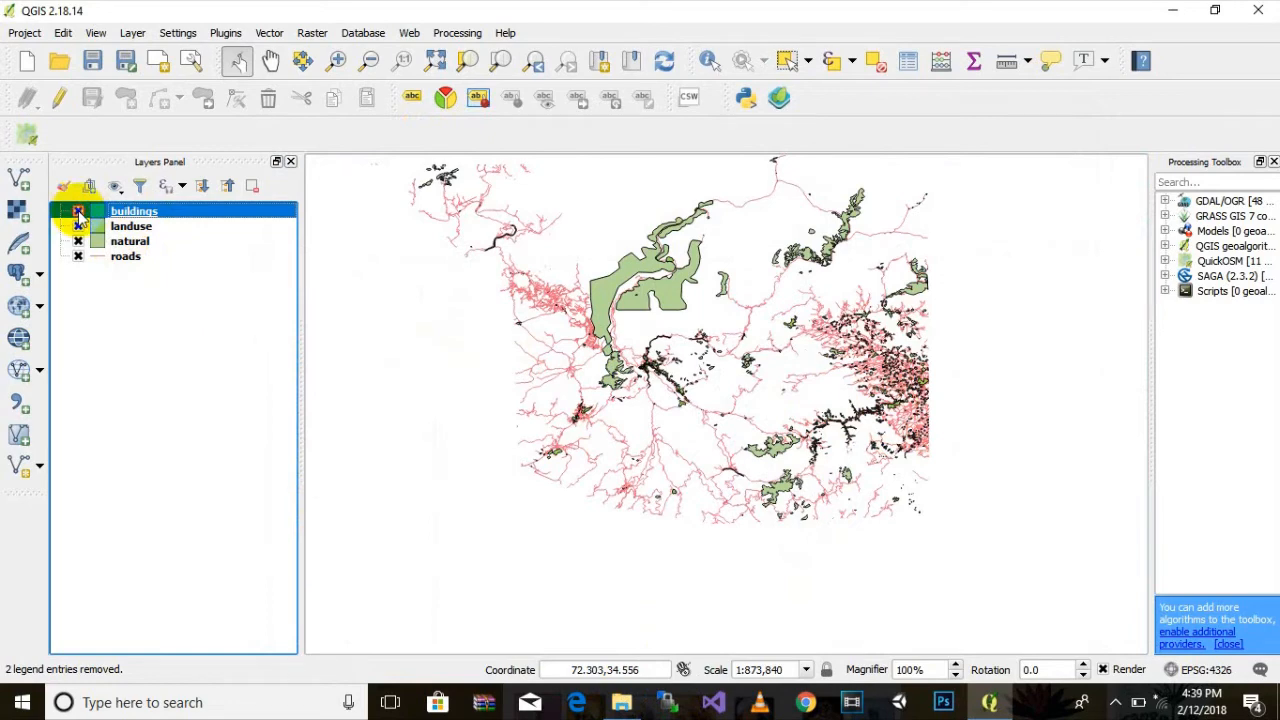
{"action": "scroll", "coordinate": [543, 251], "scroll_direction": "up", "scroll_amount": 3}
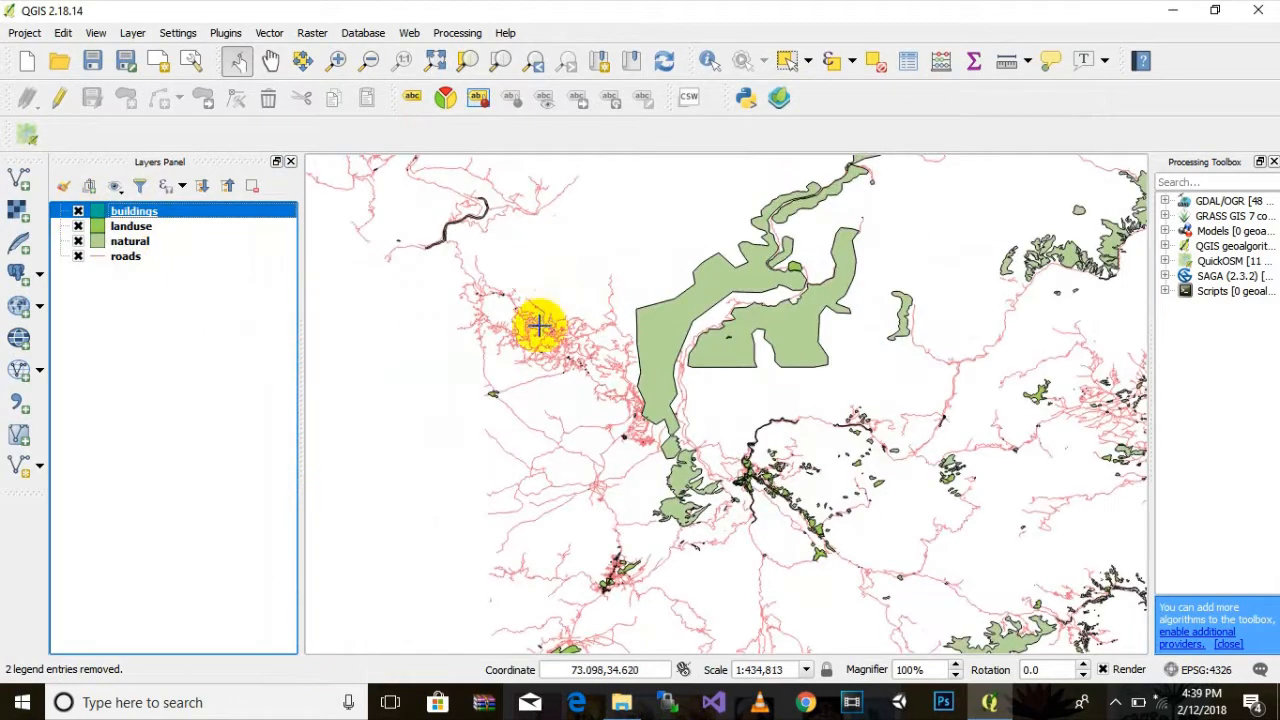
{"action": "scroll", "coordinate": [541, 327], "scroll_direction": "up", "scroll_amount": 4}
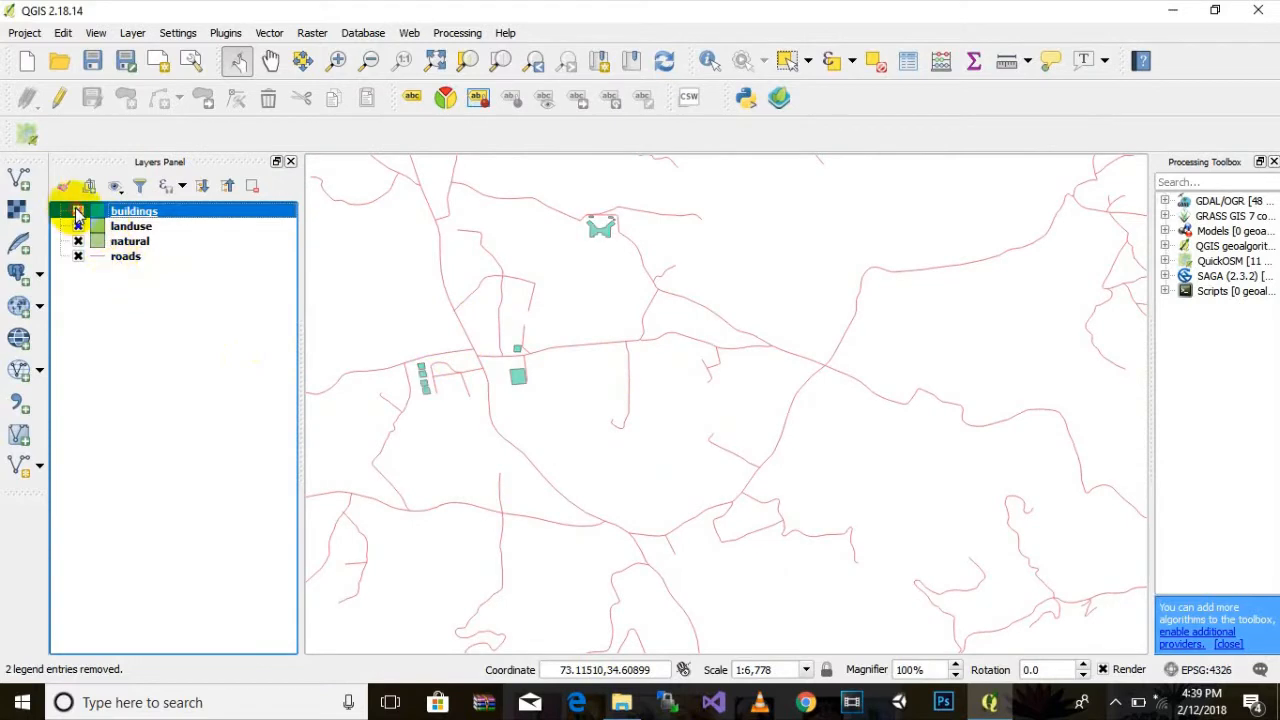
{"action": "double_click", "coordinate": [82, 213]}
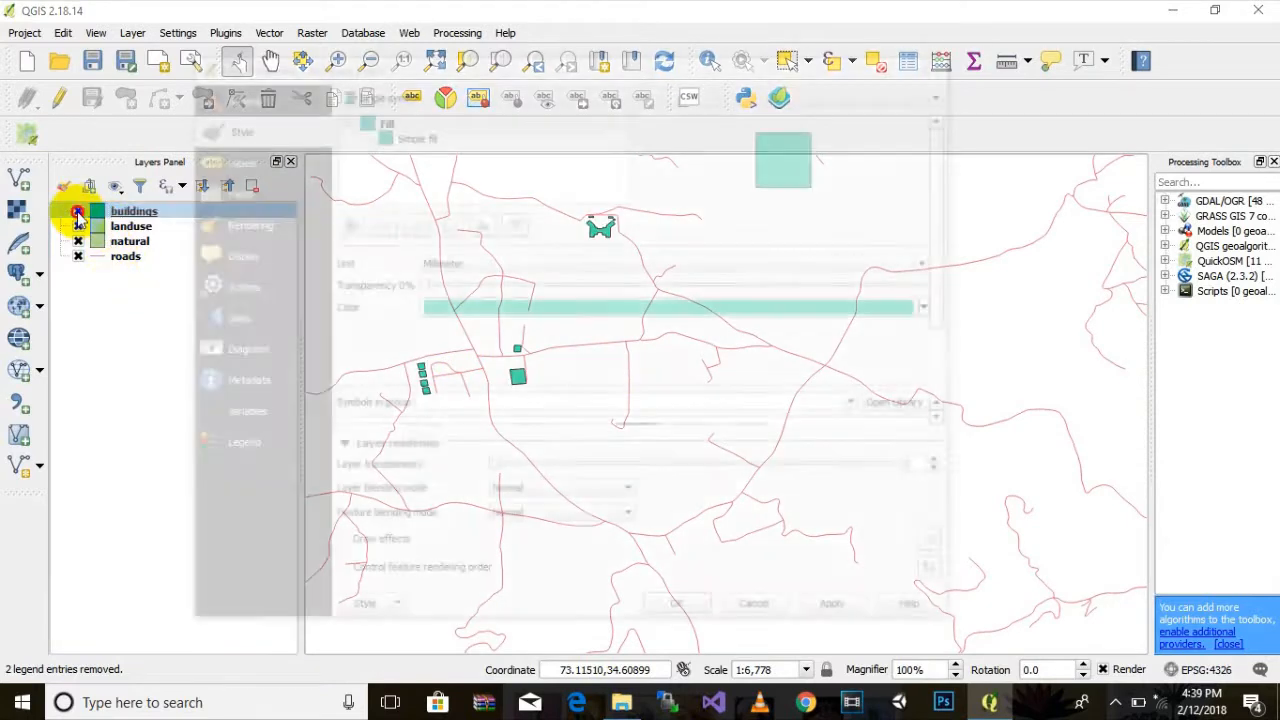
{"action": "left_click", "coordinate": [972, 57]}
{"action": "left_click", "coordinate": [78, 214]}
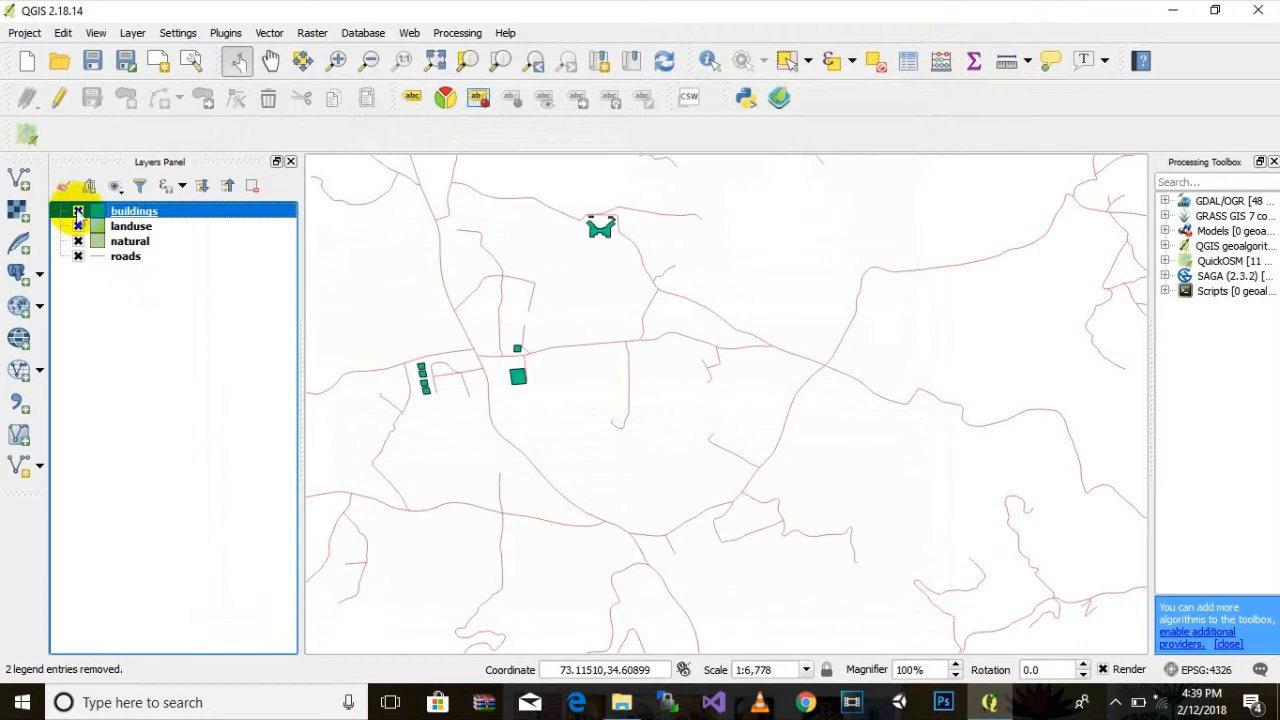
{"action": "double_click", "coordinate": [80, 213]}
{"action": "left_click", "coordinate": [940, 67]}
{"action": "left_click", "coordinate": [118, 216]}
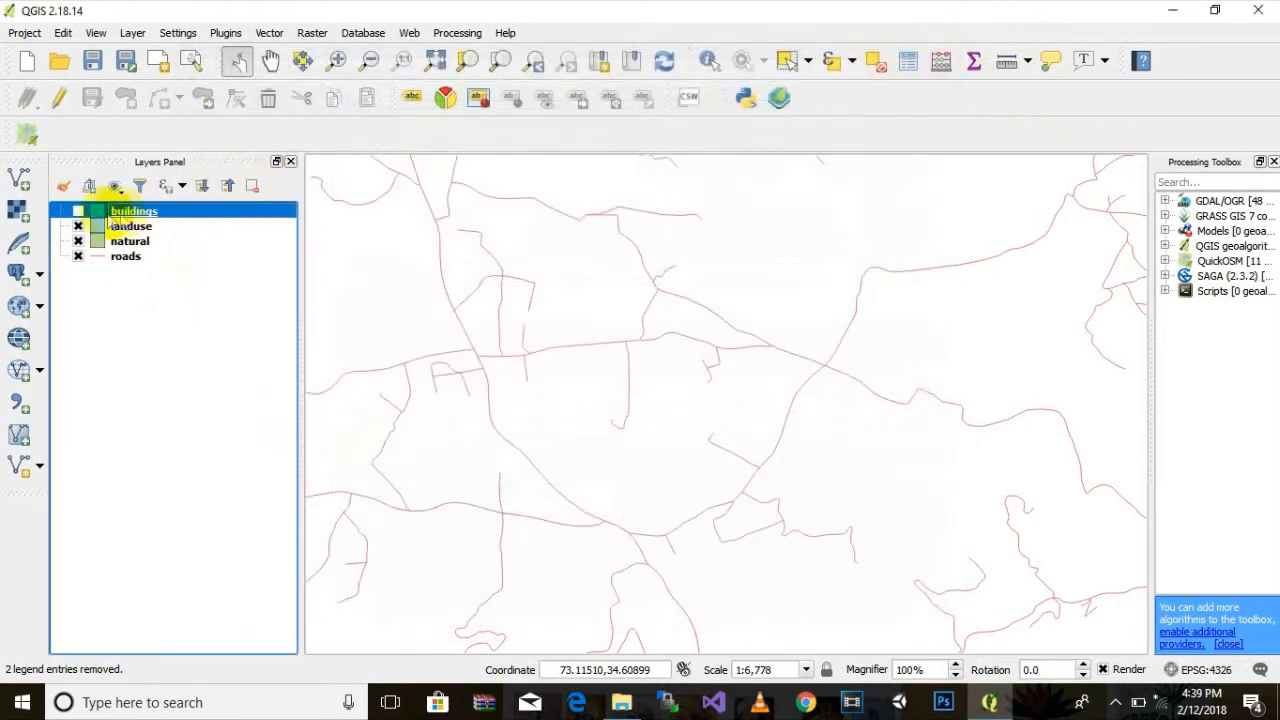
{"action": "scroll", "coordinate": [651, 347], "scroll_direction": "down", "scroll_amount": 7}
{"action": "left_click_drag", "start_coordinate": [828, 459], "coordinate": [706, 461]}
{"action": "mouse_move", "coordinate": [806, 424]}
{"action": "left_mouse_down"}
{"action": "mouse_move", "coordinate": [754, 489]}
{"action": "mouse_move", "coordinate": [811, 449]}
{"action": "left_mouse_up"}
Look through the remaining shapefiles in the shape folder and its parent folders, and close the file browser
{"action": "left_click", "coordinate": [621, 703]}
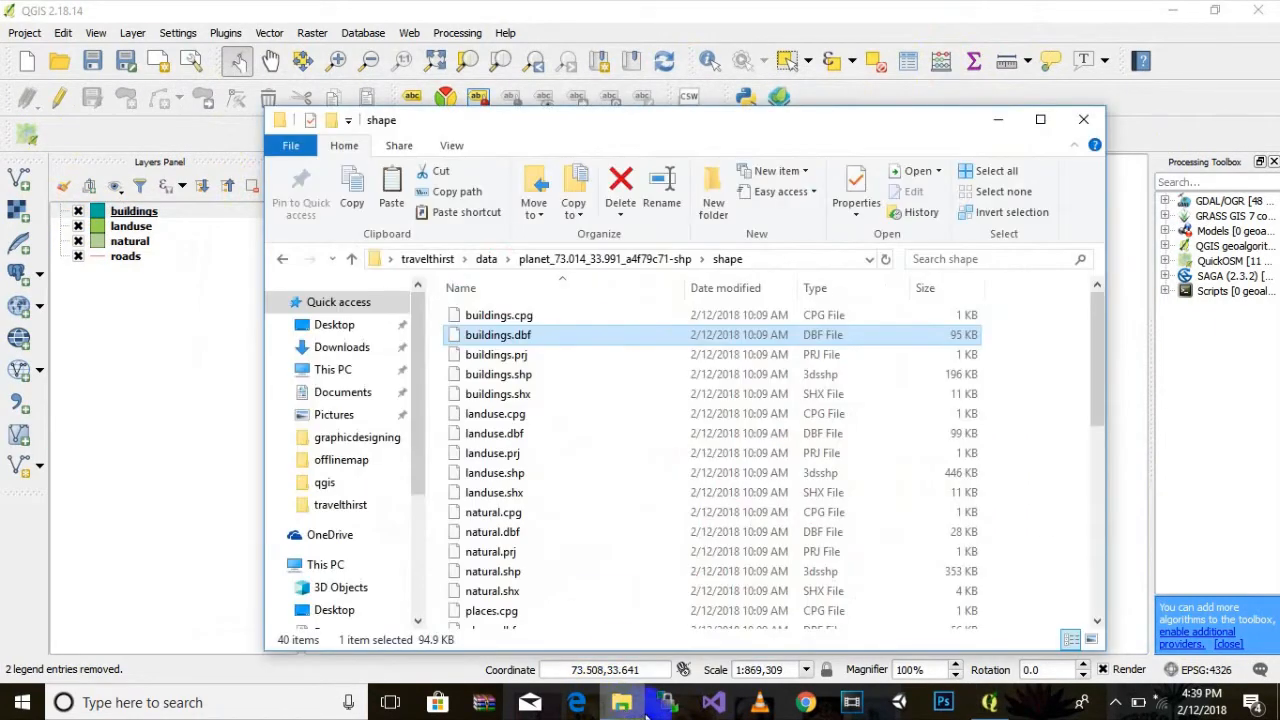
{"action": "scroll", "coordinate": [590, 519], "scroll_direction": "down", "scroll_amount": 5}
{"action": "scroll", "coordinate": [590, 519], "scroll_direction": "up", "scroll_amount": 5}
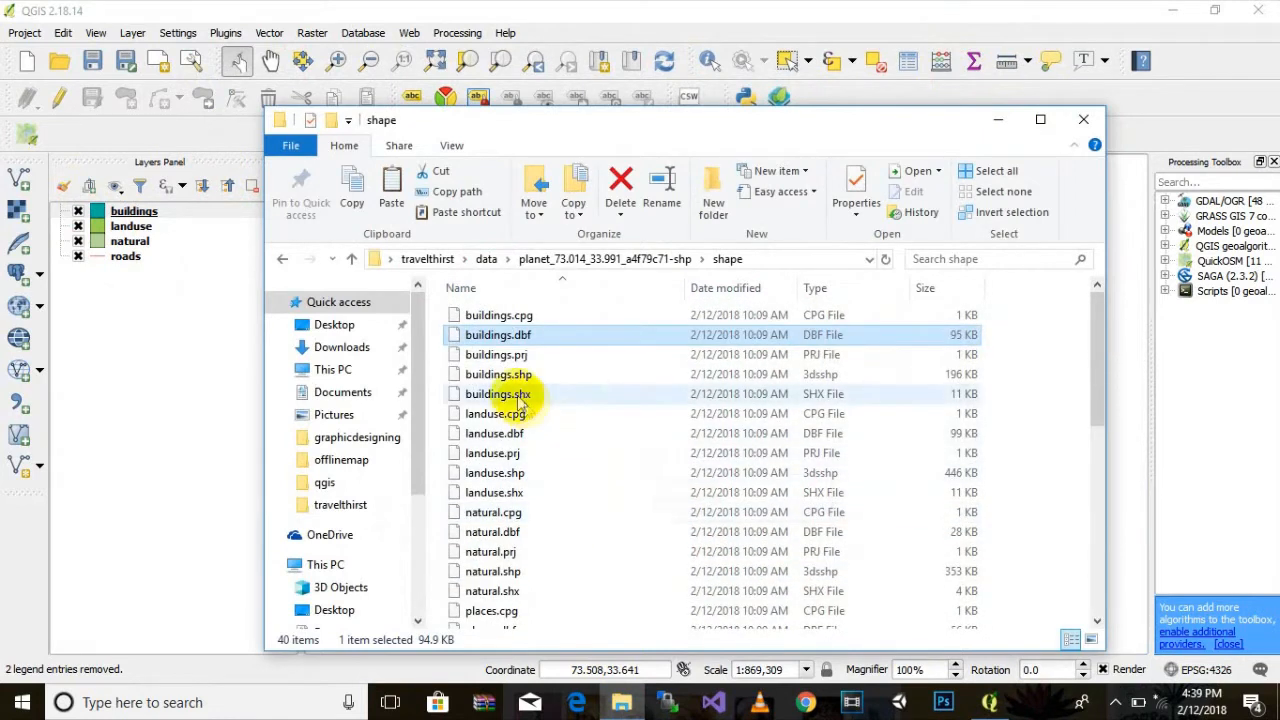
{"action": "left_click", "coordinate": [486, 371]}
{"action": "scroll", "coordinate": [512, 480], "scroll_direction": "down", "scroll_amount": 5}
{"action": "scroll", "coordinate": [512, 480], "scroll_direction": "down", "scroll_amount": 3}
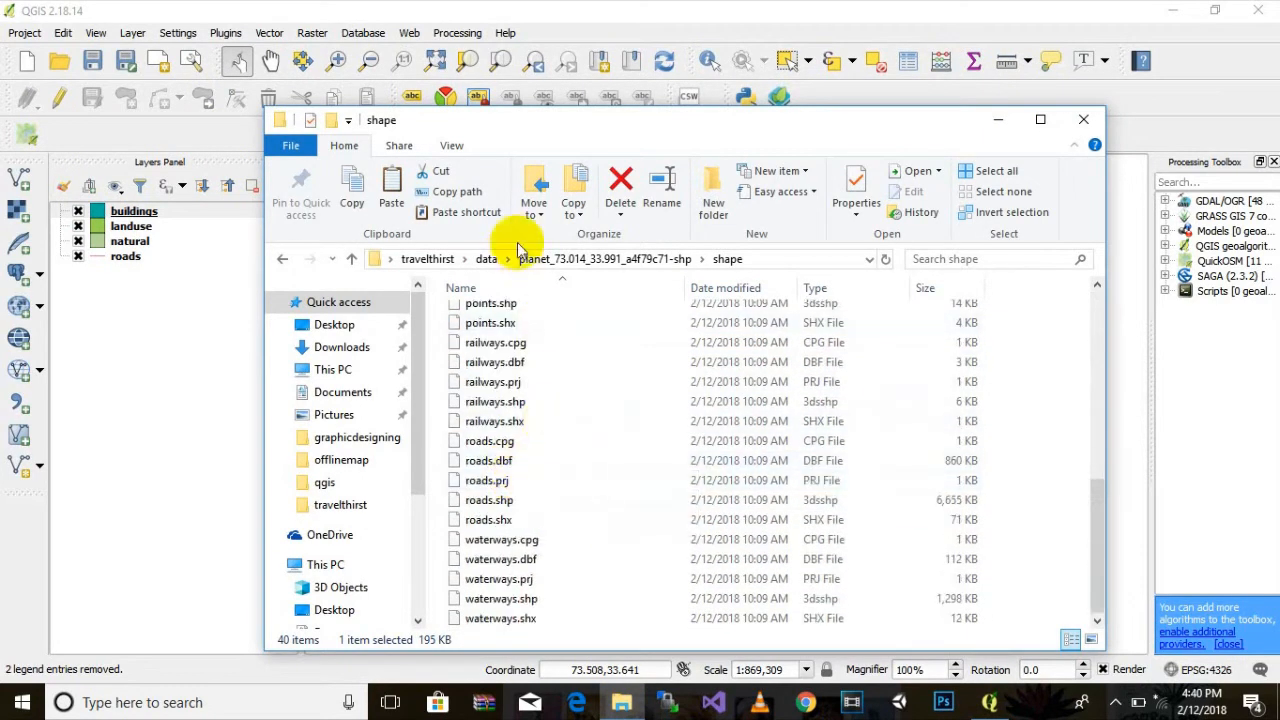
{"action": "left_click", "coordinate": [630, 262]}
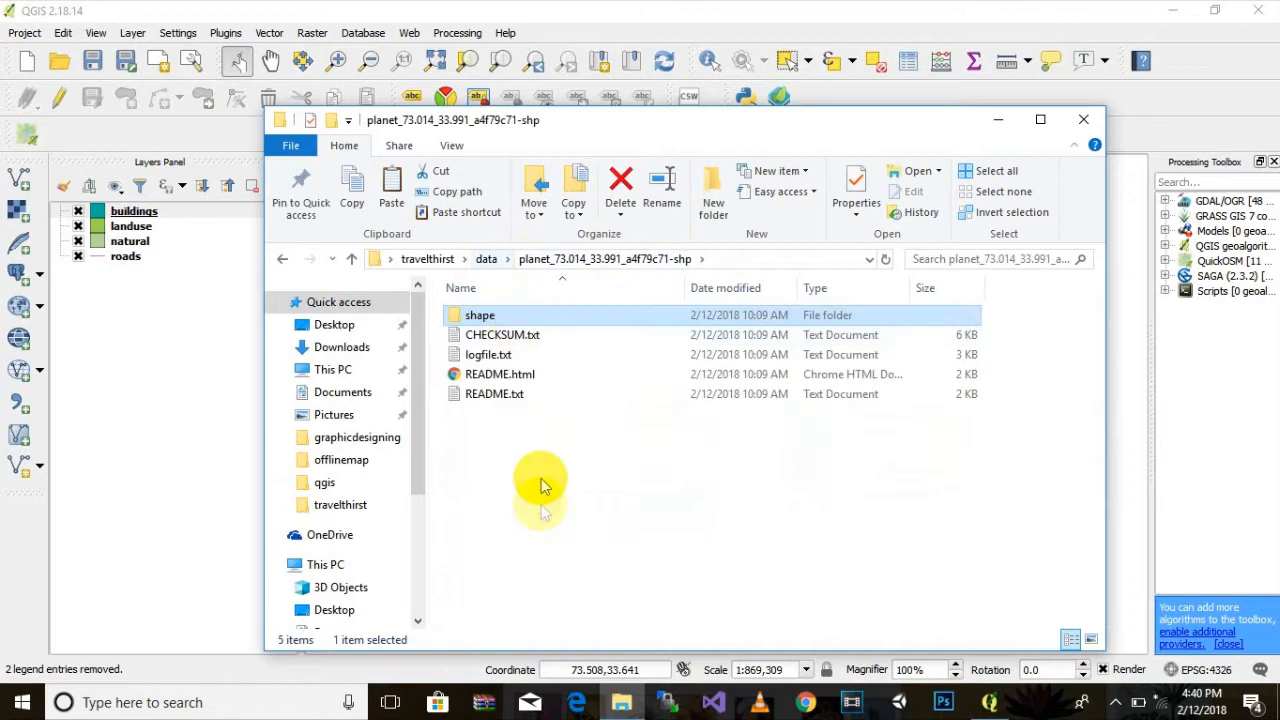
{"action": "left_click", "coordinate": [486, 260]}
{"action": "left_click", "coordinate": [430, 260]}
{"action": "left_click", "coordinate": [282, 258]}
{"action": "left_click", "coordinate": [578, 446]}
{"action": "left_click", "coordinate": [1083, 130]}
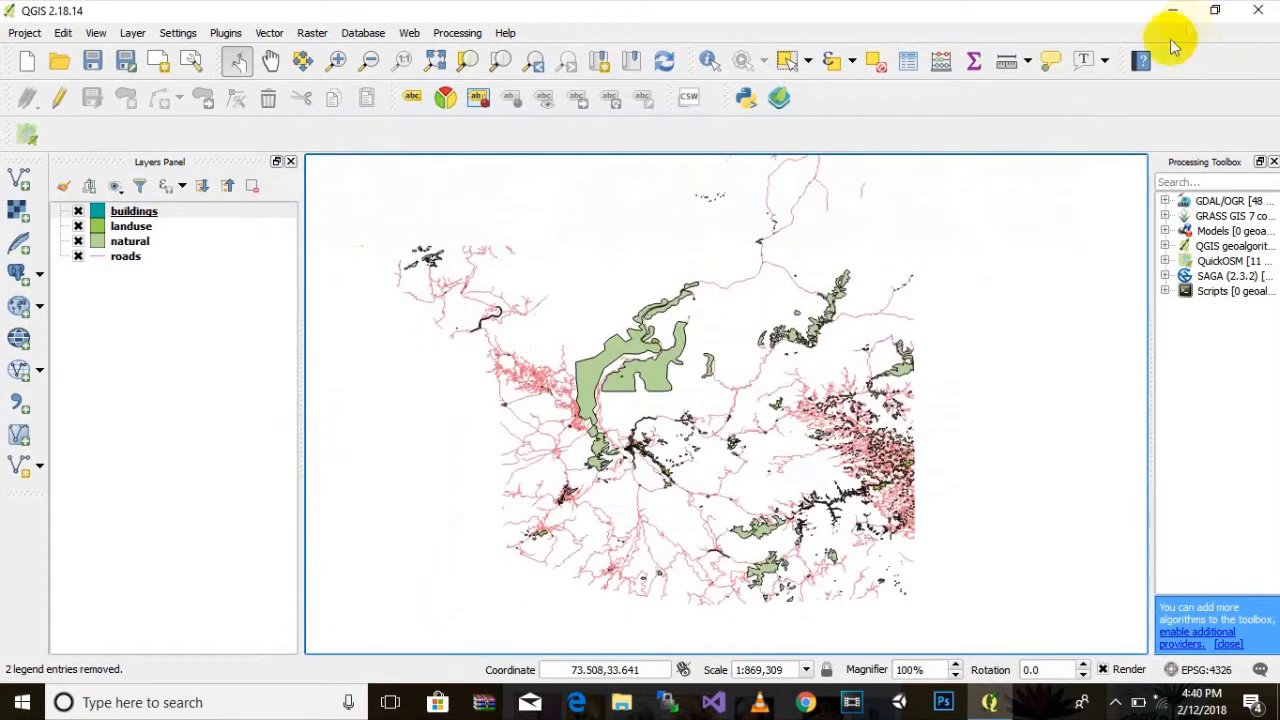
Browse the Desktop folders in a new File Explorer window and open the map folder
{"action": "left_click", "coordinate": [633, 712]}
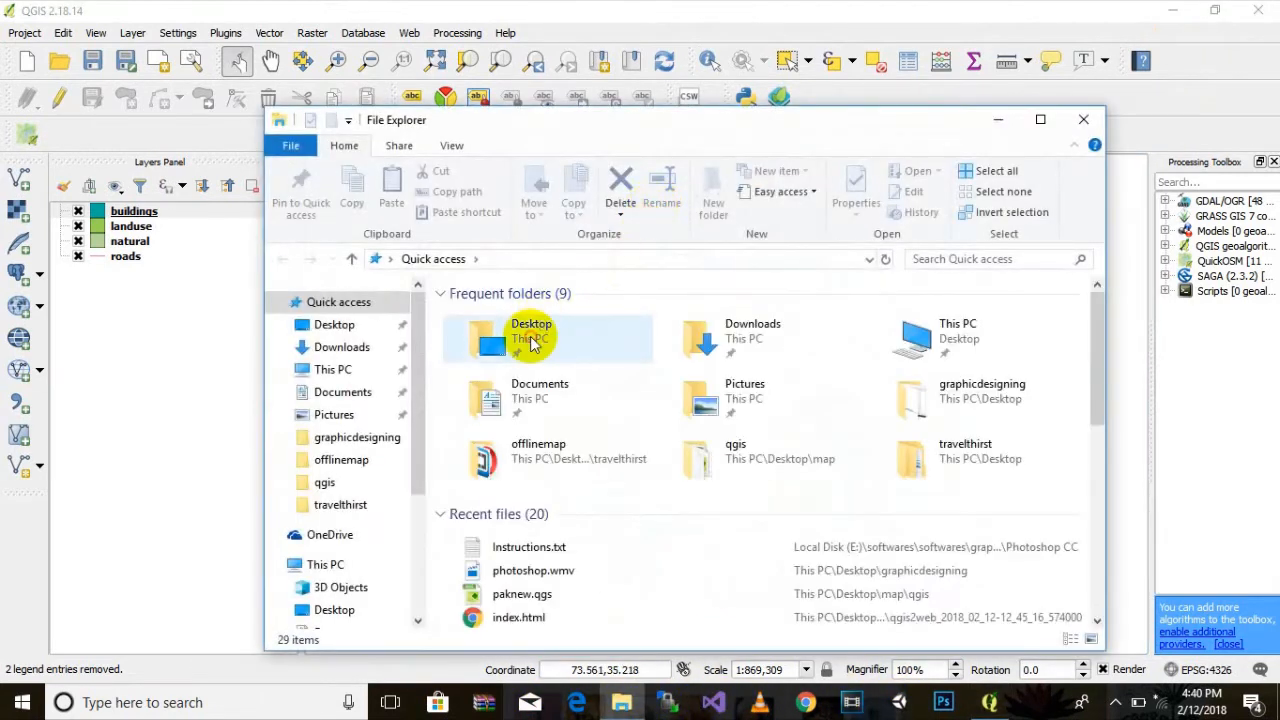
{"action": "double_click", "coordinate": [518, 332]}
{"action": "scroll", "coordinate": [811, 443], "scroll_direction": "down", "scroll_amount": 3}
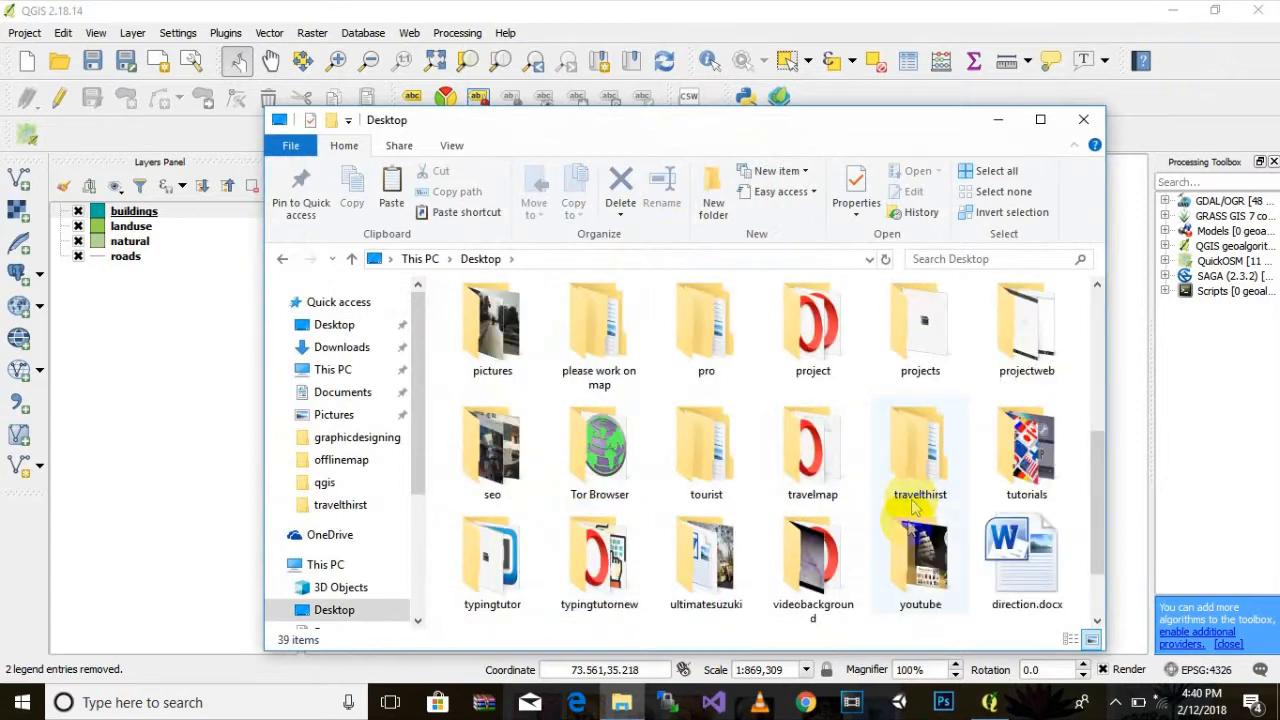
{"action": "left_click", "coordinate": [599, 330]}
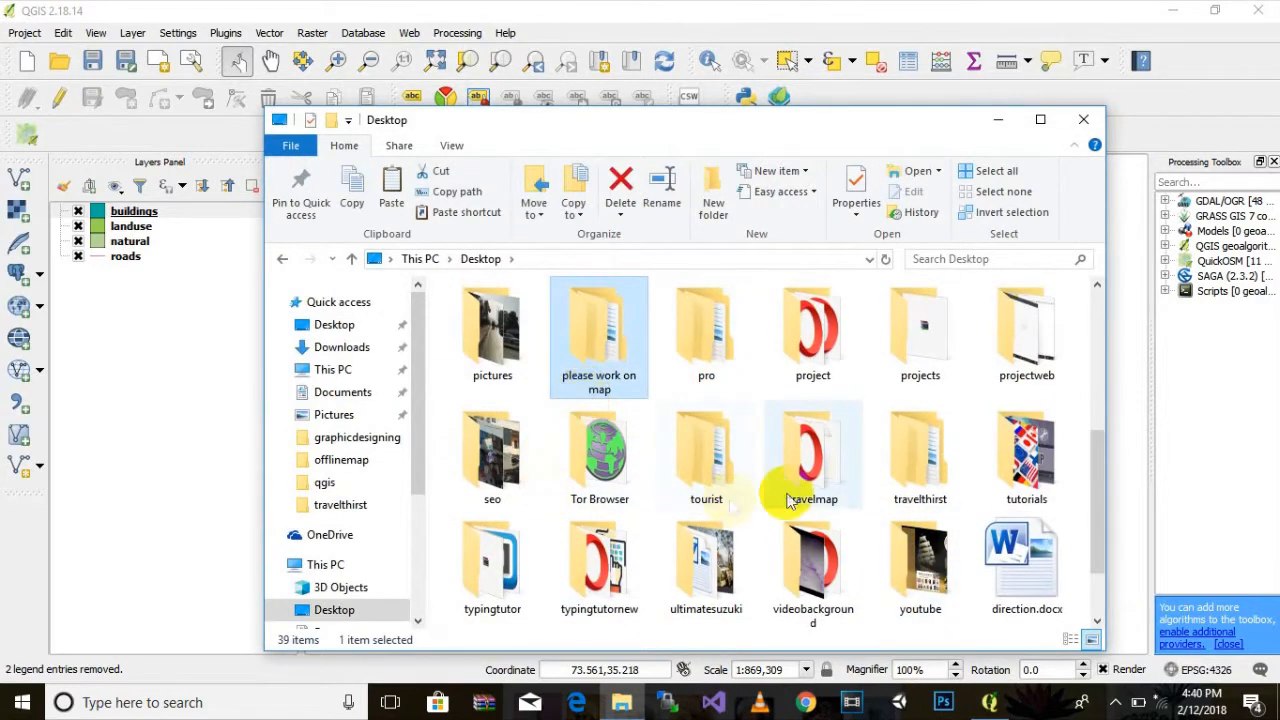
{"action": "scroll", "coordinate": [790, 502], "scroll_direction": "down", "scroll_amount": 1}
{"action": "scroll", "coordinate": [643, 471], "scroll_direction": "up", "scroll_amount": 5}
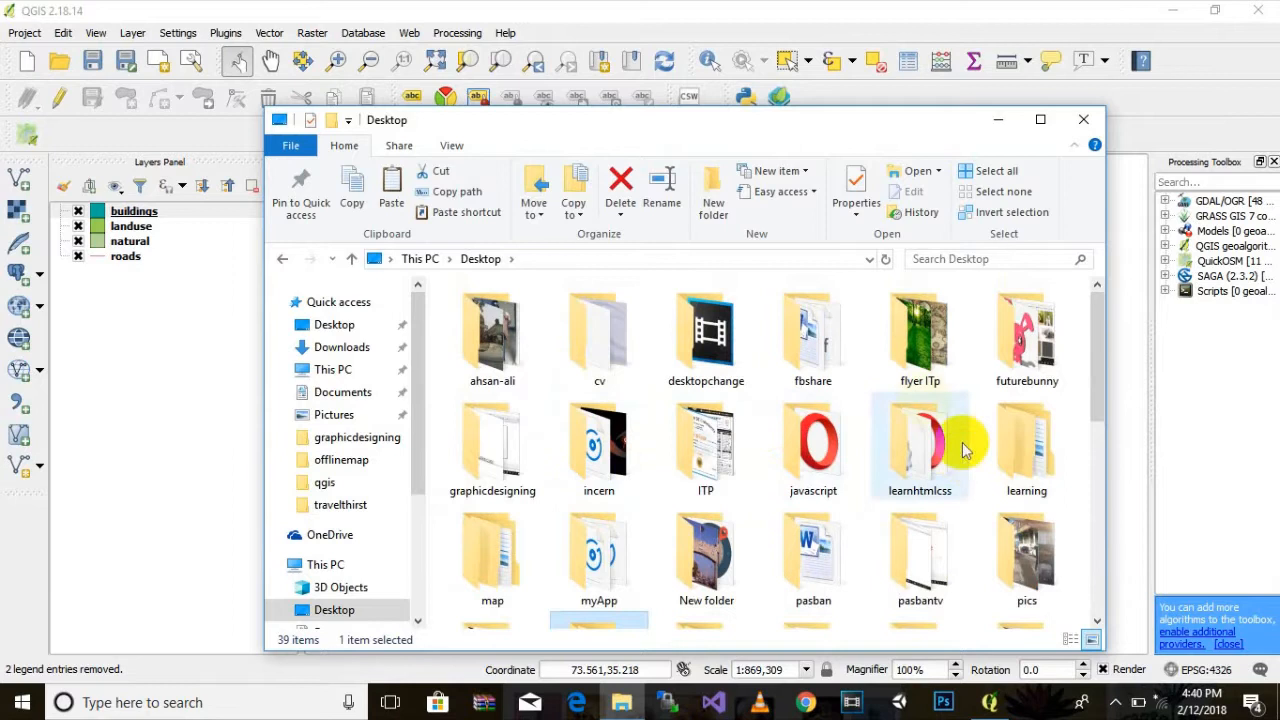
{"action": "left_click", "coordinate": [698, 478]}
{"action": "scroll", "coordinate": [706, 483], "scroll_direction": "down", "scroll_amount": 3}
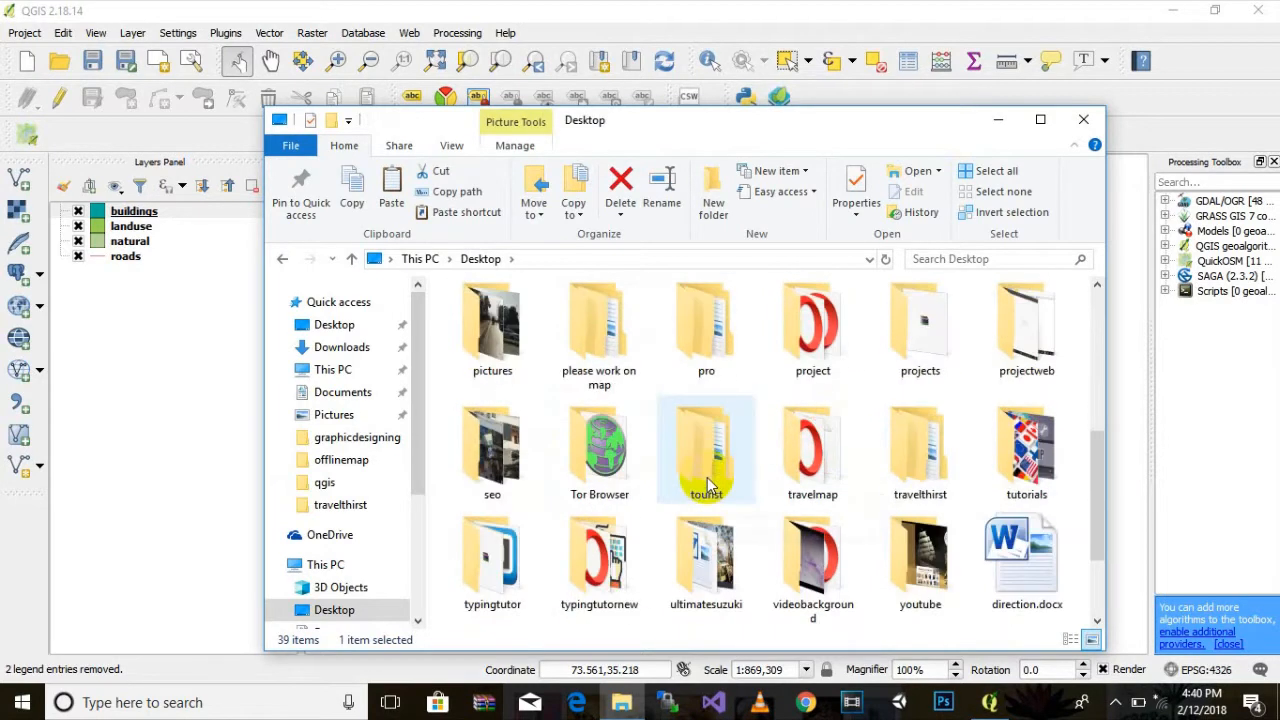
{"action": "left_click", "coordinate": [675, 340]}
{"action": "left_click", "coordinate": [599, 450]}
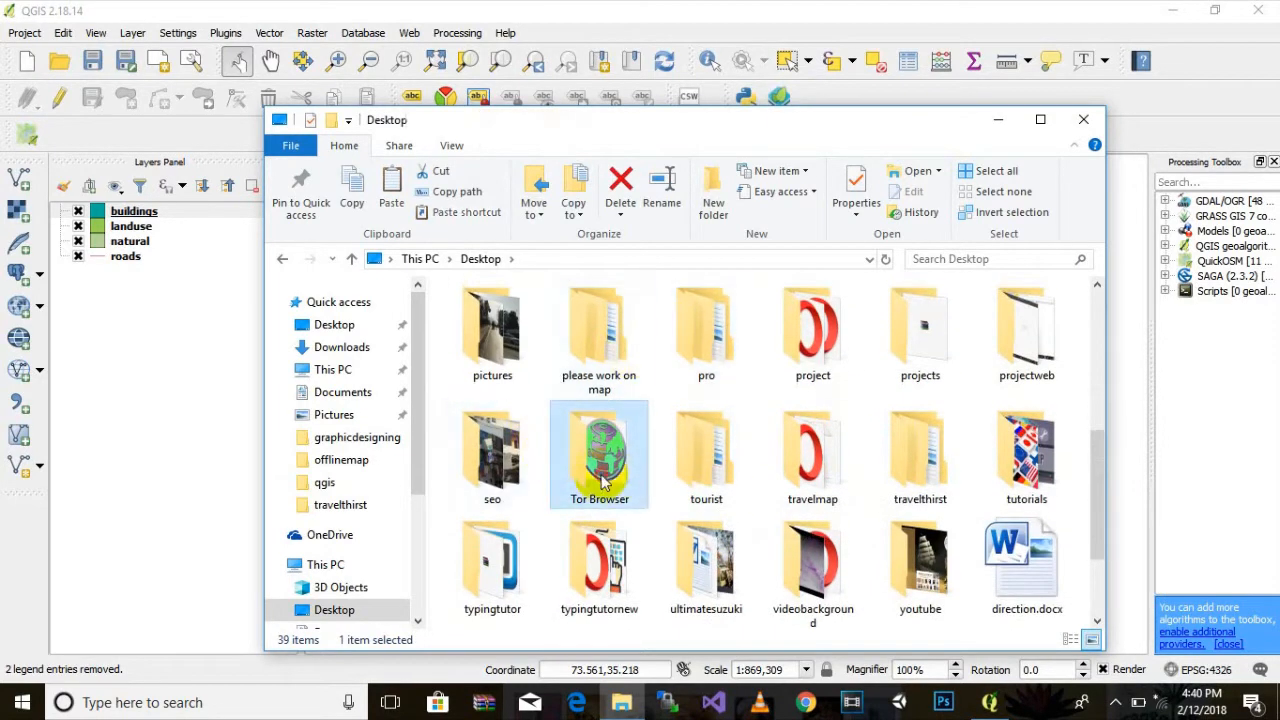
{"action": "scroll", "coordinate": [778, 503], "scroll_direction": "down", "scroll_amount": 2}
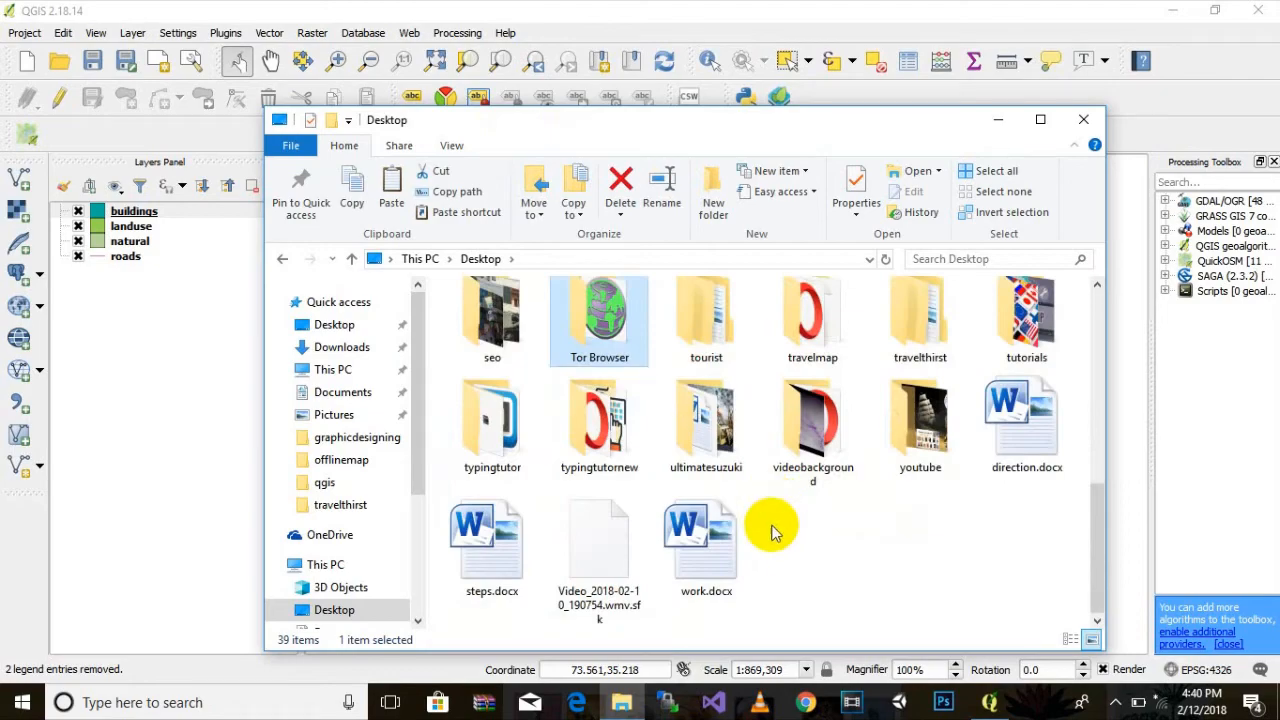
{"action": "scroll", "coordinate": [771, 532], "scroll_direction": "up", "scroll_amount": 5}
{"action": "double_click", "coordinate": [466, 322]}
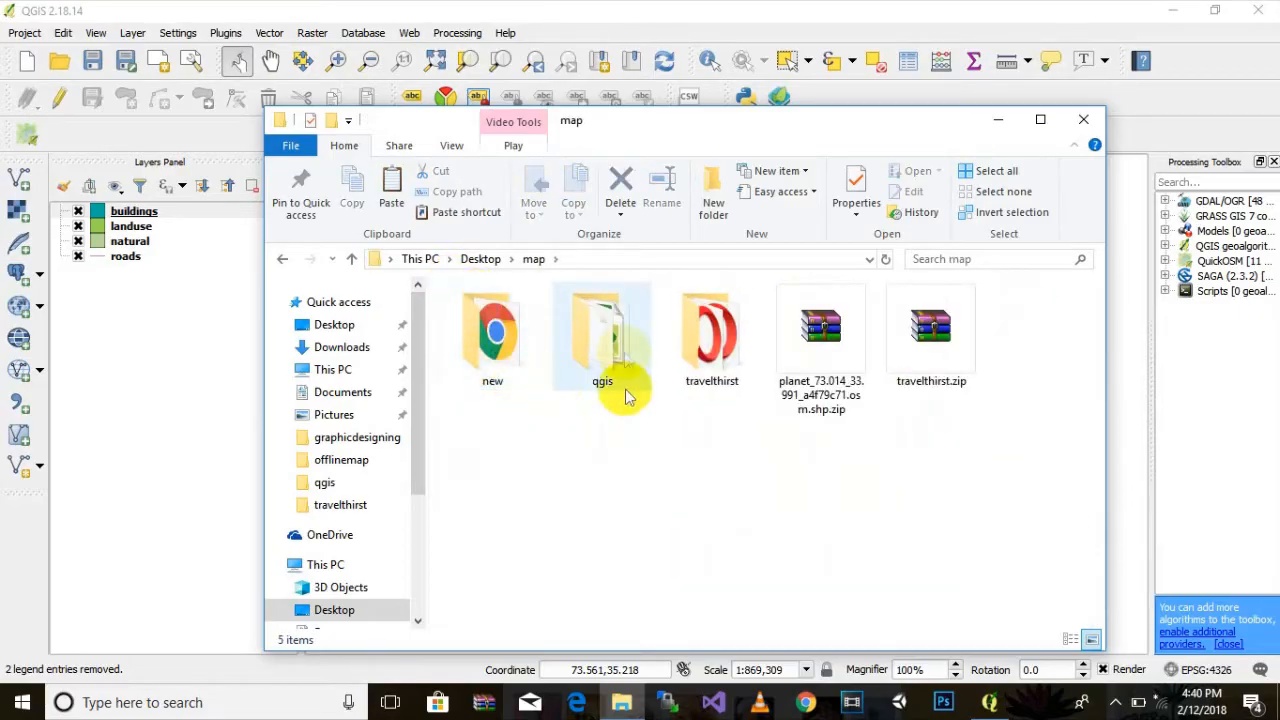
Load the osm_point layer from the osm2pgsql-shapefiles folder inside the qgis folder into the project above the buildings layer
{"action": "double_click", "coordinate": [608, 330]}
{"action": "left_click", "coordinate": [487, 335]}
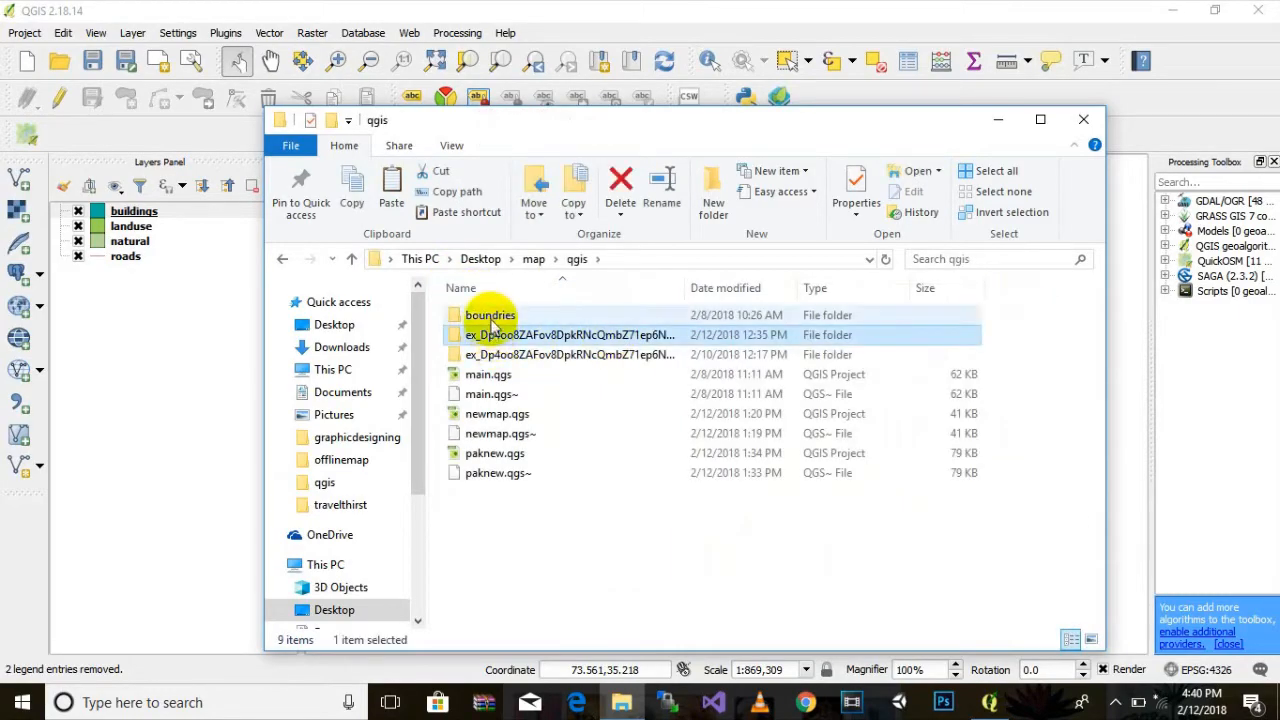
{"action": "double_click", "coordinate": [500, 355]}
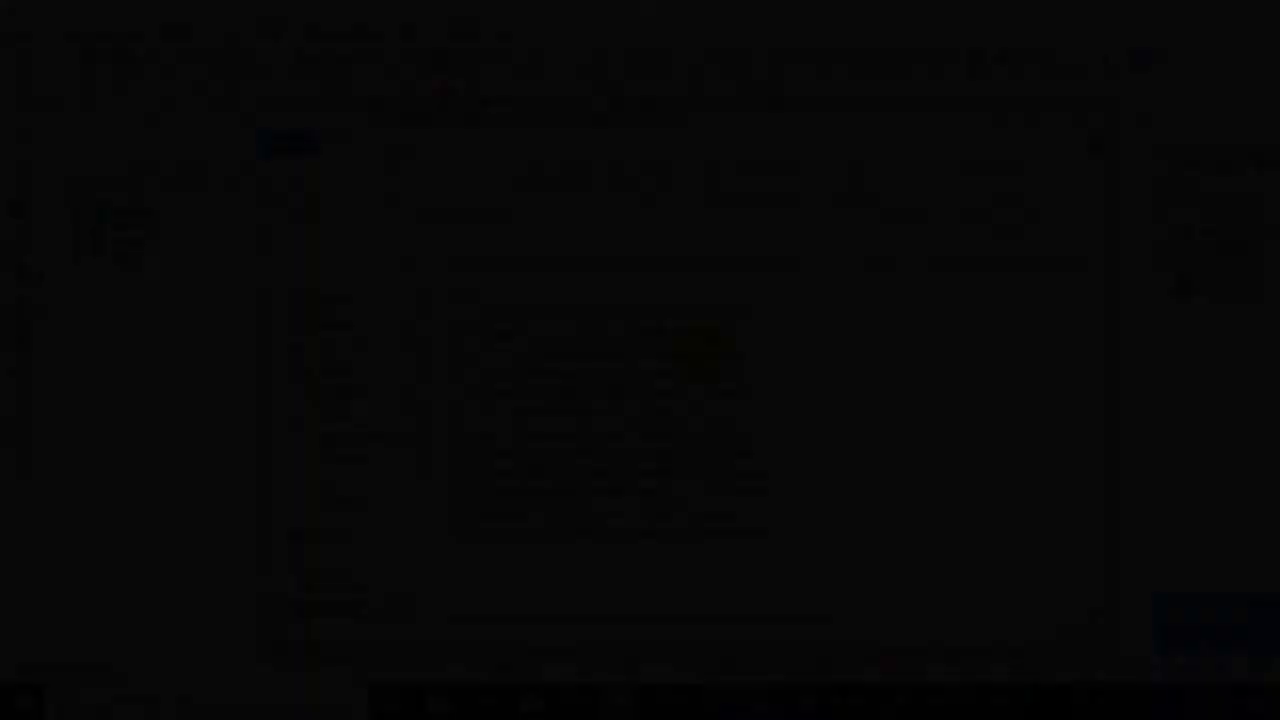
{"action": "left_click", "coordinate": [732, 512]}
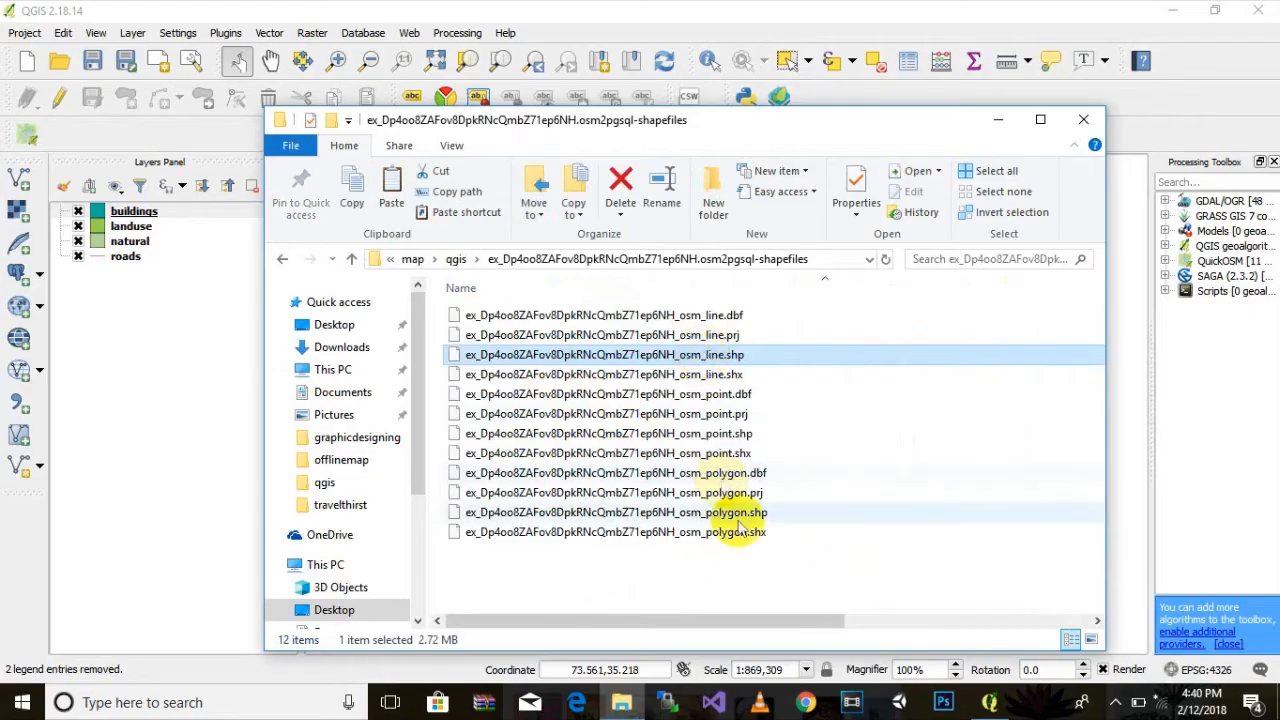
{"action": "left_click", "coordinate": [710, 396]}
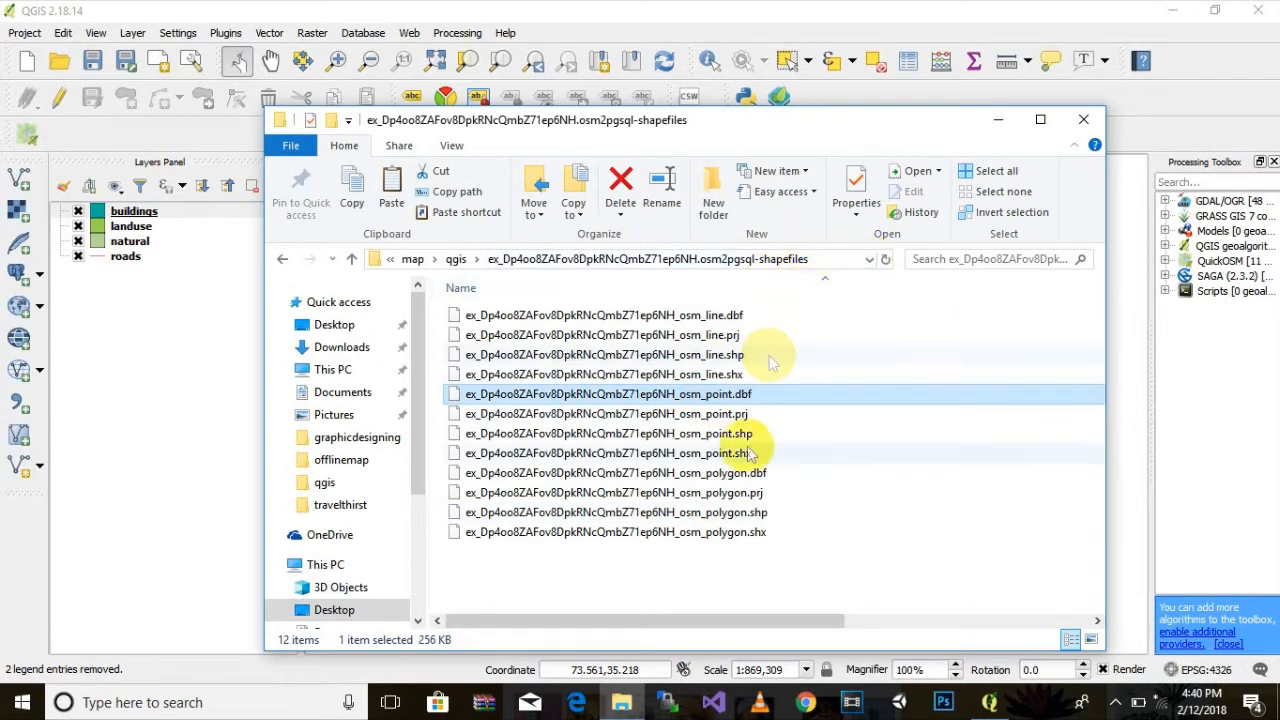
{"action": "scroll", "coordinate": [767, 437], "scroll_direction": "right", "scroll_amount": 1}
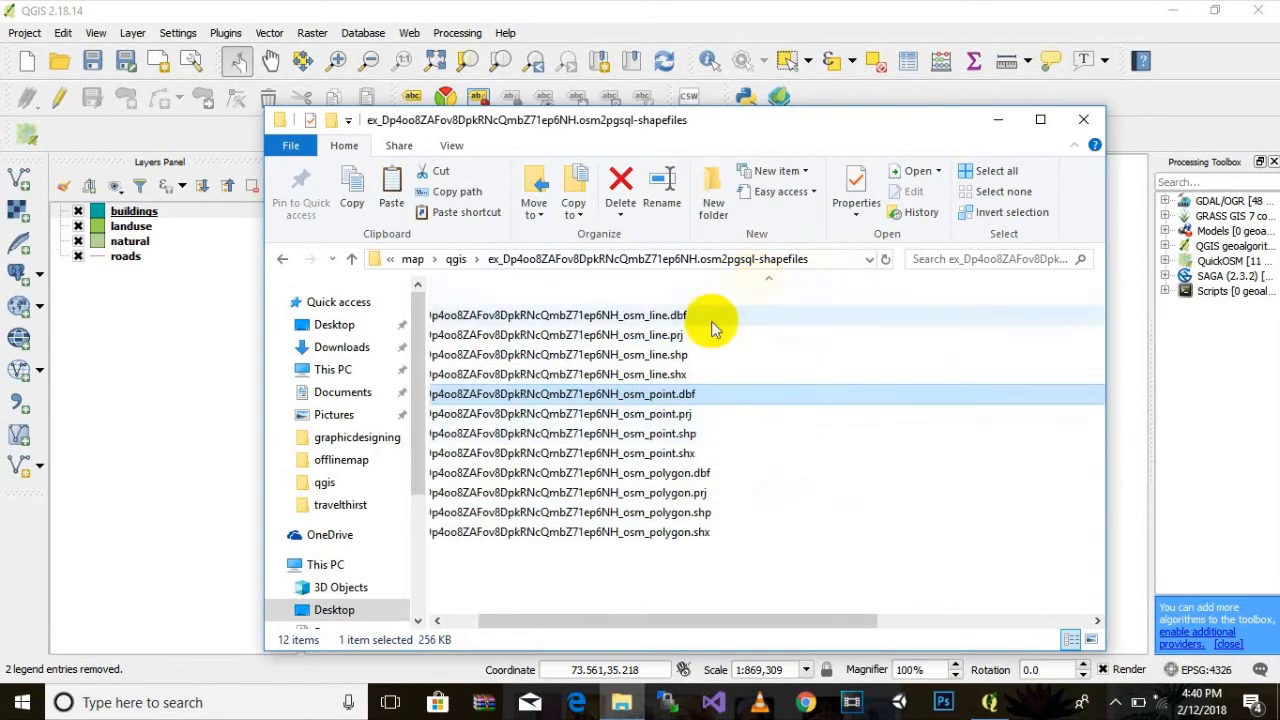
{"action": "scroll", "coordinate": [740, 340], "scroll_direction": "left", "scroll_amount": 1}
{"action": "mouse_move", "coordinate": [686, 394]}
{"action": "left_mouse_down"}
{"action": "mouse_move", "coordinate": [610, 435]}
{"action": "mouse_move", "coordinate": [186, 314]}
{"action": "mouse_move", "coordinate": [129, 277]}
{"action": "mouse_move", "coordinate": [149, 349]}
{"action": "left_mouse_up"}
Examine how the osm_point layer's points are spread over and around the road network and natural areas
{"action": "scroll", "coordinate": [850, 455], "scroll_direction": "down", "scroll_amount": 2}
{"action": "scroll", "coordinate": [855, 486], "scroll_direction": "up", "scroll_amount": 2}
{"action": "left_click_drag", "start_coordinate": [774, 471], "coordinate": [962, 505]}
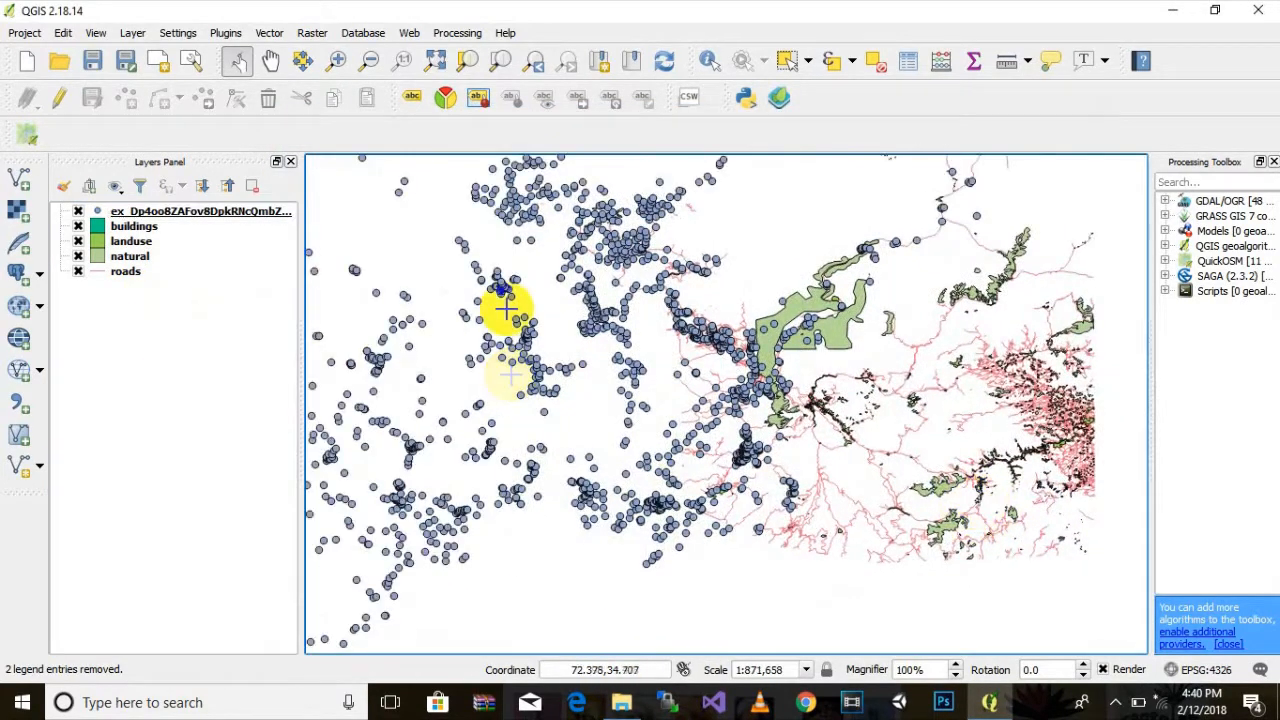
{"action": "scroll", "coordinate": [686, 371], "scroll_direction": "down", "scroll_amount": 2}
{"action": "scroll", "coordinate": [729, 386], "scroll_direction": "up", "scroll_amount": 2}
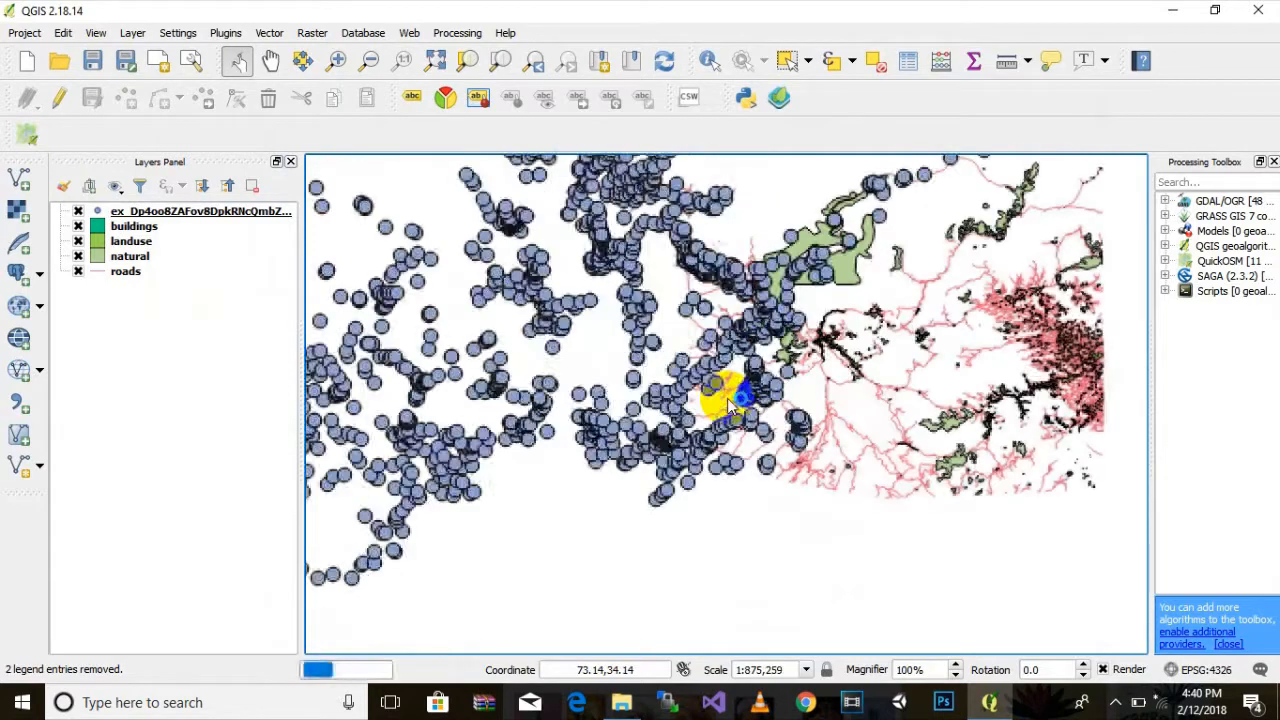
{"action": "left_click_drag", "start_coordinate": [891, 495], "coordinate": [771, 534]}
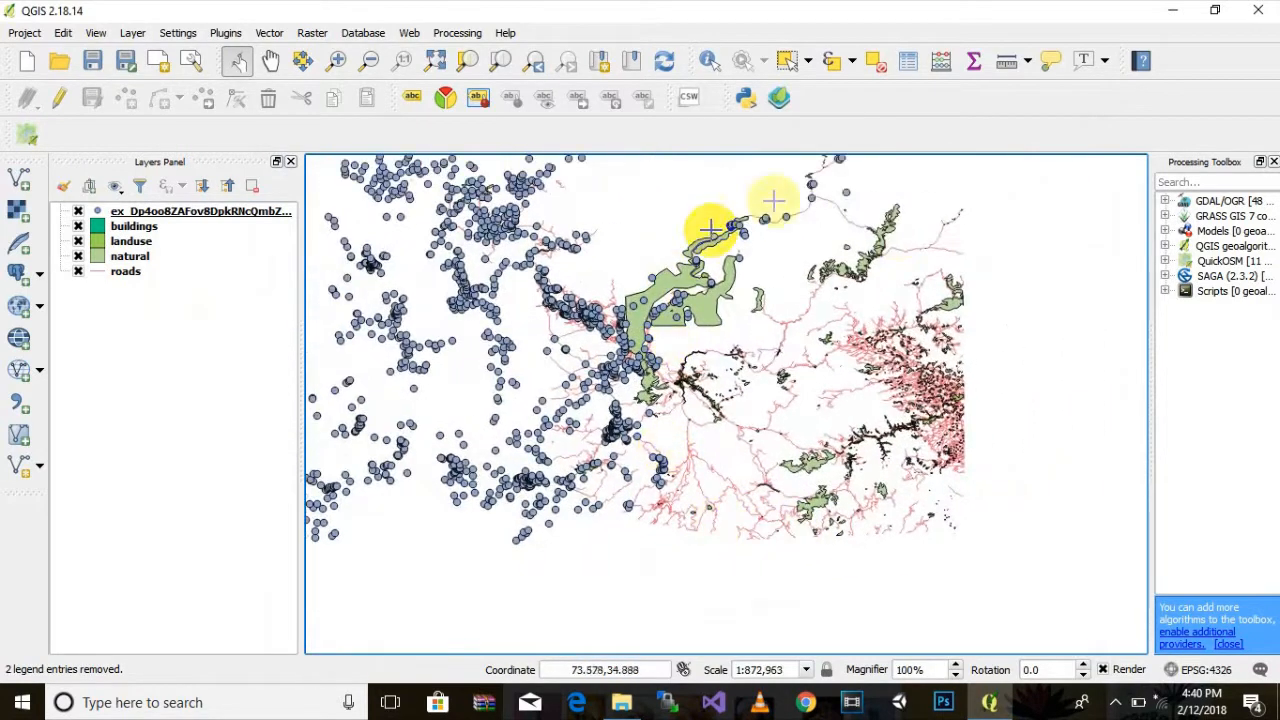
{"action": "left_click_drag", "start_coordinate": [885, 400], "coordinate": [703, 480]}
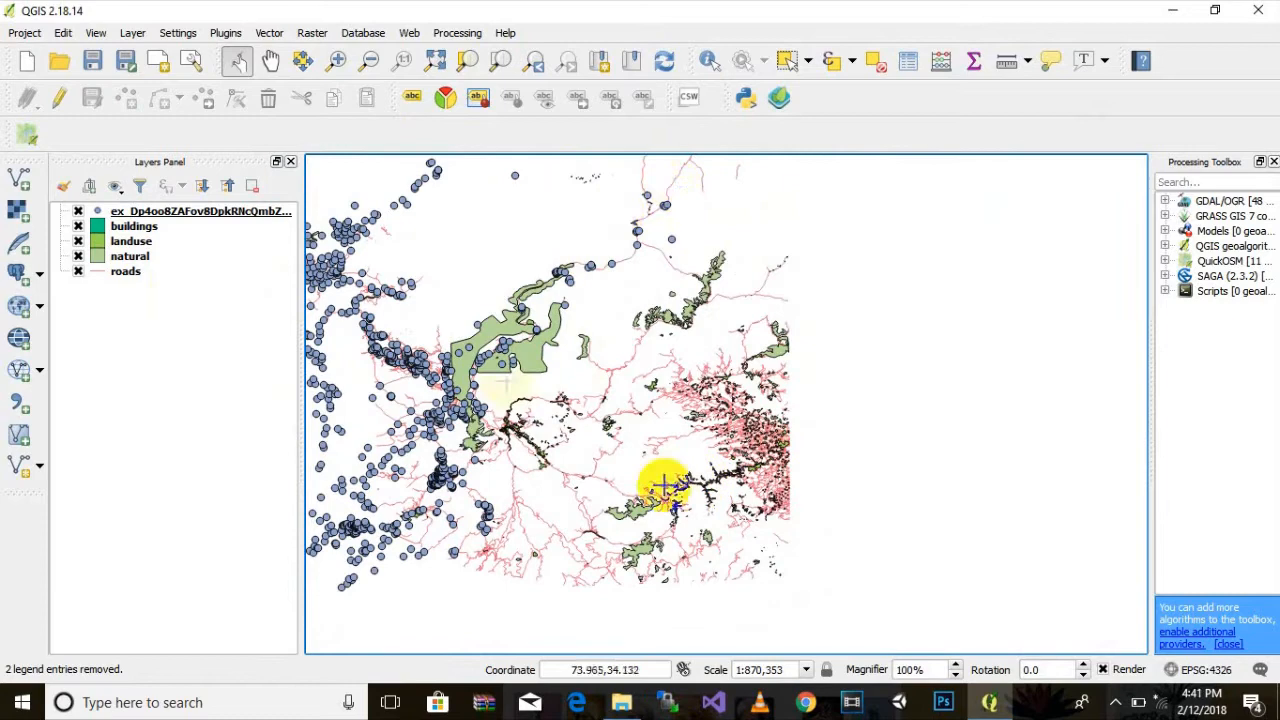
{"action": "left_click_drag", "start_coordinate": [548, 375], "coordinate": [509, 400]}
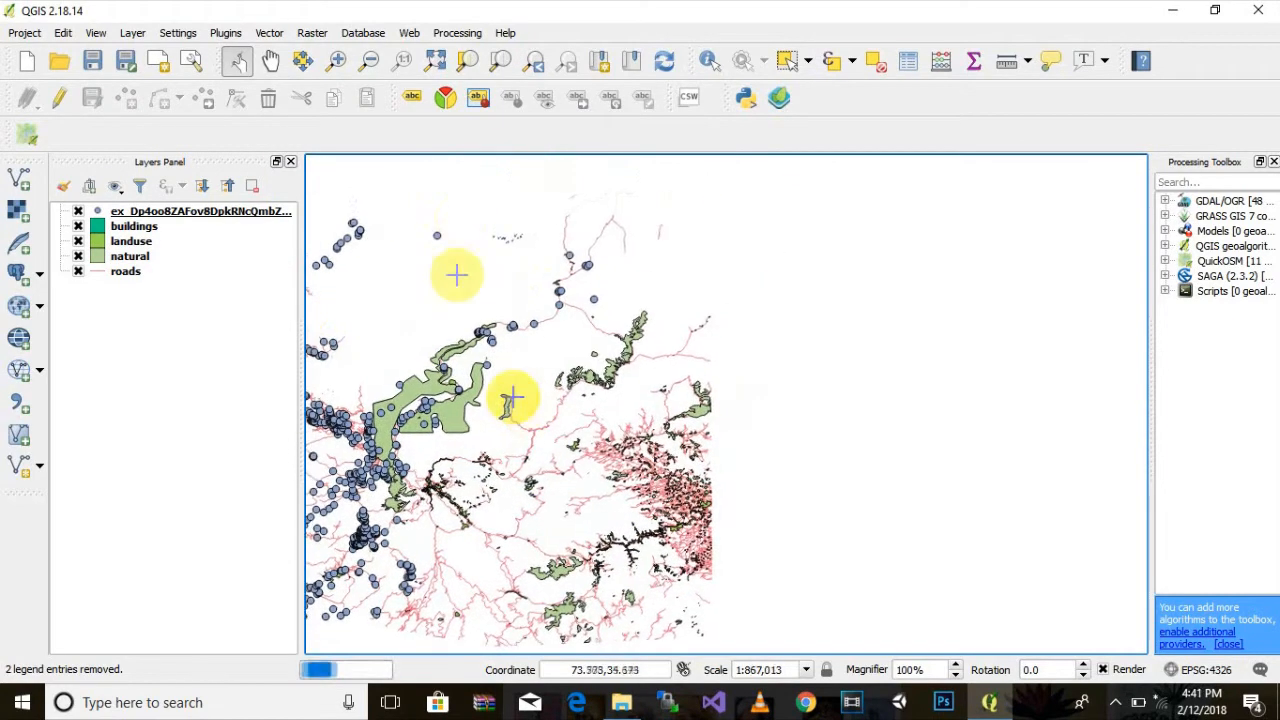
{"action": "left_click_drag", "start_coordinate": [700, 209], "coordinate": [694, 369]}
{"action": "left_click_drag", "start_coordinate": [708, 542], "coordinate": [743, 354]}
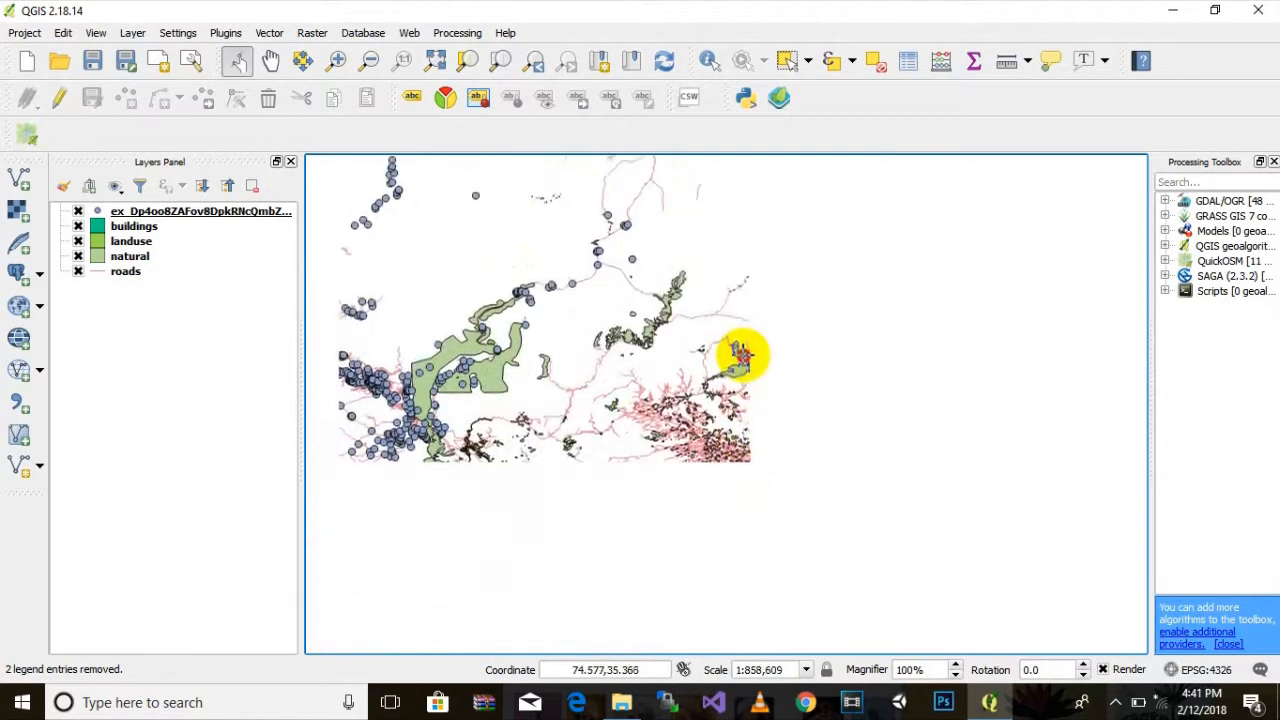
Inspect the osm_point layer's point clusters west and southwest of the road network at several scales
{"action": "left_click_drag", "start_coordinate": [538, 580], "coordinate": [635, 463]}
{"action": "left_click_drag", "start_coordinate": [706, 526], "coordinate": [1100, 582]}
{"action": "scroll", "coordinate": [614, 397], "scroll_direction": "up", "scroll_amount": 1}
{"action": "scroll", "coordinate": [703, 380], "scroll_direction": "down", "scroll_amount": 2}
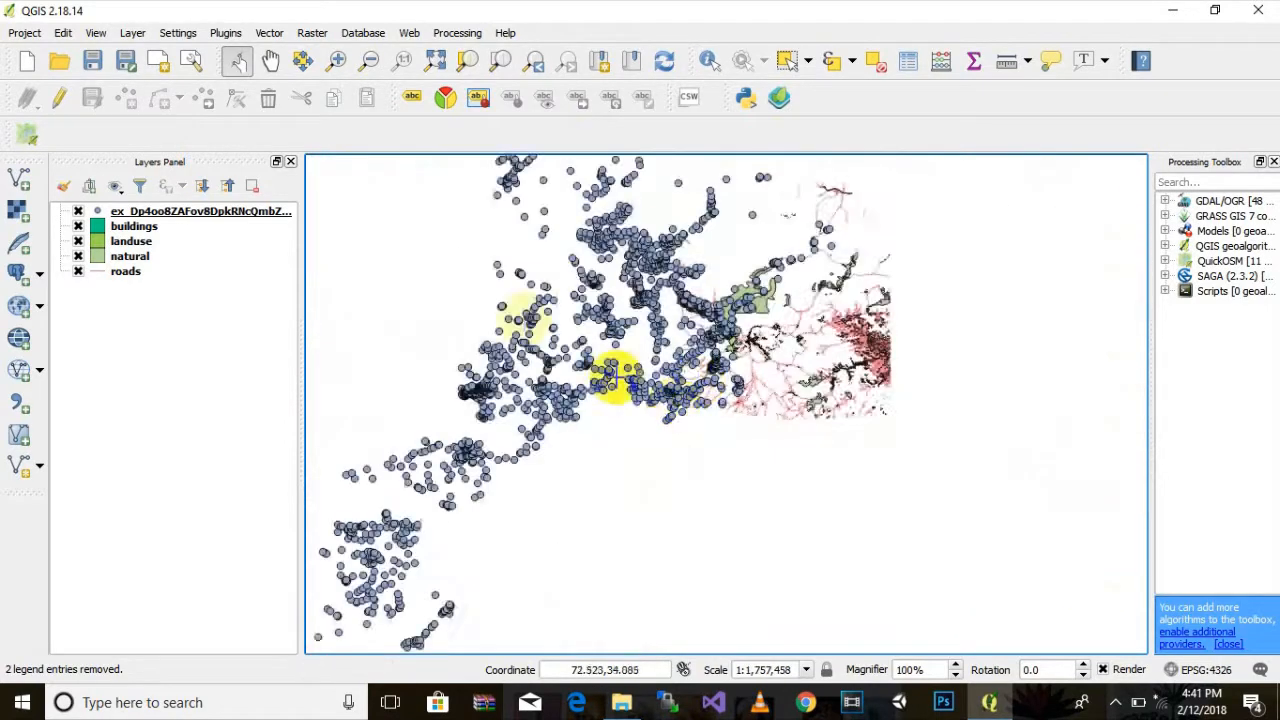
{"action": "scroll", "coordinate": [528, 314], "scroll_direction": "up", "scroll_amount": 2}
{"action": "left_click_drag", "start_coordinate": [652, 532], "coordinate": [737, 402]}
{"action": "left_click_drag", "start_coordinate": [440, 569], "coordinate": [507, 462]}
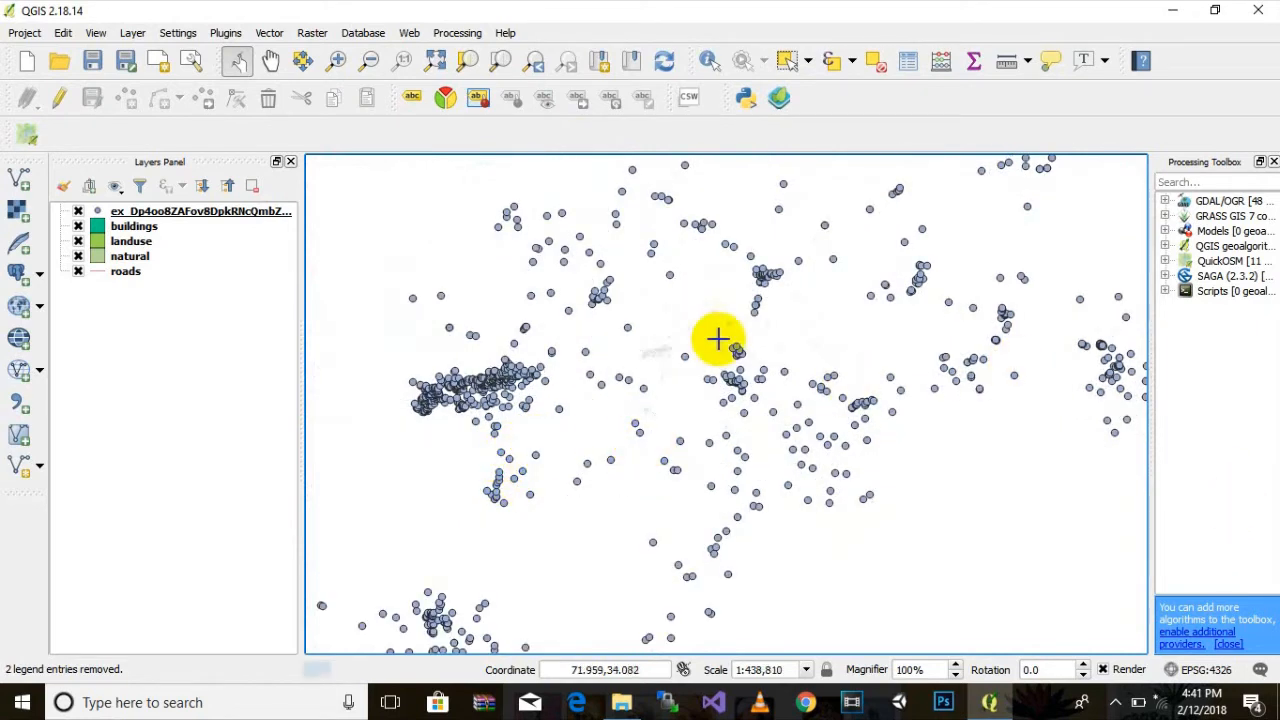
{"action": "scroll", "coordinate": [714, 337], "scroll_direction": "down", "scroll_amount": 2}
{"action": "left_click_drag", "start_coordinate": [849, 414], "coordinate": [720, 371]}
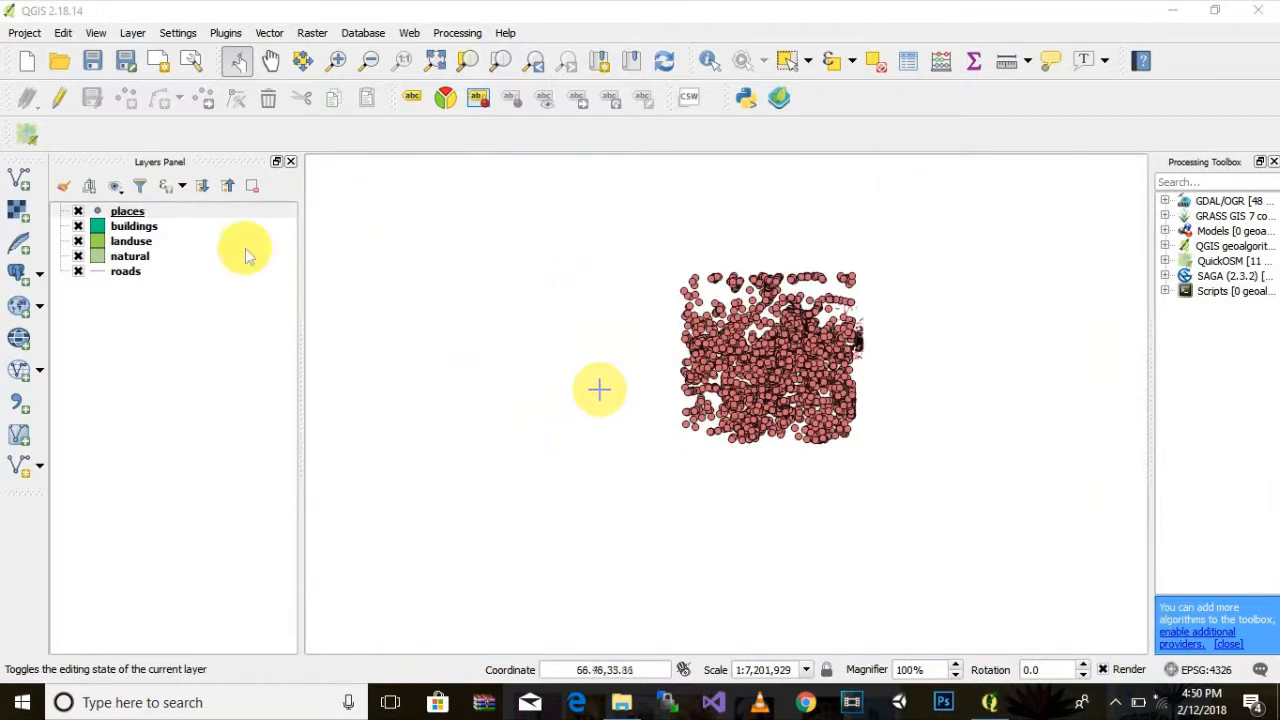
Examine the coverage of the places layer's points against the extent of the roads and natural areas
{"action": "scroll", "coordinate": [771, 357], "scroll_direction": "up", "scroll_amount": 2}
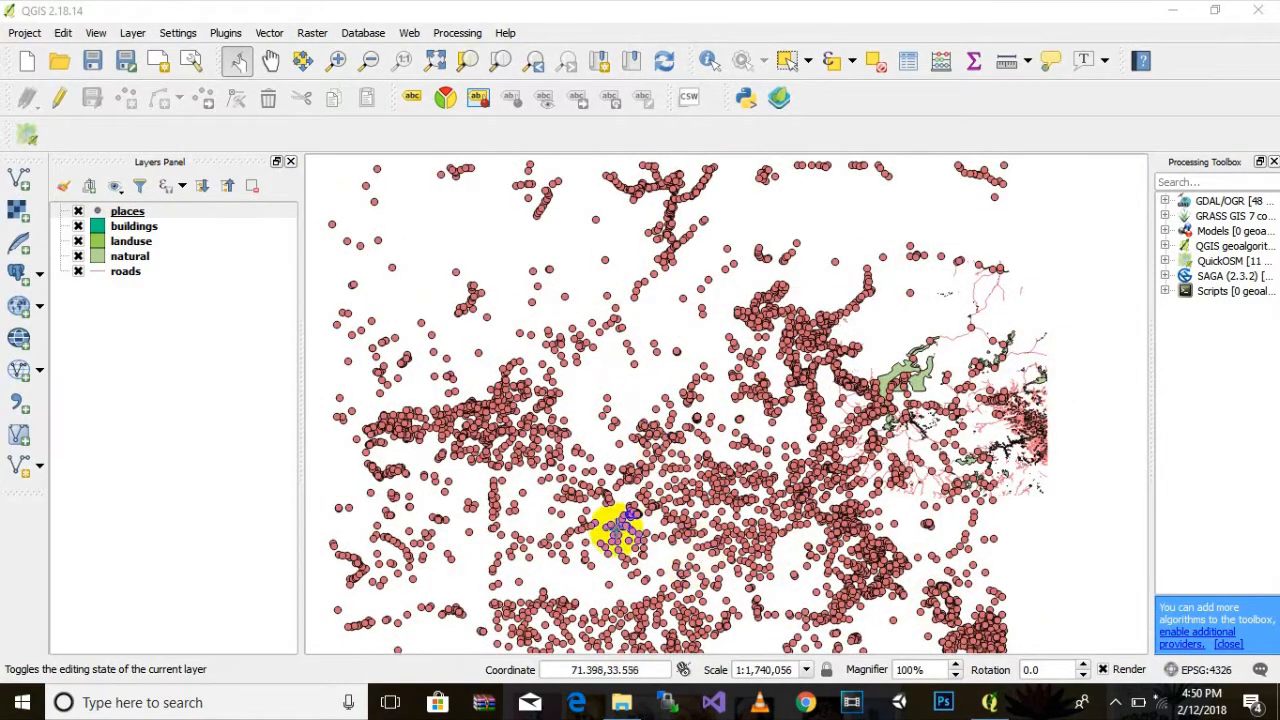
{"action": "scroll", "coordinate": [588, 420], "scroll_direction": "down", "scroll_amount": 2}
{"action": "scroll", "coordinate": [588, 415], "scroll_direction": "up", "scroll_amount": 2}
{"action": "left_click_drag", "start_coordinate": [808, 557], "coordinate": [618, 332]}
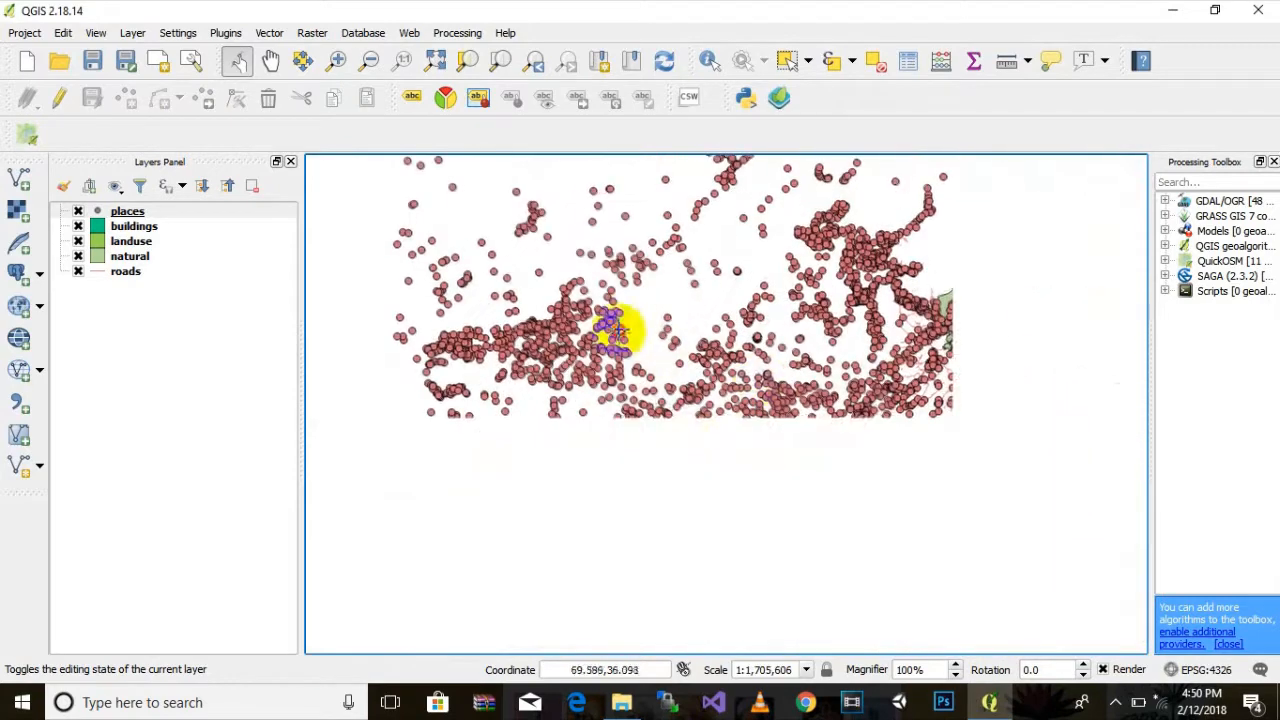
{"action": "scroll", "coordinate": [850, 359], "scroll_direction": "up", "scroll_amount": 2}
{"action": "left_click_drag", "start_coordinate": [1028, 460], "coordinate": [600, 430]}
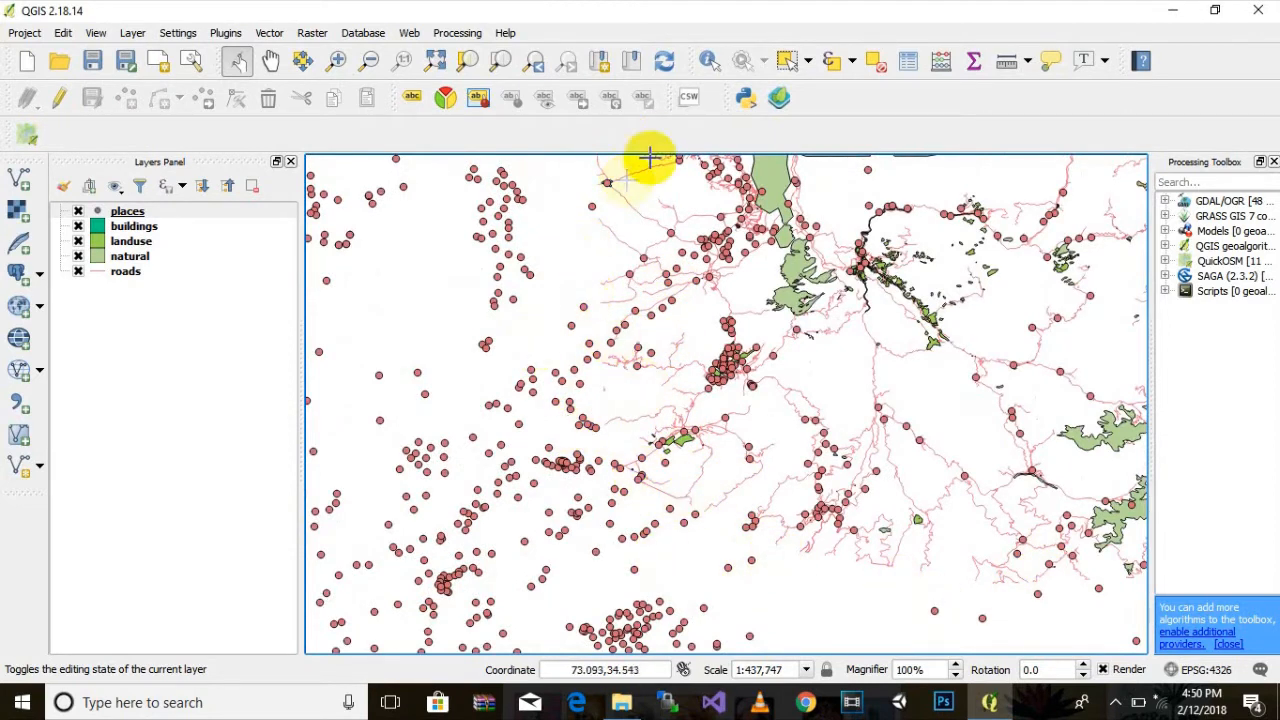
{"action": "left_click_drag", "start_coordinate": [936, 280], "coordinate": [882, 531]}
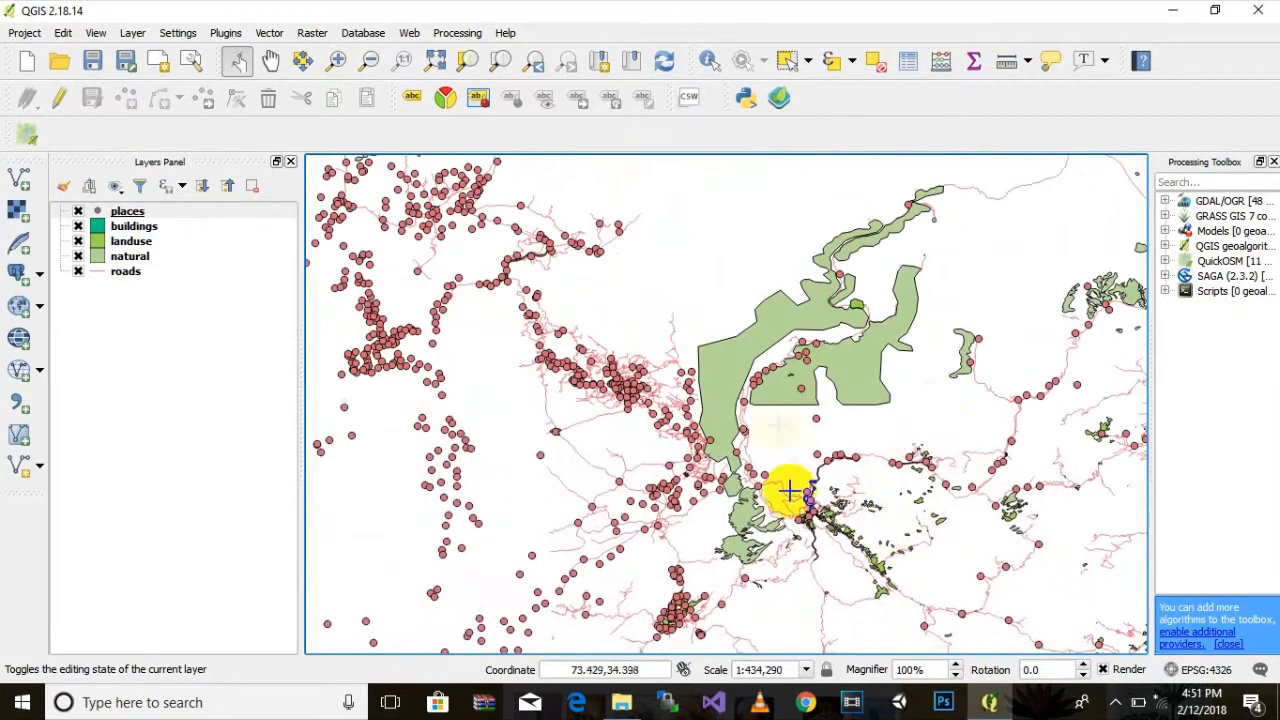
{"action": "scroll", "coordinate": [570, 513], "scroll_direction": "down", "scroll_amount": 3}
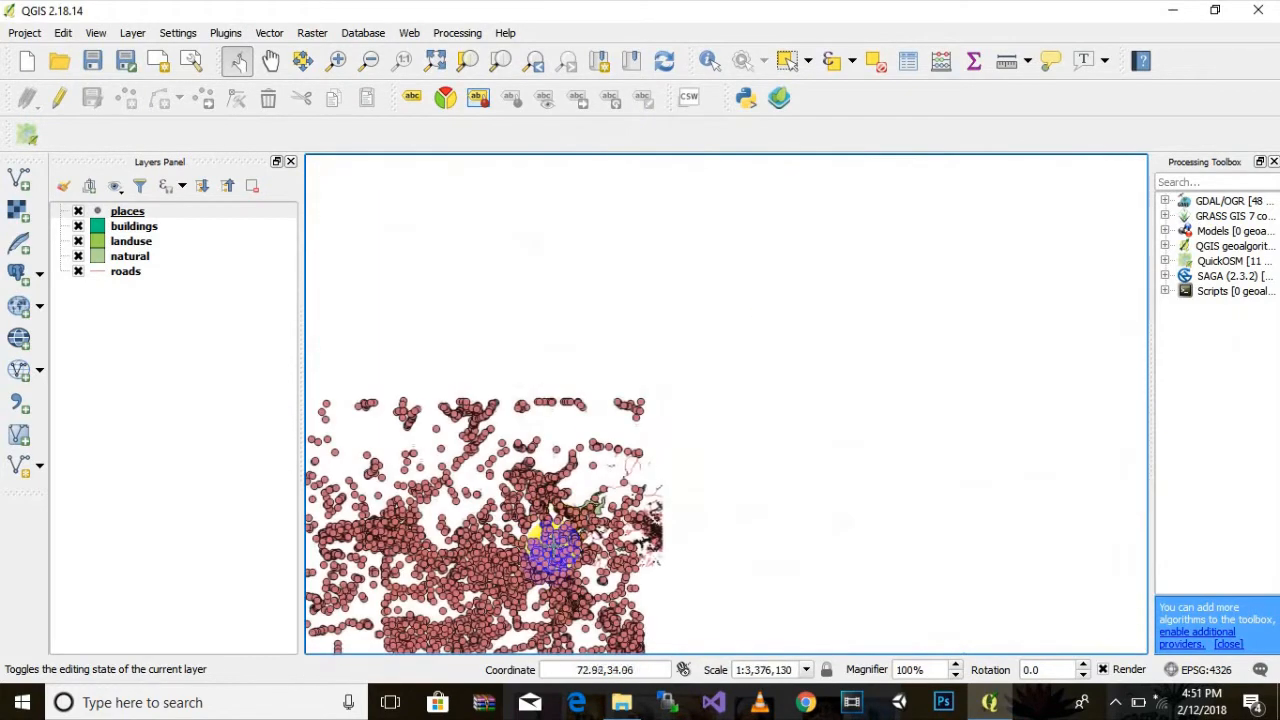
{"action": "scroll", "coordinate": [815, 500], "scroll_direction": "up", "scroll_amount": 1}
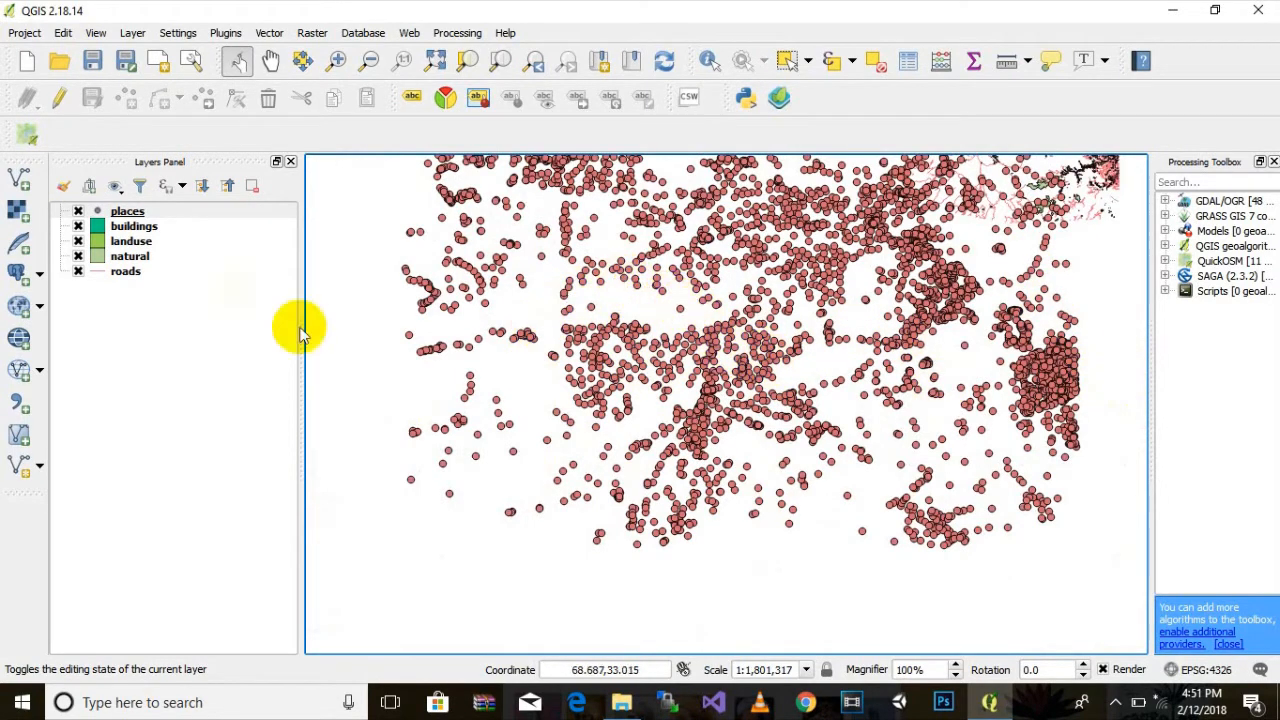
Enable editing on the places layer and delete the large southern block of points using rectangular feature selection
{"action": "left_click", "coordinate": [130, 212]}
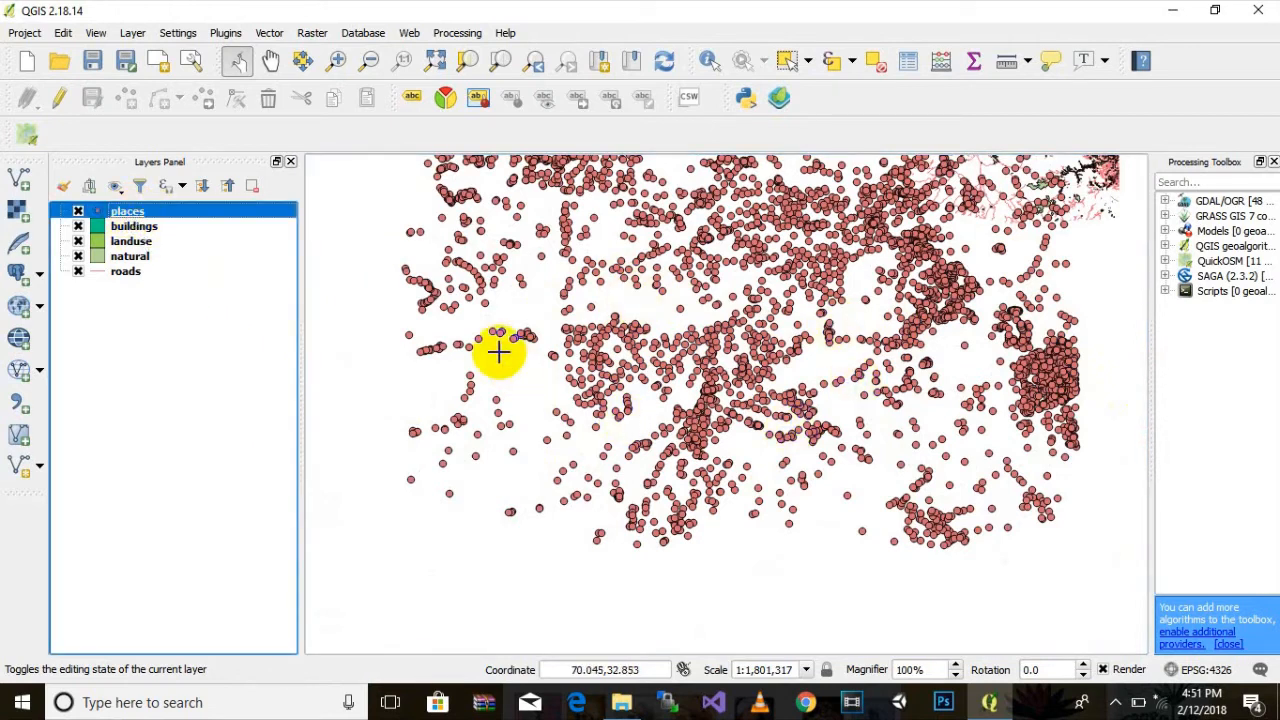
{"action": "left_click", "coordinate": [57, 103]}
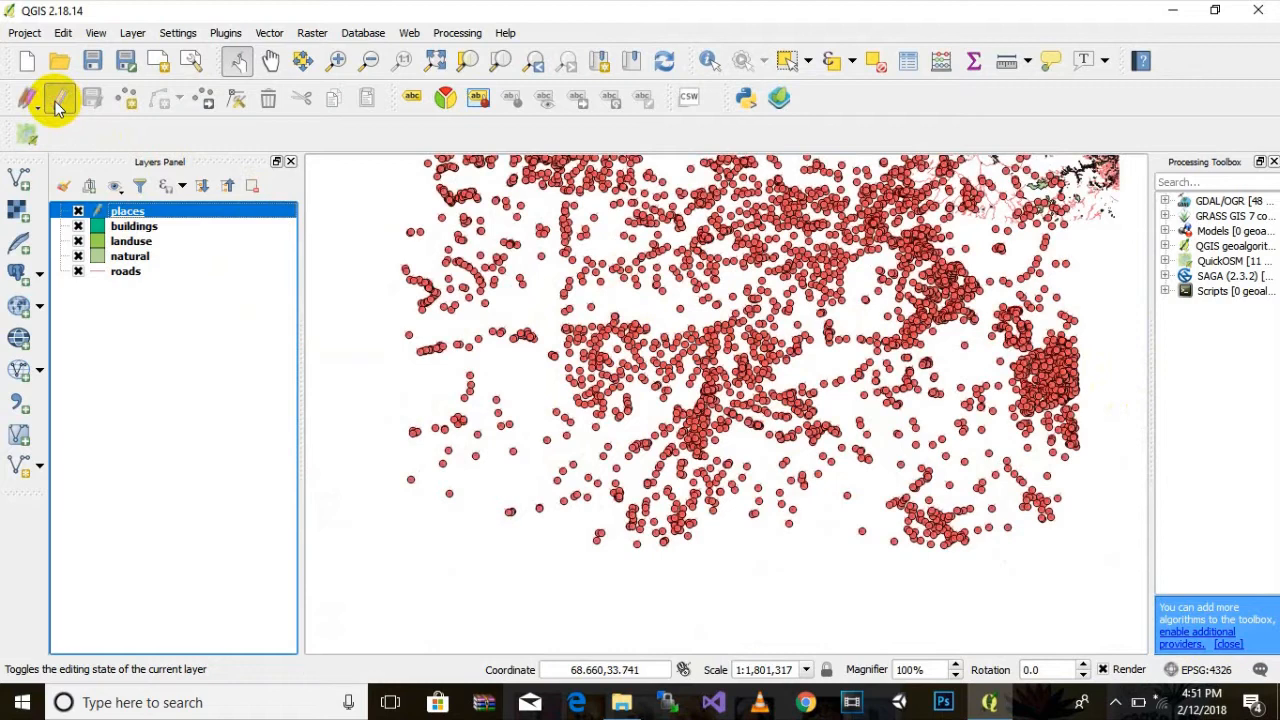
{"action": "left_click", "coordinate": [809, 60]}
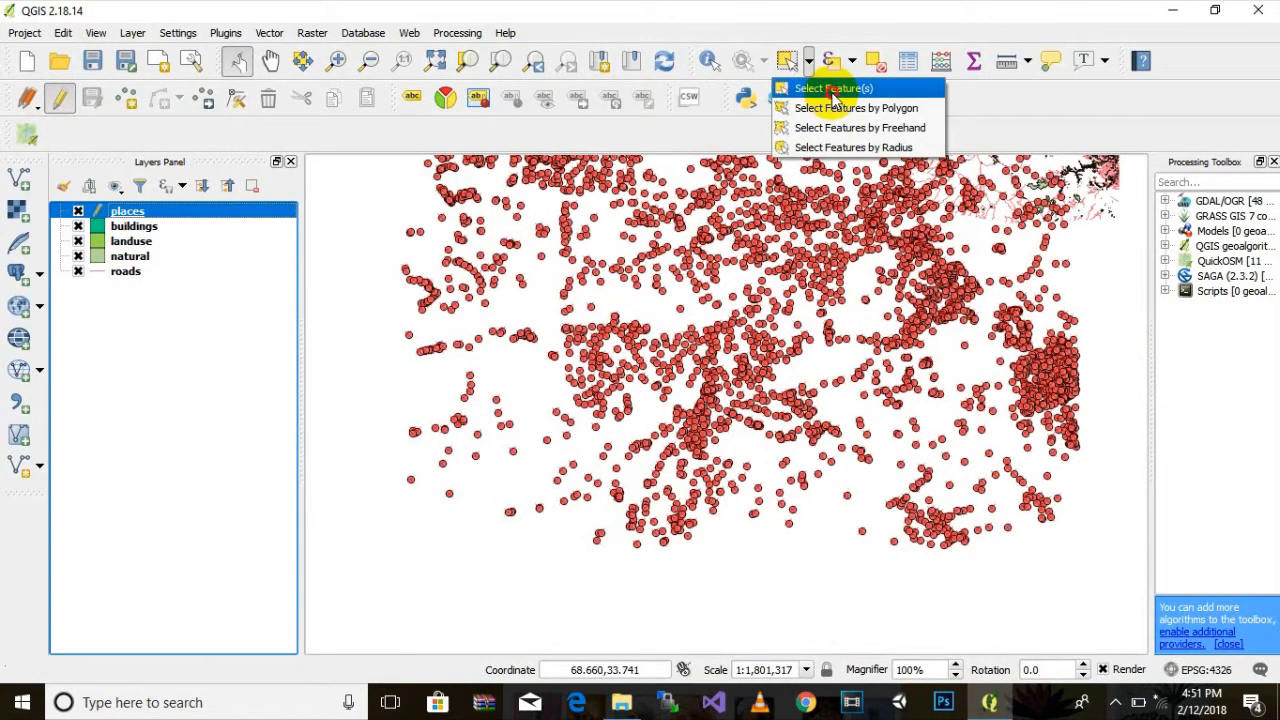
{"action": "left_click", "coordinate": [833, 89]}
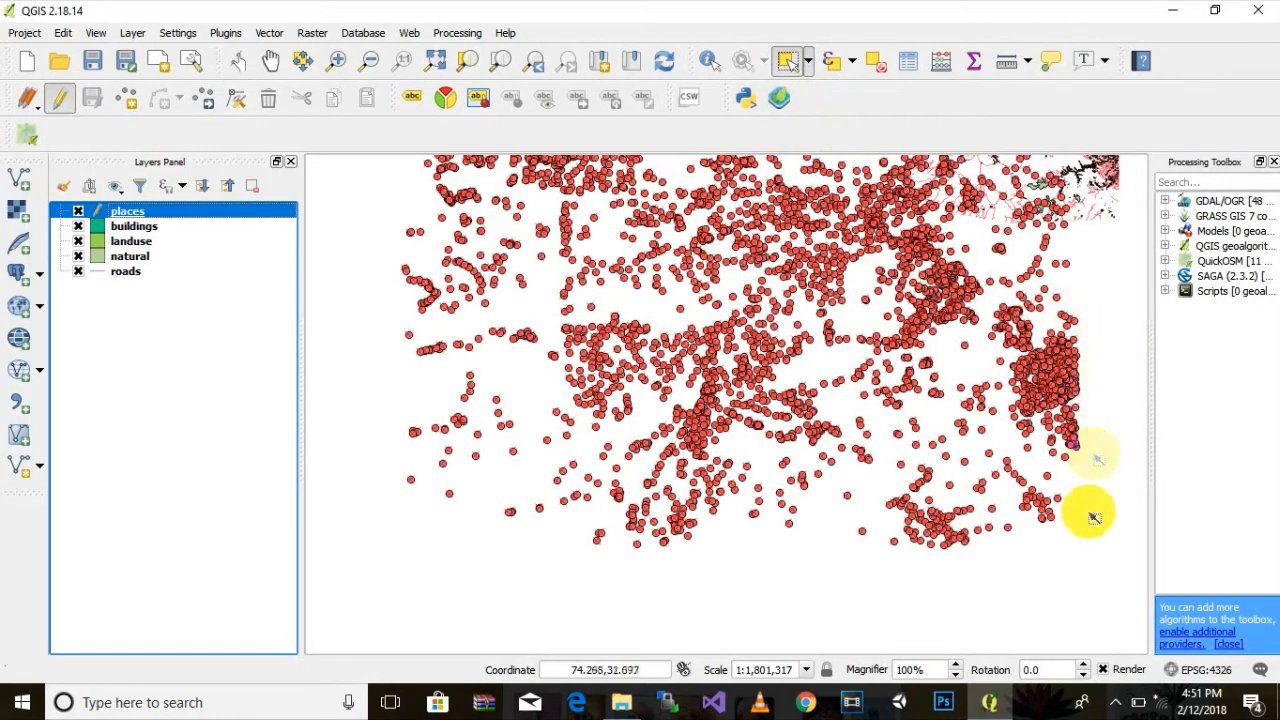
{"action": "left_click_drag", "start_coordinate": [1080, 578], "coordinate": [348, 324]}
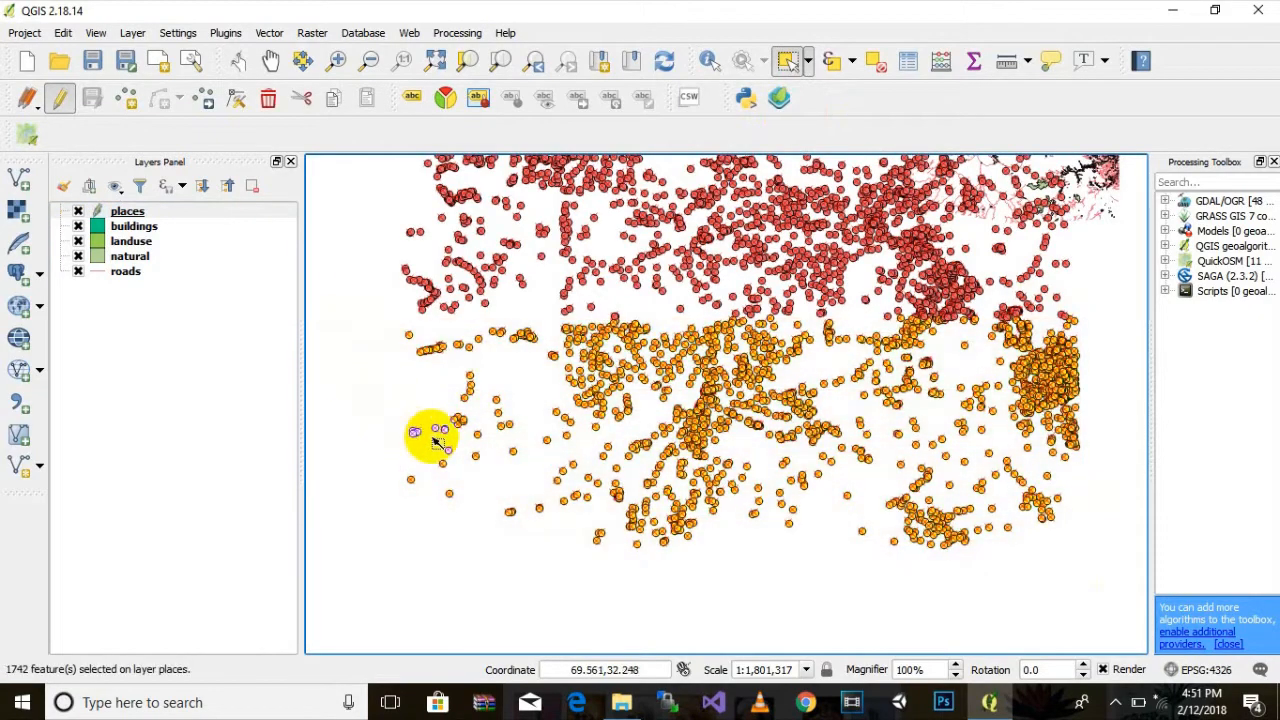
{"action": "key", "text": "Delete"}
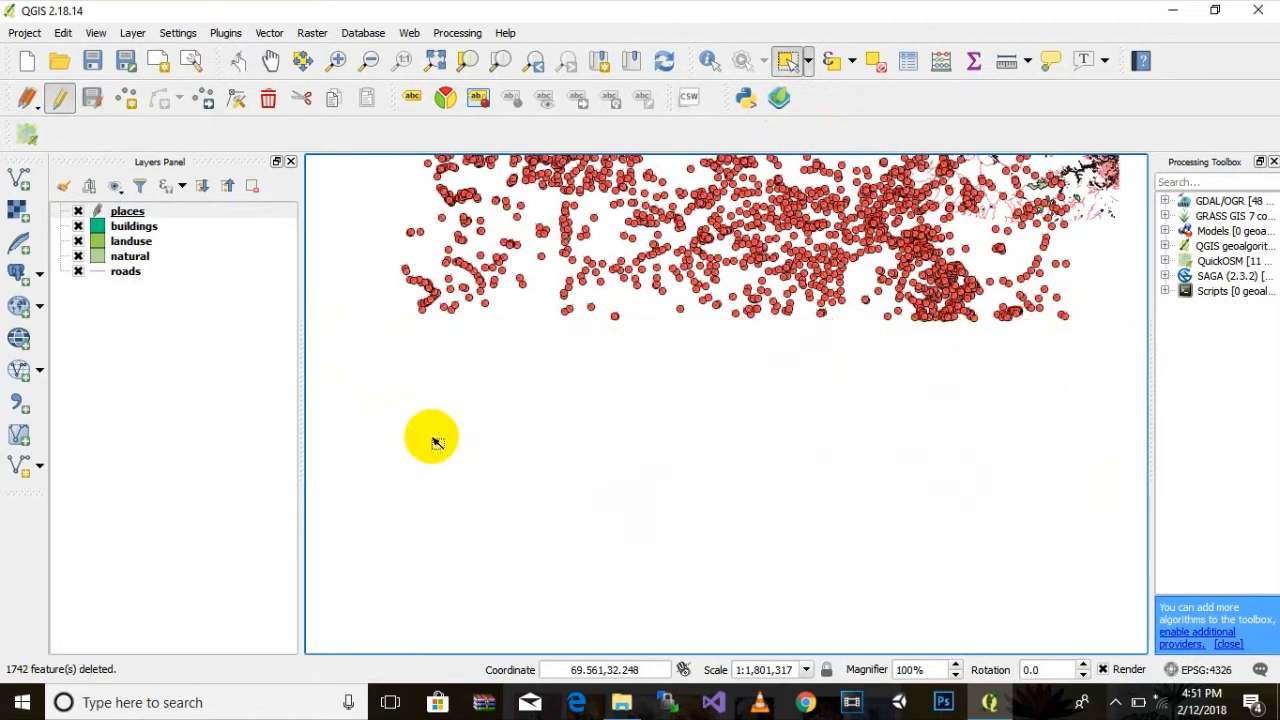
Delete the remaining places points south of the road network in successive horizontal bands, up to its southern edge
{"action": "left_click_drag", "start_coordinate": [1104, 243], "coordinate": [306, 362]}
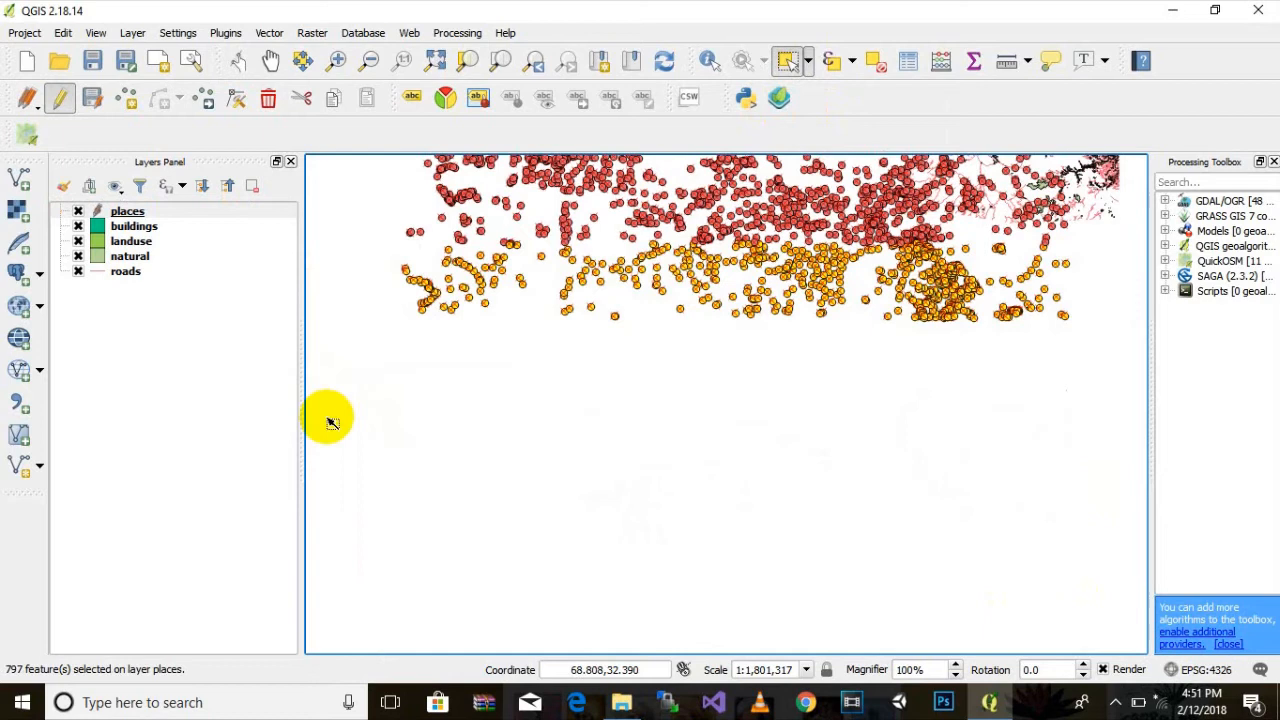
{"action": "key", "text": "Delete"}
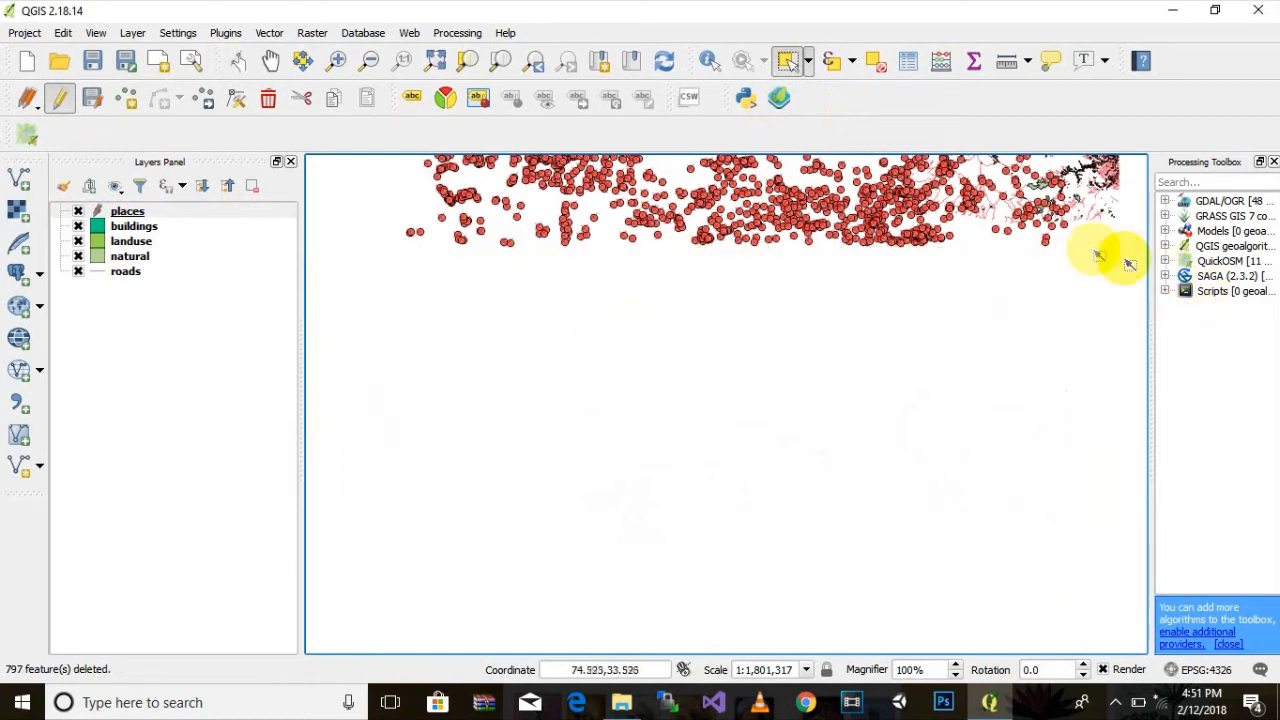
{"action": "left_click_drag", "start_coordinate": [1096, 233], "coordinate": [315, 308]}
{"action": "key", "text": "Delete"}
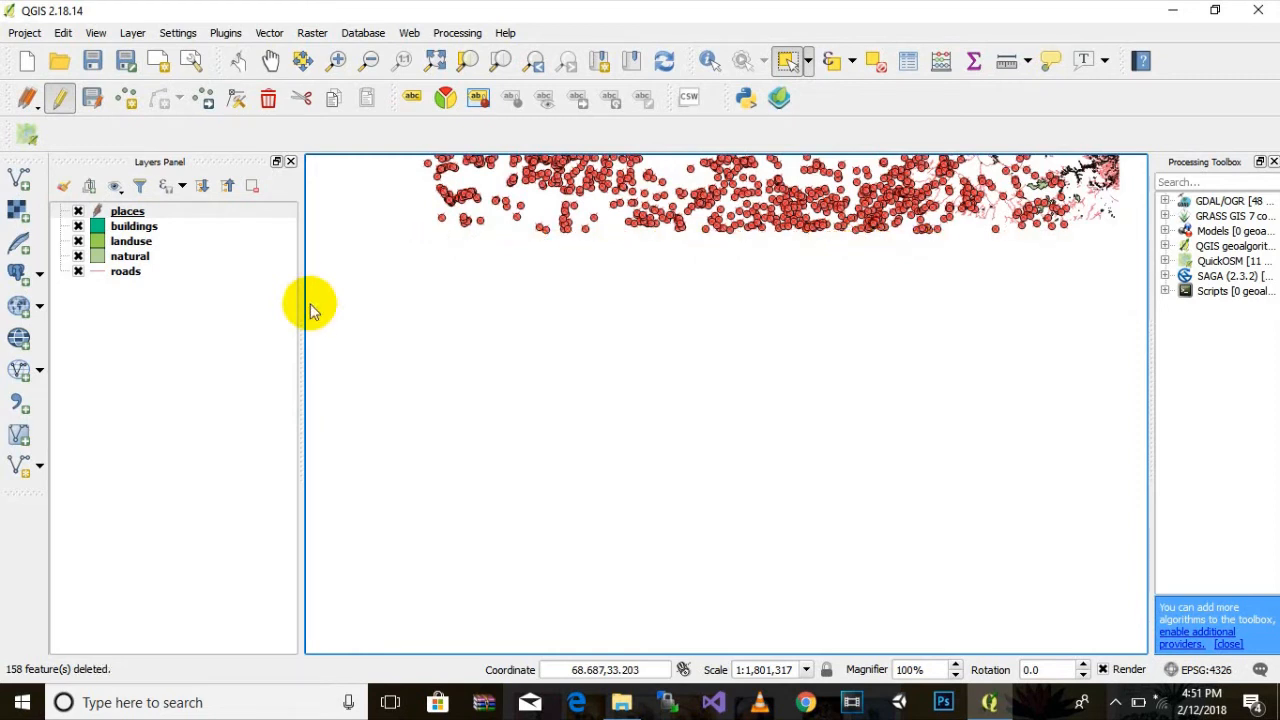
{"action": "left_click_drag", "start_coordinate": [1022, 243], "coordinate": [388, 245]}
{"action": "key", "text": "Delete"}
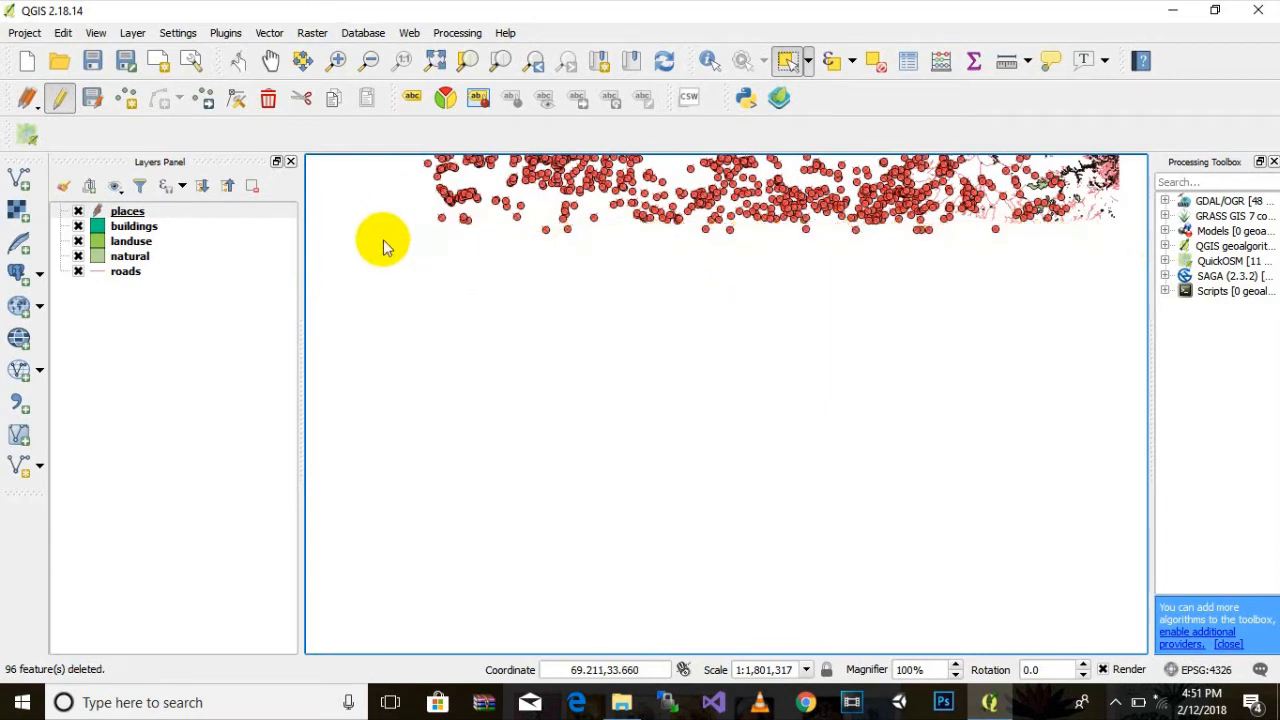
{"action": "left_click_drag", "start_coordinate": [1005, 228], "coordinate": [368, 286]}
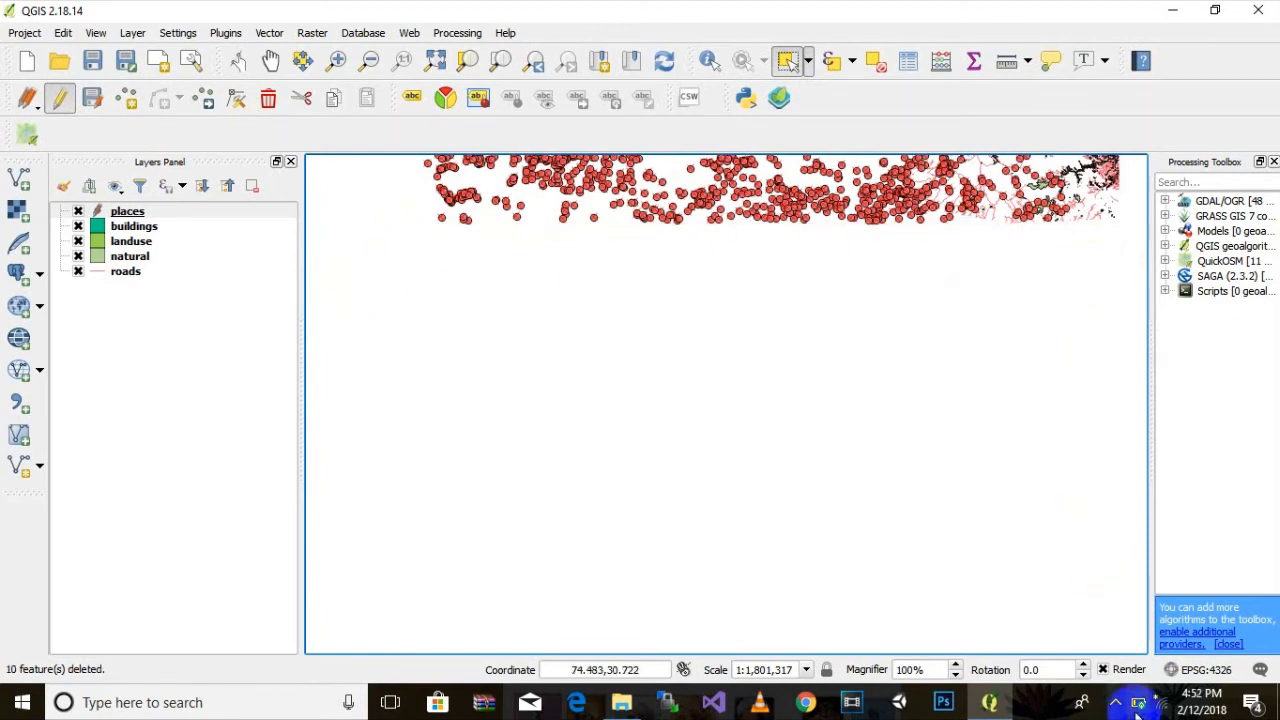
Delete the large block of places points west of the road network, across the full height of the layer
{"action": "left_click_drag", "start_coordinate": [705, 253], "coordinate": [668, 413]}
{"action": "left_click_drag", "start_coordinate": [604, 300], "coordinate": [672, 432]}
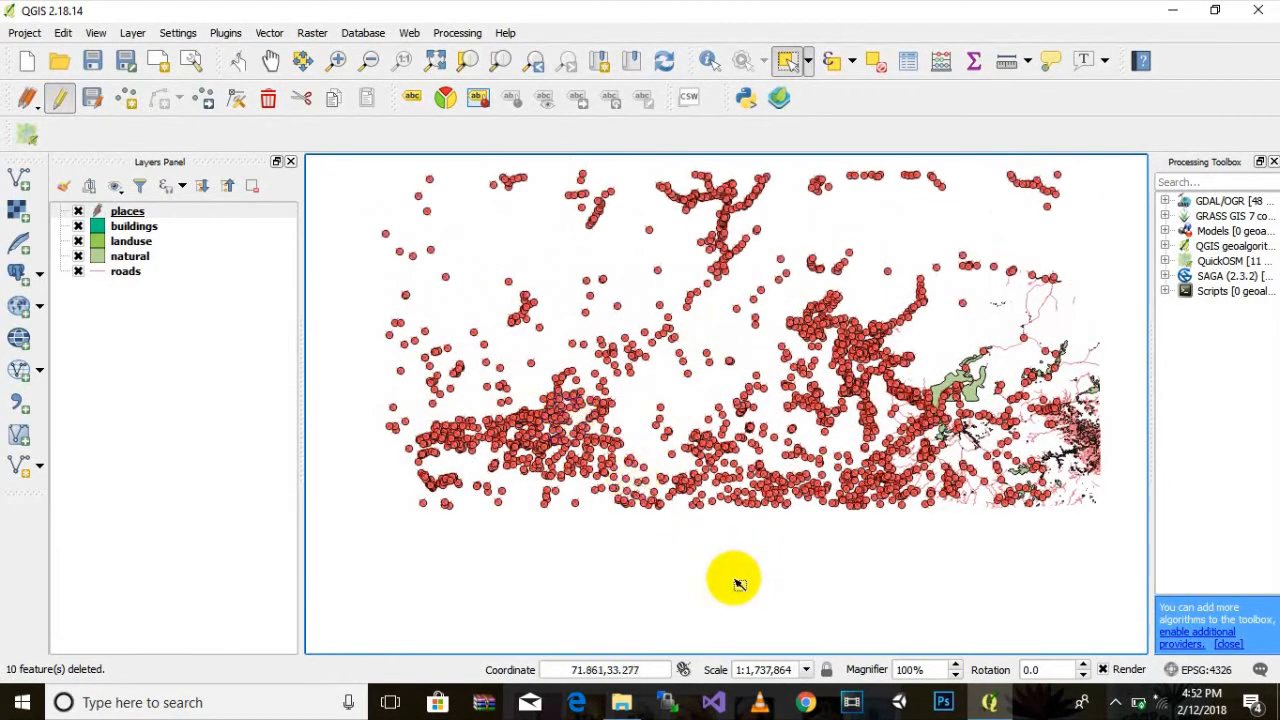
{"action": "scroll", "coordinate": [818, 512], "scroll_direction": "up", "scroll_amount": 1}
{"action": "scroll", "coordinate": [818, 512], "scroll_direction": "down", "scroll_amount": 1}
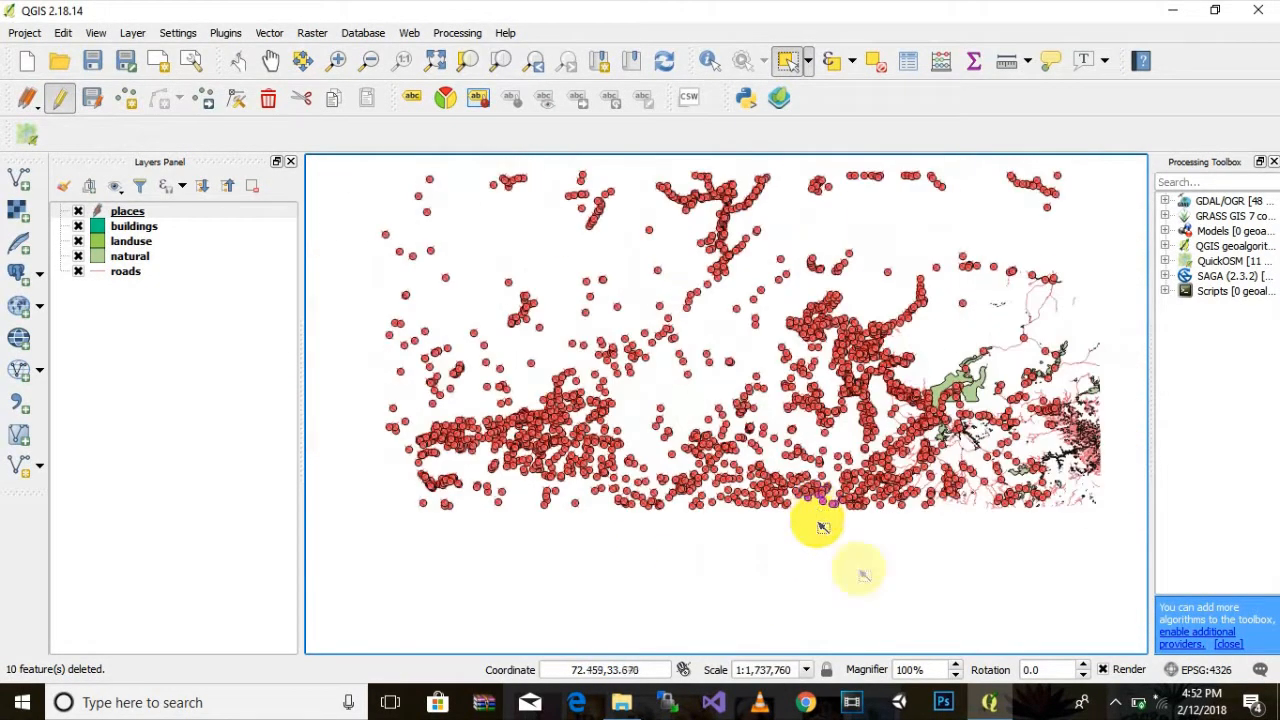
{"action": "left_click_drag", "start_coordinate": [838, 574], "coordinate": [338, 64]}
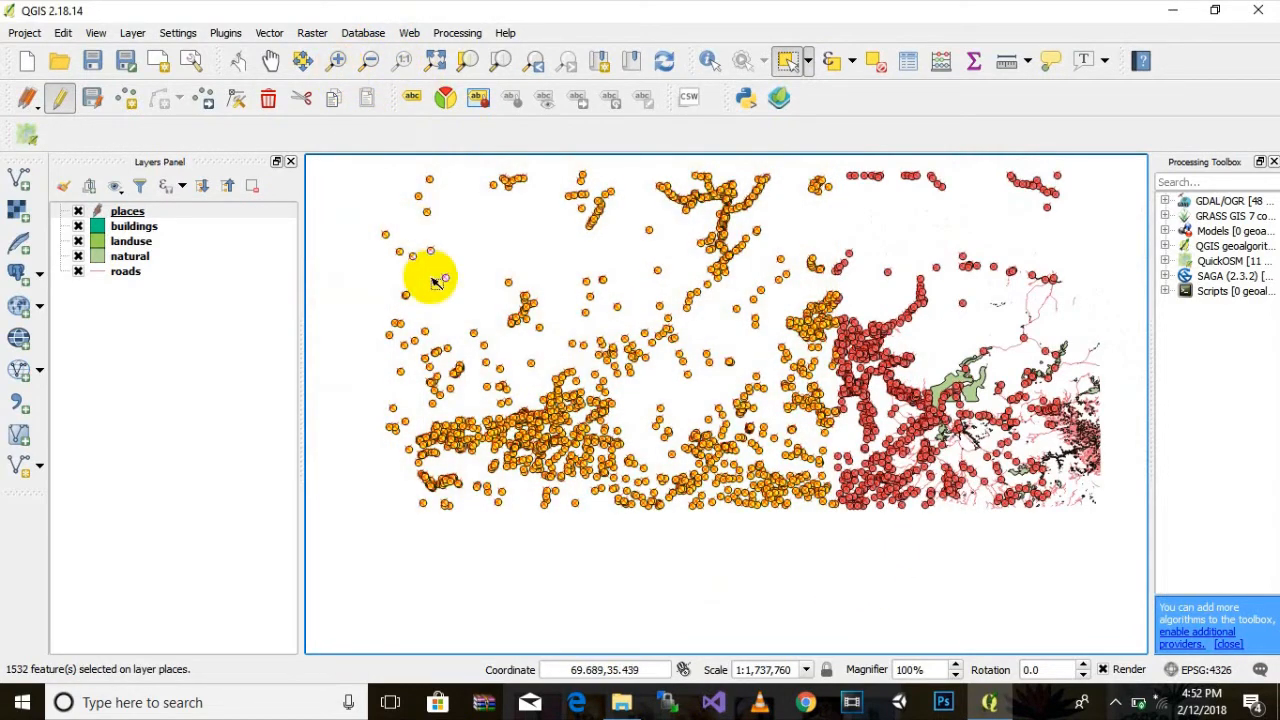
{"action": "key", "text": "Delete"}
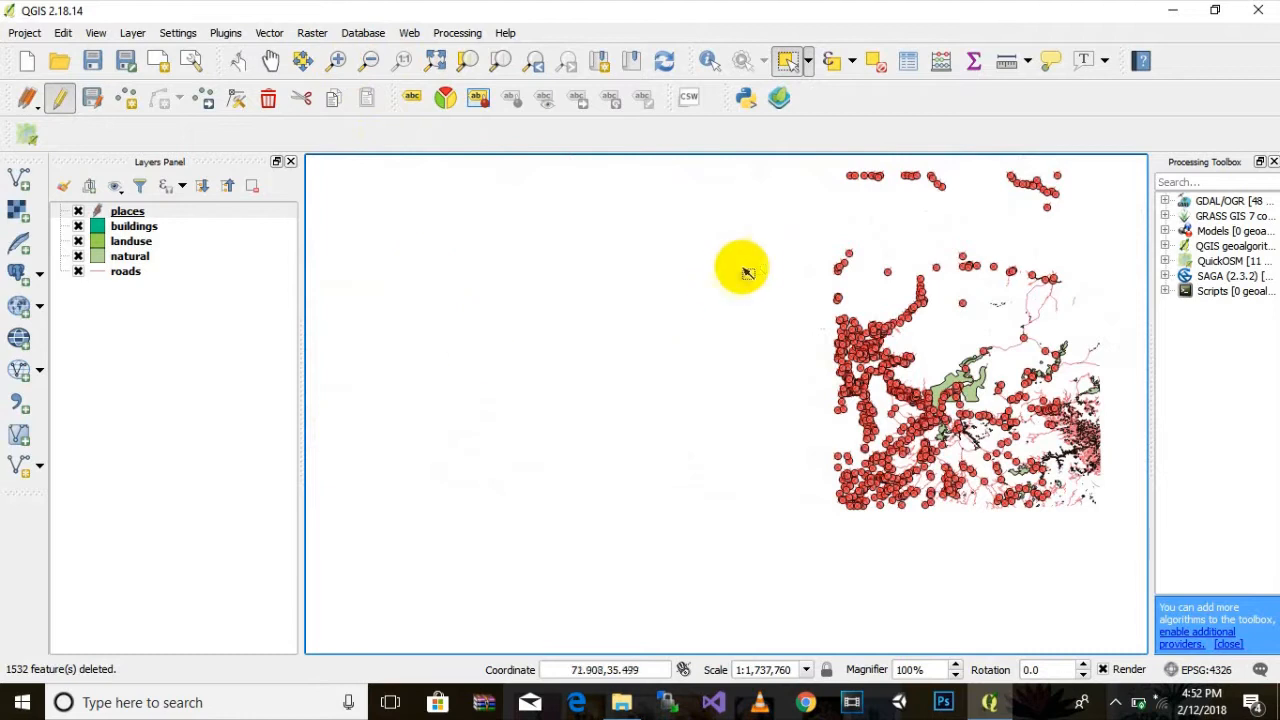
Delete the places points north and northwest of the road network, including the isolated point west of the northern roads
{"action": "left_click_drag", "start_coordinate": [806, 157], "coordinate": [1076, 236]}
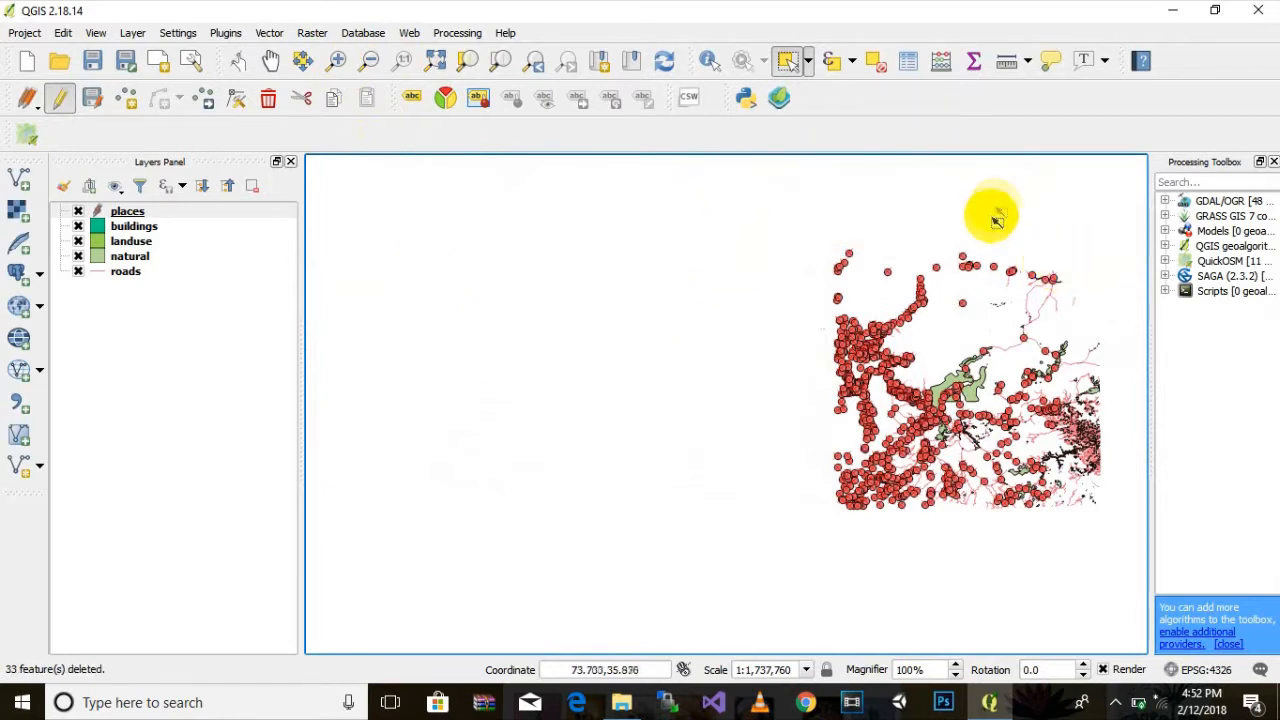
{"action": "scroll", "coordinate": [986, 238], "scroll_direction": "up", "scroll_amount": 1}
{"action": "left_click_drag", "start_coordinate": [1060, 214], "coordinate": [591, 339]}
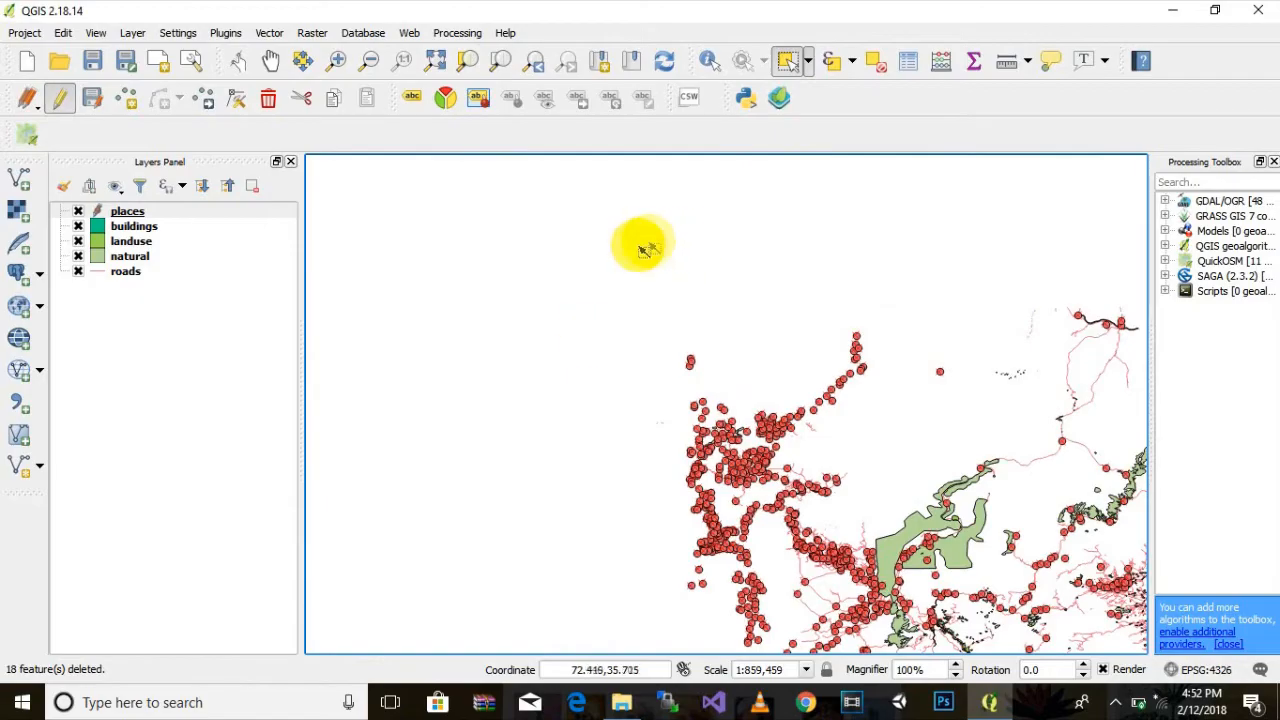
{"action": "left_click_drag", "start_coordinate": [637, 246], "coordinate": [900, 418]}
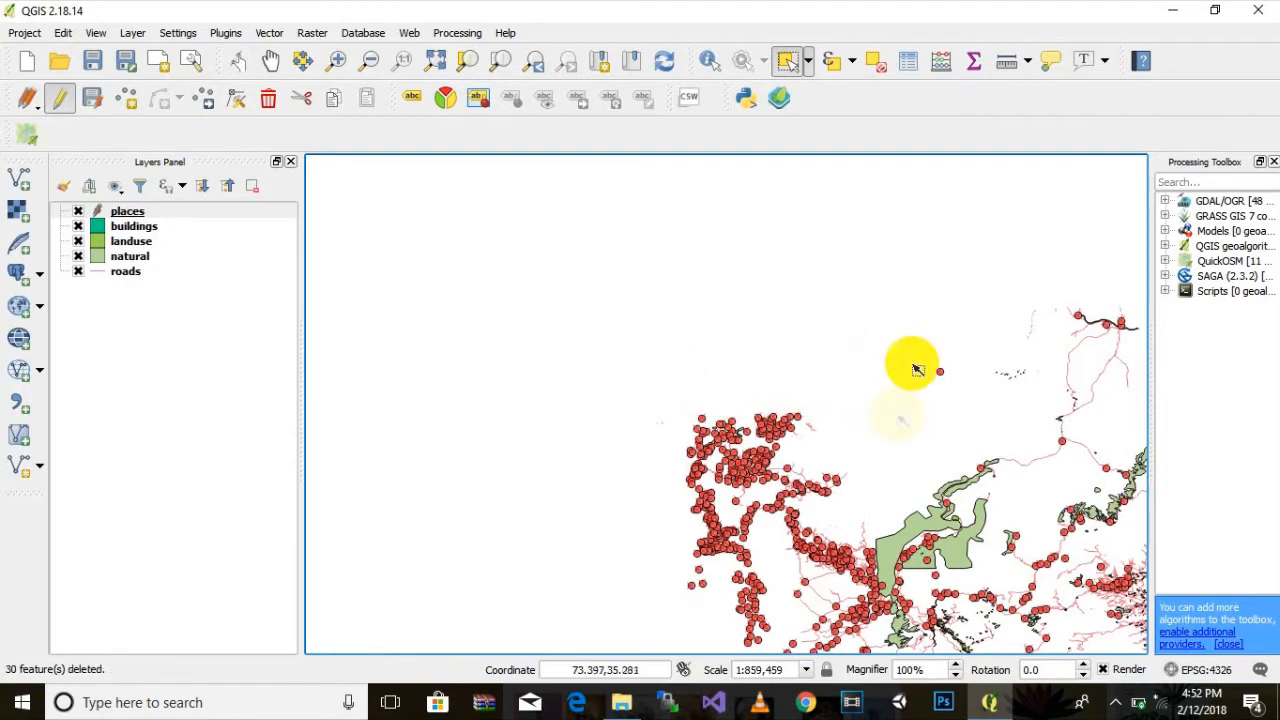
{"action": "left_click_drag", "start_coordinate": [913, 328], "coordinate": [966, 398]}
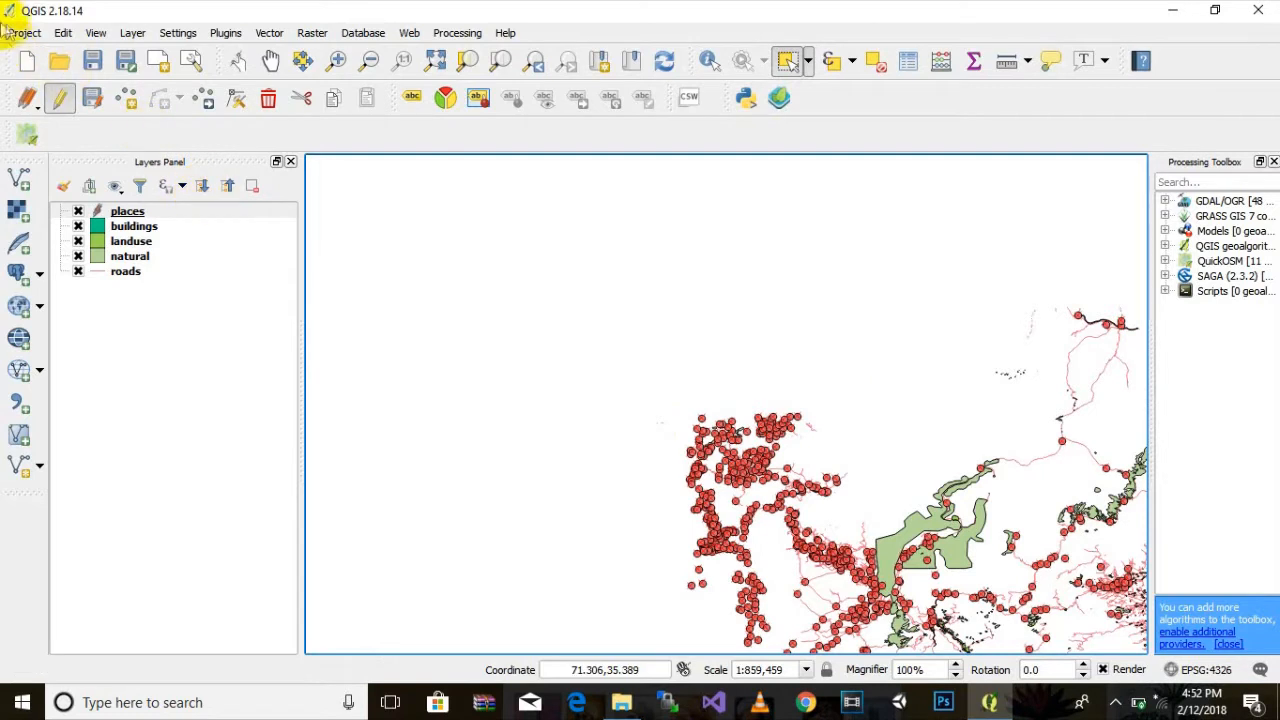
Save the project as newmapfinal in the qgis folder
{"action": "left_click", "coordinate": [20, 32]}
{"action": "left_click", "coordinate": [37, 148]}
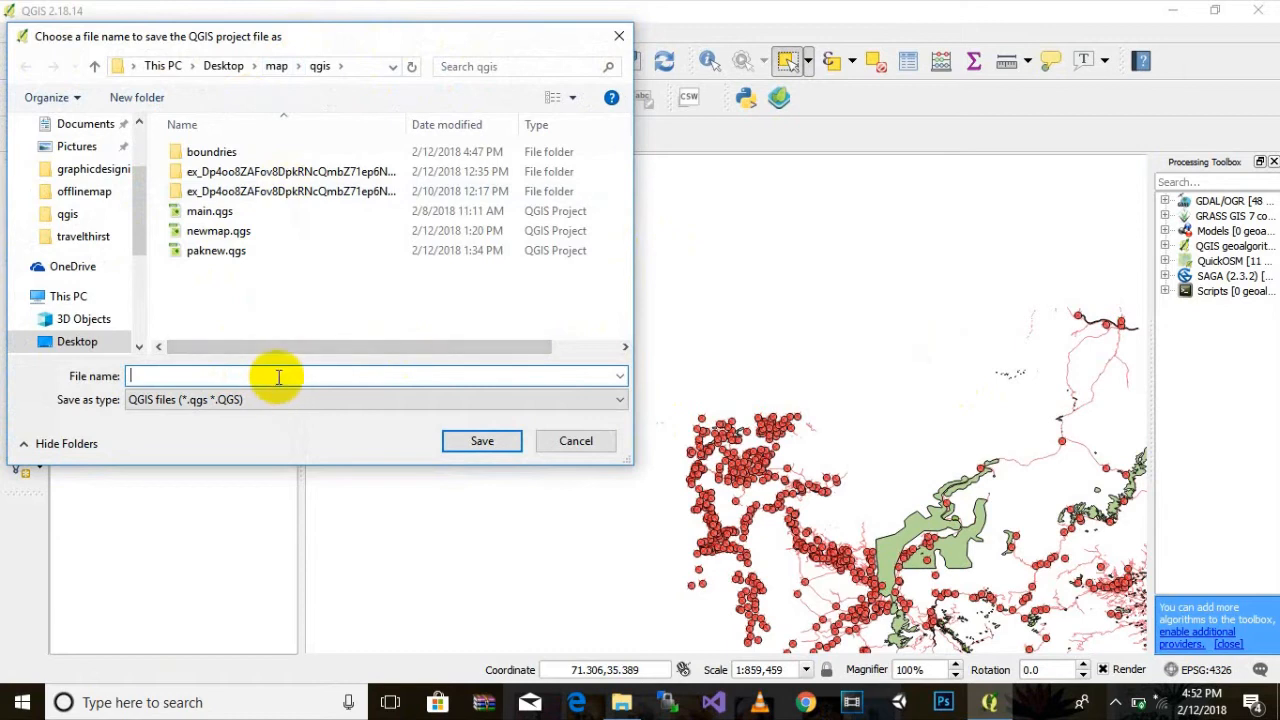
{"action": "type", "text": "newmap"}
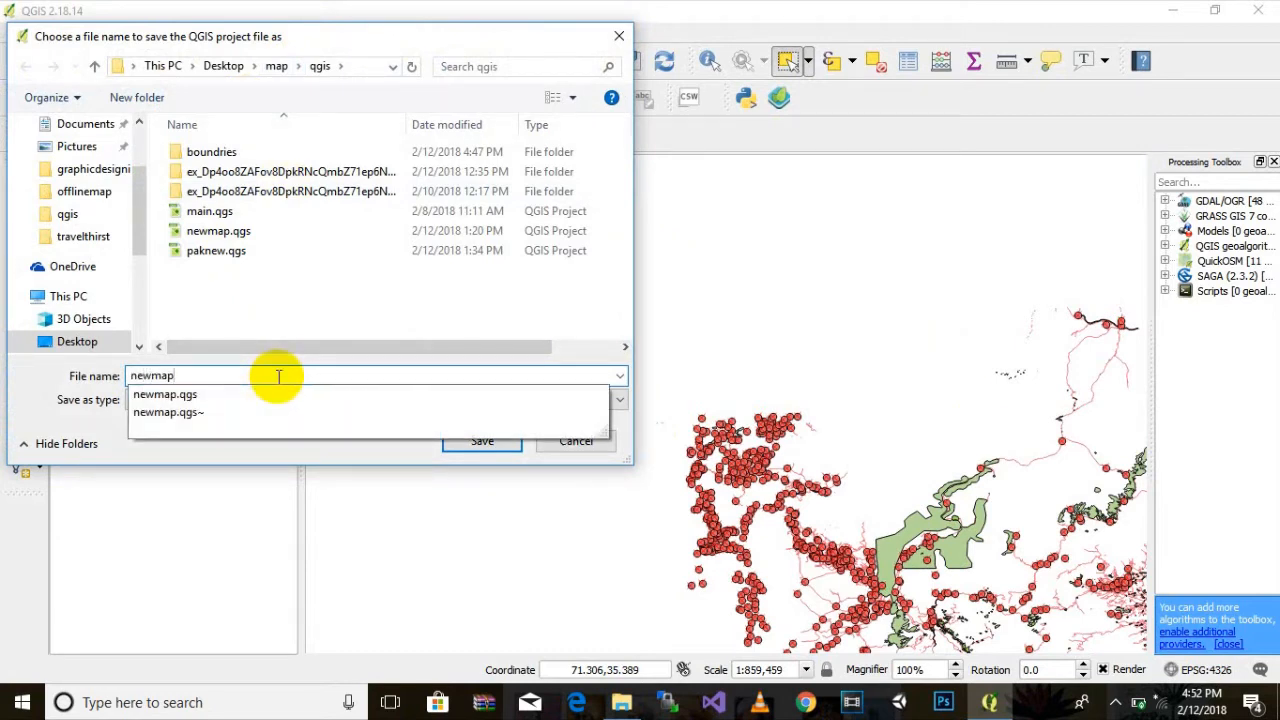
{"action": "type", "text": "final"}
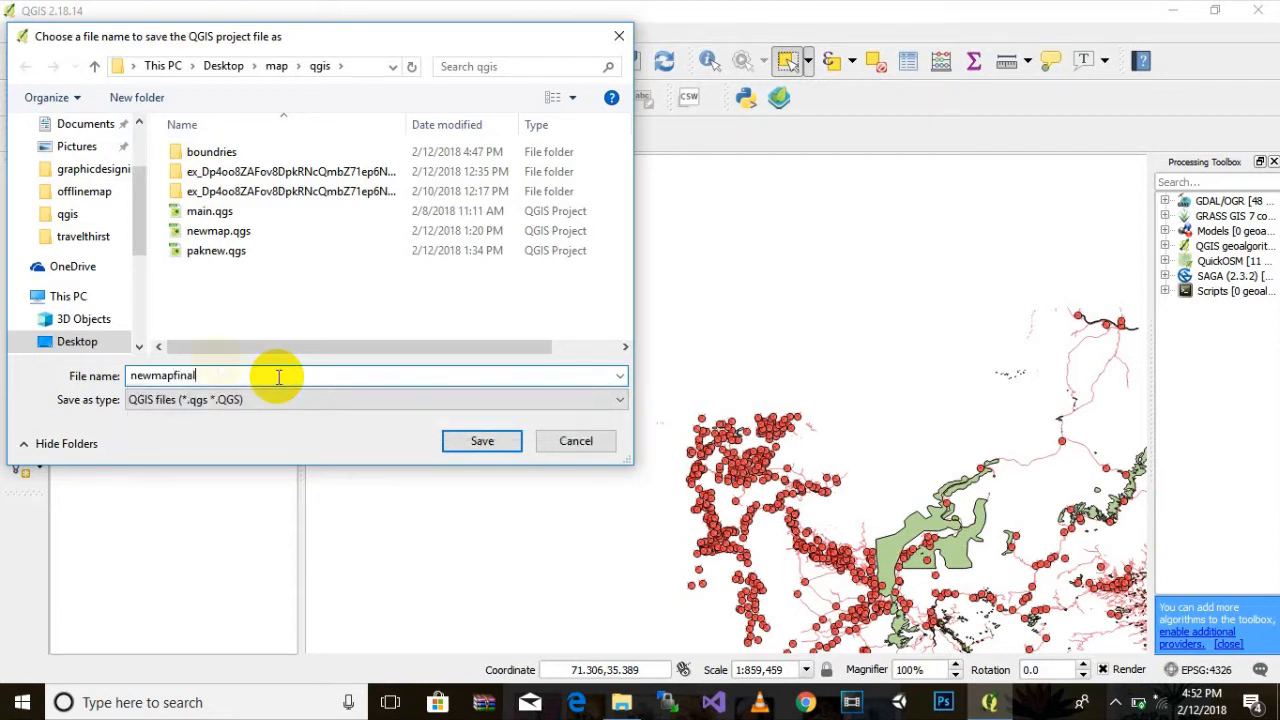
{"action": "left_click", "coordinate": [466, 447]}
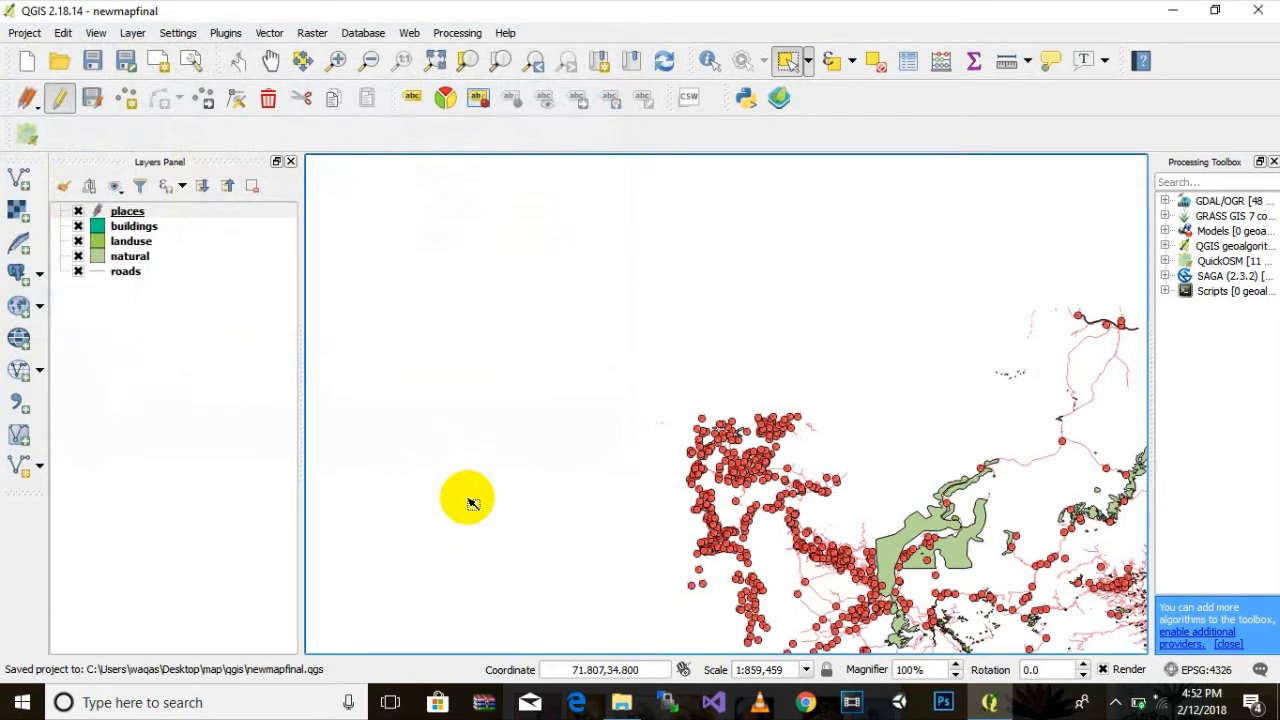
Delete the two groups of places points just beyond the western ends of the roads
{"action": "scroll", "coordinate": [900, 575], "scroll_direction": "up", "scroll_amount": 3}
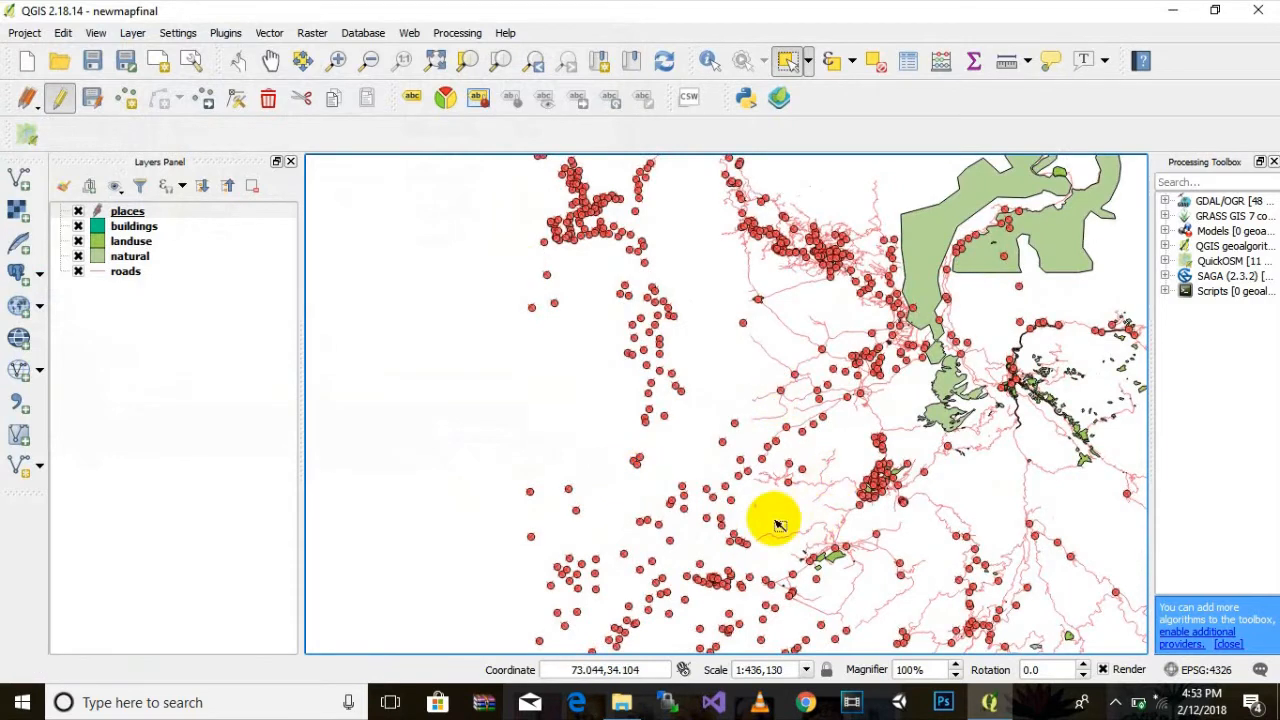
{"action": "left_click_drag", "start_coordinate": [452, 192], "coordinate": [697, 522]}
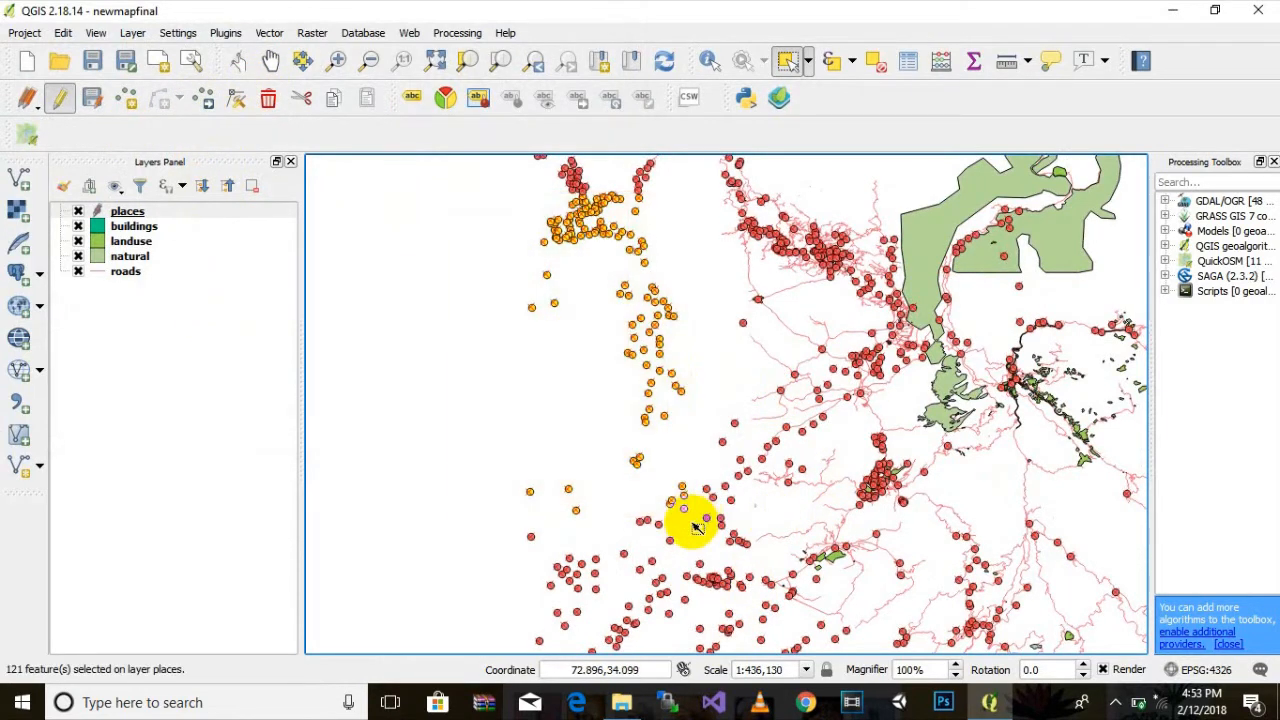
{"action": "key", "text": "Delete"}
{"action": "left_click_drag", "start_coordinate": [430, 366], "coordinate": [740, 705]}
{"action": "key", "text": "Delete"}
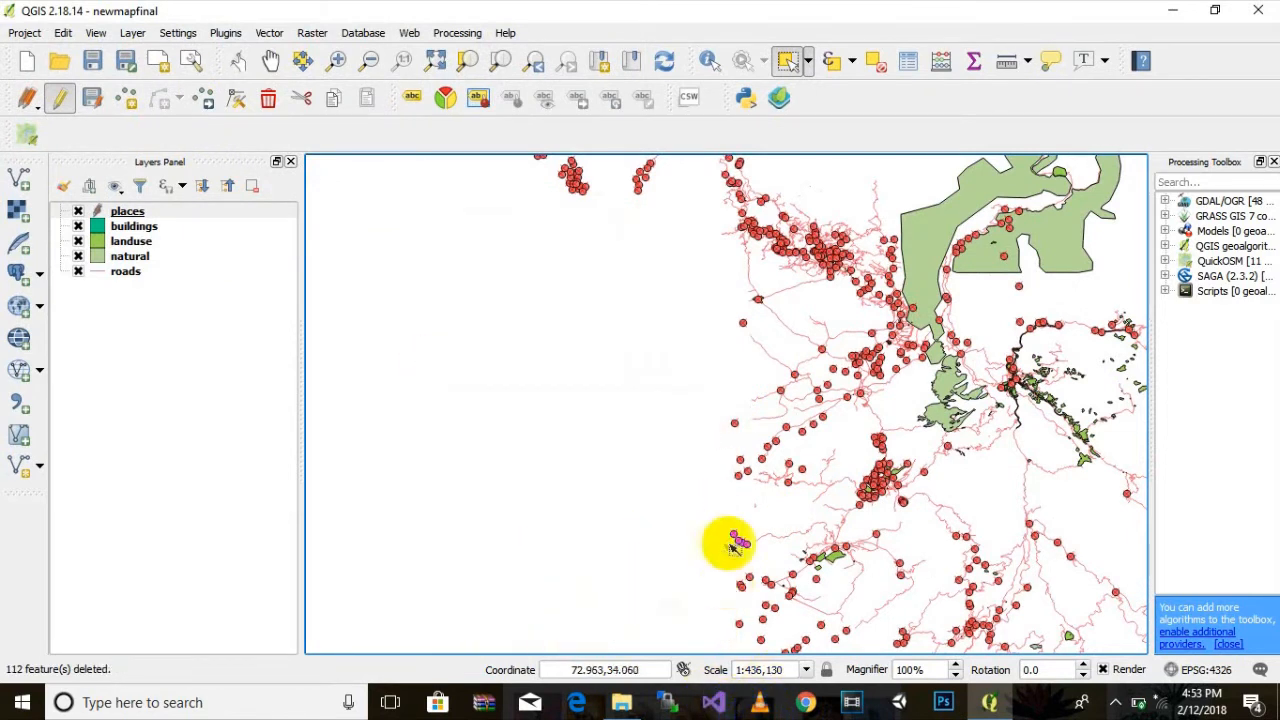
Delete the remaining small groups of places points just west of the road network's southwestern side
{"action": "scroll", "coordinate": [600, 371], "scroll_direction": "up", "scroll_amount": 1}
{"action": "left_click_drag", "start_coordinate": [679, 264], "coordinate": [823, 634]}
{"action": "key", "text": "Delete"}
{"action": "scroll", "coordinate": [657, 420], "scroll_direction": "down", "scroll_amount": 3}
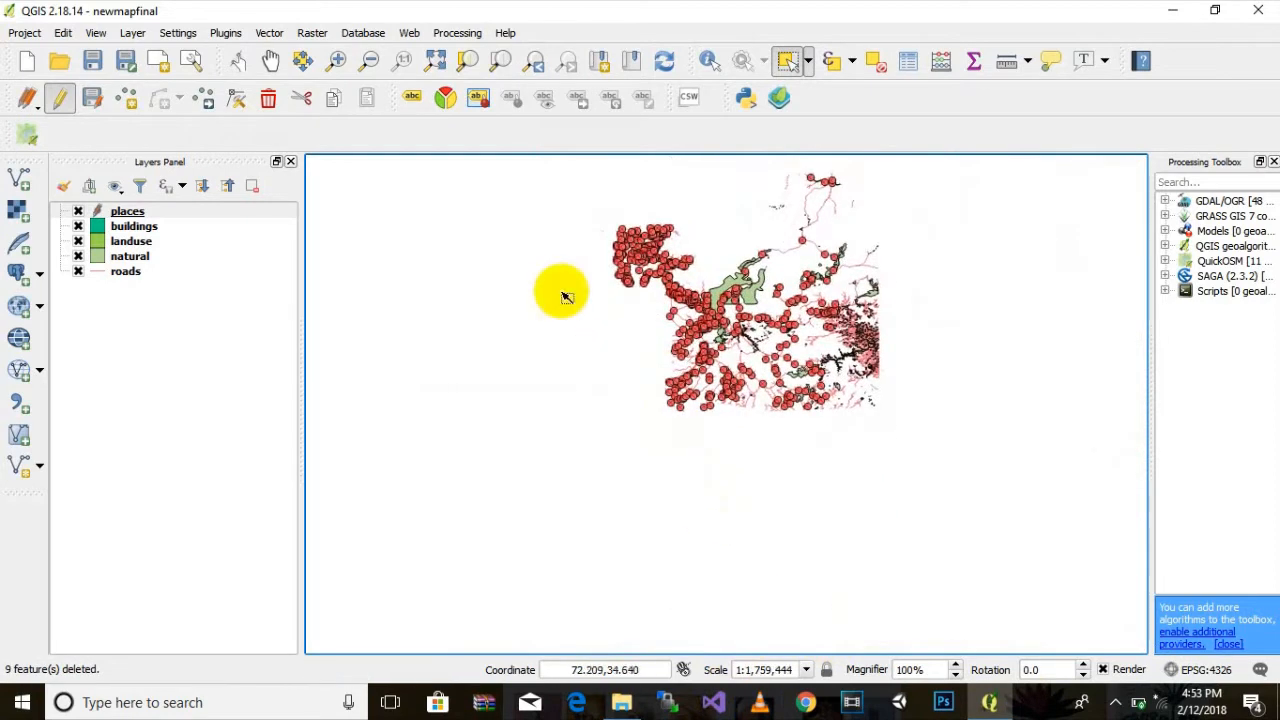
Delete the stray places points along the southwestern side of the northwestern road cluster
{"action": "scroll", "coordinate": [563, 429], "scroll_direction": "up", "scroll_amount": 2}
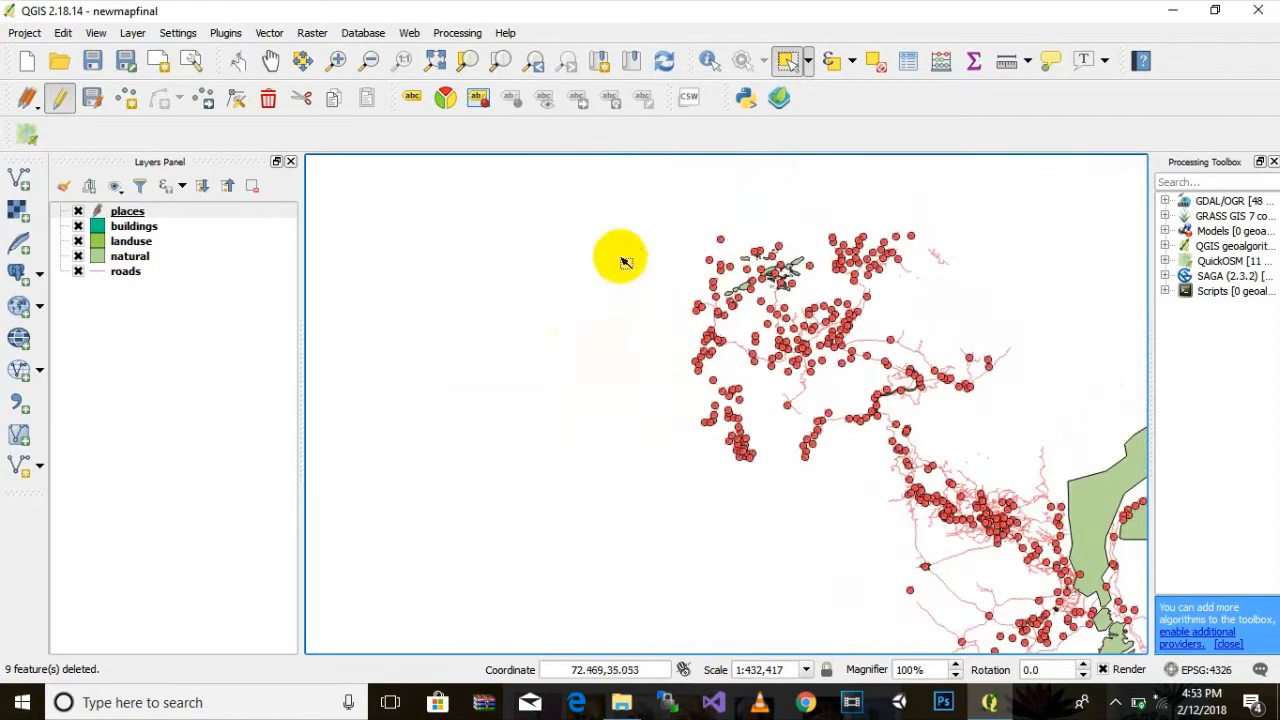
{"action": "scroll", "coordinate": [690, 460], "scroll_direction": "up", "scroll_amount": 1}
{"action": "left_click_drag", "start_coordinate": [866, 540], "coordinate": [563, 288]}
{"action": "key", "text": "Delete"}
{"action": "left_click_drag", "start_coordinate": [607, 224], "coordinate": [692, 314]}
{"action": "key", "text": "Delete"}
{"action": "left_click_drag", "start_coordinate": [649, 212], "coordinate": [727, 272]}
{"action": "key", "text": "Delete"}
{"action": "left_click_drag", "start_coordinate": [929, 477], "coordinate": [678, 405]}
{"action": "key", "text": "Delete"}
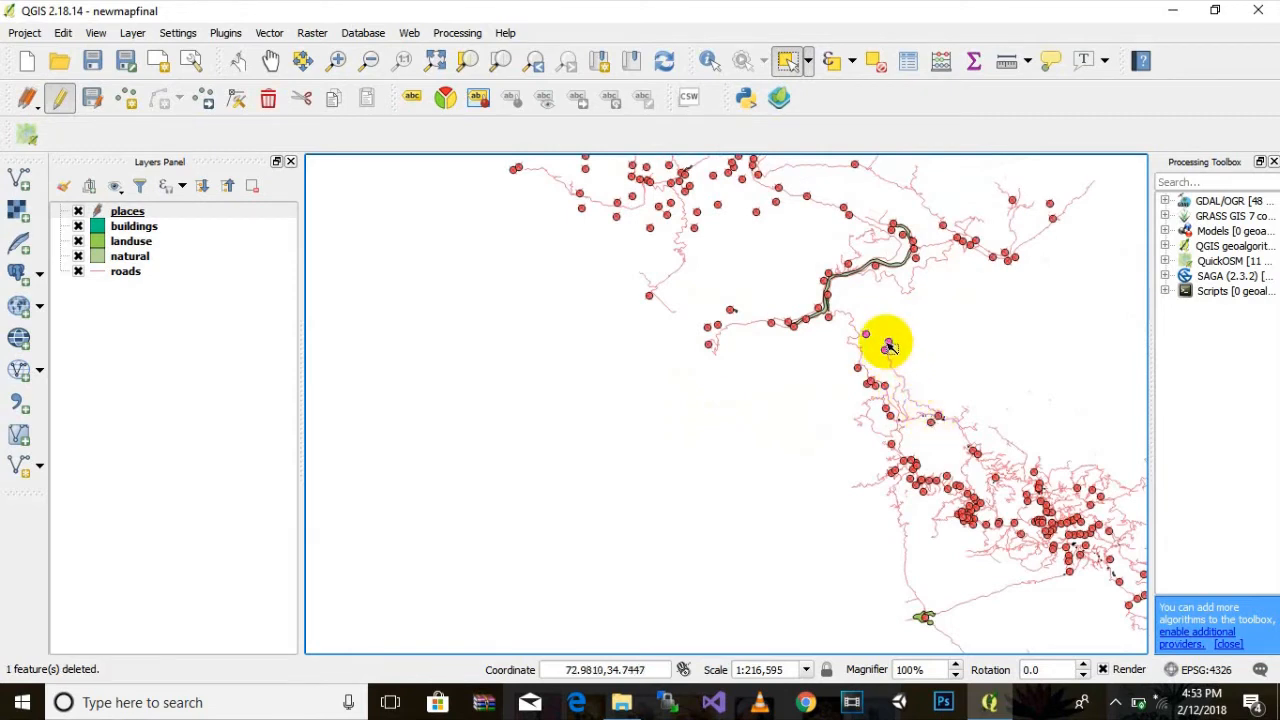
Delete the places points beyond the road end at the far northwestern corner of the network
{"action": "left_click_drag", "start_coordinate": [868, 341], "coordinate": [748, 525]}
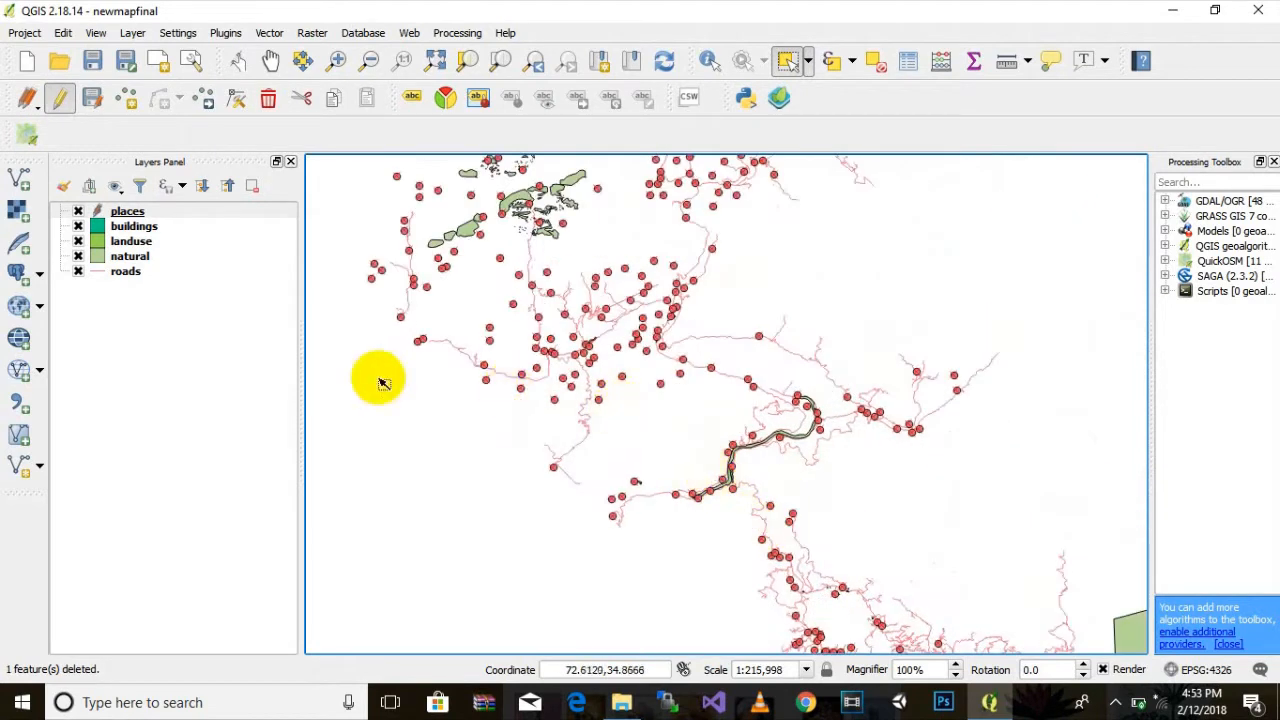
{"action": "left_click_drag", "start_coordinate": [380, 383], "coordinate": [443, 557]}
{"action": "left_click_drag", "start_coordinate": [411, 291], "coordinate": [512, 378]}
{"action": "key", "text": "Delete"}
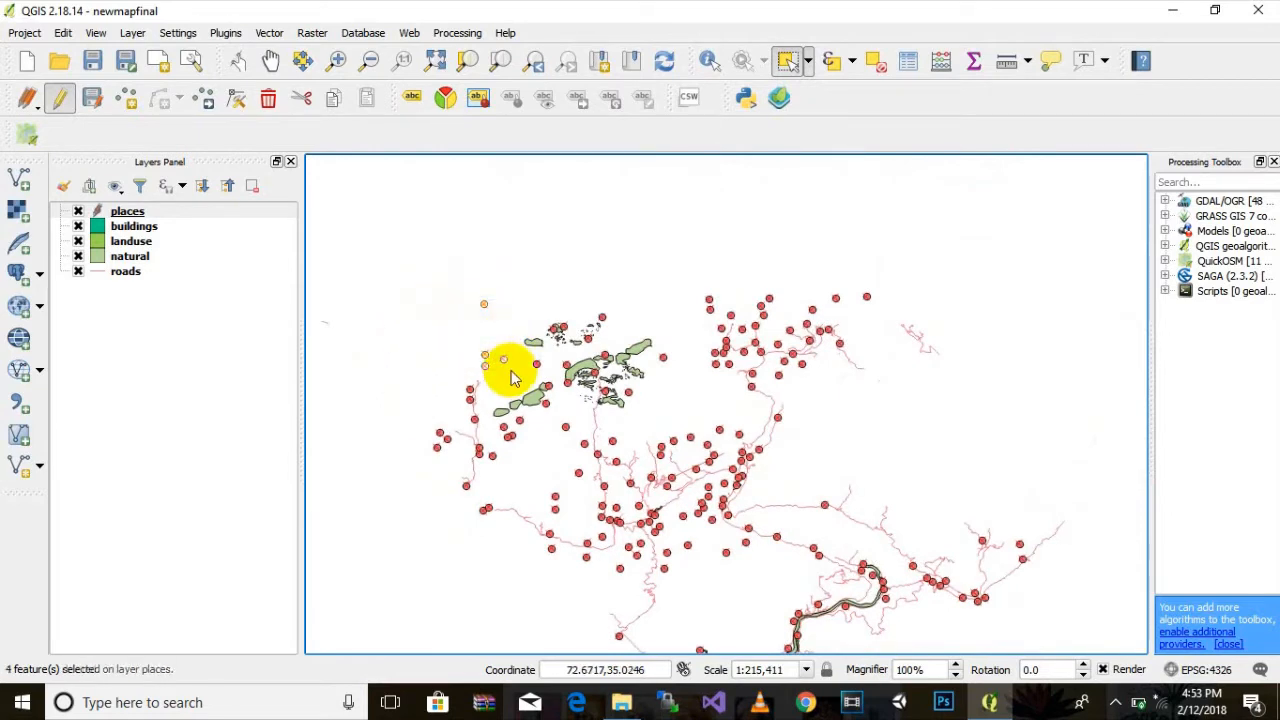
Delete the places points along the northern edge of the northwestern cluster that lie away from the roads
{"action": "left_click_drag", "start_coordinate": [911, 277], "coordinate": [783, 322]}
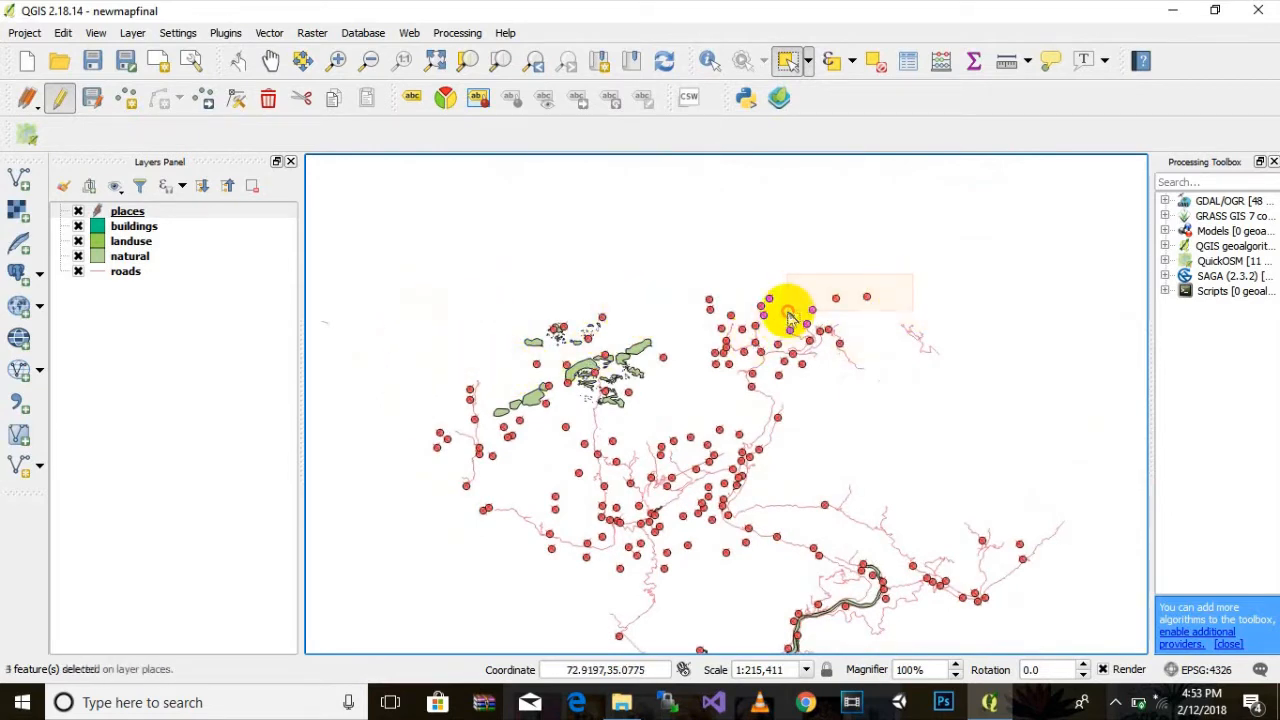
{"action": "key", "text": "Delete"}
{"action": "scroll", "coordinate": [921, 358], "scroll_direction": "up", "scroll_amount": 2}
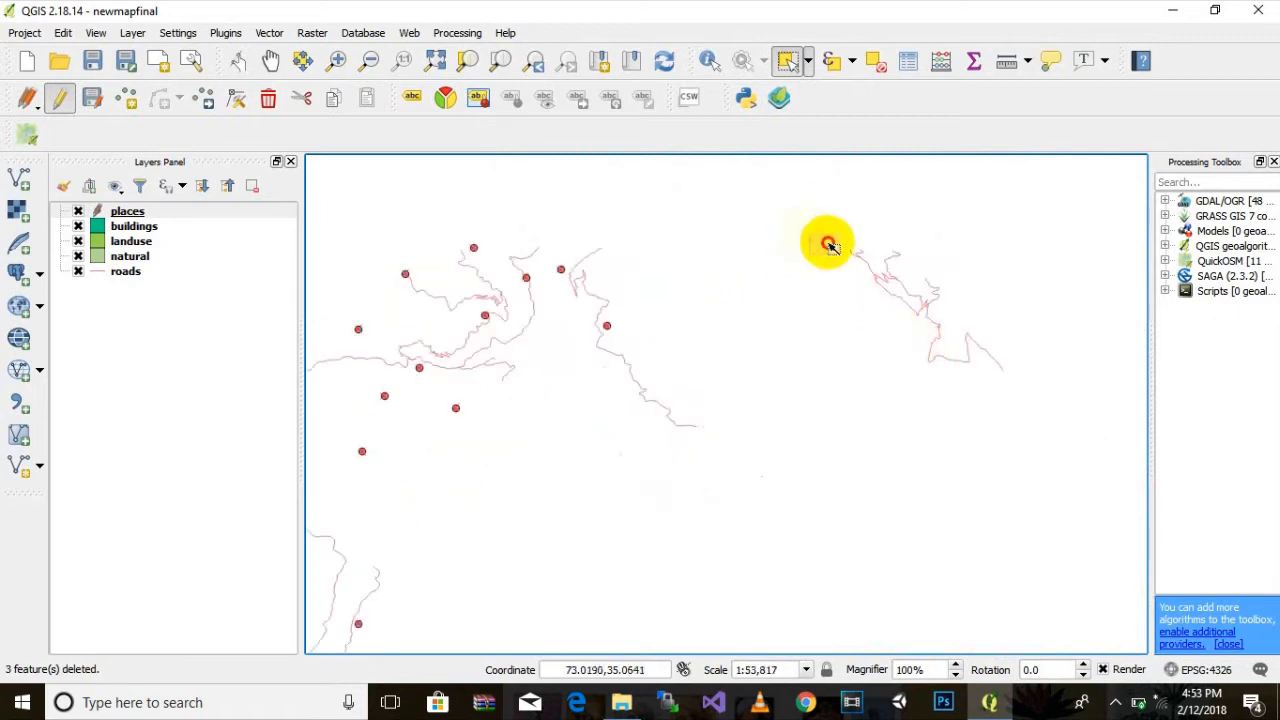
{"action": "scroll", "coordinate": [857, 354], "scroll_direction": "down", "scroll_amount": 2}
{"action": "left_click_drag", "start_coordinate": [717, 258], "coordinate": [586, 309]}
{"action": "key", "text": "Delete"}
Delete the isolated places point beside the western edge of the roads, south of the northwestern cluster
{"action": "scroll", "coordinate": [786, 451], "scroll_direction": "down", "scroll_amount": 1}
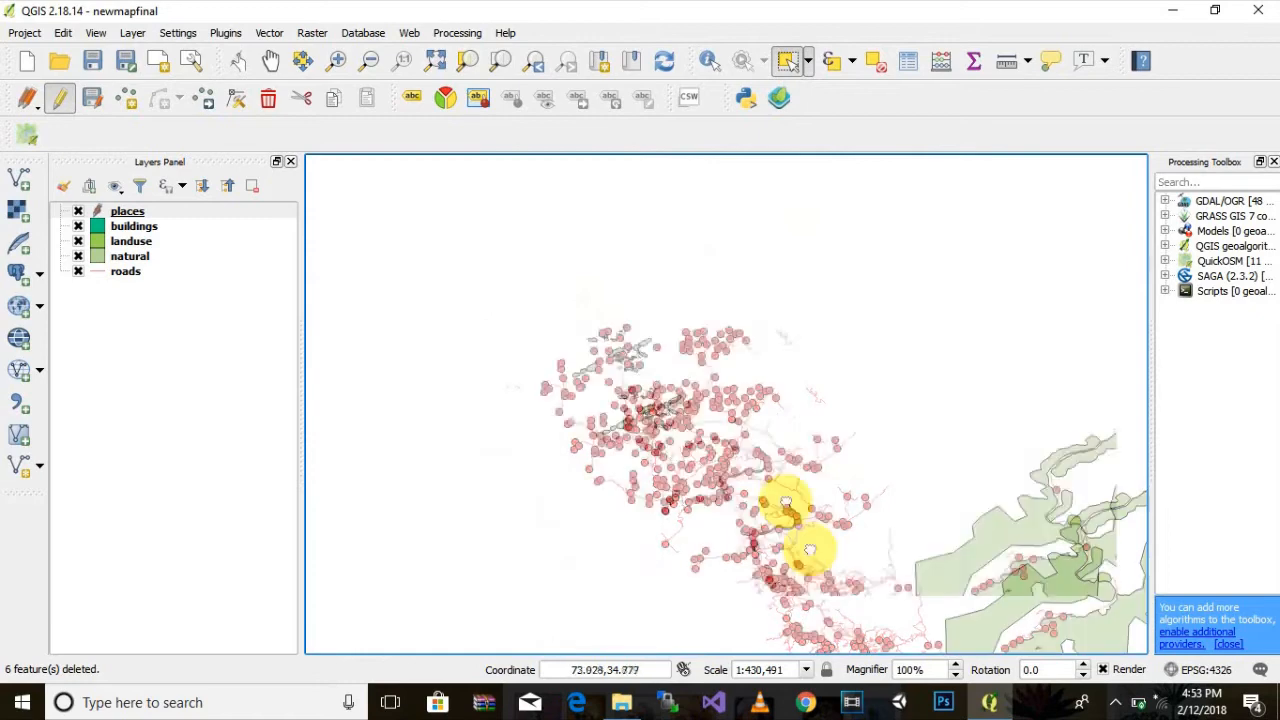
{"action": "left_click_drag", "start_coordinate": [786, 501], "coordinate": [690, 366]}
{"action": "left_click_drag", "start_coordinate": [871, 512], "coordinate": [674, 328]}
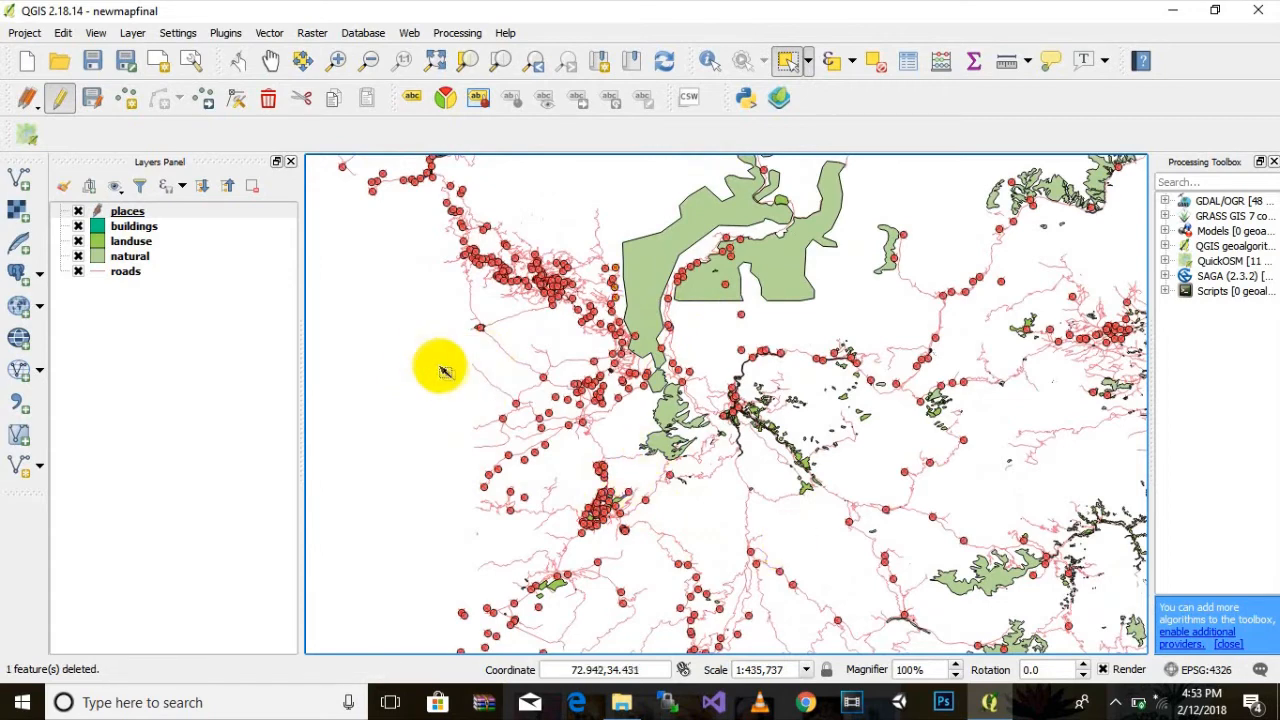
Delete the places points lying just south of the southwestern roads
{"action": "scroll", "coordinate": [445, 372], "scroll_direction": "down", "scroll_amount": 1}
{"action": "left_click_drag", "start_coordinate": [682, 534], "coordinate": [682, 376]}
{"action": "scroll", "coordinate": [682, 418], "scroll_direction": "up", "scroll_amount": 1}
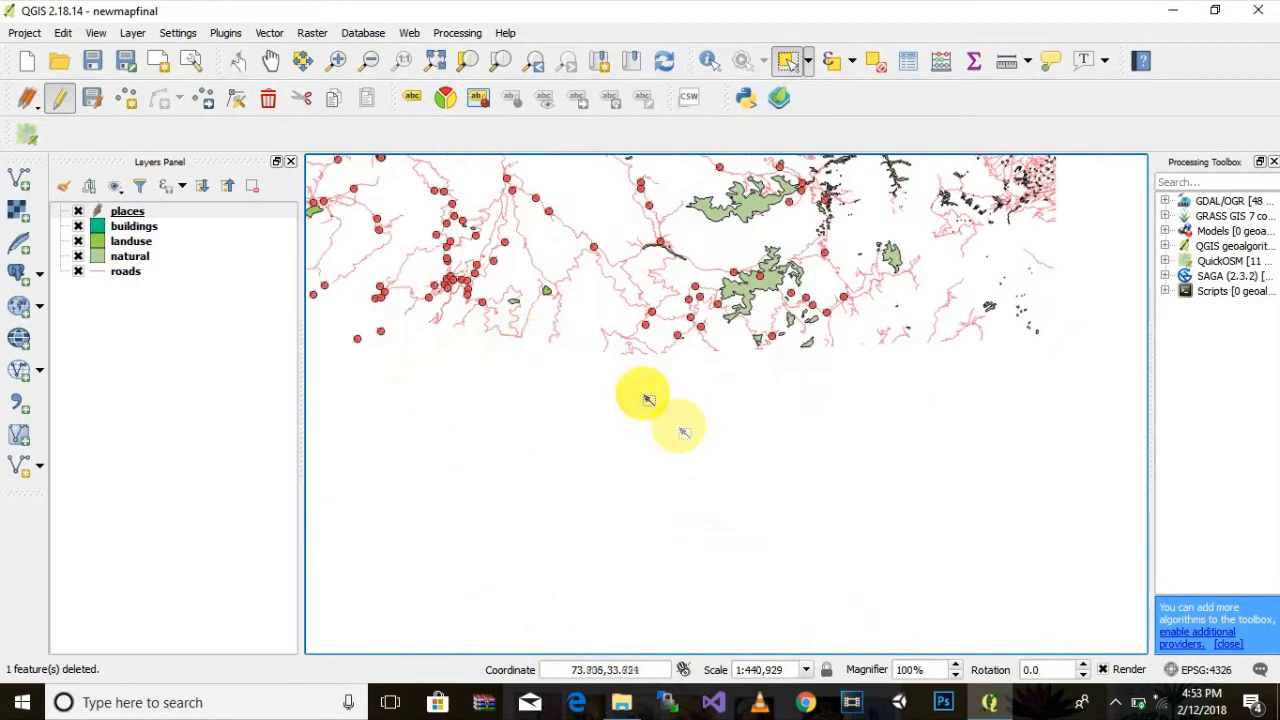
{"action": "left_click_drag", "start_coordinate": [500, 347], "coordinate": [543, 396]}
{"action": "key", "text": "Delete"}
{"action": "key", "text": "Delete"}
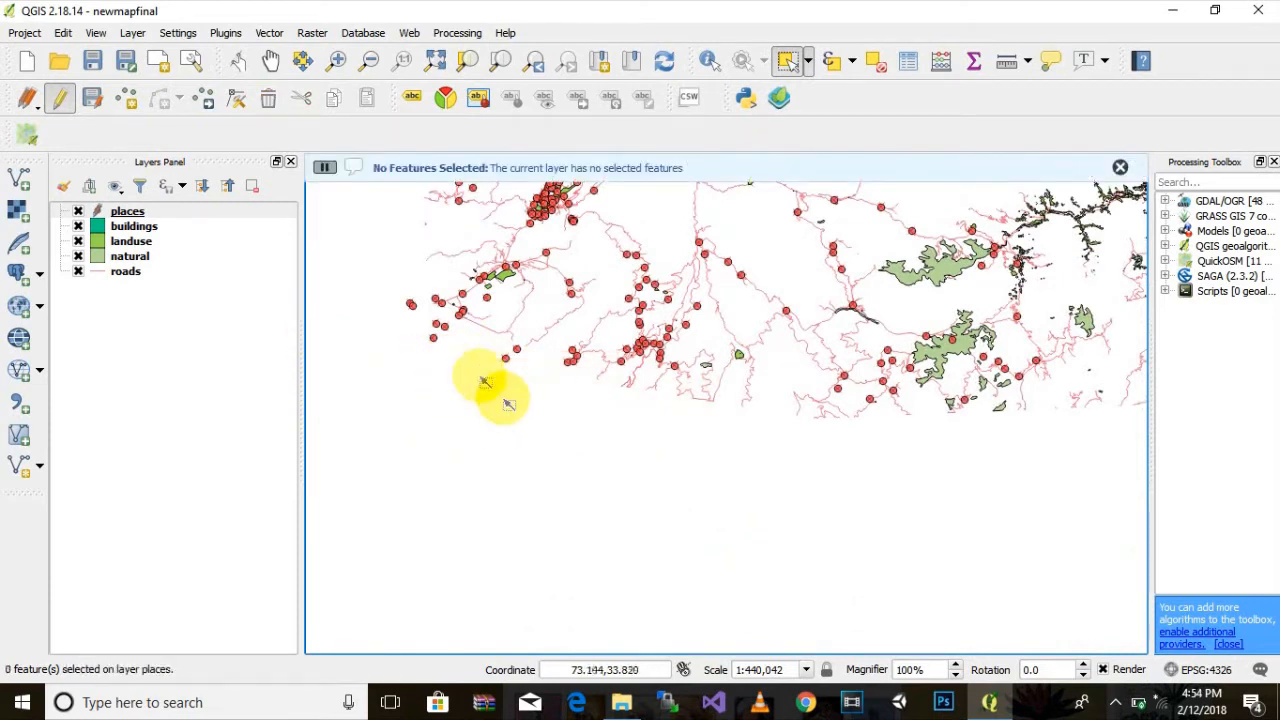
Delete the stray places points beyond the road ends at the network's southwestern corner
{"action": "left_click_drag", "start_coordinate": [392, 323], "coordinate": [505, 393]}
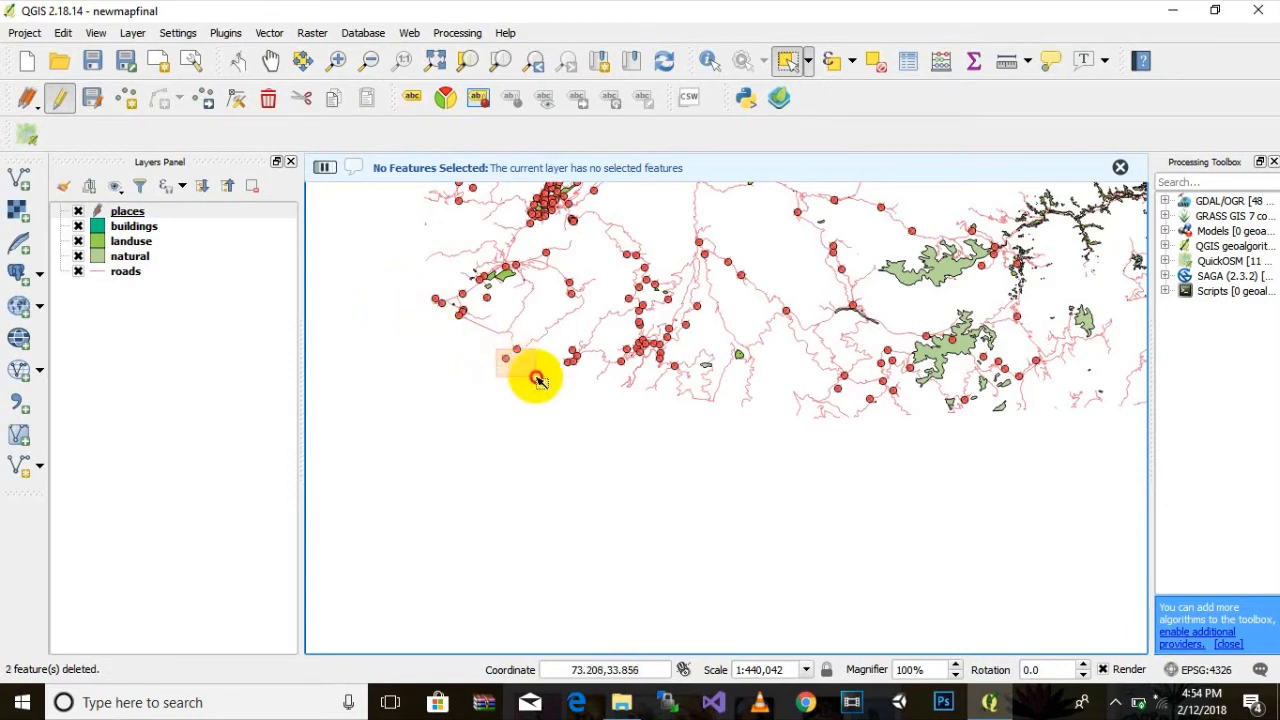
{"action": "key", "text": "Delete"}
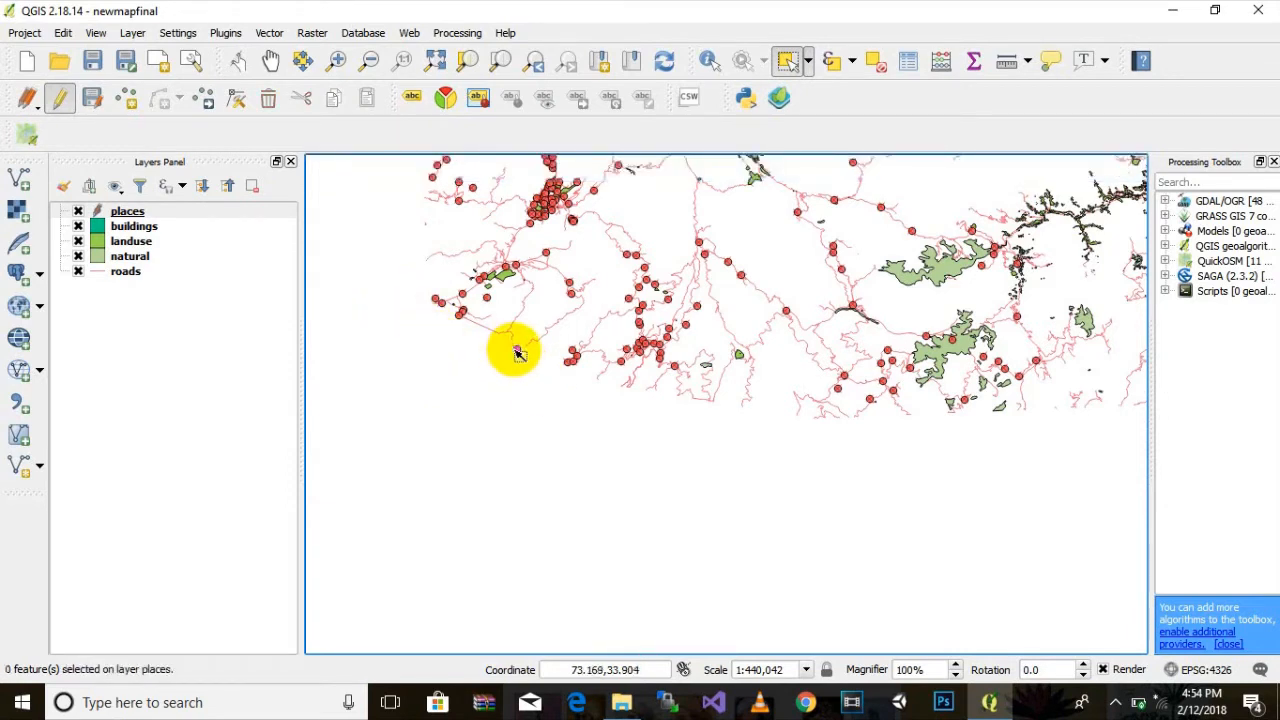
{"action": "left_click_drag", "start_coordinate": [517, 353], "coordinate": [520, 368]}
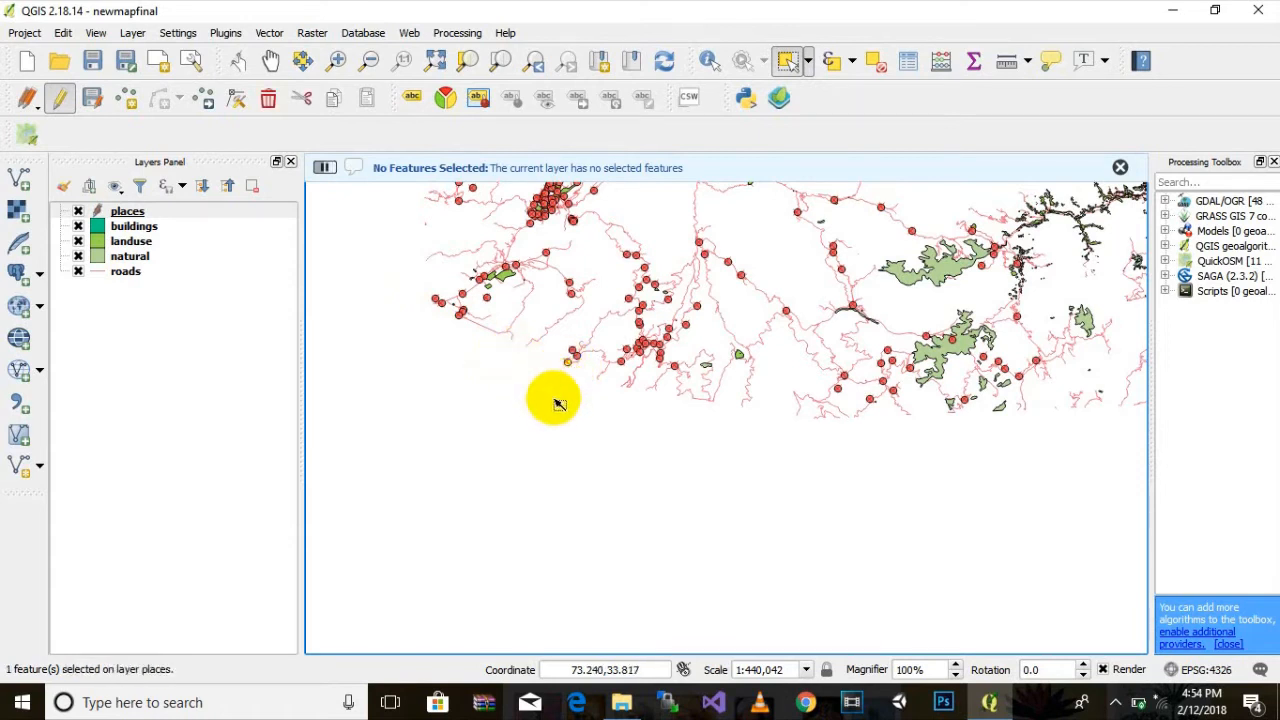
Save the project and check the trimmed places points across the whole road network
{"action": "scroll", "coordinate": [651, 423], "scroll_direction": "down", "scroll_amount": 2}
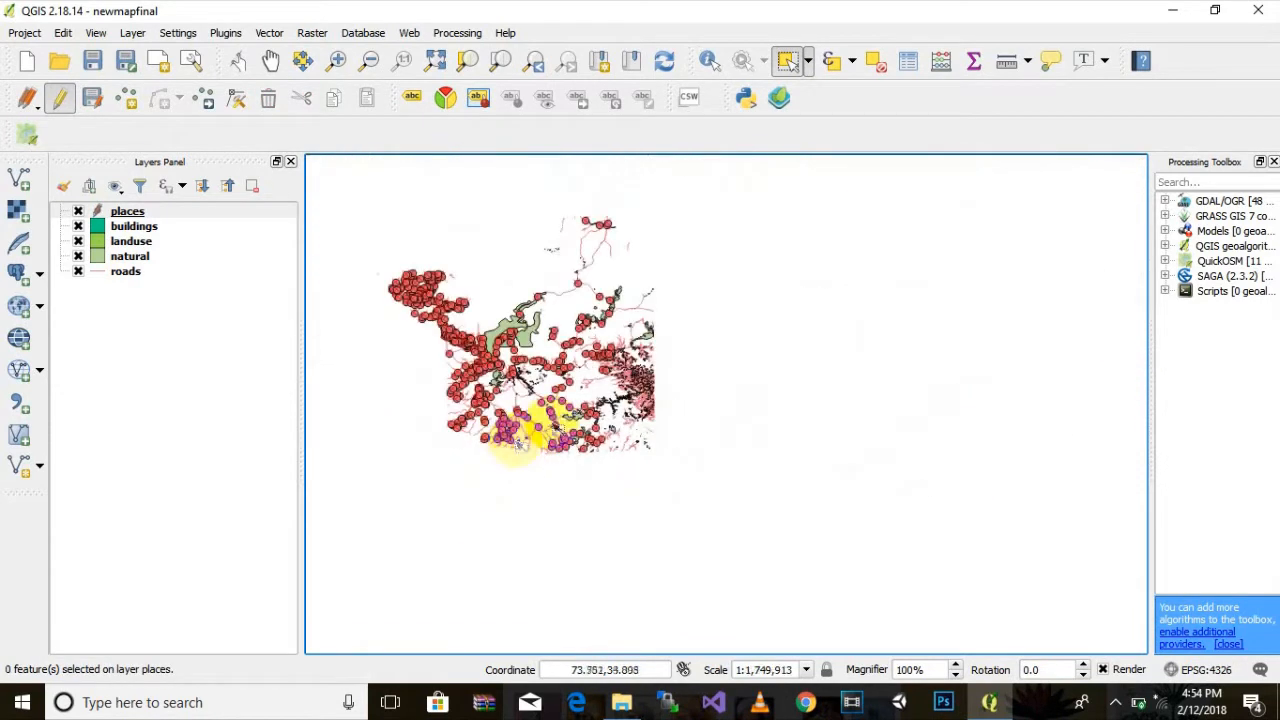
{"action": "scroll", "coordinate": [748, 349], "scroll_direction": "up", "scroll_amount": 4}
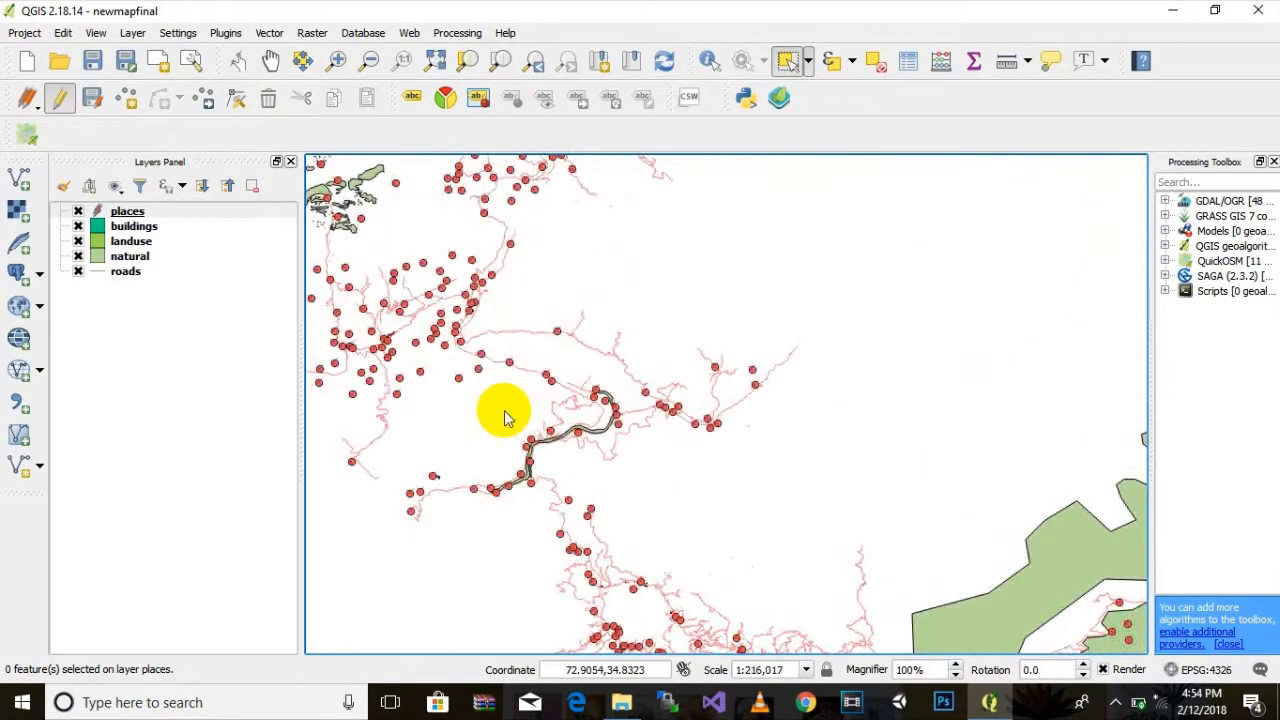
{"action": "scroll", "coordinate": [510, 432], "scroll_direction": "down", "scroll_amount": 1}
{"action": "left_click_drag", "start_coordinate": [937, 517], "coordinate": [657, 406]}
{"action": "scroll", "coordinate": [648, 395], "scroll_direction": "down", "scroll_amount": 2}
{"action": "scroll", "coordinate": [657, 428], "scroll_direction": "up", "scroll_amount": 1}
{"action": "scroll", "coordinate": [657, 406], "scroll_direction": "up", "scroll_amount": 3}
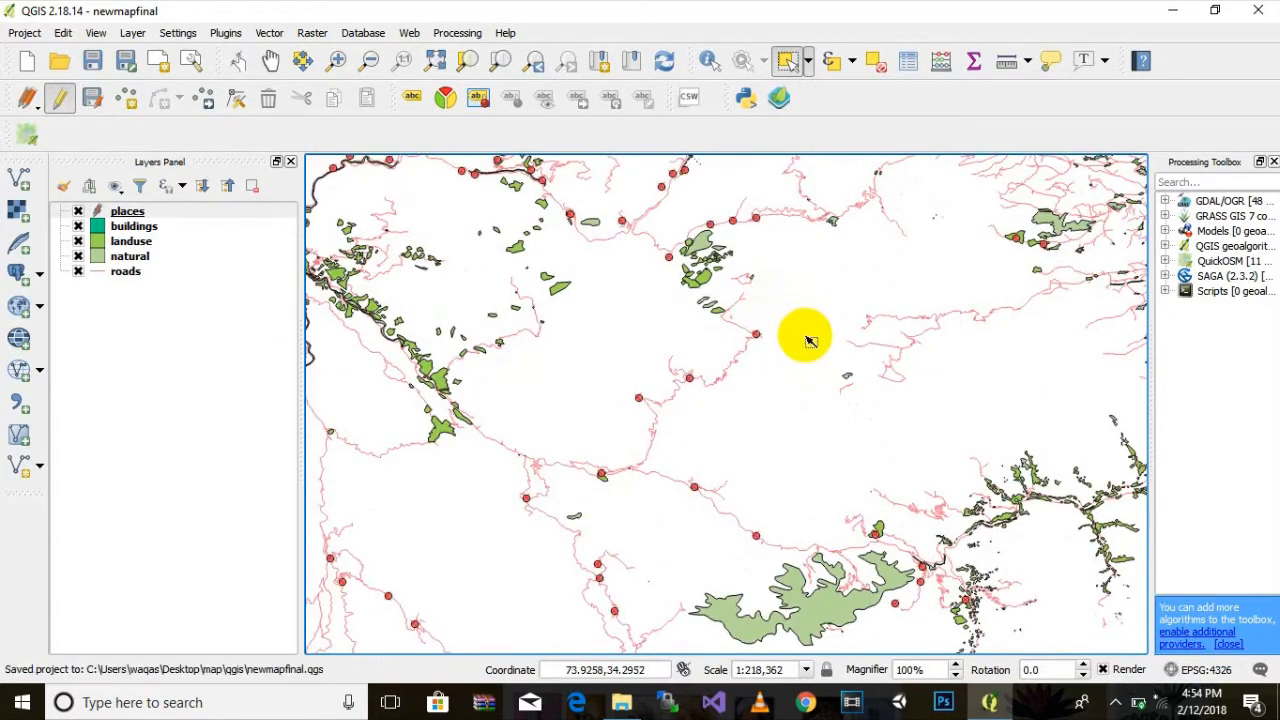
{"action": "scroll", "coordinate": [729, 349], "scroll_direction": "down", "scroll_amount": 2}
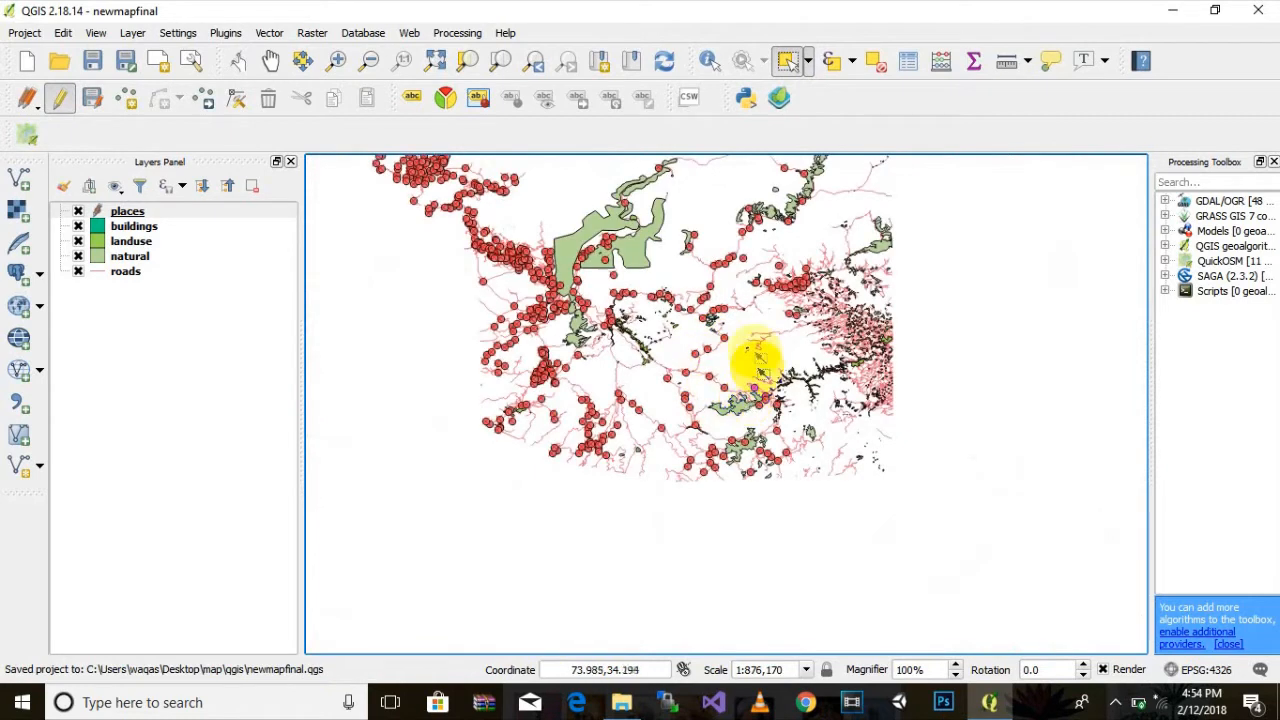
{"action": "scroll", "coordinate": [715, 541], "scroll_direction": "down", "scroll_amount": 1}
Switch to File Explorer and open the osm2pgsql-shapefiles folder inside the qgis folder
{"action": "left_click", "coordinate": [624, 703]}
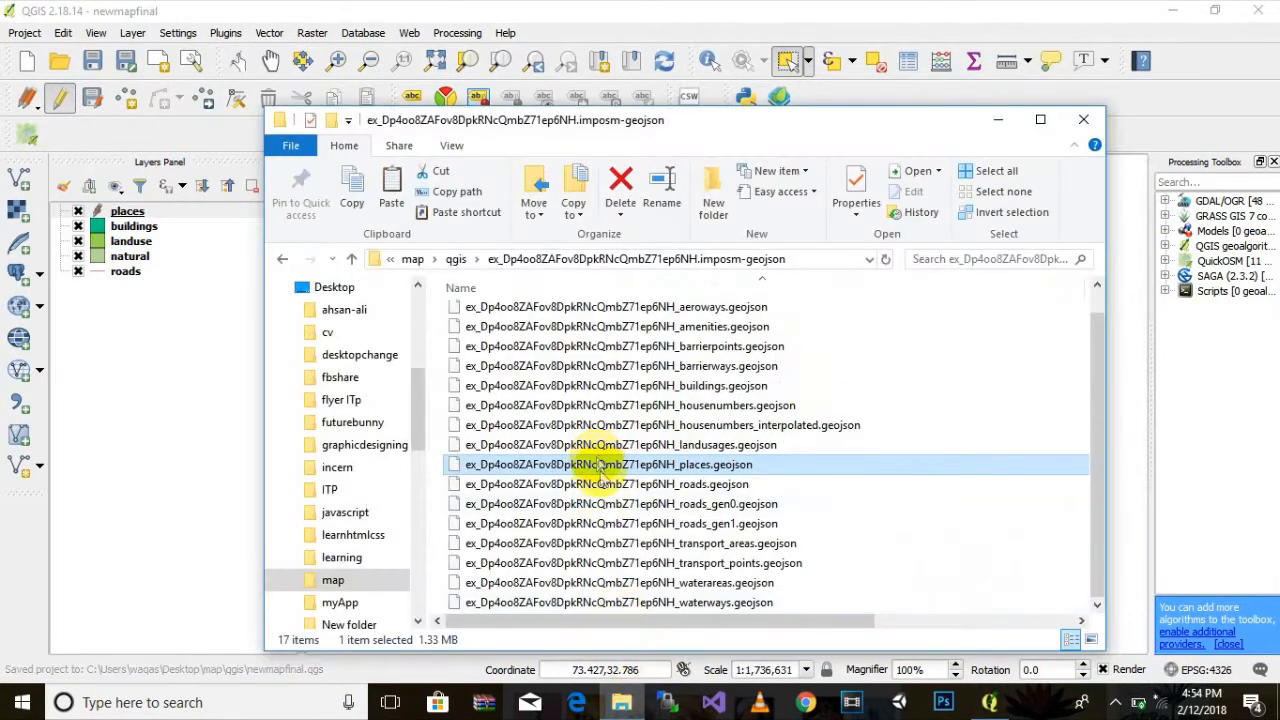
{"action": "scroll", "coordinate": [720, 475], "scroll_direction": "up", "scroll_amount": 1}
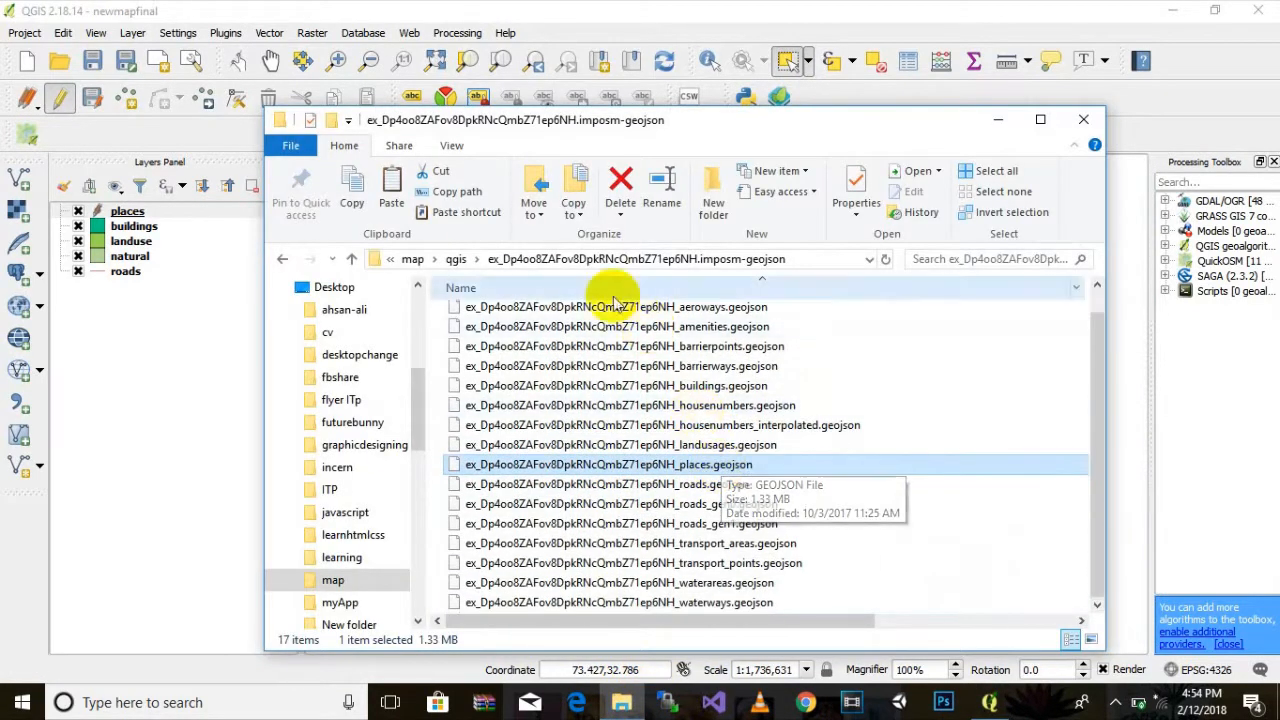
{"action": "left_click", "coordinate": [456, 259]}
{"action": "left_click", "coordinate": [565, 356]}
{"action": "double_click", "coordinate": [565, 356]}
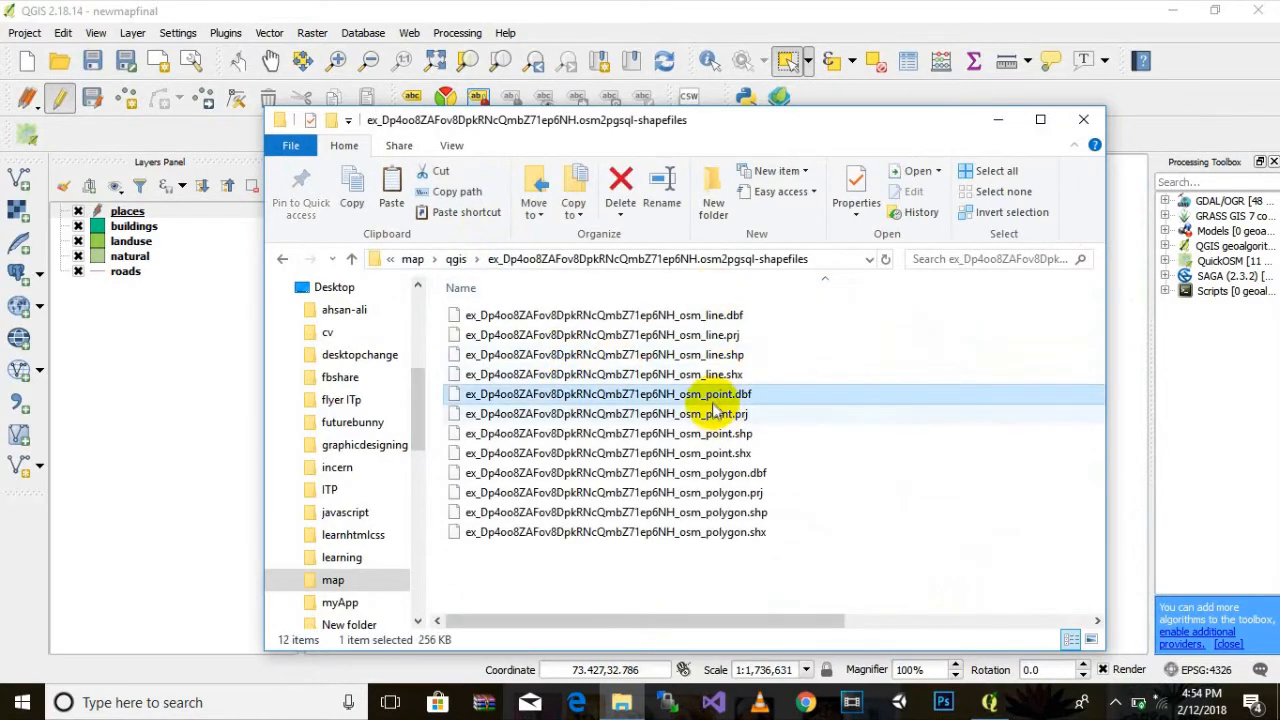
Add the osm_point shapefile to the QGIS project as a new layer above places
{"action": "left_click", "coordinate": [702, 434]}
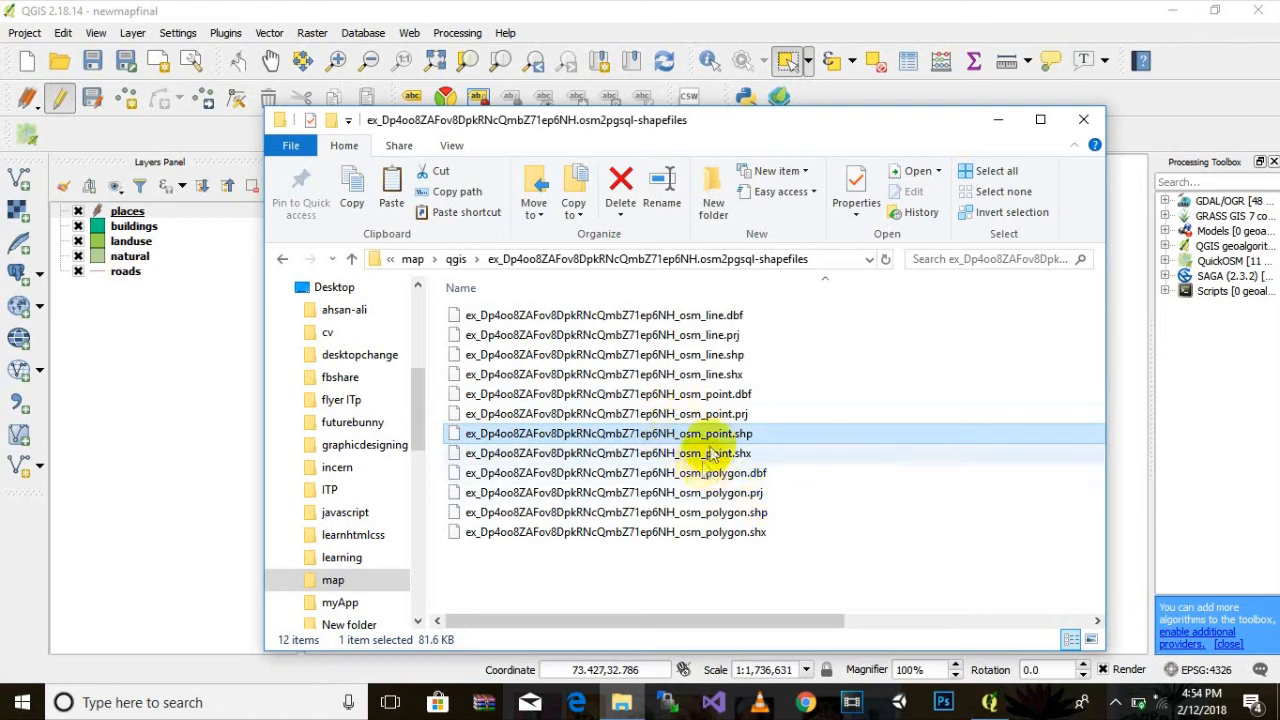
{"action": "left_click", "coordinate": [680, 454]}
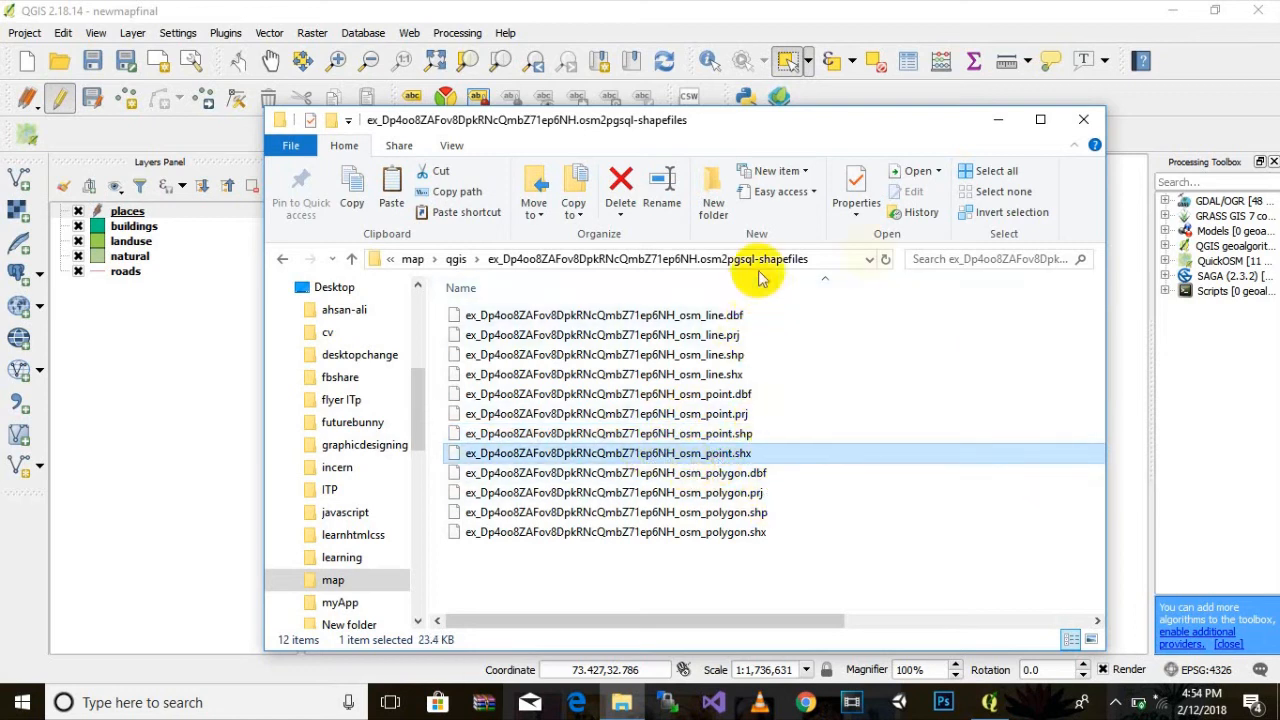
{"action": "left_click_drag", "start_coordinate": [807, 631], "coordinate": [1090, 618]}
{"action": "mouse_move", "coordinate": [790, 455]}
{"action": "left_mouse_down"}
{"action": "mouse_move", "coordinate": [80, 350]}
{"action": "mouse_move", "coordinate": [114, 314]}
{"action": "left_mouse_up"}
{"action": "left_click", "coordinate": [149, 317]}
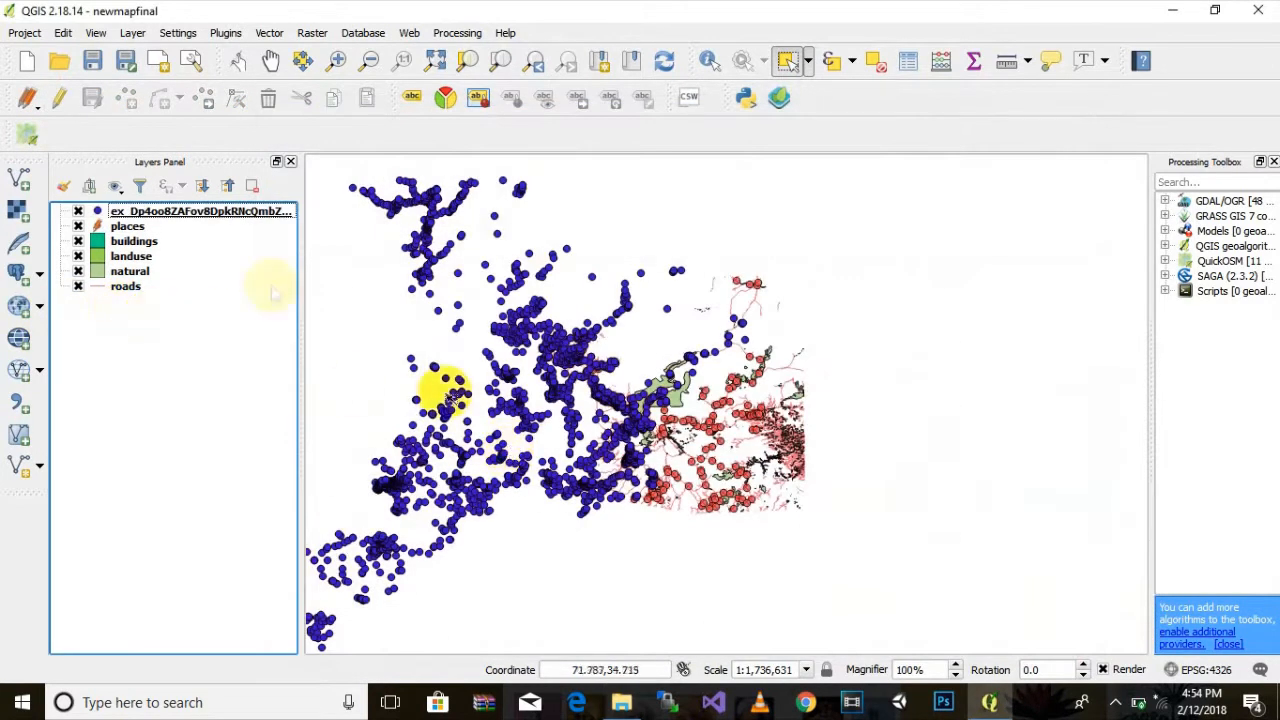
Examine how the new OSM point layer covers the roads, buildings and surrounding area
{"action": "scroll", "coordinate": [595, 450], "scroll_direction": "up", "scroll_amount": 3}
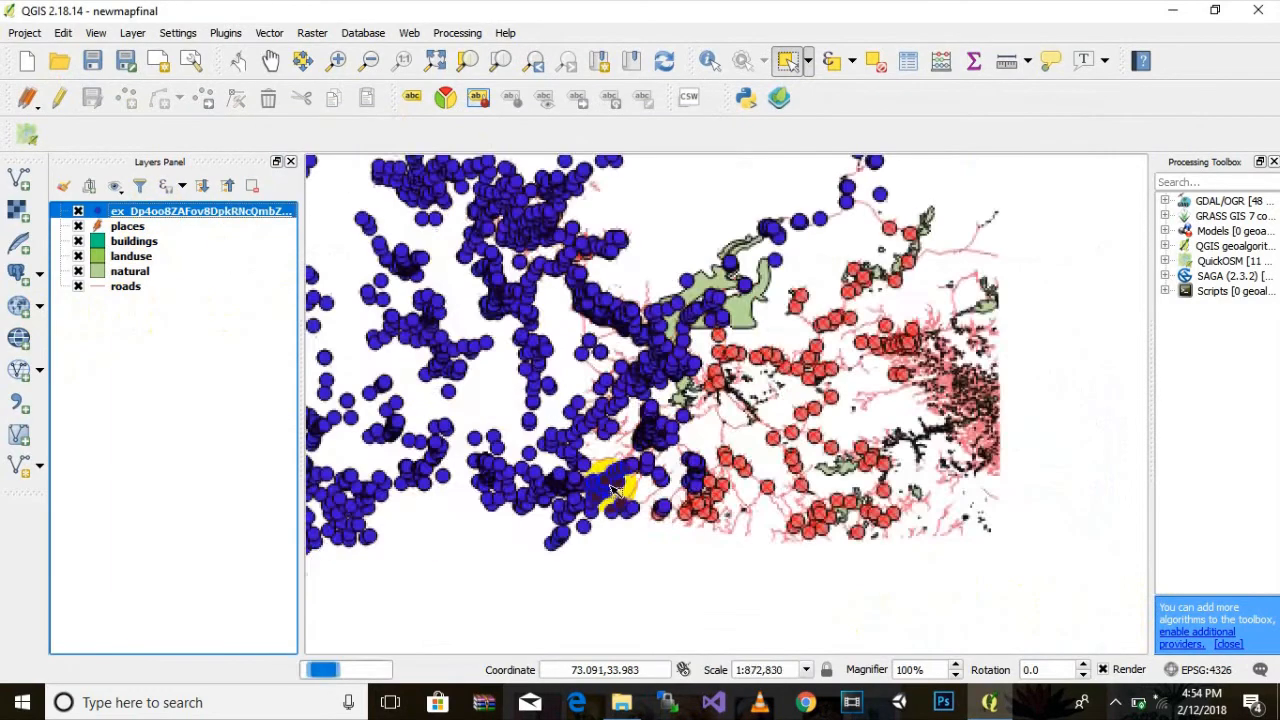
{"action": "scroll", "coordinate": [703, 415], "scroll_direction": "up", "scroll_amount": 10}
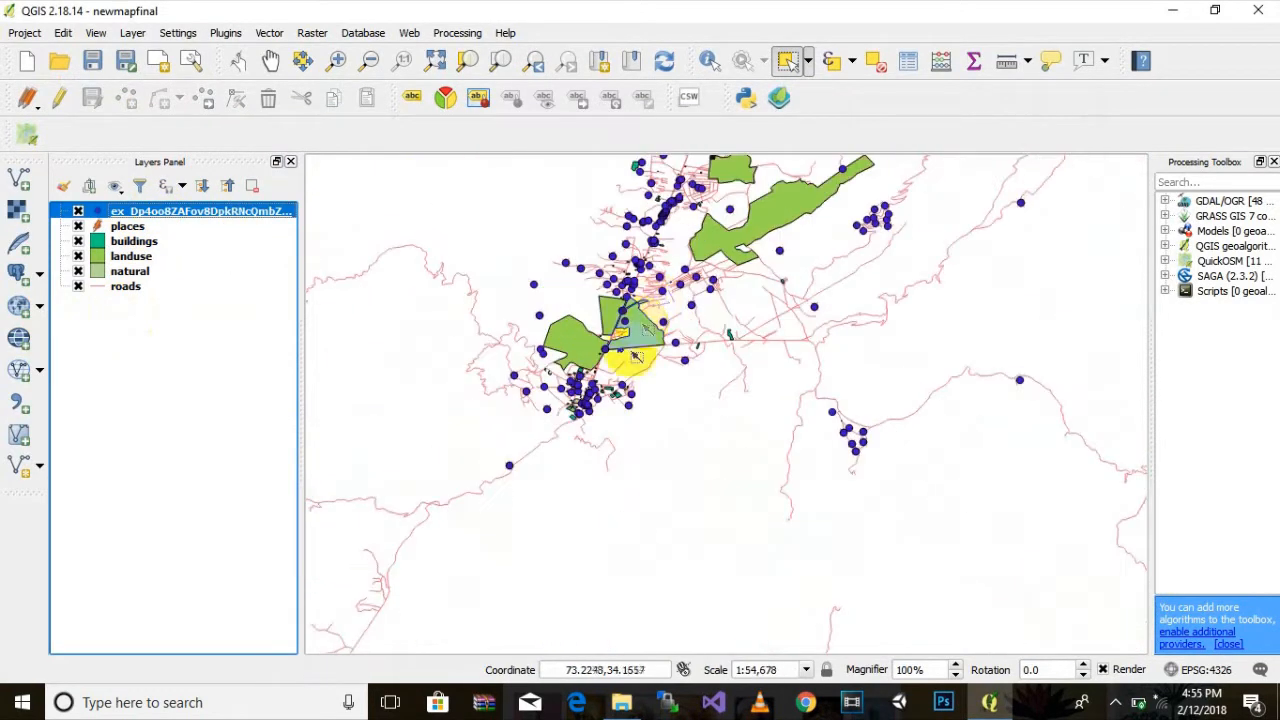
{"action": "scroll", "coordinate": [620, 512], "scroll_direction": "down", "scroll_amount": 5}
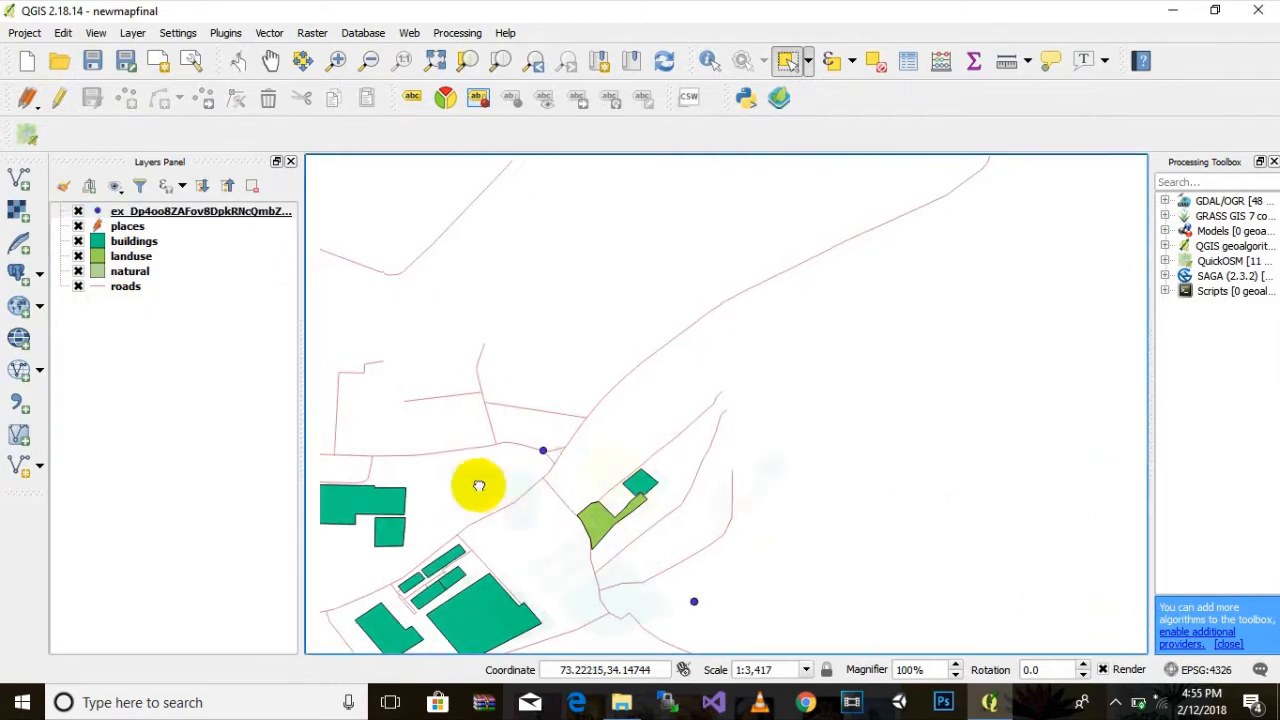
{"action": "scroll", "coordinate": [710, 458], "scroll_direction": "down", "scroll_amount": 1}
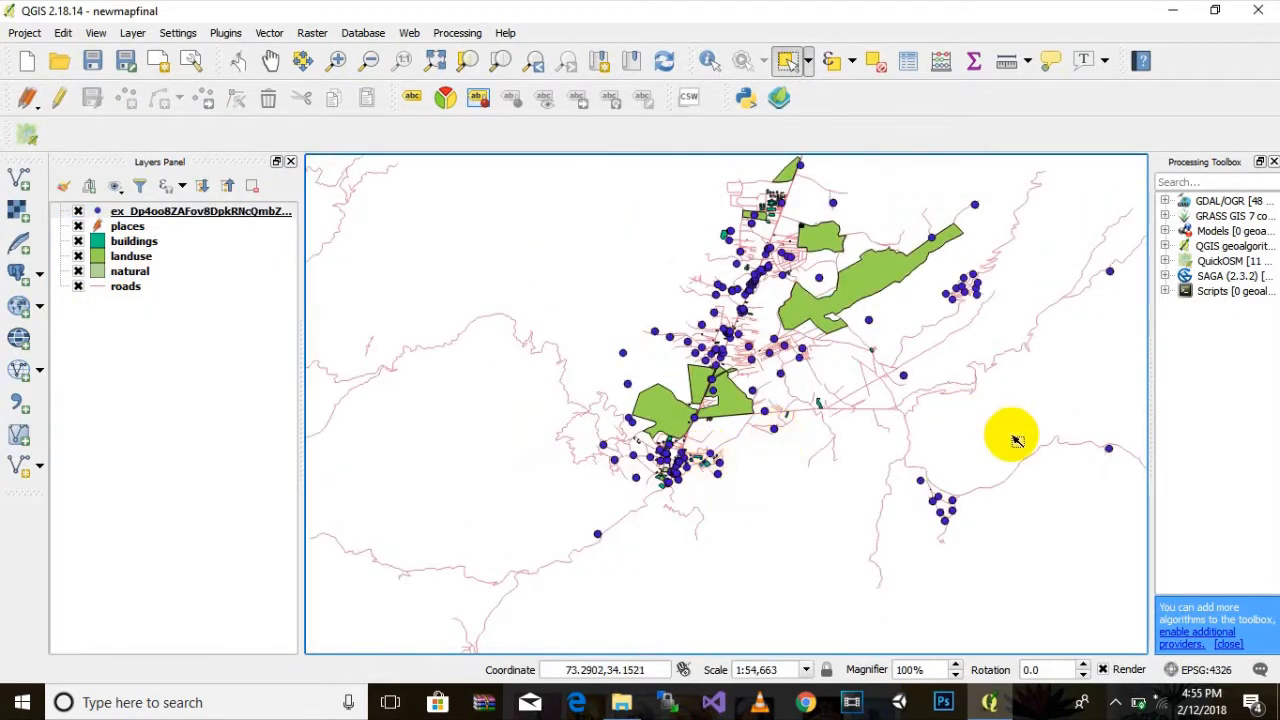
{"action": "scroll", "coordinate": [1014, 449], "scroll_direction": "down", "scroll_amount": 3}
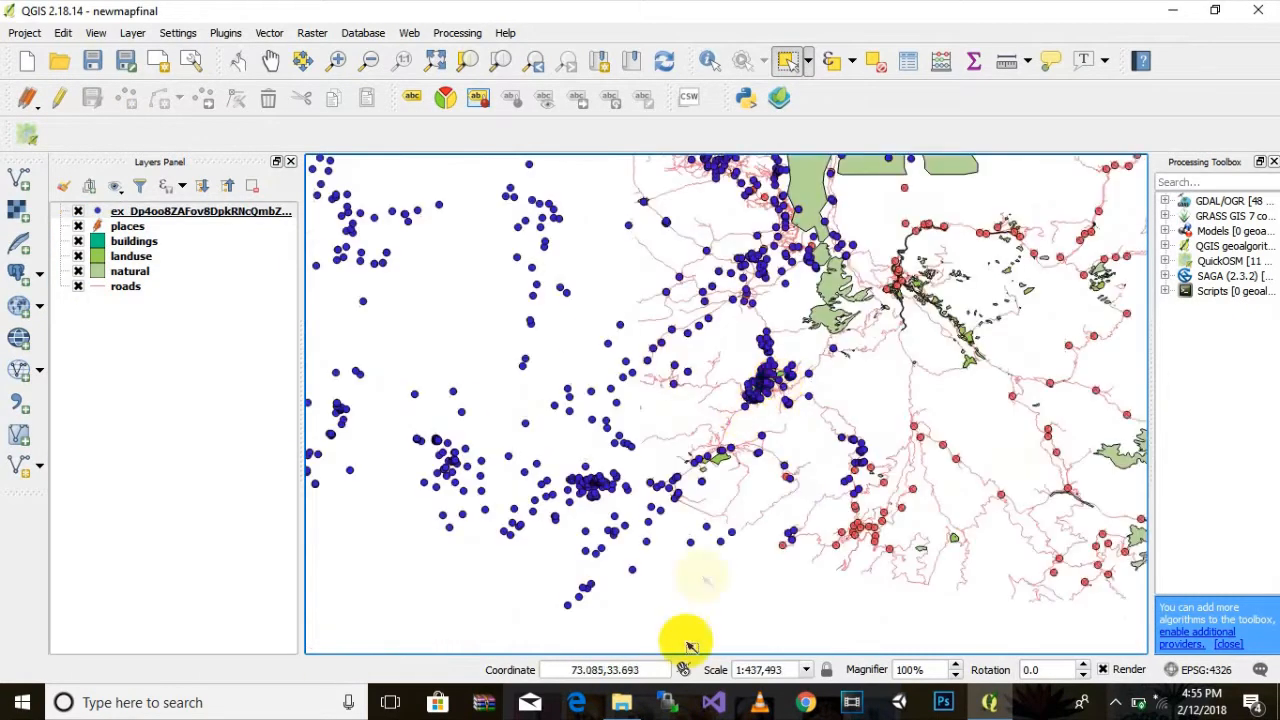
{"action": "left_click_drag", "start_coordinate": [722, 523], "coordinate": [881, 388]}
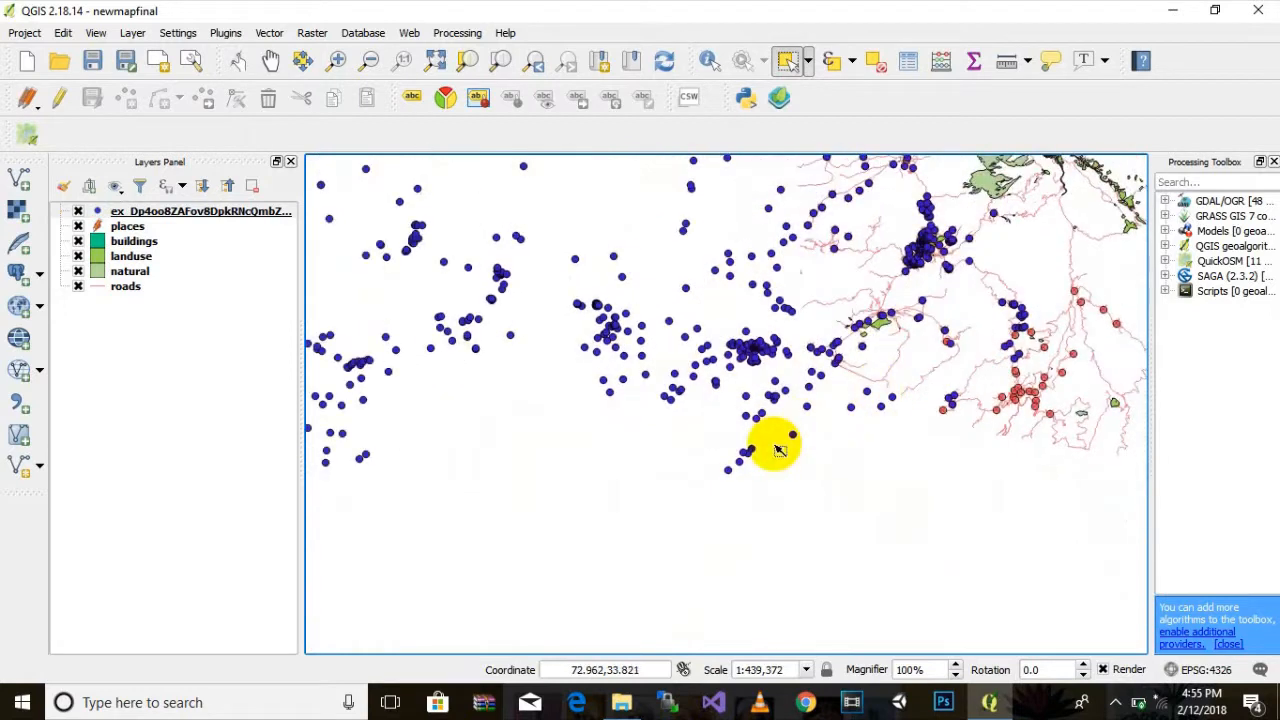
{"action": "scroll", "coordinate": [777, 445], "scroll_direction": "down", "scroll_amount": 2}
{"action": "left_click_drag", "start_coordinate": [612, 531], "coordinate": [689, 366]}
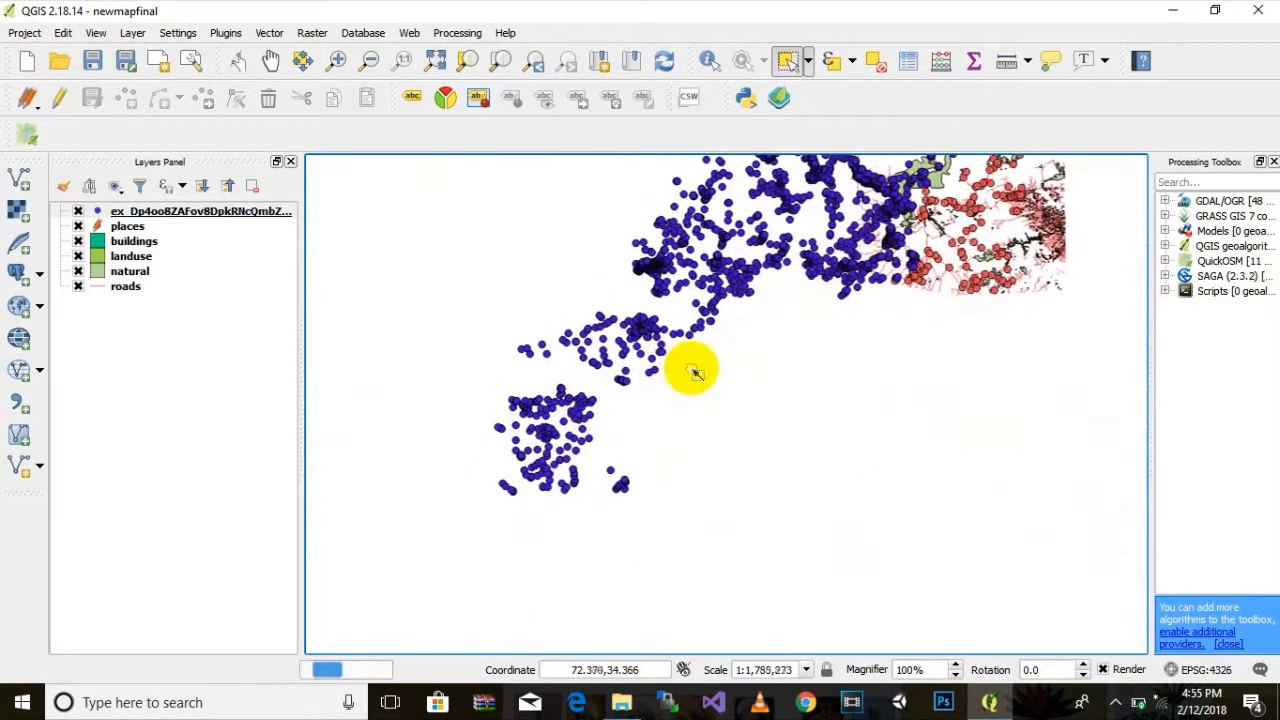
Start editing the osm_point layer and delete its block of points far southwest of the road network
{"action": "left_click", "coordinate": [153, 214]}
{"action": "left_click", "coordinate": [59, 97]}
{"action": "left_click_drag", "start_coordinate": [422, 286], "coordinate": [657, 646]}
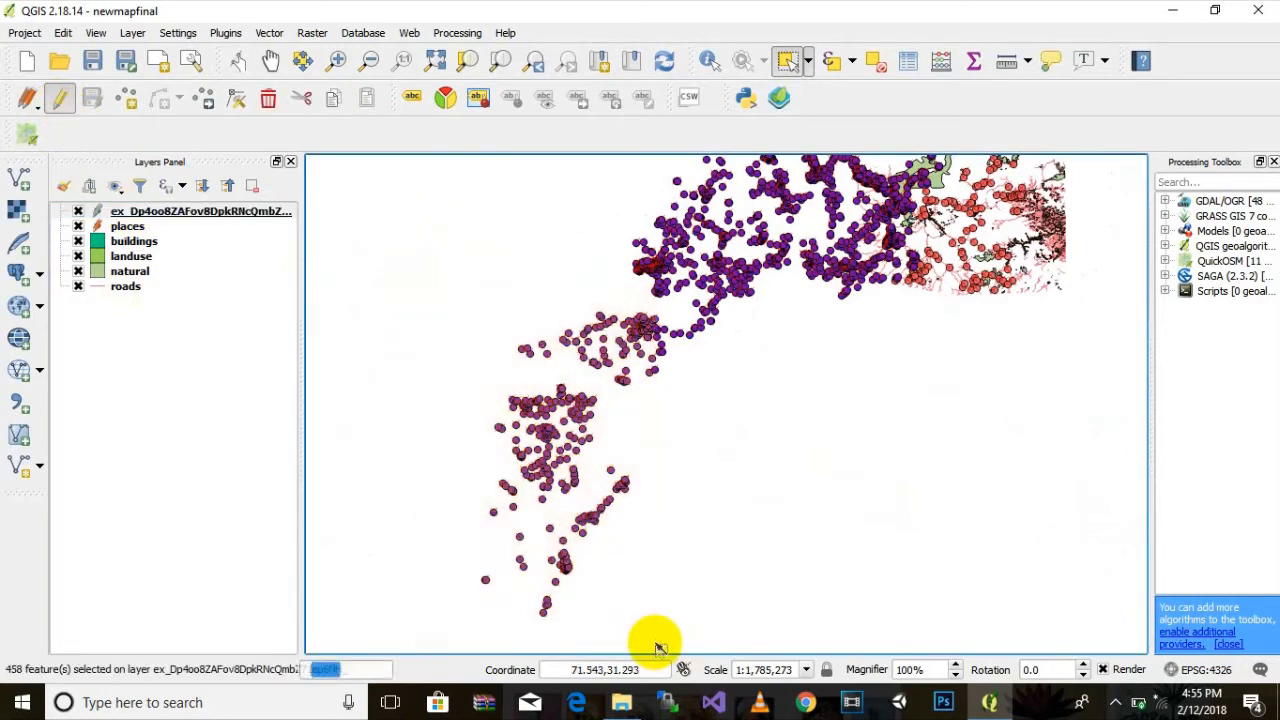
{"action": "key", "text": "Delete"}
Delete the large blocks of osm_point points west of the road network
{"action": "left_click_drag", "start_coordinate": [492, 240], "coordinate": [757, 543]}
{"action": "key", "text": "Delete"}
{"action": "left_click_drag", "start_coordinate": [450, 238], "coordinate": [757, 548]}
{"action": "key", "text": "Delete"}
Delete the osm_point points northwest and north of the road network
{"action": "left_click_drag", "start_coordinate": [685, 423], "coordinate": [660, 603]}
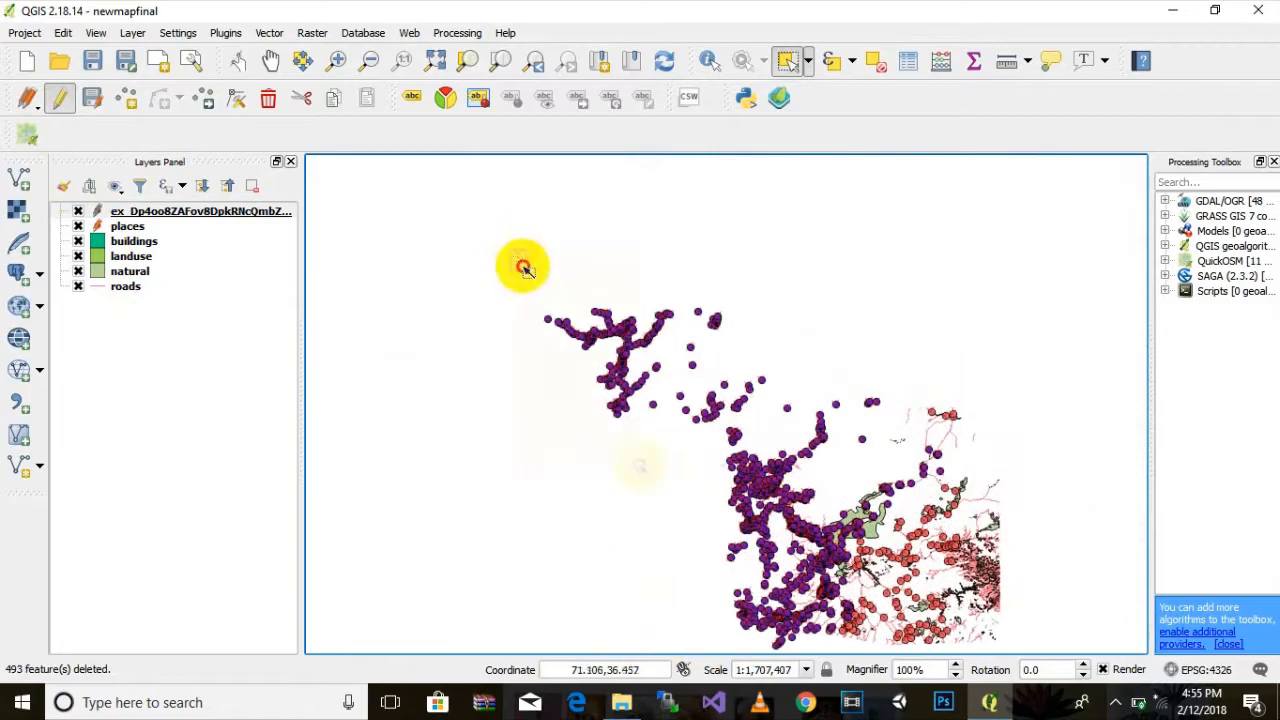
{"action": "left_click_drag", "start_coordinate": [523, 266], "coordinate": [699, 571]}
{"action": "key", "text": "Delete"}
{"action": "key", "text": "Delete"}
{"action": "left_click_drag", "start_coordinate": [510, 266], "coordinate": [814, 454]}
{"action": "key", "text": "Delete"}
{"action": "left_click_drag", "start_coordinate": [677, 333], "coordinate": [884, 452]}
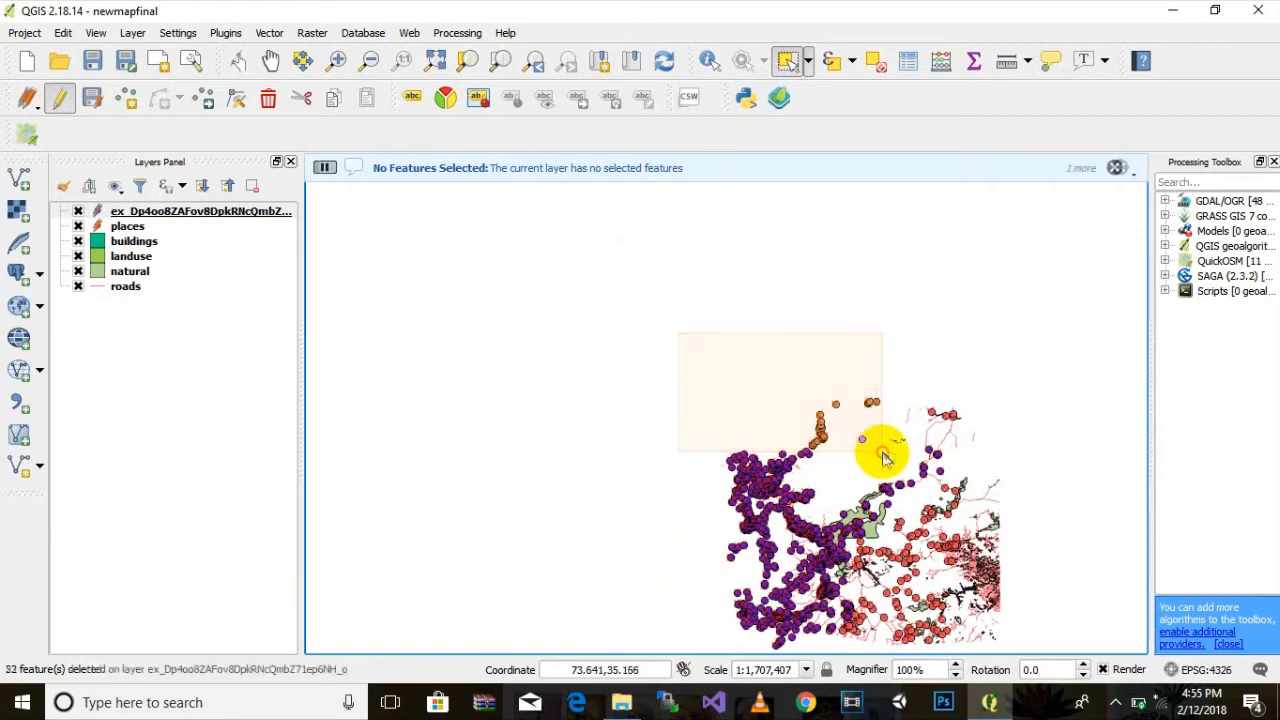
{"action": "key", "text": "Delete"}
{"action": "scroll", "coordinate": [748, 456], "scroll_direction": "up", "scroll_amount": 2}
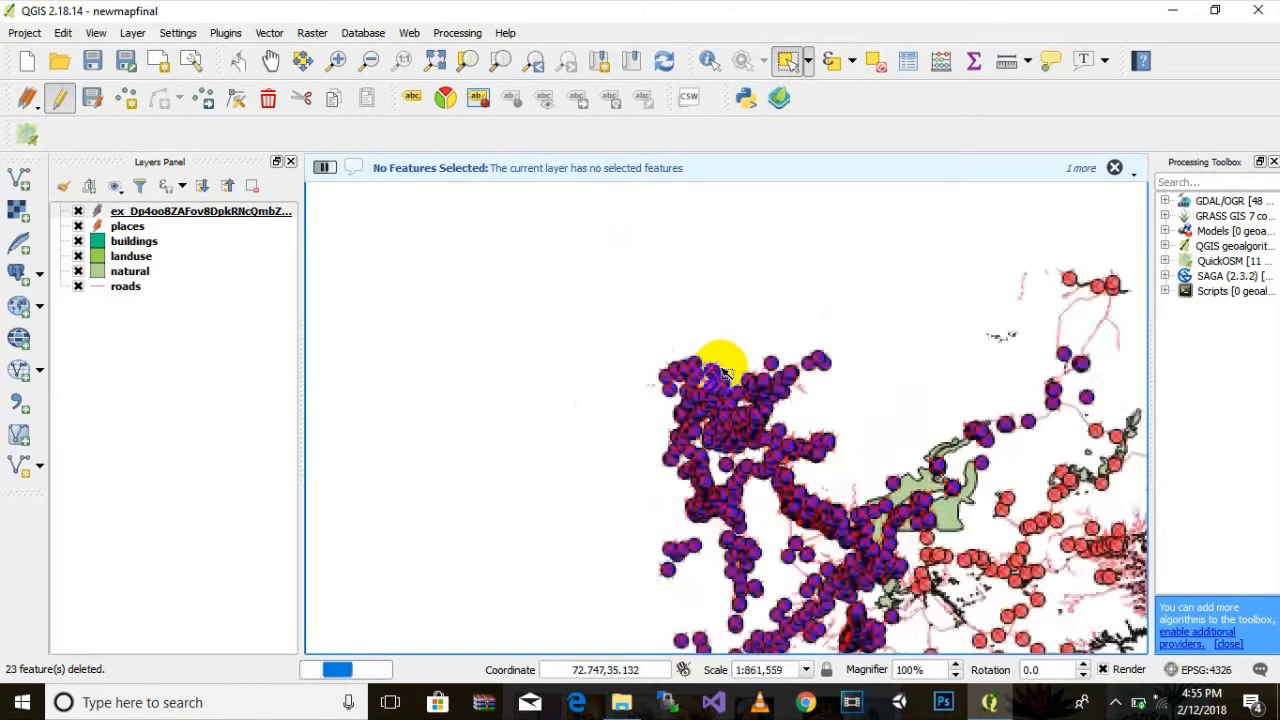
Delete the osm_point points along the northern edge, above the northwestern road cluster
{"action": "left_click_drag", "start_coordinate": [955, 316], "coordinate": [640, 408]}
{"action": "key", "text": "Delete"}
{"action": "scroll", "coordinate": [634, 449], "scroll_direction": "up", "scroll_amount": 1}
{"action": "key", "text": "Delete"}
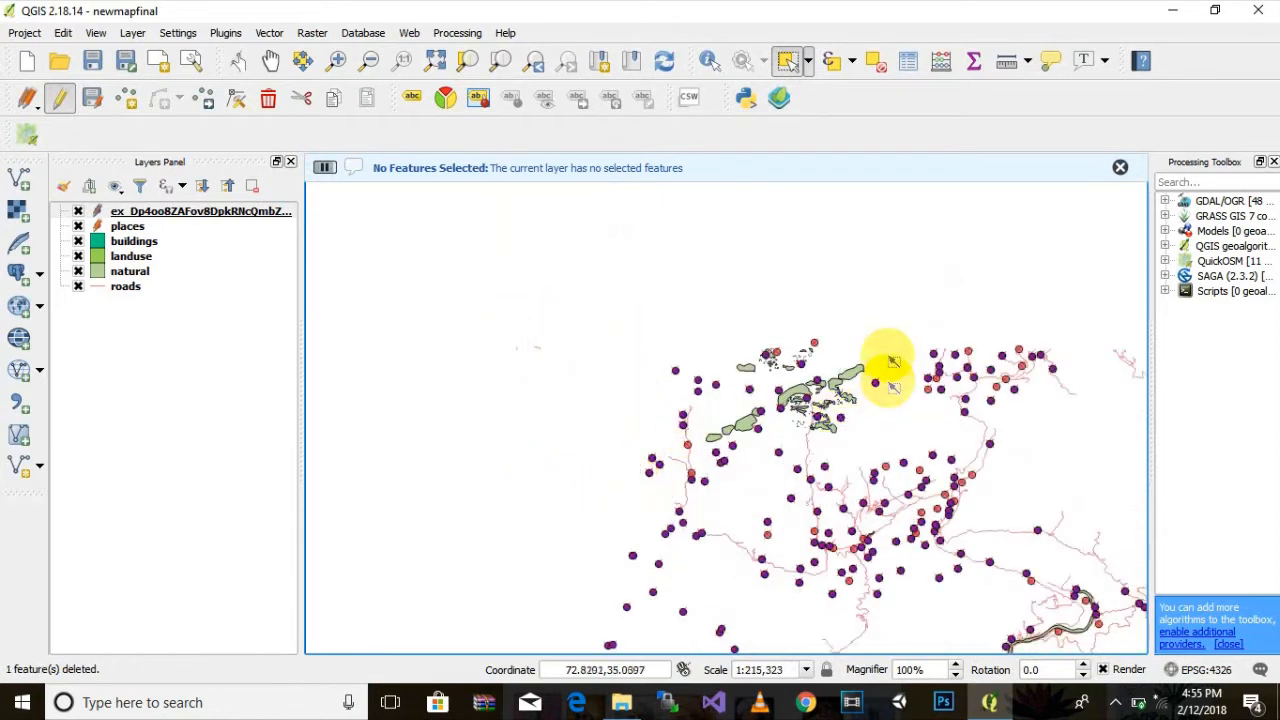
Delete the stray osm_point points just west of the northwestern roads, beside the natural areas and the westernmost road
{"action": "left_click_drag", "start_coordinate": [708, 352], "coordinate": [608, 405]}
{"action": "key", "text": "Delete"}
{"action": "left_click", "coordinate": [722, 383]}
{"action": "key", "text": "Delete"}
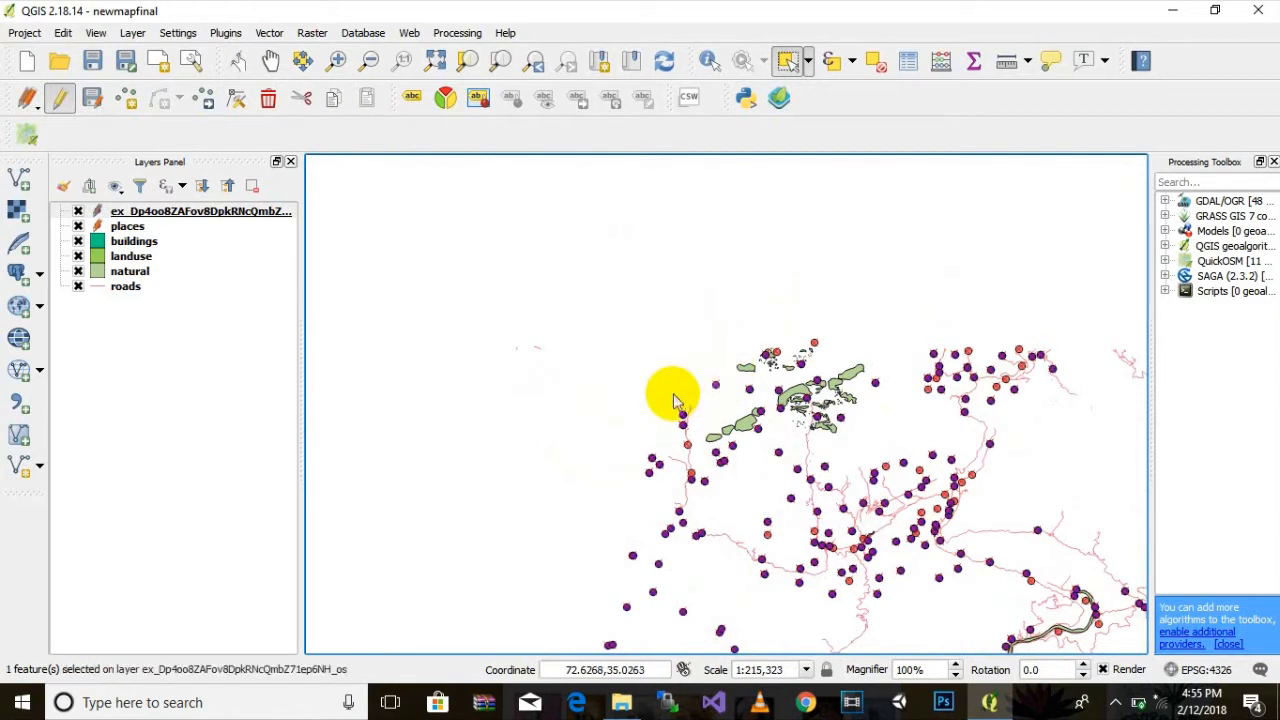
{"action": "left_click_drag", "start_coordinate": [566, 445], "coordinate": [662, 528]}
{"action": "key", "text": "Delete"}
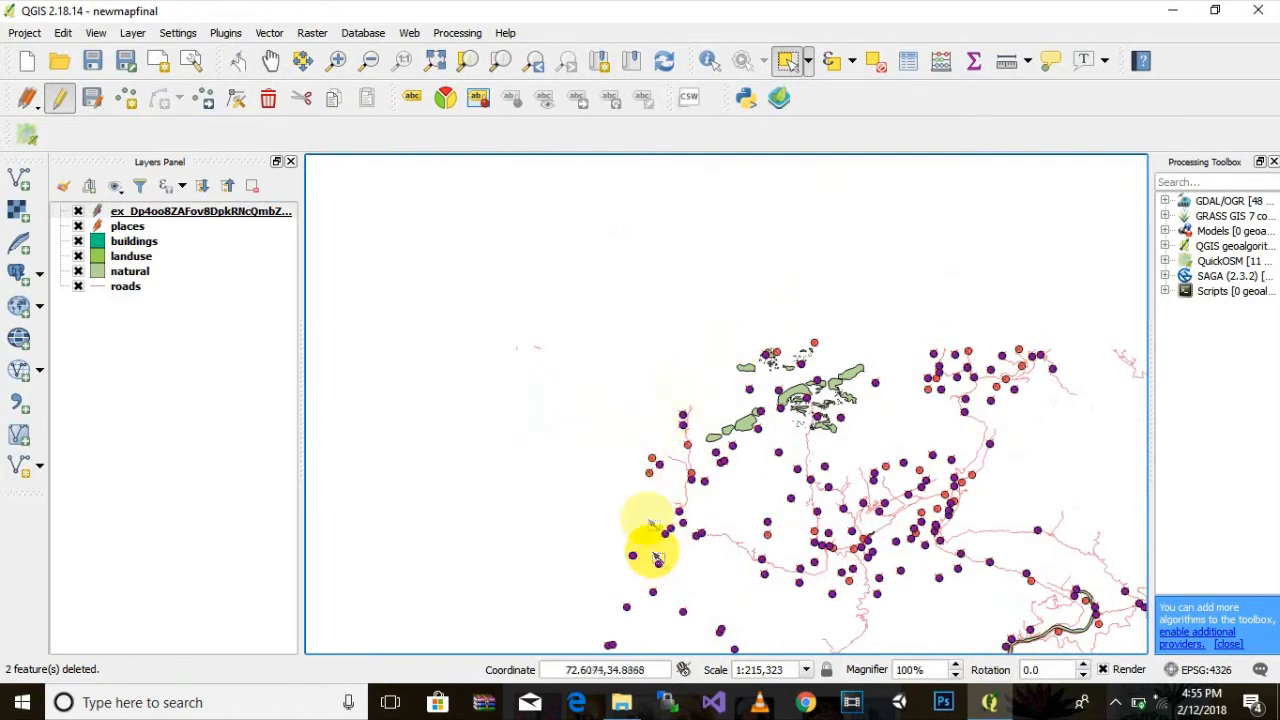
{"action": "key", "text": "Delete"}
{"action": "left_click_drag", "start_coordinate": [618, 444], "coordinate": [676, 514]}
{"action": "key", "text": "Delete"}
{"action": "left_click_drag", "start_coordinate": [617, 434], "coordinate": [664, 505]}
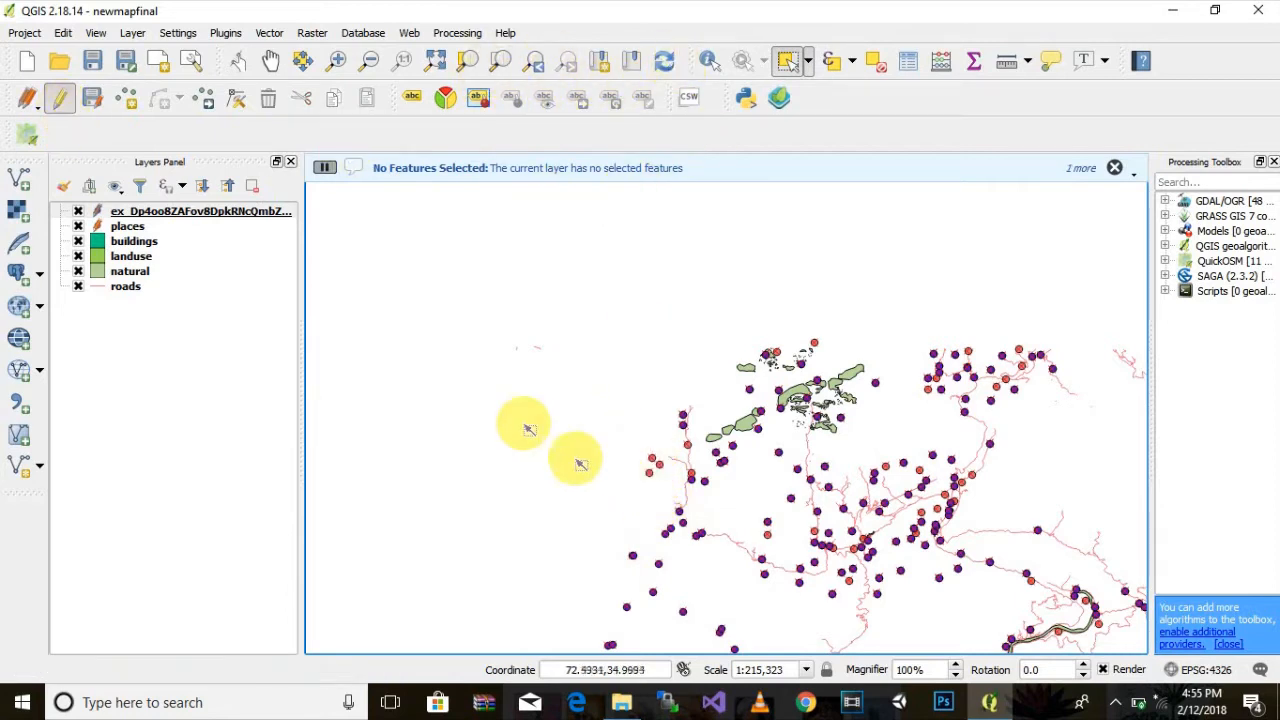
Delete the osm_point points southwest of the northwestern road cluster
{"action": "scroll", "coordinate": [588, 470], "scroll_direction": "down", "scroll_amount": 1}
{"action": "left_click_drag", "start_coordinate": [657, 614], "coordinate": [663, 446]}
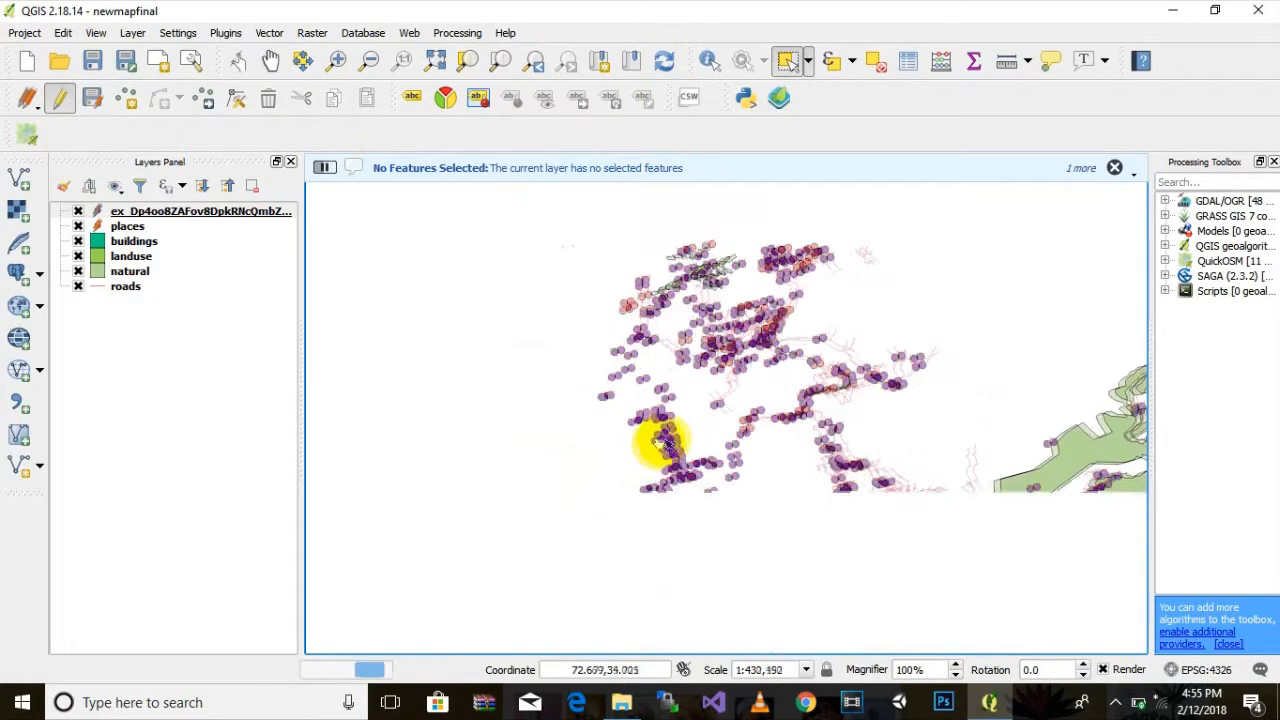
{"action": "scroll", "coordinate": [587, 370], "scroll_direction": "up", "scroll_amount": 1}
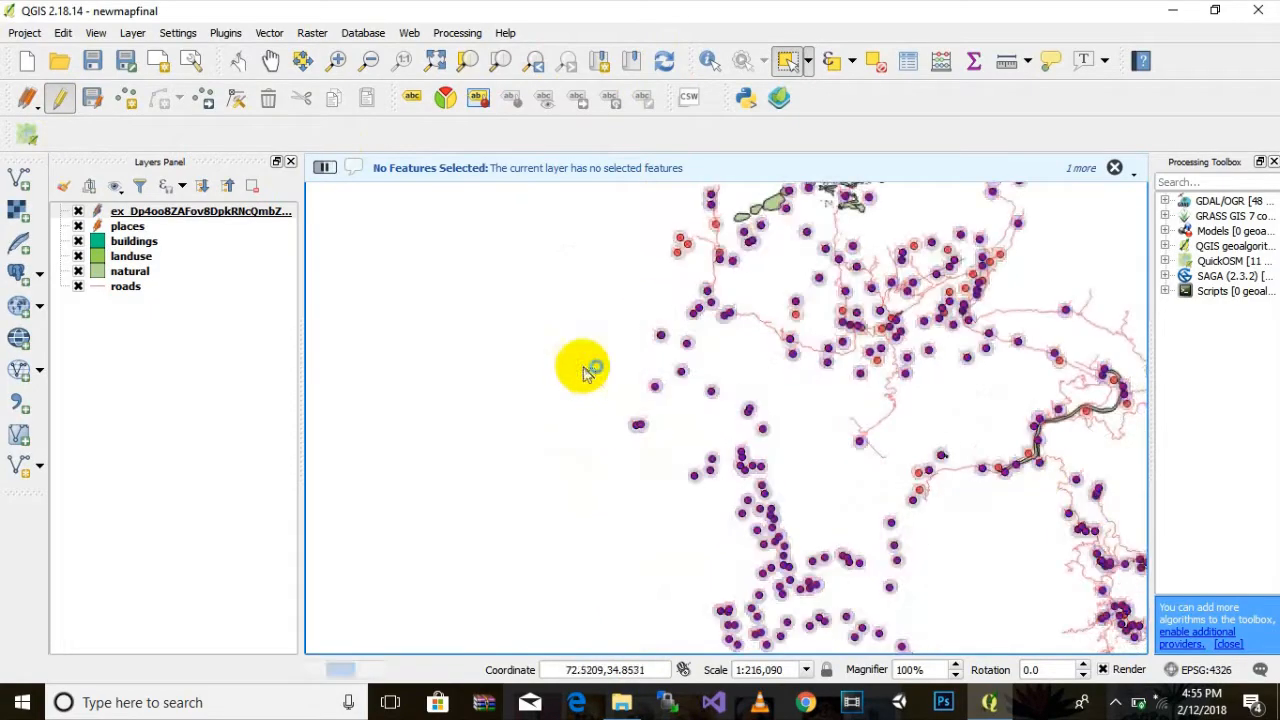
{"action": "left_click_drag", "start_coordinate": [617, 306], "coordinate": [701, 423]}
{"action": "key", "text": "Delete"}
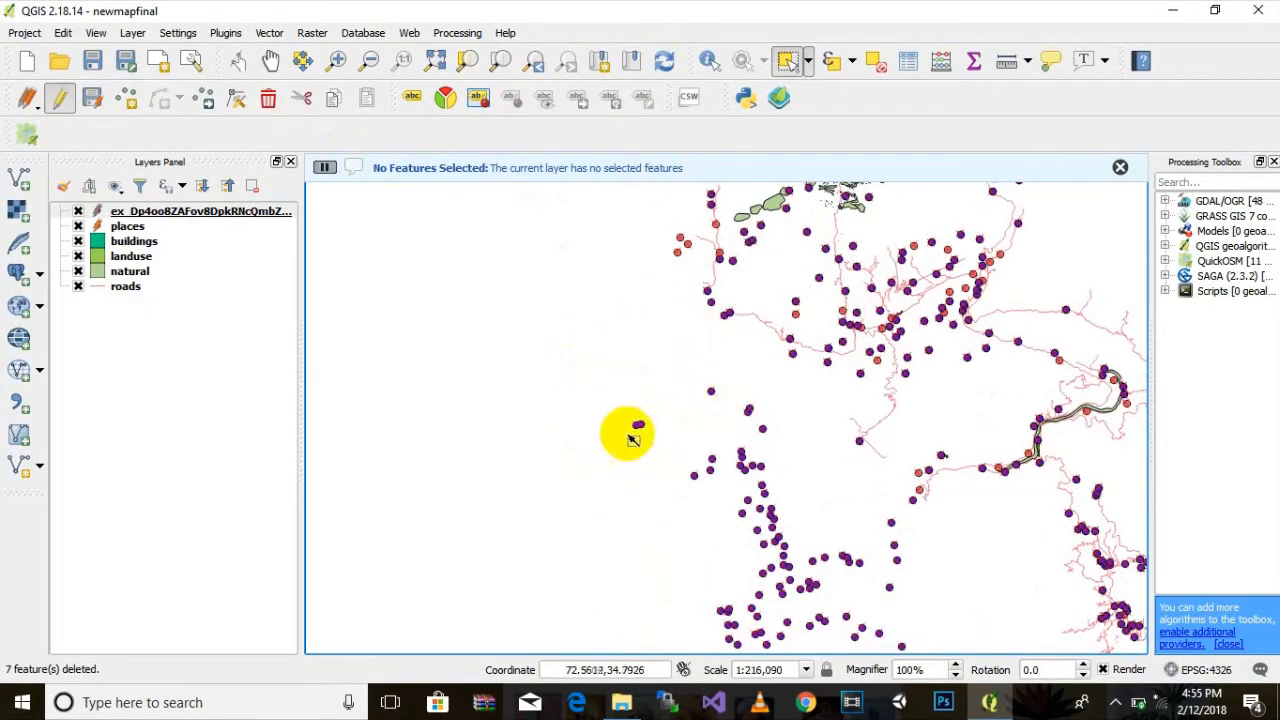
{"action": "left_click_drag", "start_coordinate": [578, 368], "coordinate": [655, 447]}
{"action": "key", "text": "Delete"}
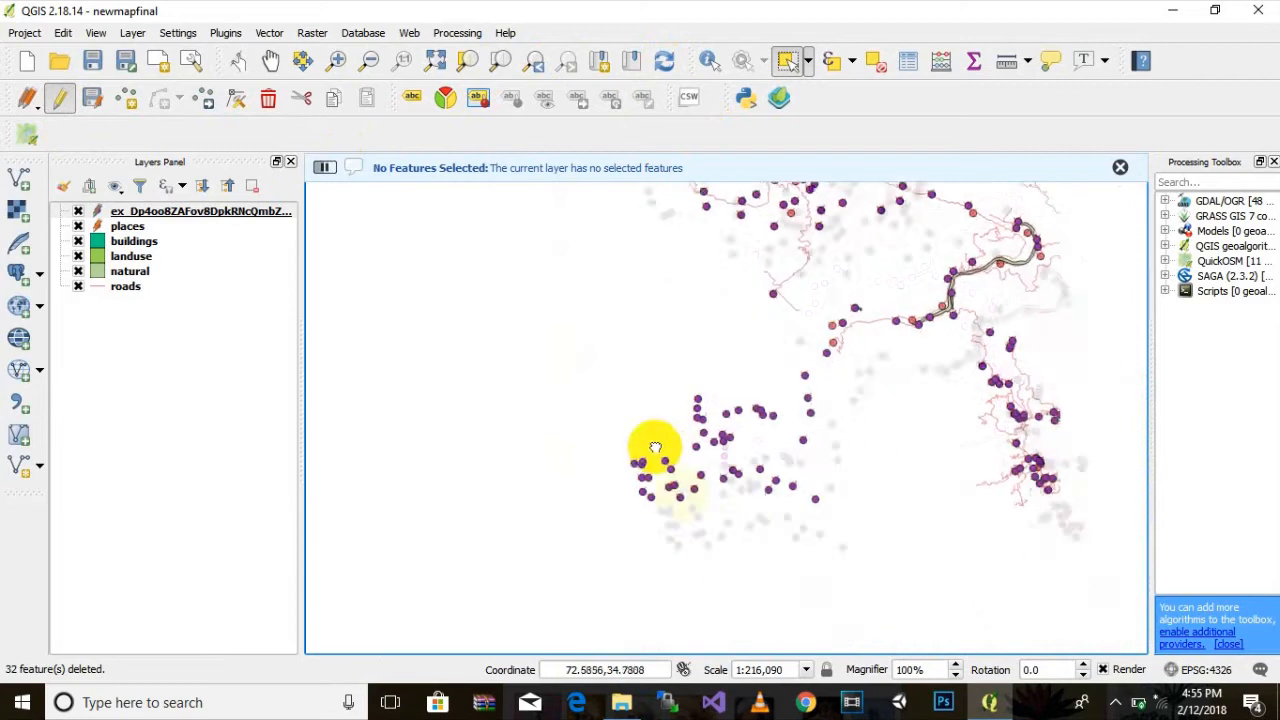
Delete the blocks of osm_point points in the empty area west of the central road network
{"action": "left_click_drag", "start_coordinate": [531, 285], "coordinate": [820, 569]}
{"action": "key", "text": "Delete"}
{"action": "mouse_move", "coordinate": [808, 620]}
{"action": "left_mouse_down"}
{"action": "mouse_move", "coordinate": [784, 584]}
{"action": "mouse_move", "coordinate": [780, 366]}
{"action": "left_mouse_up"}
{"action": "left_click_drag", "start_coordinate": [417, 257], "coordinate": [858, 668]}
{"action": "key", "text": "Delete"}
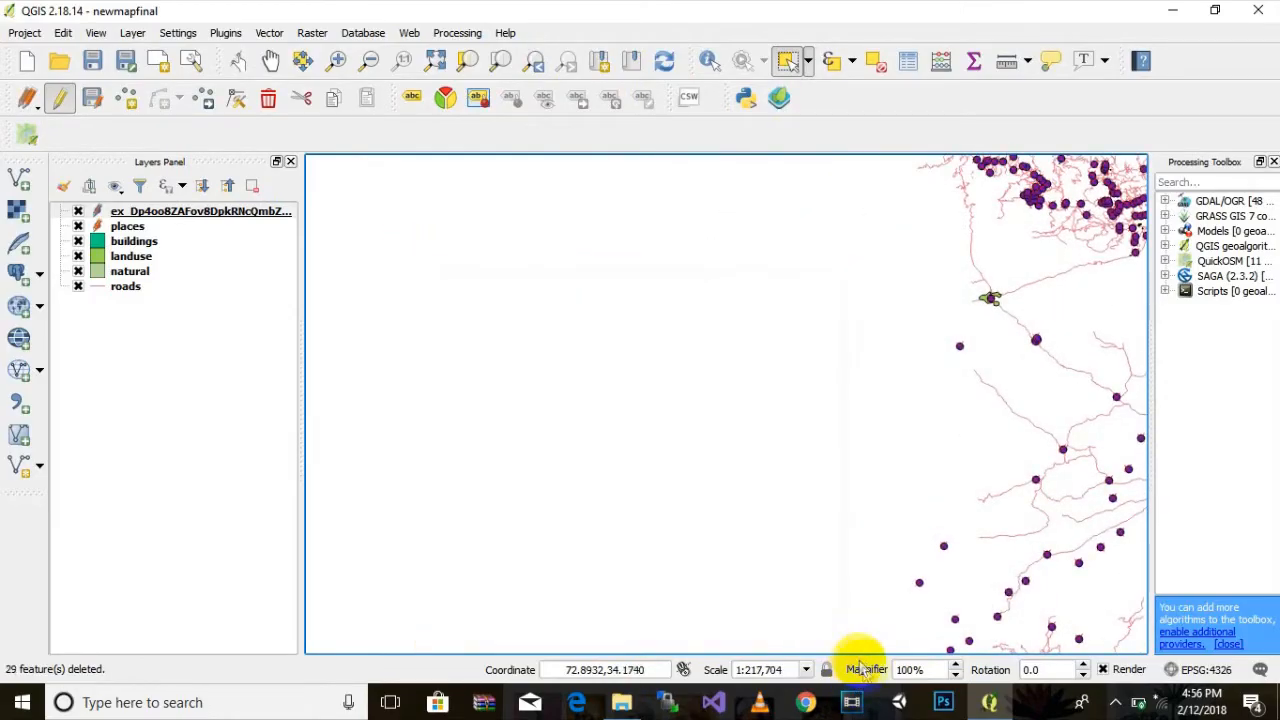
Delete the osm_point points beyond the western edge of the southern road network
{"action": "scroll", "coordinate": [711, 466], "scroll_direction": "down", "scroll_amount": 2}
{"action": "left_click_drag", "start_coordinate": [561, 260], "coordinate": [760, 528]}
{"action": "key", "text": "Delete"}
{"action": "scroll", "coordinate": [787, 507], "scroll_direction": "up", "scroll_amount": 1}
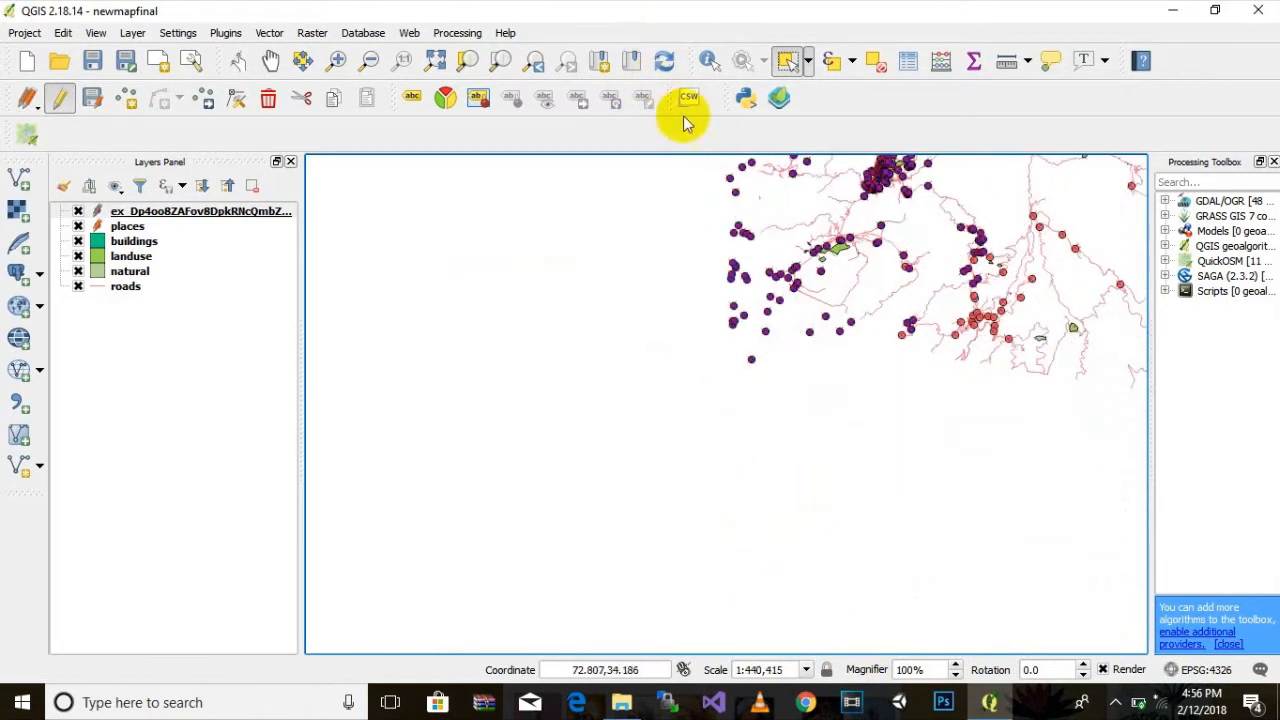
{"action": "left_click_drag", "start_coordinate": [694, 168], "coordinate": [768, 482]}
{"action": "key", "text": "Delete"}
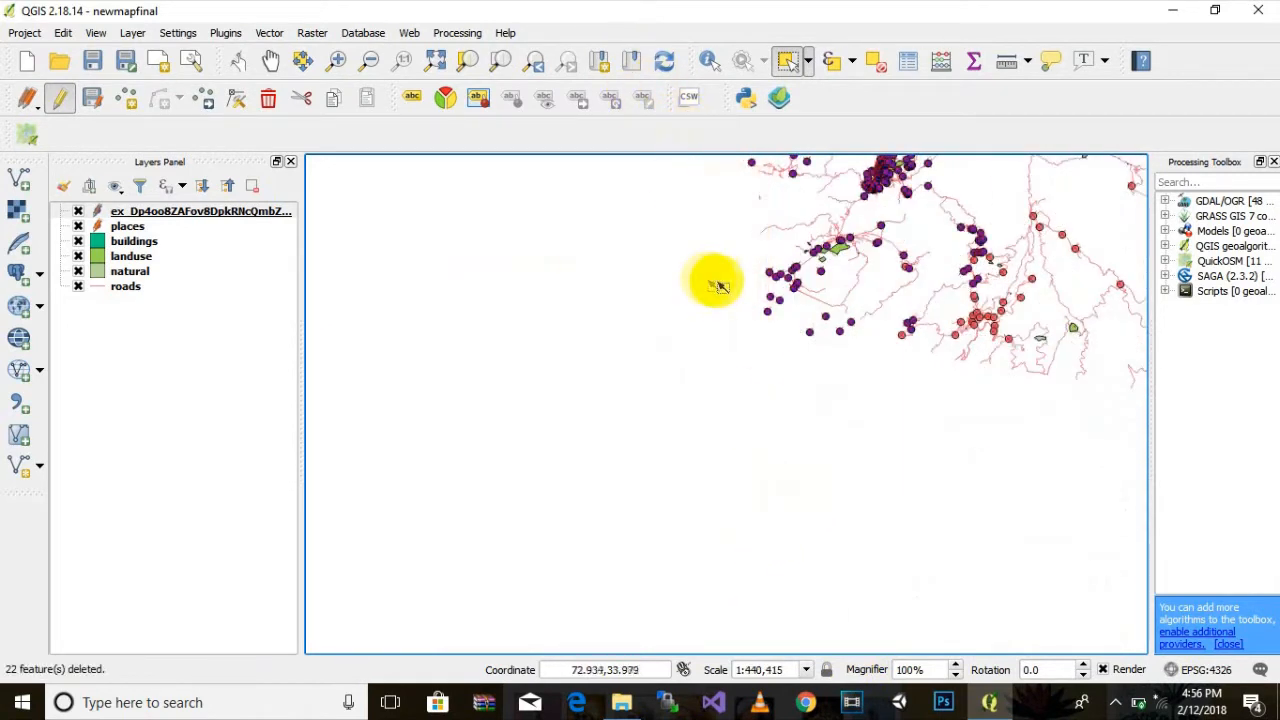
Delete the excess osm_point points around the road ends at the network's southwestern corner
{"action": "left_click_drag", "start_coordinate": [767, 338], "coordinate": [735, 495]}
{"action": "left_click_drag", "start_coordinate": [657, 259], "coordinate": [771, 381]}
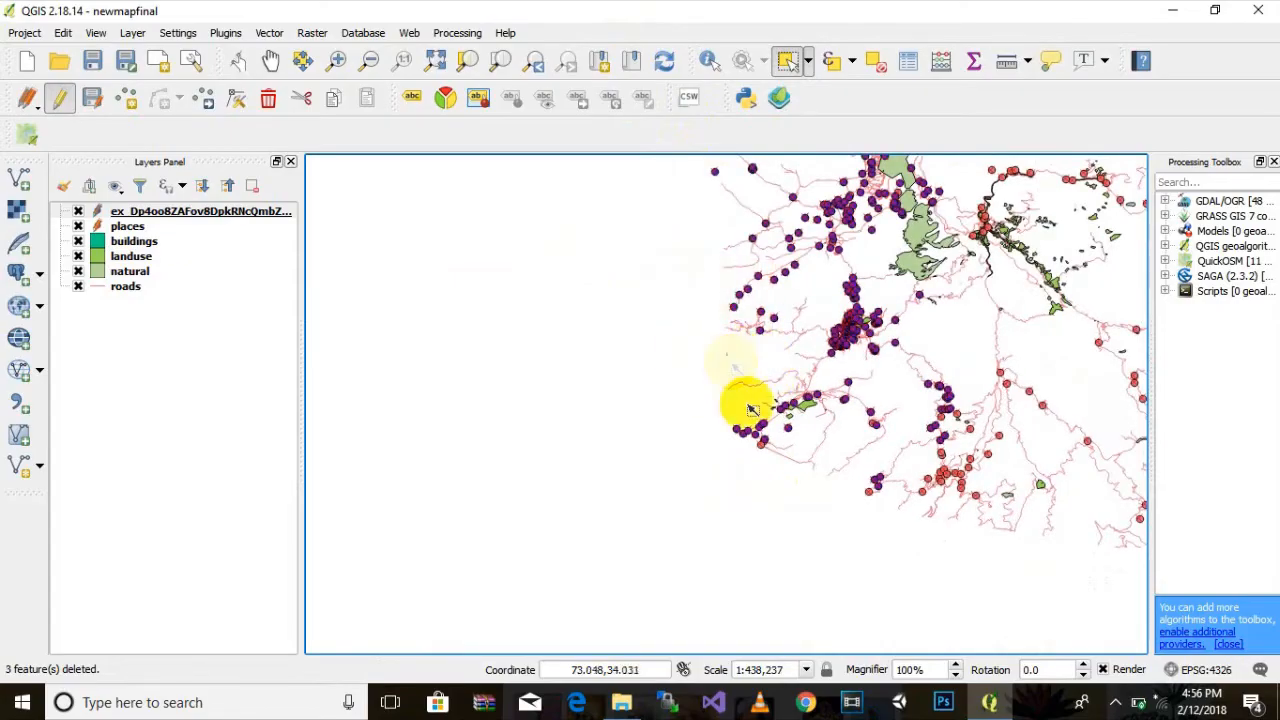
{"action": "left_click_drag", "start_coordinate": [777, 463], "coordinate": [776, 463]}
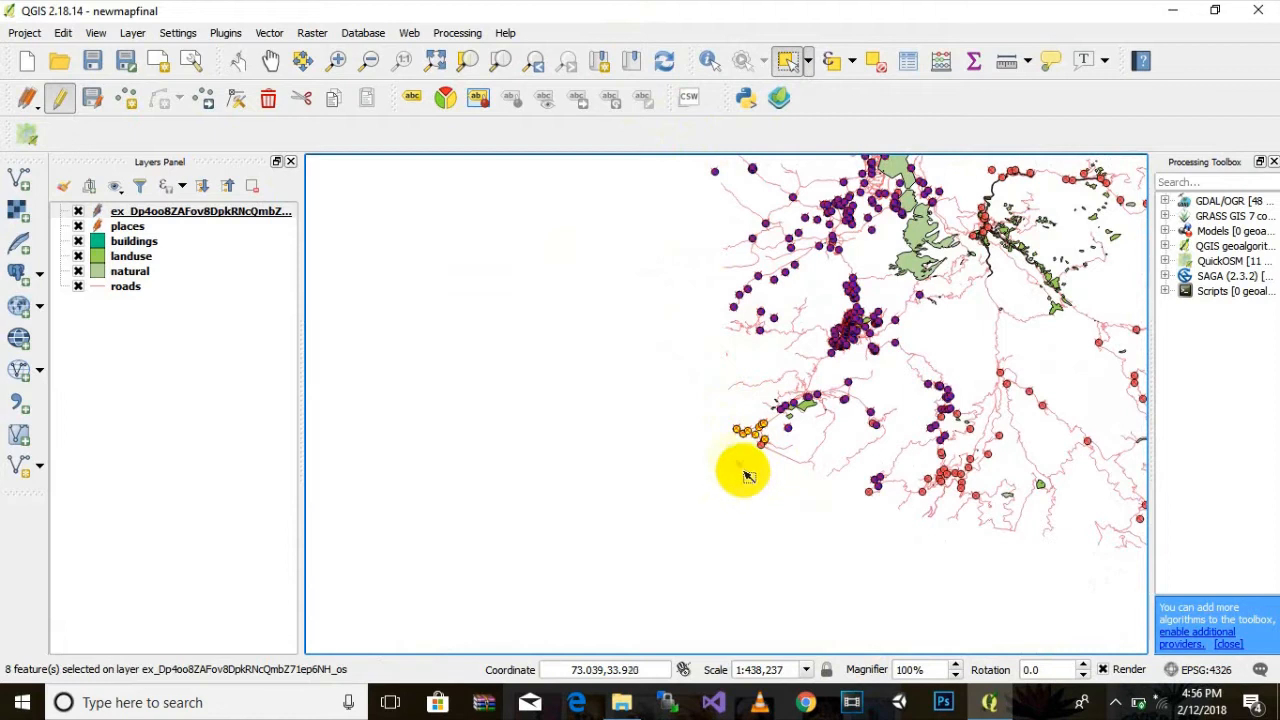
{"action": "scroll", "coordinate": [745, 475], "scroll_direction": "up", "scroll_amount": 1}
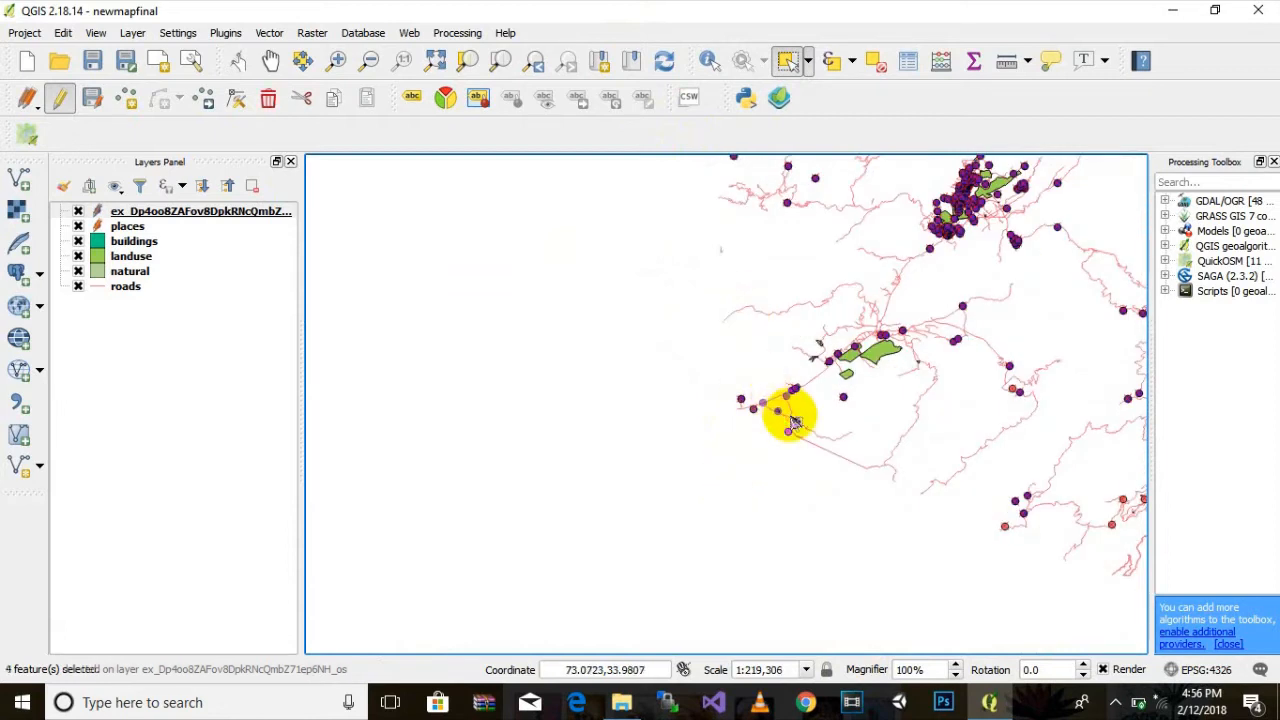
{"action": "scroll", "coordinate": [790, 425], "scroll_direction": "up", "scroll_amount": 2}
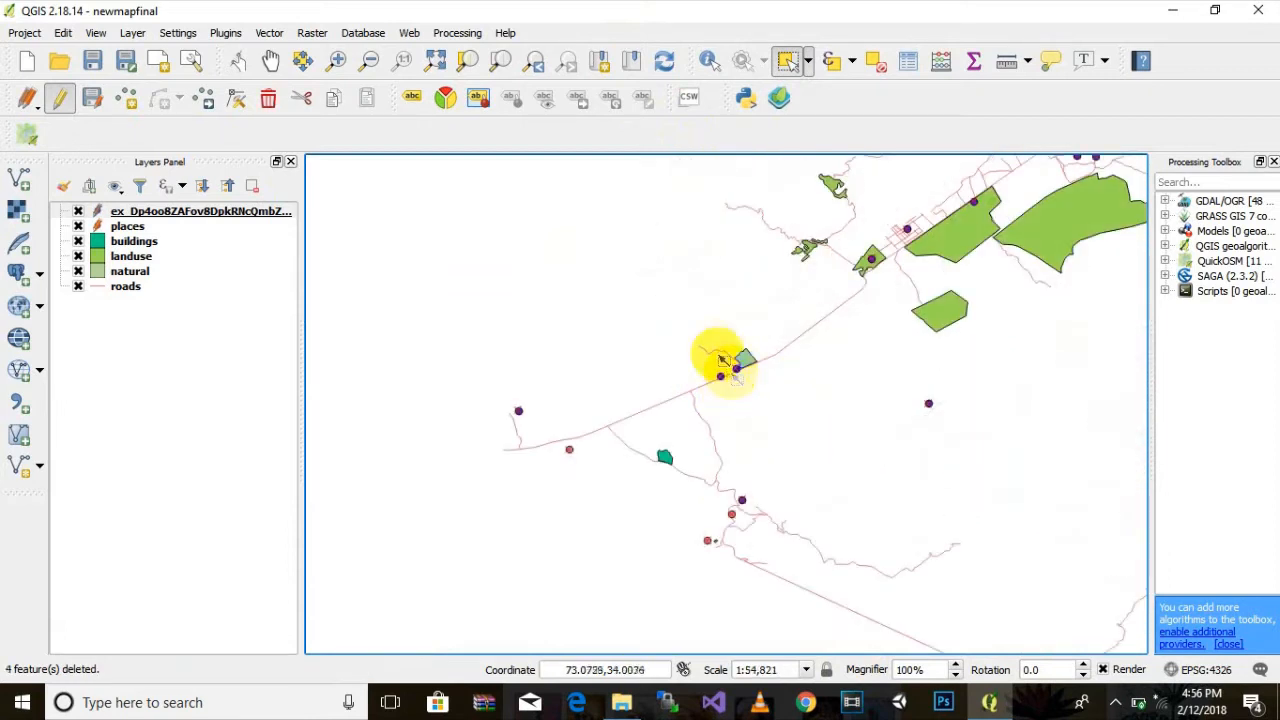
{"action": "scroll", "coordinate": [797, 438], "scroll_direction": "down", "scroll_amount": 3}
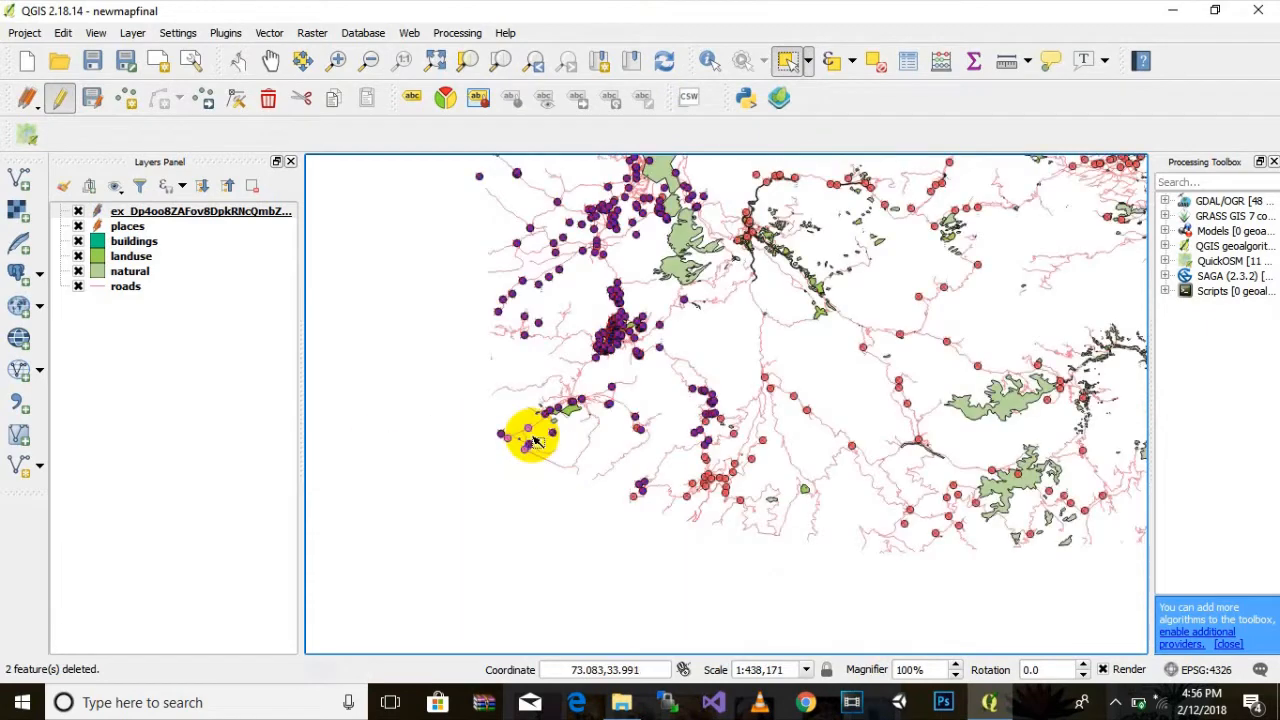
Delete single osm_point points beside the town's main road and along its western side road
{"action": "scroll", "coordinate": [835, 518], "scroll_direction": "up", "scroll_amount": 3}
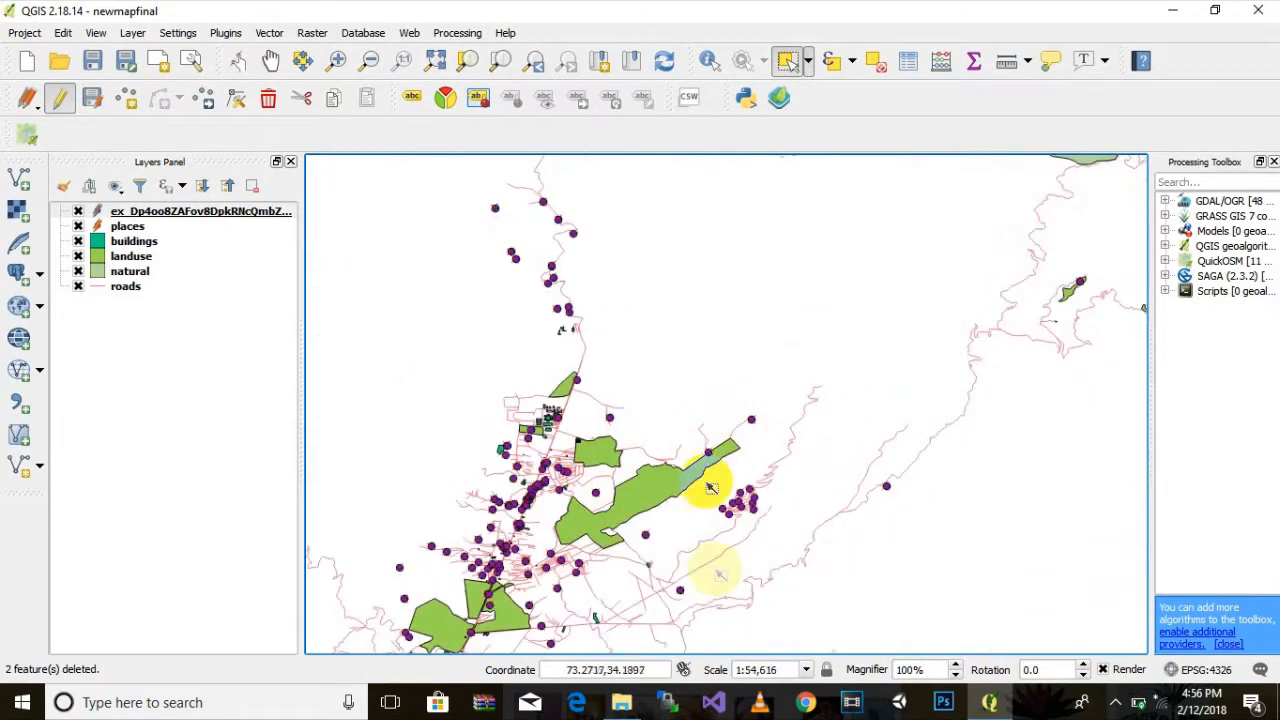
{"action": "scroll", "coordinate": [705, 360], "scroll_direction": "up", "scroll_amount": 1}
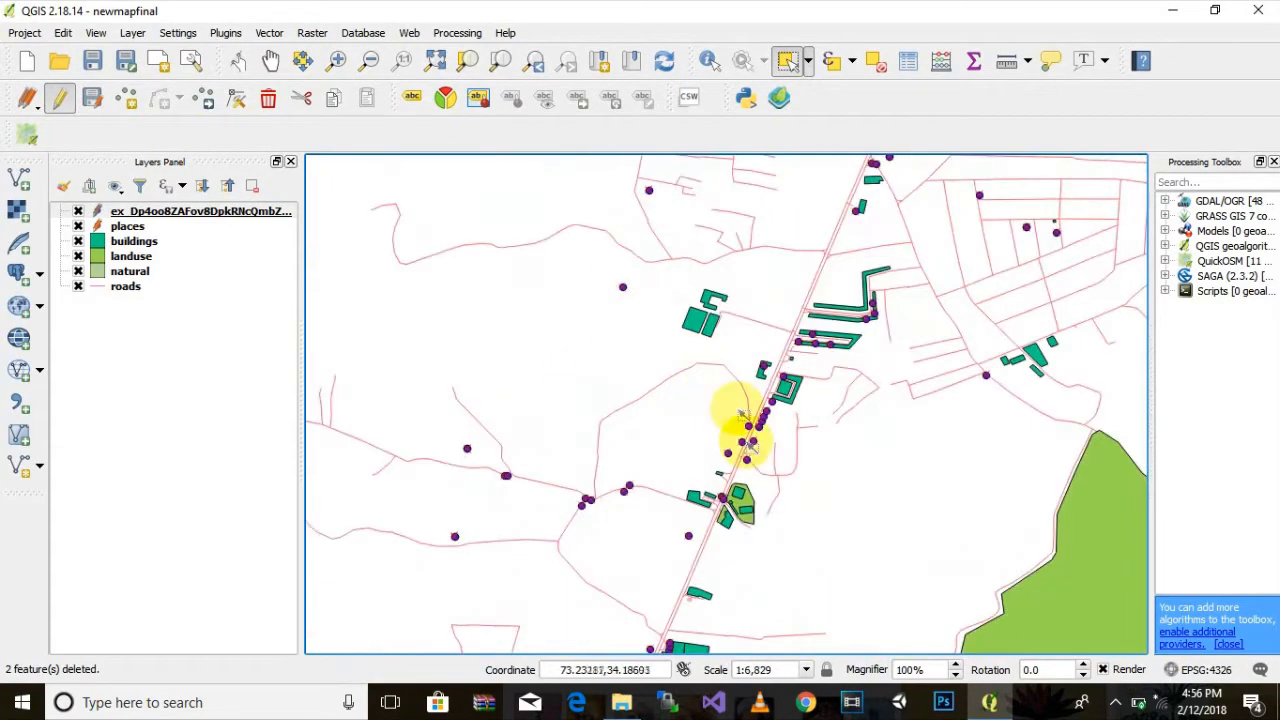
{"action": "key", "text": "Delete"}
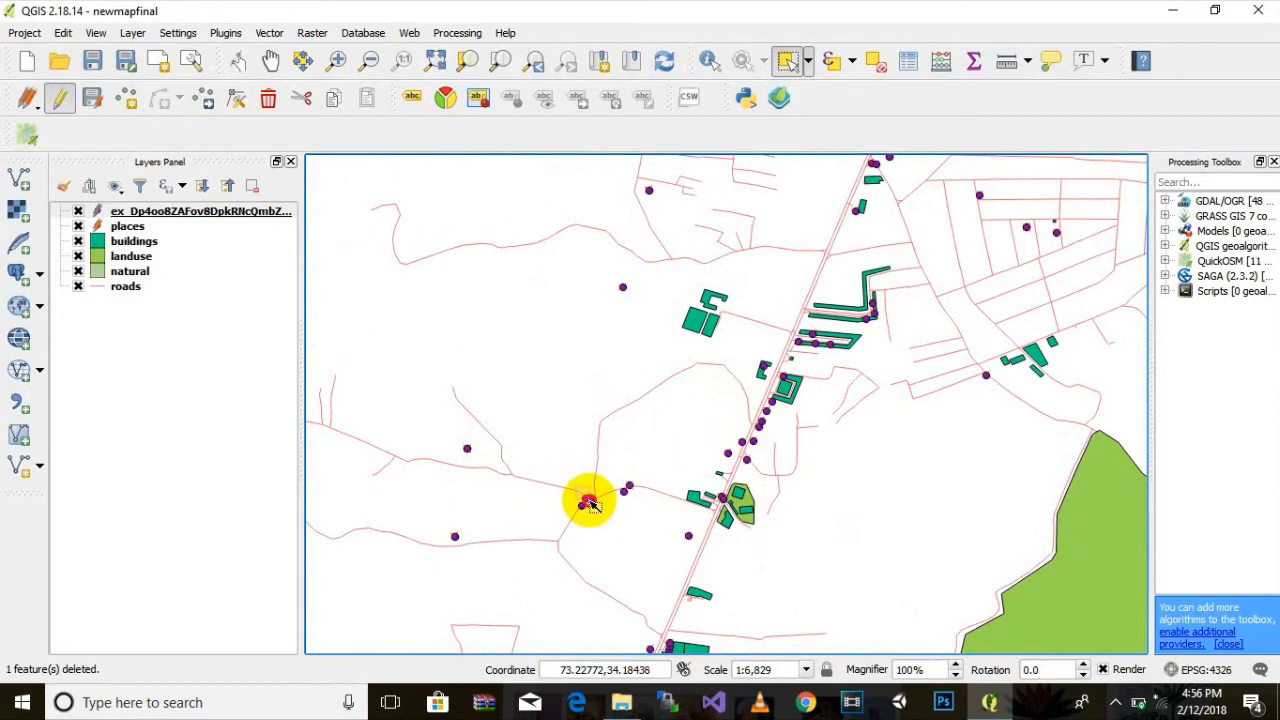
{"action": "key", "text": "Delete"}
{"action": "scroll", "coordinate": [857, 468], "scroll_direction": "down", "scroll_amount": 2}
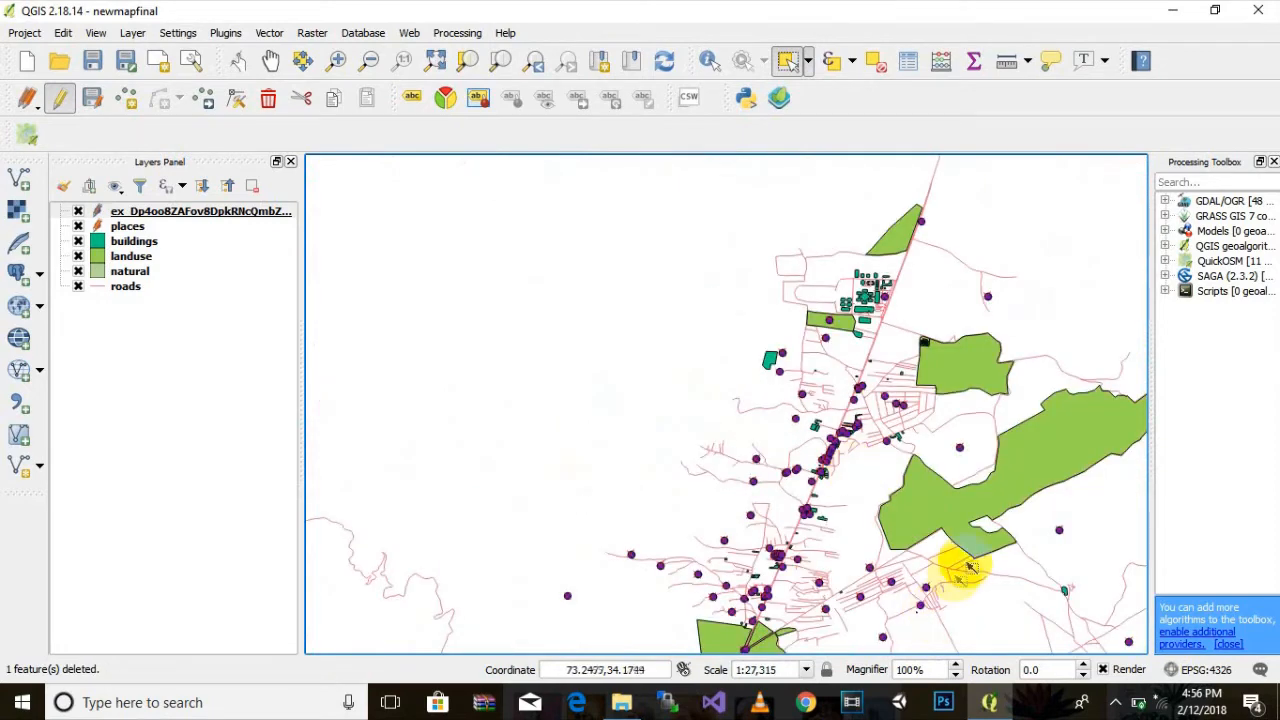
Examine the osm_point points around the town, its eastern side roads and the whole network for further strays
{"action": "left_click_drag", "start_coordinate": [957, 577], "coordinate": [754, 566]}
{"action": "left_click_drag", "start_coordinate": [834, 600], "coordinate": [697, 417]}
{"action": "scroll", "coordinate": [781, 471], "scroll_direction": "down", "scroll_amount": 2}
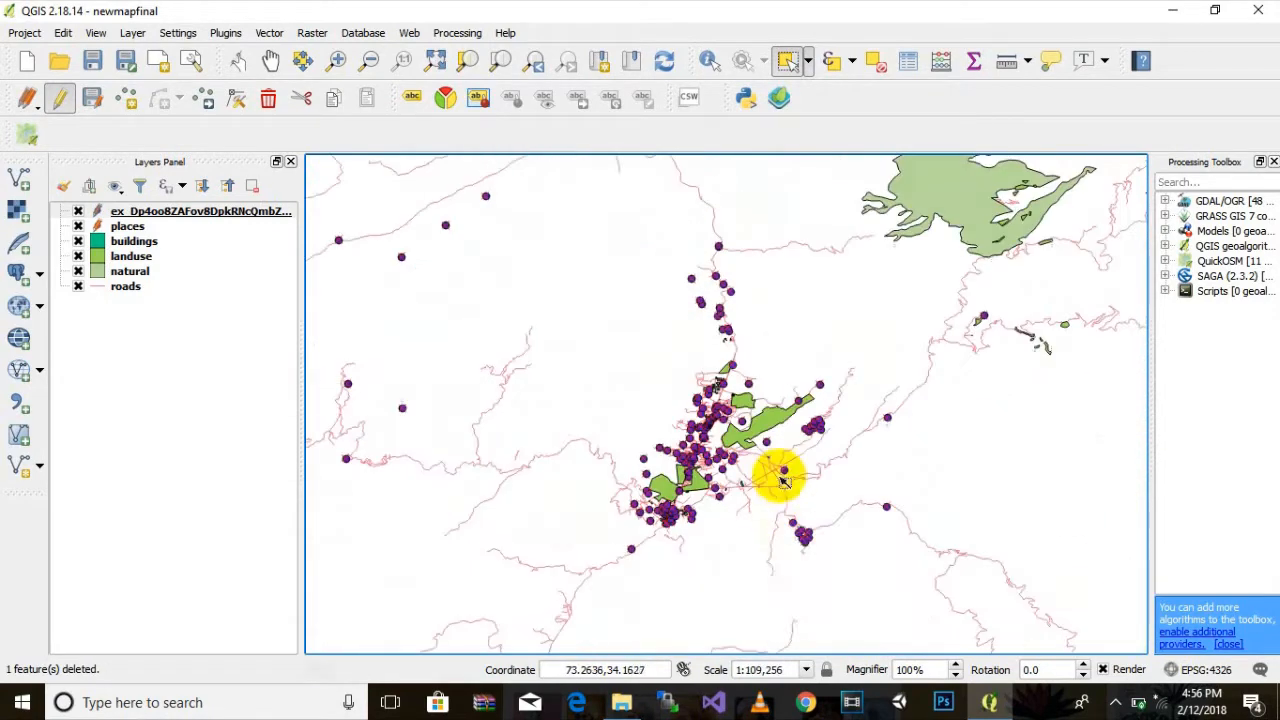
{"action": "scroll", "coordinate": [800, 578], "scroll_direction": "up", "scroll_amount": 1}
{"action": "scroll", "coordinate": [718, 290], "scroll_direction": "up", "scroll_amount": 2}
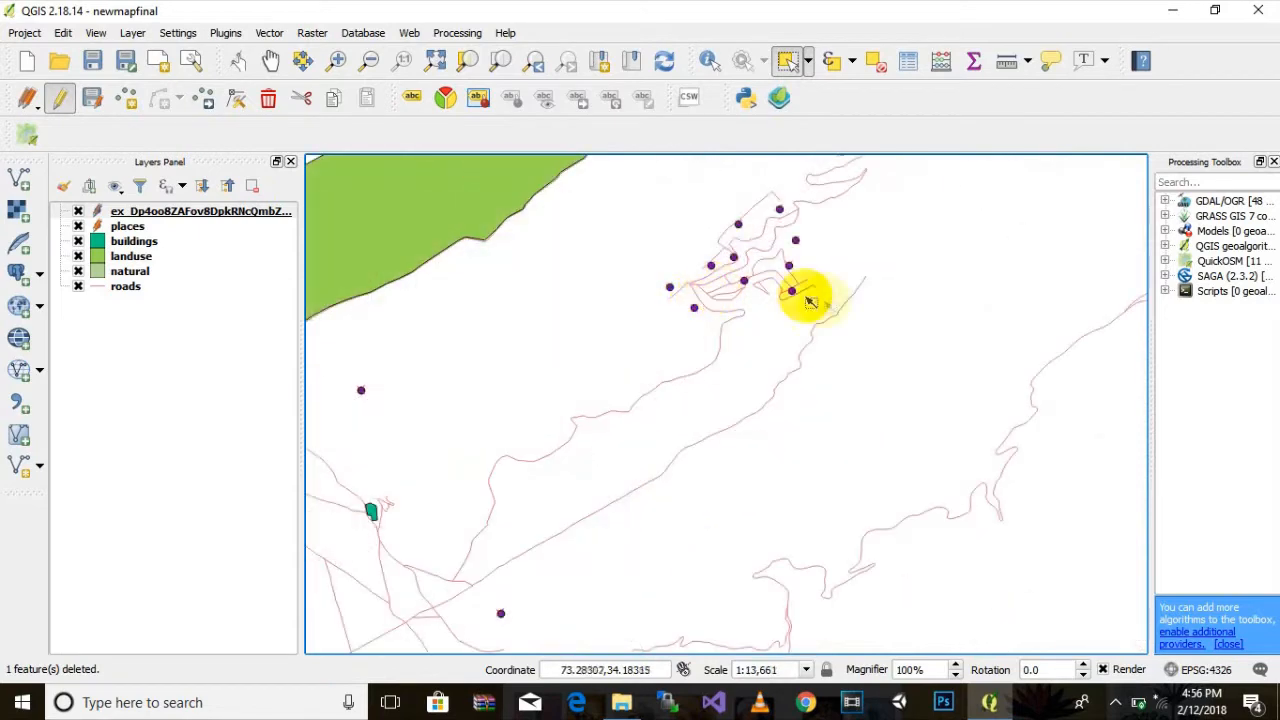
{"action": "left_click", "coordinate": [790, 262]}
{"action": "scroll", "coordinate": [832, 490], "scroll_direction": "down", "scroll_amount": 6}
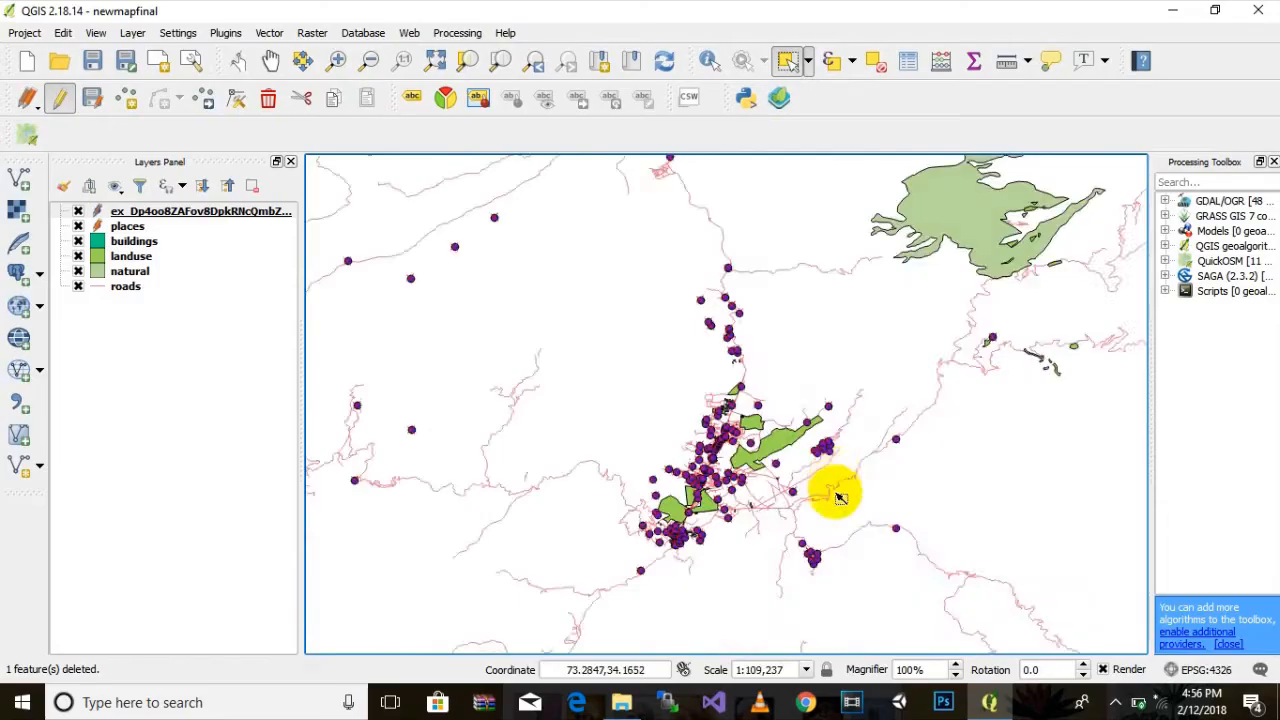
{"action": "left_click_drag", "start_coordinate": [876, 560], "coordinate": [600, 470]}
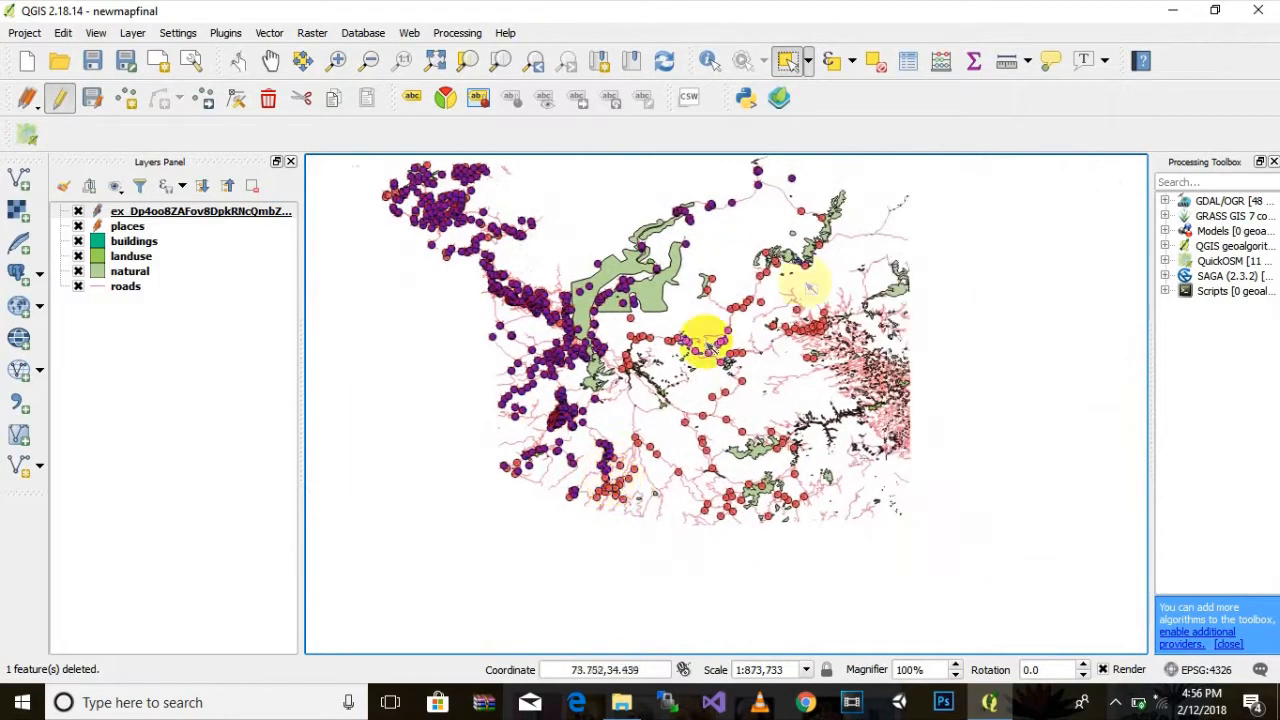
{"action": "left_click_drag", "start_coordinate": [755, 396], "coordinate": [830, 511]}
{"action": "scroll", "coordinate": [830, 511], "scroll_direction": "up", "scroll_amount": 1}
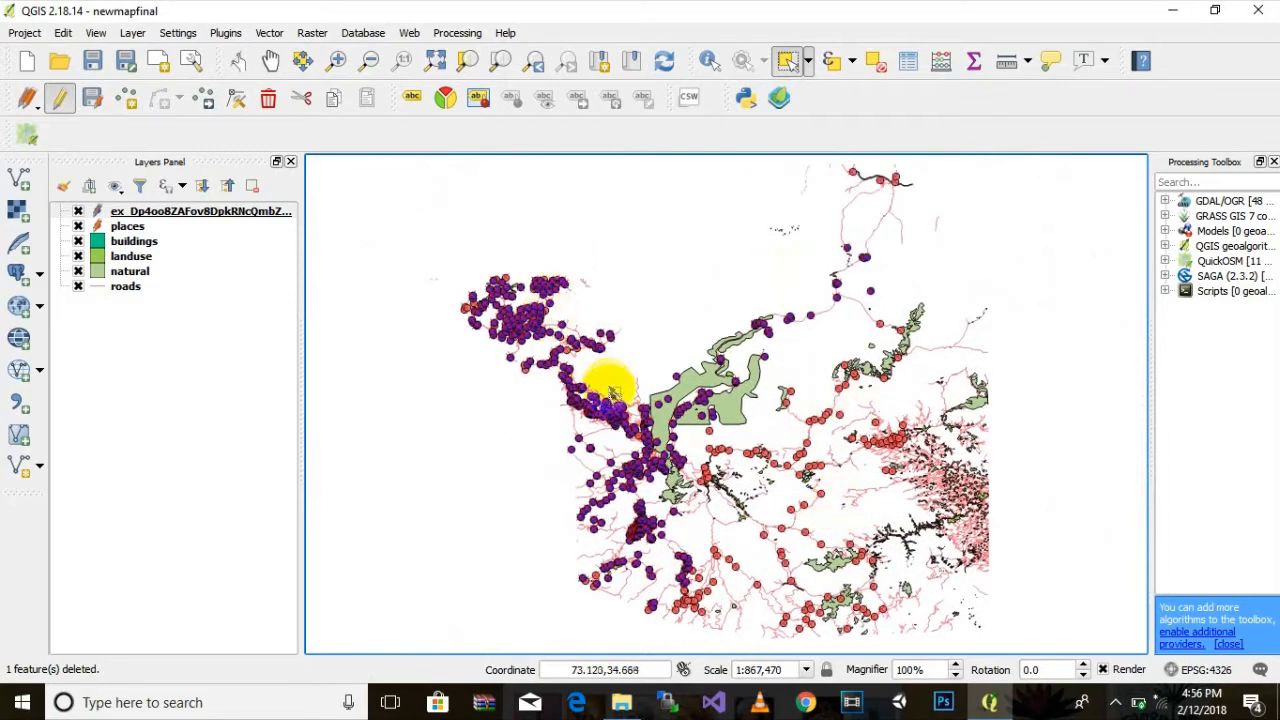
Delete the off-road osm_point points south of the small natural areas in the northwest
{"action": "scroll", "coordinate": [640, 390], "scroll_direction": "up", "scroll_amount": 1}
{"action": "scroll", "coordinate": [655, 290], "scroll_direction": "up", "scroll_amount": 1}
{"action": "scroll", "coordinate": [651, 289], "scroll_direction": "down", "scroll_amount": 1}
{"action": "scroll", "coordinate": [655, 293], "scroll_direction": "up", "scroll_amount": 2}
{"action": "left_click_drag", "start_coordinate": [544, 338], "coordinate": [517, 440]}
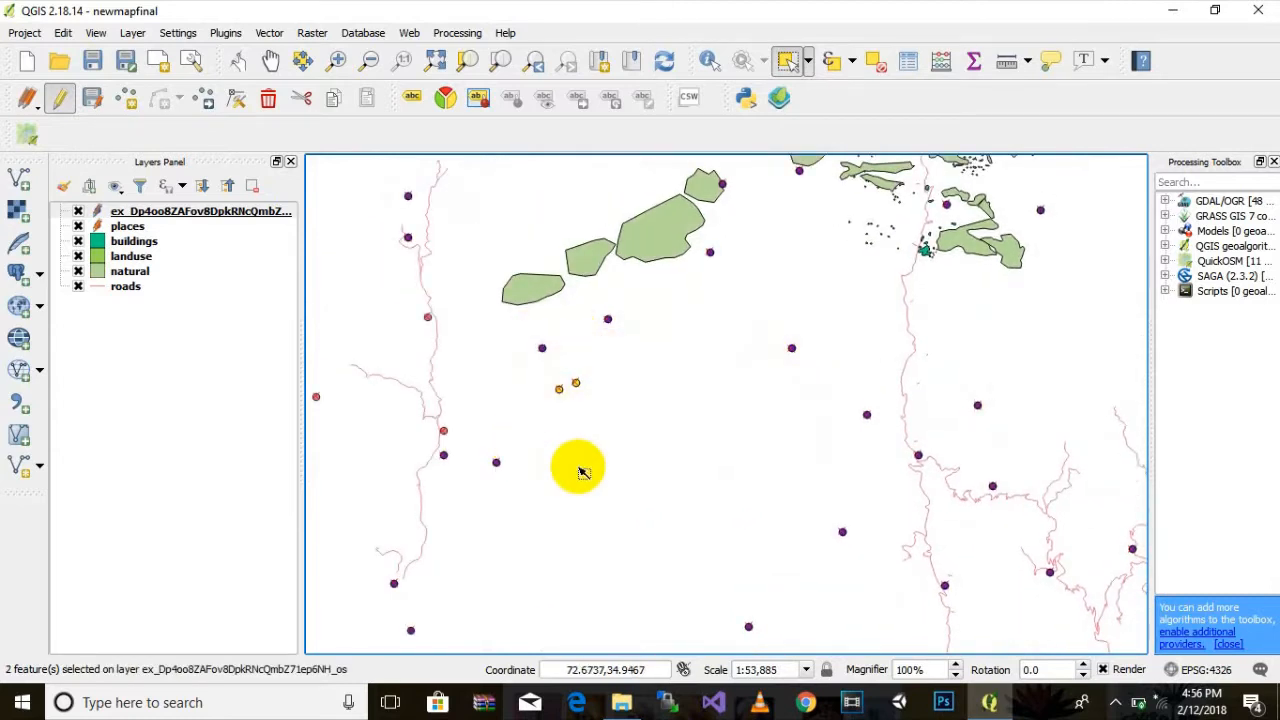
{"action": "key", "text": "Delete"}
{"action": "left_click_drag", "start_coordinate": [831, 234], "coordinate": [506, 374]}
{"action": "left_click_drag", "start_coordinate": [882, 386], "coordinate": [696, 634]}
{"action": "key", "text": "Delete"}
Delete the remaining stray osm_point points near the southern part of the westernmost road and its junction
{"action": "left_click_drag", "start_coordinate": [571, 443], "coordinate": [630, 352]}
{"action": "left_click_drag", "start_coordinate": [603, 412], "coordinate": [516, 519]}
{"action": "key", "text": "Delete"}
{"action": "left_click_drag", "start_coordinate": [640, 483], "coordinate": [595, 549]}
{"action": "key", "text": "Delete"}
{"action": "scroll", "coordinate": [758, 516], "scroll_direction": "down", "scroll_amount": 2}
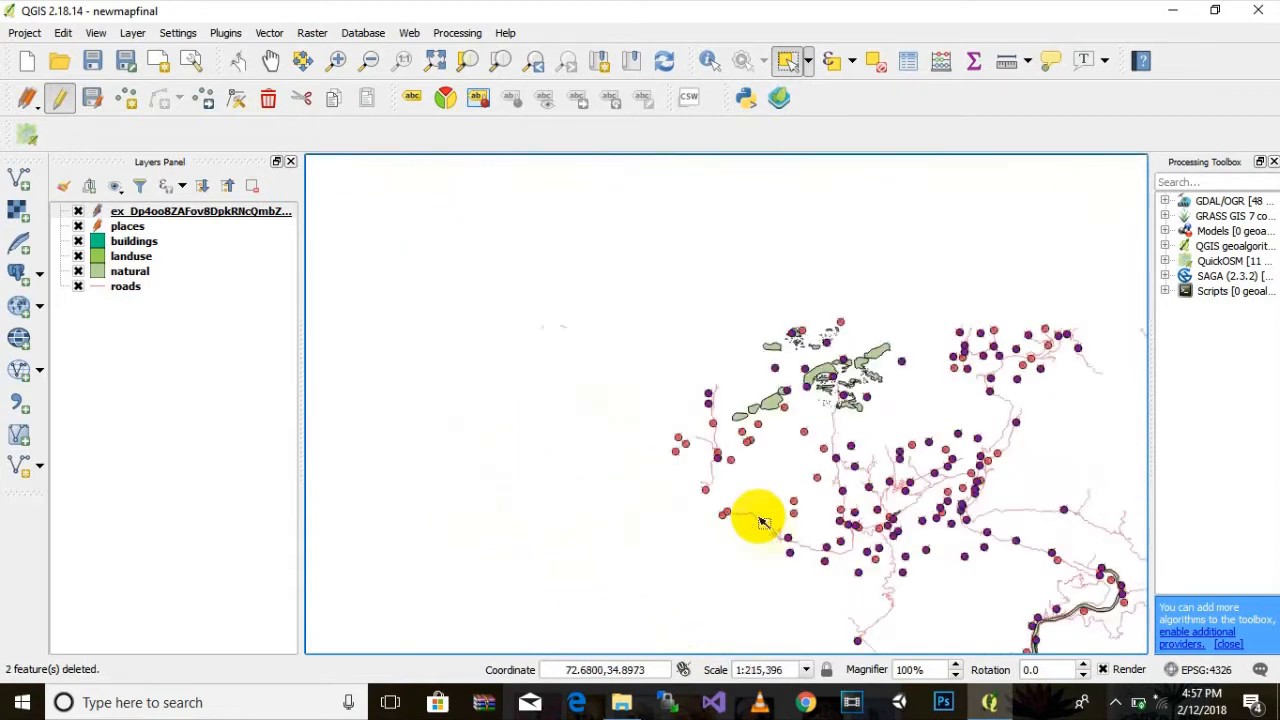
{"action": "scroll", "coordinate": [783, 564], "scroll_direction": "up", "scroll_amount": 2}
{"action": "left_click_drag", "start_coordinate": [841, 552], "coordinate": [763, 522]}
{"action": "key", "text": "Delete"}
Examine the remaining osm_point points along the central roads and across the whole network
{"action": "scroll", "coordinate": [851, 574], "scroll_direction": "down", "scroll_amount": 2}
{"action": "left_click_drag", "start_coordinate": [903, 612], "coordinate": [391, 472]}
{"action": "scroll", "coordinate": [521, 460], "scroll_direction": "down", "scroll_amount": 1}
{"action": "left_click_drag", "start_coordinate": [563, 569], "coordinate": [543, 421]}
{"action": "scroll", "coordinate": [641, 471], "scroll_direction": "up", "scroll_amount": 2}
{"action": "scroll", "coordinate": [628, 353], "scroll_direction": "up", "scroll_amount": 1}
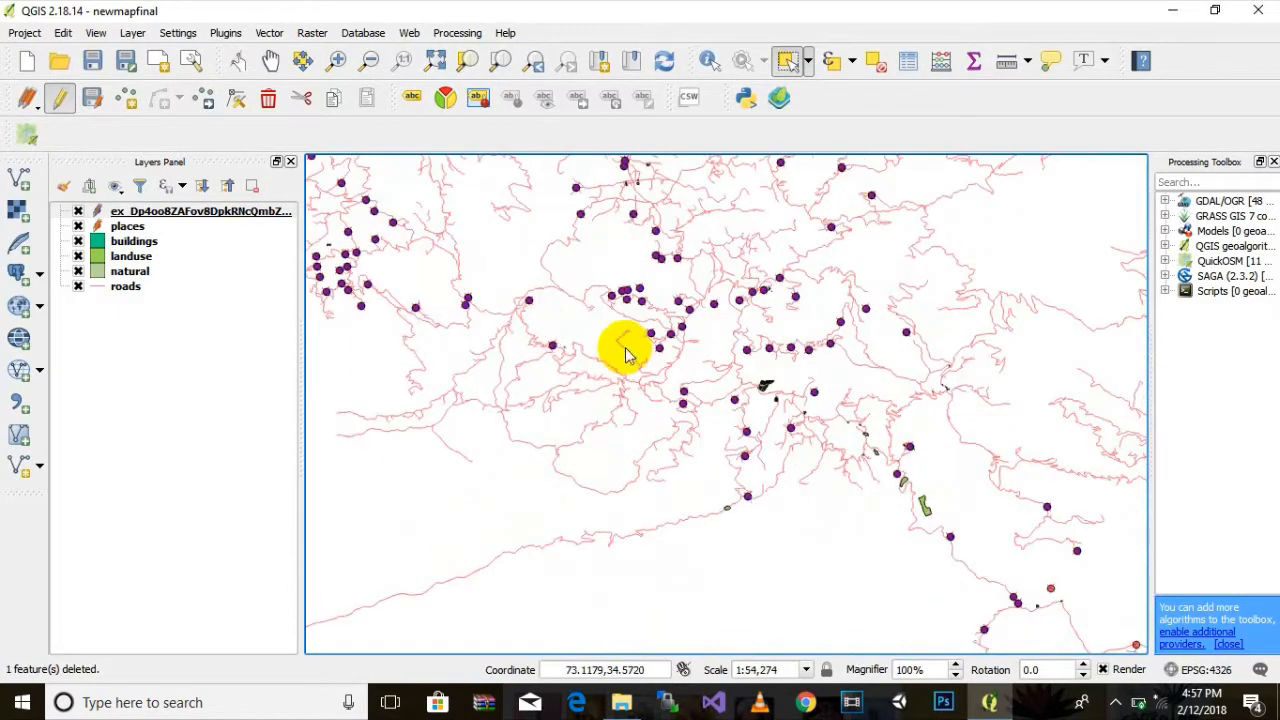
{"action": "left_click_drag", "start_coordinate": [532, 323], "coordinate": [577, 386]}
{"action": "scroll", "coordinate": [903, 528], "scroll_direction": "down", "scroll_amount": 6}
{"action": "scroll", "coordinate": [651, 457], "scroll_direction": "up", "scroll_amount": 3}
{"action": "left_click_drag", "start_coordinate": [545, 608], "coordinate": [732, 582]}
Rename the osm_point layer as points and save the project
{"action": "left_click", "coordinate": [112, 213]}
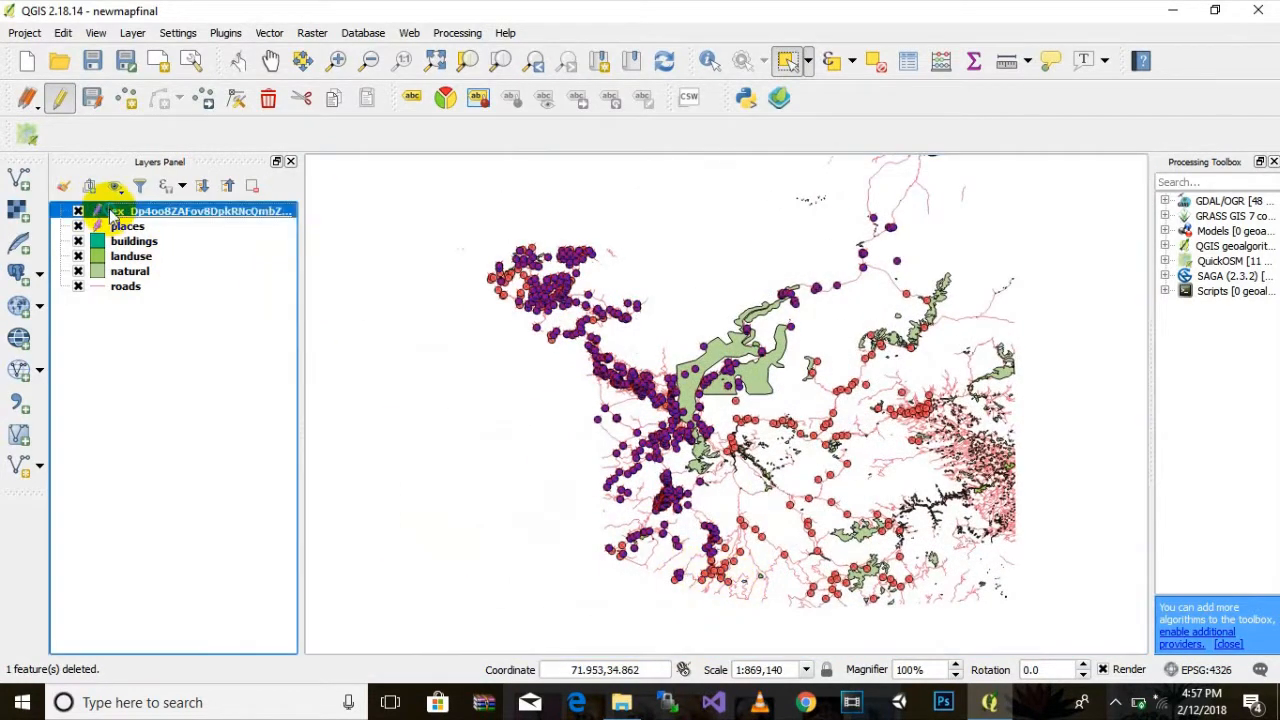
{"action": "right_click", "coordinate": [112, 213]}
{"action": "left_click", "coordinate": [145, 567]}
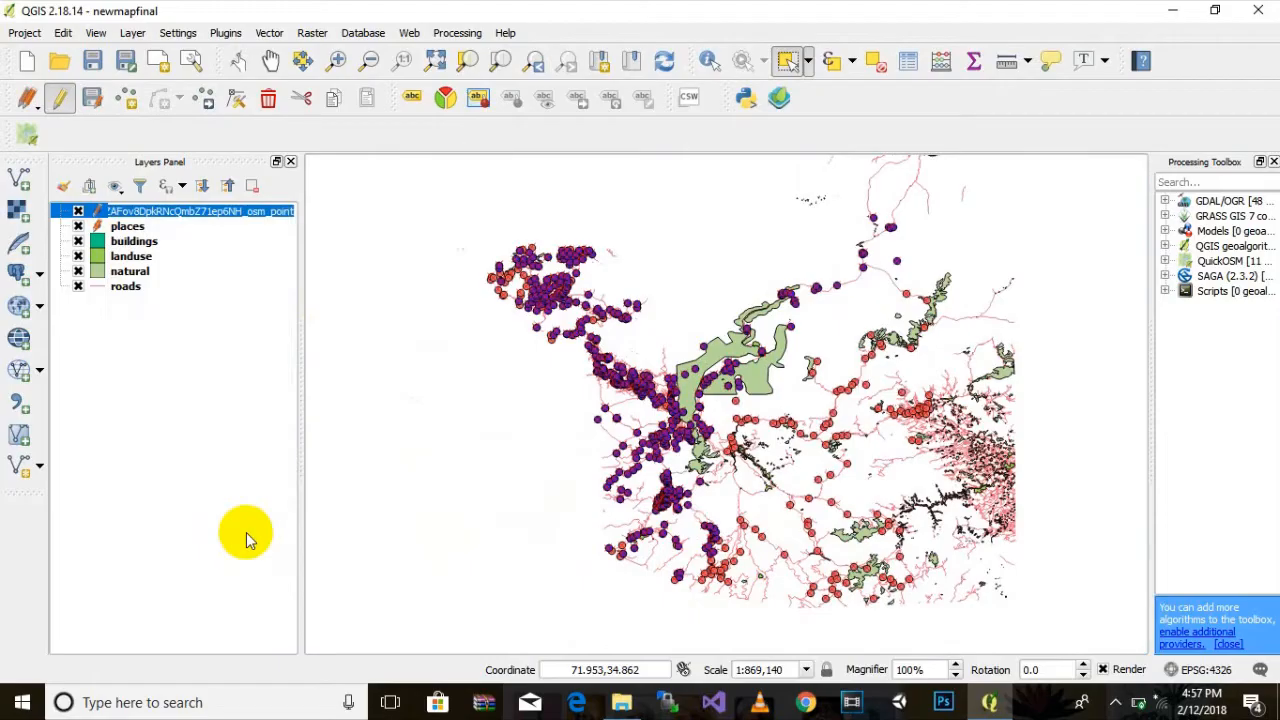
{"action": "type", "text": "point"}
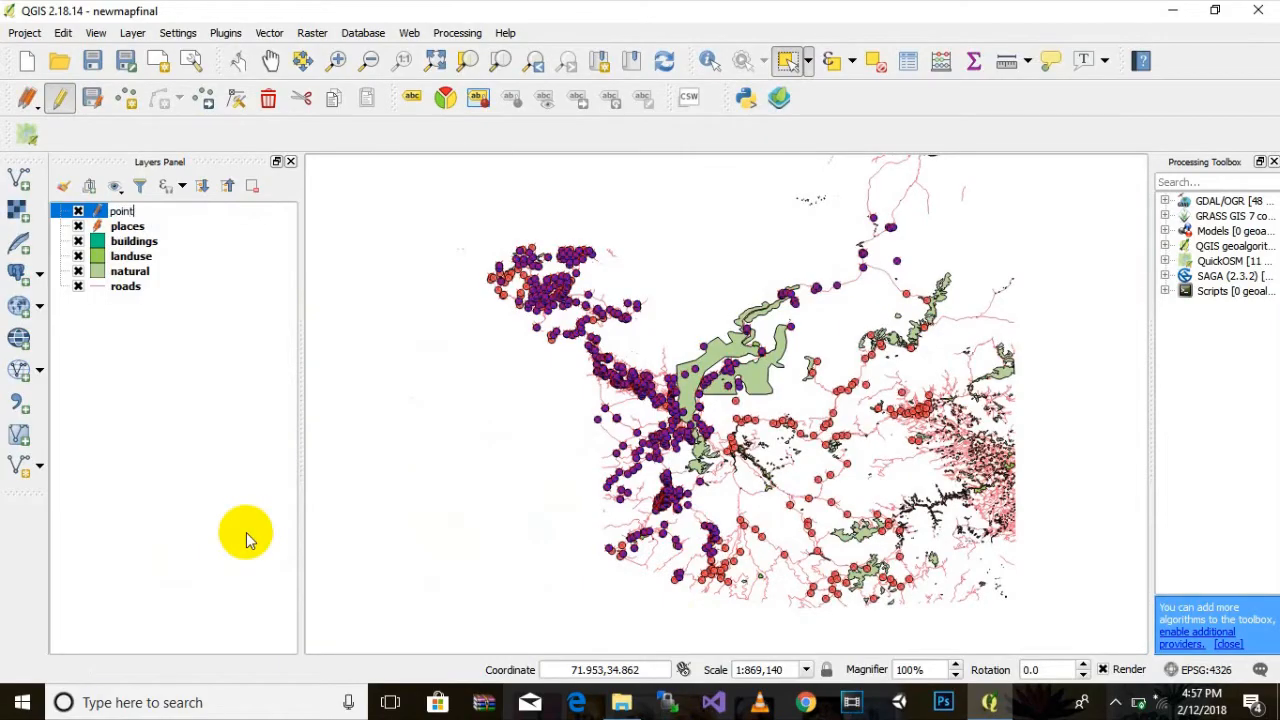
{"action": "type", "text": "s"}
{"action": "key", "text": "Return"}
{"action": "key", "text": "ctrl+s"}
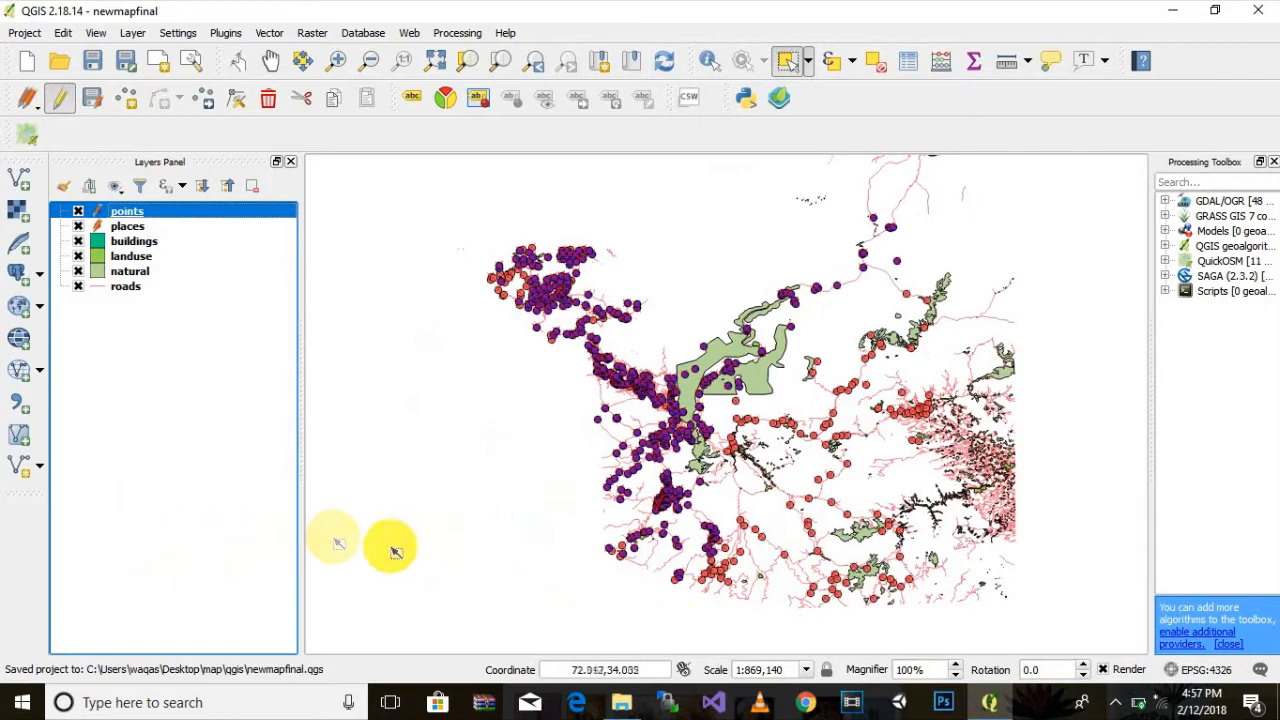
Switch to File Explorer and go up from the shapefiles folder to the qgis folder
{"action": "left_click_drag", "start_coordinate": [861, 567], "coordinate": [755, 438]}
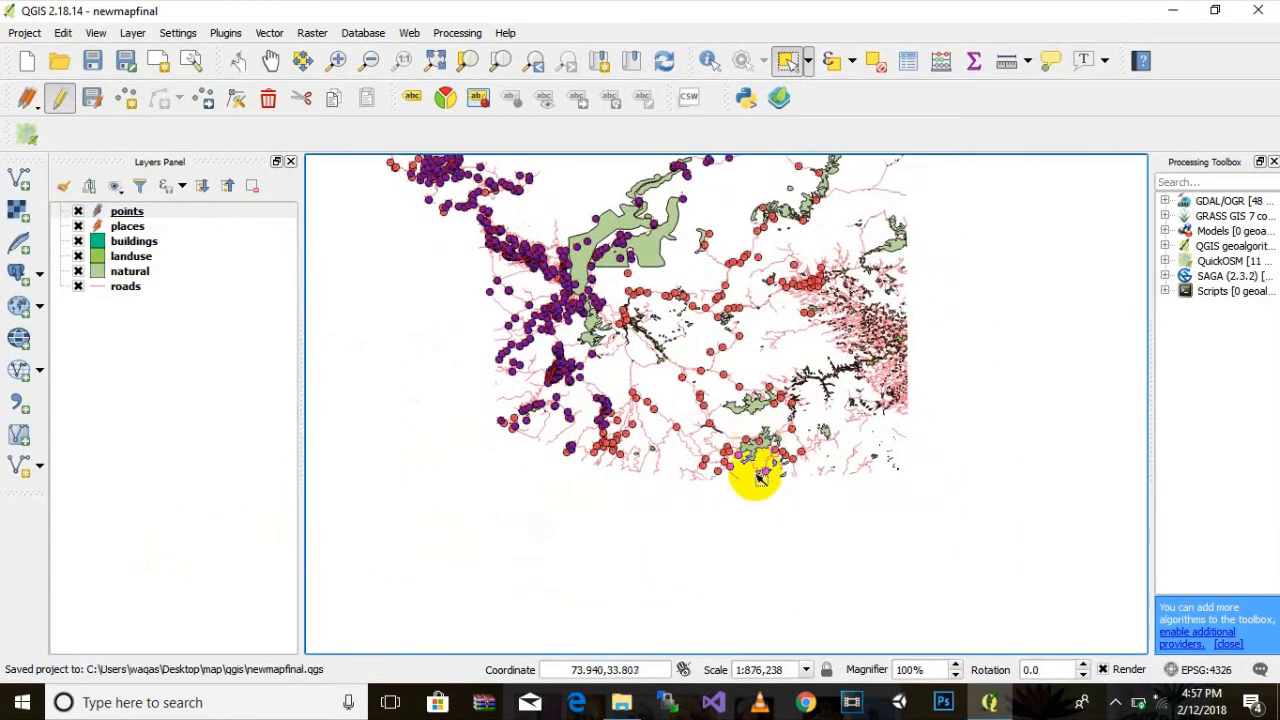
{"action": "left_click", "coordinate": [621, 703]}
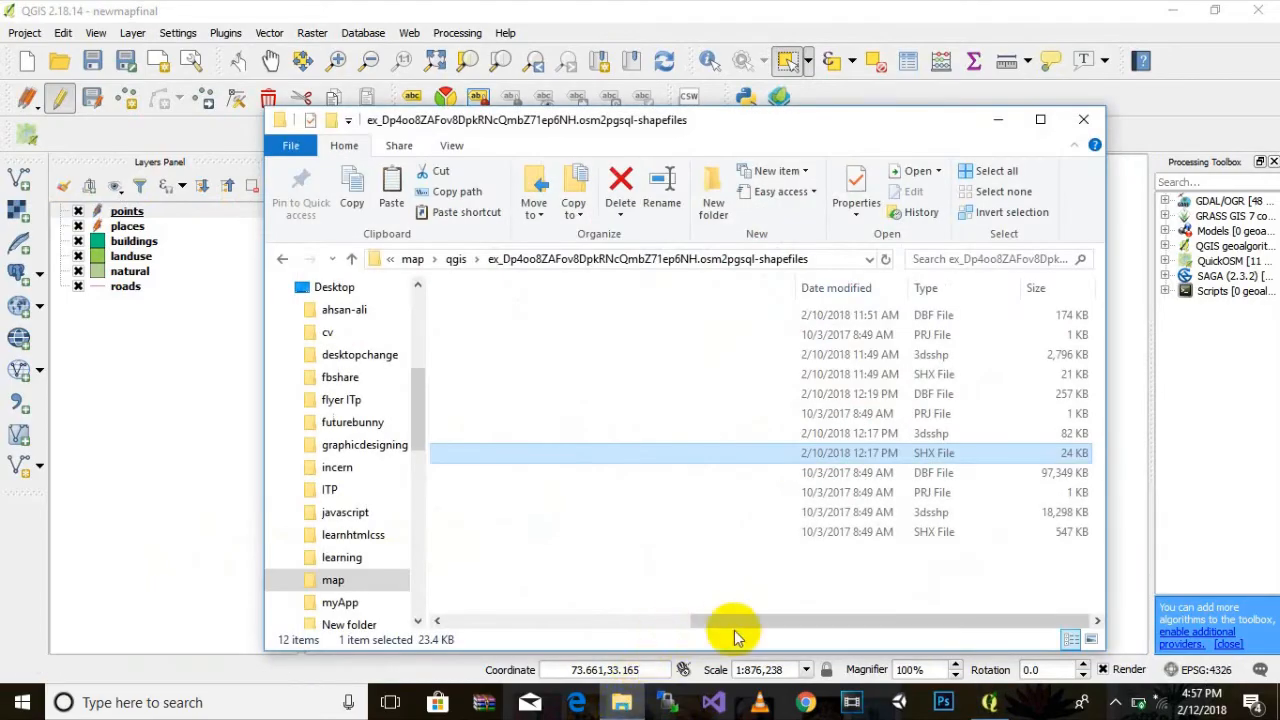
{"action": "left_click_drag", "start_coordinate": [734, 620], "coordinate": [543, 618]}
{"action": "left_click", "coordinate": [456, 259]}
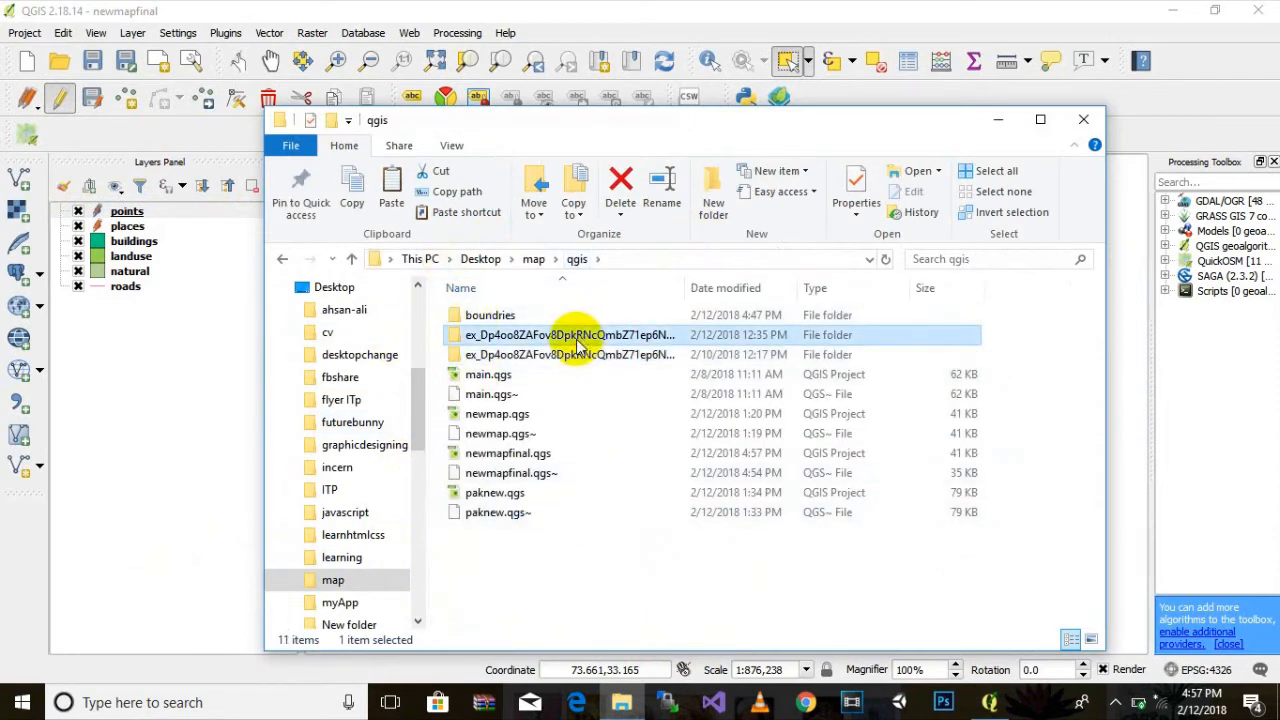
Add the Pak_adm2_pco_20110324.shp shapefile from the boundries folder to the map project
{"action": "double_click", "coordinate": [490, 316]}
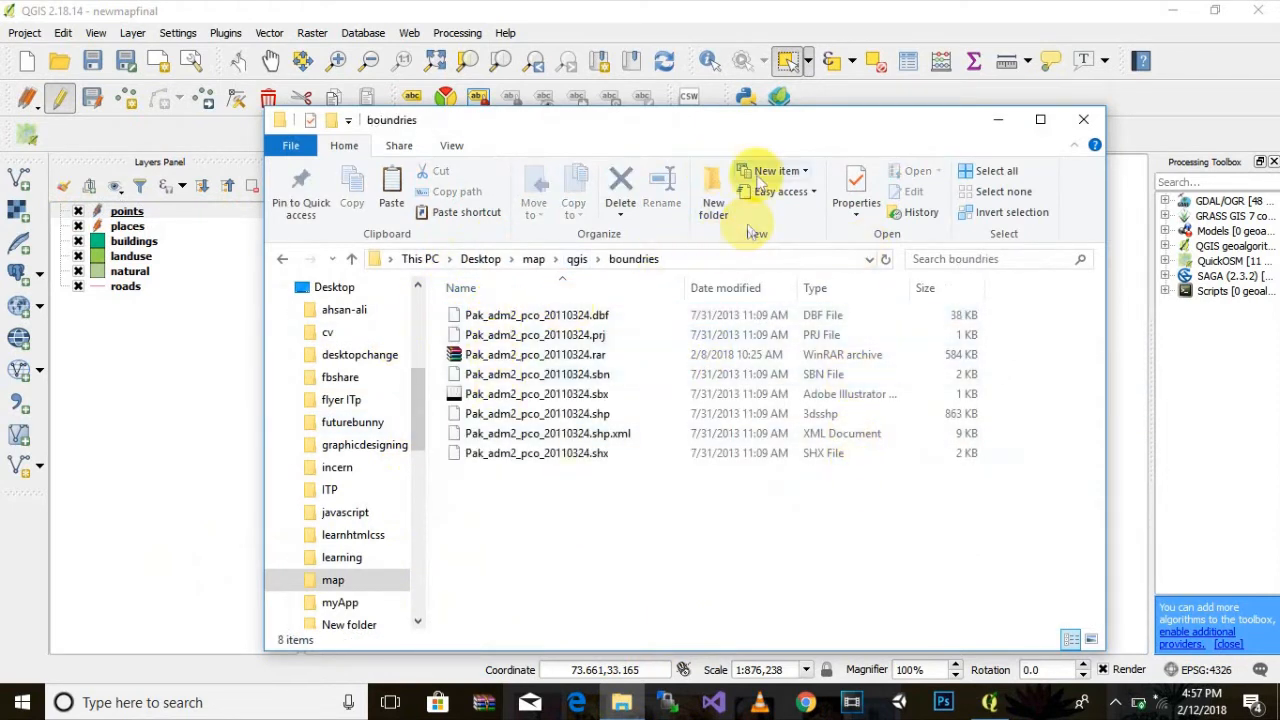
{"action": "left_click_drag", "start_coordinate": [771, 125], "coordinate": [929, 132]}
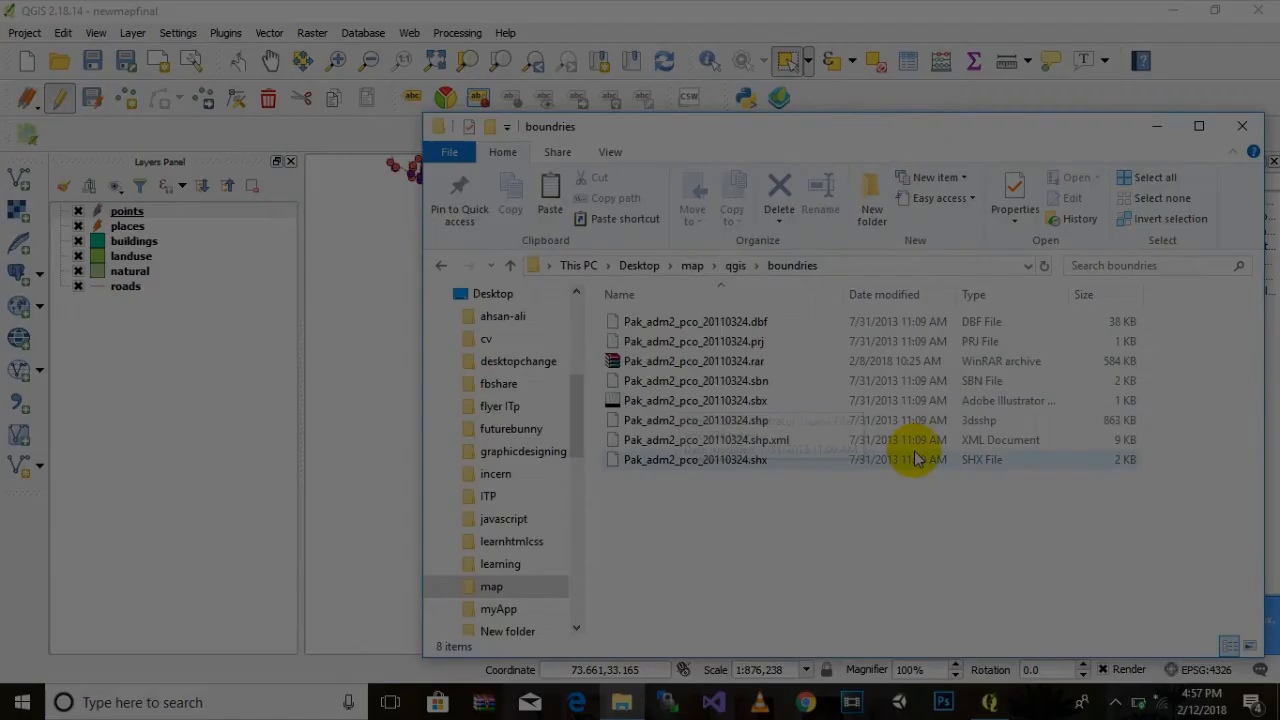
{"action": "left_click", "coordinate": [750, 420]}
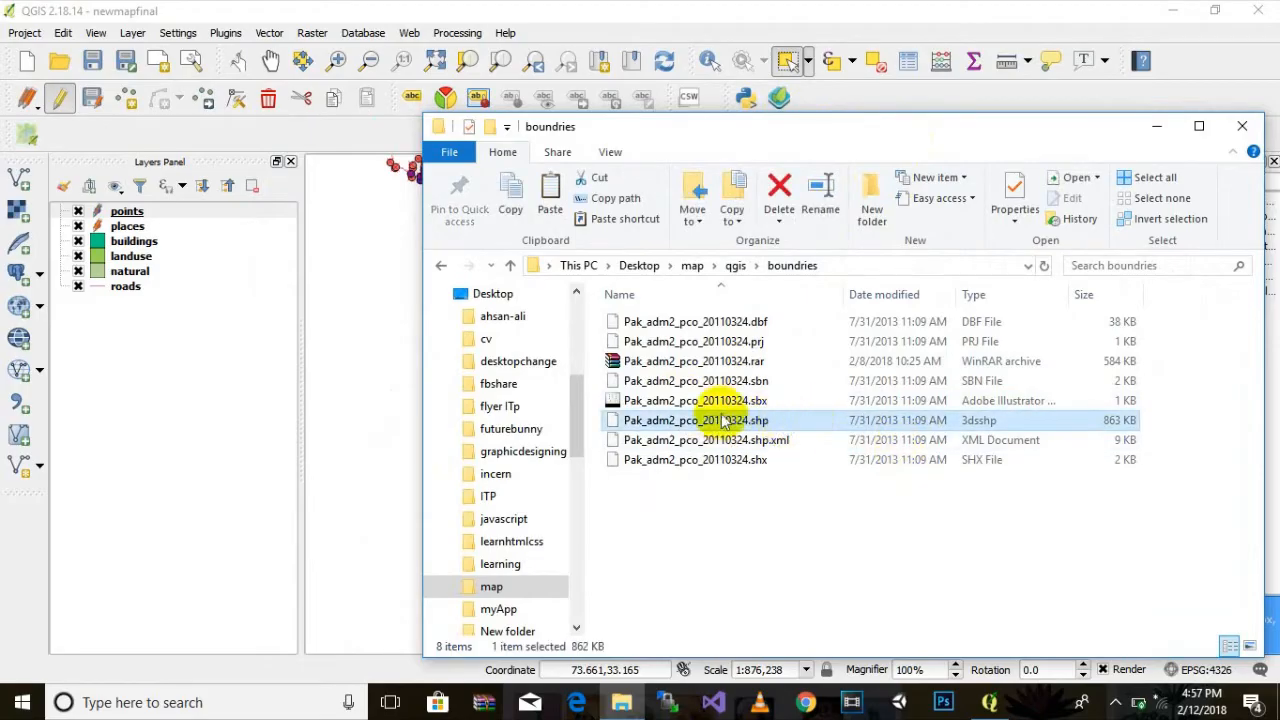
{"action": "mouse_move", "coordinate": [766, 422]}
{"action": "left_mouse_down"}
{"action": "mouse_move", "coordinate": [163, 286]}
{"action": "mouse_move", "coordinate": [134, 337]}
{"action": "left_mouse_up"}
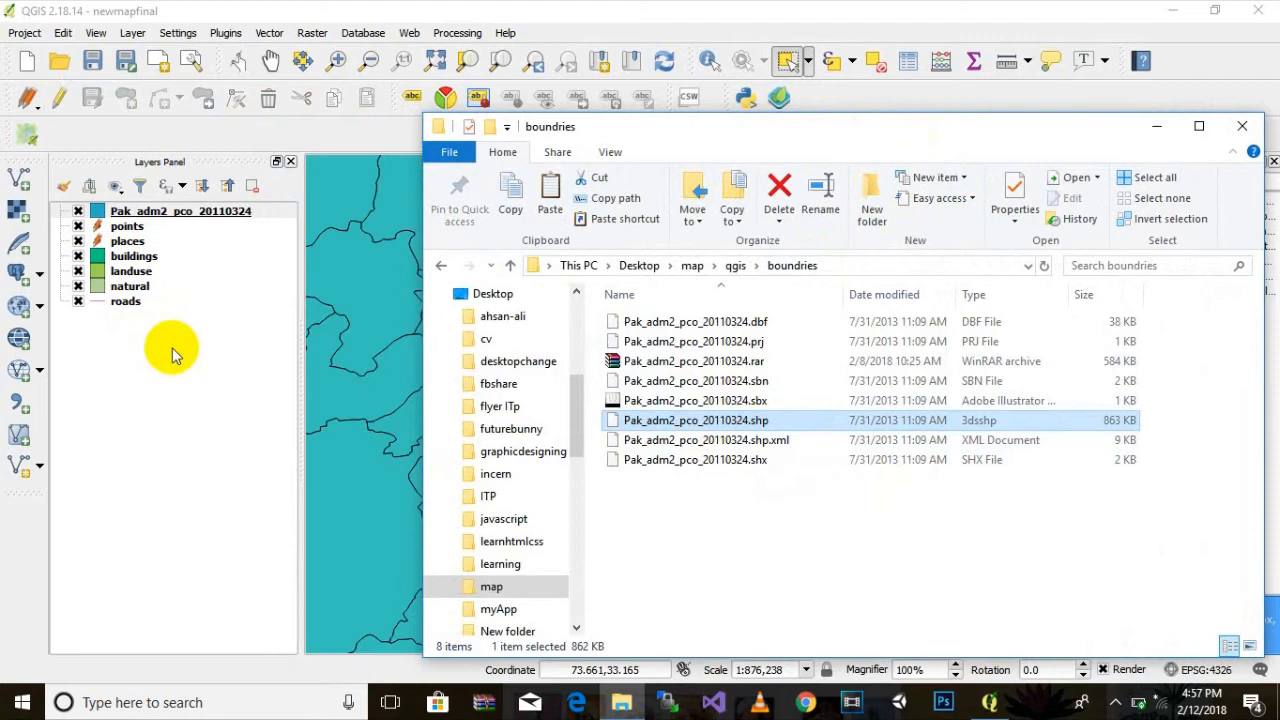
Move the Pak_adm2_pco_20110324 layer below roads so all the OSM layers draw above it
{"action": "left_click", "coordinate": [172, 355]}
{"action": "scroll", "coordinate": [634, 363], "scroll_direction": "down", "scroll_amount": 4}
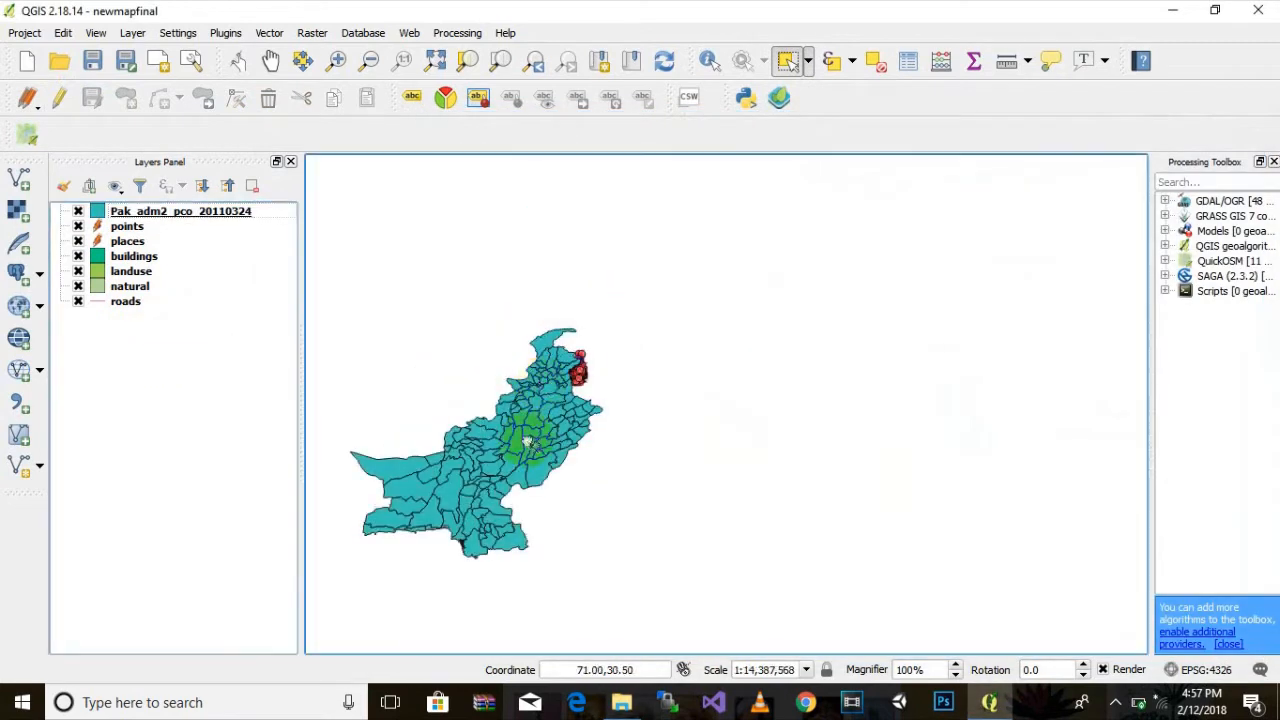
{"action": "left_click_drag", "start_coordinate": [527, 443], "coordinate": [601, 338]}
{"action": "left_click_drag", "start_coordinate": [140, 250], "coordinate": [165, 316]}
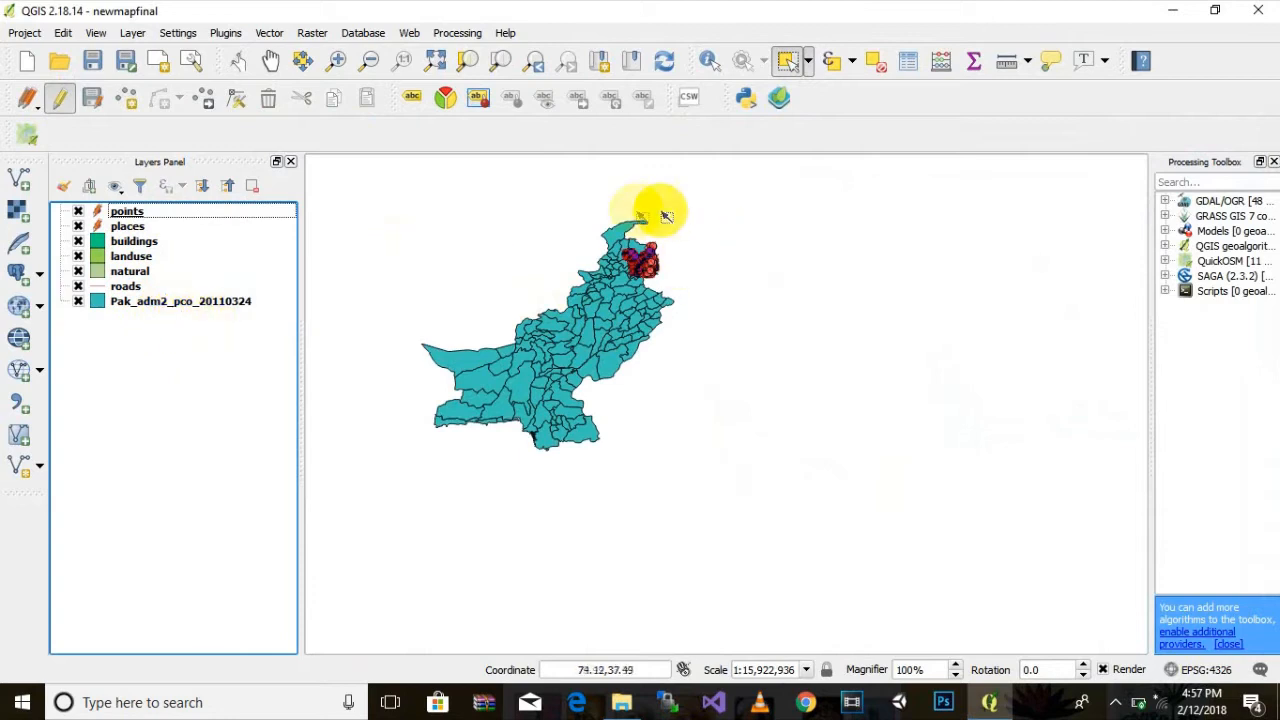
Examine how the roads, natural, places and points layers lie against the Pakistan district boundaries, especially along the eastern border
{"action": "left_click_drag", "start_coordinate": [405, 316], "coordinate": [648, 477]}
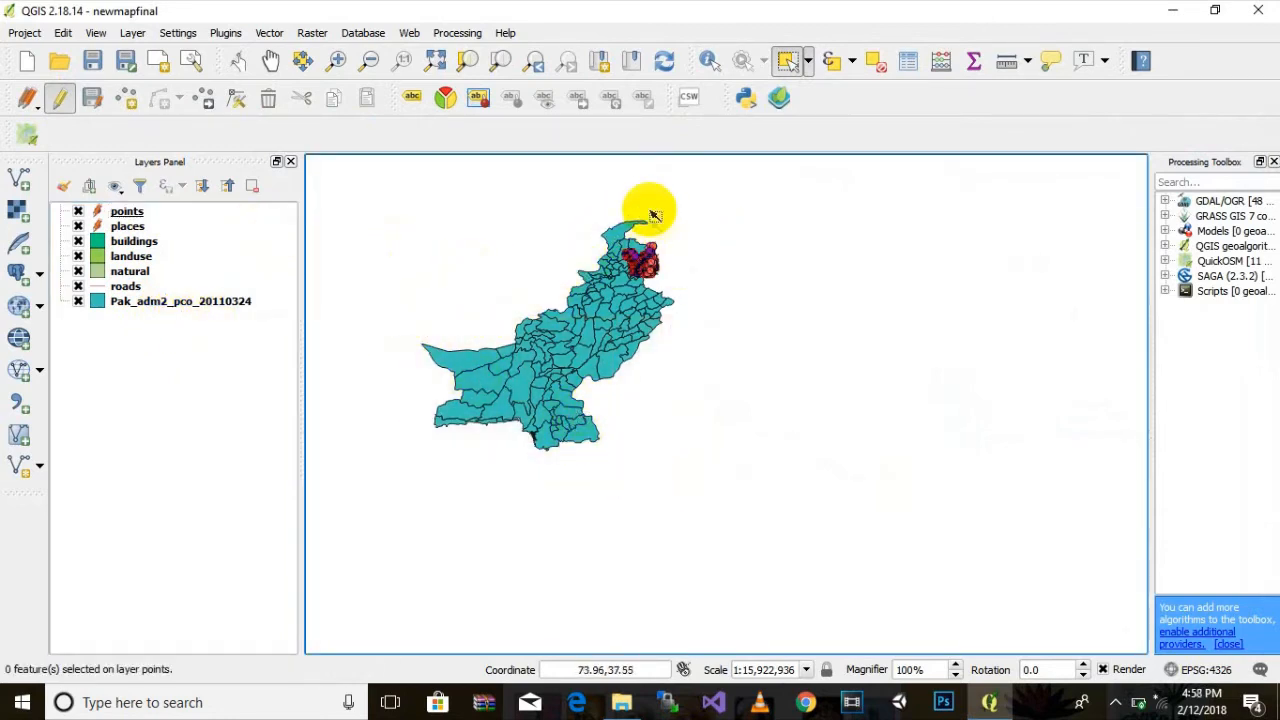
{"action": "scroll", "coordinate": [651, 212], "scroll_direction": "up", "scroll_amount": 4}
{"action": "scroll", "coordinate": [655, 459], "scroll_direction": "up", "scroll_amount": 1}
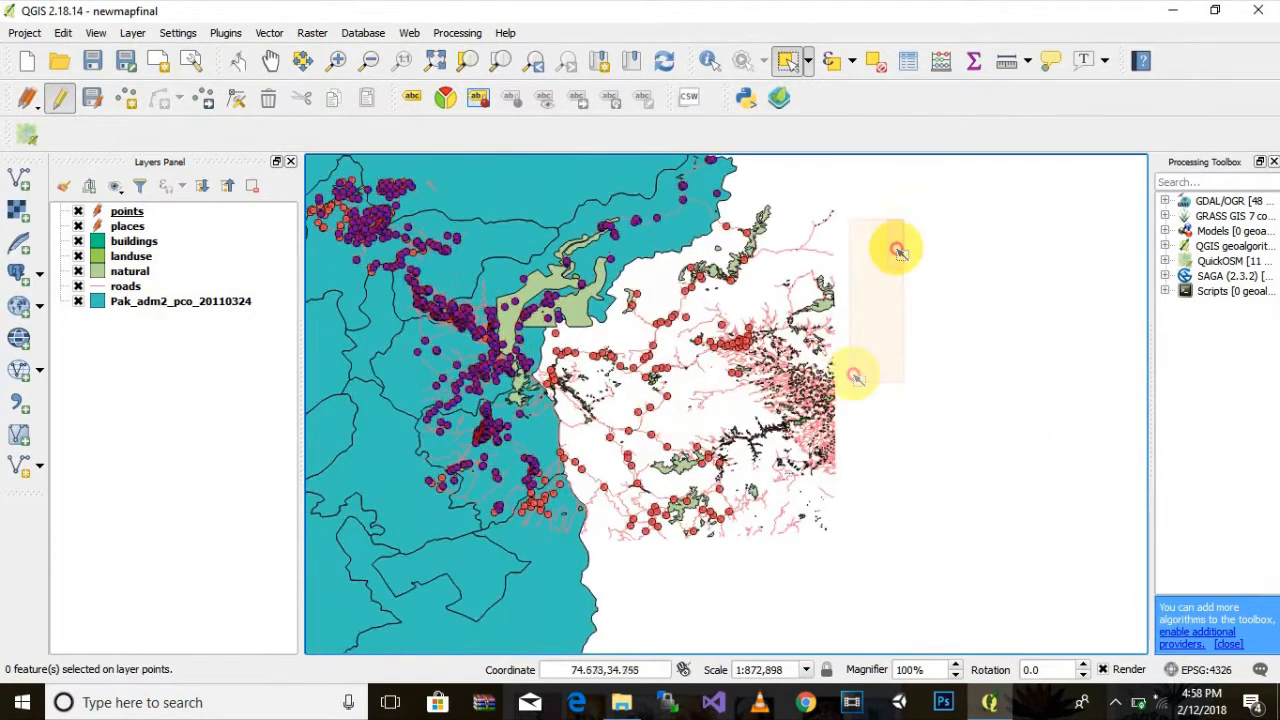
{"action": "scroll", "coordinate": [960, 428], "scroll_direction": "down", "scroll_amount": 2}
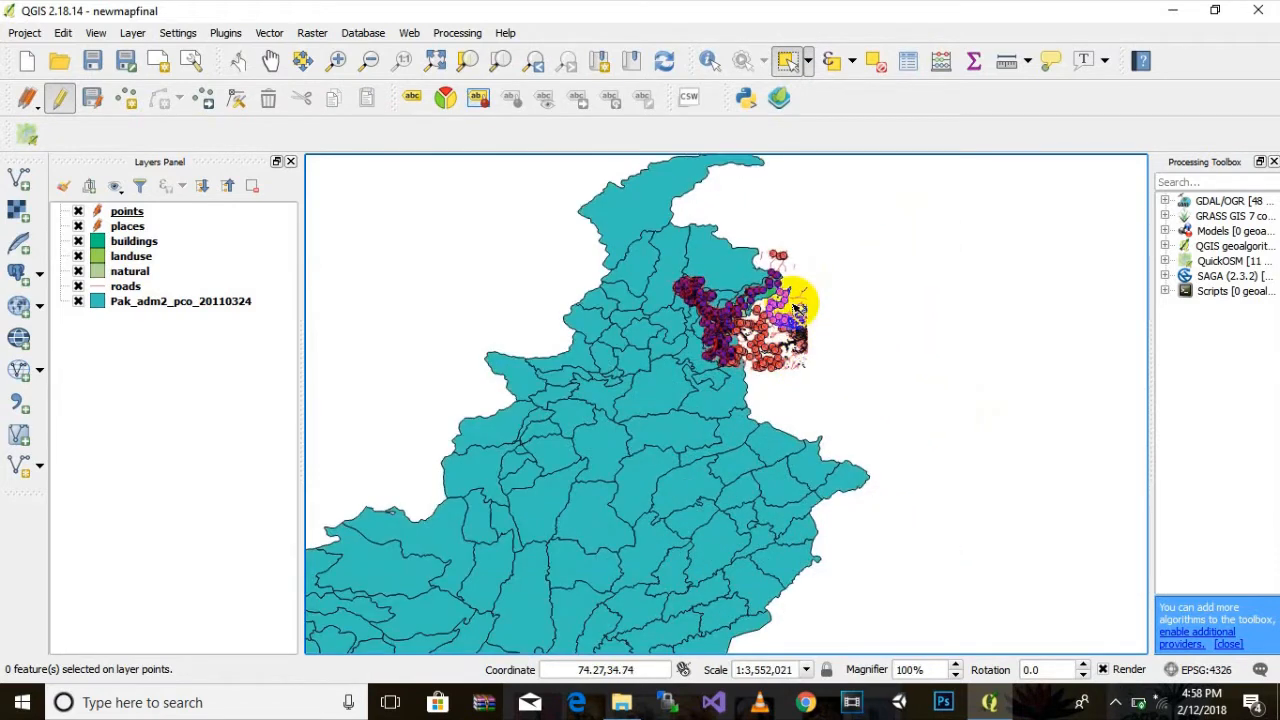
{"action": "scroll", "coordinate": [762, 318], "scroll_direction": "up", "scroll_amount": 2}
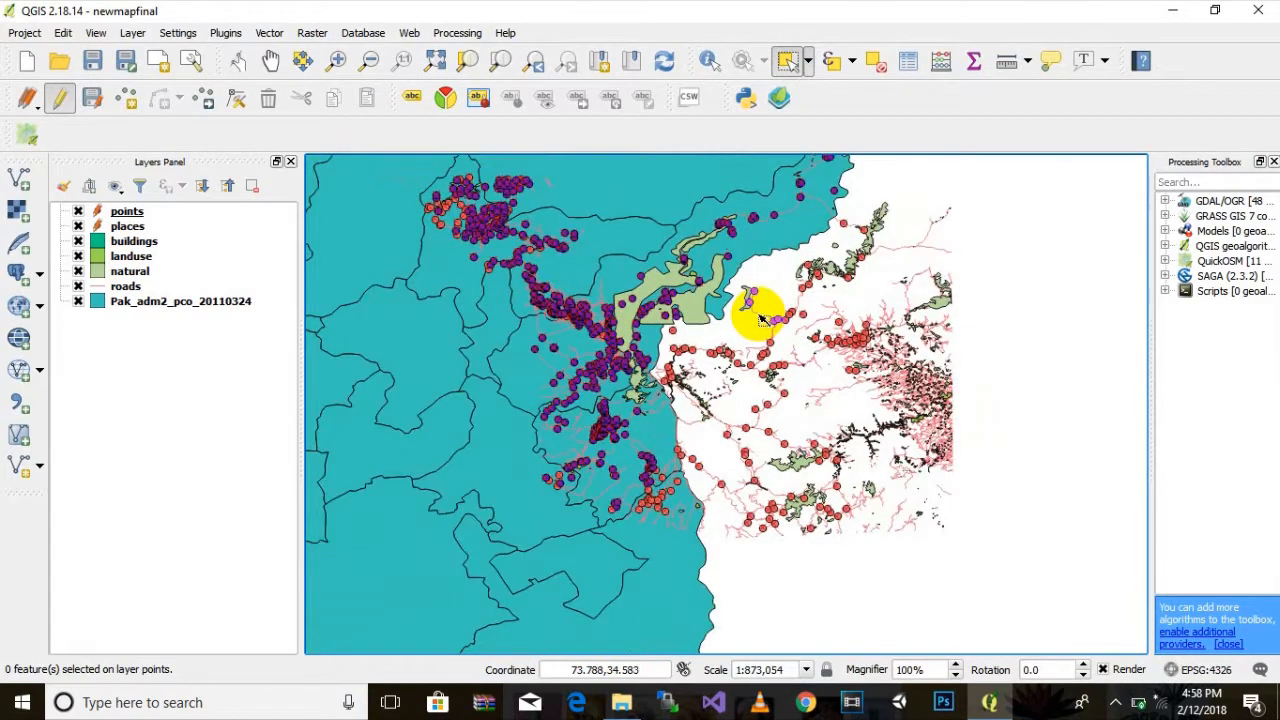
{"action": "left_click_drag", "start_coordinate": [1046, 244], "coordinate": [1008, 434]}
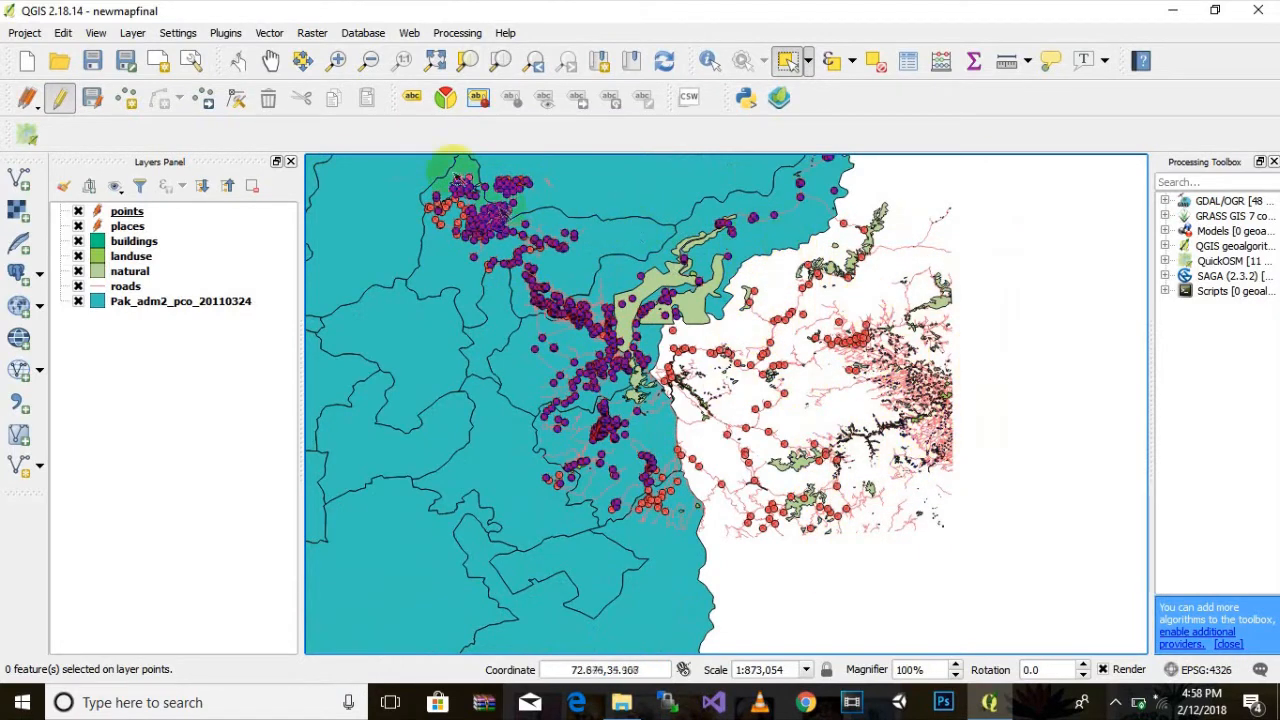
{"action": "scroll", "coordinate": [498, 213], "scroll_direction": "up", "scroll_amount": 2}
{"action": "scroll", "coordinate": [500, 213], "scroll_direction": "down", "scroll_amount": 2}
{"action": "scroll", "coordinate": [728, 368], "scroll_direction": "up", "scroll_amount": 1}
{"action": "scroll", "coordinate": [728, 368], "scroll_direction": "down", "scroll_amount": 1}
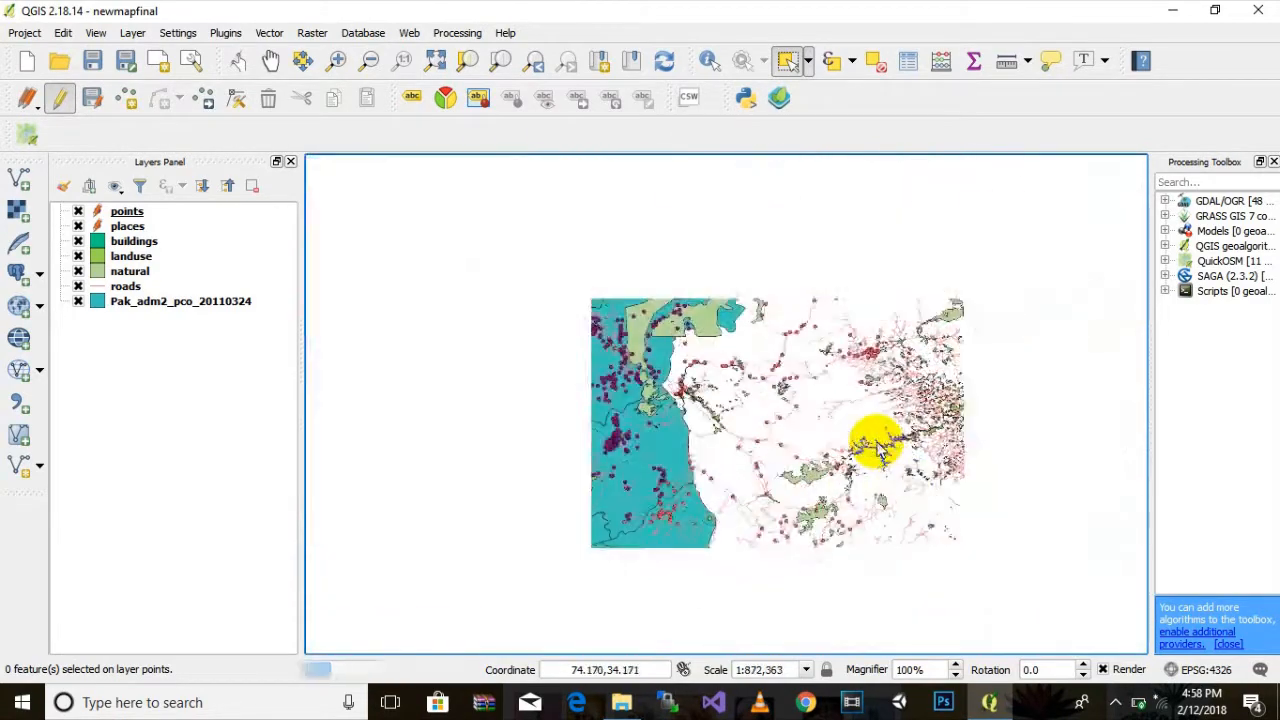
{"action": "scroll", "coordinate": [890, 465], "scroll_direction": "down", "scroll_amount": 1}
{"action": "scroll", "coordinate": [892, 488], "scroll_direction": "down", "scroll_amount": 1}
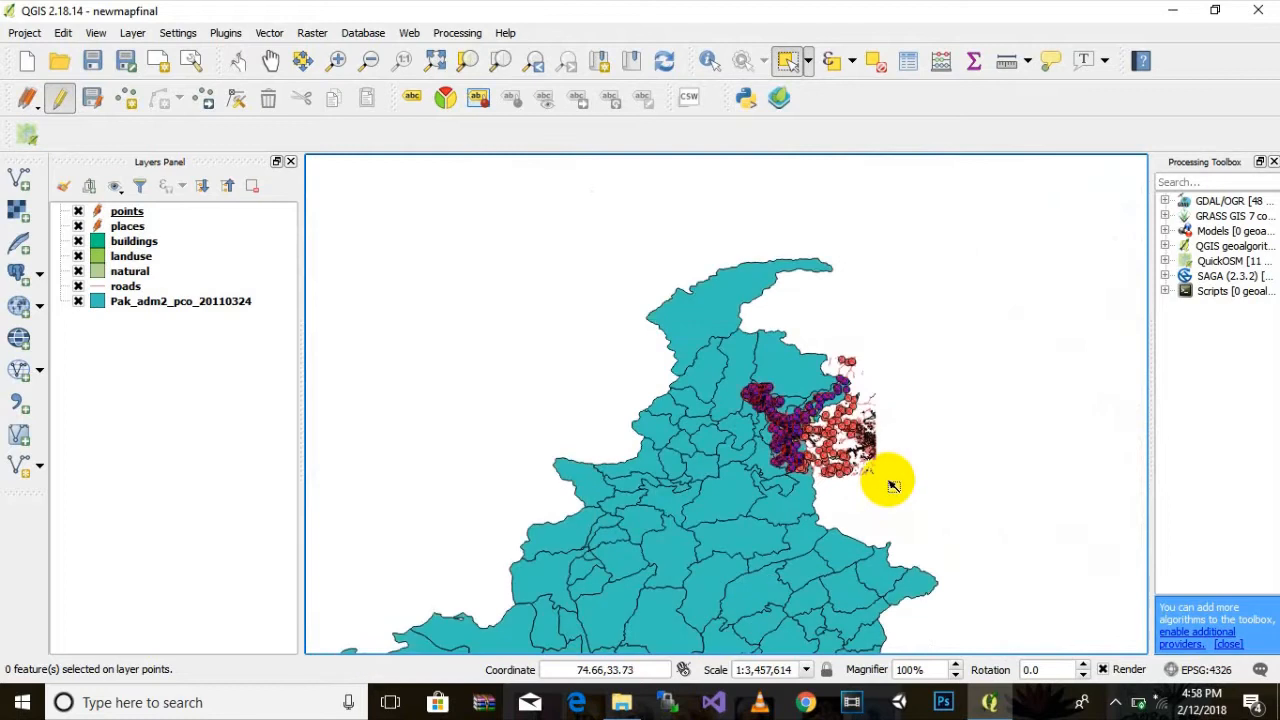
{"action": "scroll", "coordinate": [890, 480], "scroll_direction": "up", "scroll_amount": 1}
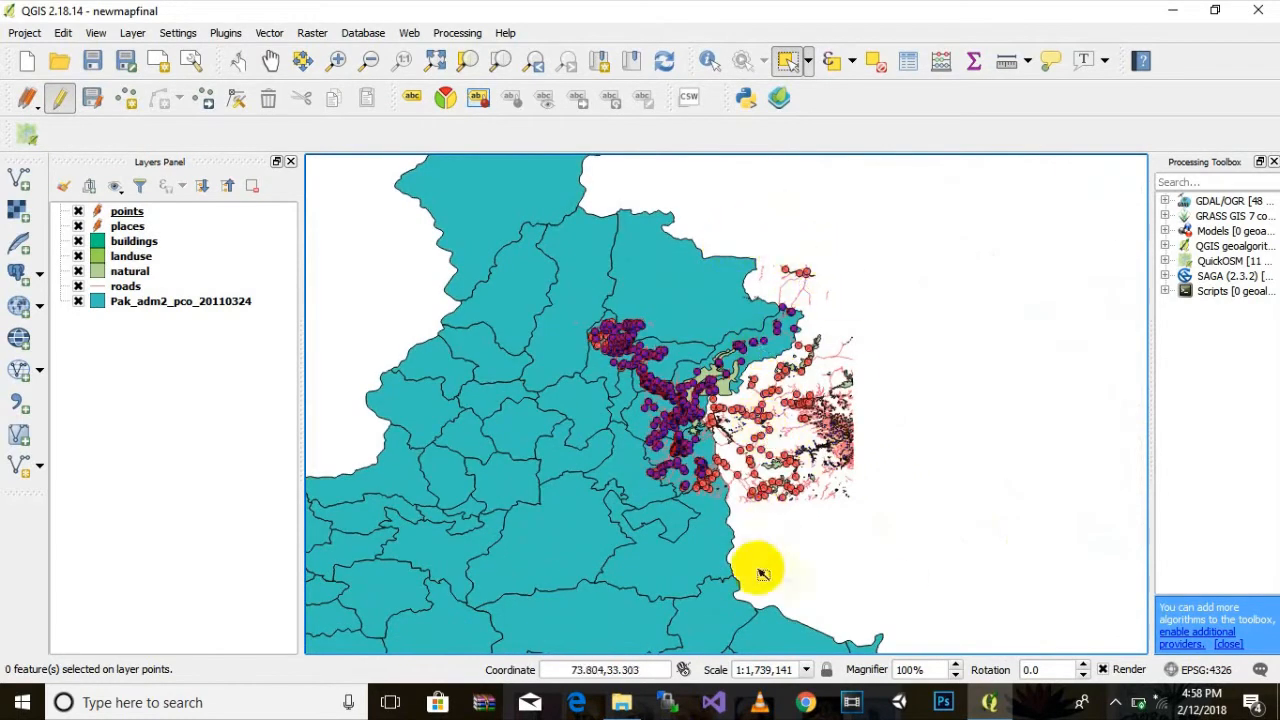
{"action": "scroll", "coordinate": [798, 350], "scroll_direction": "up", "scroll_amount": 1}
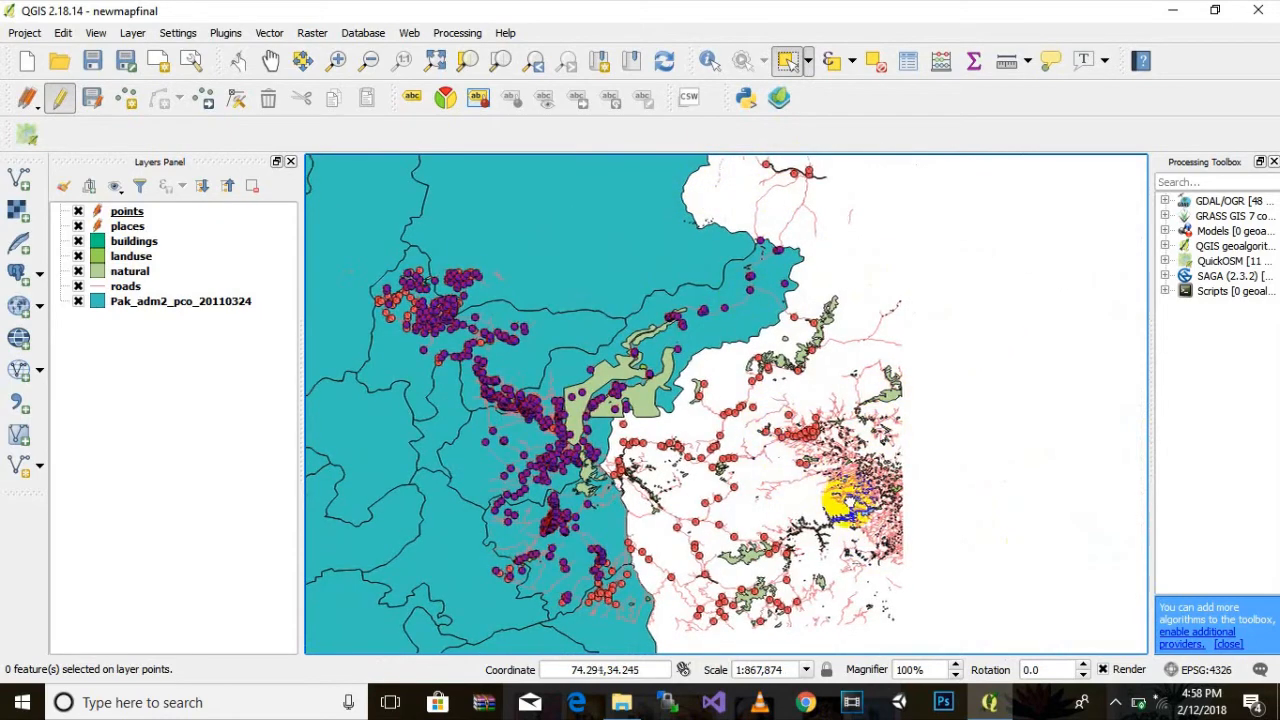
{"action": "scroll", "coordinate": [800, 485], "scroll_direction": "up", "scroll_amount": 1}
{"action": "scroll", "coordinate": [640, 345], "scroll_direction": "up", "scroll_amount": 1}
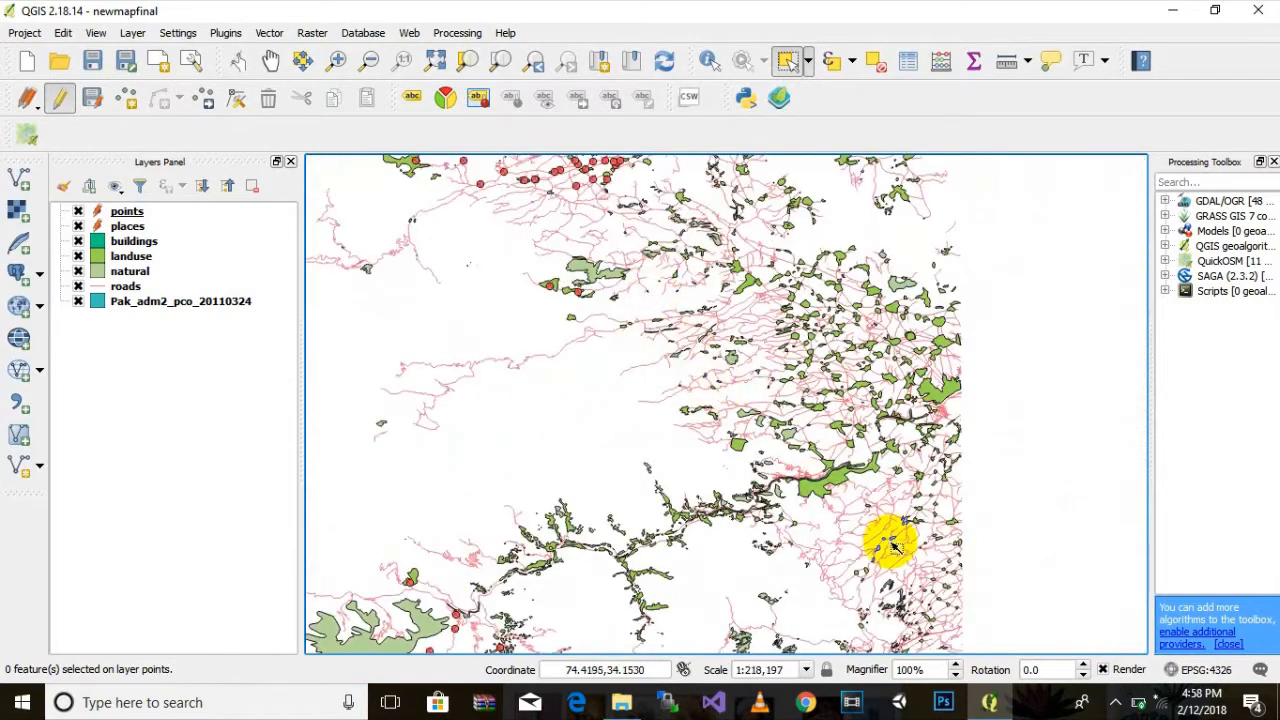
{"action": "scroll", "coordinate": [893, 545], "scroll_direction": "down", "scroll_amount": 3}
{"action": "scroll", "coordinate": [735, 435], "scroll_direction": "down", "scroll_amount": 2}
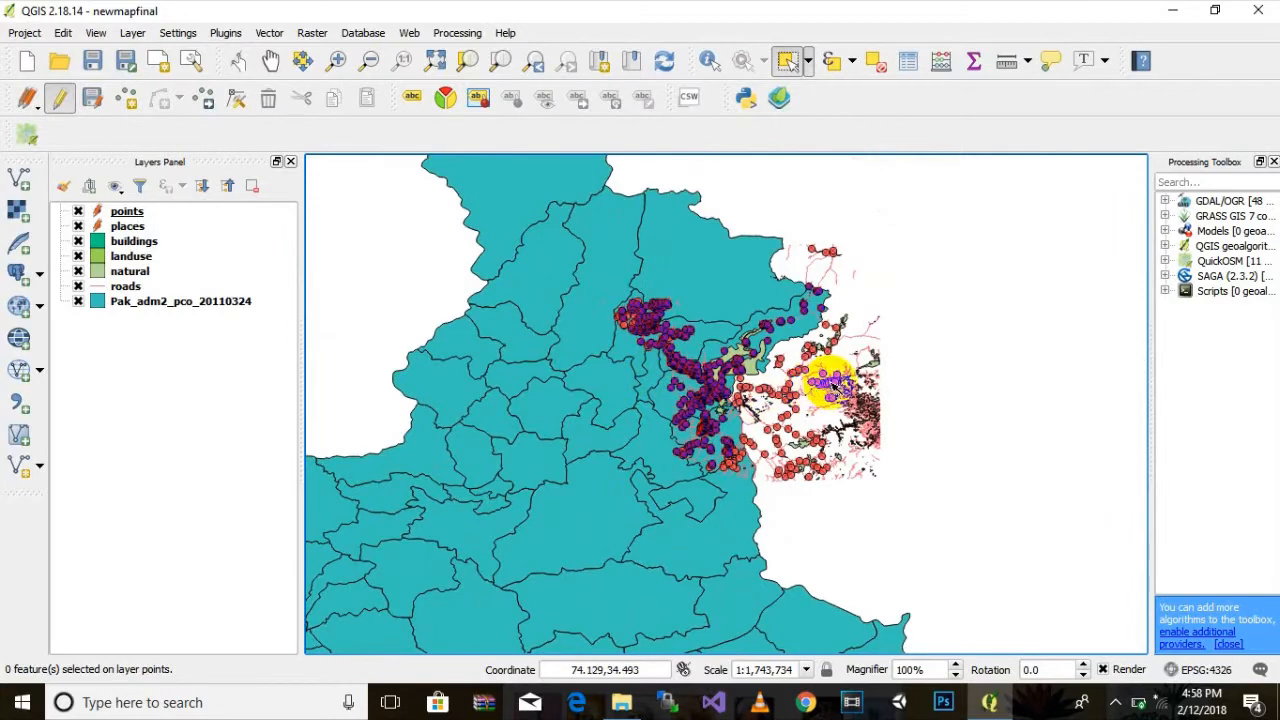
{"action": "scroll", "coordinate": [833, 388], "scroll_direction": "up", "scroll_amount": 1}
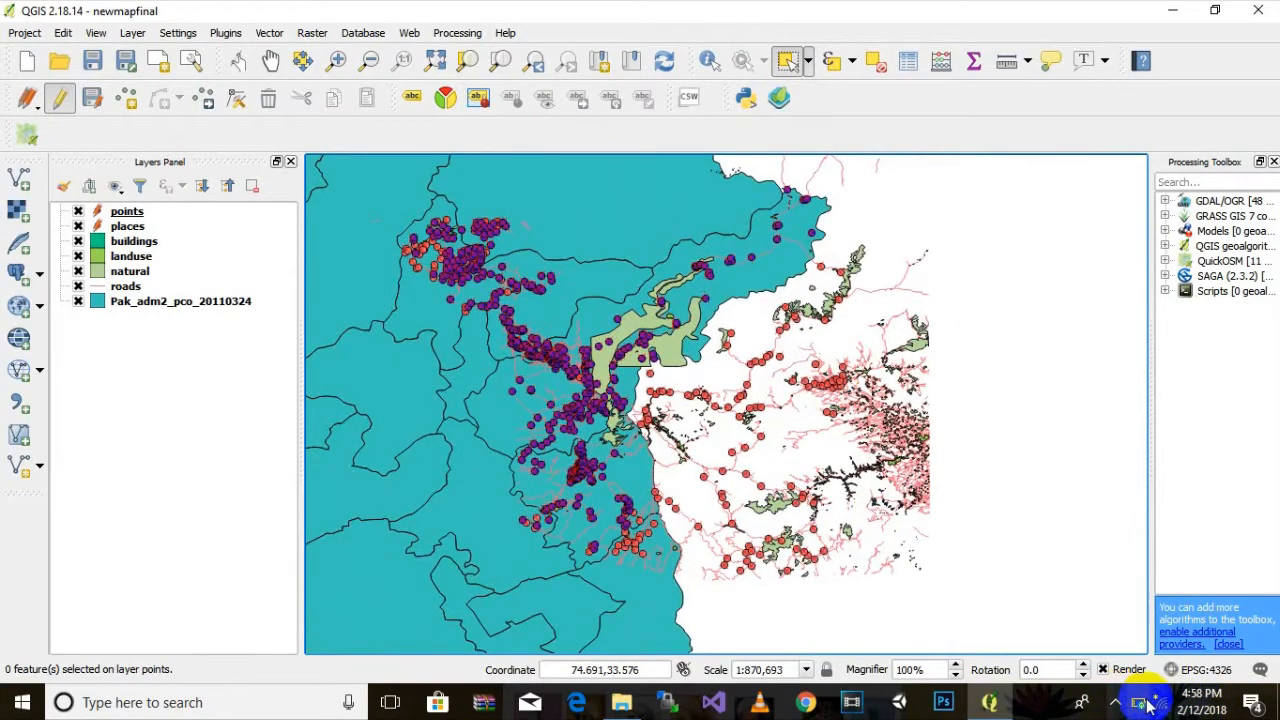
{"action": "scroll", "coordinate": [809, 371], "scroll_direction": "down", "scroll_amount": 2}
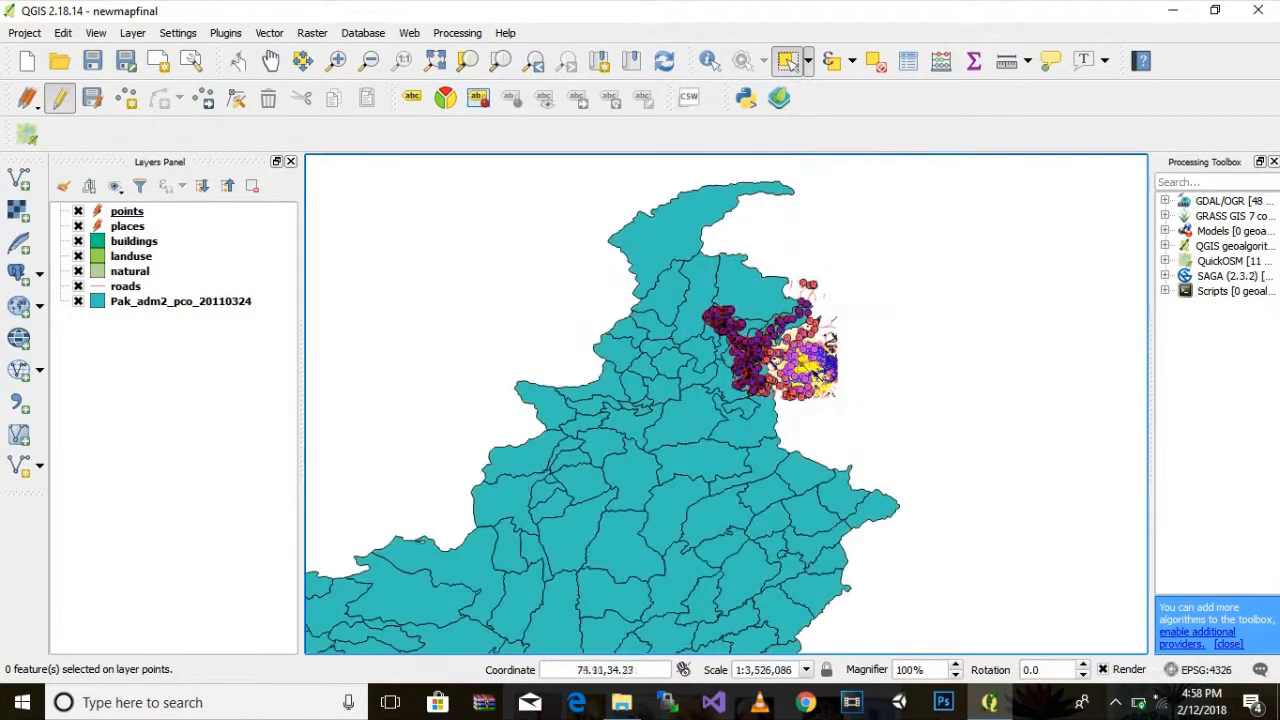
Remove the Pak_adm2_pco_20110324 layer from the project and save the project
{"action": "left_click", "coordinate": [181, 304]}
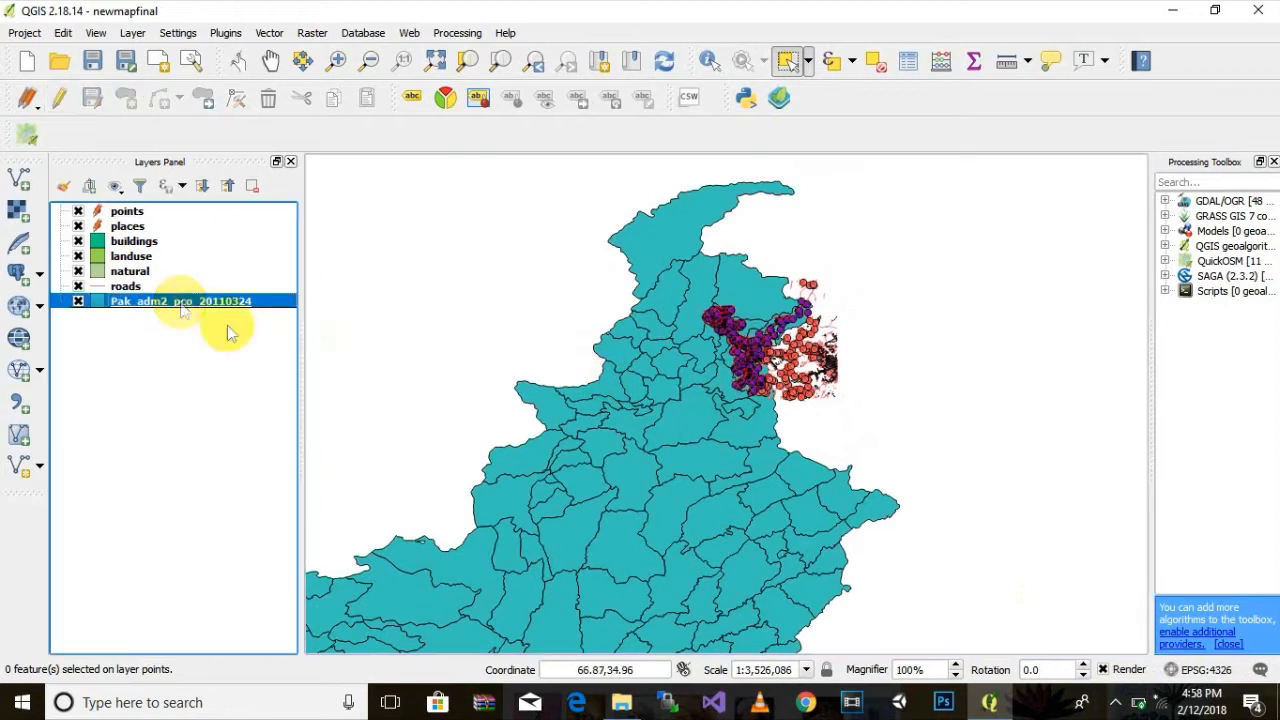
{"action": "right_click", "coordinate": [147, 305]}
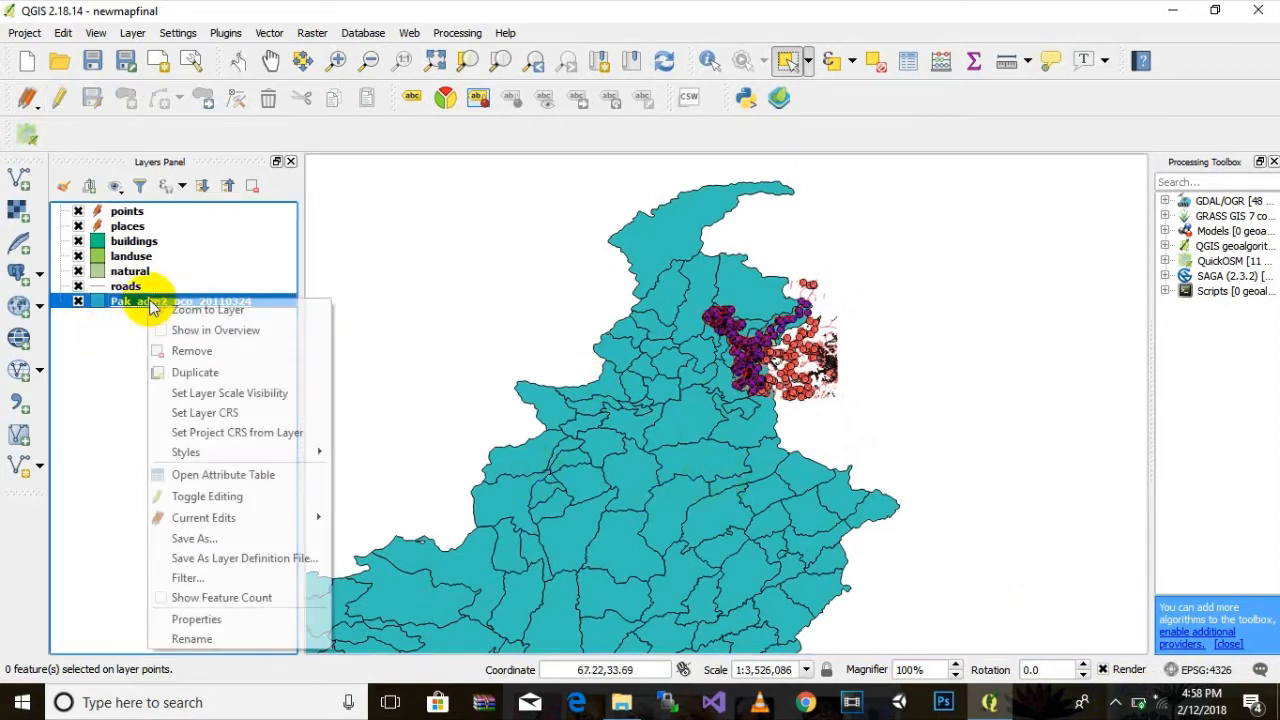
{"action": "left_click", "coordinate": [190, 349]}
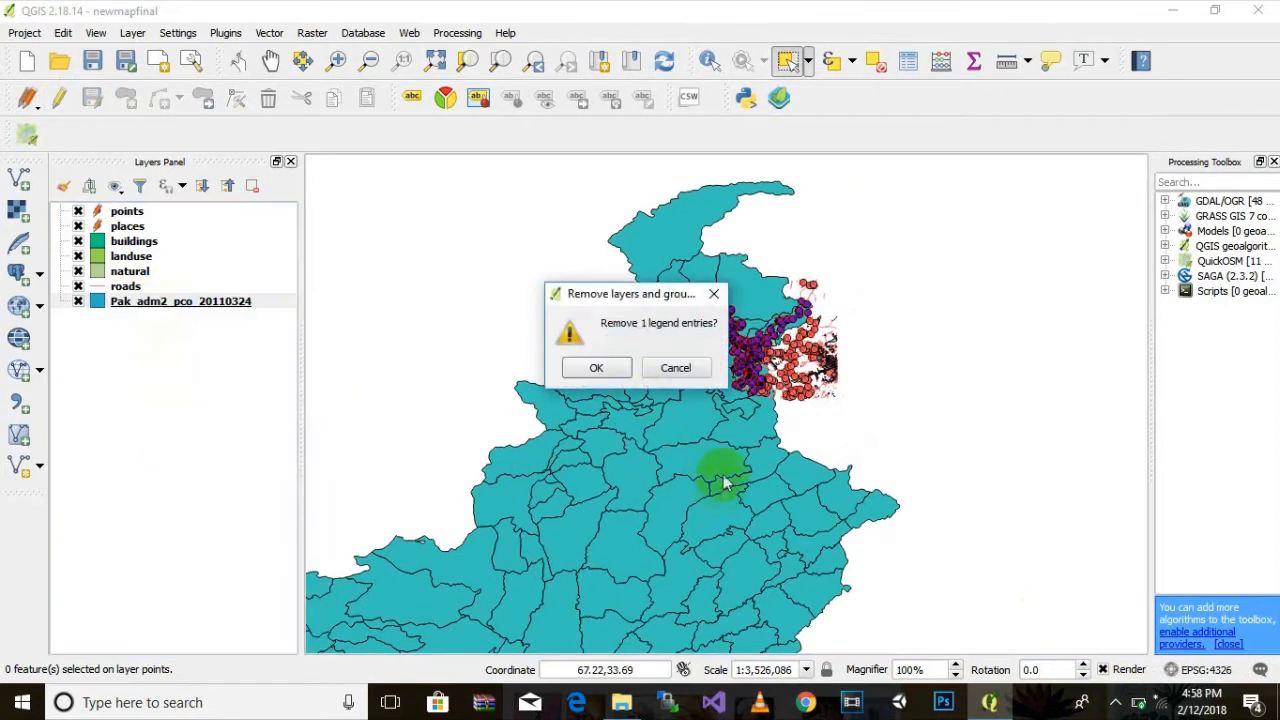
{"action": "left_click", "coordinate": [597, 368]}
{"action": "scroll", "coordinate": [771, 406], "scroll_direction": "up", "scroll_amount": 1}
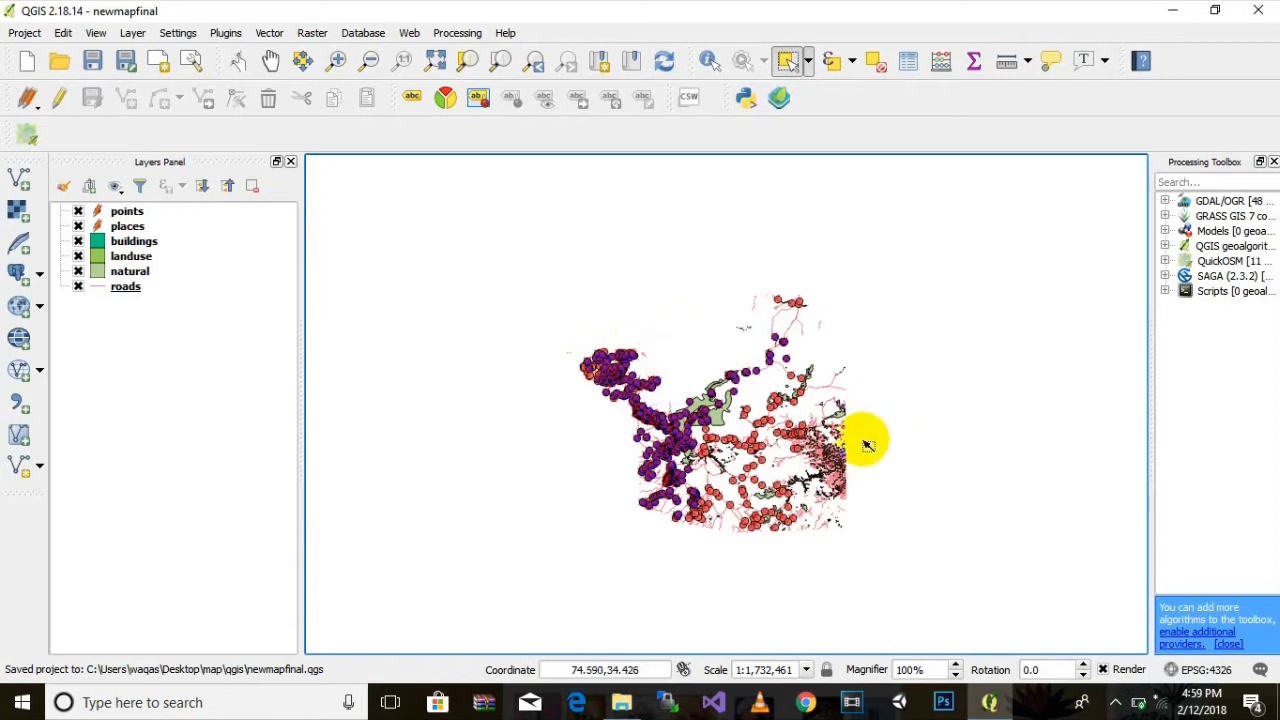
{"action": "scroll", "coordinate": [835, 482], "scroll_direction": "up", "scroll_amount": 1}
{"action": "left_click_drag", "start_coordinate": [890, 497], "coordinate": [829, 458]}
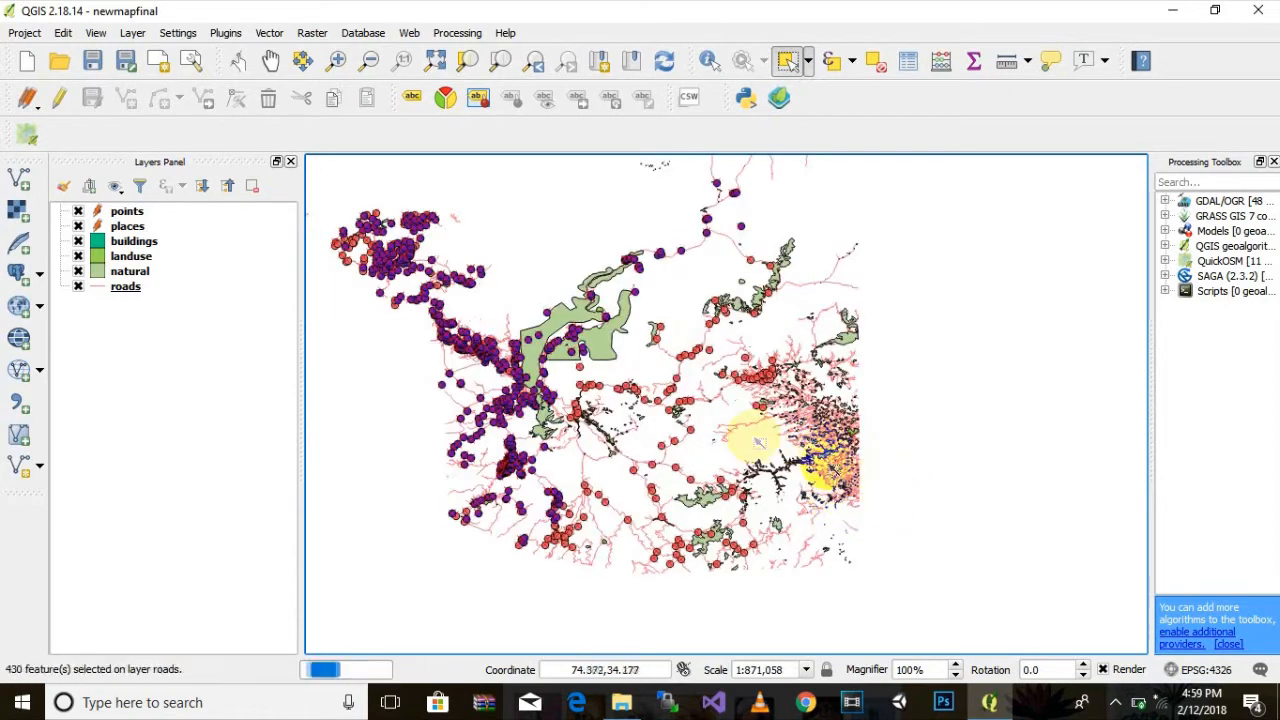
{"action": "left_click", "coordinate": [922, 370]}
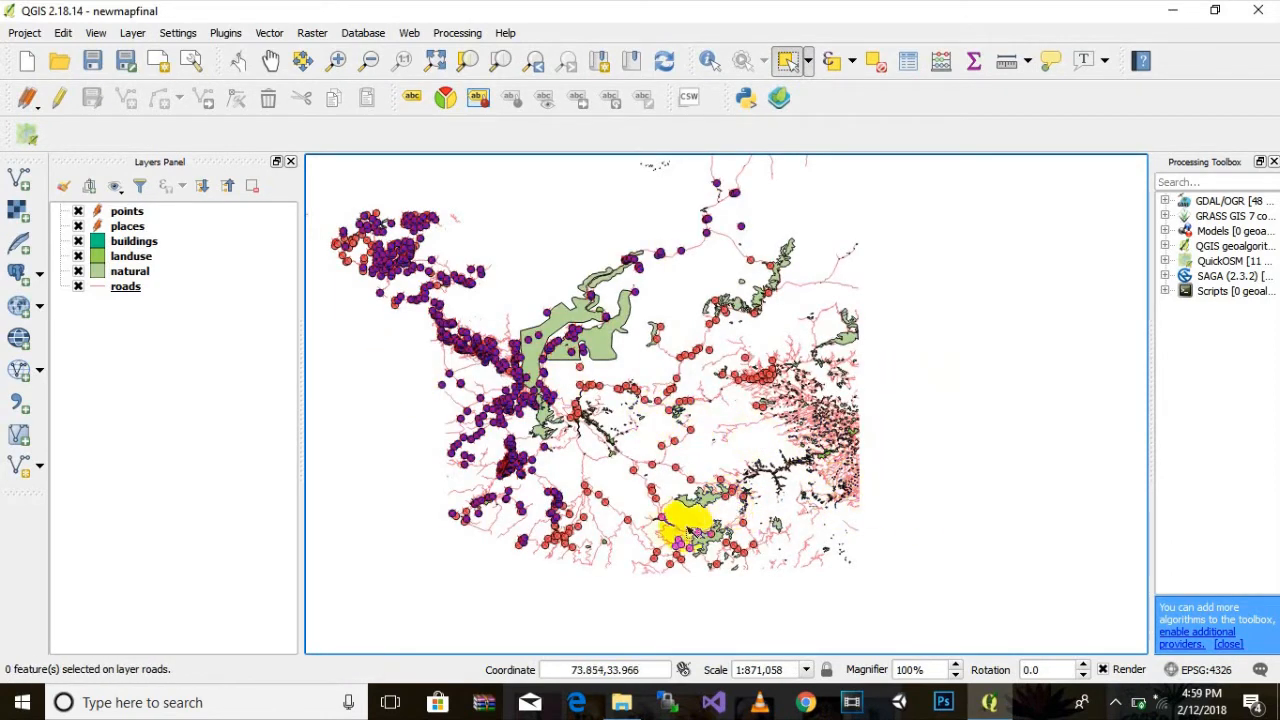
{"action": "left_click_drag", "start_coordinate": [420, 405], "coordinate": [506, 452]}
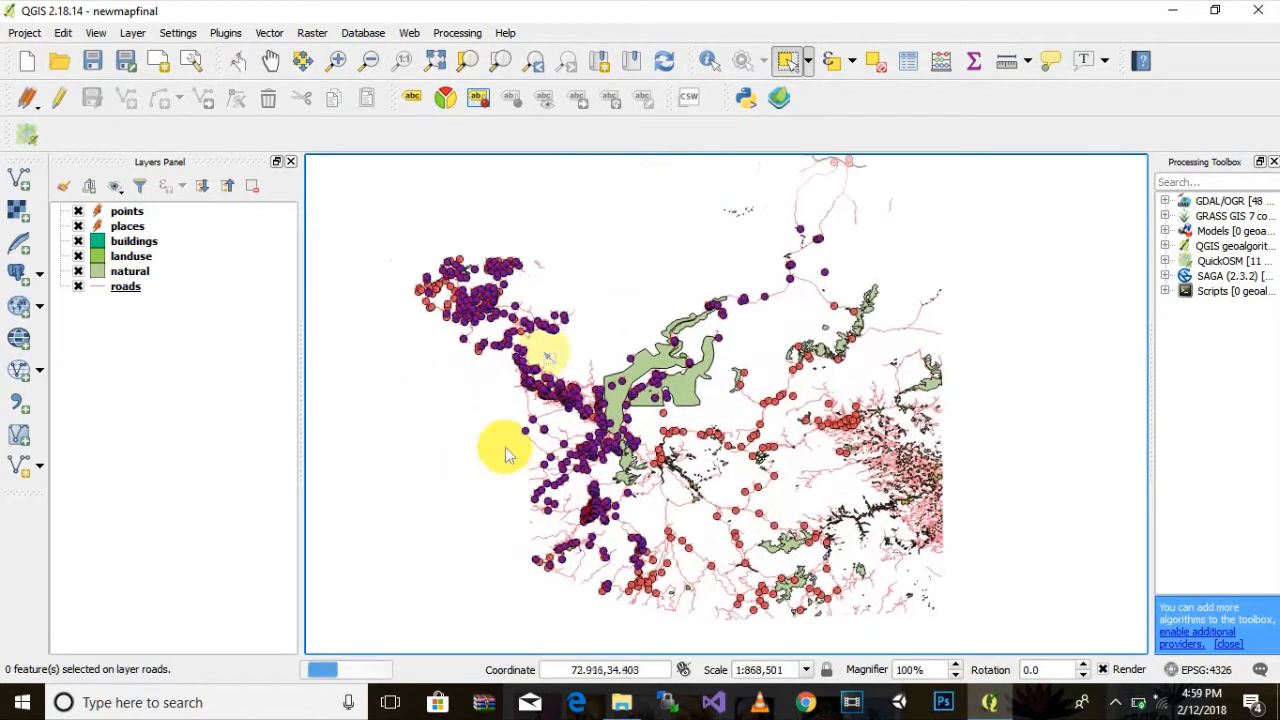
{"action": "scroll", "coordinate": [671, 320], "scroll_direction": "down", "scroll_amount": 1}
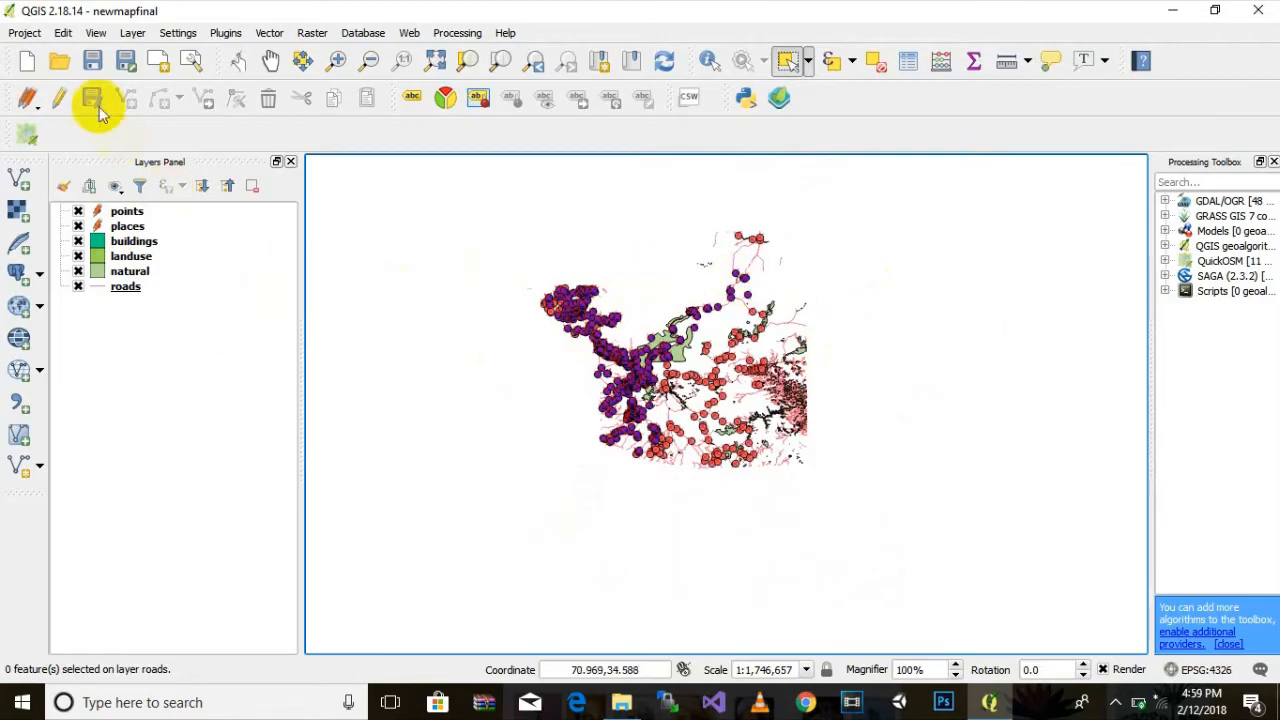
Set the project's background color to light grey in Project Properties and apply it
{"action": "left_click", "coordinate": [25, 38]}
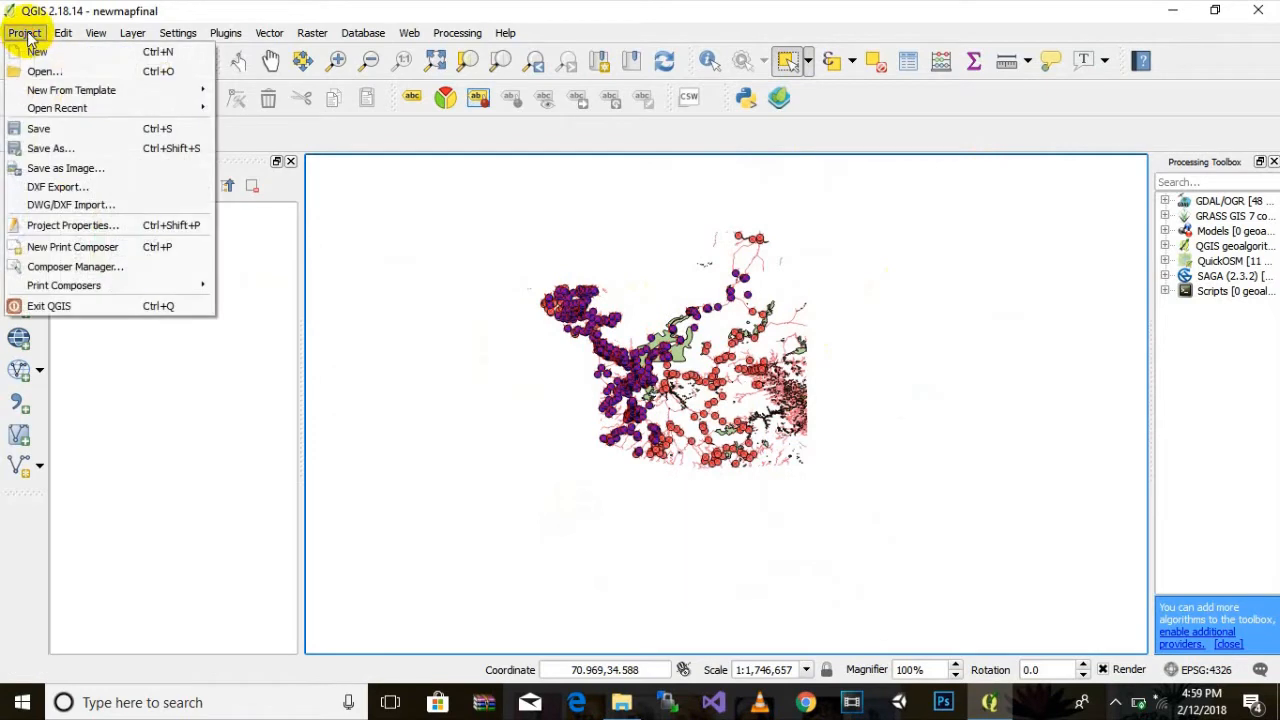
{"action": "left_click", "coordinate": [33, 226]}
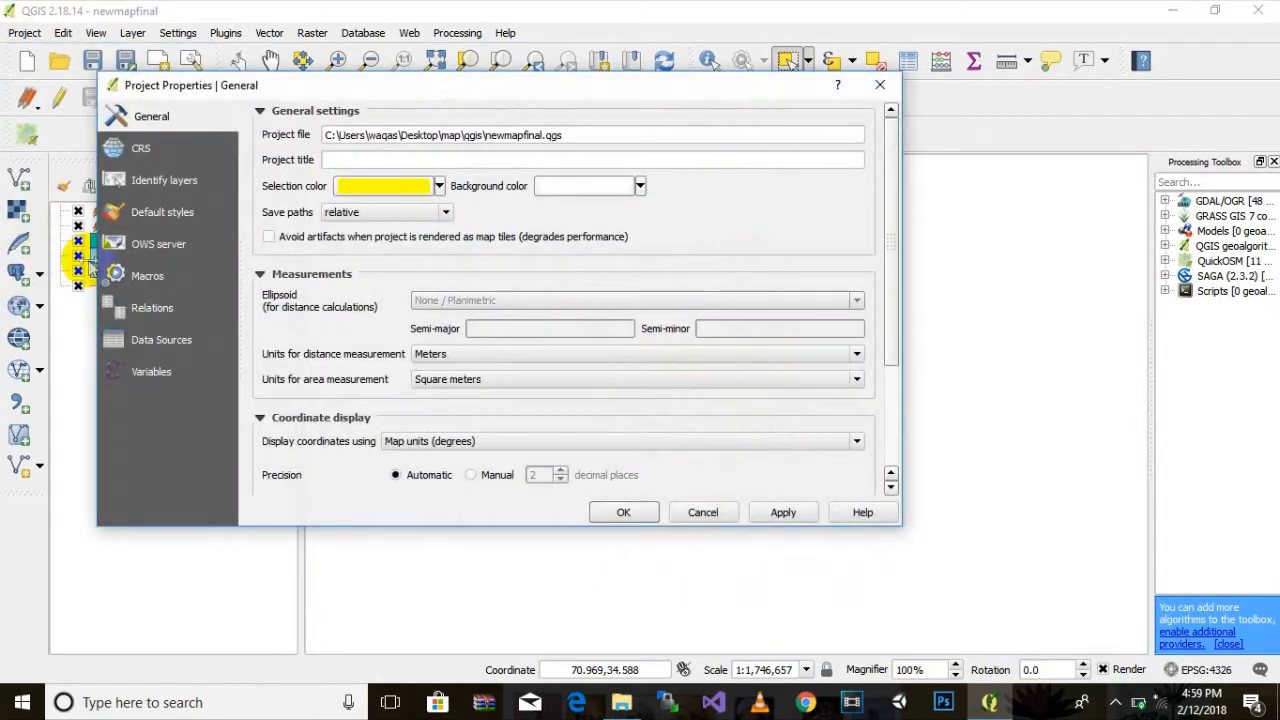
{"action": "left_click", "coordinate": [640, 187]}
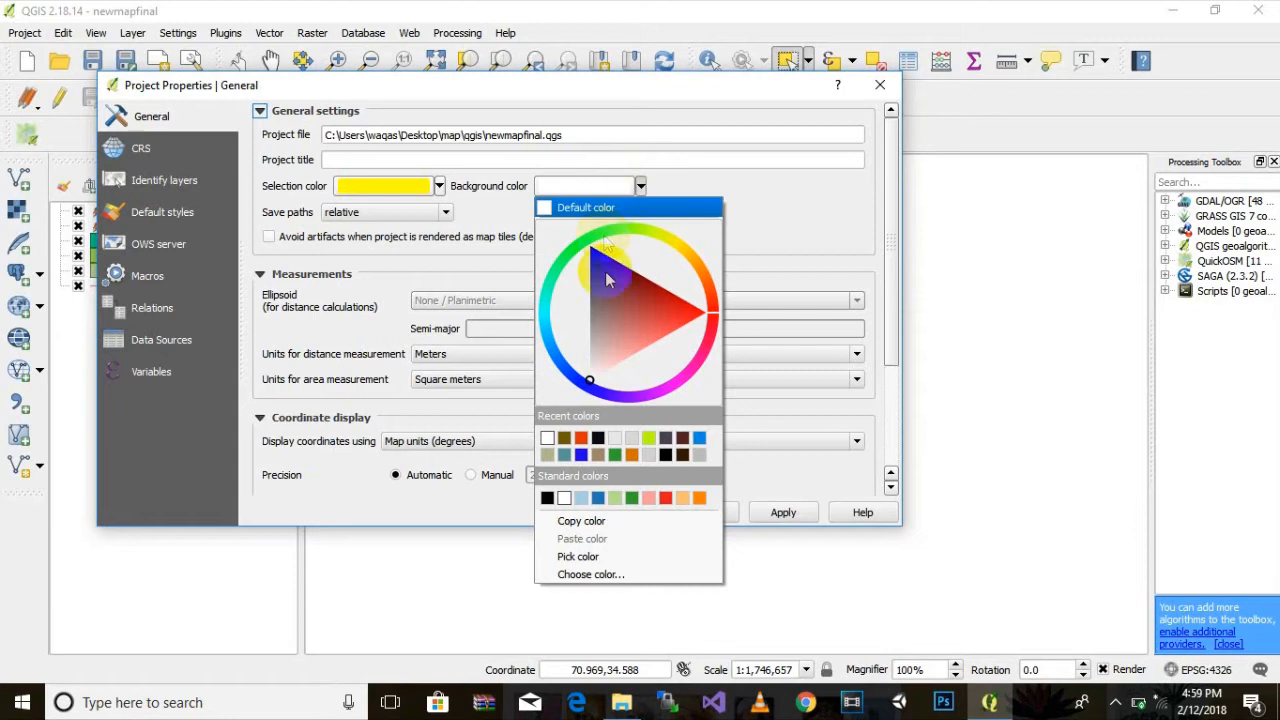
{"action": "left_click", "coordinate": [591, 354]}
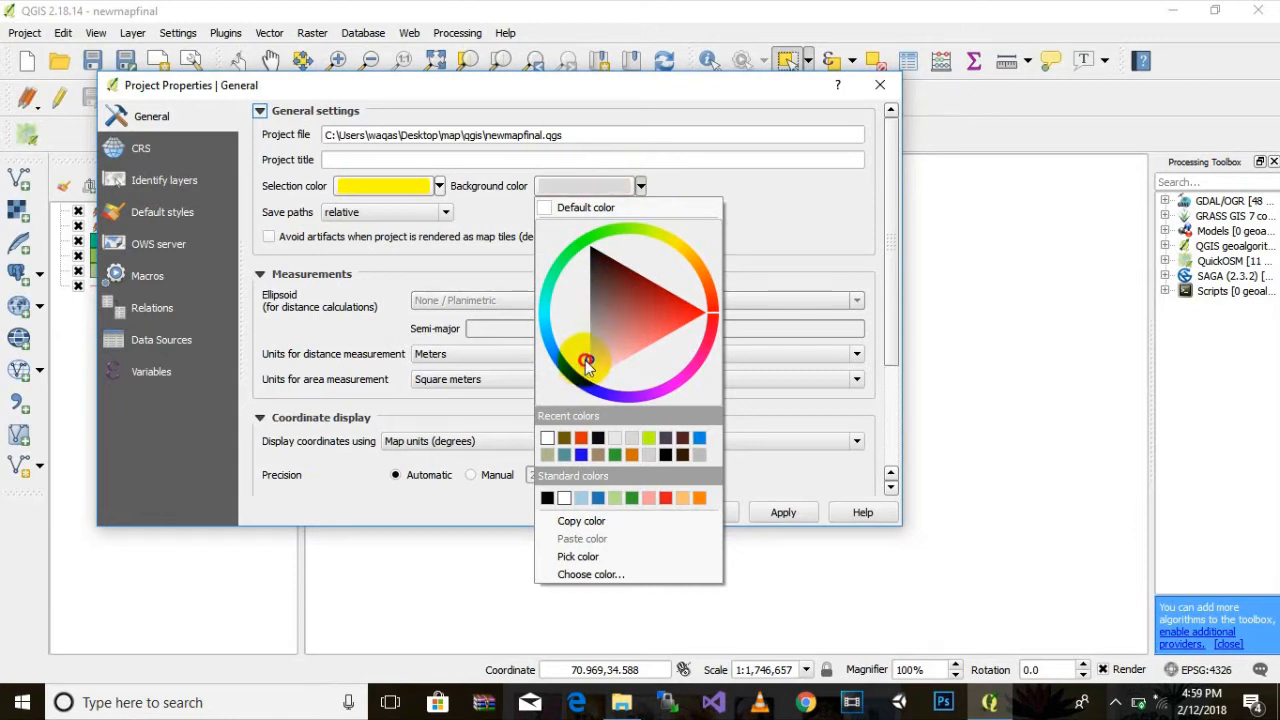
{"action": "left_click", "coordinate": [776, 514]}
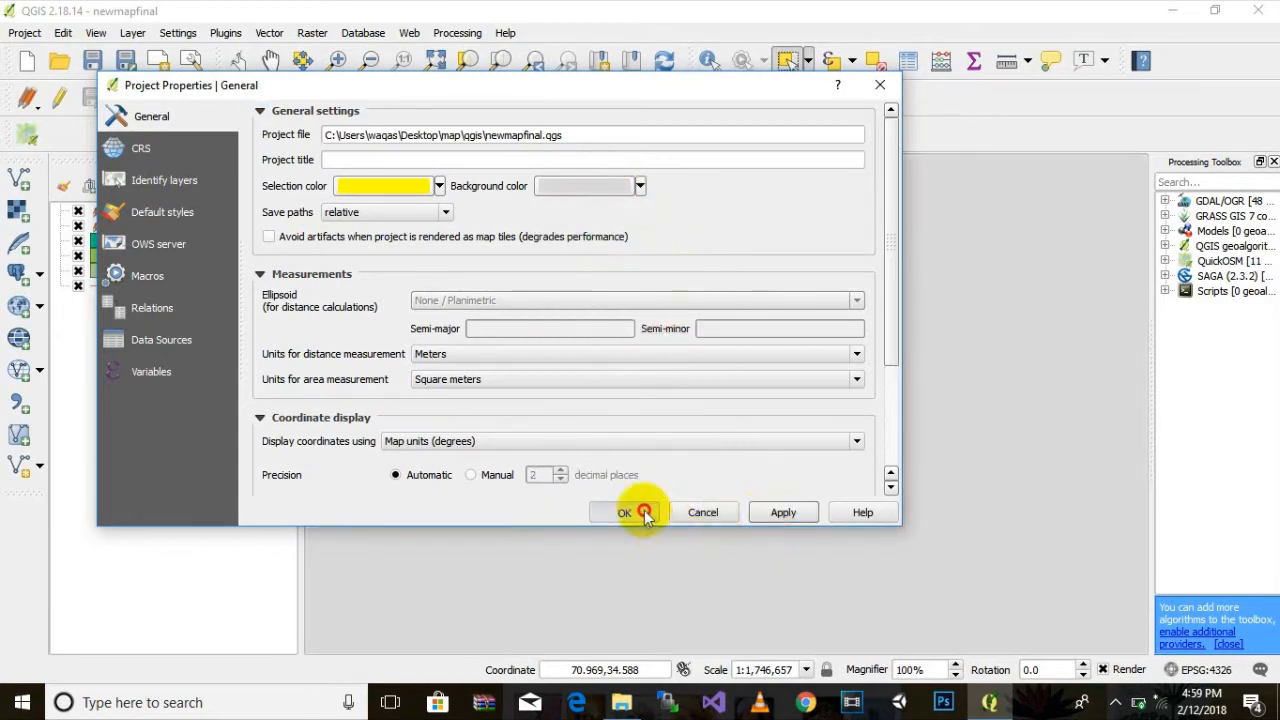
{"action": "left_click", "coordinate": [645, 512]}
Hide the natural layer and show it again to check which map areas belong to it
{"action": "scroll", "coordinate": [694, 271], "scroll_direction": "up", "scroll_amount": 1}
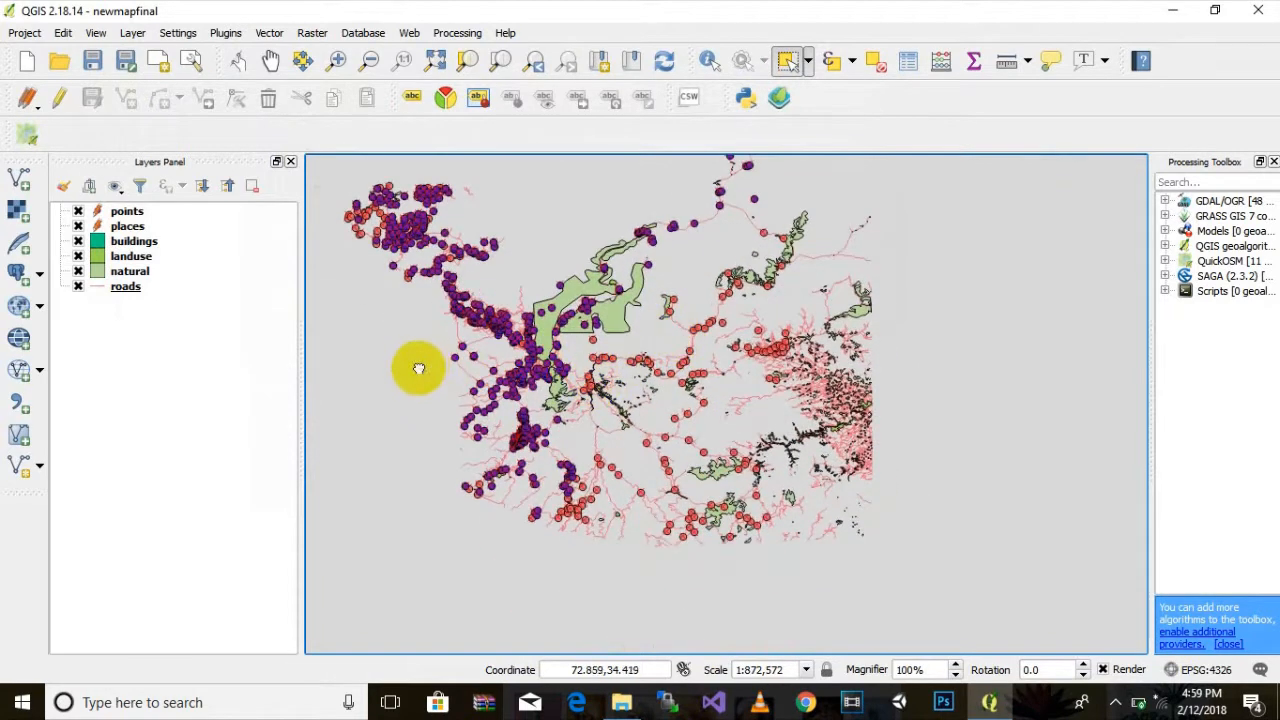
{"action": "left_click_drag", "start_coordinate": [418, 369], "coordinate": [518, 367]}
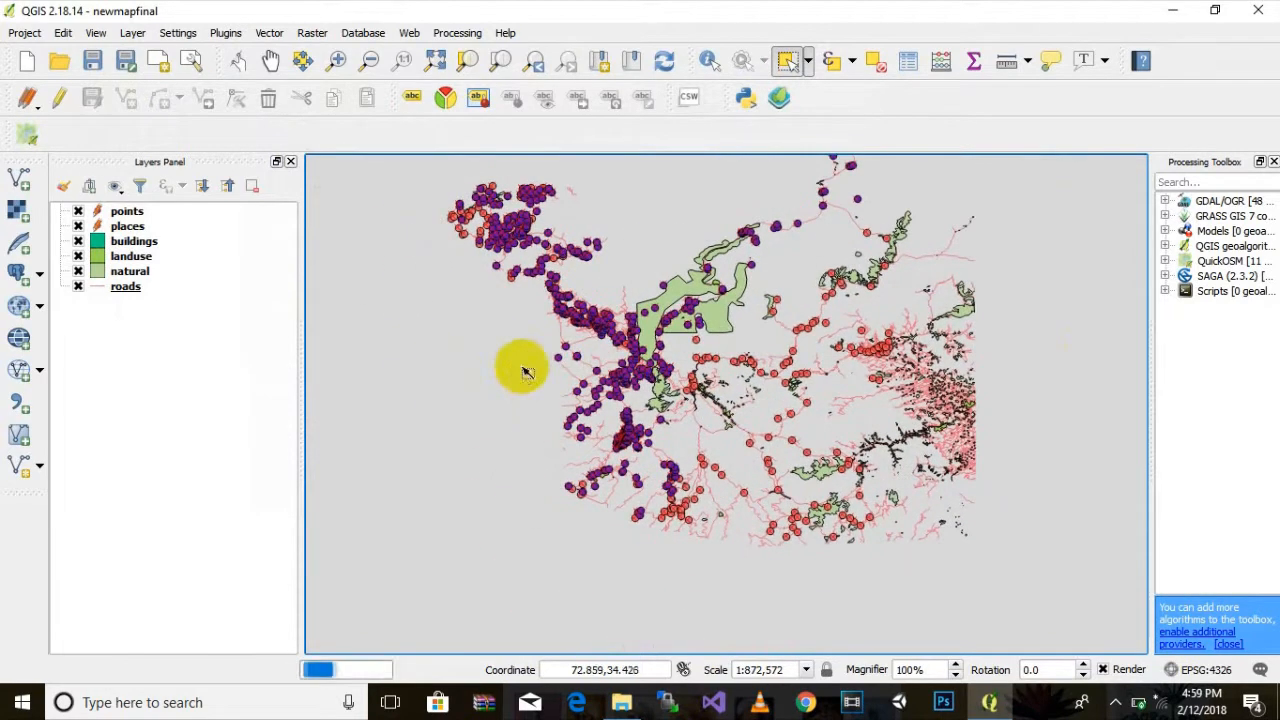
{"action": "left_click", "coordinate": [130, 271]}
{"action": "left_click", "coordinate": [78, 271]}
{"action": "left_click", "coordinate": [78, 271]}
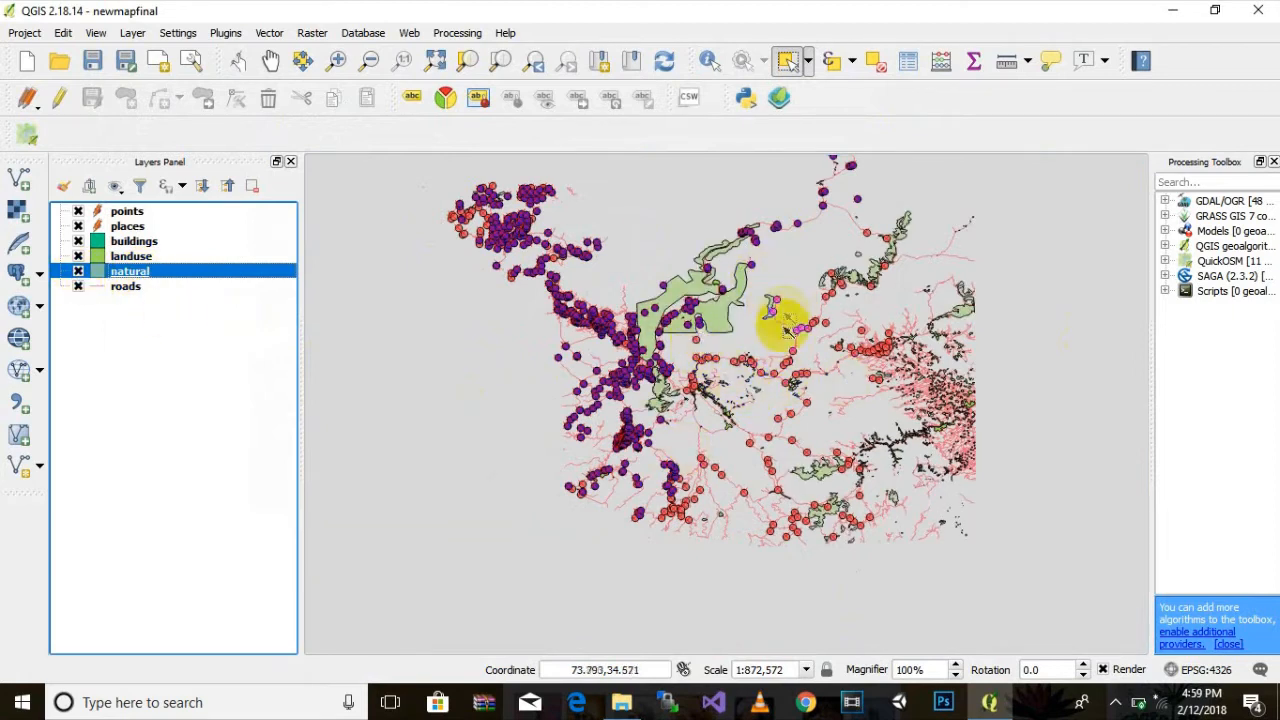
{"action": "scroll", "coordinate": [757, 400], "scroll_direction": "down", "scroll_amount": 1}
{"action": "scroll", "coordinate": [686, 443], "scroll_direction": "up", "scroll_amount": 2}
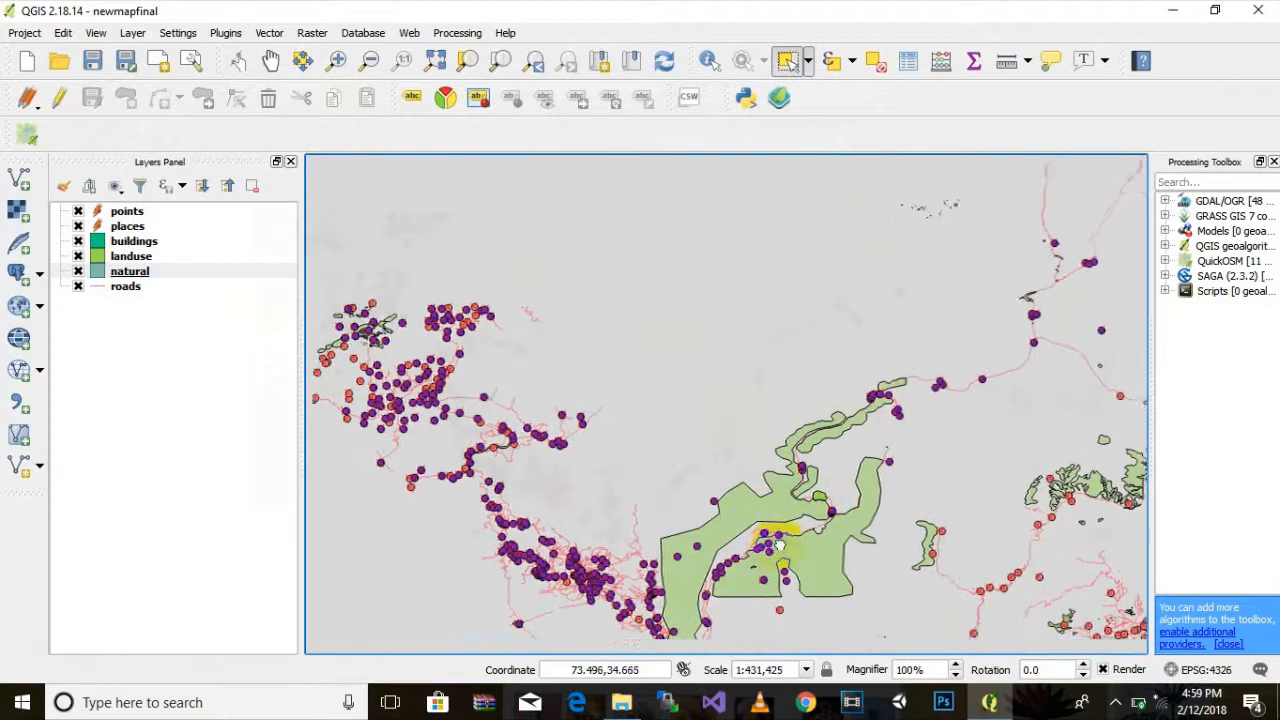
{"action": "scroll", "coordinate": [770, 548], "scroll_direction": "down", "scroll_amount": 1}
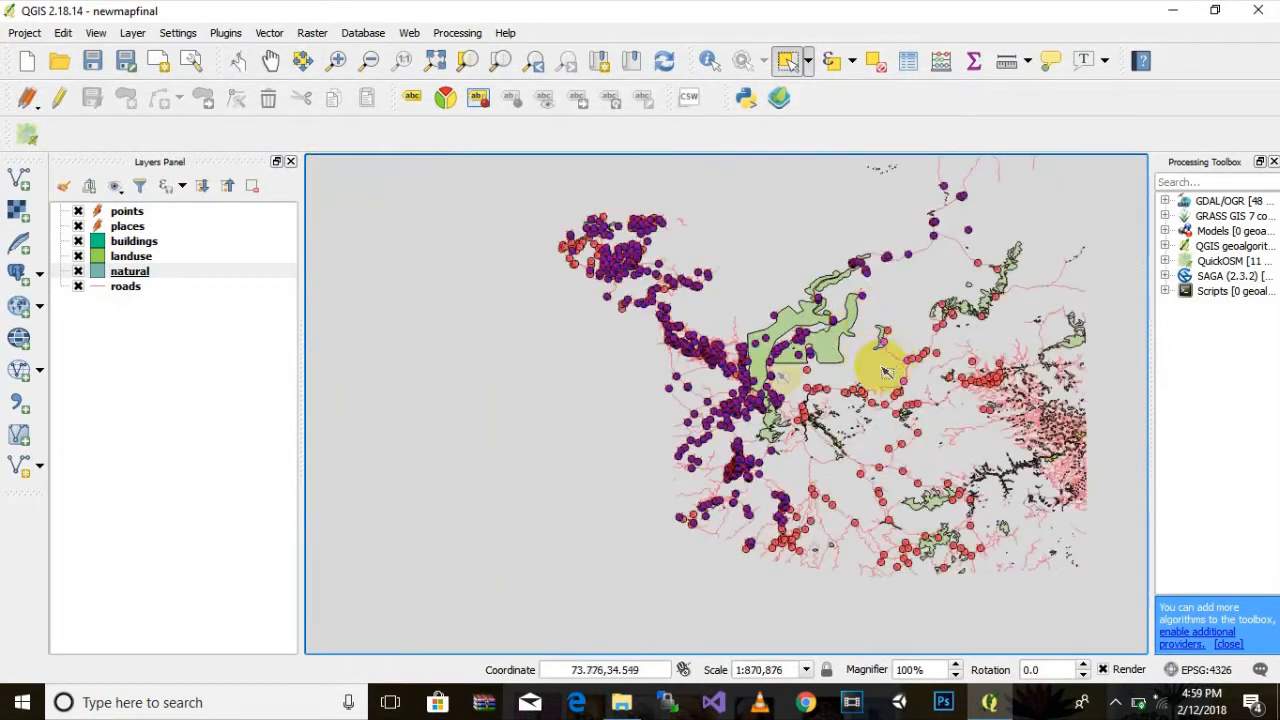
{"action": "left_click", "coordinate": [758, 369]}
{"action": "left_click_drag", "start_coordinate": [850, 366], "coordinate": [826, 364]}
{"action": "left_click", "coordinate": [484, 405]}
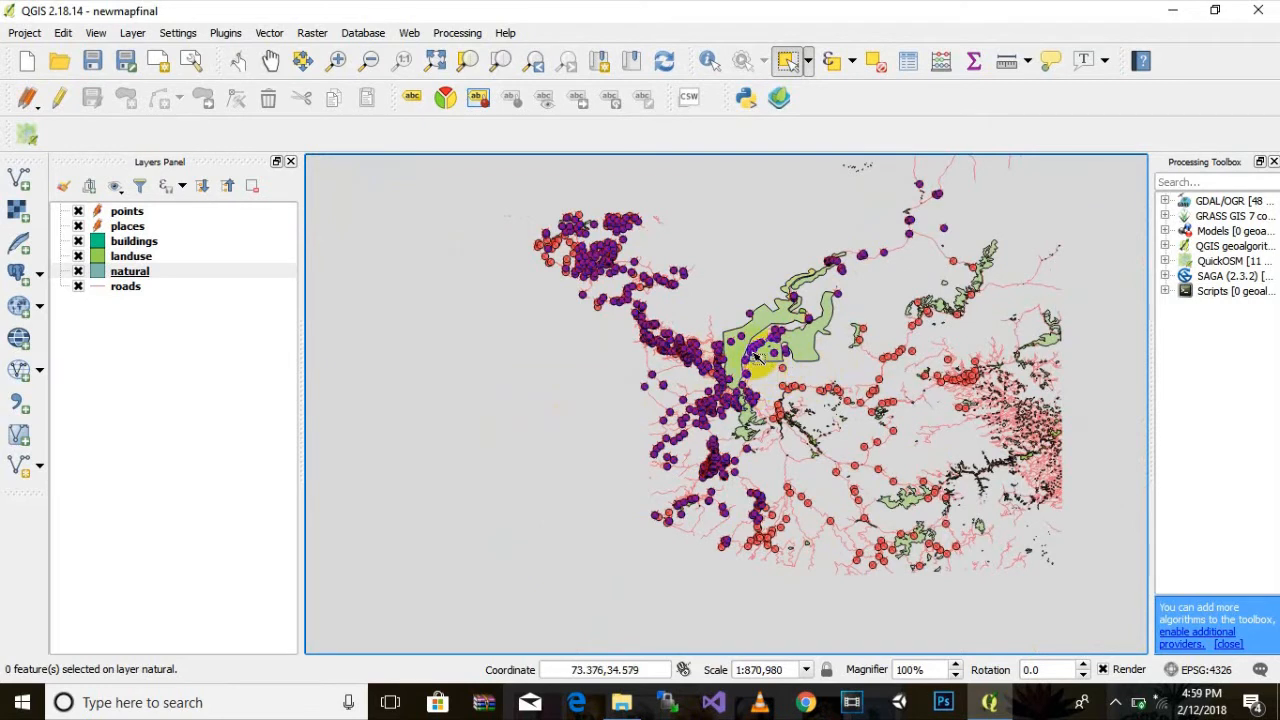
Open the natural layer's attribute table and look through the feature names and types
{"action": "right_click", "coordinate": [113, 271]}
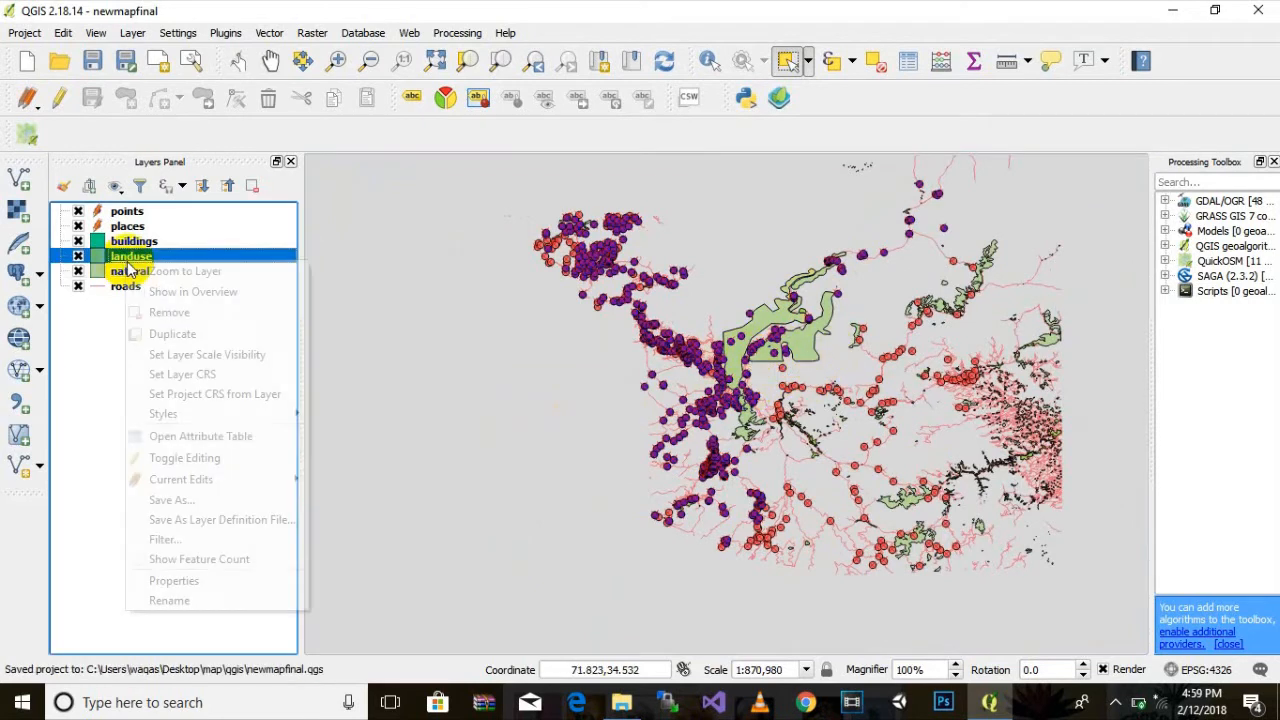
{"action": "left_click", "coordinate": [176, 445]}
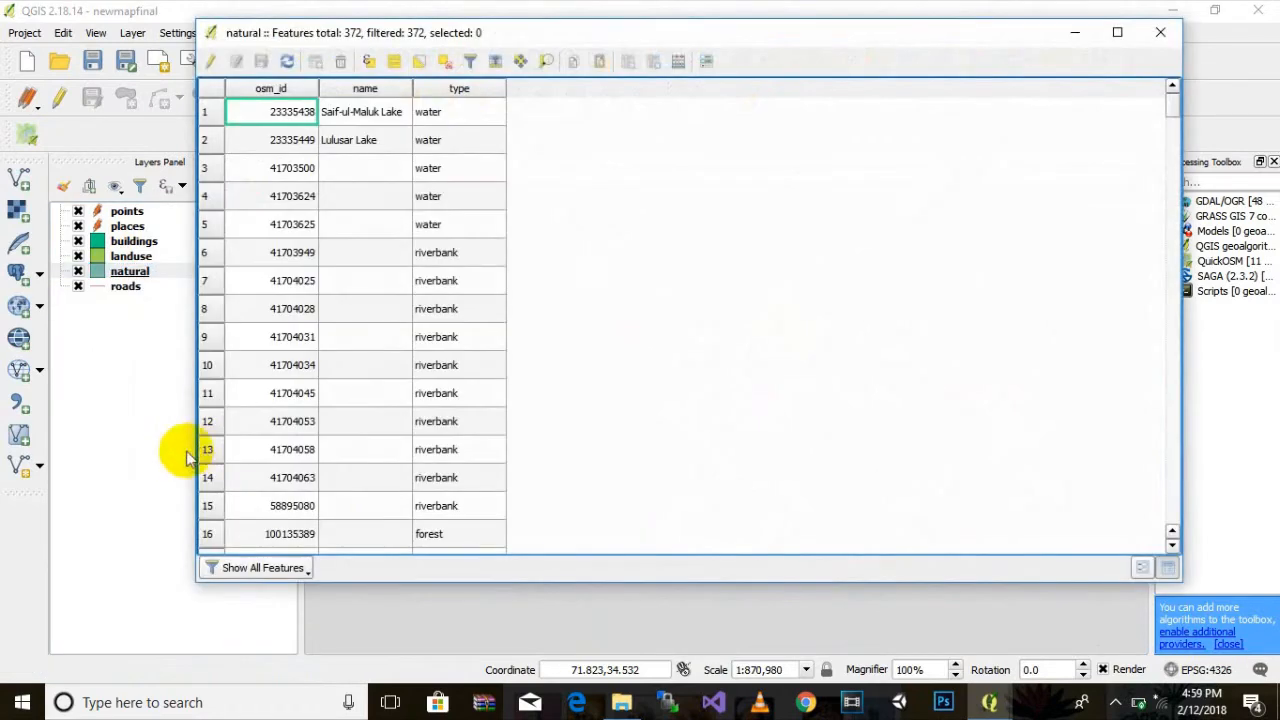
{"action": "scroll", "coordinate": [425, 365], "scroll_direction": "down", "scroll_amount": 1}
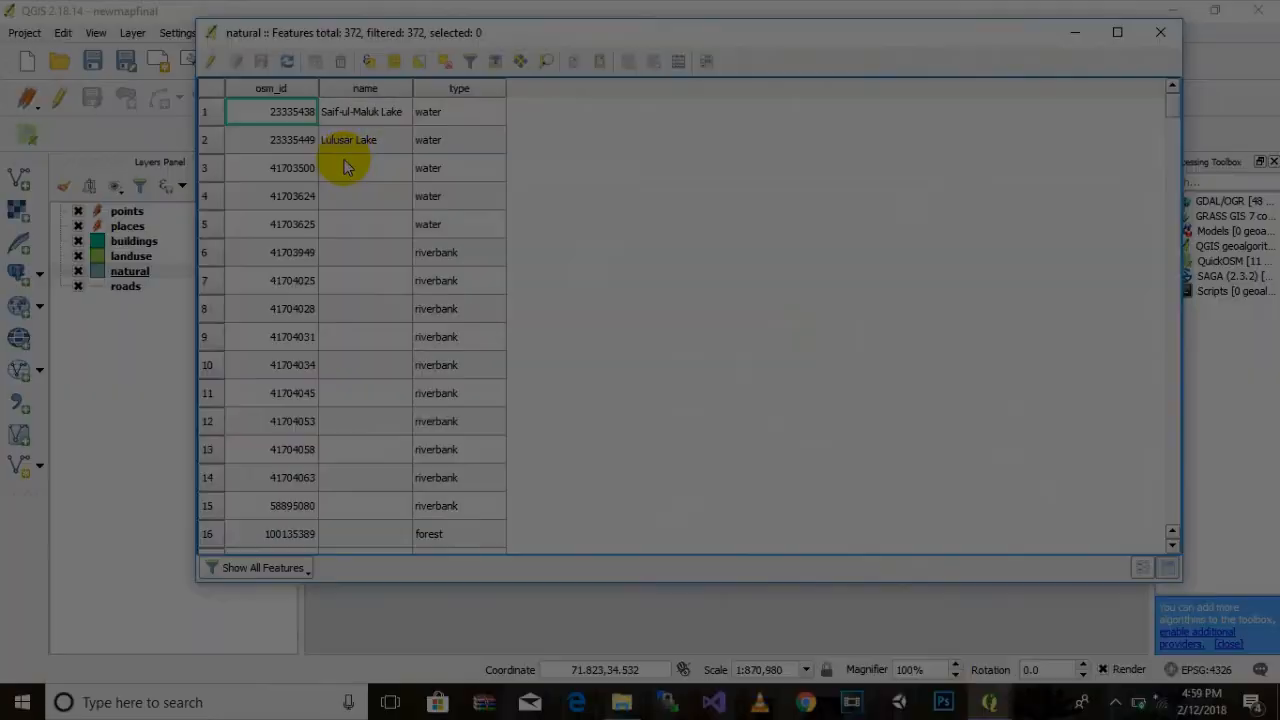
{"action": "scroll", "coordinate": [347, 116], "scroll_direction": "down", "scroll_amount": 20}
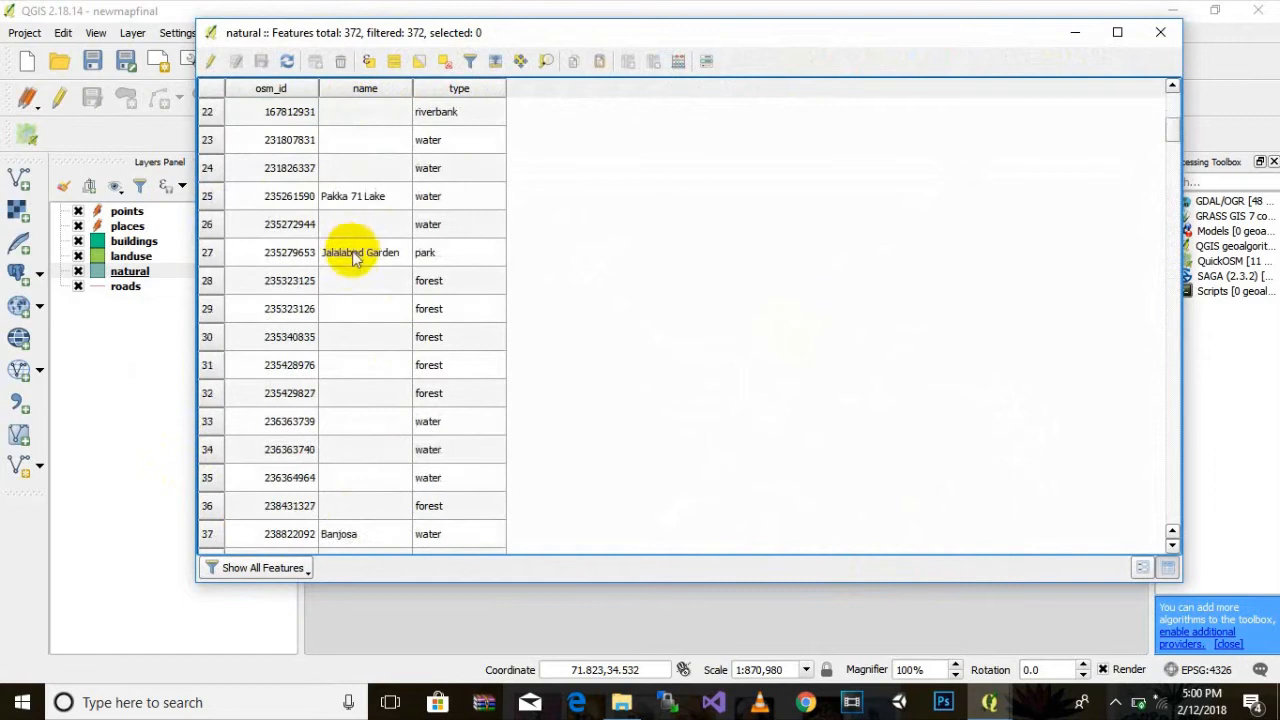
{"action": "scroll", "coordinate": [410, 260], "scroll_direction": "up", "scroll_amount": 16}
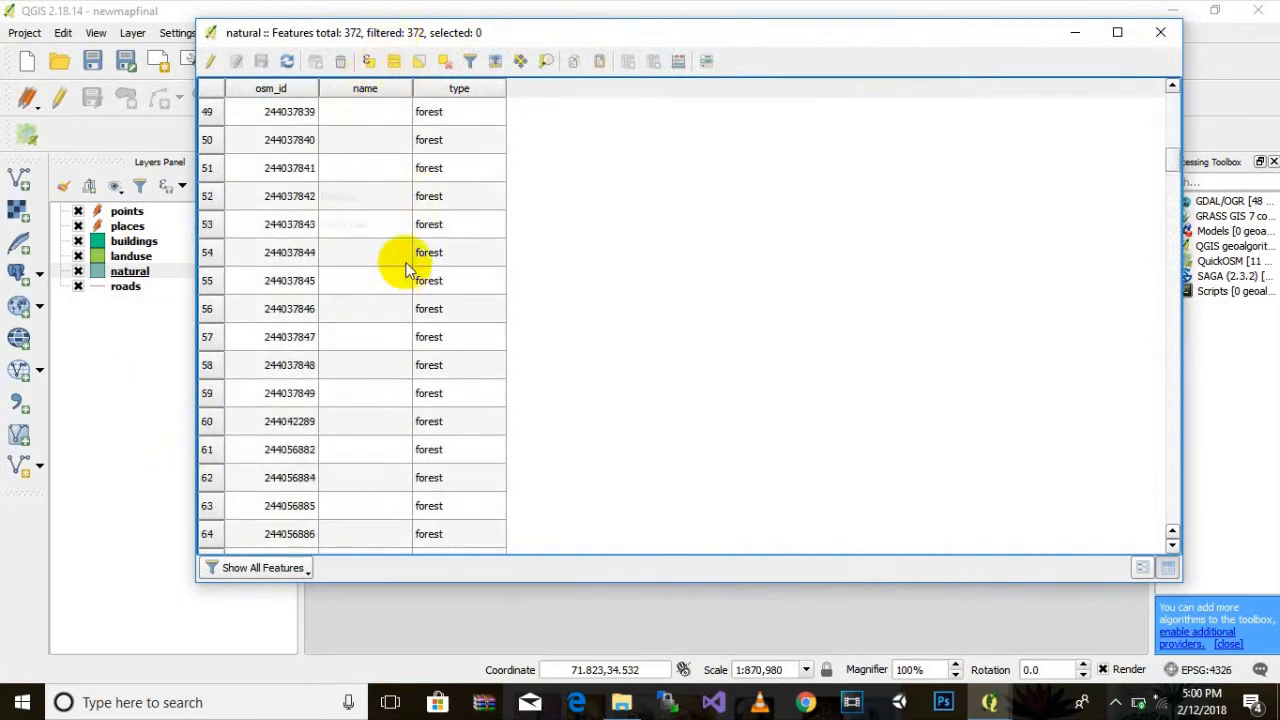
{"action": "scroll", "coordinate": [362, 180], "scroll_direction": "up", "scroll_amount": 7}
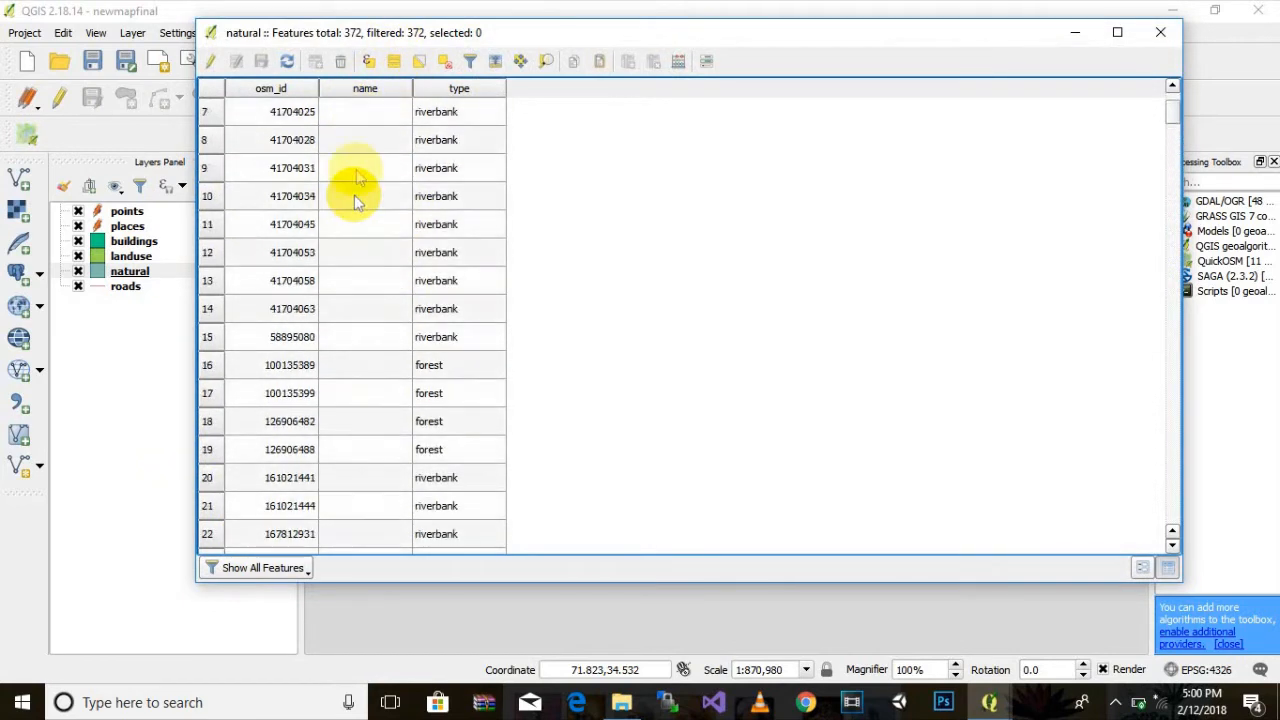
Sort the natural attribute table by name and select every row whose name is empty
{"action": "left_click", "coordinate": [355, 90]}
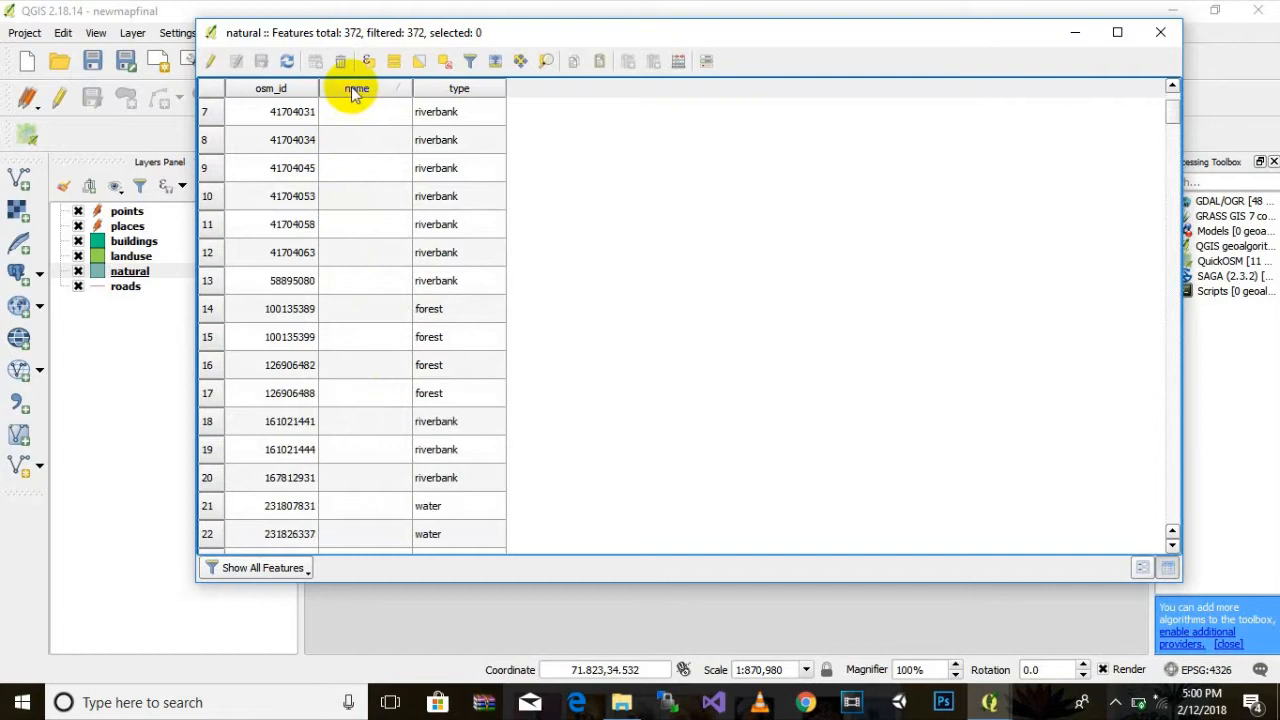
{"action": "scroll", "coordinate": [265, 169], "scroll_direction": "up", "scroll_amount": 2}
{"action": "left_click", "coordinate": [212, 118]}
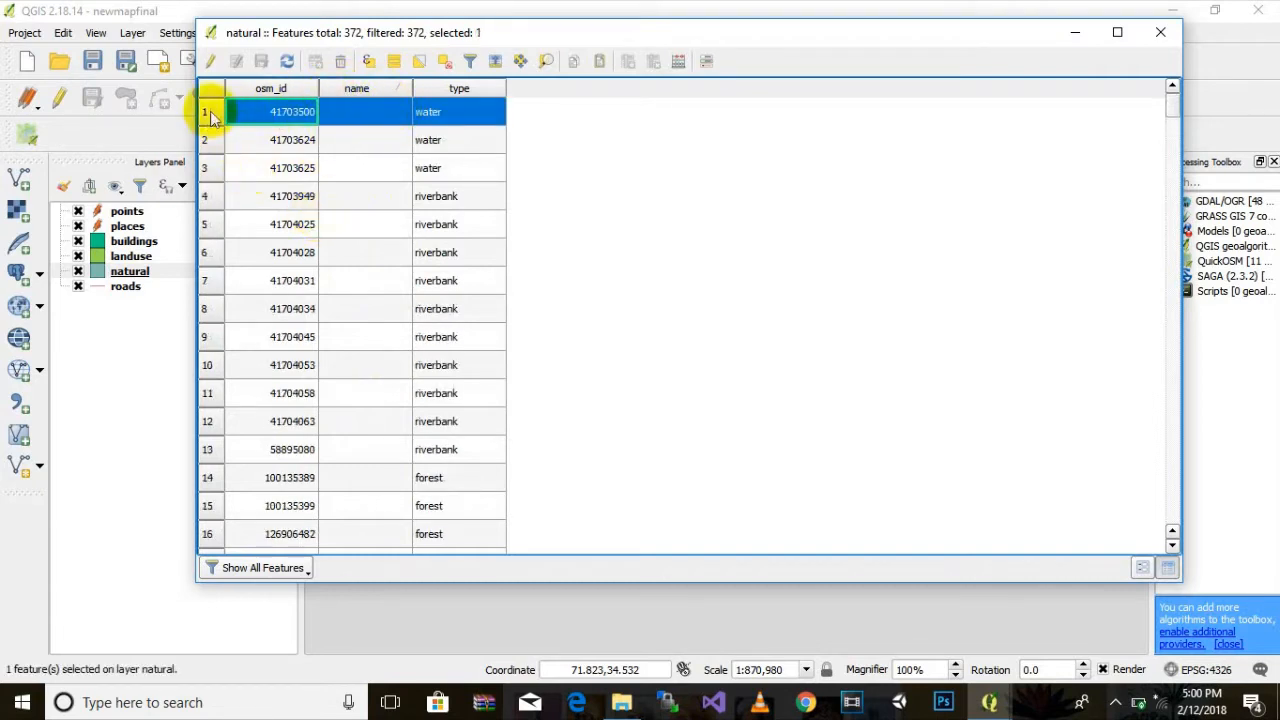
{"action": "scroll", "coordinate": [356, 253], "scroll_direction": "down", "scroll_amount": 10}
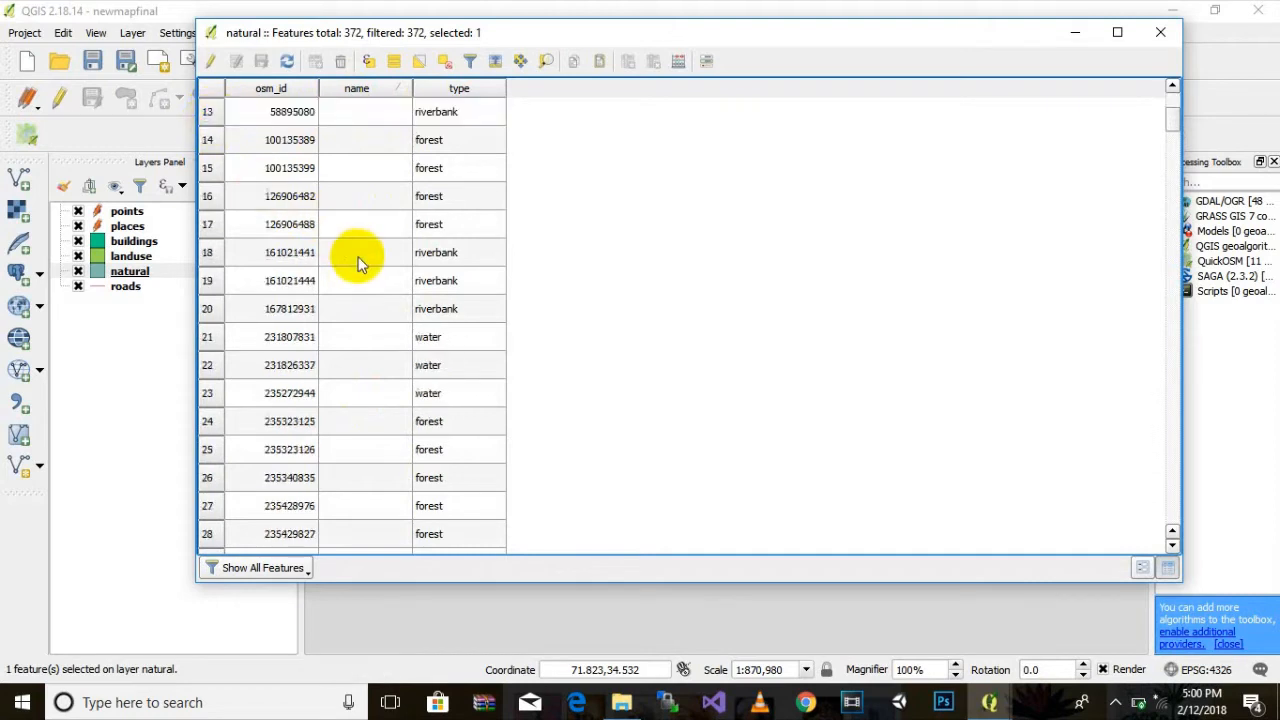
{"action": "scroll", "coordinate": [362, 265], "scroll_direction": "down", "scroll_amount": 20}
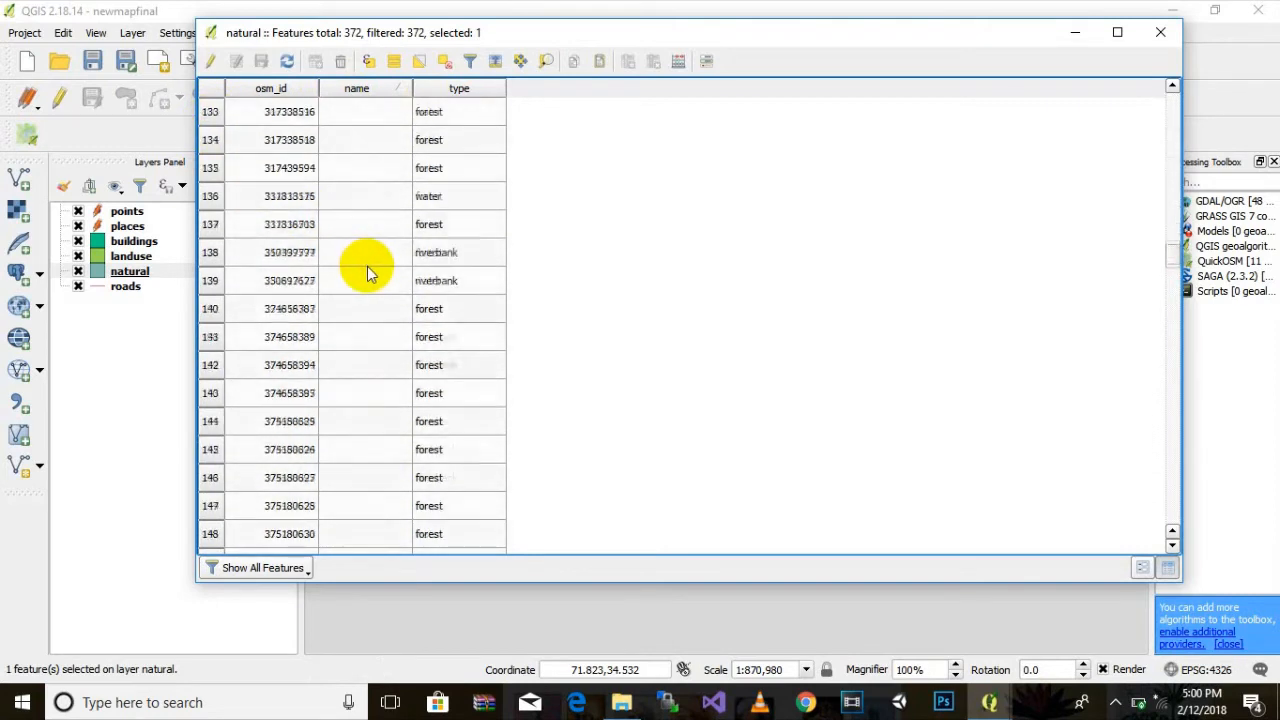
{"action": "scroll", "coordinate": [370, 280], "scroll_direction": "down", "scroll_amount": 20}
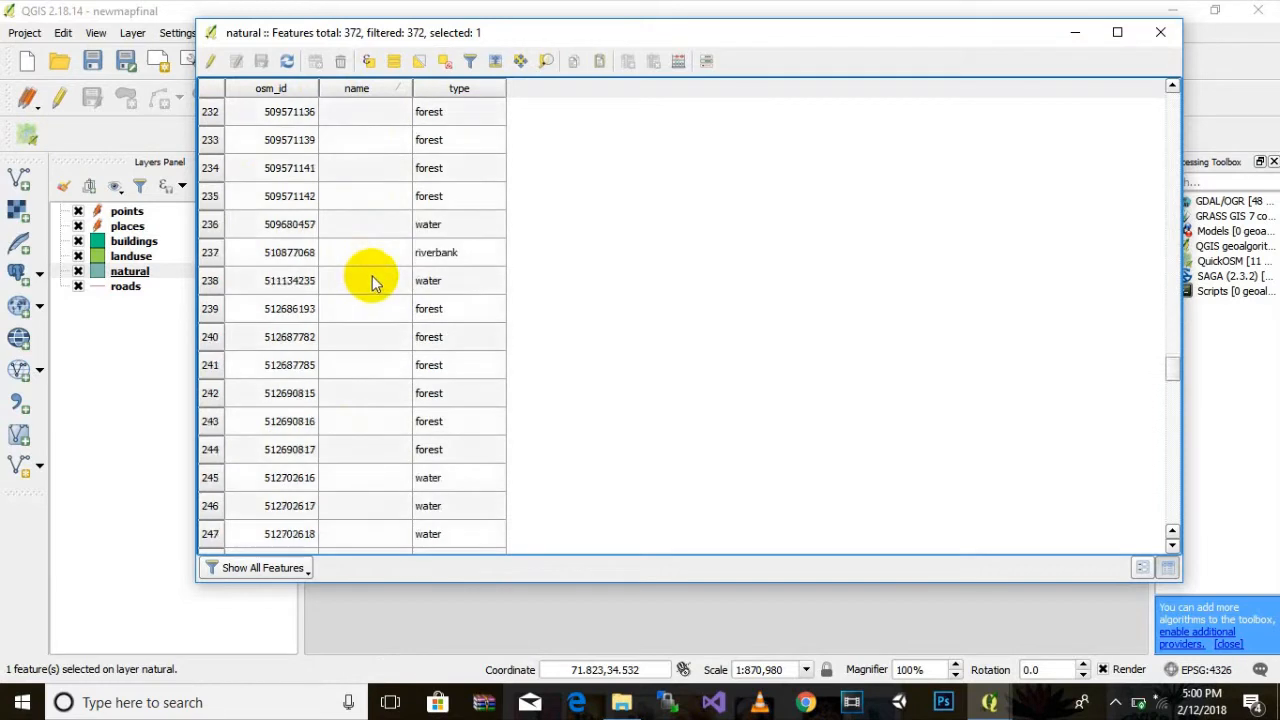
{"action": "scroll", "coordinate": [378, 288], "scroll_direction": "down", "scroll_amount": 10}
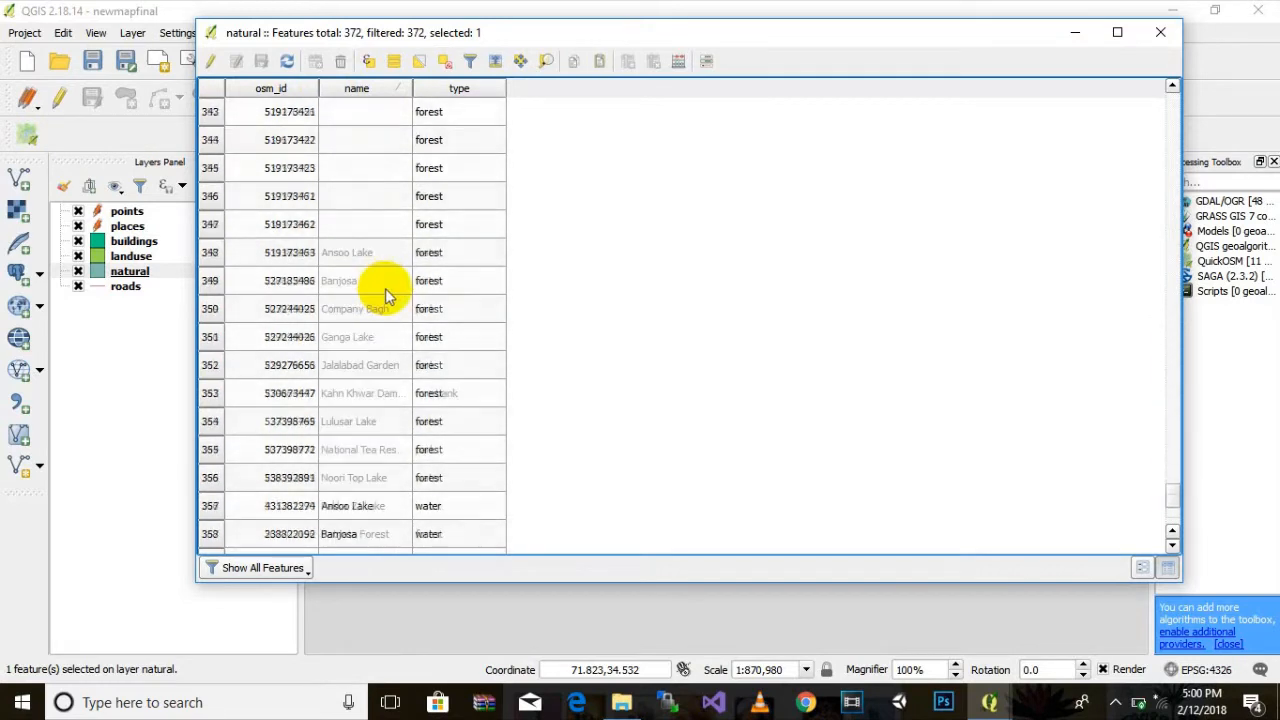
{"action": "left_click", "coordinate": [208, 138], "text": "shift"}
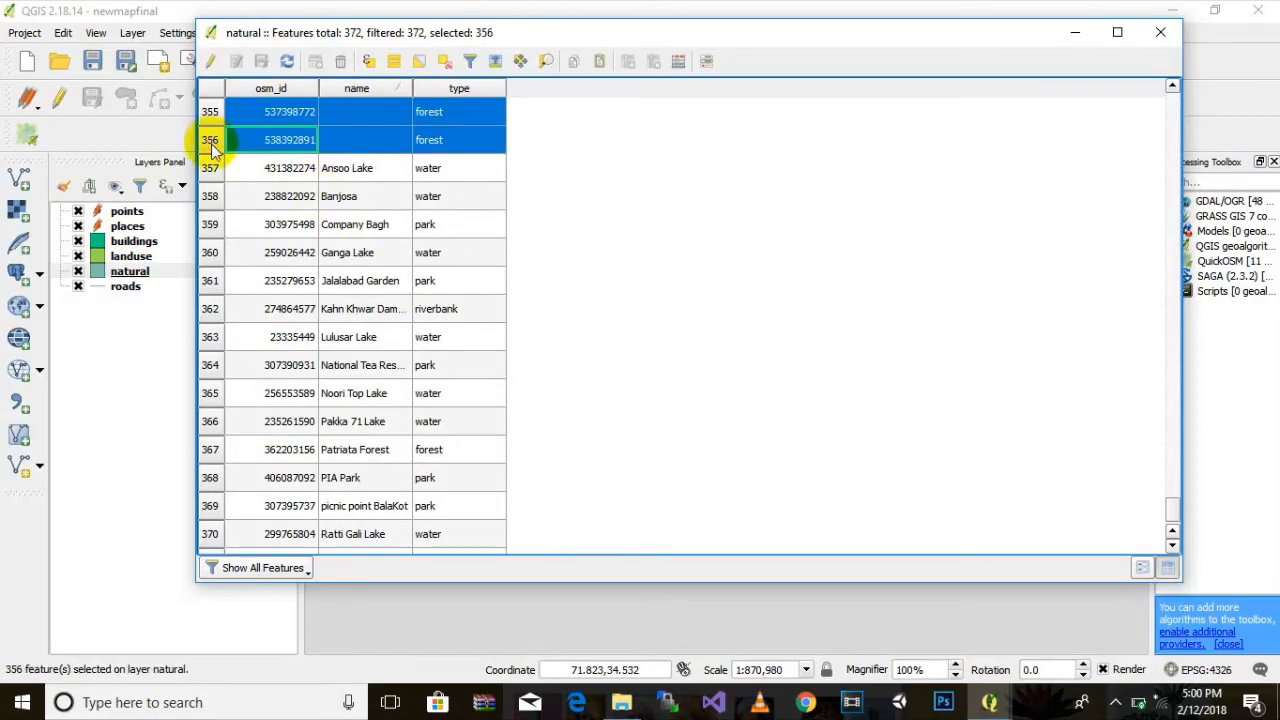
Put the natural layer in edit mode, delete the selected unnamed features and close the attribute table
{"action": "left_click", "coordinate": [210, 61]}
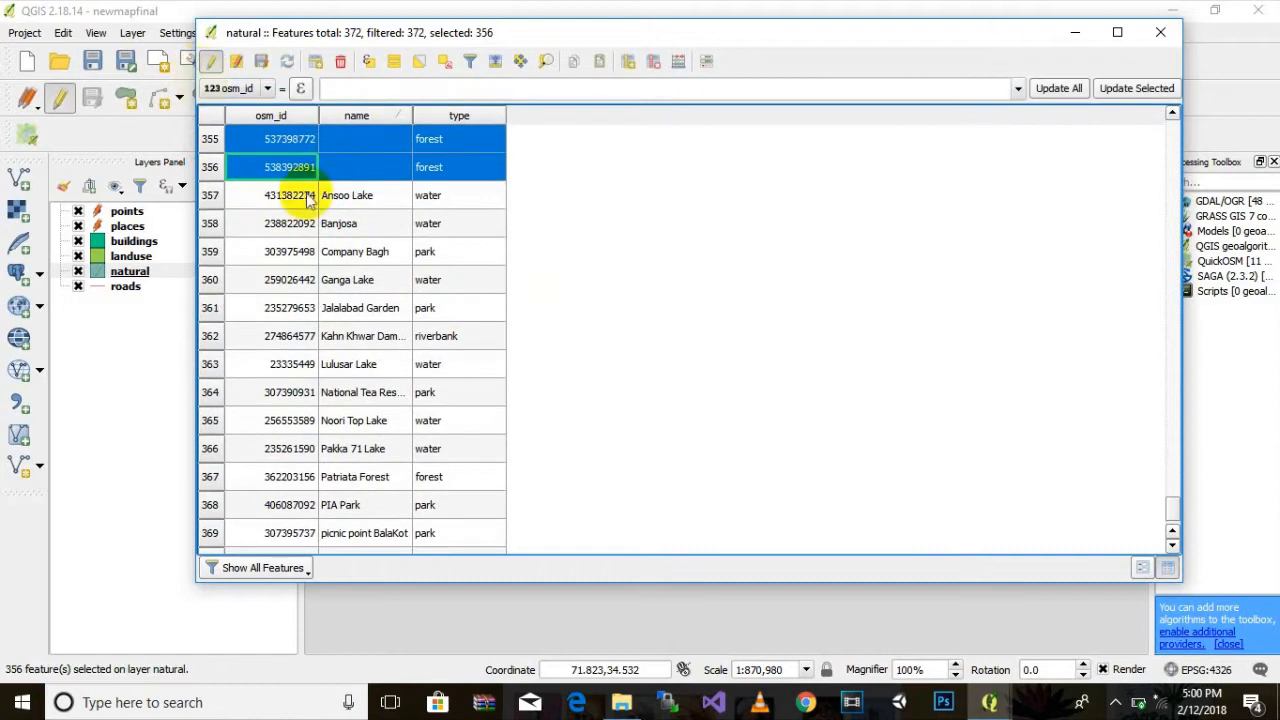
{"action": "scroll", "coordinate": [435, 372], "scroll_direction": "down", "scroll_amount": 1}
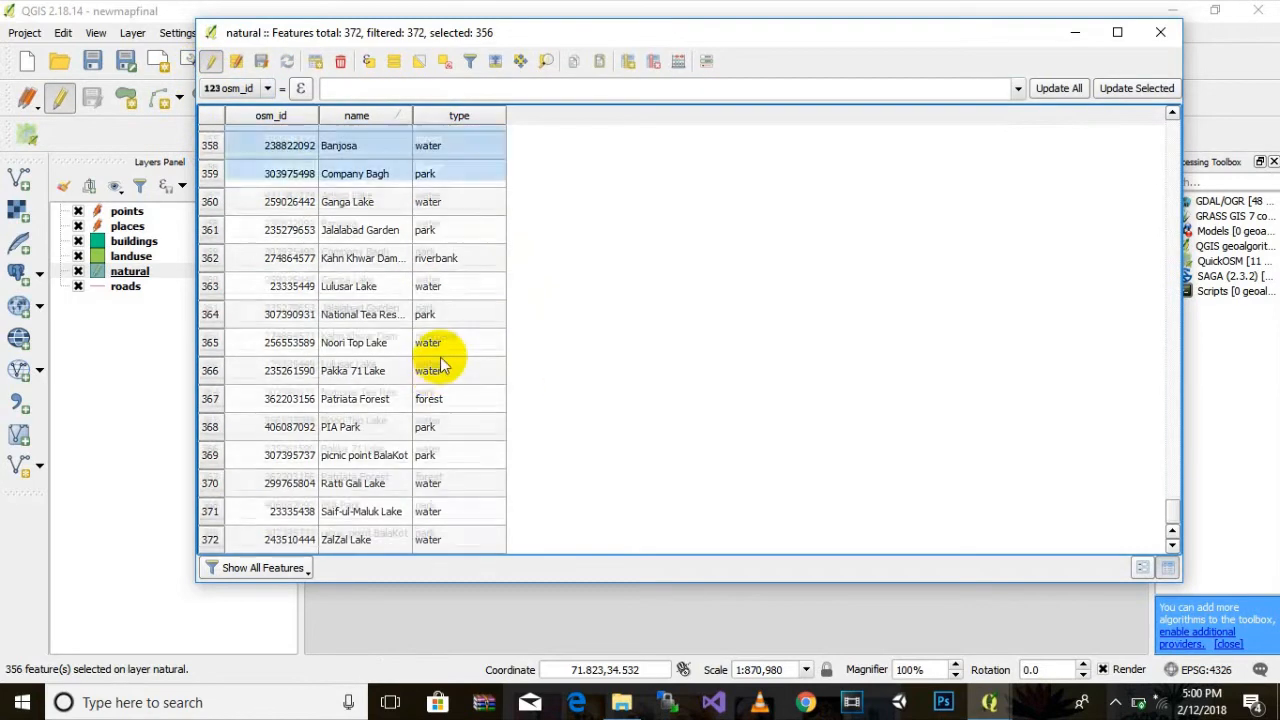
{"action": "scroll", "coordinate": [443, 357], "scroll_direction": "up", "scroll_amount": 8}
{"action": "scroll", "coordinate": [423, 346], "scroll_direction": "down", "scroll_amount": 5}
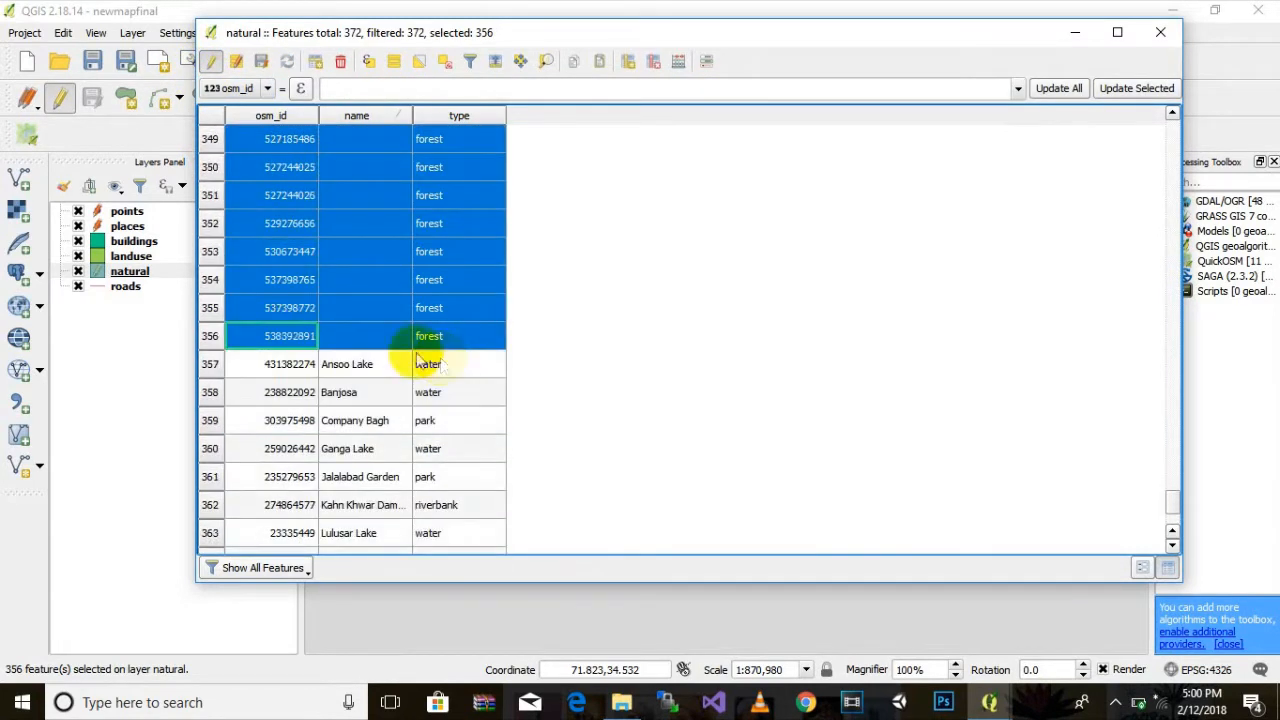
{"action": "left_click", "coordinate": [340, 62]}
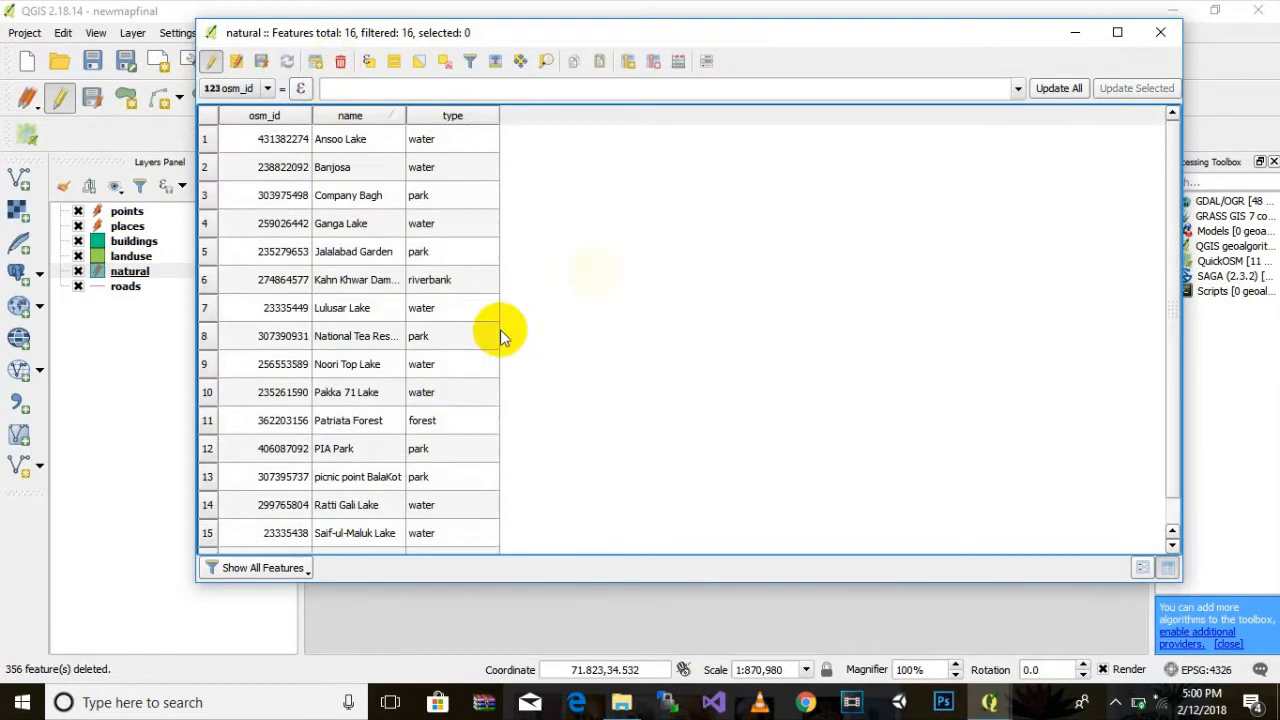
{"action": "left_click", "coordinate": [1155, 40]}
Move the natural layer below roads to the end of the layer order and save the project
{"action": "scroll", "coordinate": [800, 402], "scroll_direction": "up", "scroll_amount": 2}
{"action": "scroll", "coordinate": [700, 420], "scroll_direction": "up", "scroll_amount": 2}
{"action": "scroll", "coordinate": [672, 430], "scroll_direction": "down", "scroll_amount": 2}
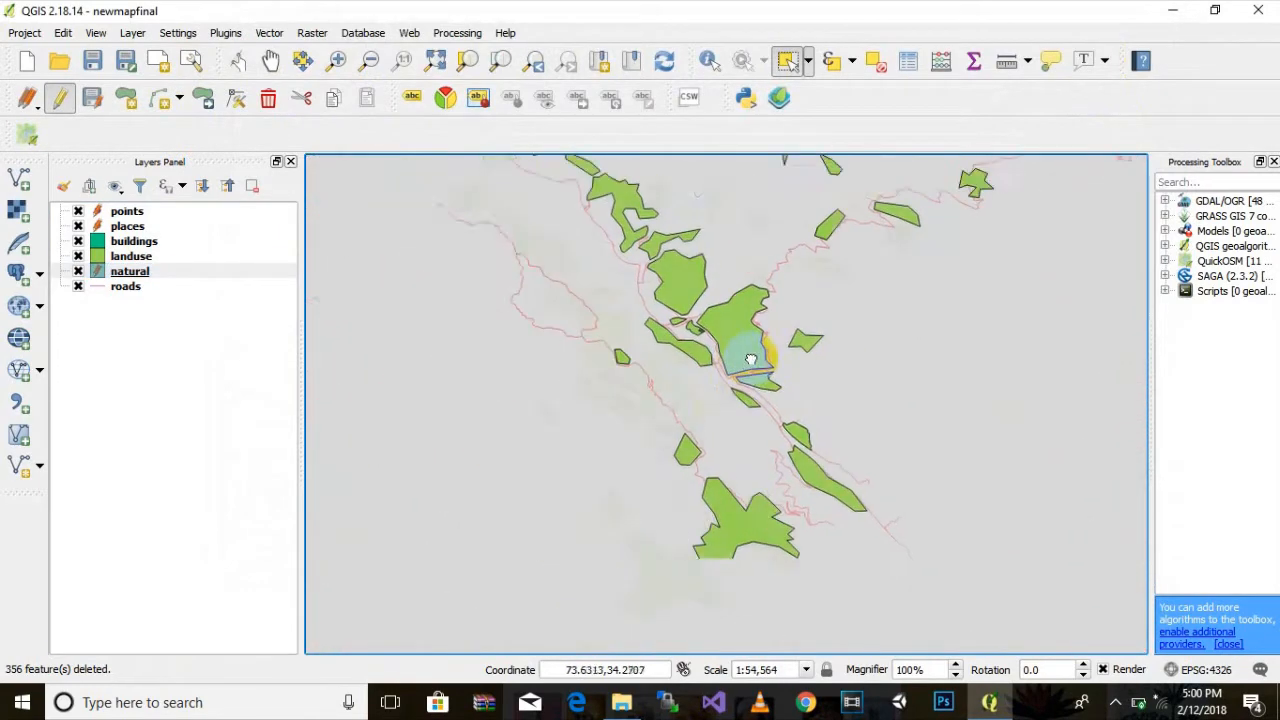
{"action": "scroll", "coordinate": [762, 345], "scroll_direction": "up", "scroll_amount": 1}
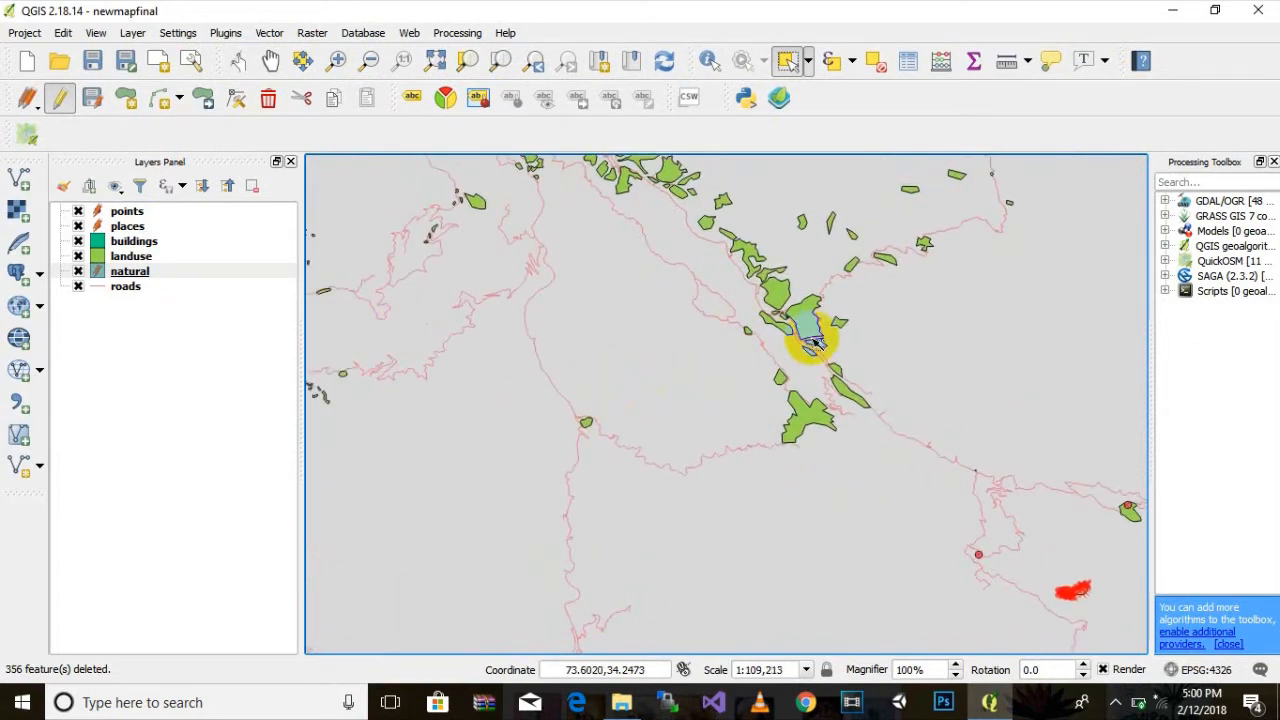
{"action": "left_click", "coordinate": [140, 275]}
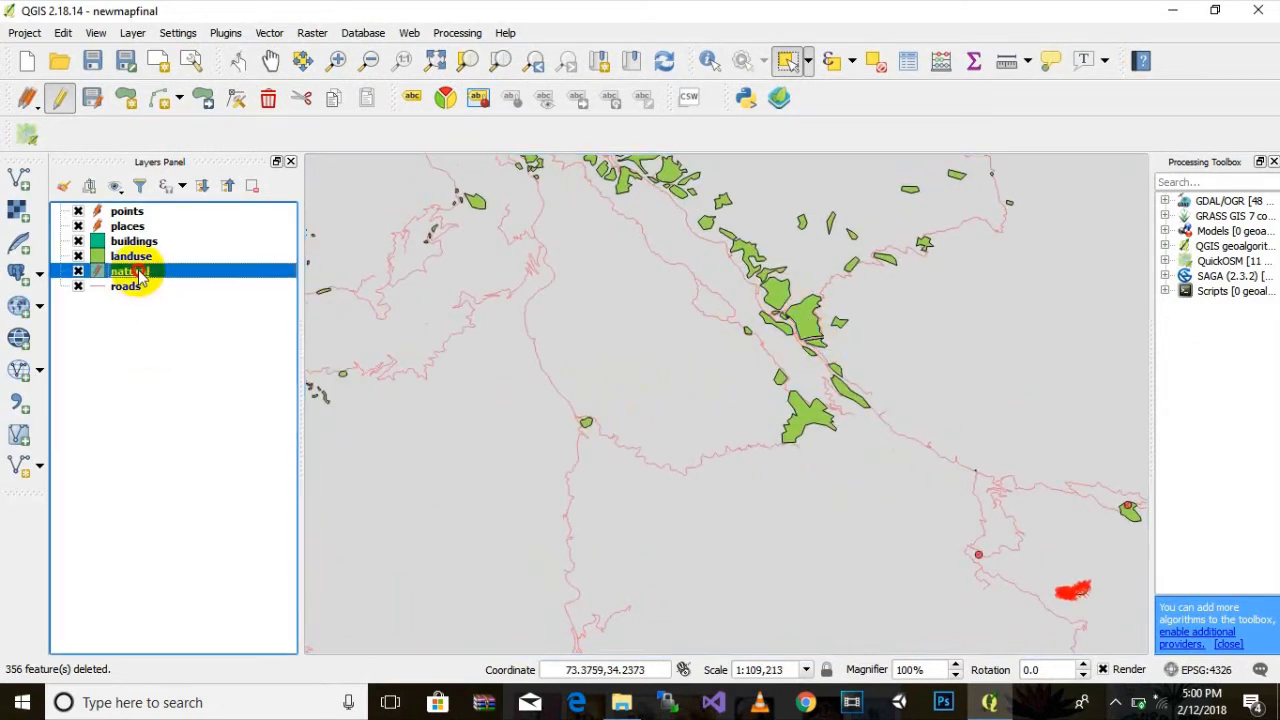
{"action": "left_click_drag", "start_coordinate": [147, 295], "coordinate": [148, 300]}
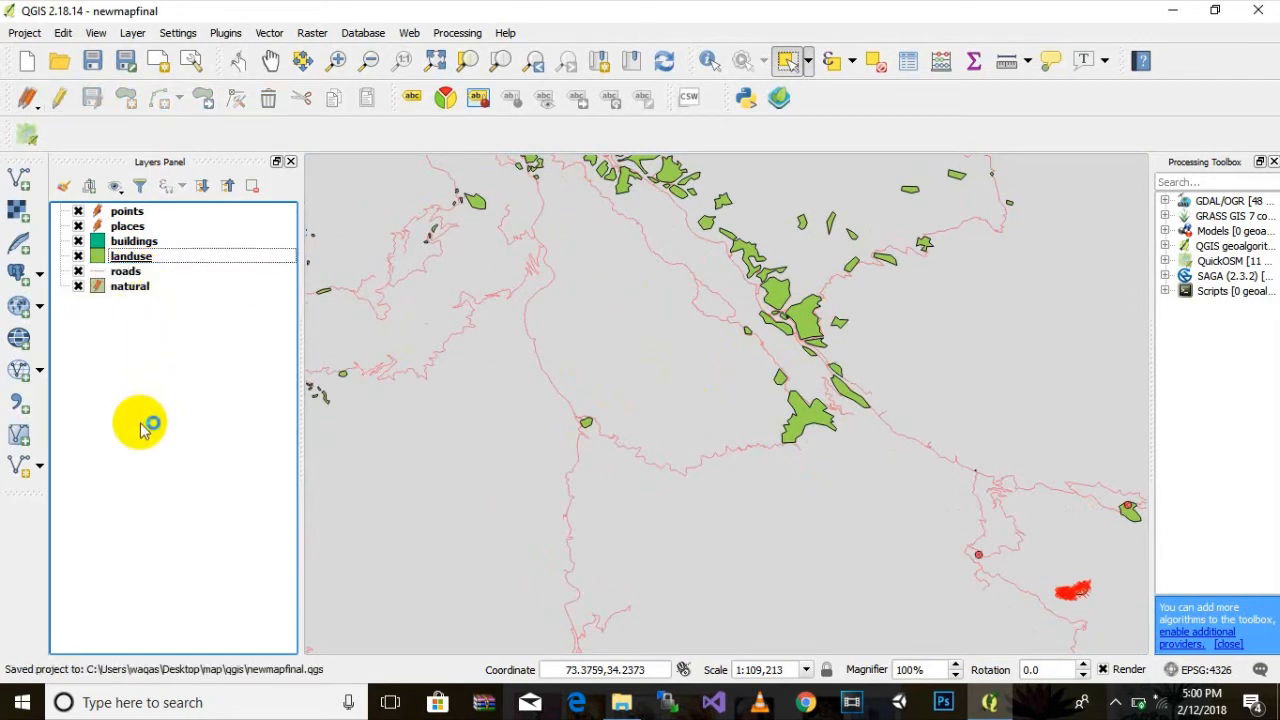
Select the landuse polygon around the small building to check its extent, and clear the selection
{"action": "scroll", "coordinate": [786, 343], "scroll_direction": "up", "scroll_amount": 5}
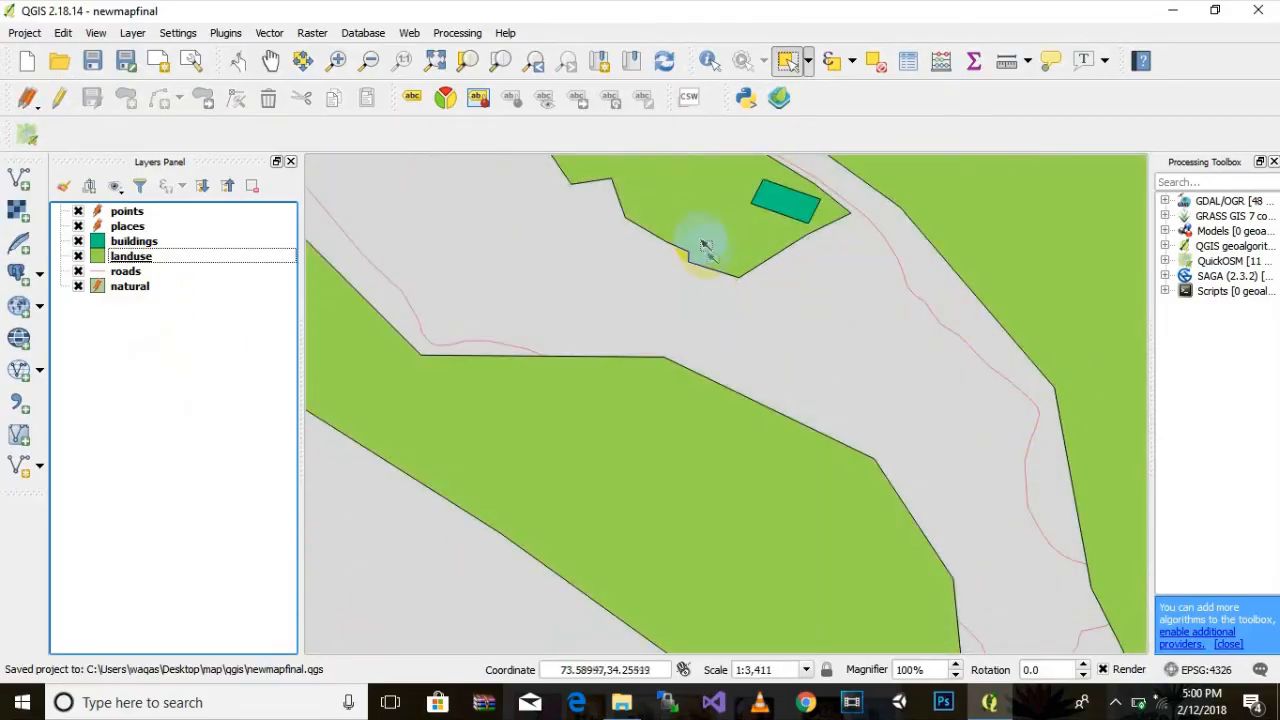
{"action": "scroll", "coordinate": [740, 310], "scroll_direction": "down", "scroll_amount": 2}
{"action": "scroll", "coordinate": [806, 345], "scroll_direction": "up", "scroll_amount": 2}
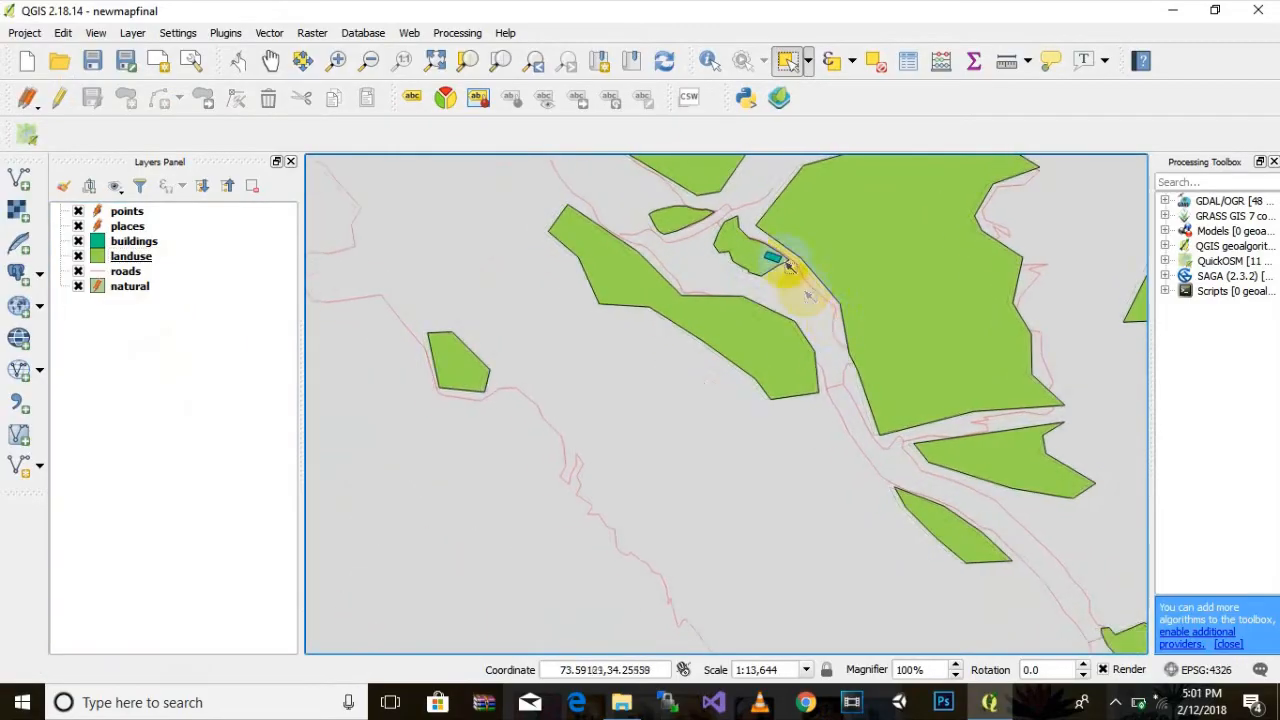
{"action": "left_click", "coordinate": [655, 250]}
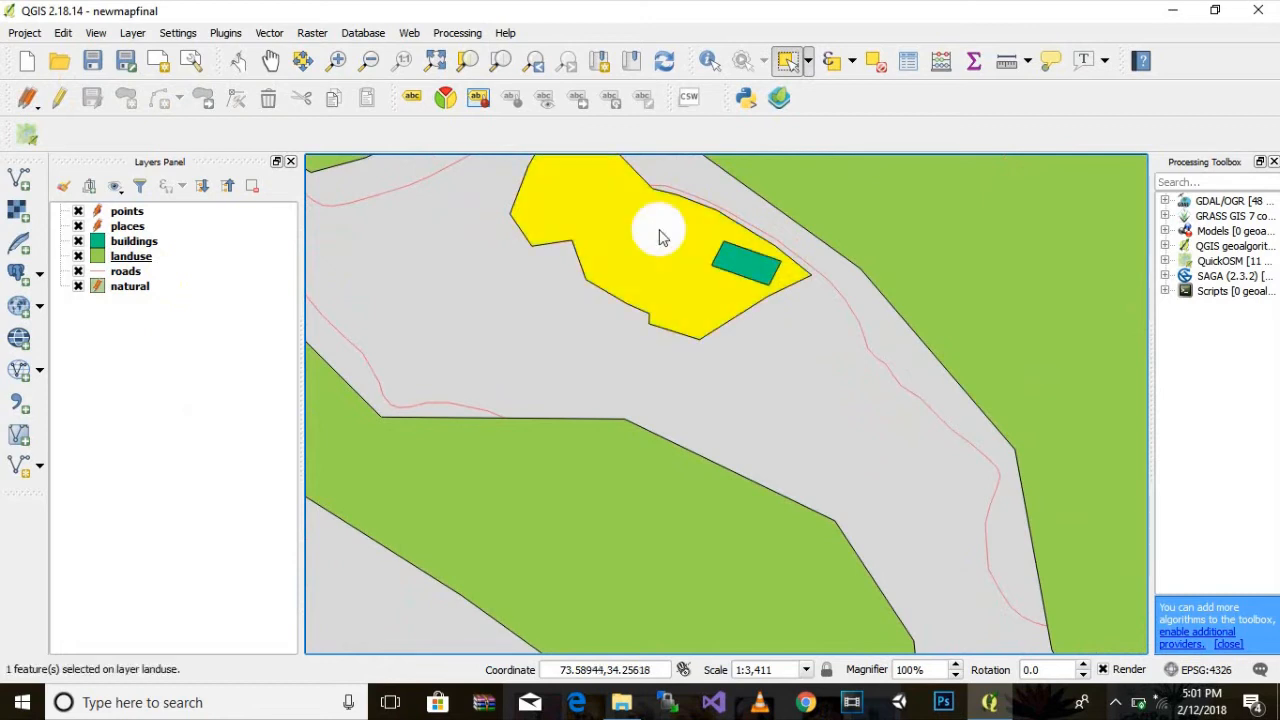
{"action": "left_click", "coordinate": [816, 412]}
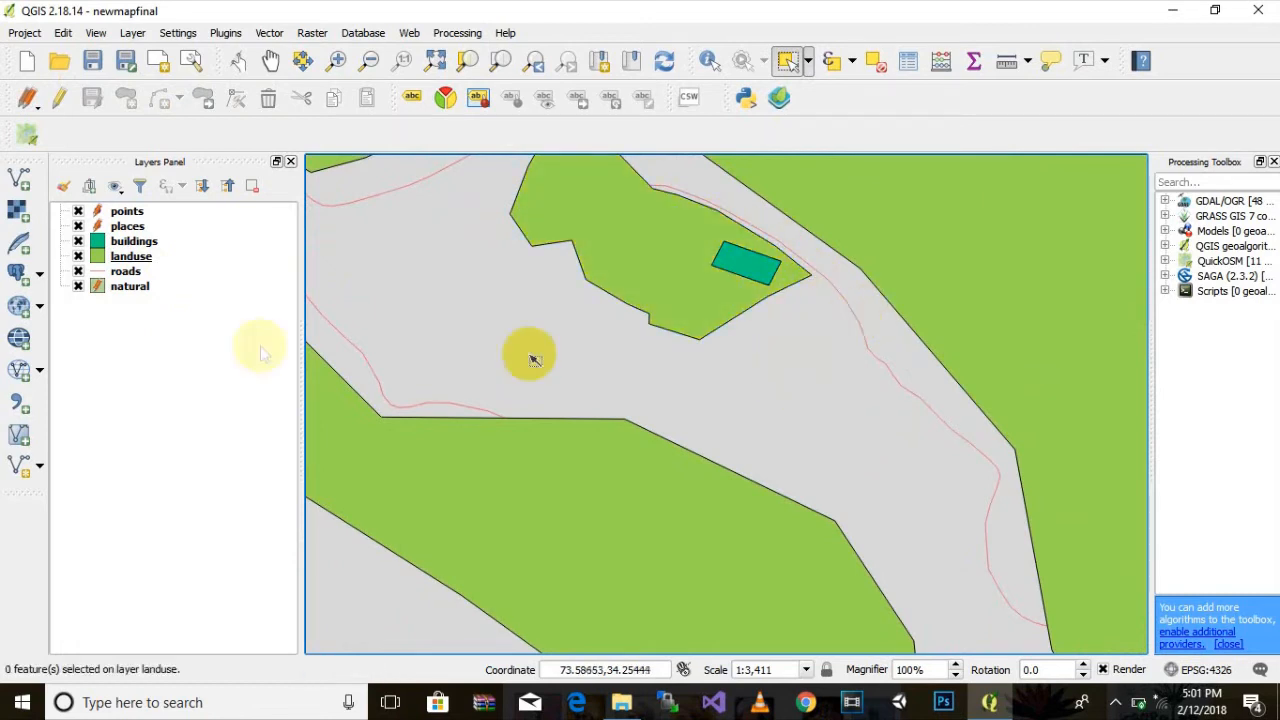
Move the roads layer above buildings and landuse, and check the roads crossing the landuse polygons
{"action": "left_click", "coordinate": [128, 272]}
{"action": "left_click_drag", "start_coordinate": [128, 280], "coordinate": [133, 243]}
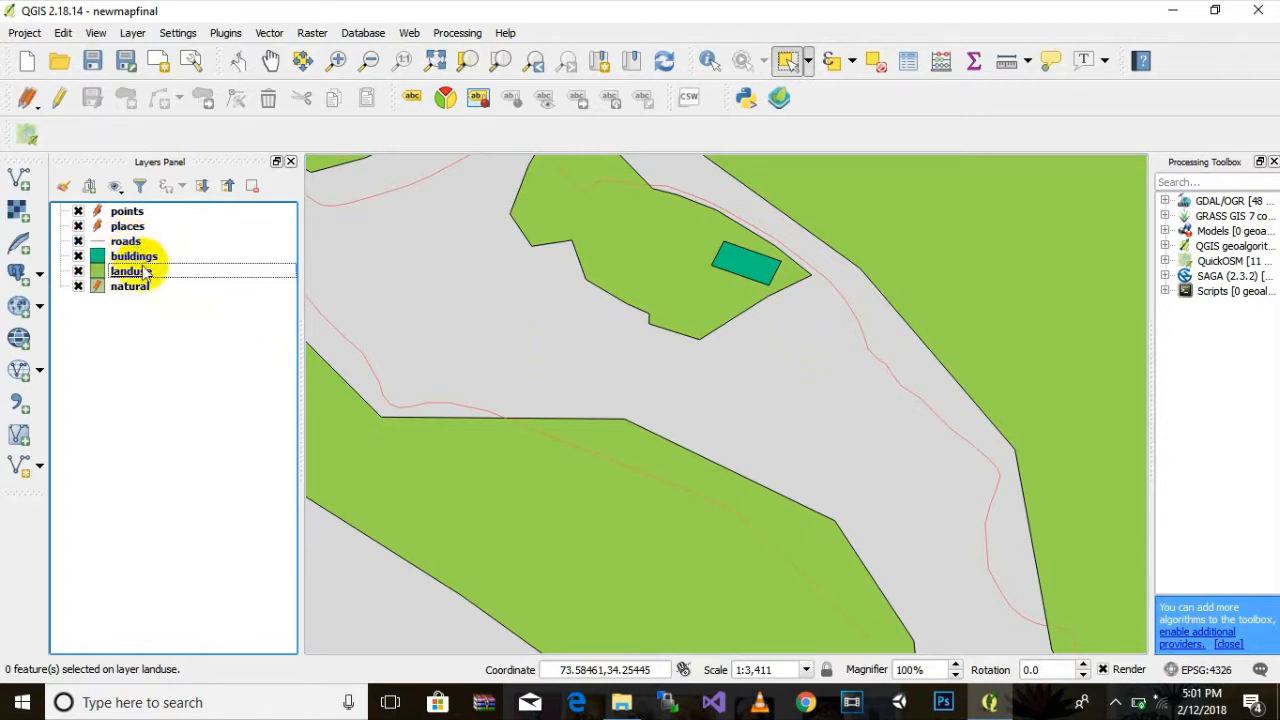
{"action": "left_click_drag", "start_coordinate": [771, 556], "coordinate": [711, 371]}
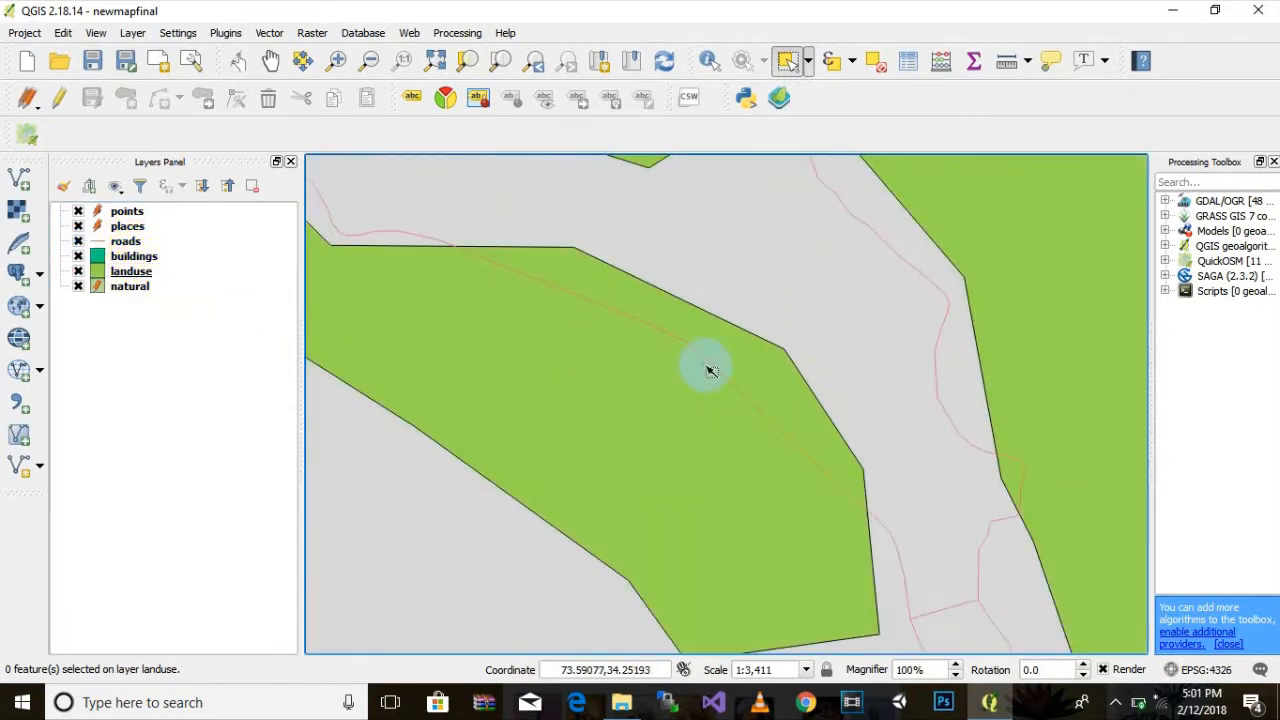
{"action": "scroll", "coordinate": [477, 390], "scroll_direction": "down", "scroll_amount": 1}
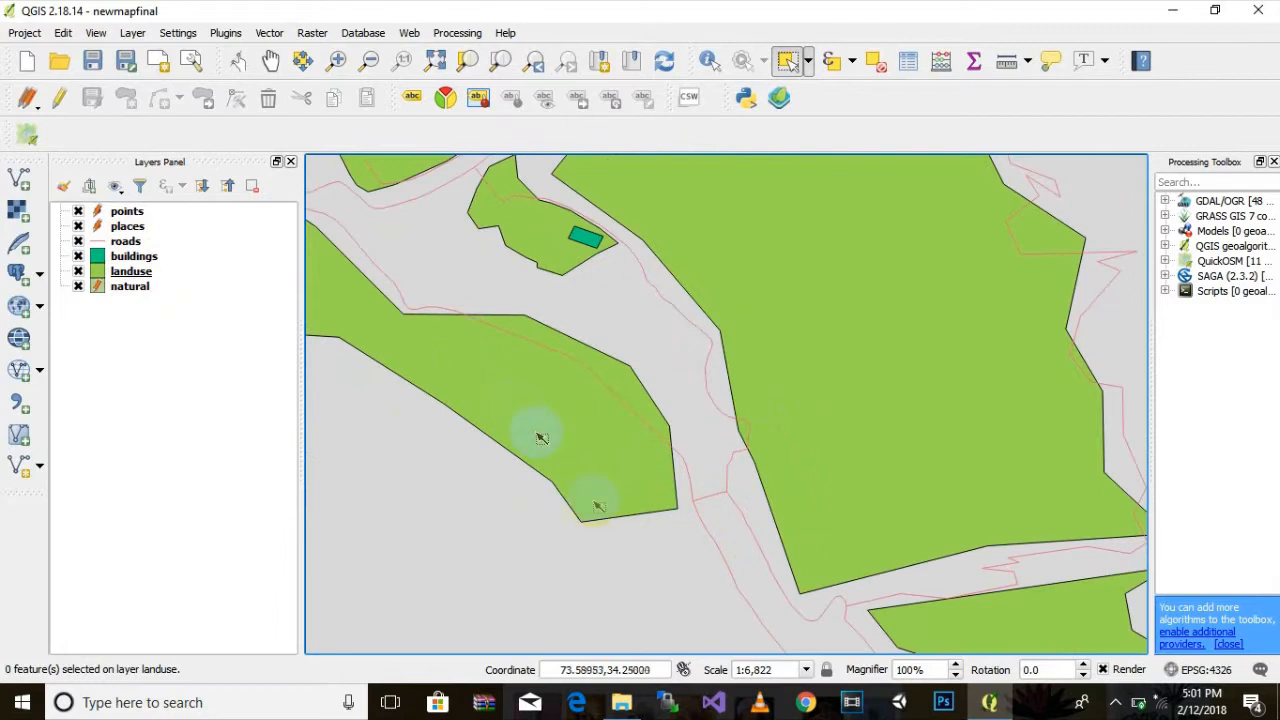
{"action": "scroll", "coordinate": [575, 522], "scroll_direction": "up", "scroll_amount": 1}
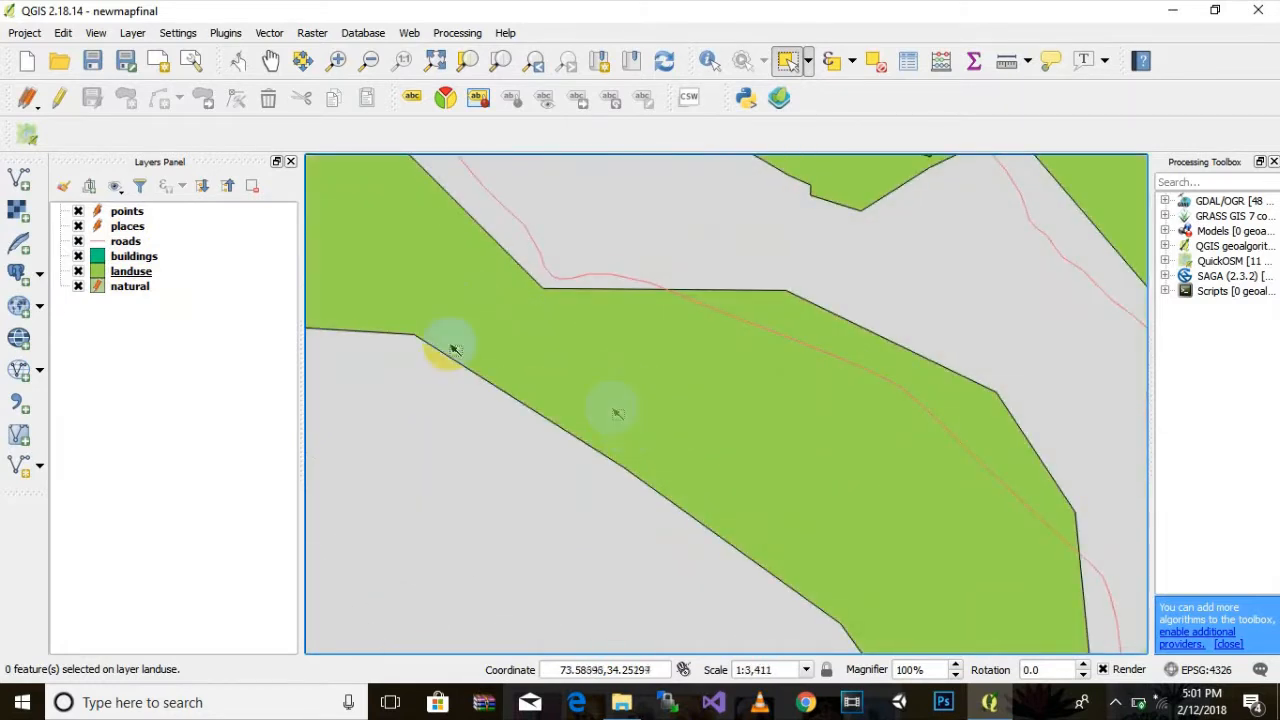
{"action": "scroll", "coordinate": [617, 403], "scroll_direction": "down", "scroll_amount": 1}
Try to turn off edit mode for the natural layer
{"action": "left_click", "coordinate": [140, 257]}
{"action": "left_click", "coordinate": [128, 287]}
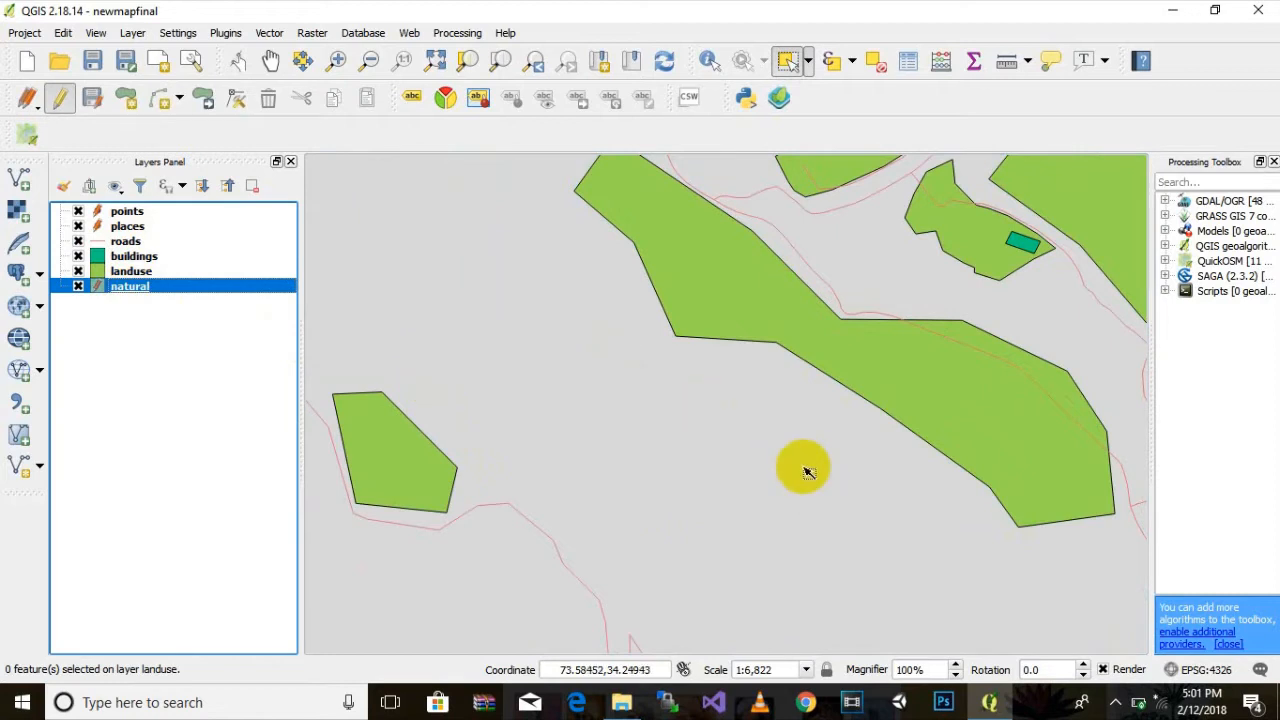
{"action": "scroll", "coordinate": [807, 472], "scroll_direction": "down", "scroll_amount": 2}
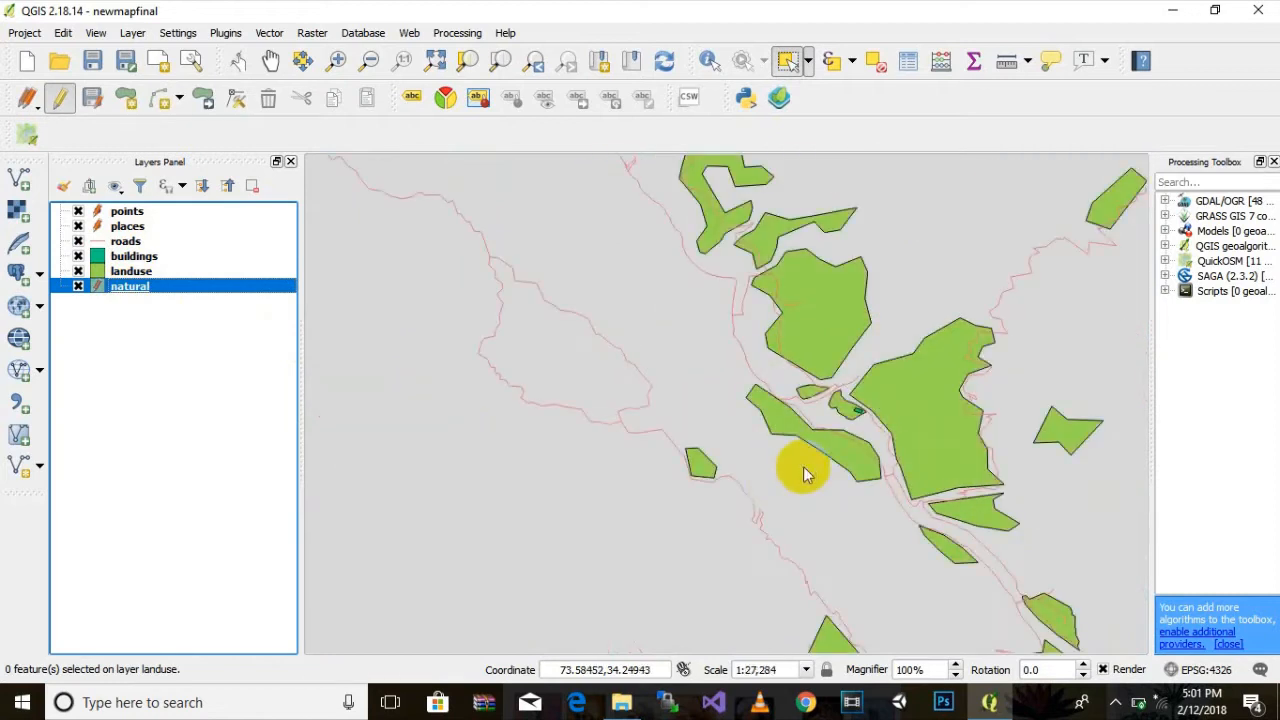
{"action": "right_click", "coordinate": [145, 290]}
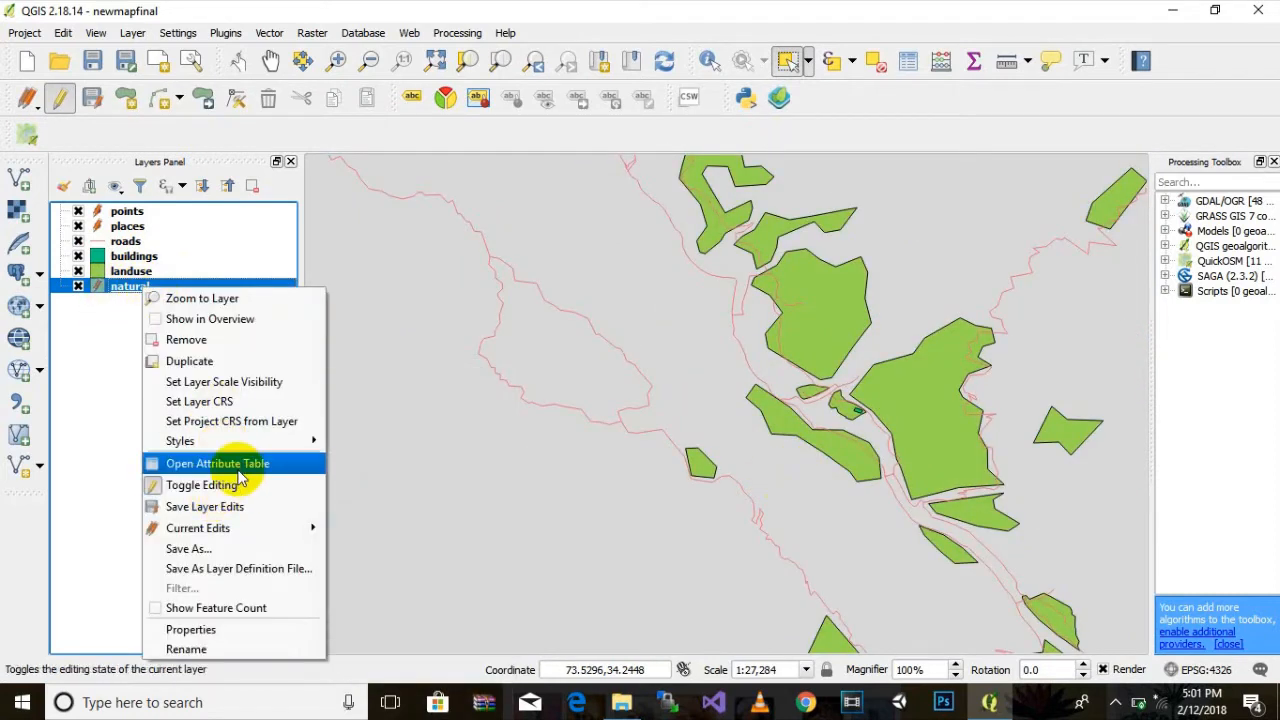
{"action": "left_click", "coordinate": [240, 486]}
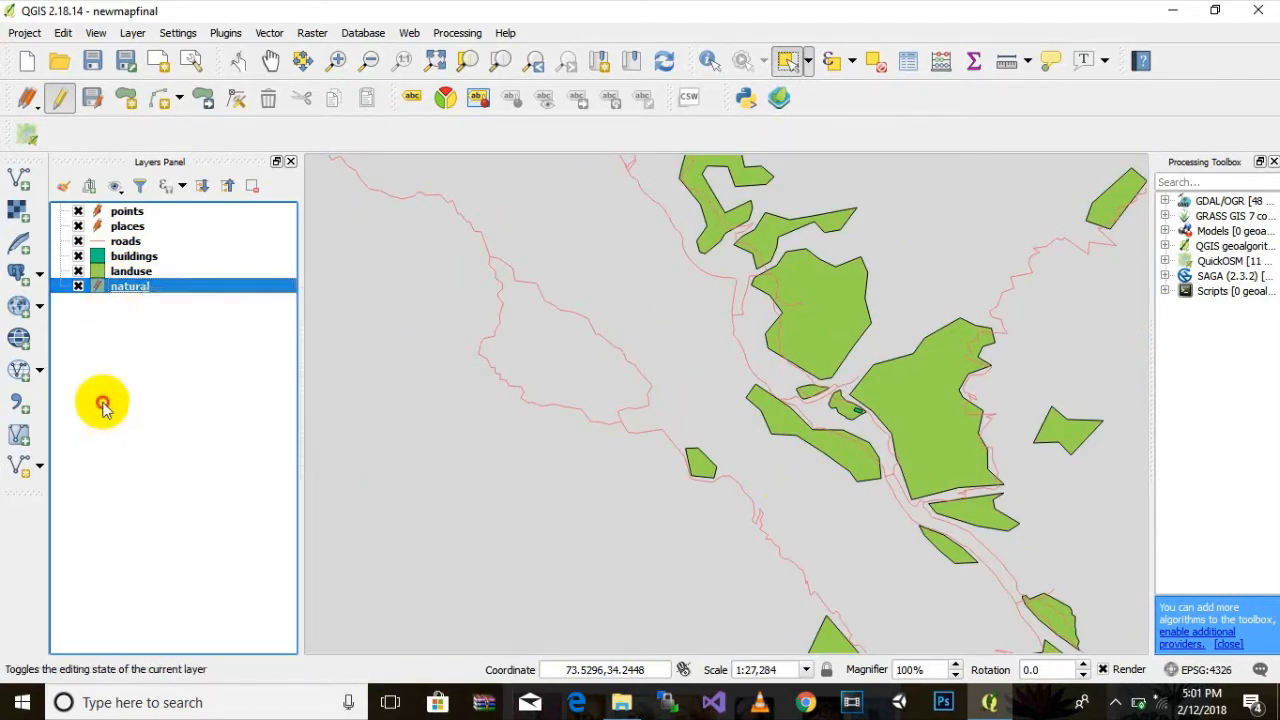
{"action": "double_click", "coordinate": [132, 290]}
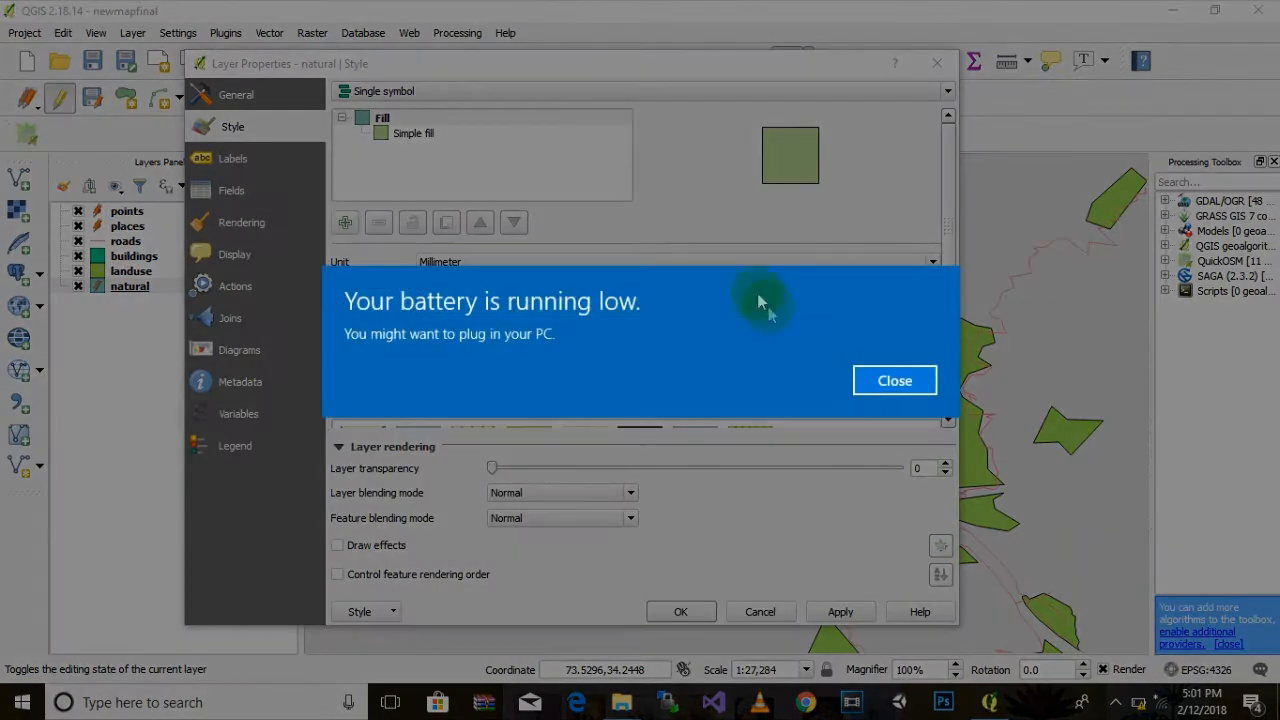
{"action": "left_click", "coordinate": [893, 382]}
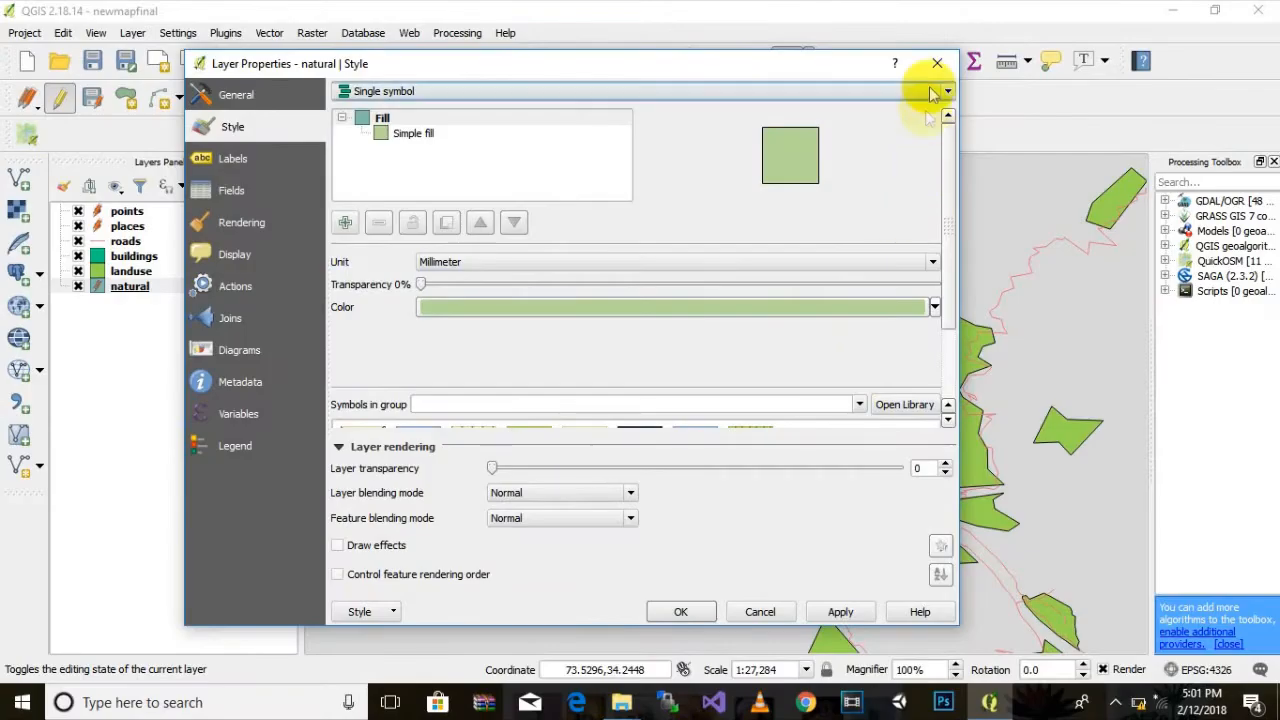
{"action": "left_click", "coordinate": [937, 63]}
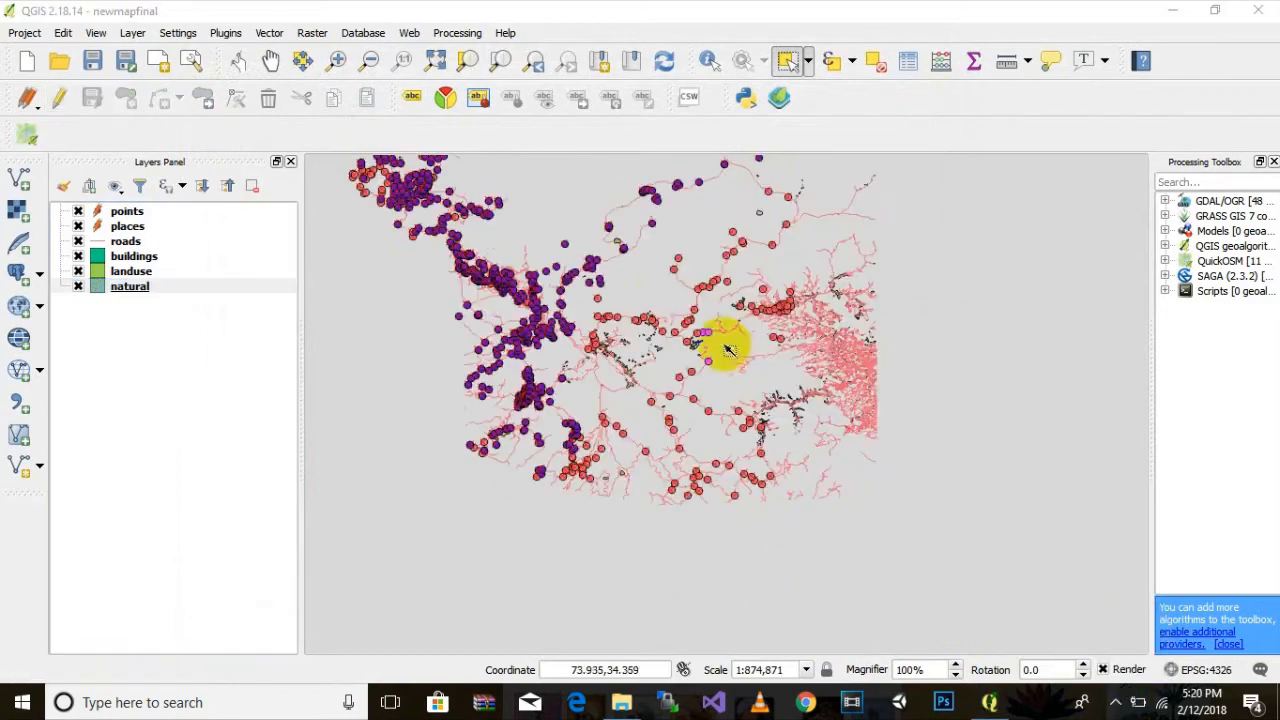
Examine how the points, places, roads and polygons are spread across the whole map area
{"action": "scroll", "coordinate": [693, 373], "scroll_direction": "up", "scroll_amount": 1}
{"action": "scroll", "coordinate": [692, 373], "scroll_direction": "down", "scroll_amount": 1}
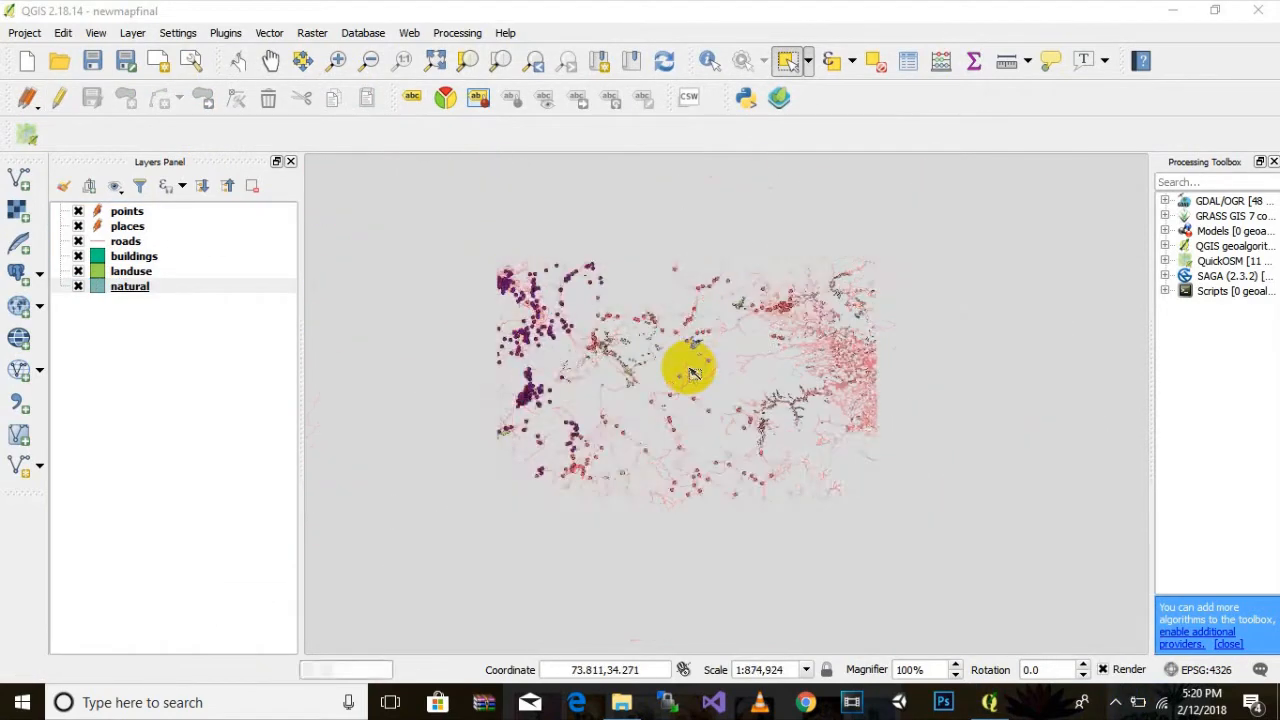
{"action": "left_click_drag", "start_coordinate": [560, 394], "coordinate": [657, 396]}
{"action": "scroll", "coordinate": [552, 247], "scroll_direction": "up", "scroll_amount": 2}
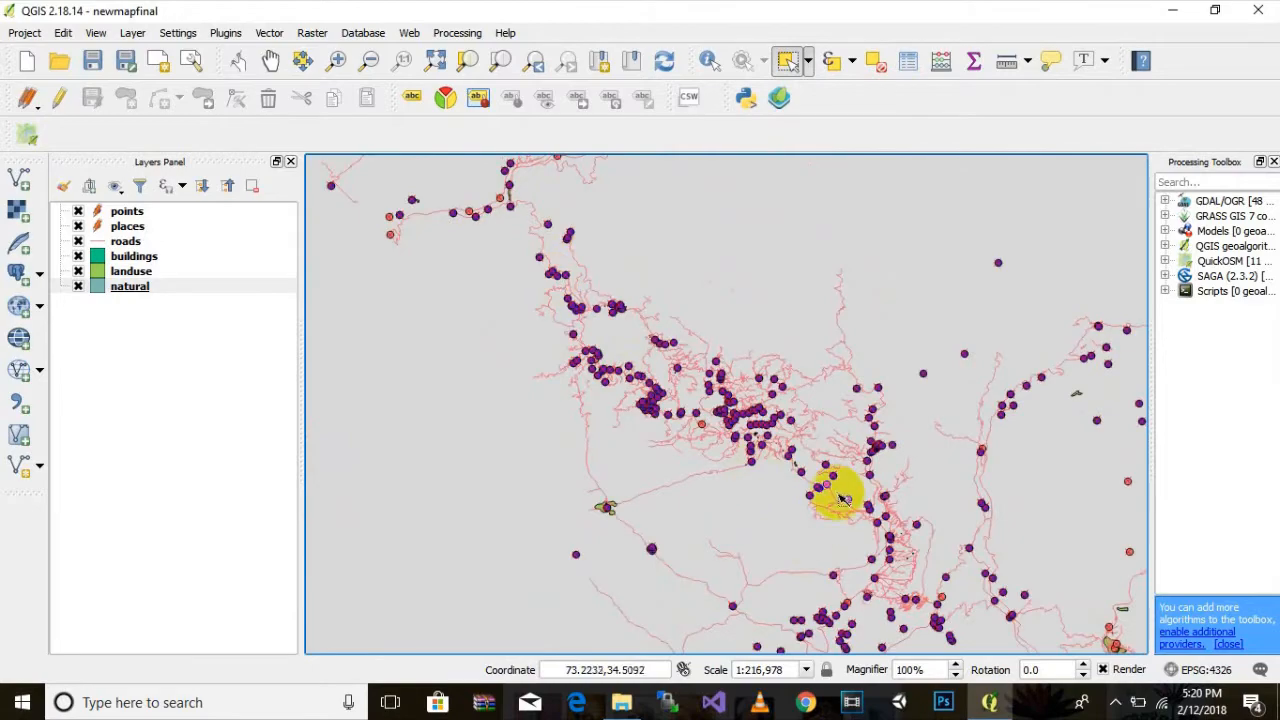
{"action": "left_click_drag", "start_coordinate": [748, 540], "coordinate": [588, 313]}
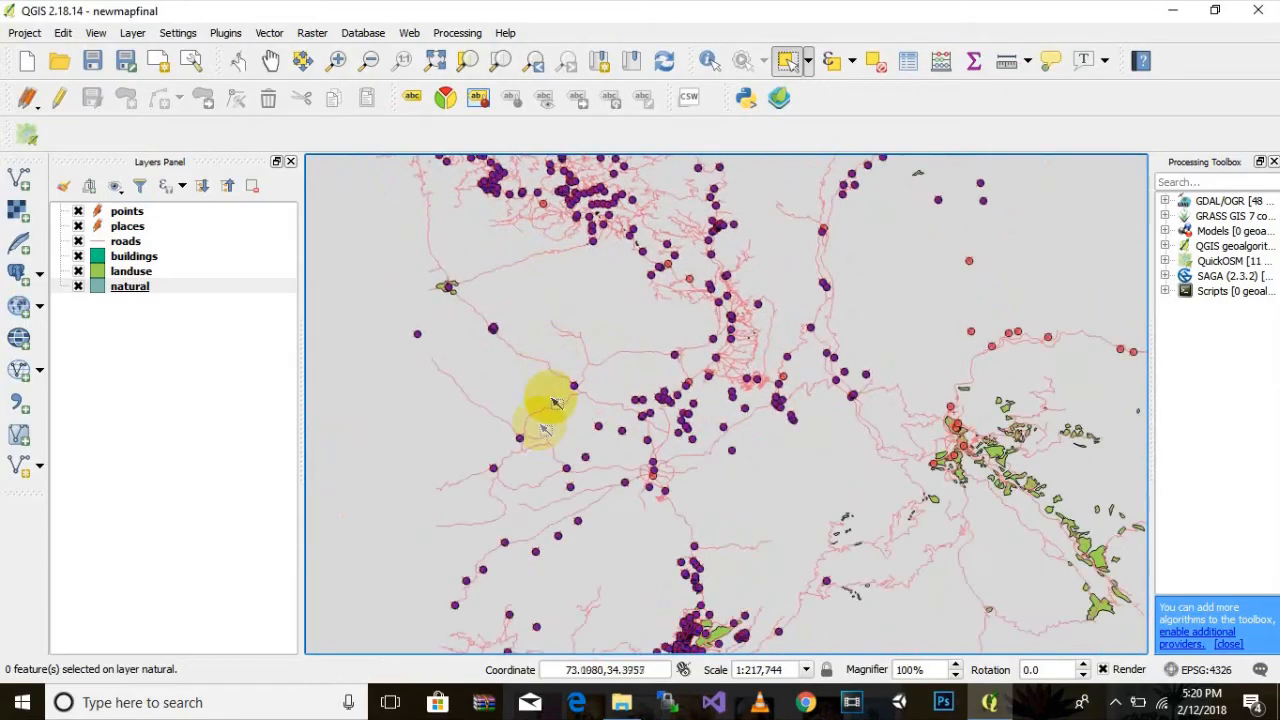
{"action": "scroll", "coordinate": [523, 434], "scroll_direction": "down", "scroll_amount": 1}
{"action": "scroll", "coordinate": [775, 478], "scroll_direction": "down", "scroll_amount": 1}
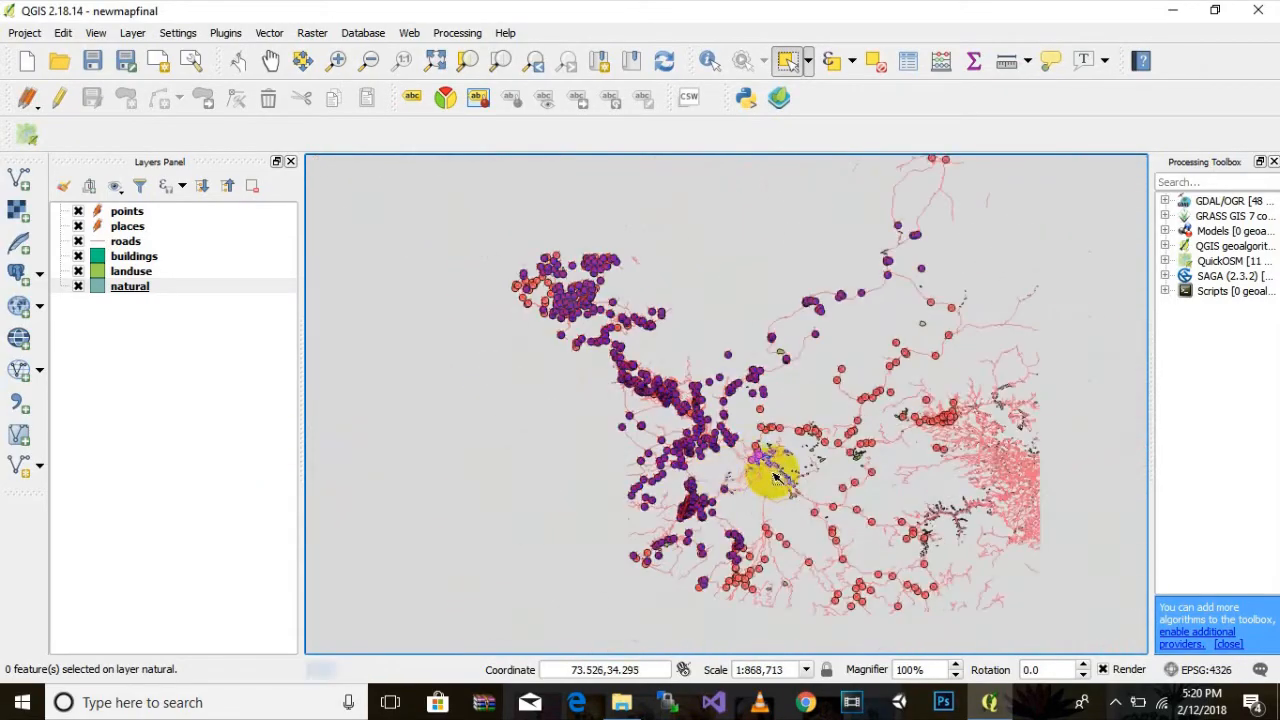
{"action": "scroll", "coordinate": [749, 429], "scroll_direction": "up", "scroll_amount": 1}
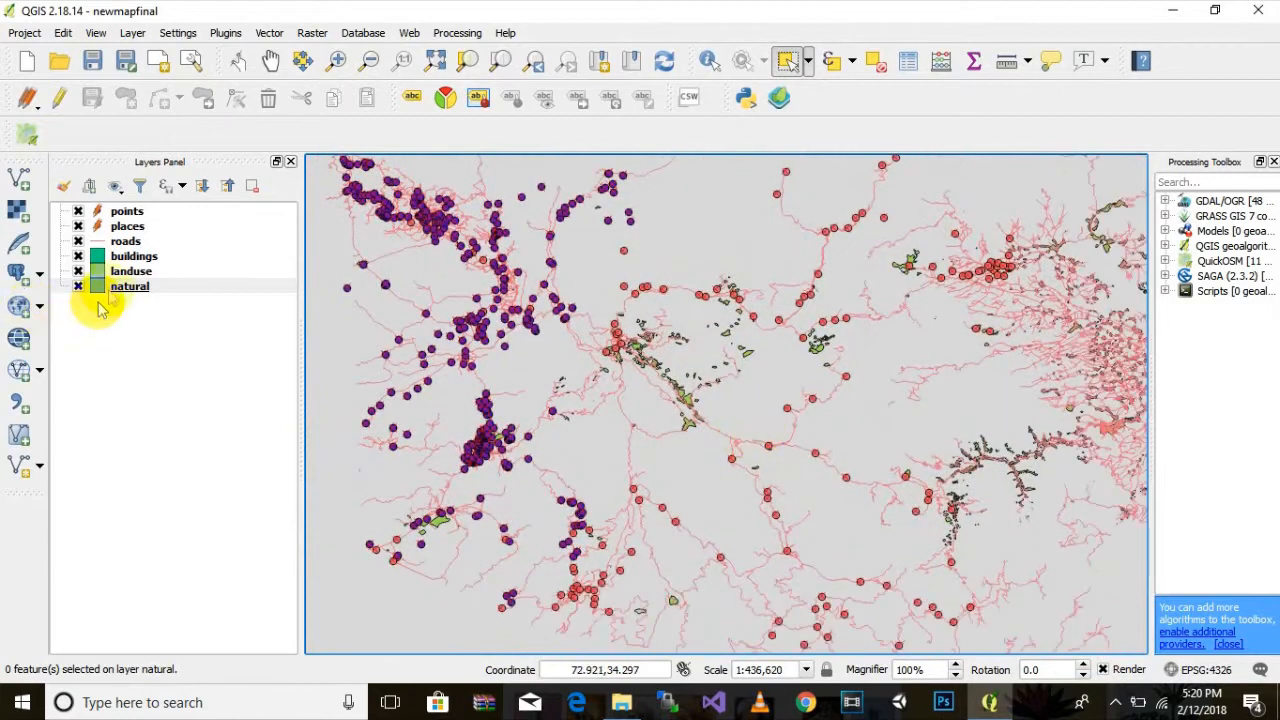
{"action": "left_click", "coordinate": [126, 288]}
{"action": "right_click", "coordinate": [126, 292]}
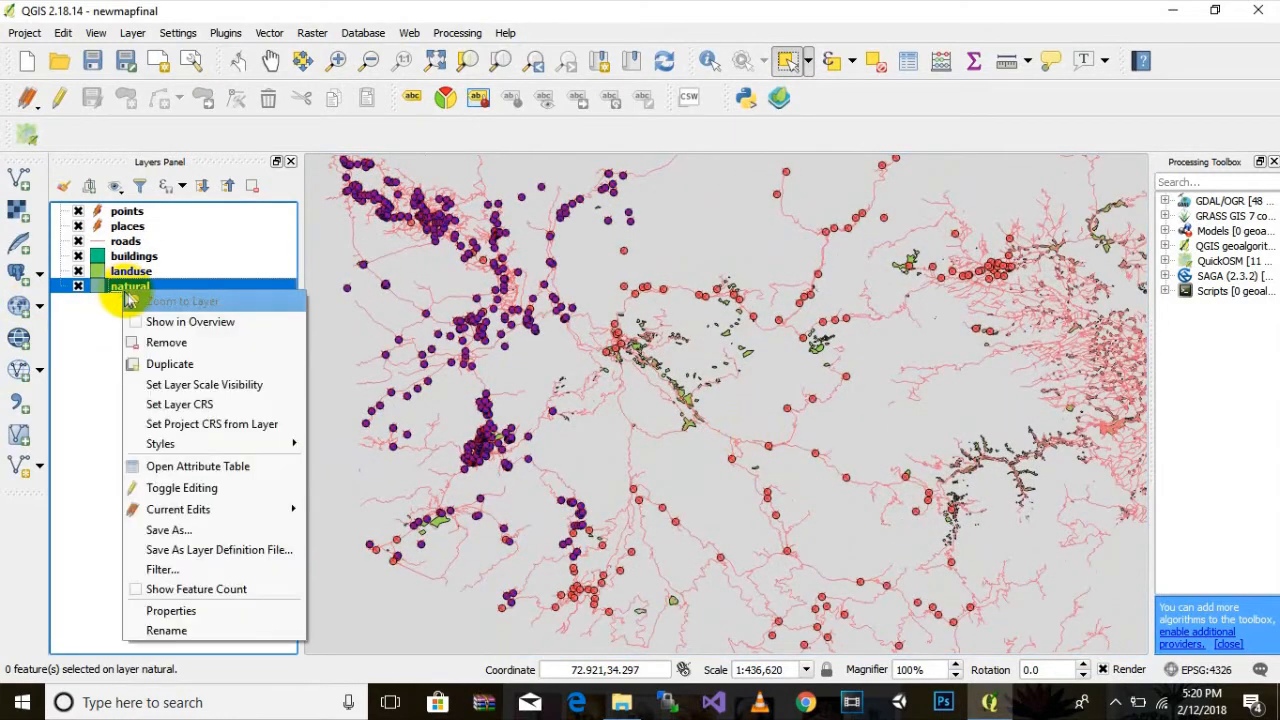
{"action": "left_click", "coordinate": [107, 368]}
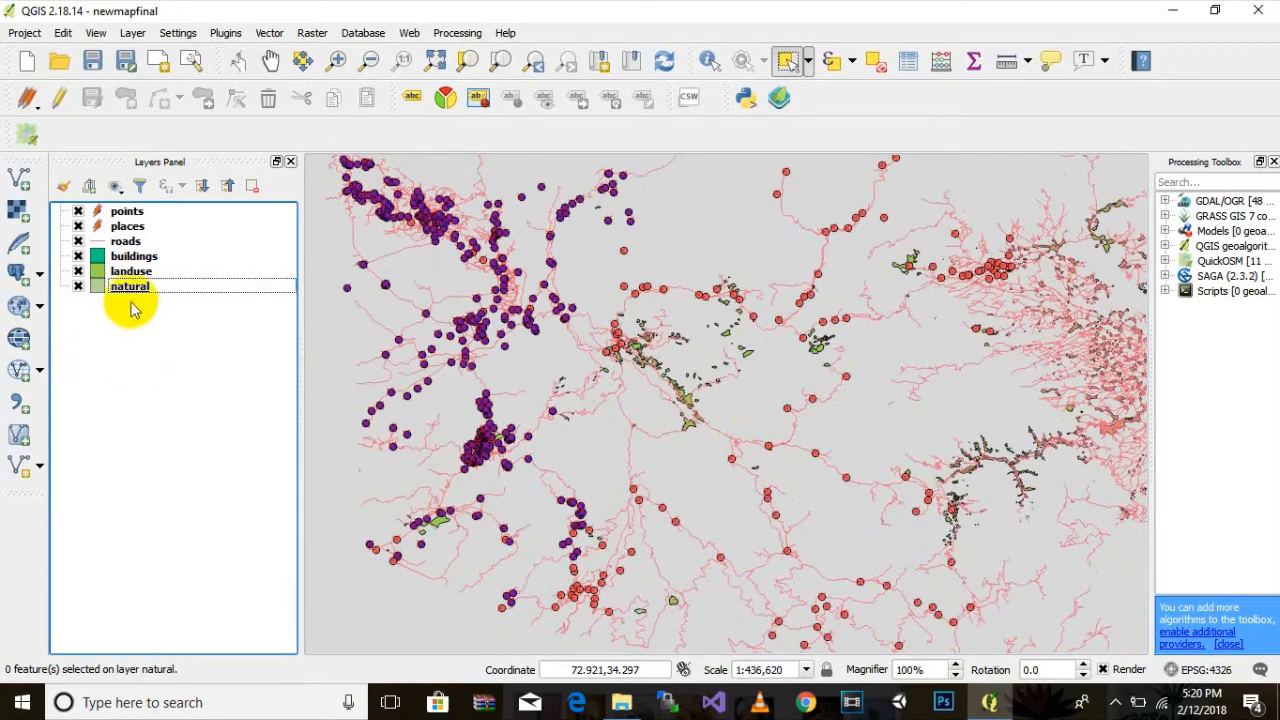
Open the natural layer's style properties, look through the available fill symbols, and set the symbol unit to Pixels
{"action": "left_click", "coordinate": [129, 292]}
{"action": "double_click", "coordinate": [129, 290]}
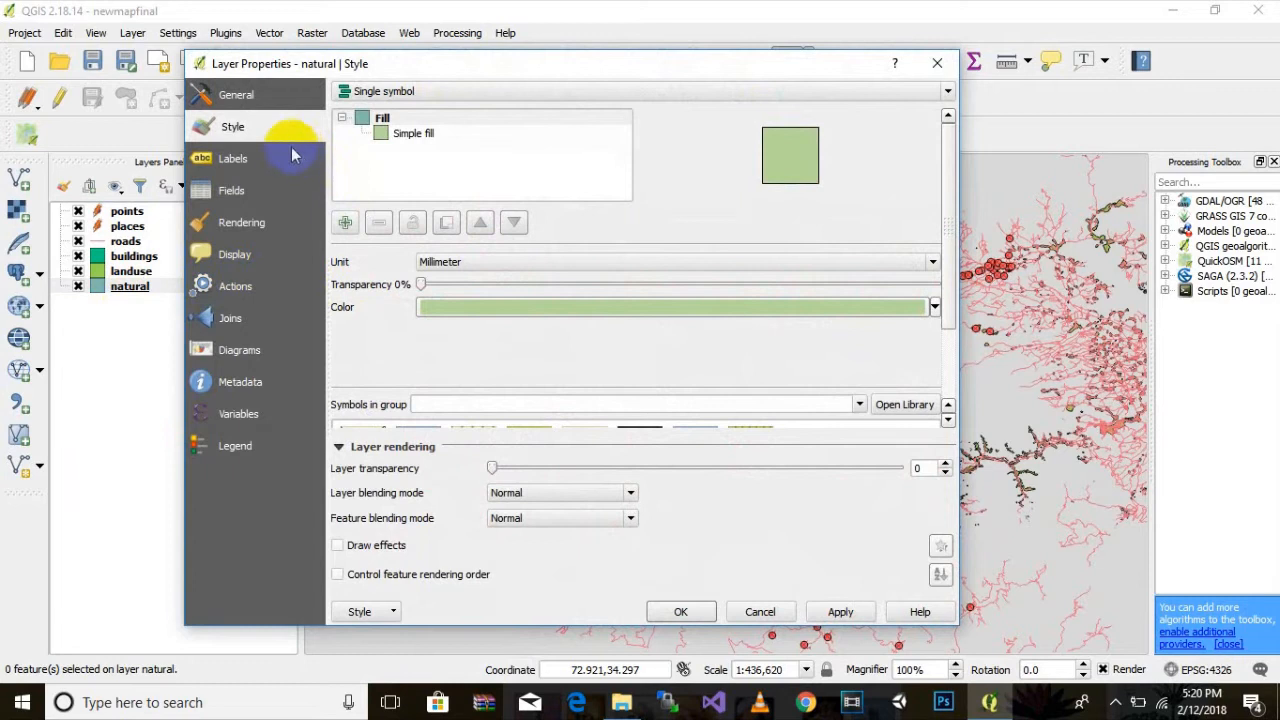
{"action": "scroll", "coordinate": [754, 291], "scroll_direction": "down", "scroll_amount": 1}
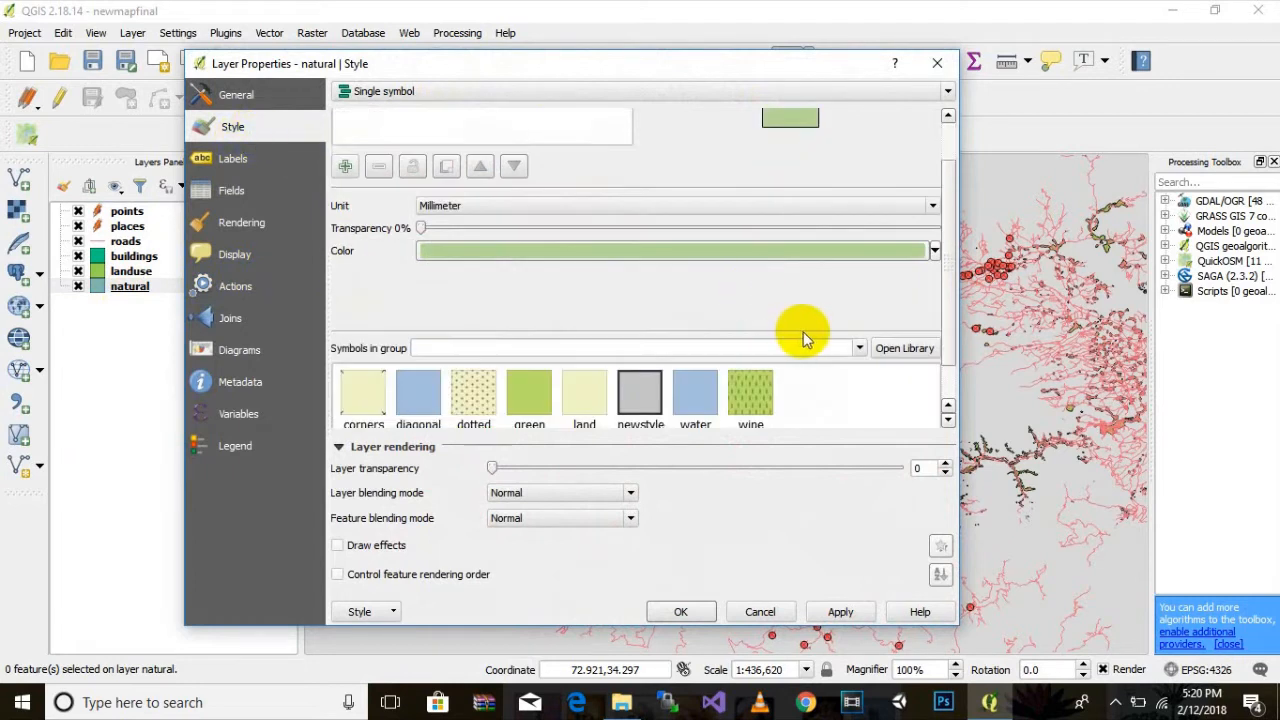
{"action": "scroll", "coordinate": [837, 165], "scroll_direction": "up", "scroll_amount": 1}
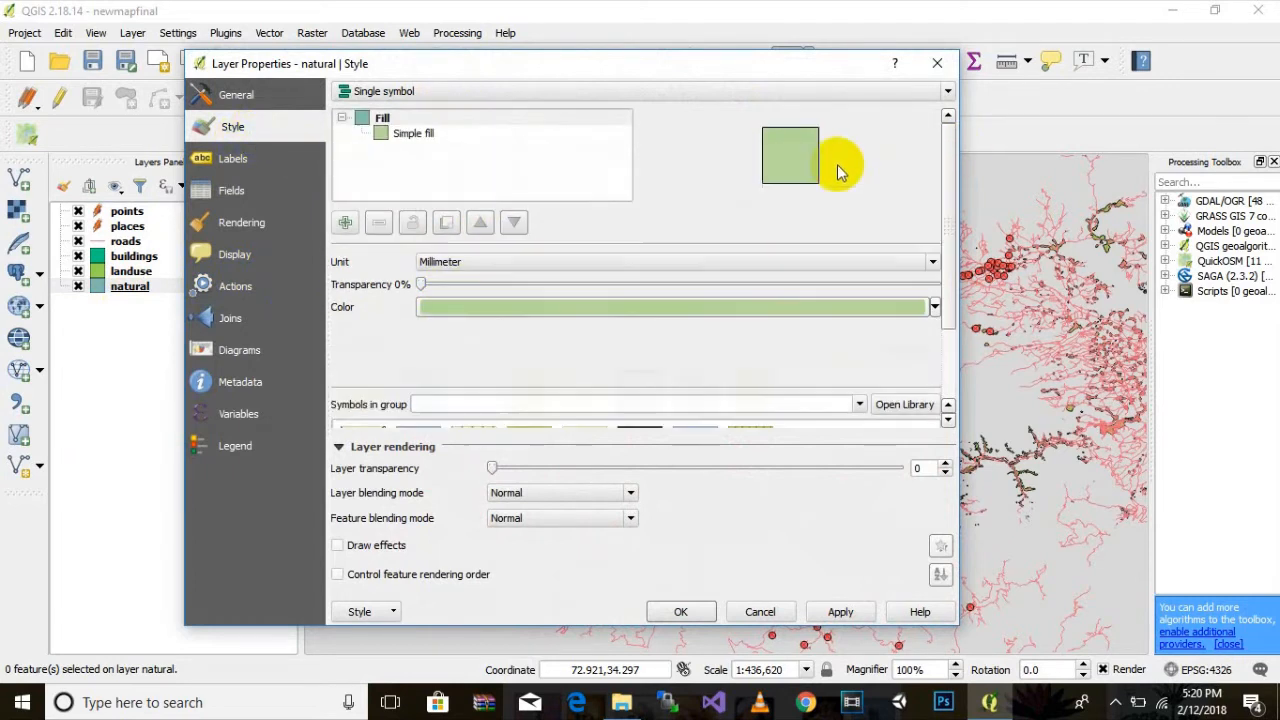
{"action": "scroll", "coordinate": [812, 258], "scroll_direction": "down", "scroll_amount": 2}
{"action": "scroll", "coordinate": [934, 351], "scroll_direction": "down", "scroll_amount": 2}
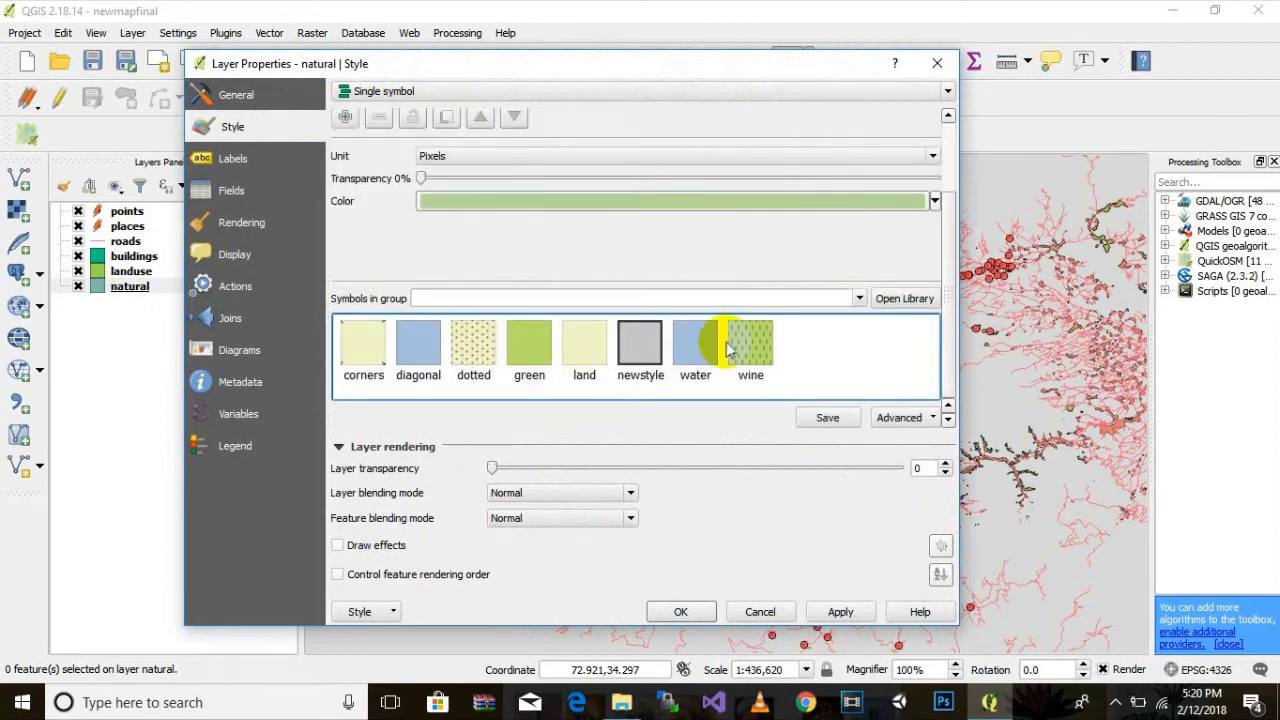
{"action": "scroll", "coordinate": [460, 328], "scroll_direction": "up", "scroll_amount": 2}
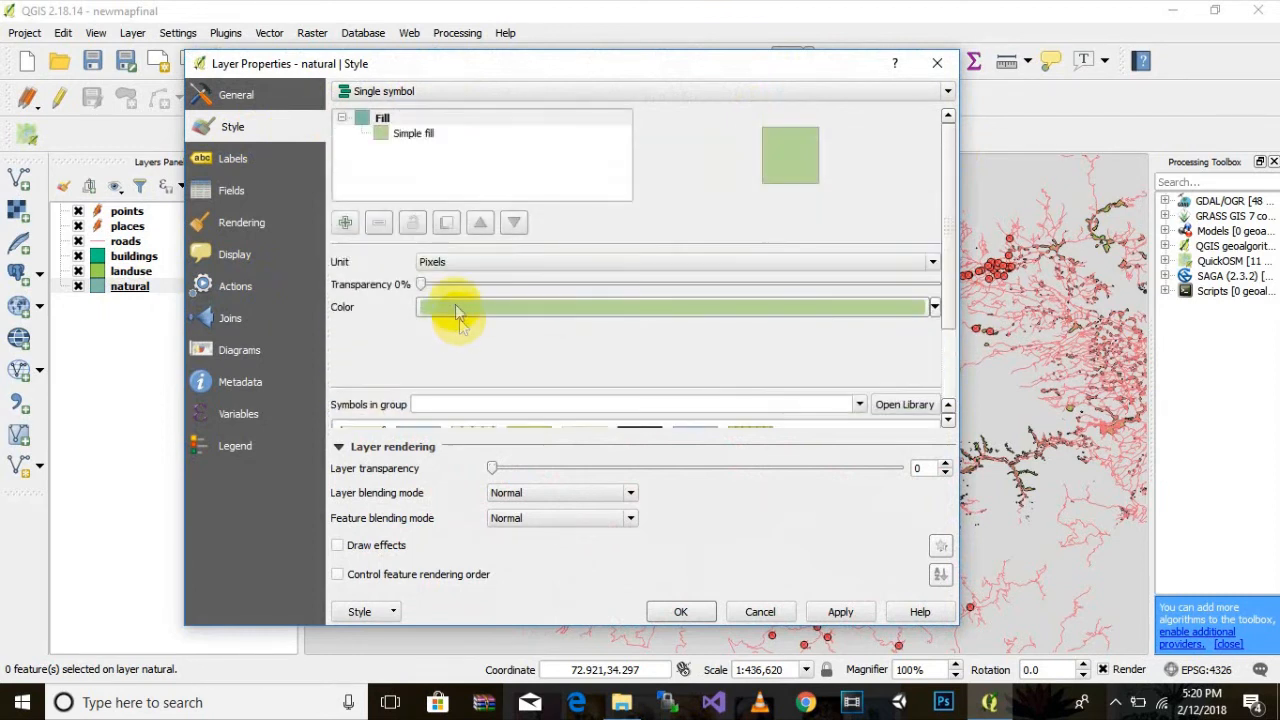
Select the simple fill of the natural layer's symbol and open its fill color choices
{"action": "left_click", "coordinate": [405, 133]}
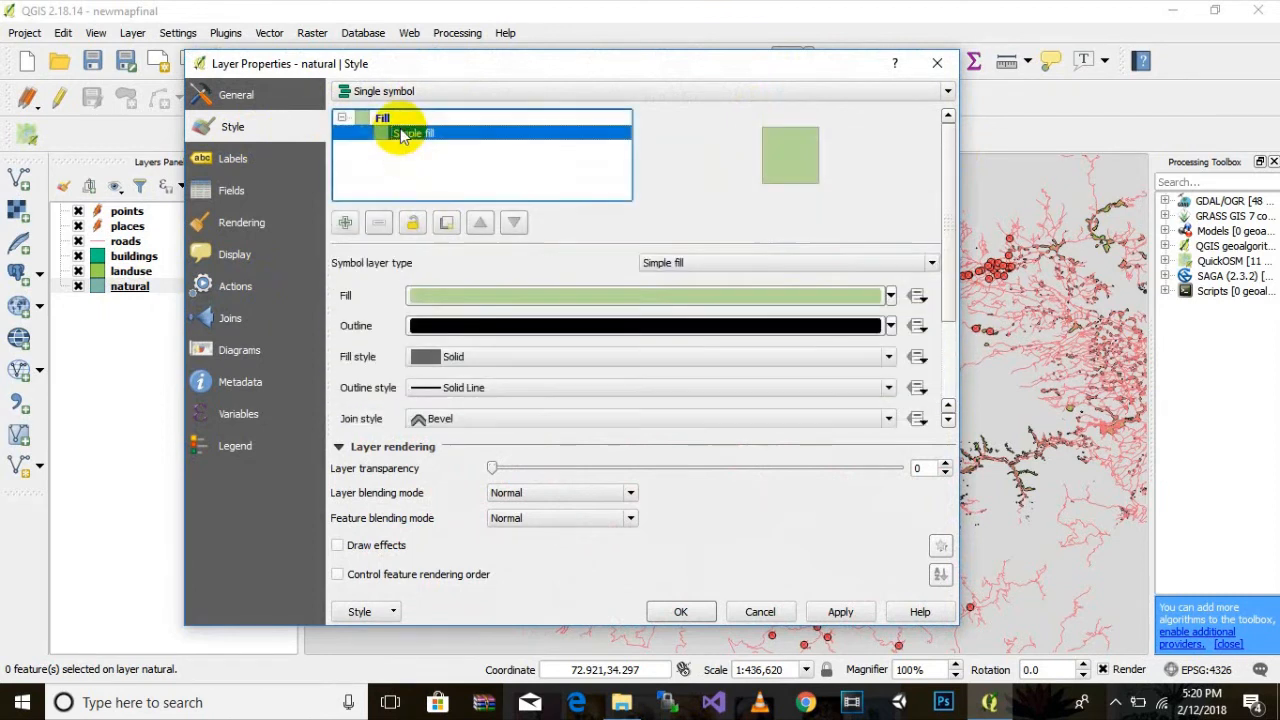
{"action": "left_click", "coordinate": [890, 296]}
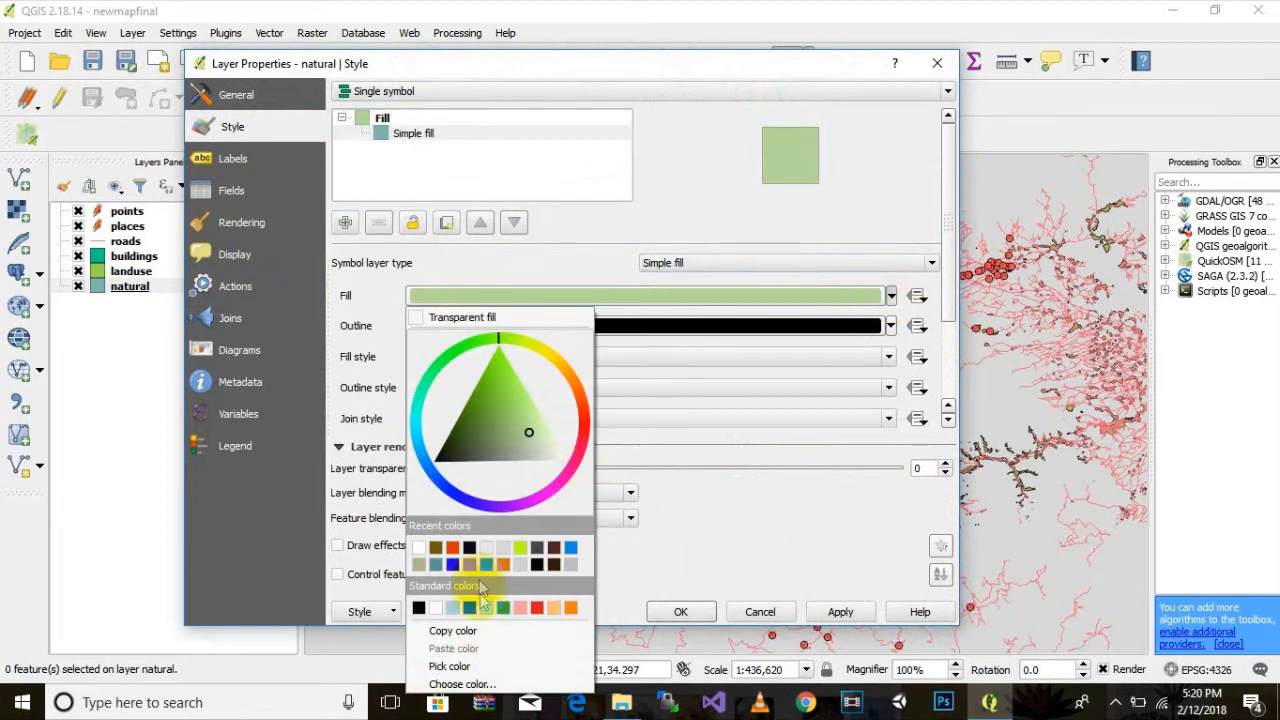
Give the natural layer's simple fill a dark brown fill colour and an orange-red outline, and apply the style
{"action": "left_click", "coordinate": [562, 564]}
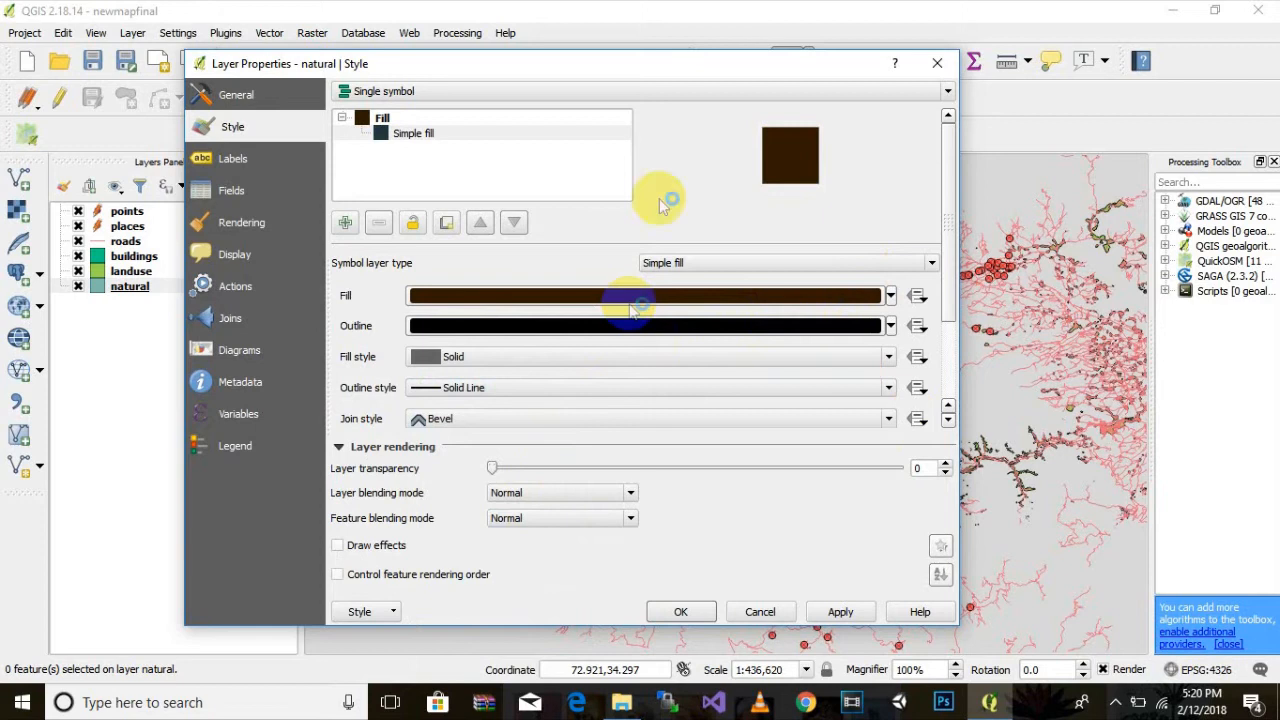
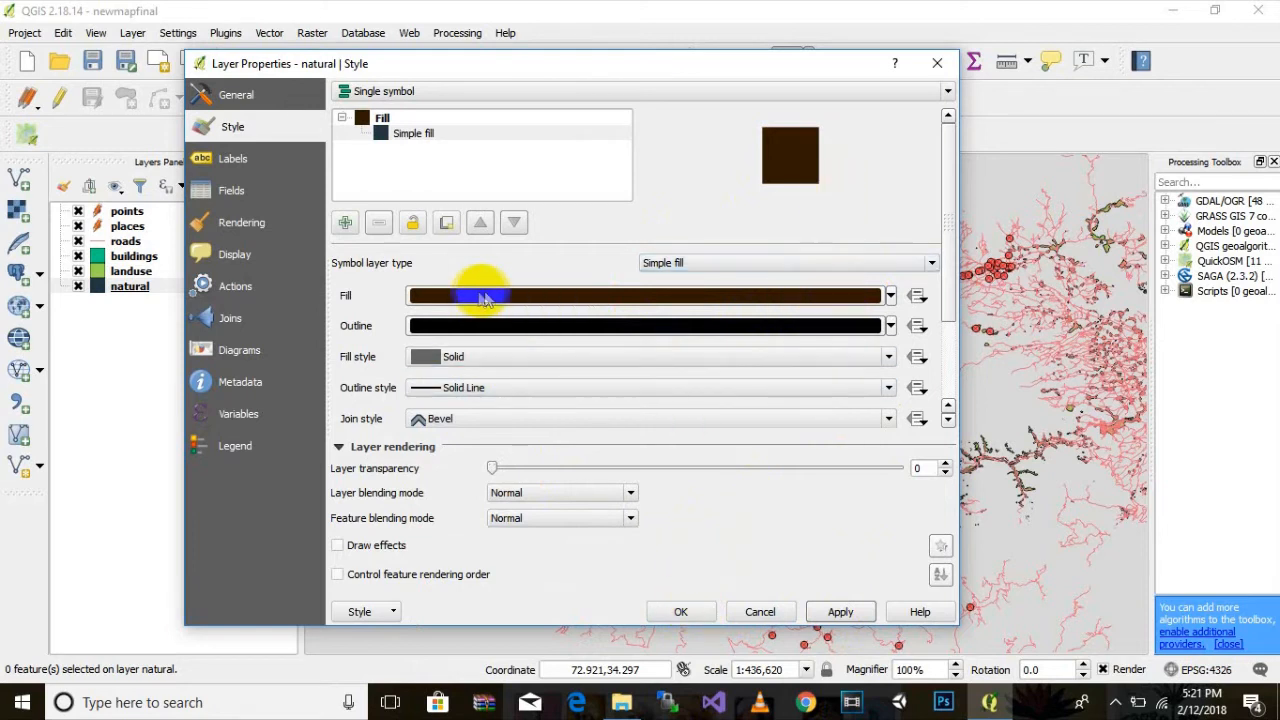
{"action": "left_click", "coordinate": [890, 328]}
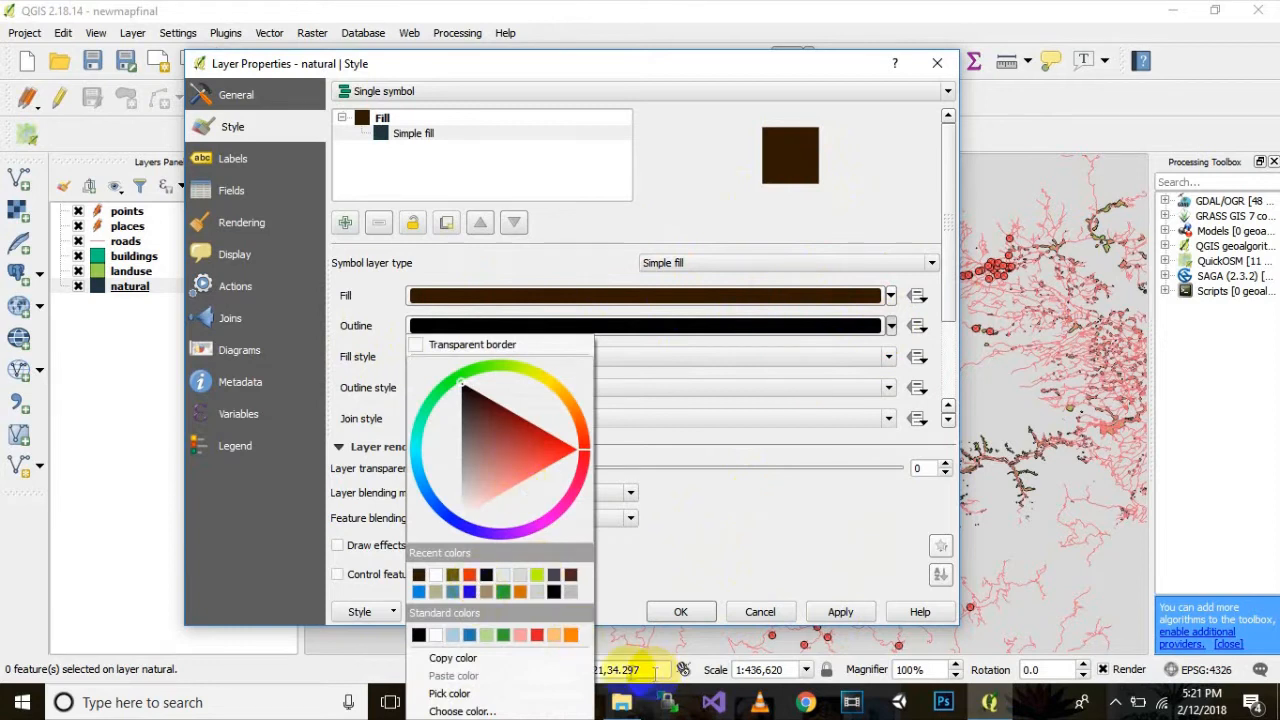
{"action": "left_click", "coordinate": [519, 591]}
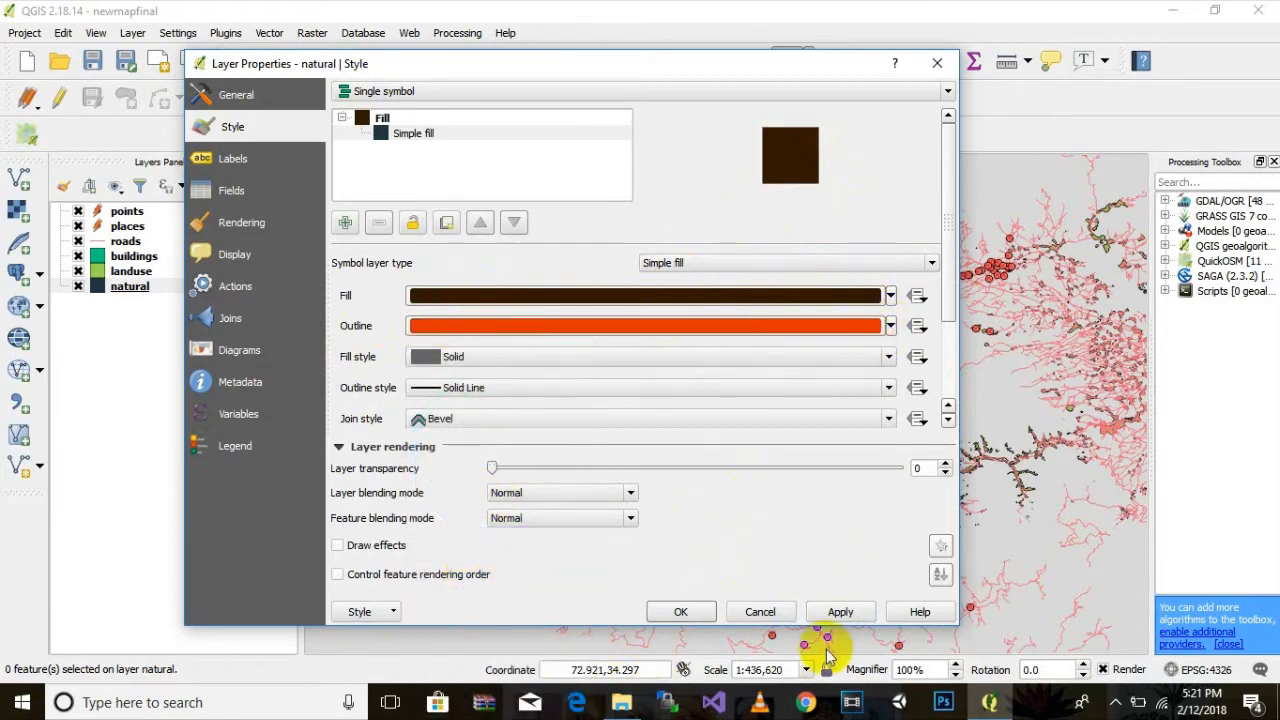
{"action": "left_click", "coordinate": [840, 614]}
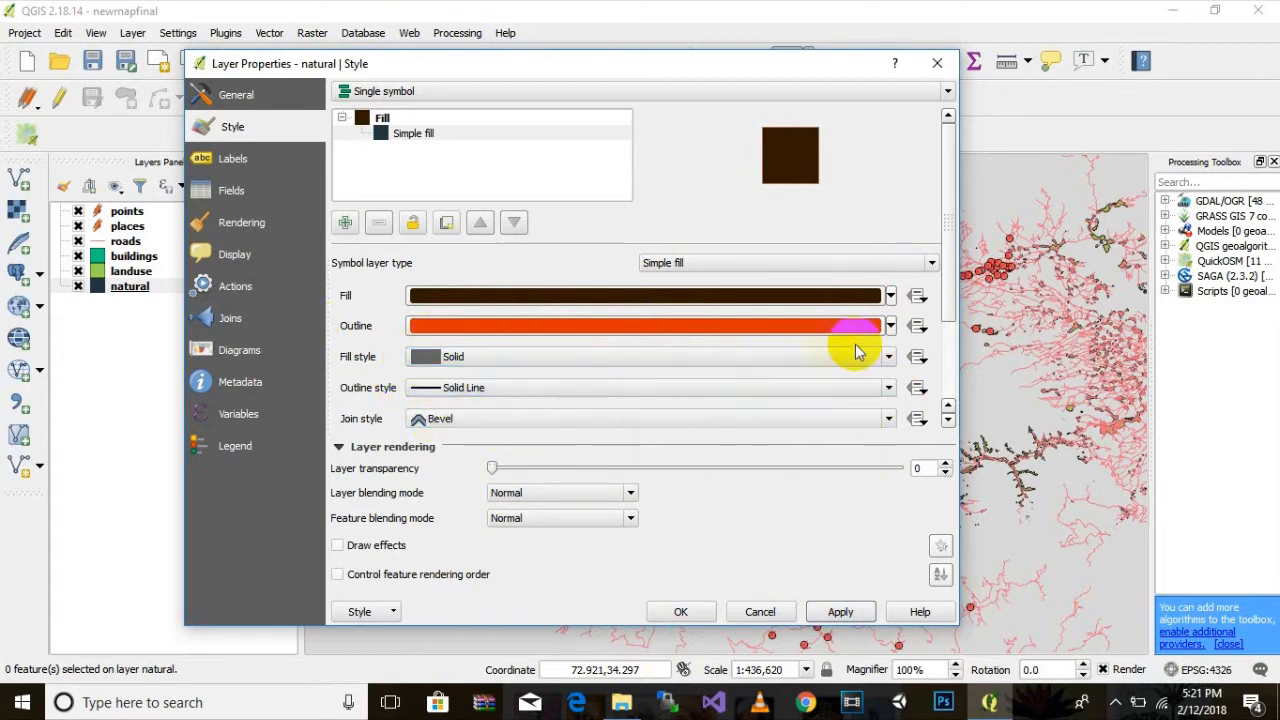
Set the natural layer's transparency to 25 and accept the layer properties
{"action": "scroll", "coordinate": [395, 362], "scroll_direction": "down", "scroll_amount": 1}
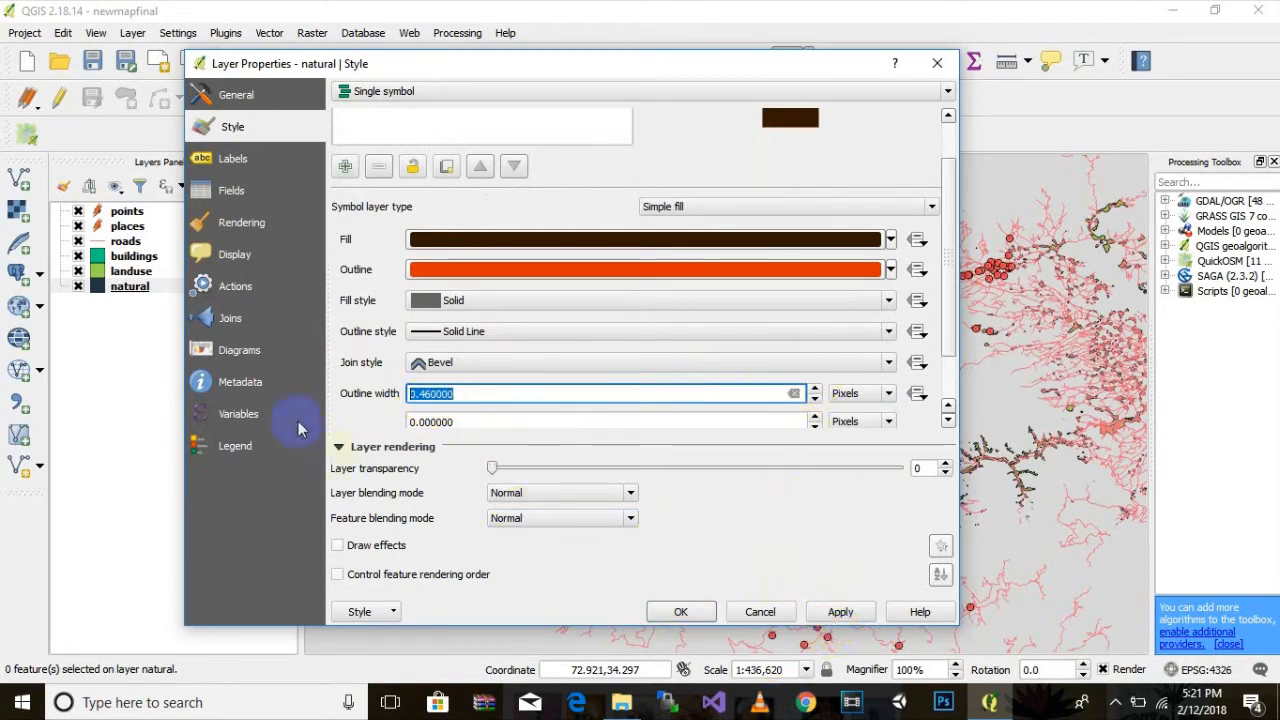
{"action": "left_click", "coordinate": [493, 469]}
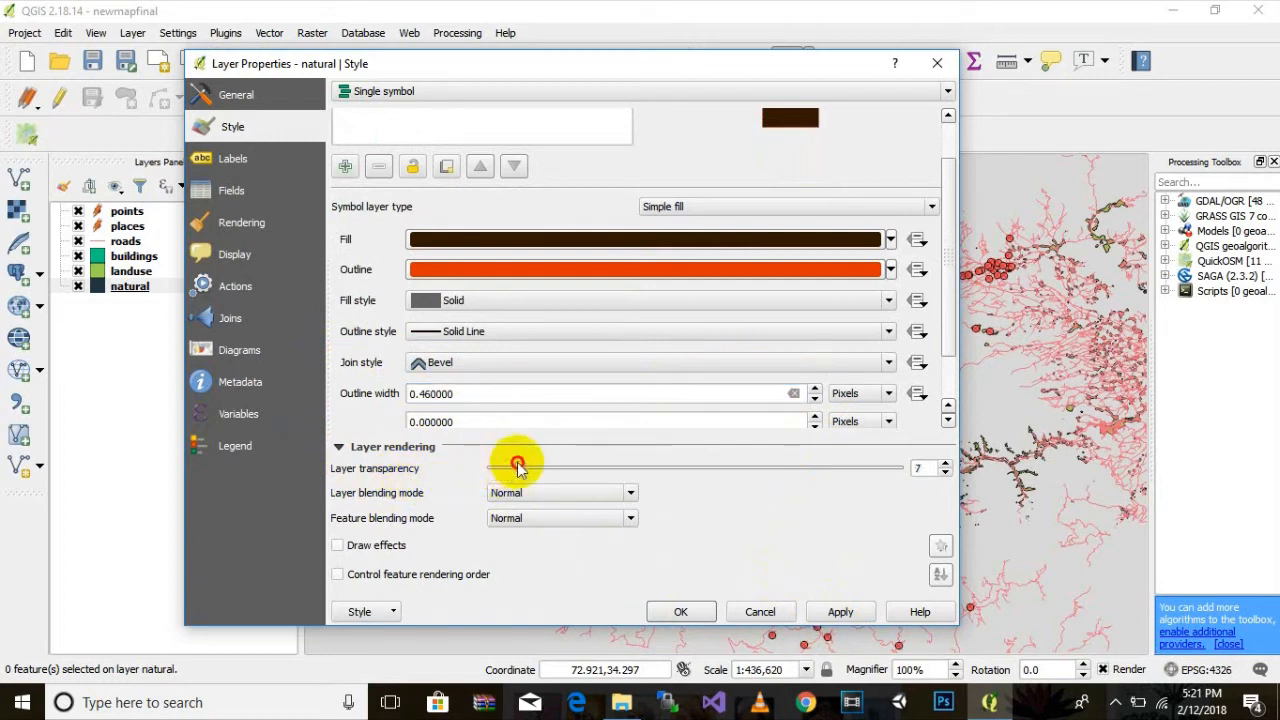
{"action": "left_click_drag", "start_coordinate": [553, 462], "coordinate": [592, 457]}
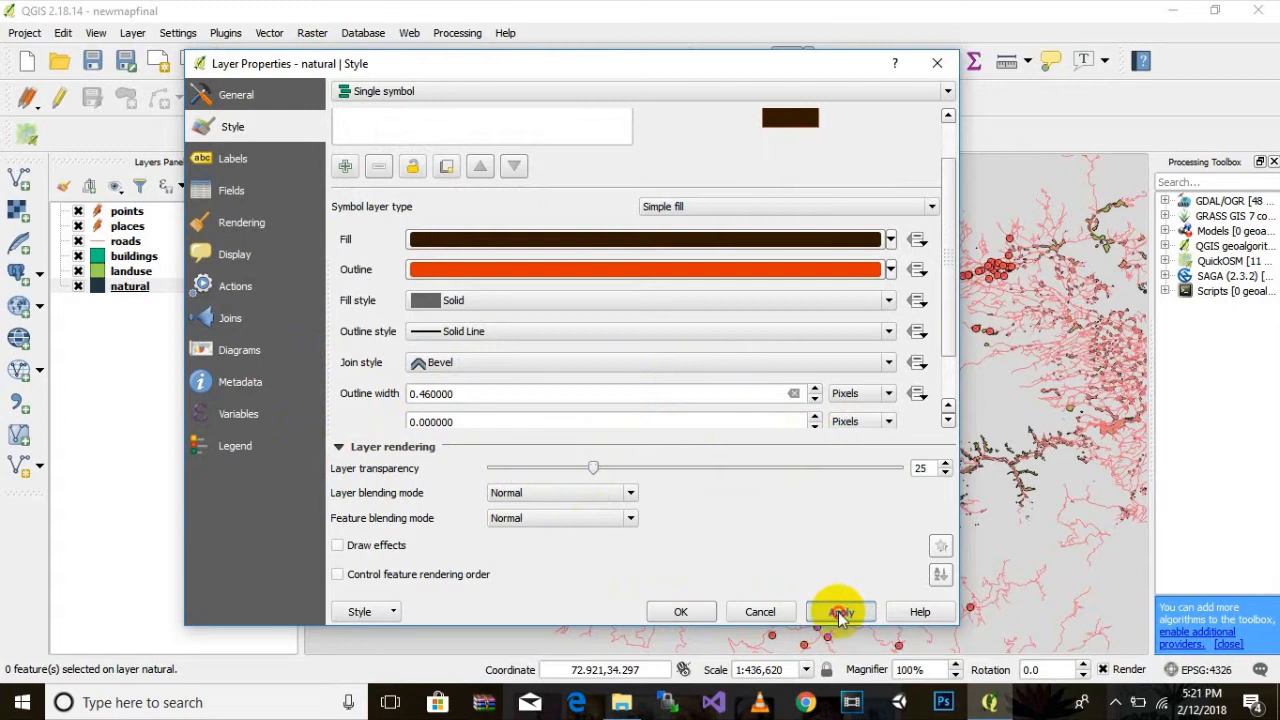
{"action": "left_click", "coordinate": [690, 613]}
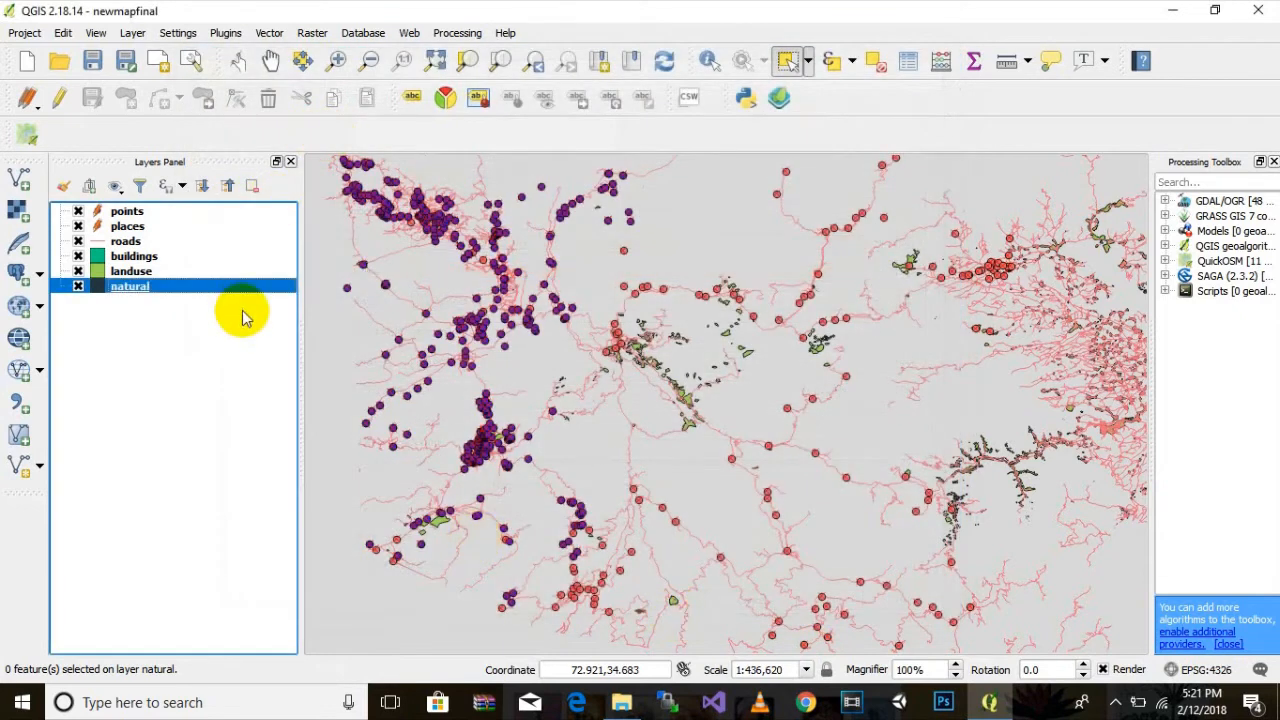
Inspect the natural features and the landuse polygons across the map
{"action": "scroll", "coordinate": [634, 329], "scroll_direction": "up", "scroll_amount": 4}
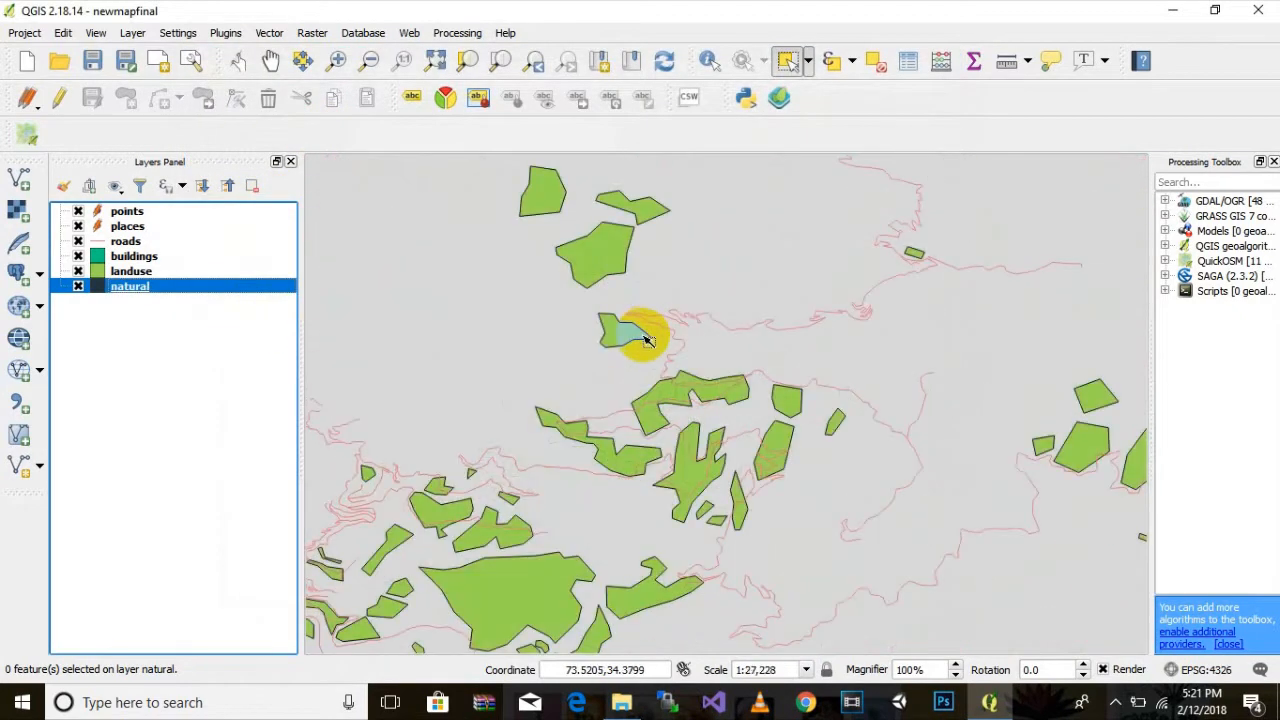
{"action": "scroll", "coordinate": [645, 340], "scroll_direction": "down", "scroll_amount": 2}
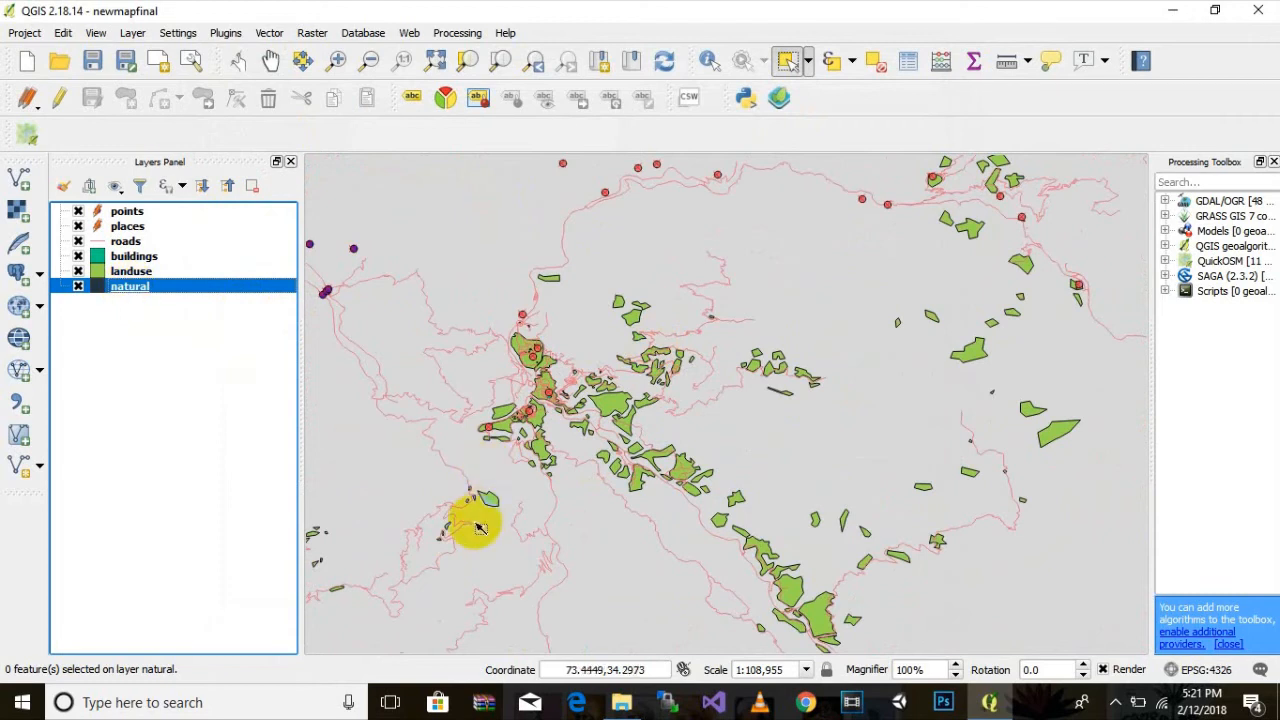
{"action": "left_click_drag", "start_coordinate": [477, 524], "coordinate": [659, 456]}
{"action": "scroll", "coordinate": [456, 611], "scroll_direction": "up", "scroll_amount": 1}
{"action": "scroll", "coordinate": [457, 600], "scroll_direction": "down", "scroll_amount": 1}
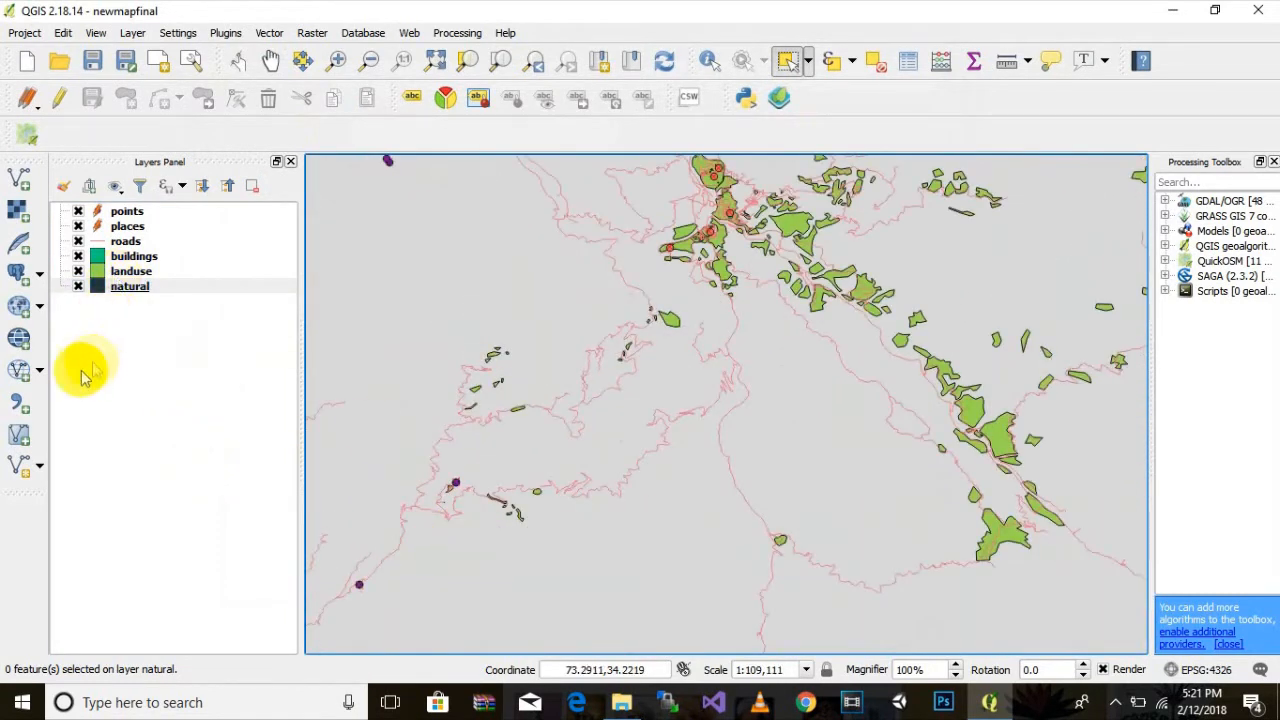
{"action": "left_click", "coordinate": [135, 272]}
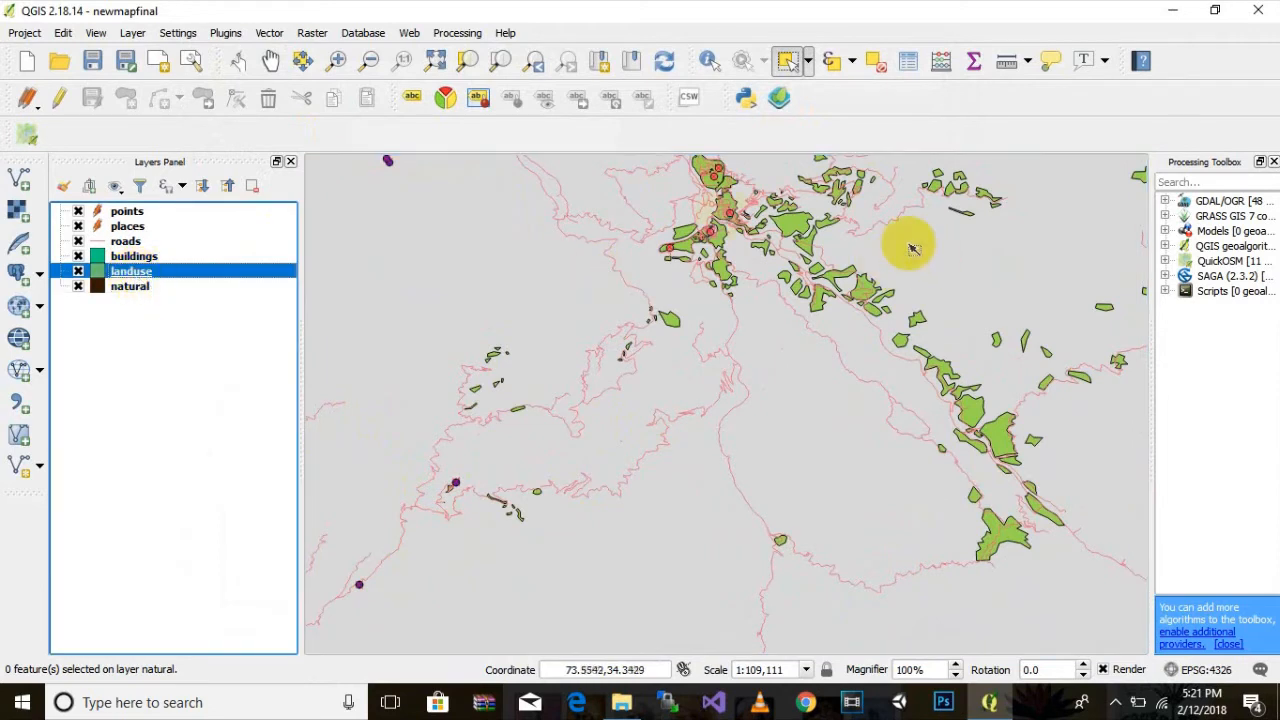
{"action": "left_click_drag", "start_coordinate": [1036, 541], "coordinate": [850, 501]}
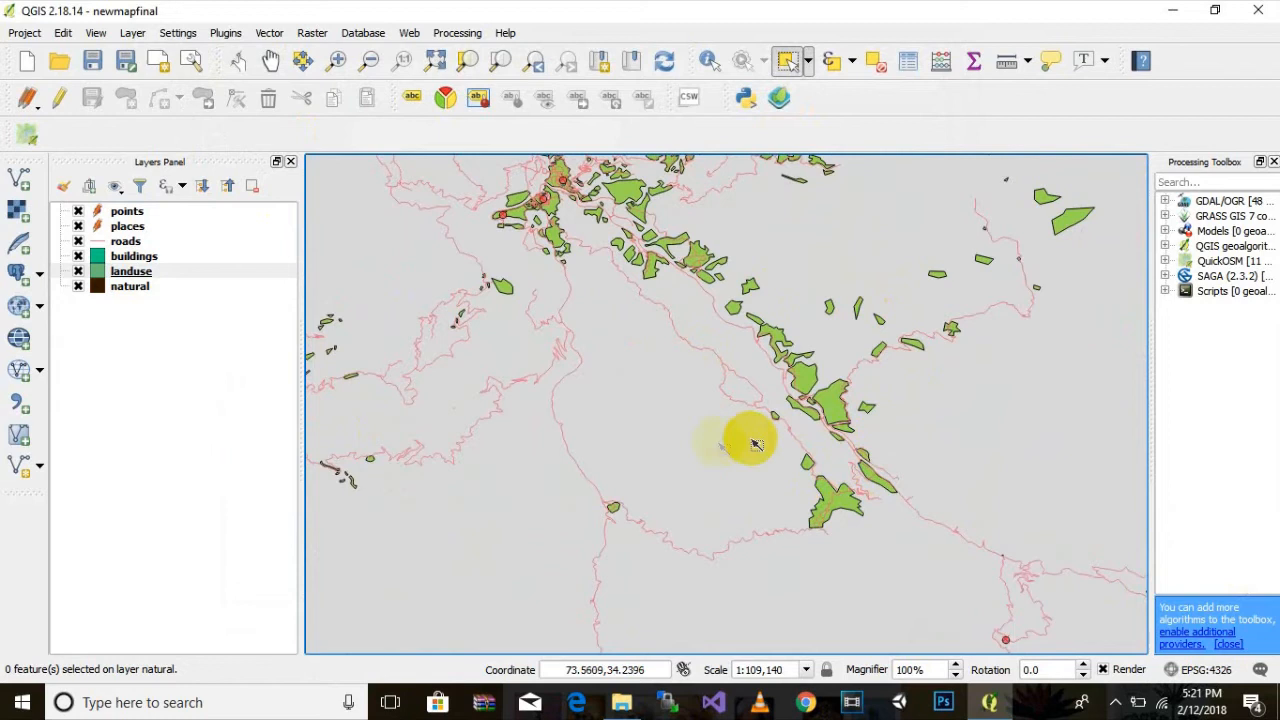
Open the landuse layer's attribute table and sort its records by name in ascending order
{"action": "right_click", "coordinate": [133, 274]}
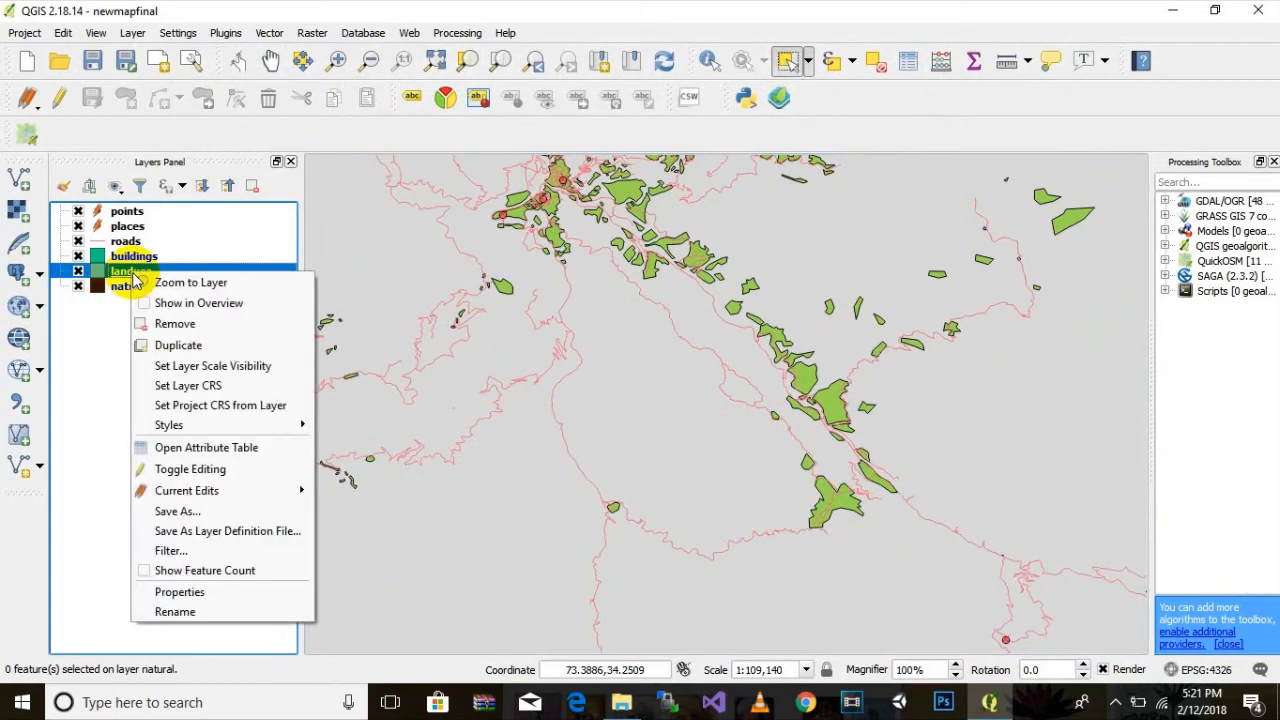
{"action": "left_click", "coordinate": [206, 447]}
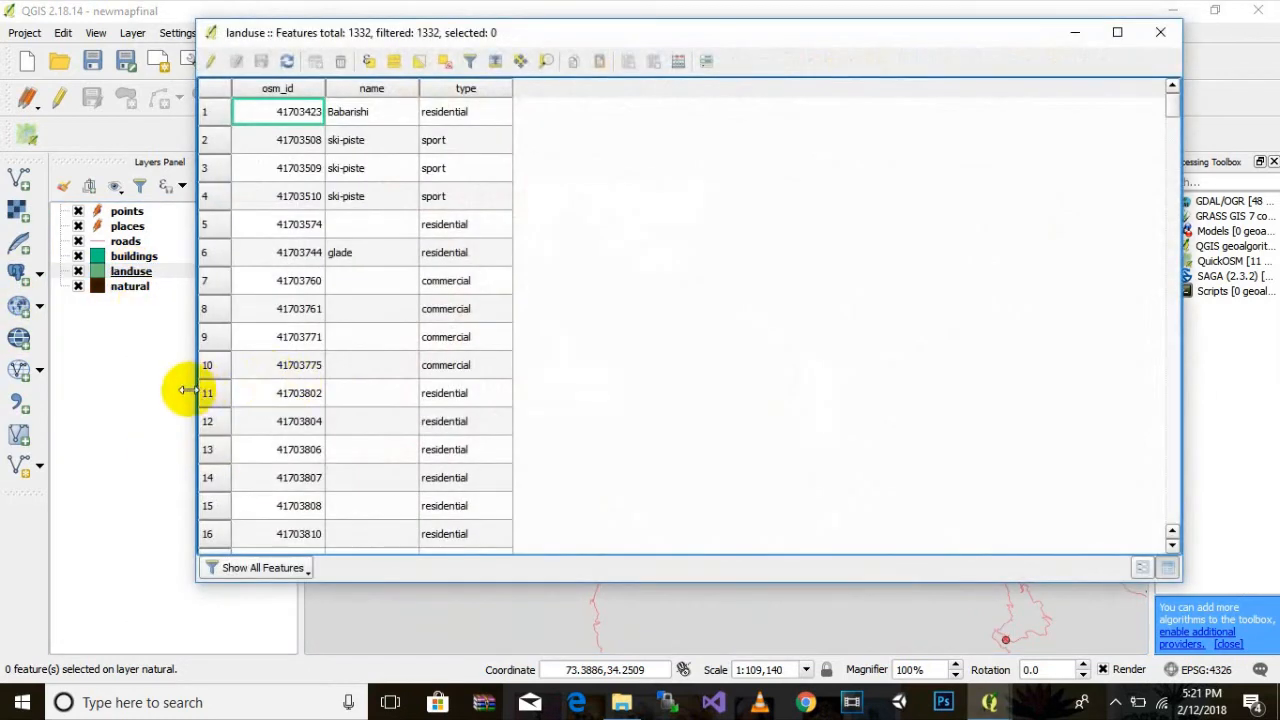
{"action": "scroll", "coordinate": [346, 270], "scroll_direction": "down", "scroll_amount": 6}
{"action": "scroll", "coordinate": [343, 215], "scroll_direction": "up", "scroll_amount": 6}
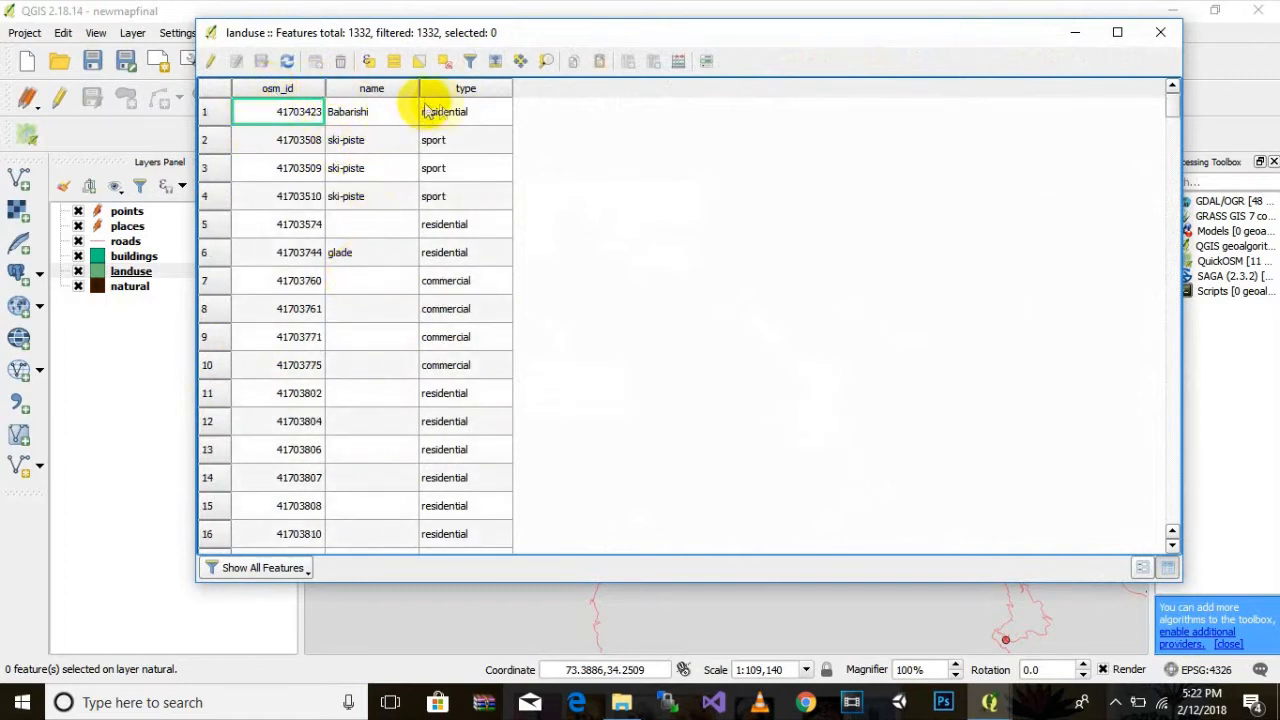
{"action": "left_click", "coordinate": [385, 90]}
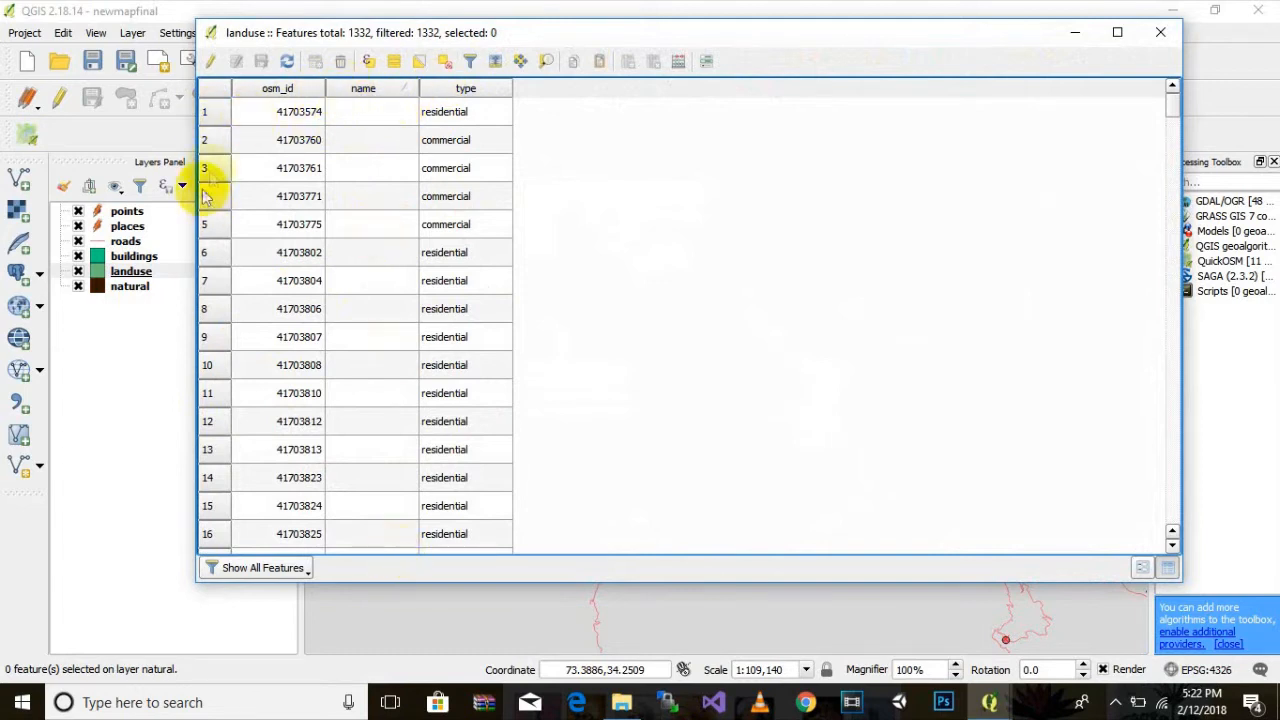
Delete all landuse features with an empty name, rows 1 to 1293, in edit mode and close the attribute table
{"action": "left_click", "coordinate": [205, 112]}
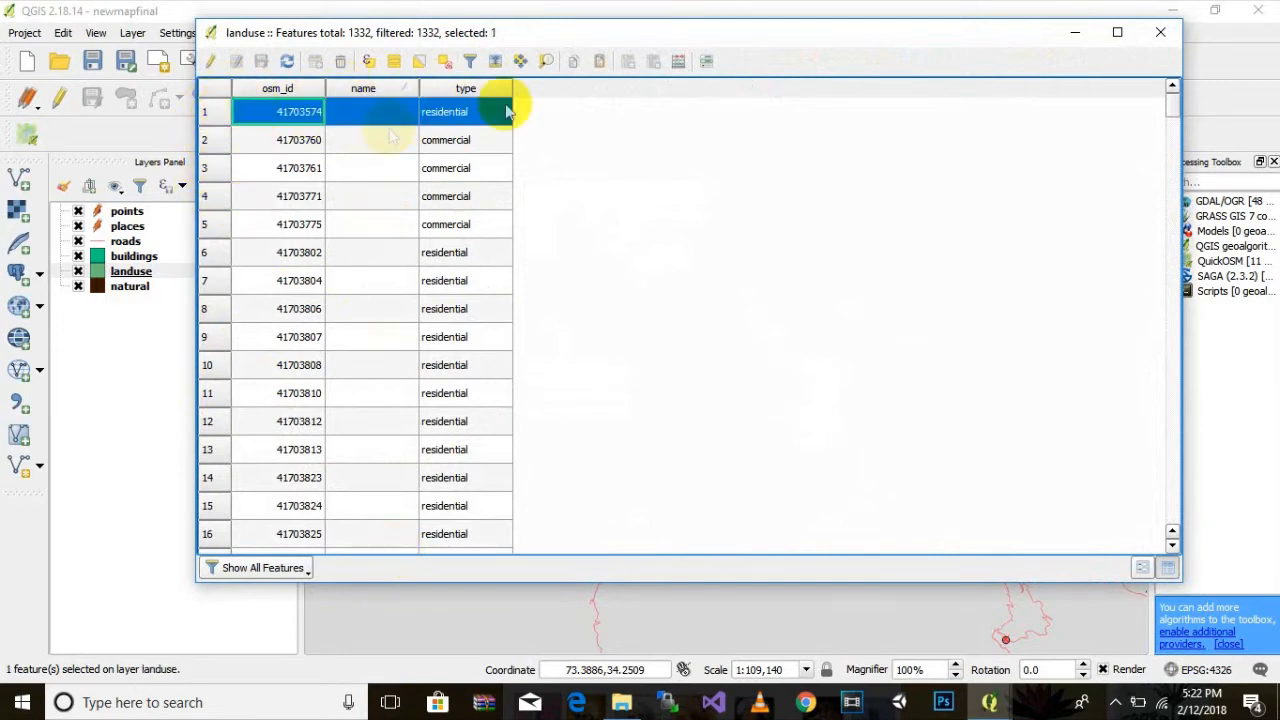
{"action": "scroll", "coordinate": [398, 165], "scroll_direction": "down", "scroll_amount": 20}
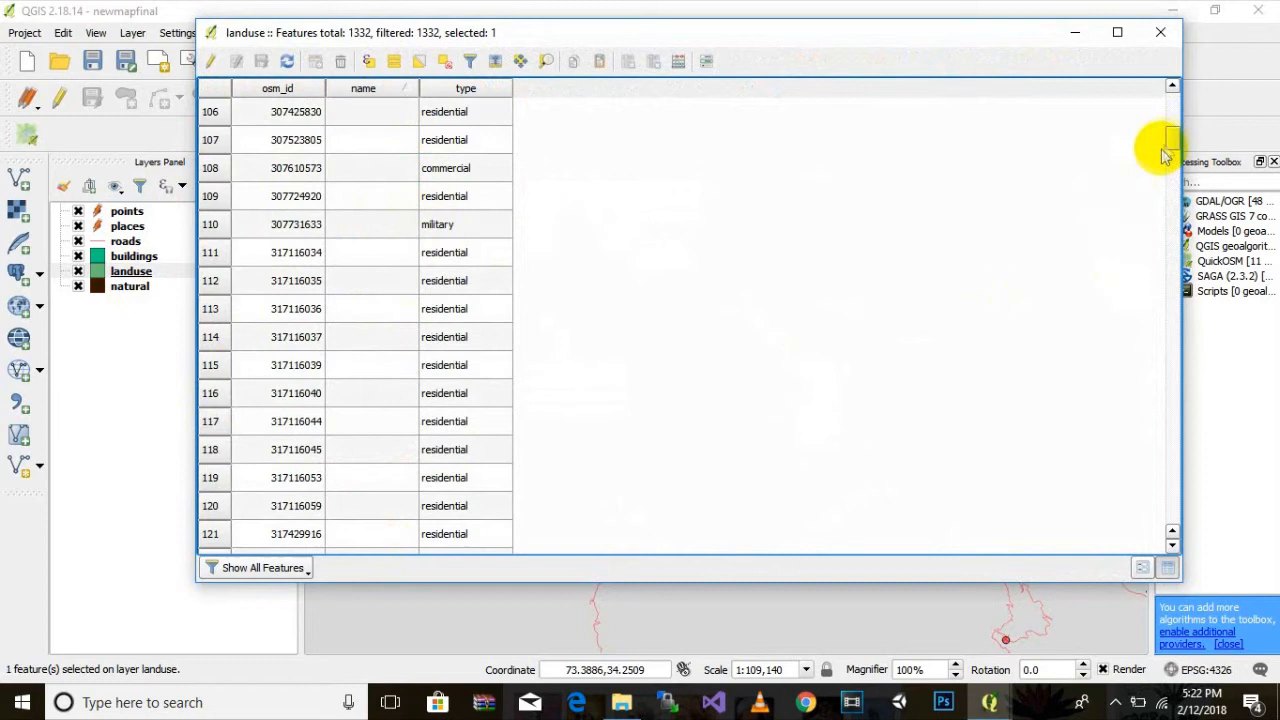
{"action": "left_click_drag", "start_coordinate": [1170, 140], "coordinate": [1137, 509]}
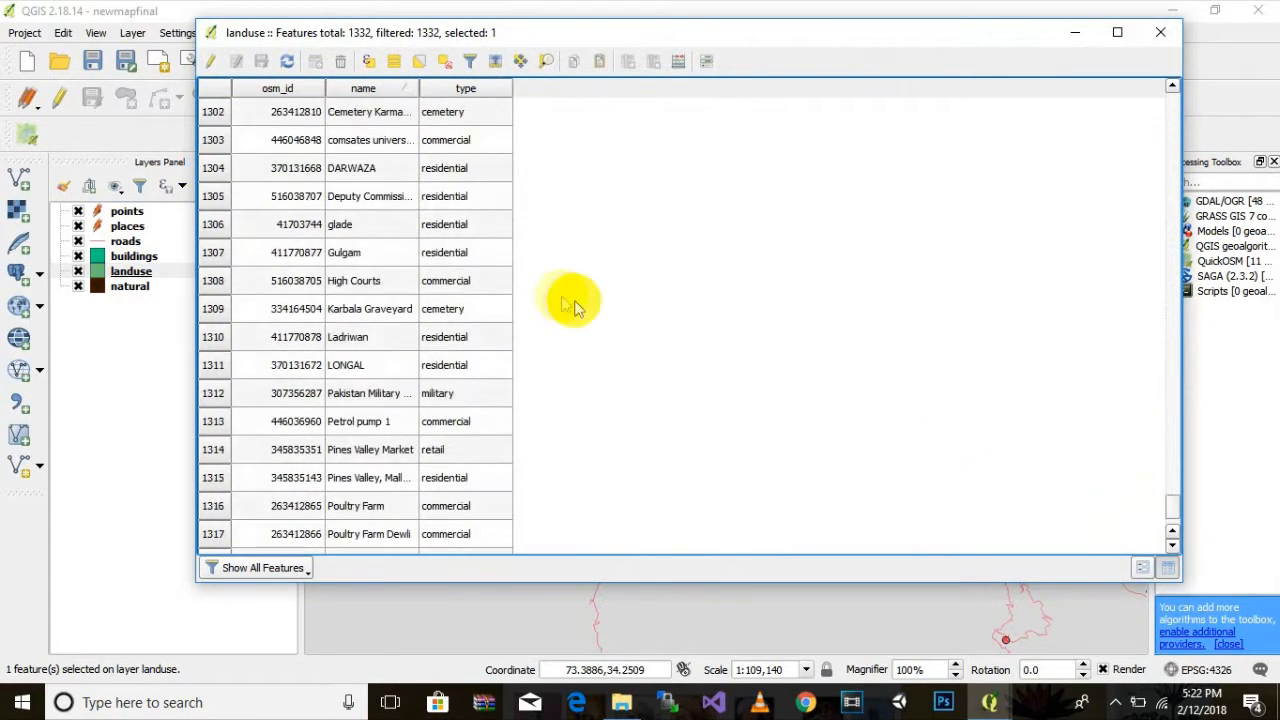
{"action": "scroll", "coordinate": [560, 300], "scroll_direction": "up", "scroll_amount": 4}
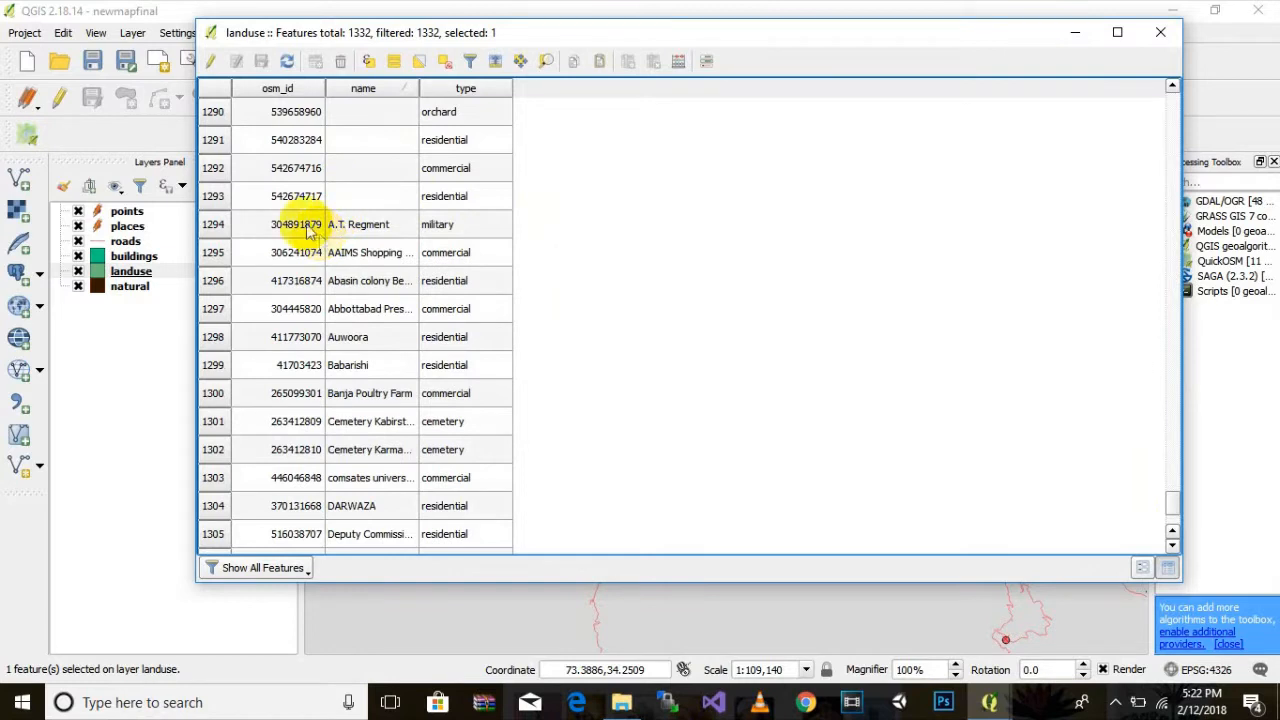
{"action": "left_click", "coordinate": [214, 197], "text": "shift"}
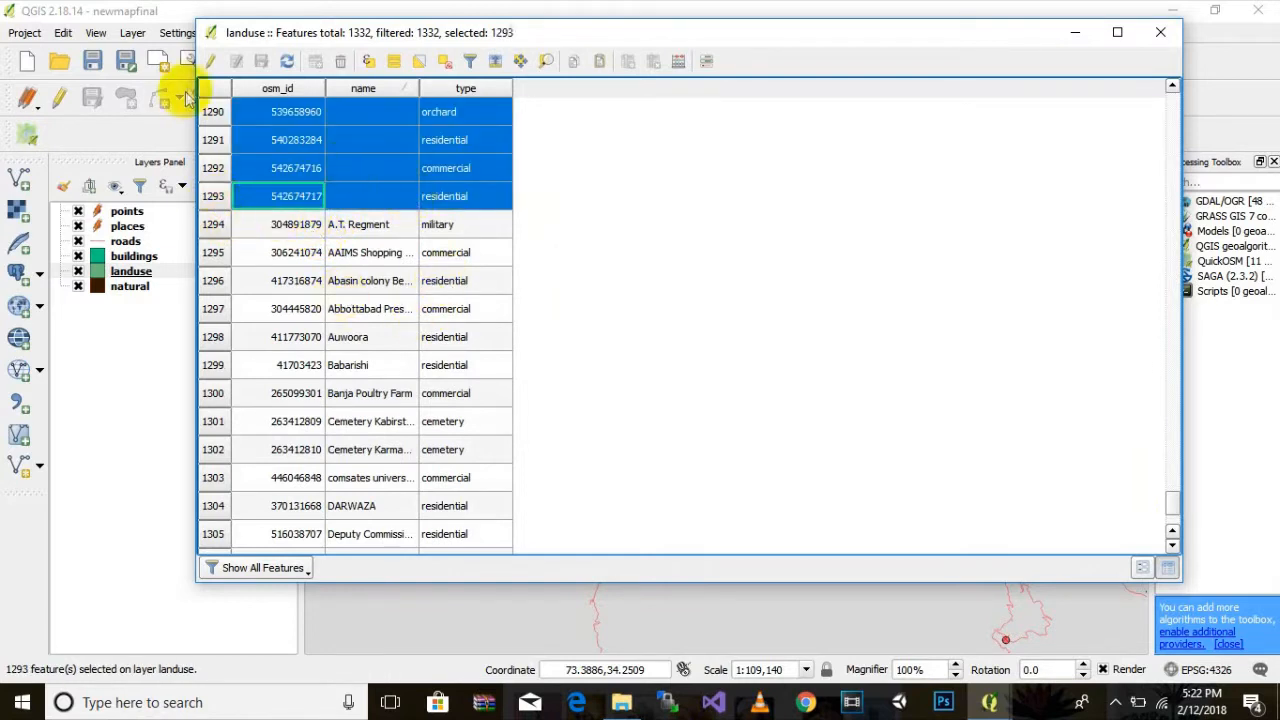
{"action": "left_click", "coordinate": [213, 62]}
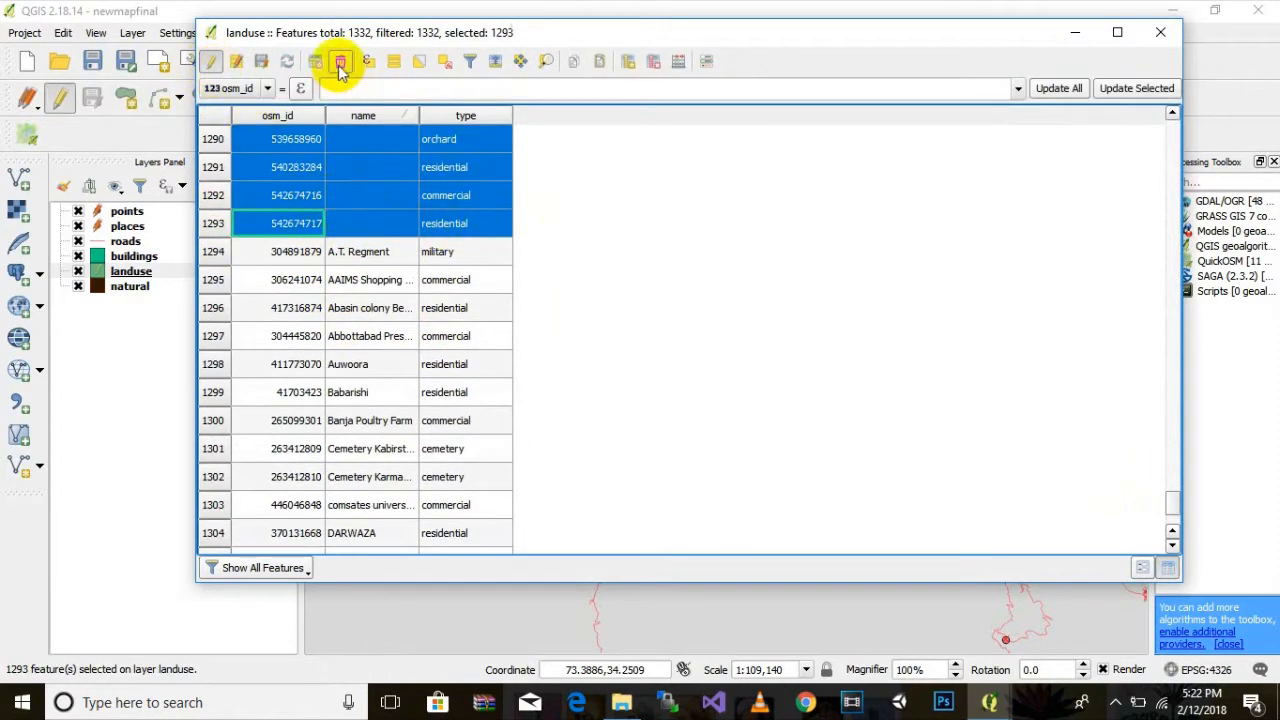
{"action": "left_click", "coordinate": [340, 62]}
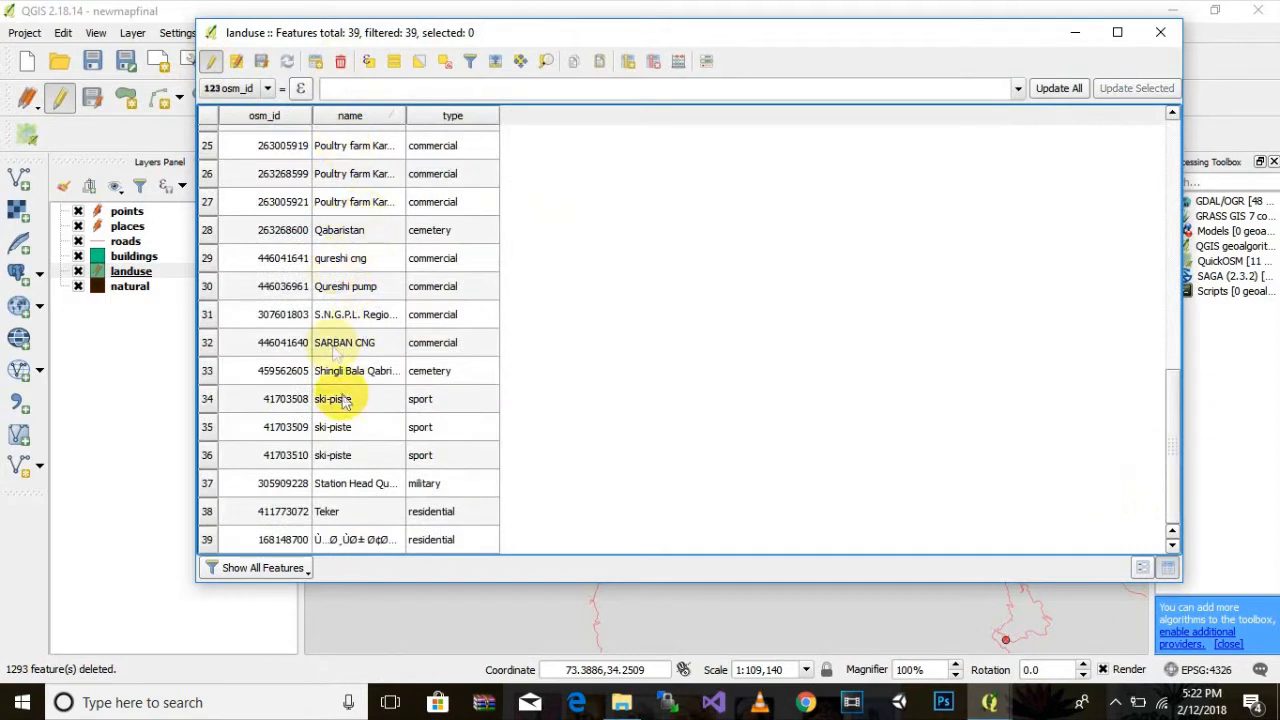
{"action": "scroll", "coordinate": [333, 320], "scroll_direction": "up", "scroll_amount": 8}
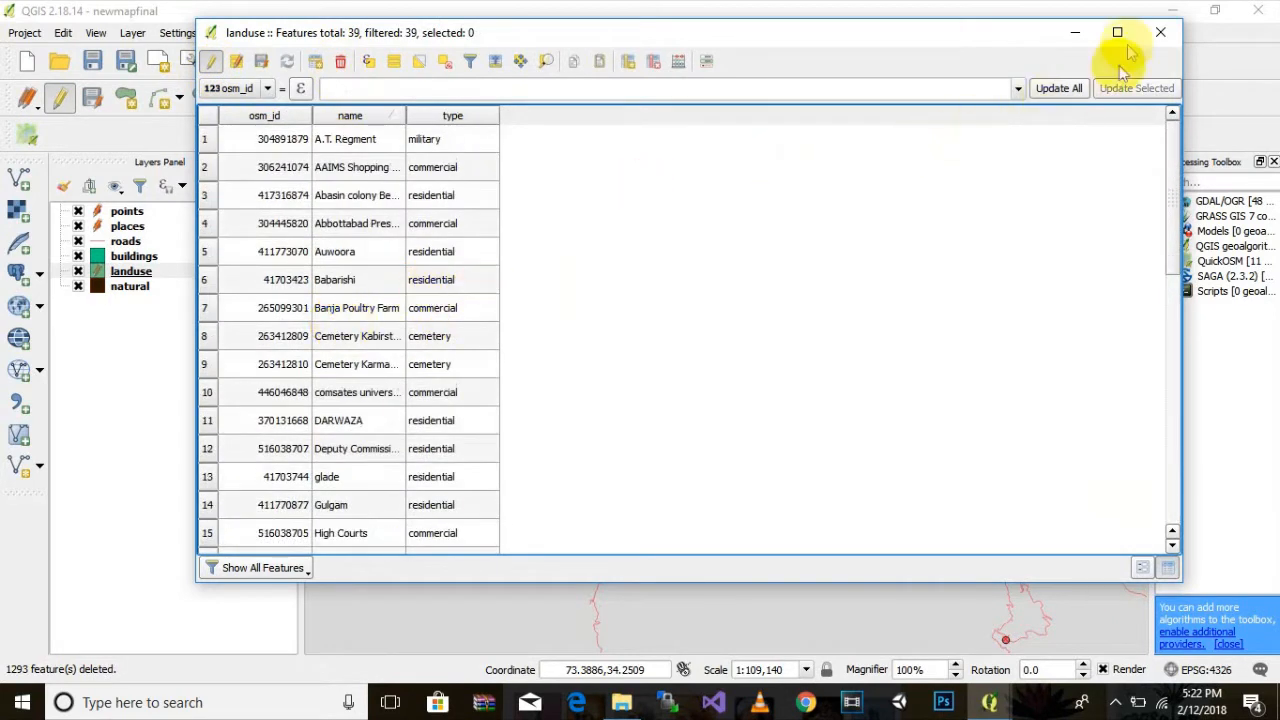
{"action": "left_click", "coordinate": [1160, 32]}
Check the remaining landuse areas on the map, then end editing of the landuse layer and save its changes
{"action": "scroll", "coordinate": [643, 358], "scroll_direction": "down", "scroll_amount": 3}
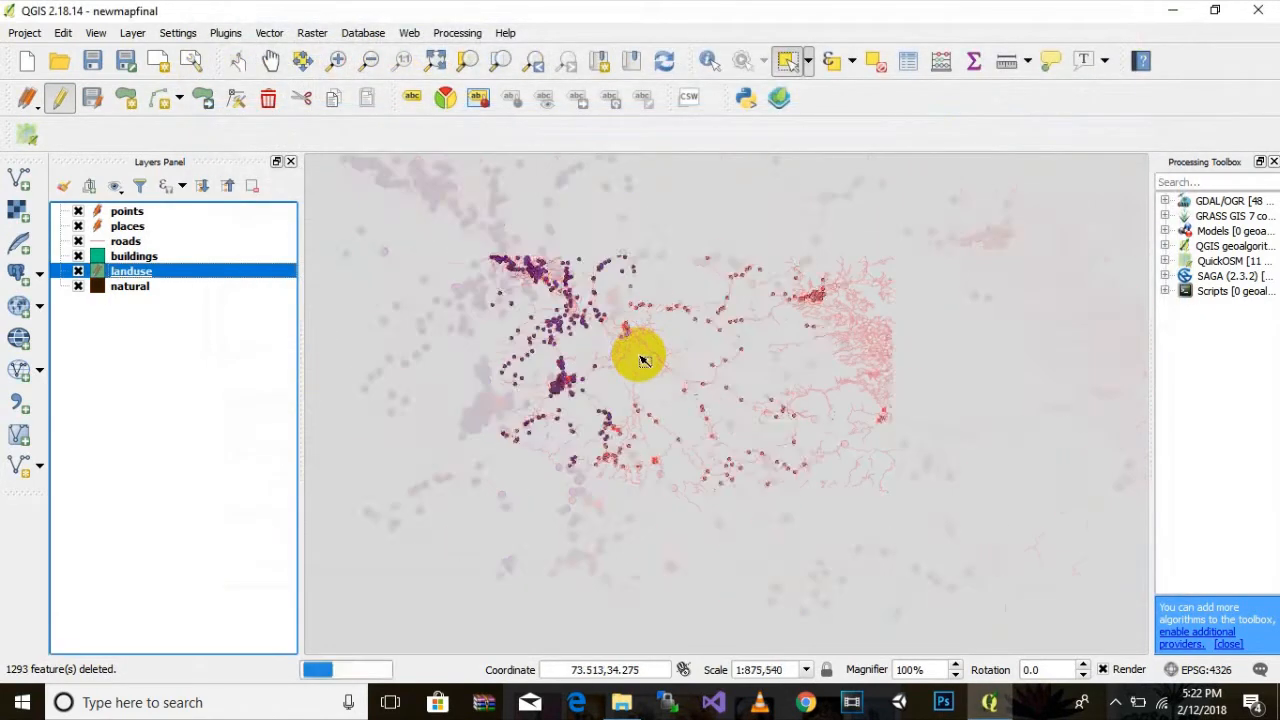
{"action": "scroll", "coordinate": [557, 263], "scroll_direction": "up", "scroll_amount": 3}
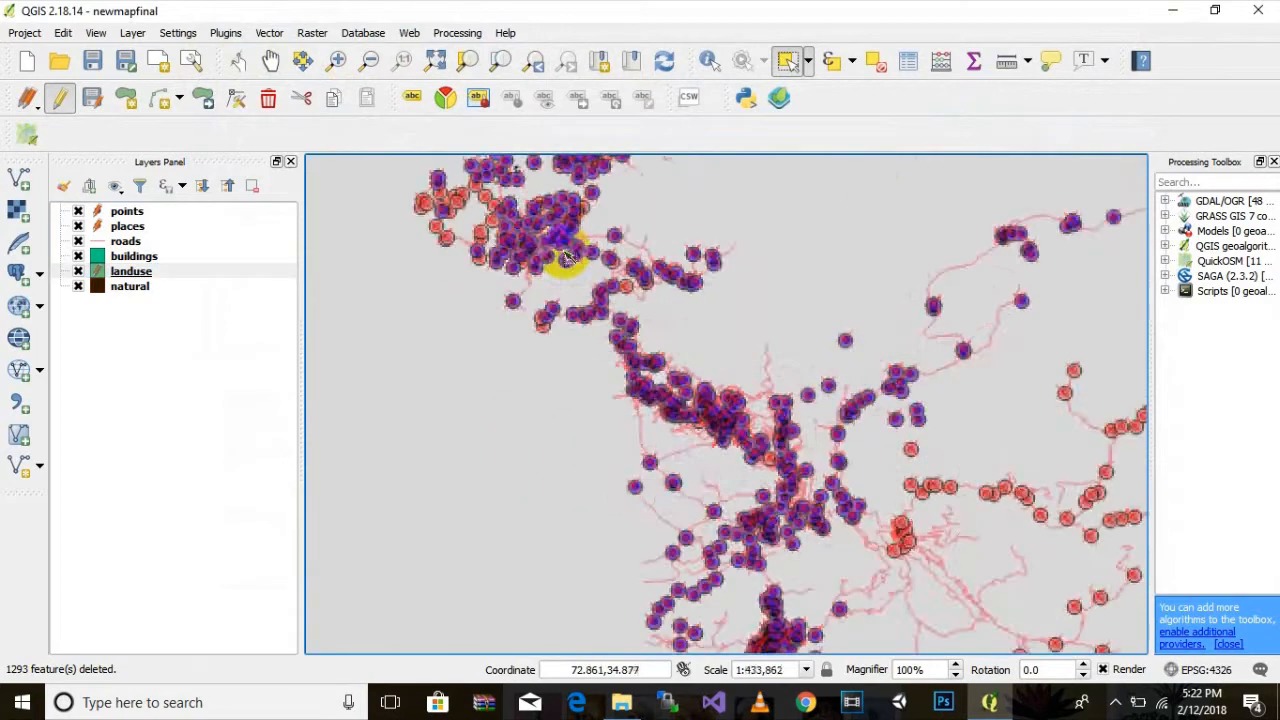
{"action": "scroll", "coordinate": [600, 408], "scroll_direction": "up", "scroll_amount": 3}
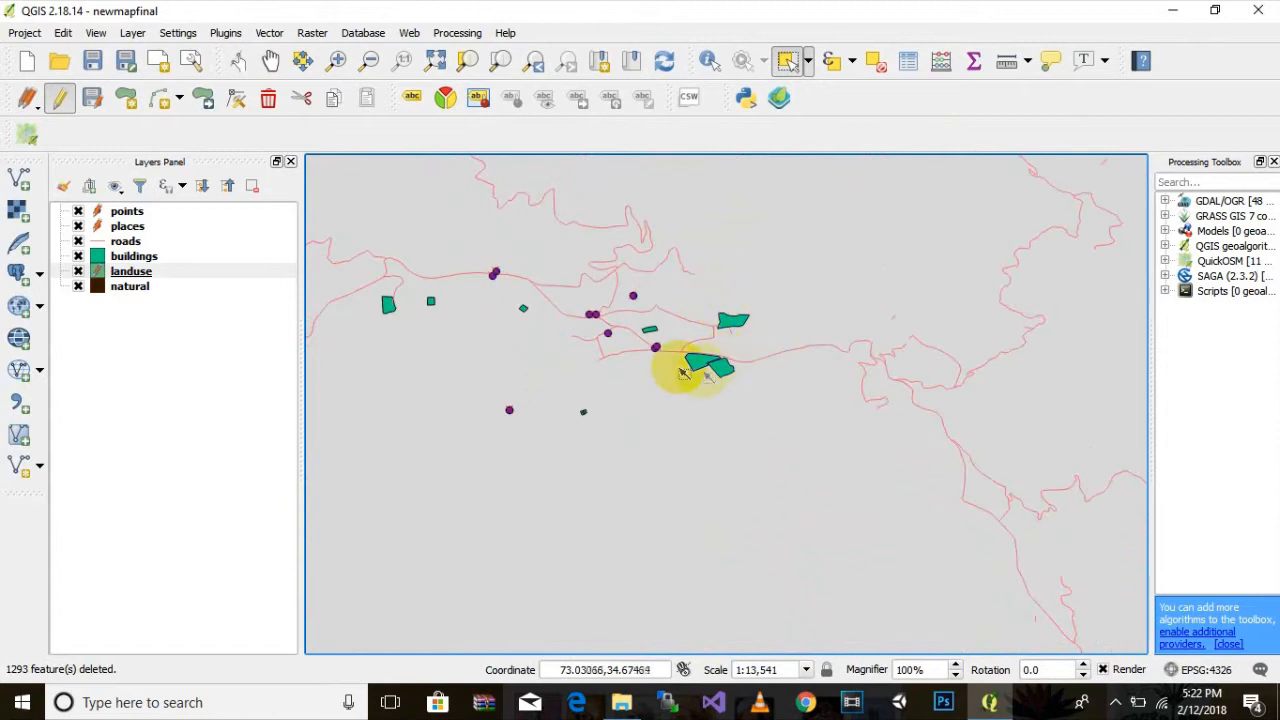
{"action": "scroll", "coordinate": [675, 365], "scroll_direction": "down", "scroll_amount": 2}
{"action": "left_click_drag", "start_coordinate": [748, 571], "coordinate": [550, 350]}
{"action": "scroll", "coordinate": [600, 403], "scroll_direction": "up", "scroll_amount": 1}
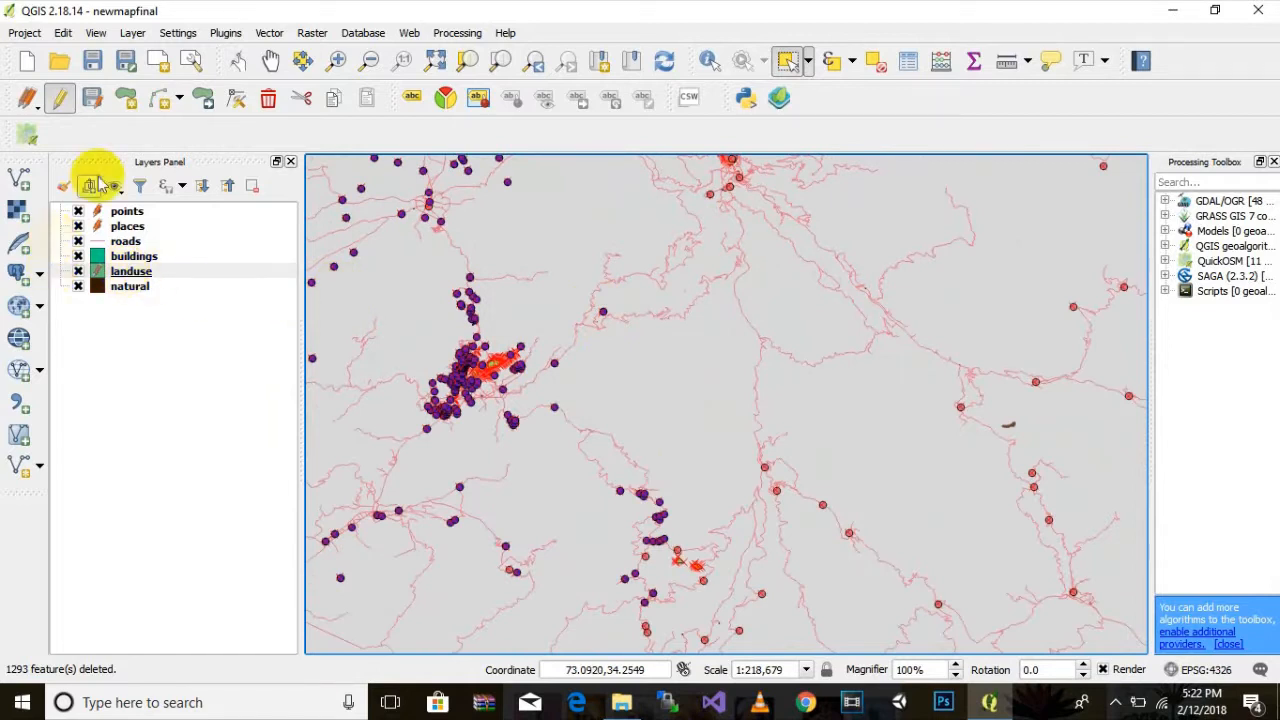
{"action": "left_click", "coordinate": [59, 97]}
{"action": "left_click", "coordinate": [578, 366]}
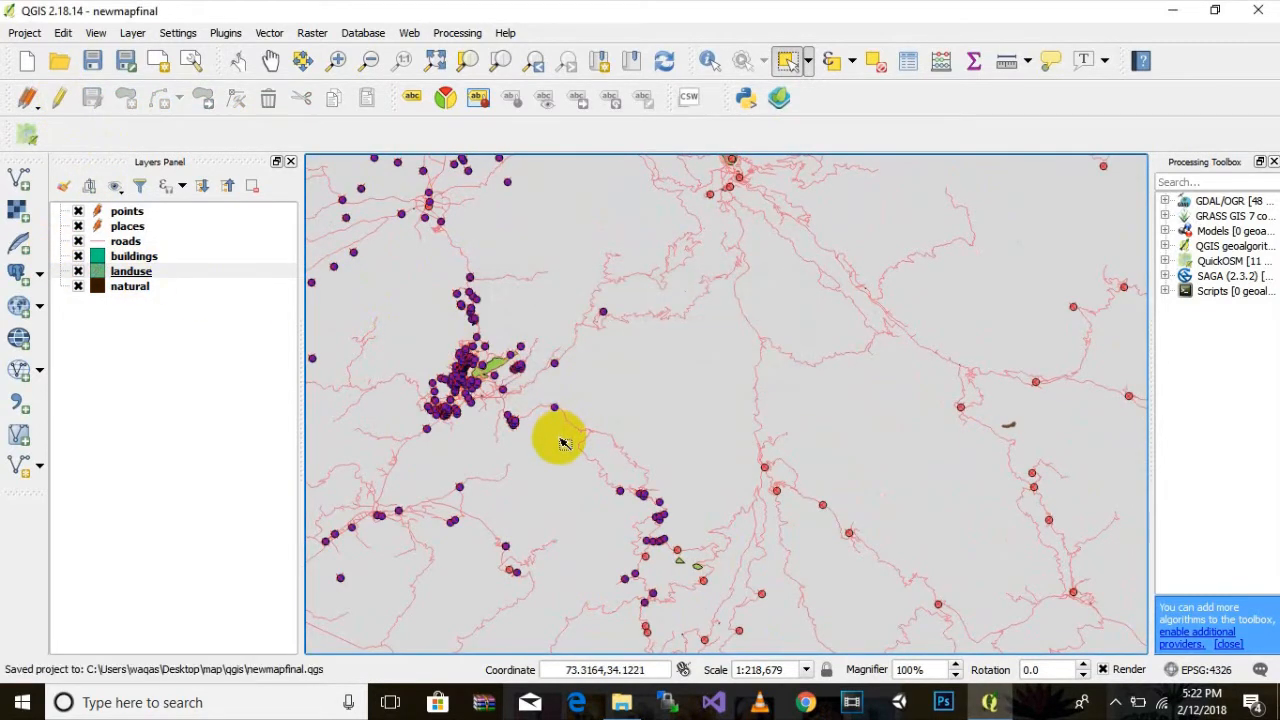
Set the landuse layer's simple fill to dark purple and apply the style
{"action": "scroll", "coordinate": [709, 429], "scroll_direction": "down", "scroll_amount": 1}
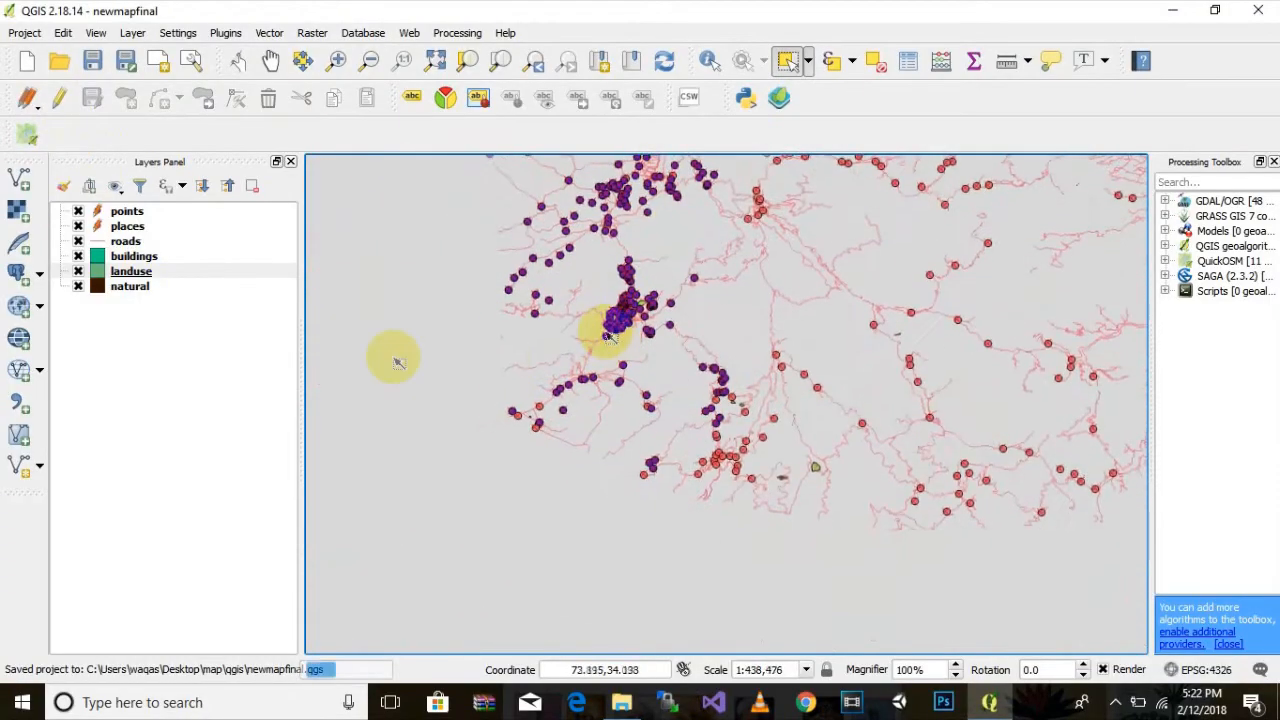
{"action": "left_click", "coordinate": [138, 256]}
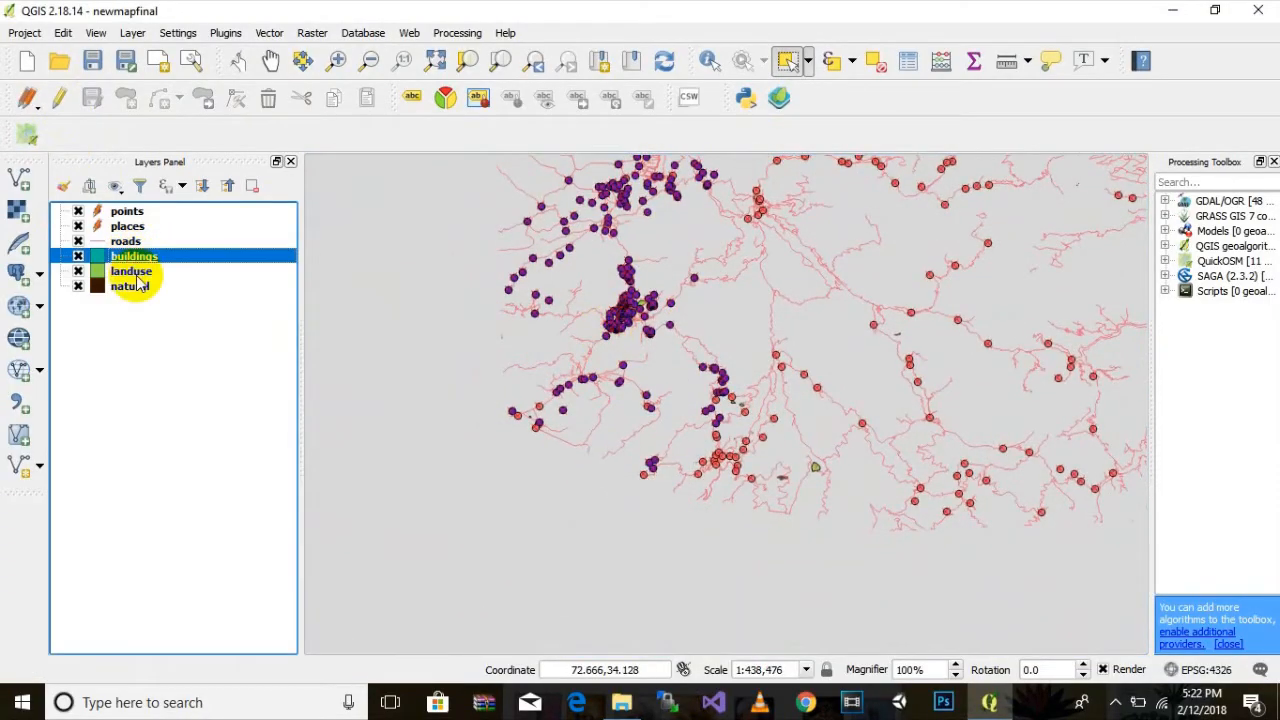
{"action": "left_click", "coordinate": [136, 274]}
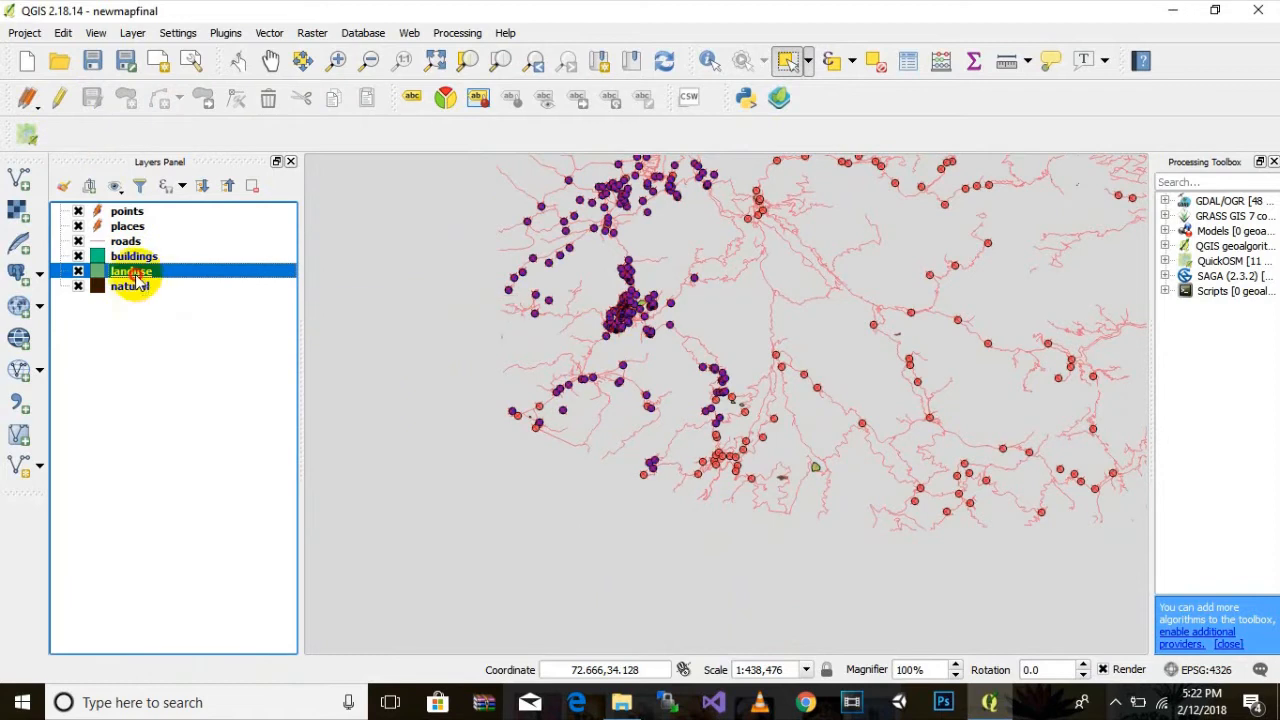
{"action": "double_click", "coordinate": [136, 276]}
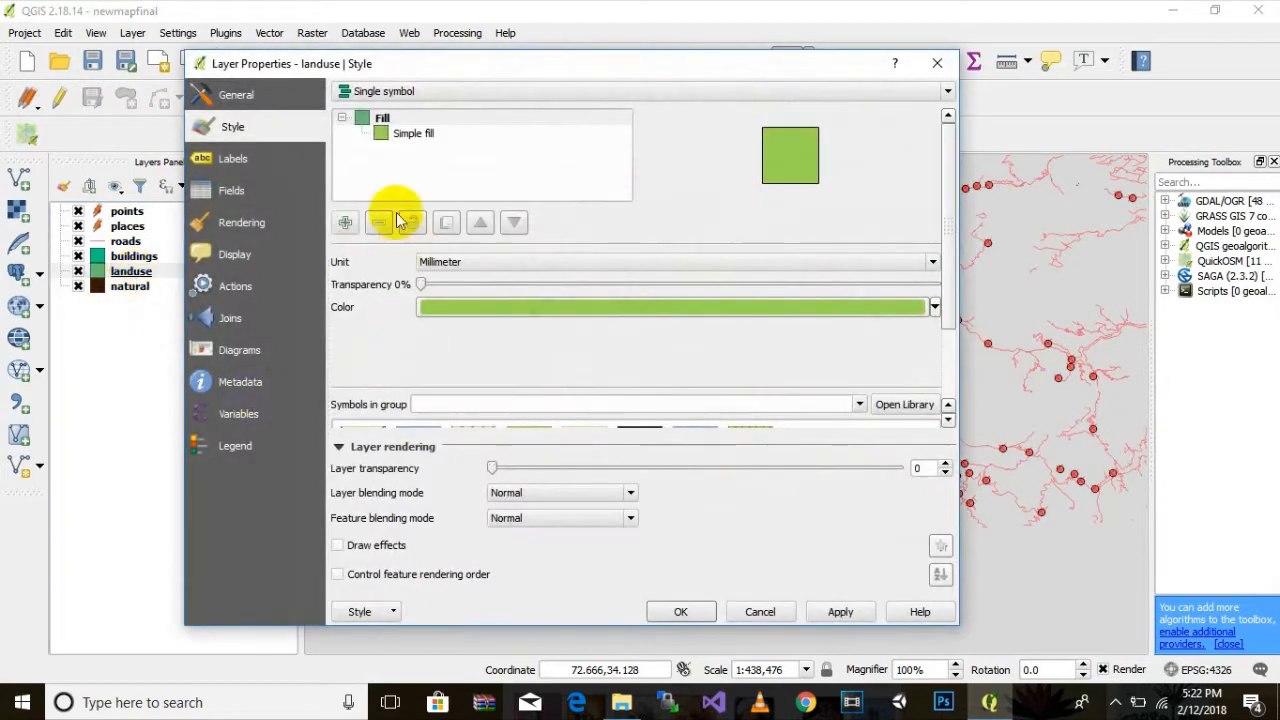
{"action": "left_click", "coordinate": [414, 134]}
{"action": "scroll", "coordinate": [896, 299], "scroll_direction": "down", "scroll_amount": 3}
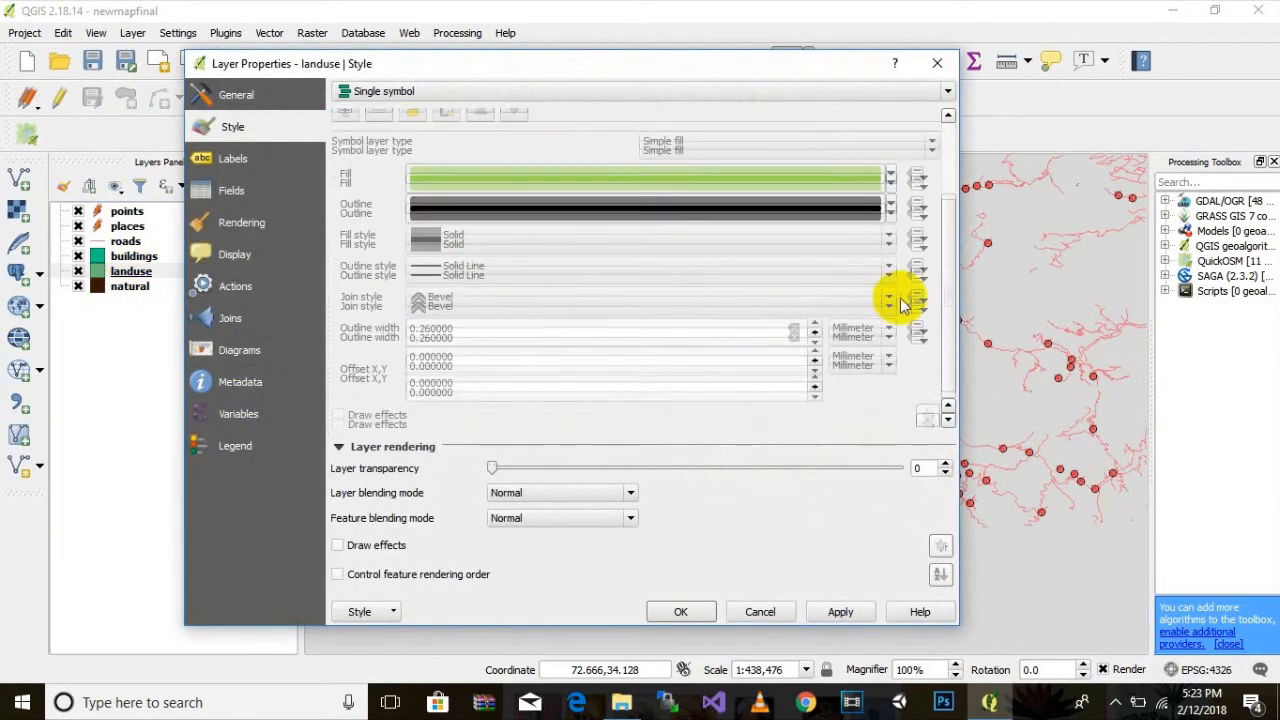
{"action": "scroll", "coordinate": [395, 248], "scroll_direction": "up", "scroll_amount": 1}
{"action": "scroll", "coordinate": [395, 248], "scroll_direction": "up", "scroll_amount": 2}
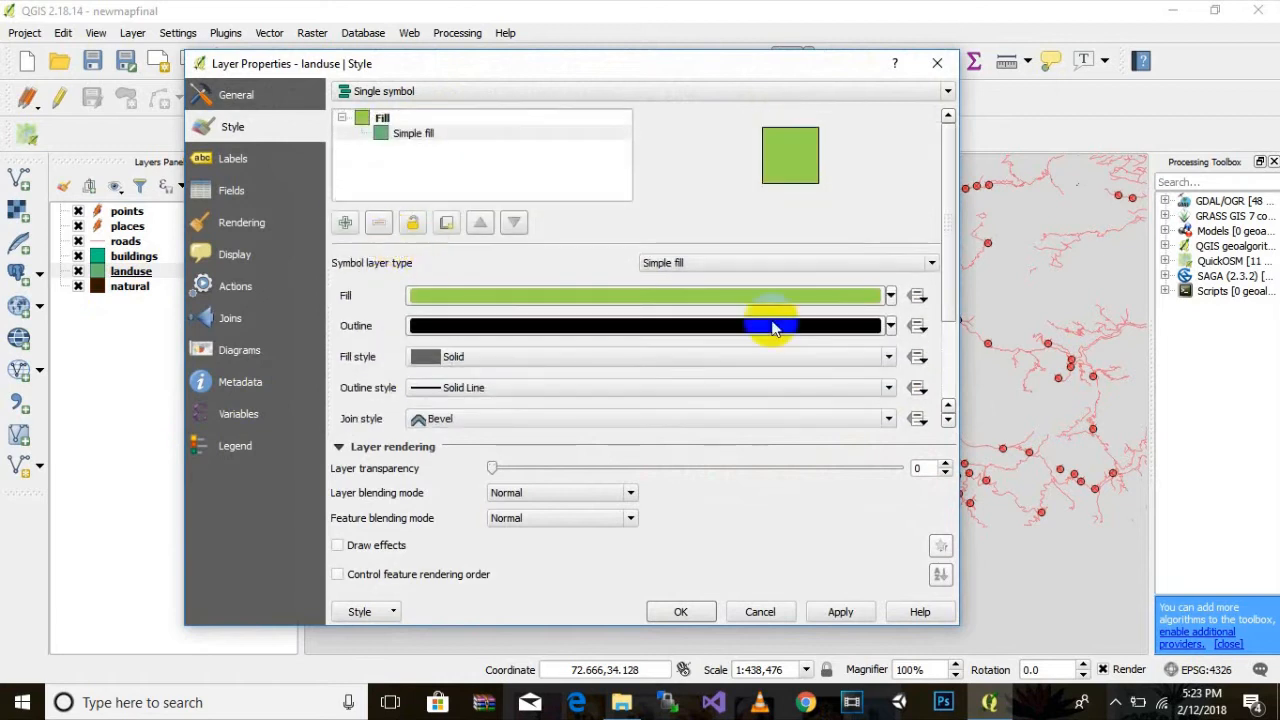
{"action": "left_click", "coordinate": [890, 296]}
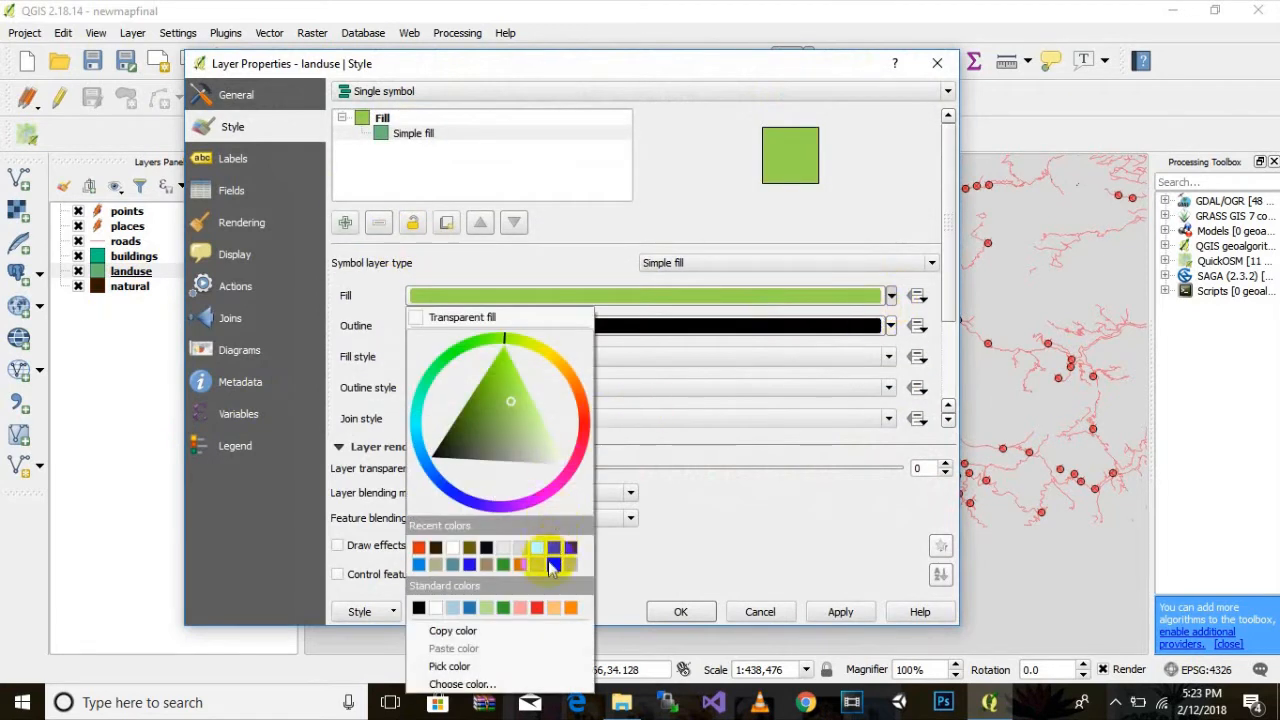
{"action": "left_click", "coordinate": [555, 548]}
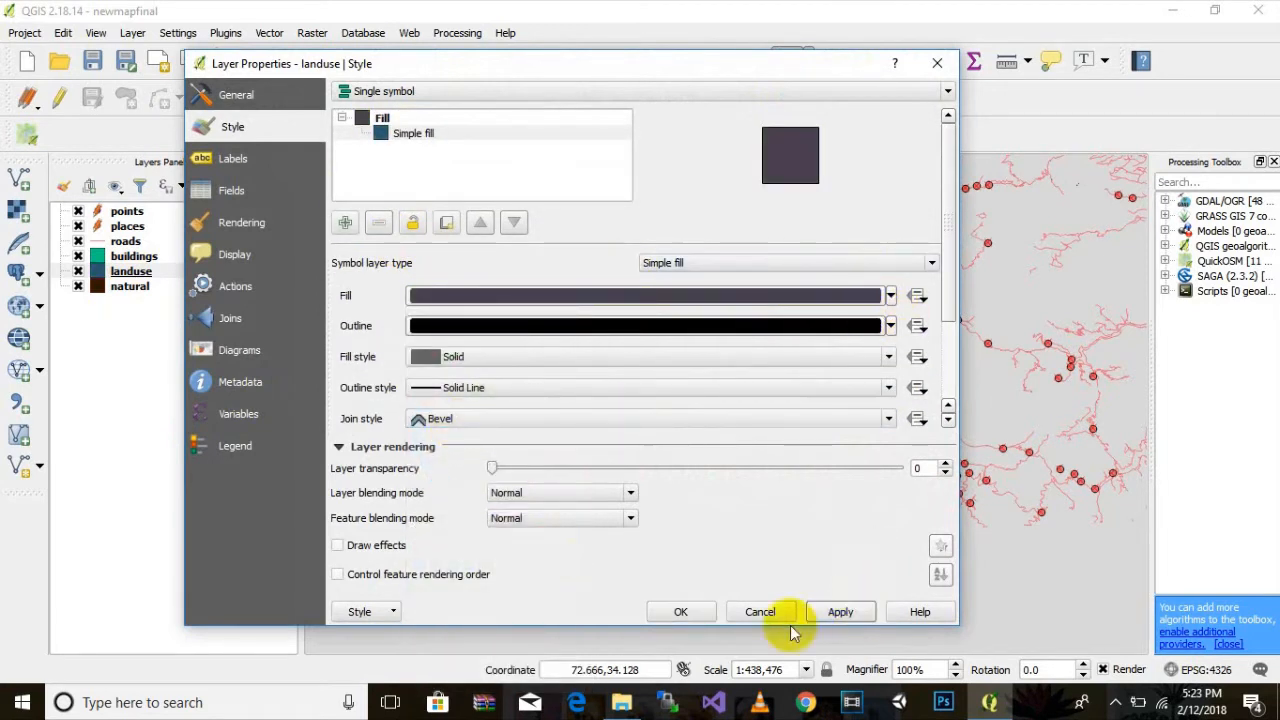
{"action": "left_click", "coordinate": [680, 611]}
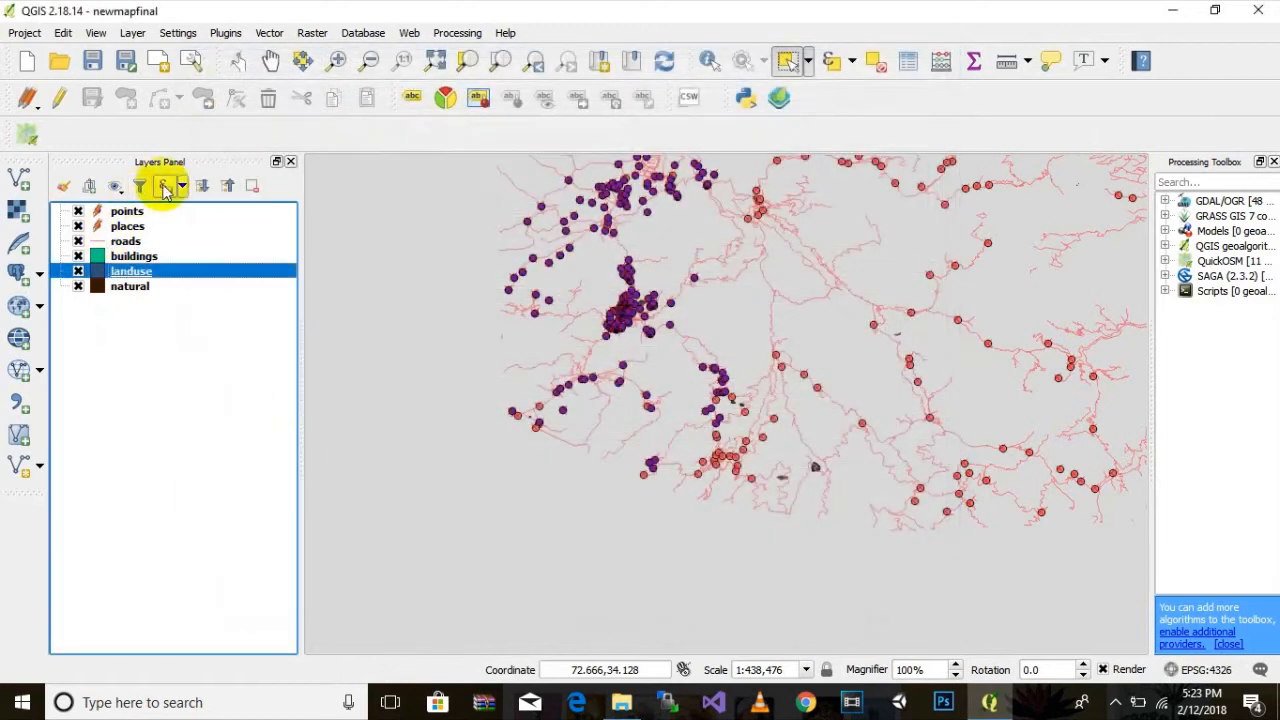
Delete the osm_id and type fields from the landuse layer in edit mode, then end editing and save the changes
{"action": "double_click", "coordinate": [131, 272]}
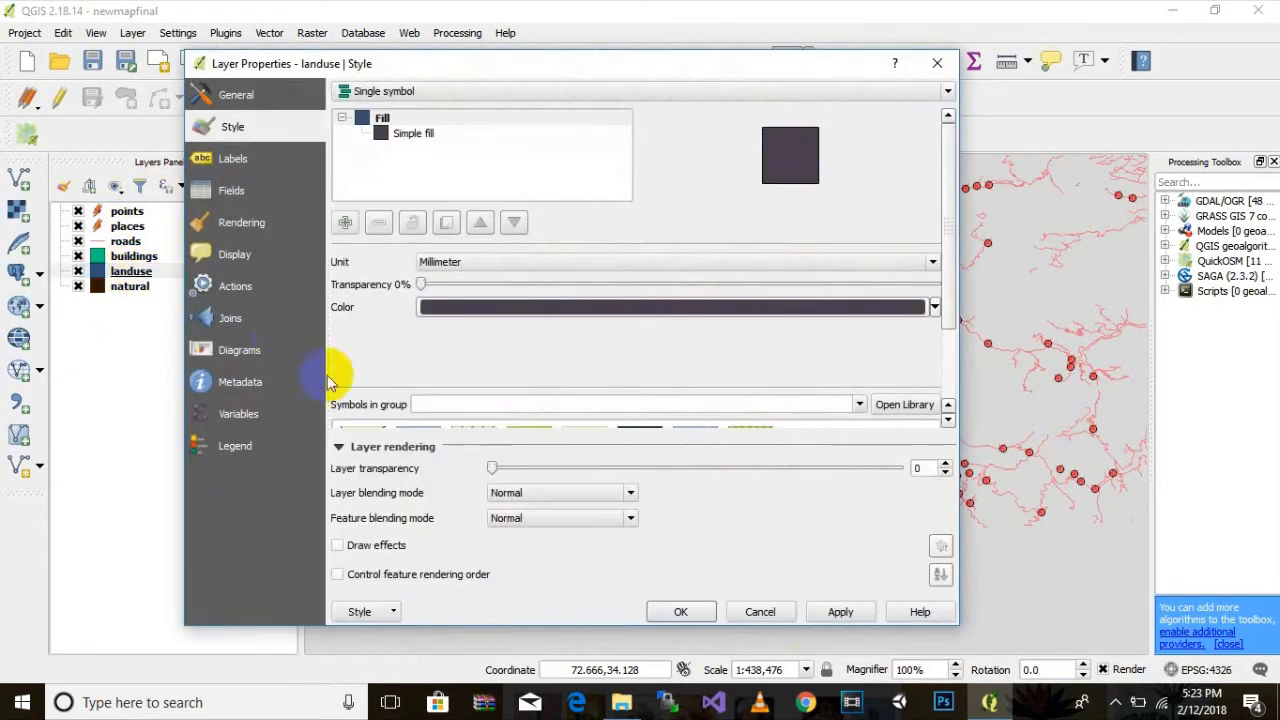
{"action": "left_click", "coordinate": [222, 193]}
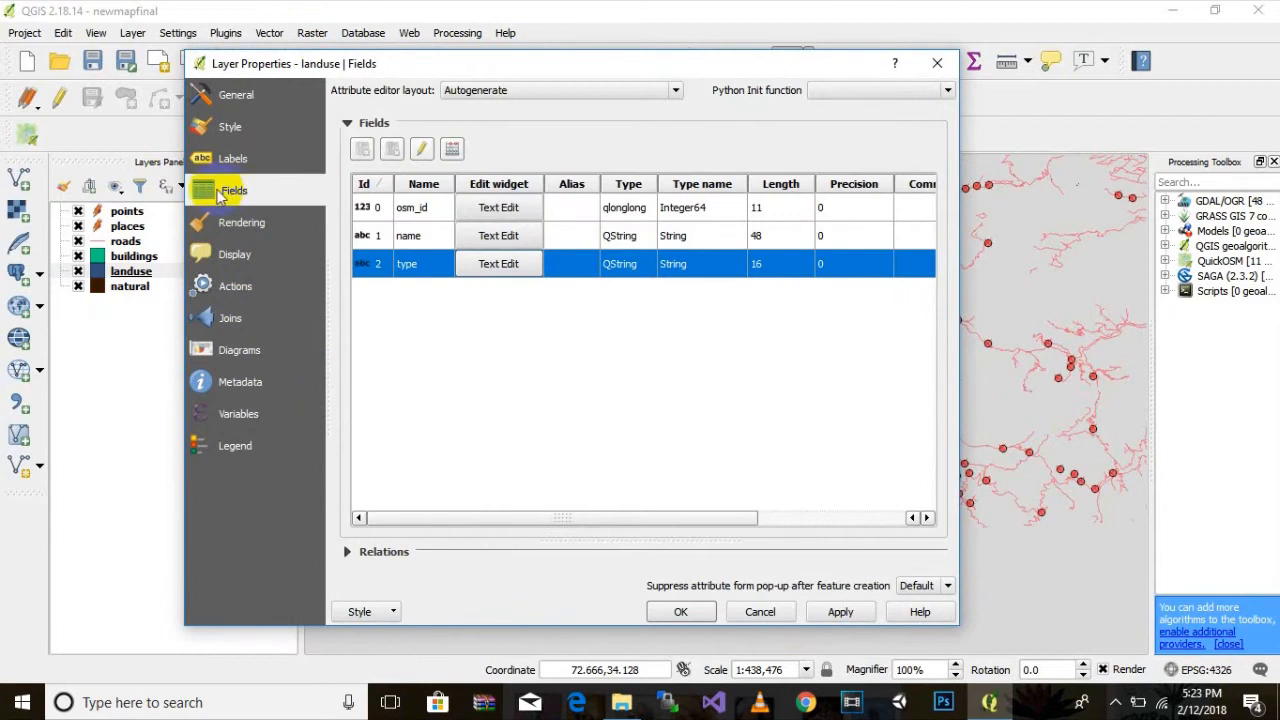
{"action": "left_click", "coordinate": [425, 150]}
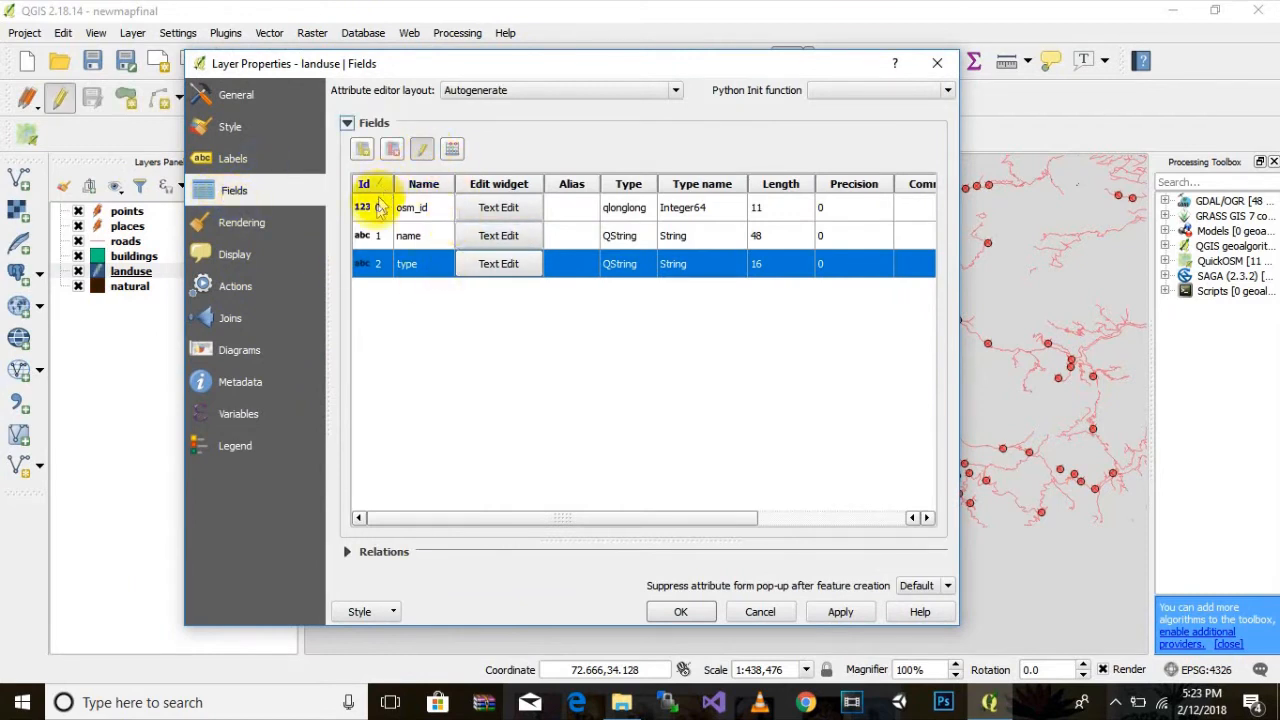
{"action": "left_click", "coordinate": [380, 210]}
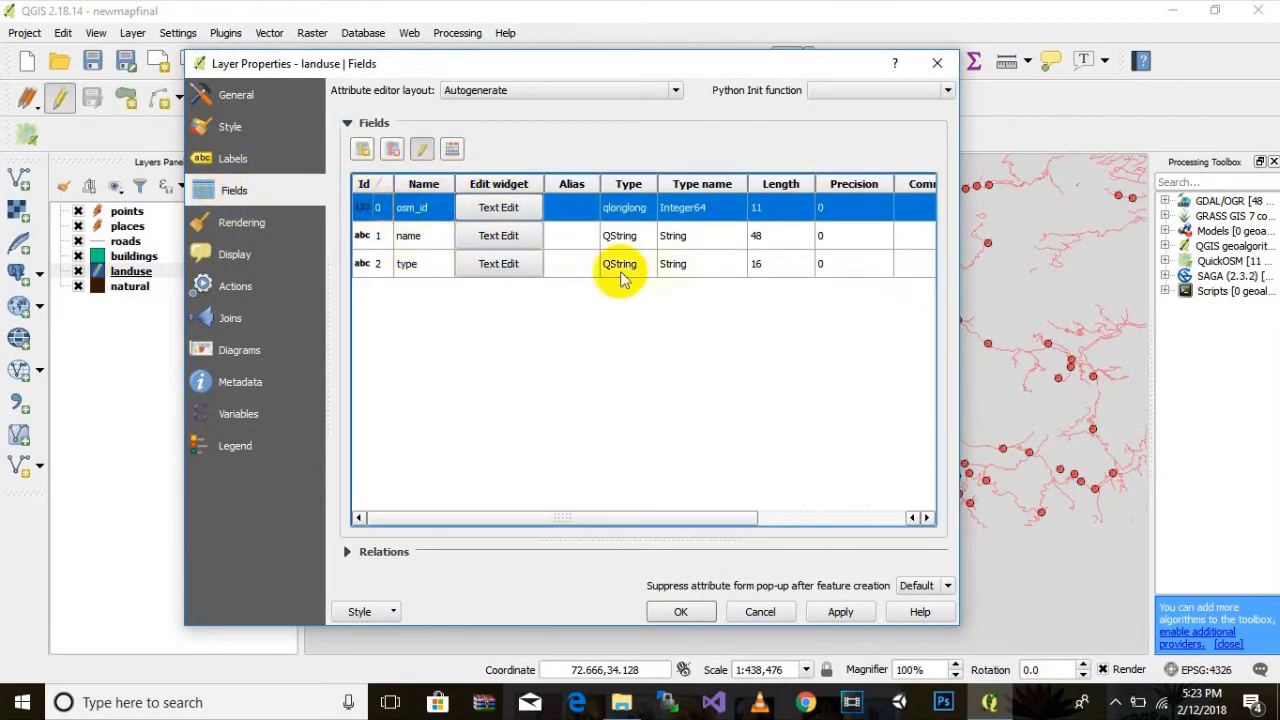
{"action": "left_click", "coordinate": [375, 266], "text": "ctrl"}
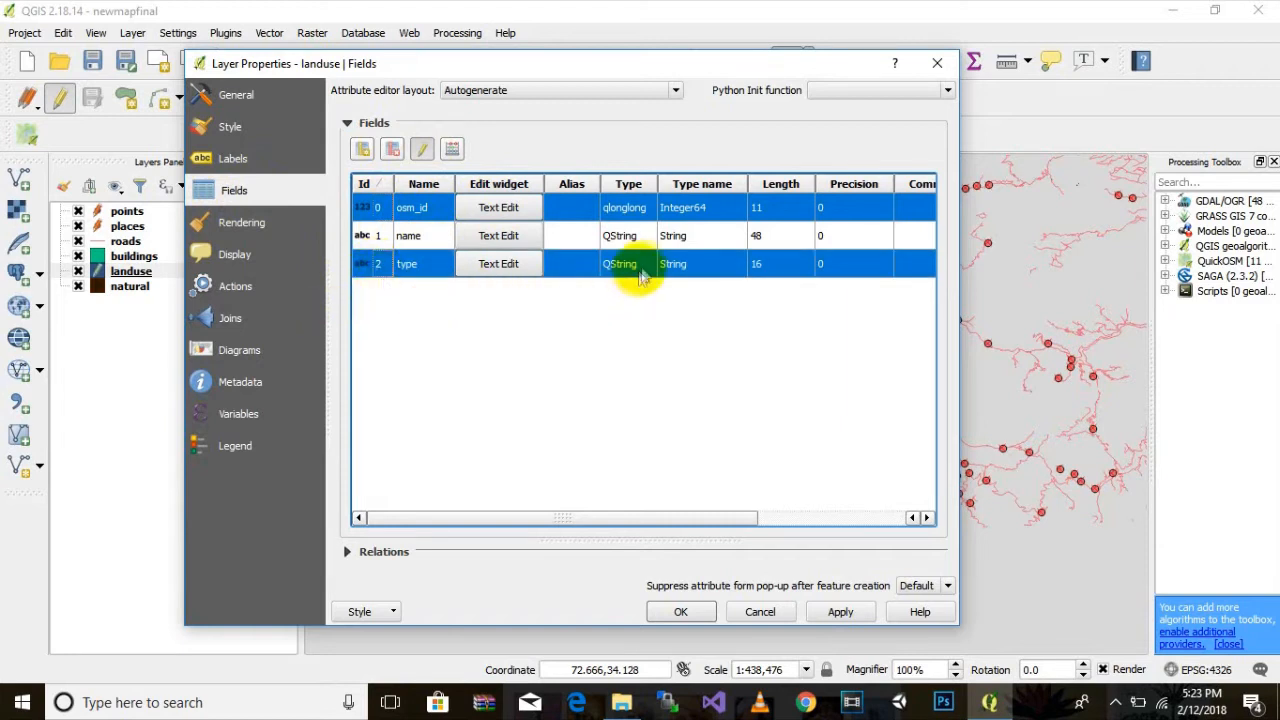
{"action": "left_click", "coordinate": [392, 148]}
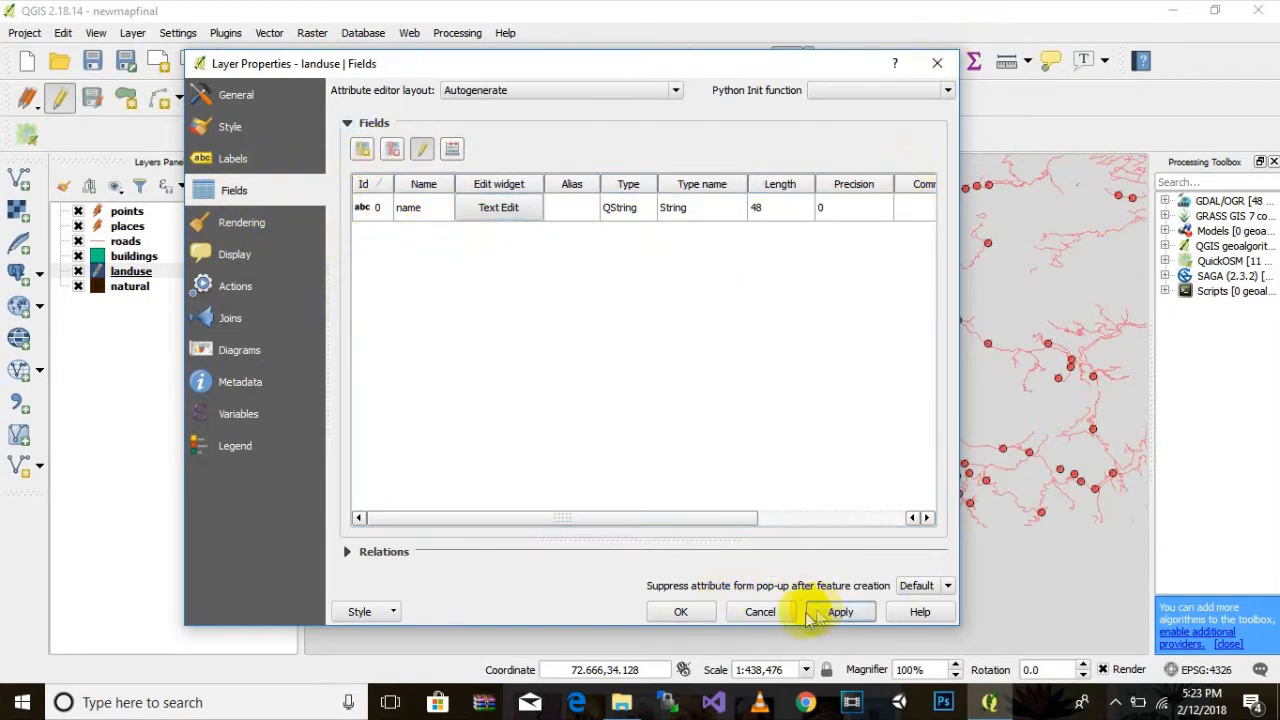
{"action": "left_click", "coordinate": [676, 610]}
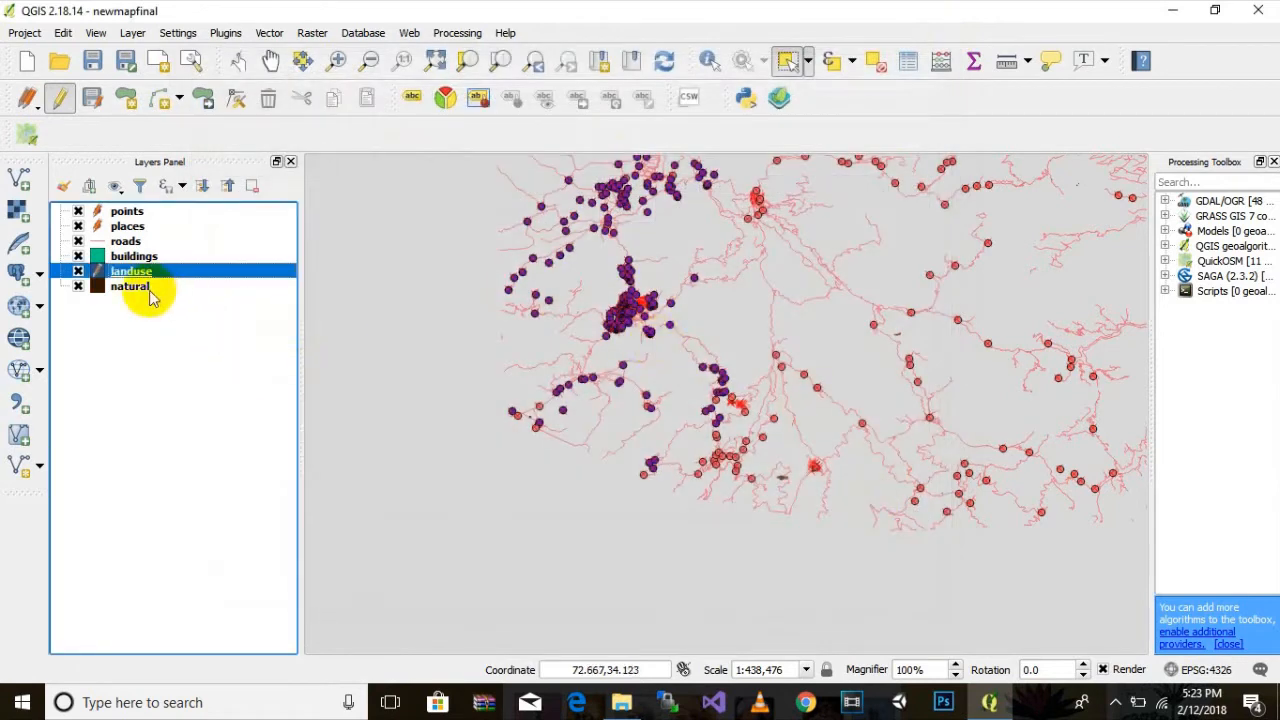
{"action": "left_click", "coordinate": [59, 97]}
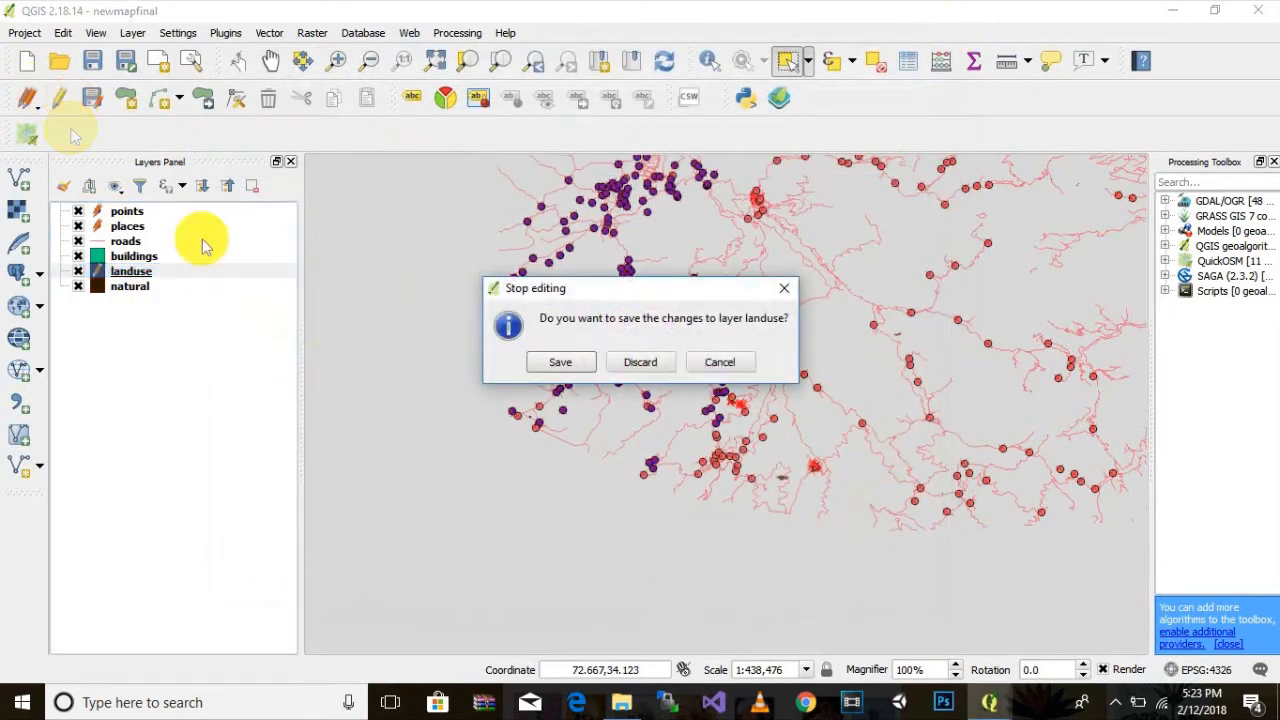
{"action": "left_click", "coordinate": [577, 372]}
Look over the restyled landuse areas on the map, then open the buildings layer's attribute table
{"action": "left_click_drag", "start_coordinate": [800, 468], "coordinate": [651, 420]}
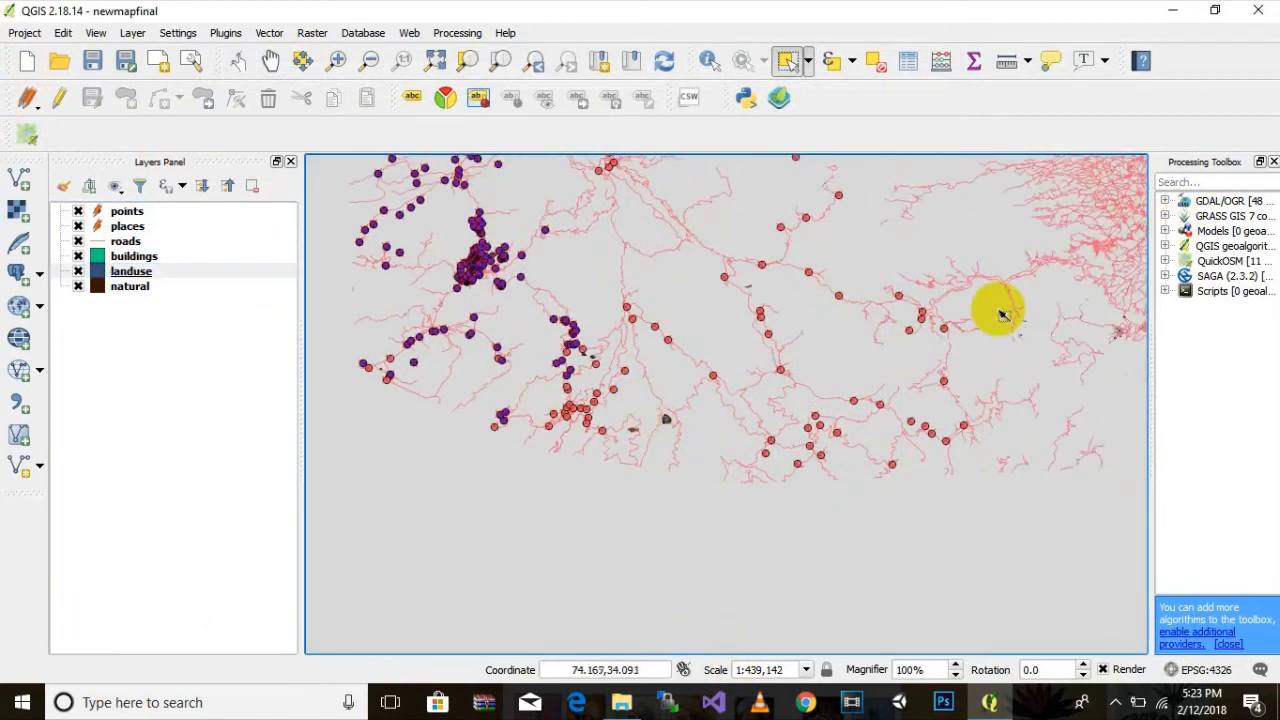
{"action": "scroll", "coordinate": [970, 378], "scroll_direction": "up", "scroll_amount": 1}
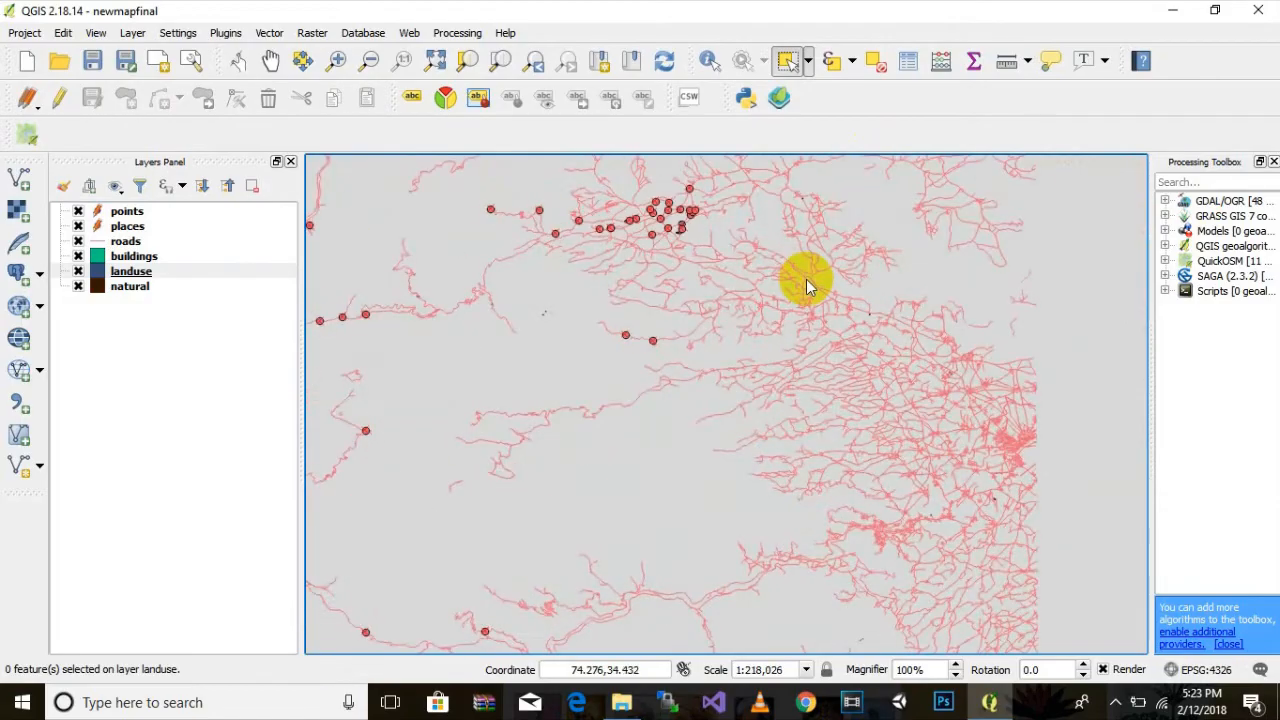
{"action": "scroll", "coordinate": [806, 279], "scroll_direction": "down", "scroll_amount": 3}
{"action": "scroll", "coordinate": [858, 265], "scroll_direction": "up", "scroll_amount": 1}
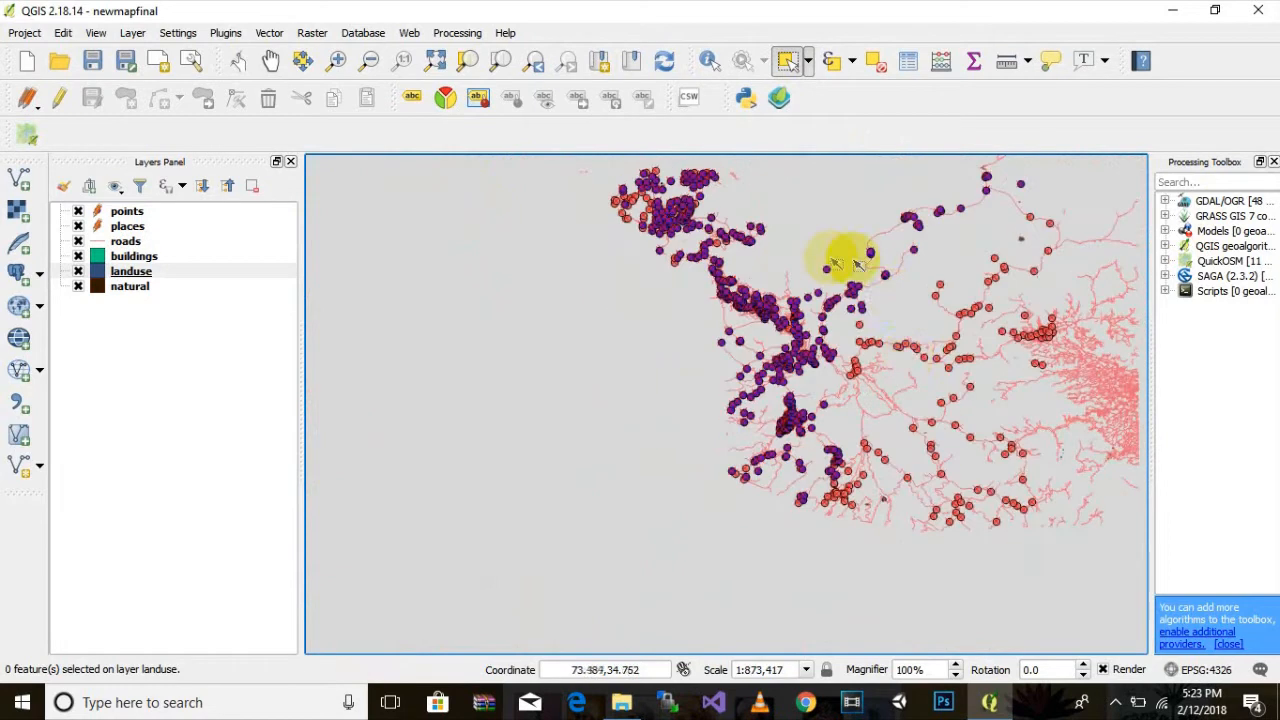
{"action": "scroll", "coordinate": [934, 403], "scroll_direction": "down", "scroll_amount": 1}
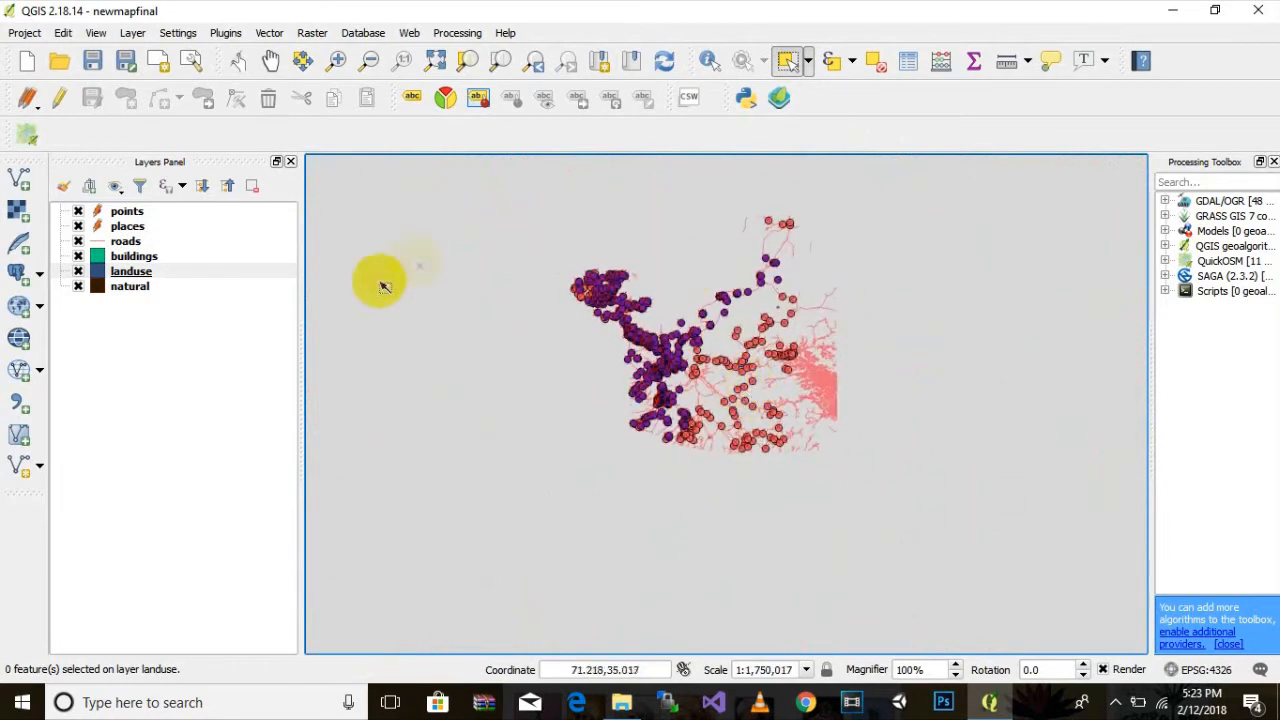
{"action": "left_click", "coordinate": [134, 259]}
{"action": "right_click", "coordinate": [132, 262]}
{"action": "left_click", "coordinate": [188, 436]}
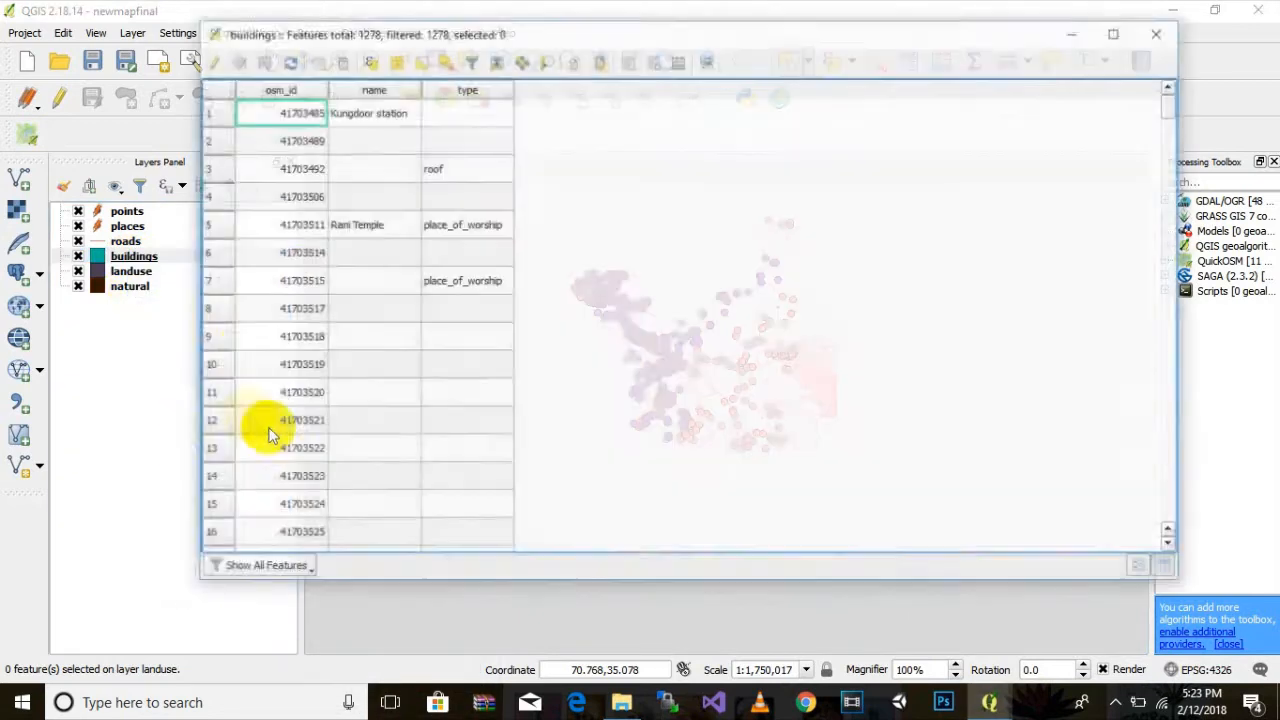
In edit mode, sort the buildings records by name and delete all features with an empty name, rows 1 to 1103
{"action": "left_click", "coordinate": [205, 111]}
{"action": "left_click", "coordinate": [214, 62]}
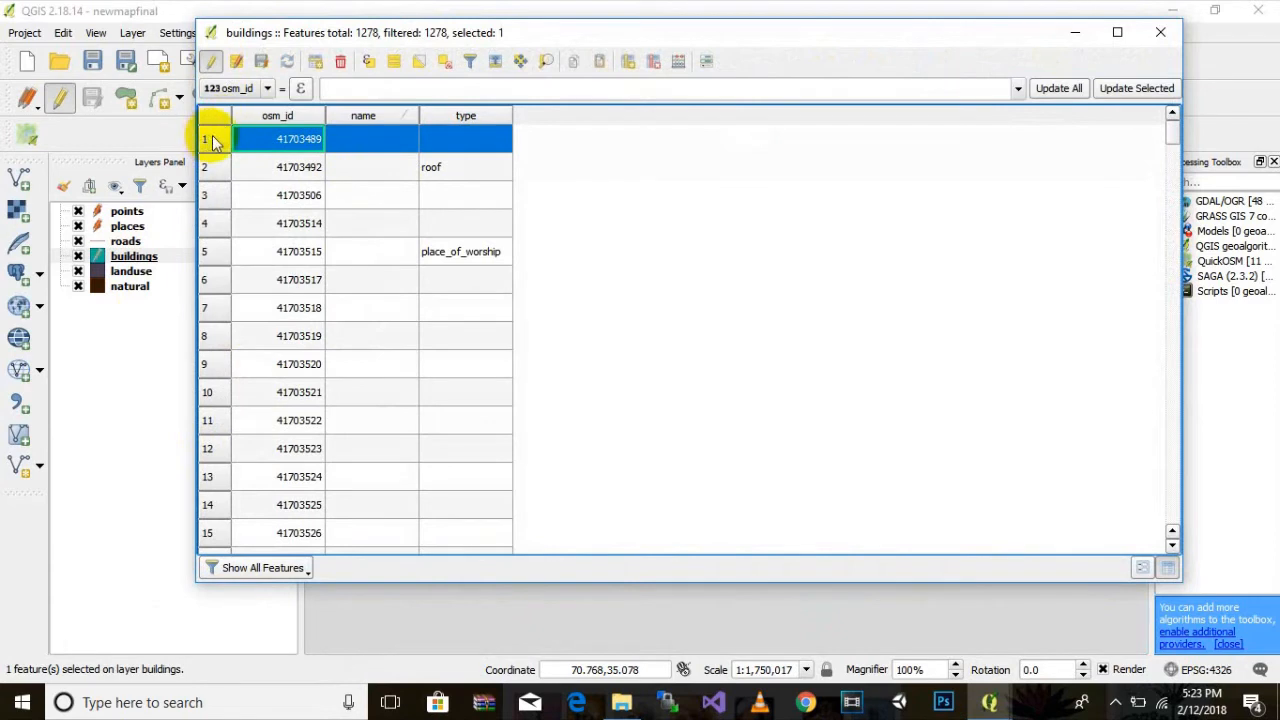
{"action": "scroll", "coordinate": [575, 263], "scroll_direction": "down", "scroll_amount": 6}
{"action": "left_click_drag", "start_coordinate": [1170, 143], "coordinate": [1178, 467]}
{"action": "left_click", "coordinate": [213, 285], "text": "shift"}
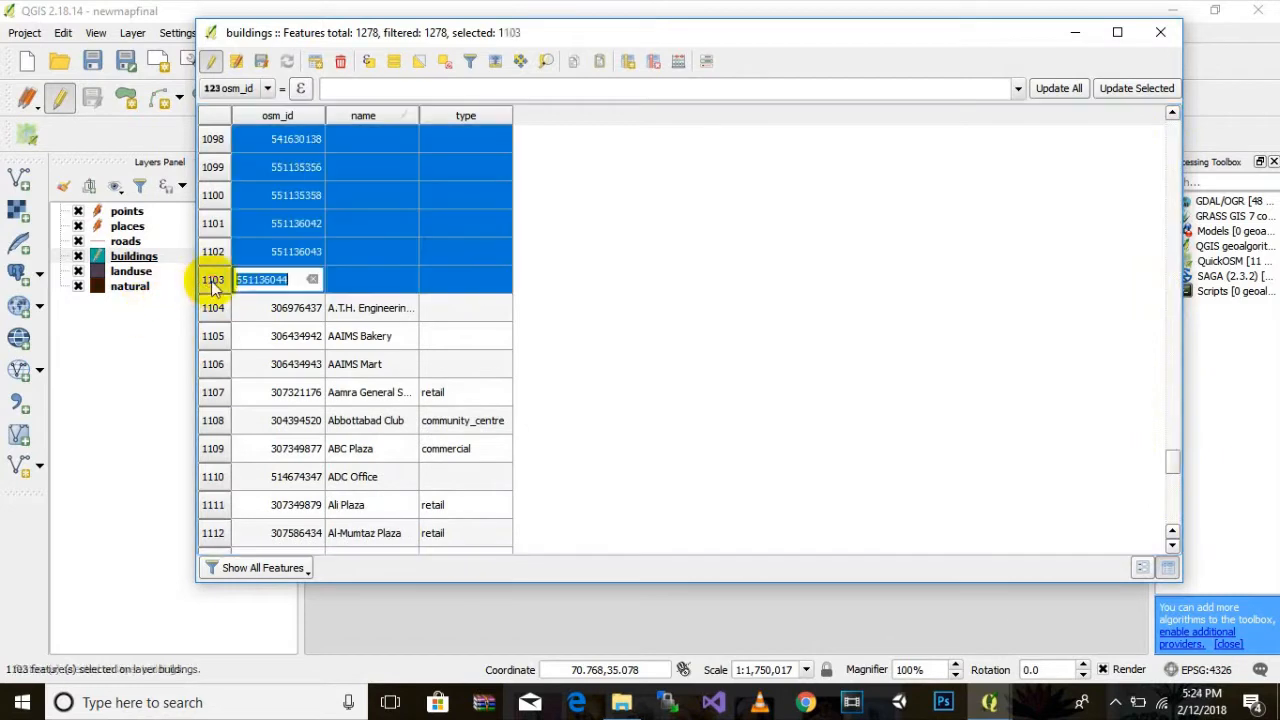
{"action": "left_click", "coordinate": [341, 62]}
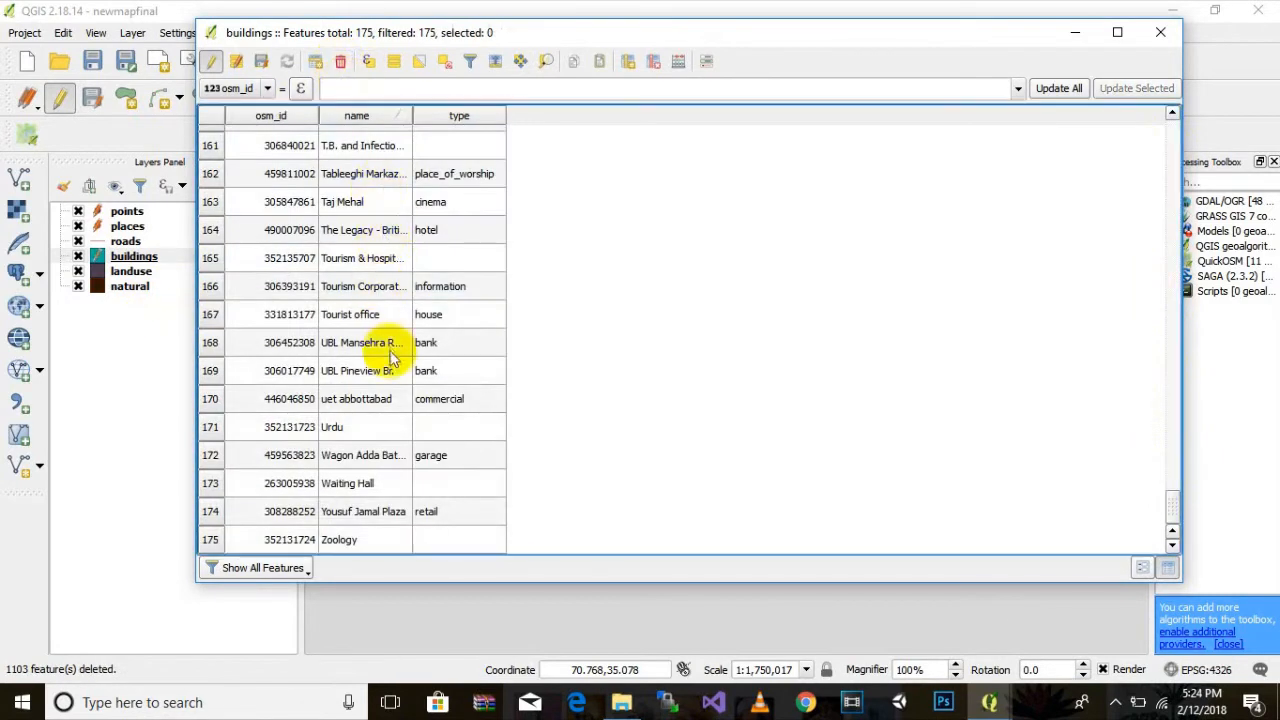
Review the remaining named buildings, close the attribute table, then end editing of the buildings layer and save its changes
{"action": "scroll", "coordinate": [398, 360], "scroll_direction": "up", "scroll_amount": 8}
{"action": "scroll", "coordinate": [395, 363], "scroll_direction": "up", "scroll_amount": 16}
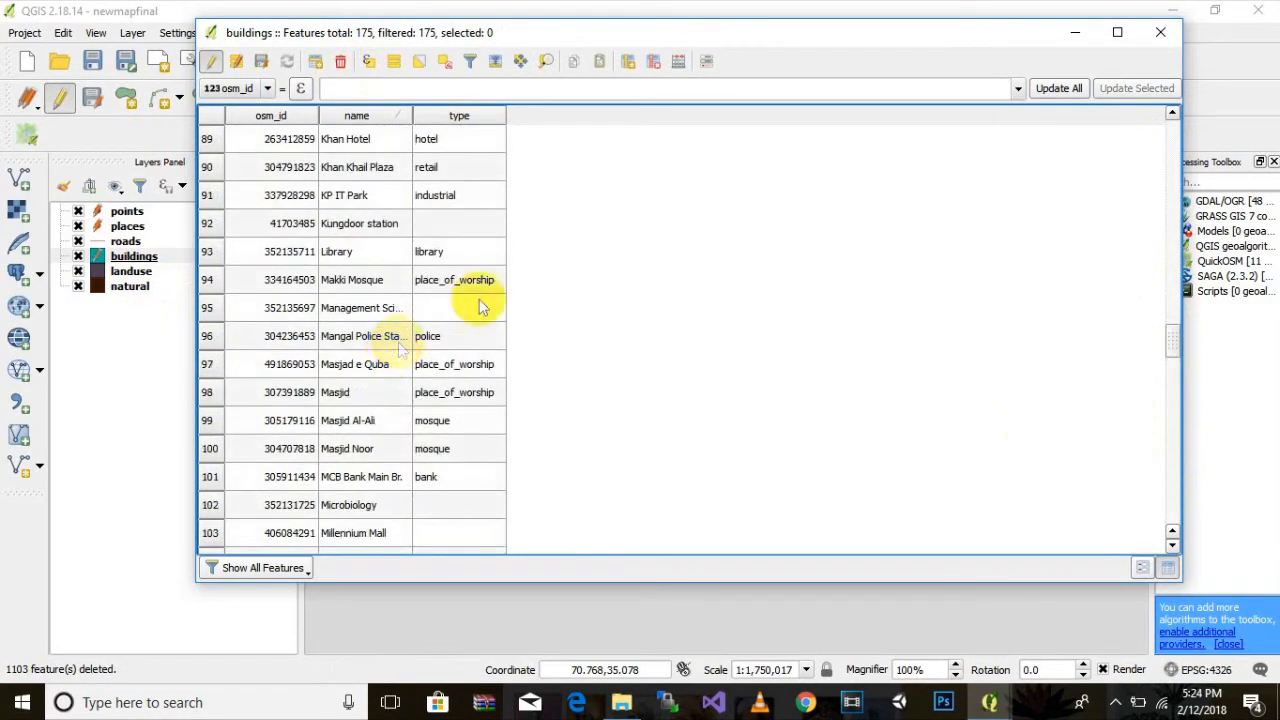
{"action": "left_click", "coordinate": [1162, 34]}
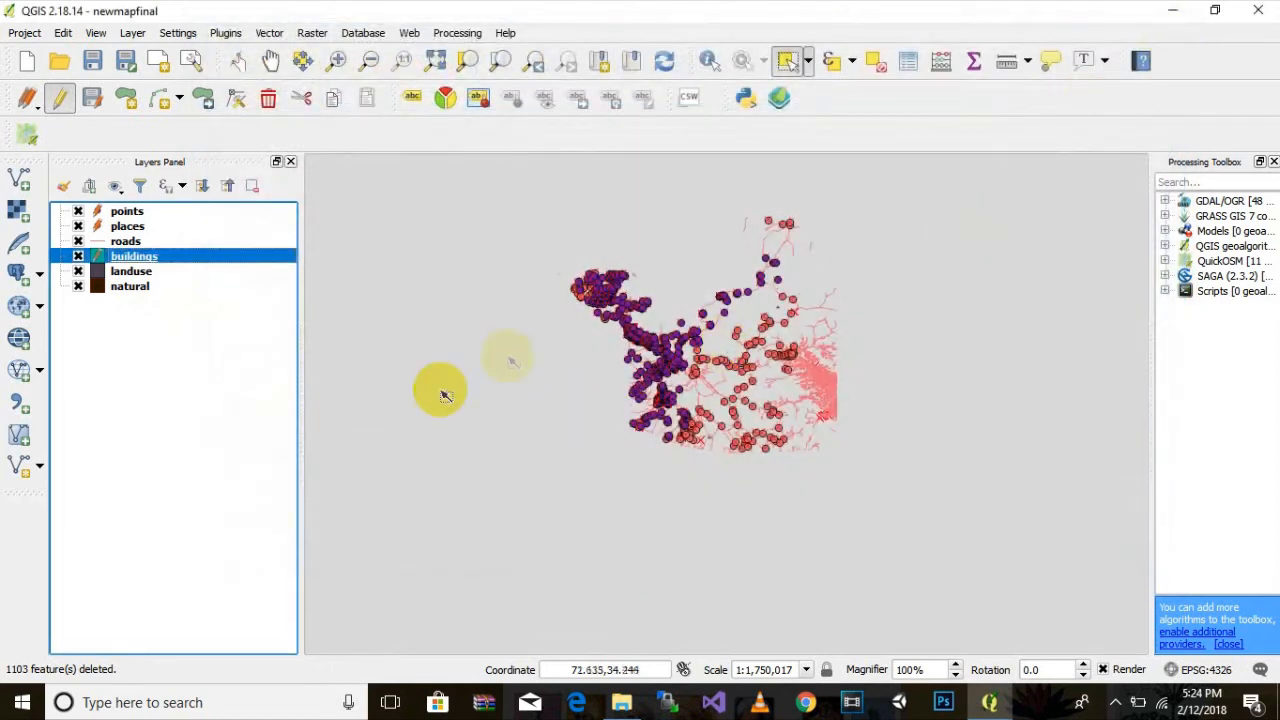
{"action": "left_click", "coordinate": [59, 97]}
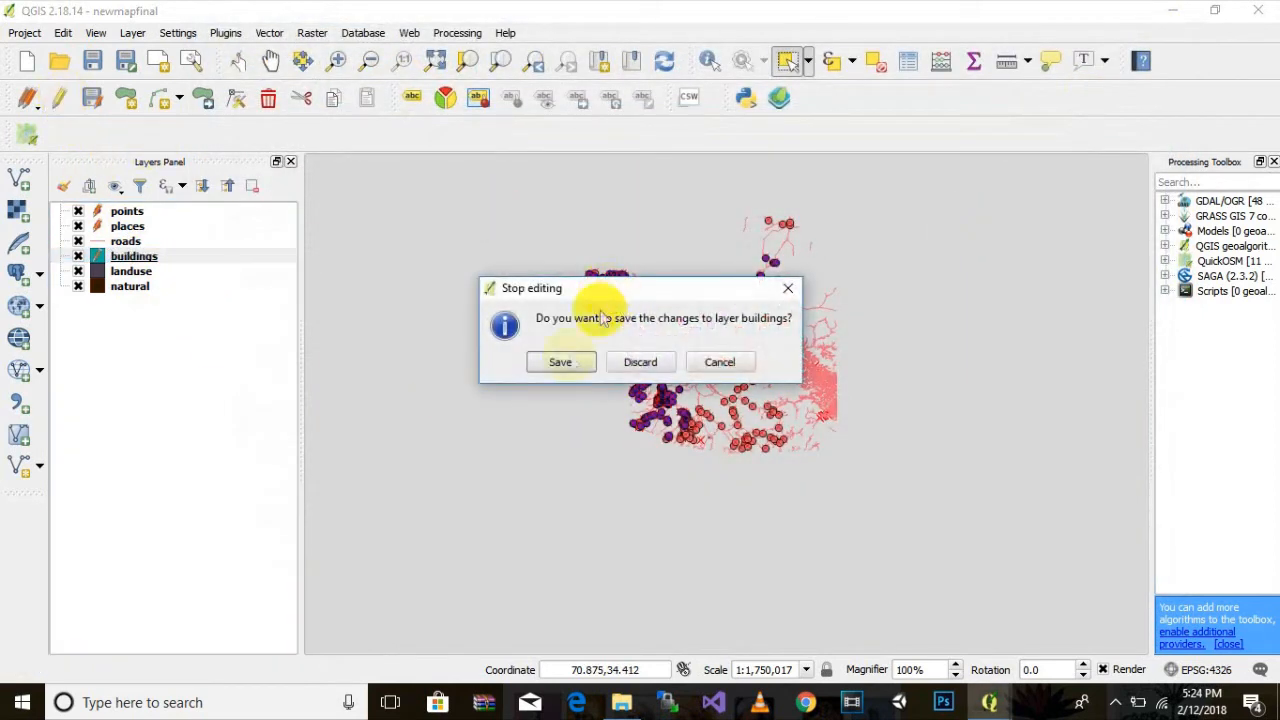
{"action": "left_click", "coordinate": [563, 360]}
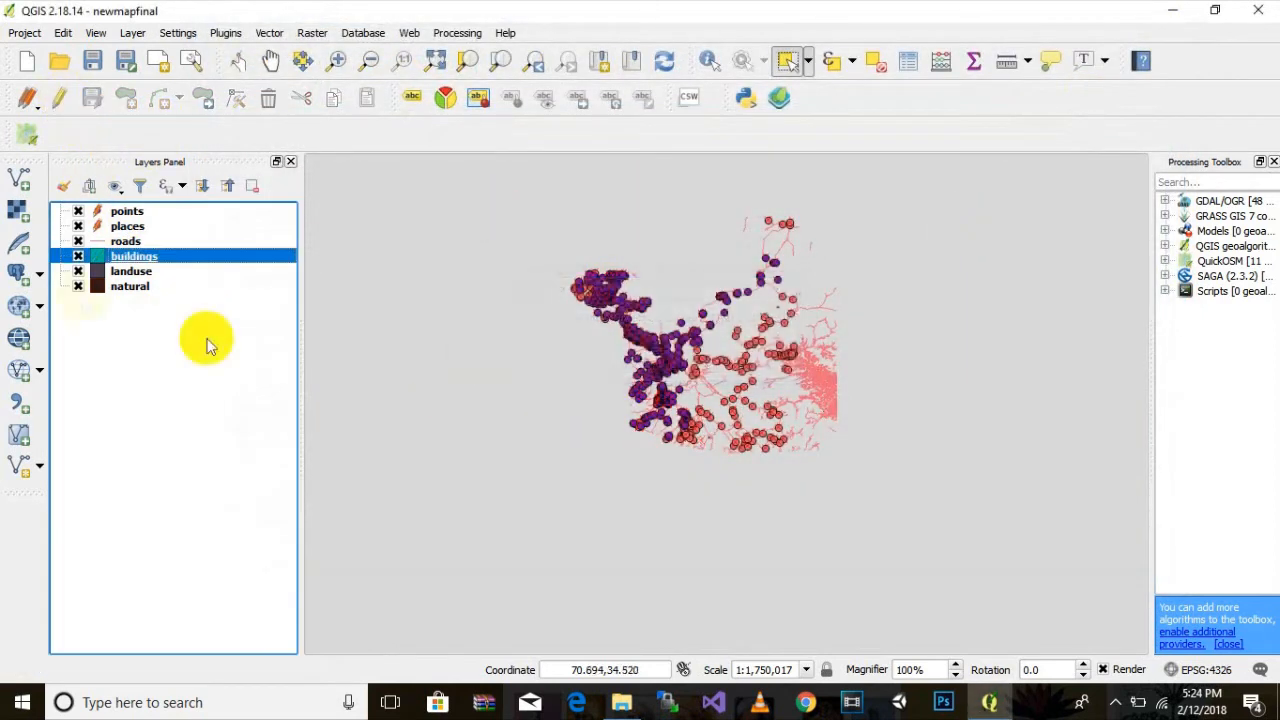
Delete the osm_id and type fields from the buildings layer in edit mode and check the map
{"action": "double_click", "coordinate": [144, 262]}
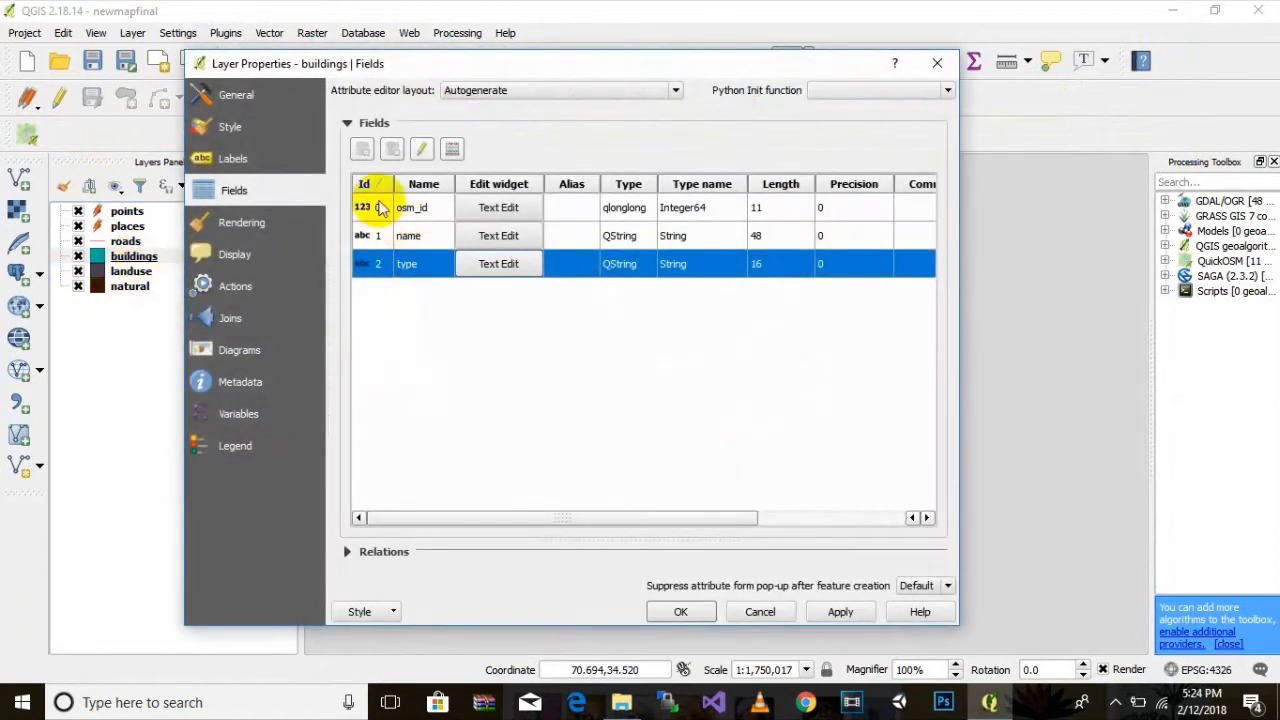
{"action": "left_click", "coordinate": [366, 207]}
{"action": "left_click", "coordinate": [371, 263], "text": "ctrl"}
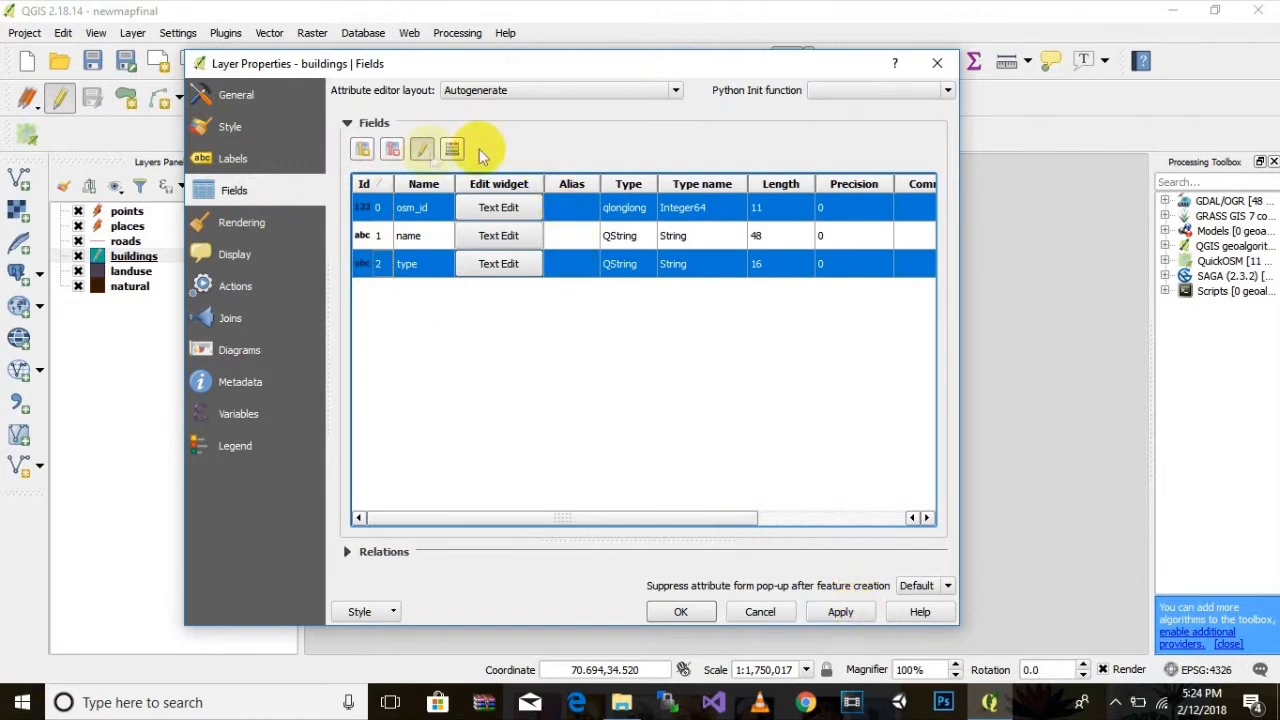
{"action": "left_click", "coordinate": [393, 150]}
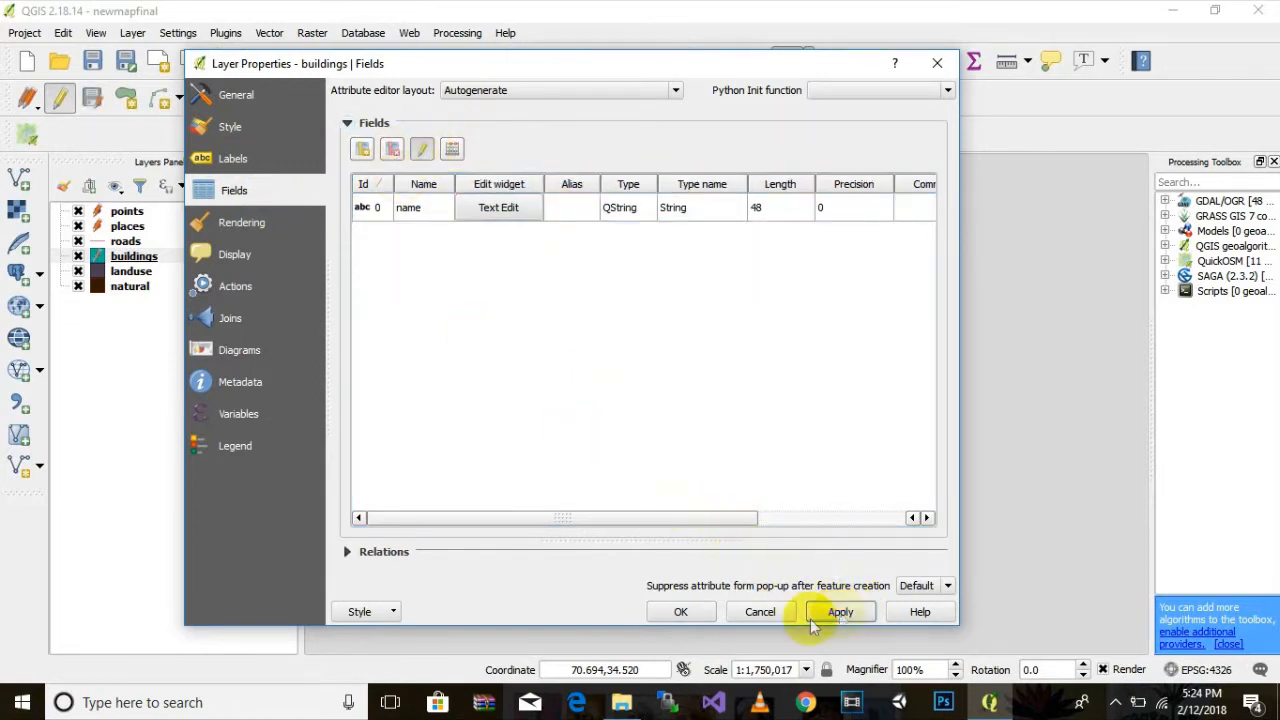
{"action": "left_click", "coordinate": [680, 611]}
{"action": "scroll", "coordinate": [702, 420], "scroll_direction": "up", "scroll_amount": 2}
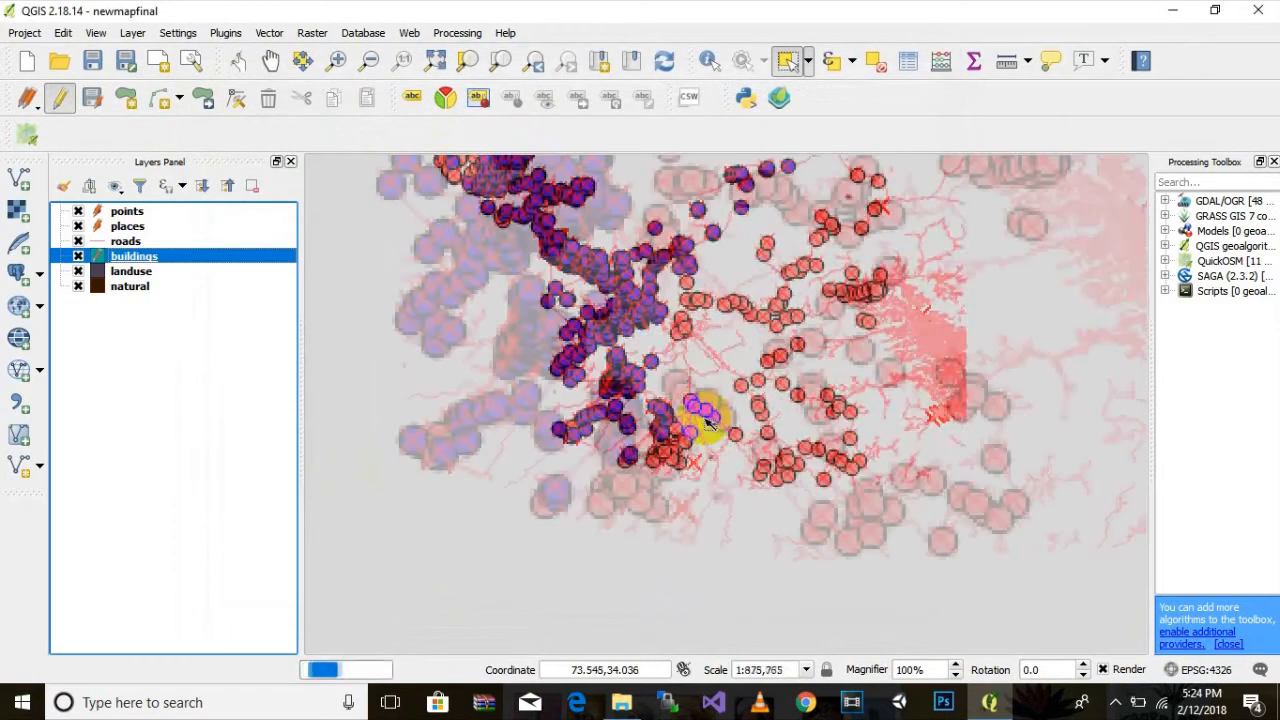
{"action": "scroll", "coordinate": [455, 259], "scroll_direction": "up", "scroll_amount": 1}
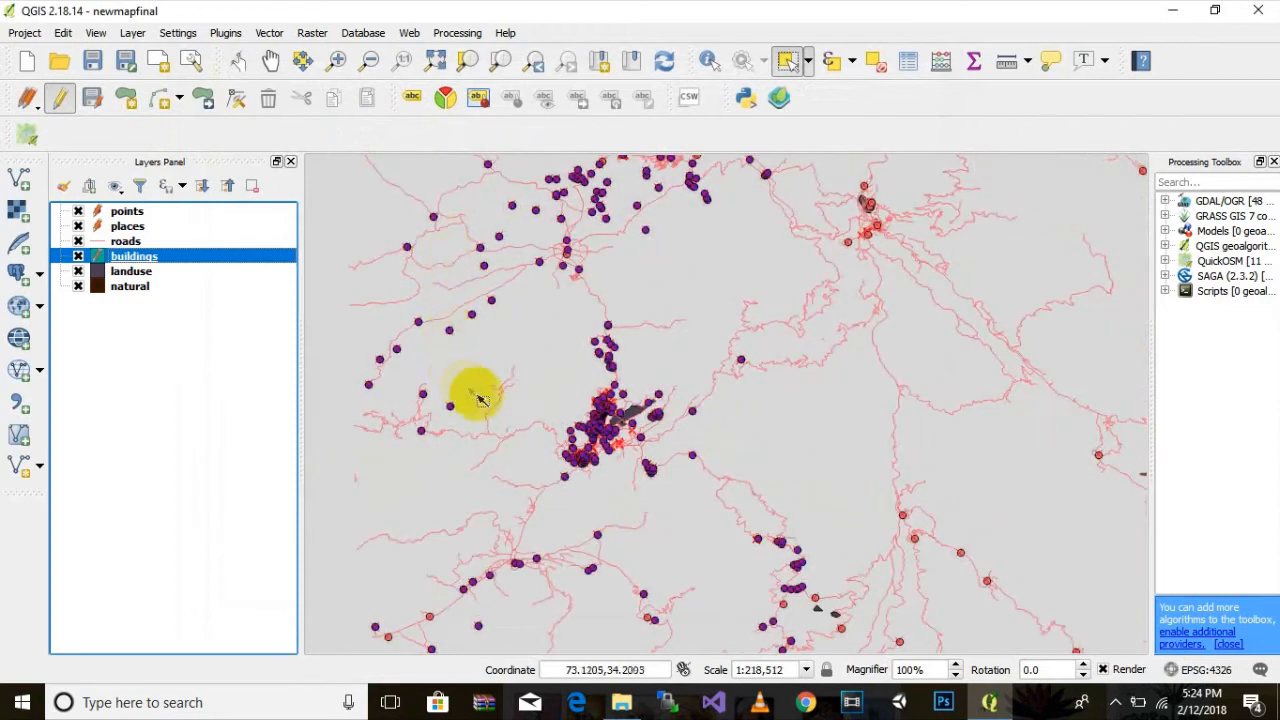
{"action": "scroll", "coordinate": [396, 320], "scroll_direction": "down", "scroll_amount": 1}
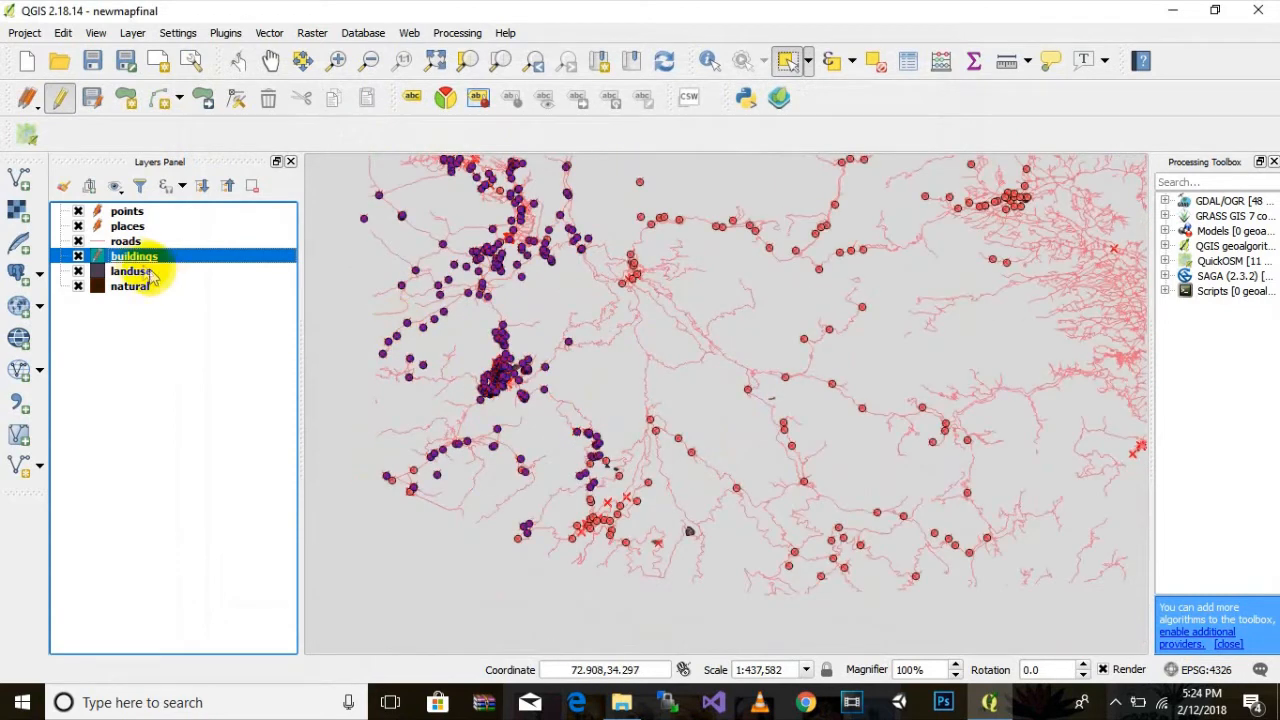
End editing of the buildings layer with its changes saved, and show the layer's style properties
{"action": "left_click", "coordinate": [59, 97]}
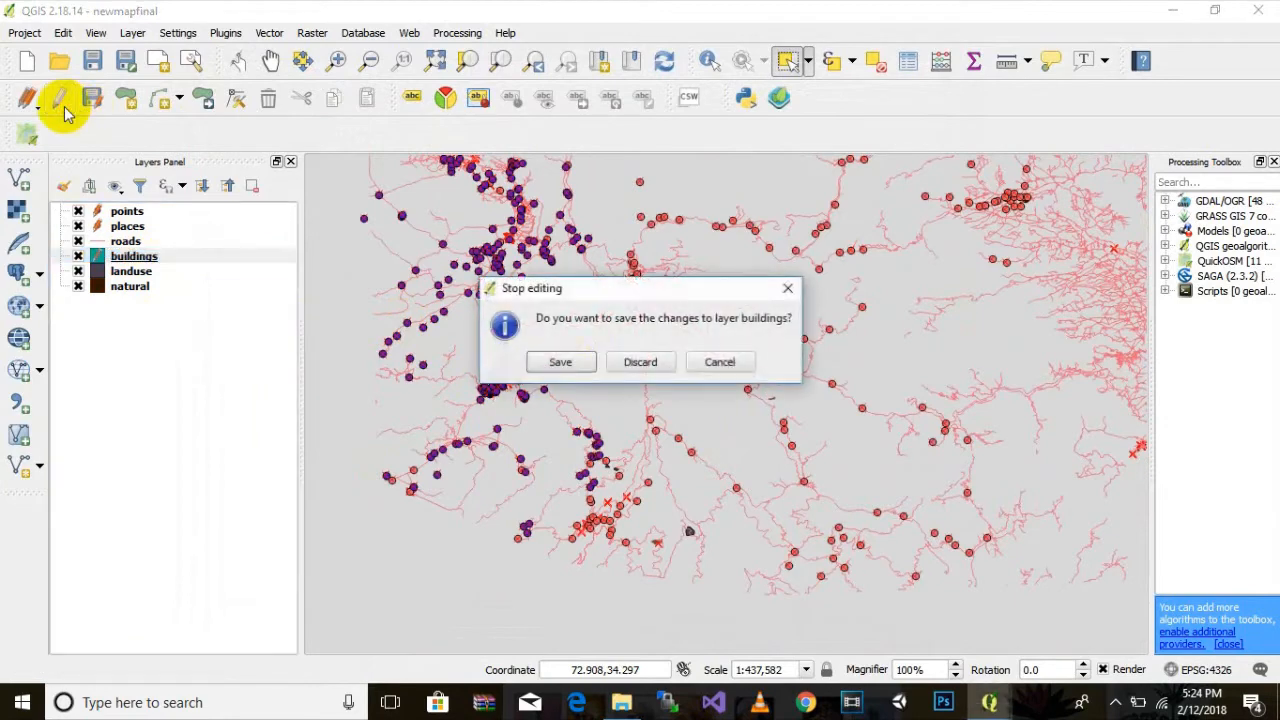
{"action": "left_click", "coordinate": [562, 358]}
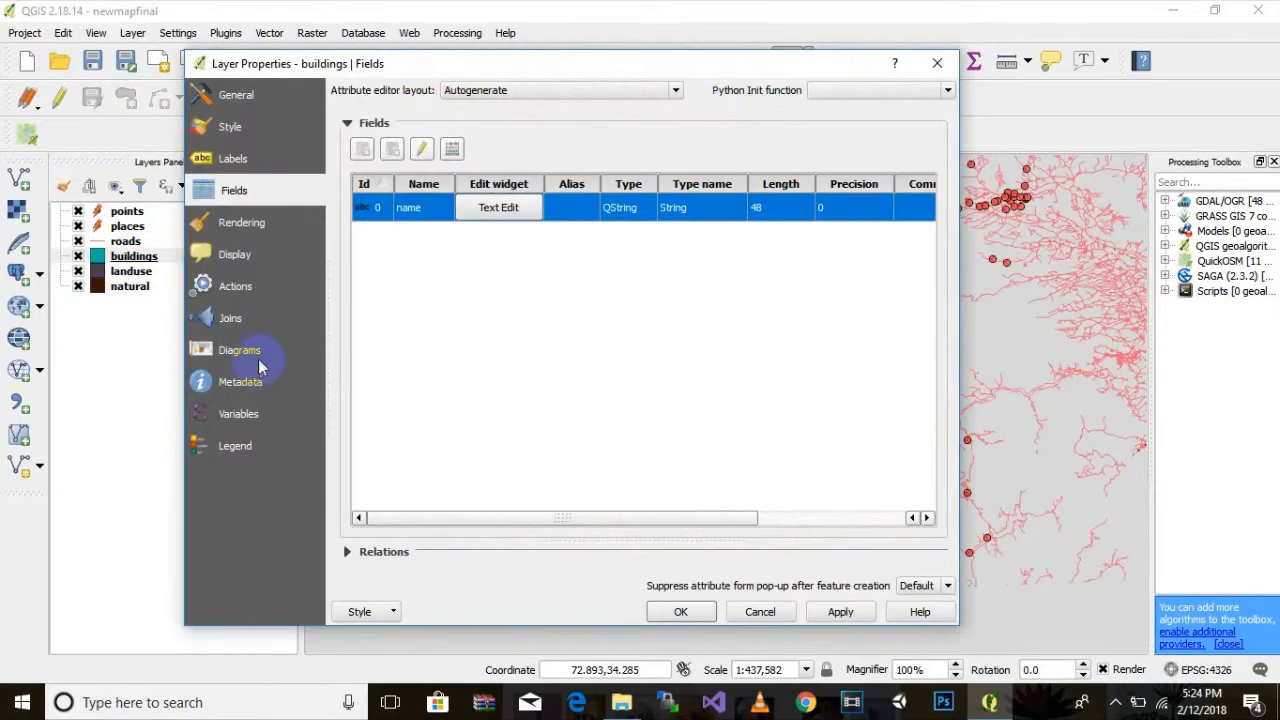
{"action": "left_click", "coordinate": [238, 162]}
{"action": "left_click", "coordinate": [246, 132]}
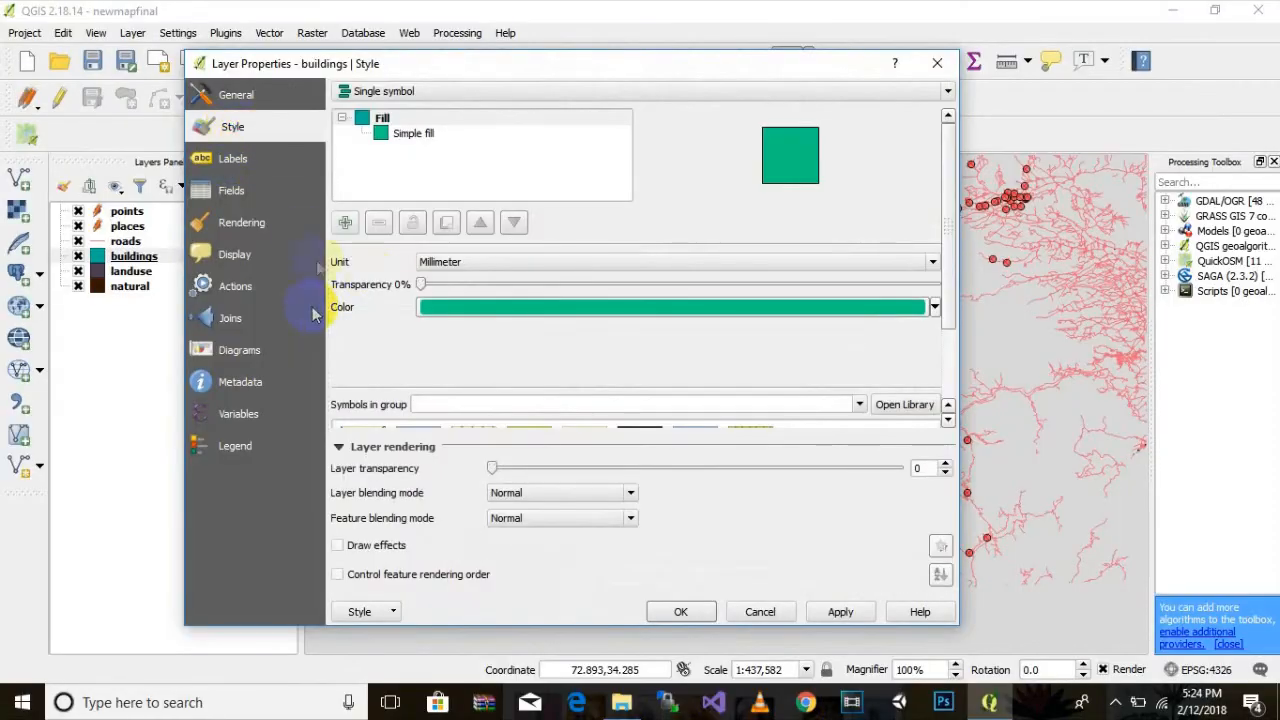
Change the symbol layer type of the buildings layer's simple fill to SVG fill
{"action": "scroll", "coordinate": [829, 229], "scroll_direction": "down", "scroll_amount": 3}
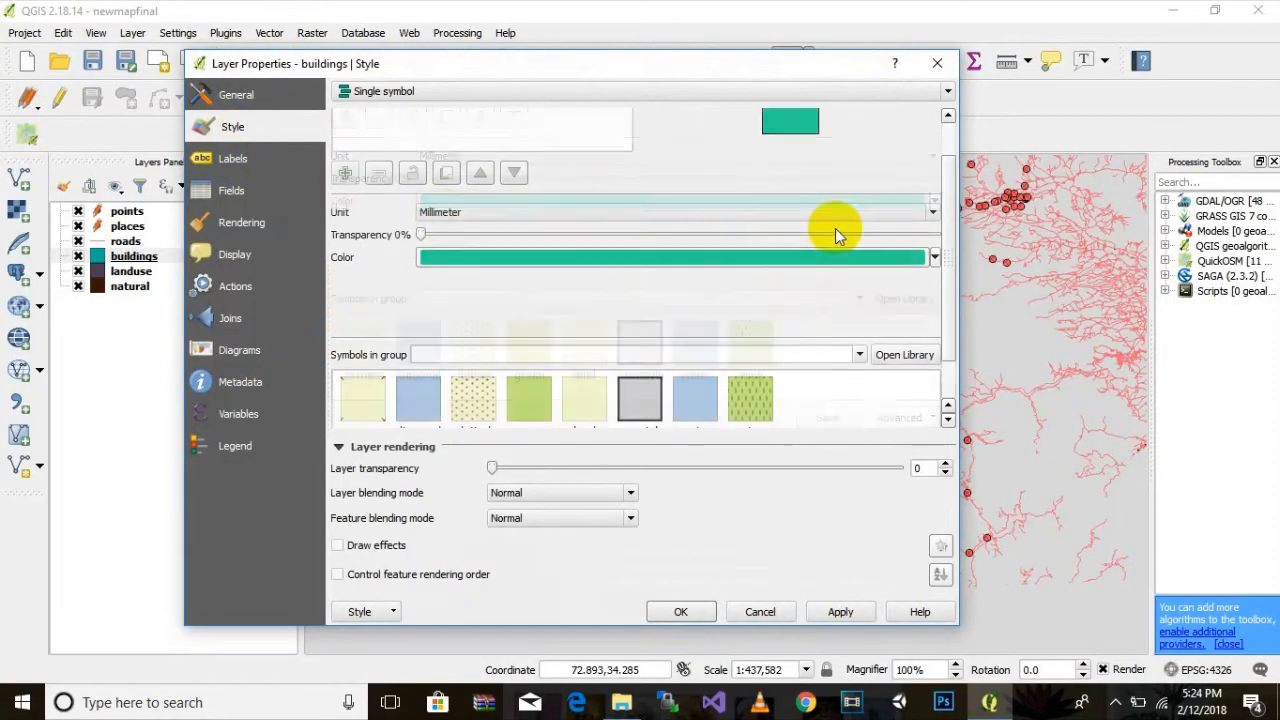
{"action": "scroll", "coordinate": [410, 124], "scroll_direction": "up", "scroll_amount": 2}
{"action": "left_click", "coordinate": [409, 134]}
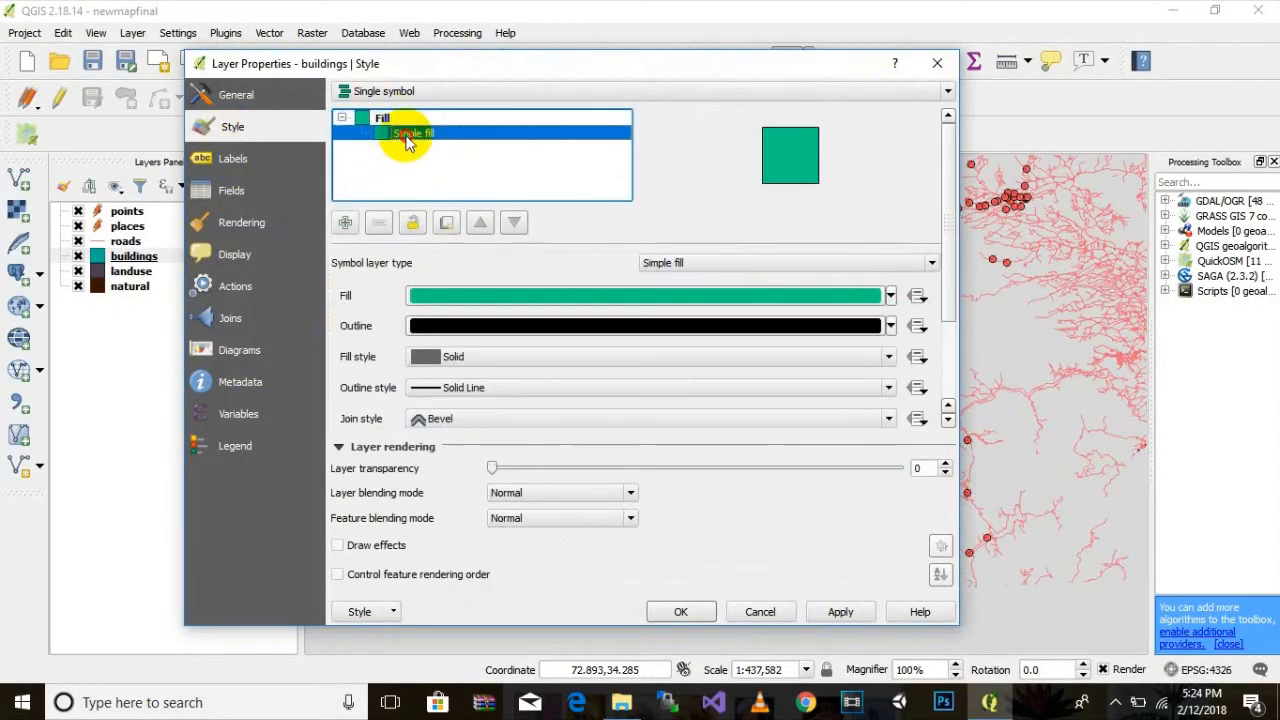
{"action": "left_click", "coordinate": [700, 265]}
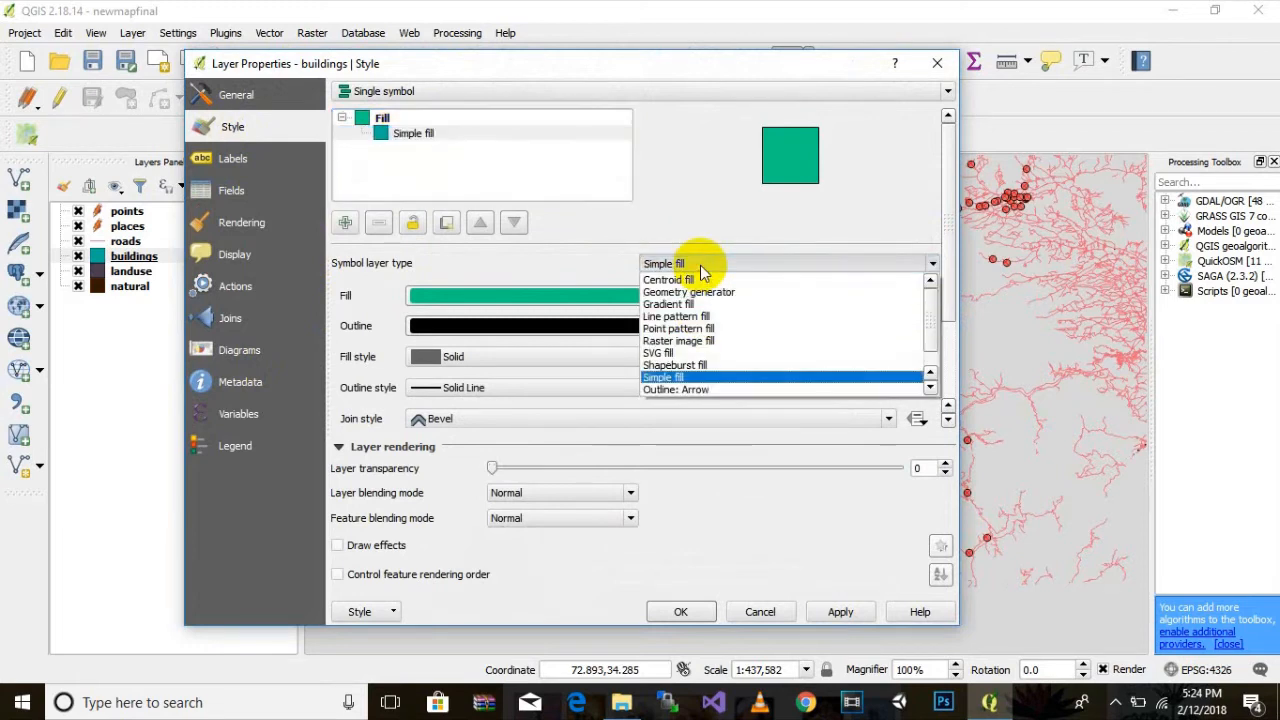
{"action": "left_click", "coordinate": [674, 356]}
Browse the SVG symbols for the buildings fill, choose tourist_beach.svg and check its preview
{"action": "left_click_drag", "start_coordinate": [943, 251], "coordinate": [950, 385]}
{"action": "left_click", "coordinate": [922, 351]}
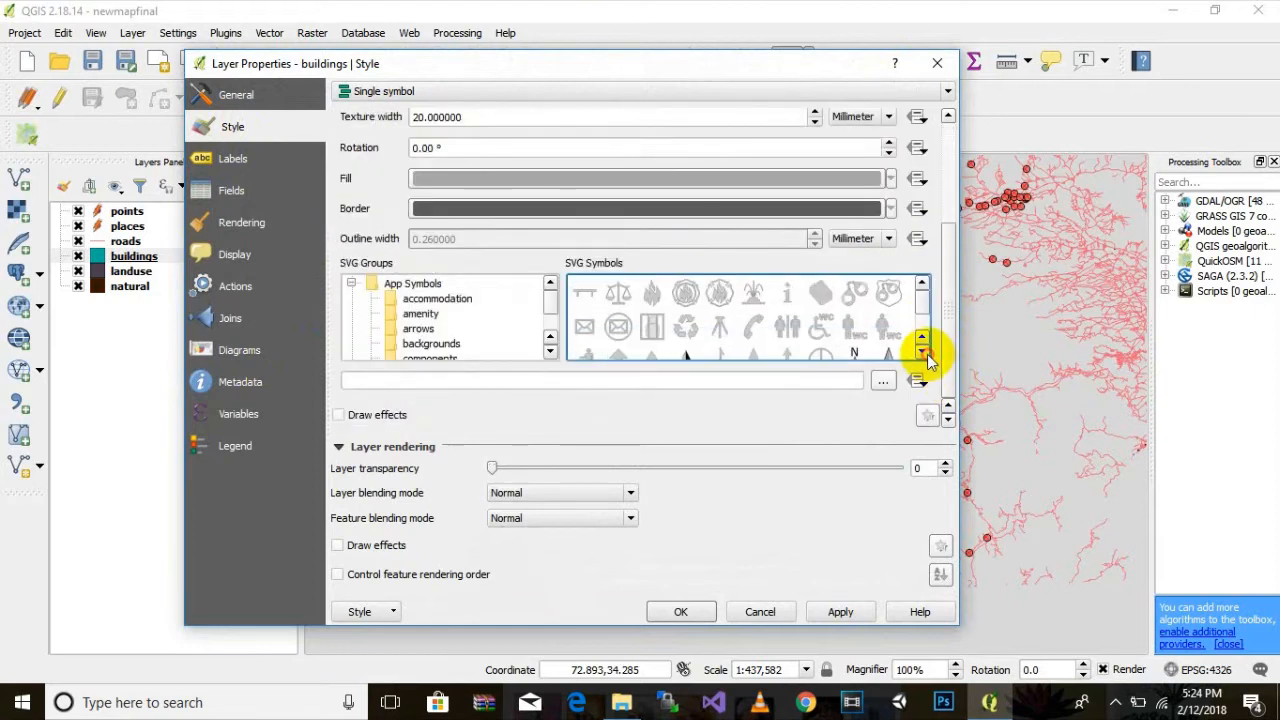
{"action": "left_click_drag", "start_coordinate": [926, 358], "coordinate": [926, 358]}
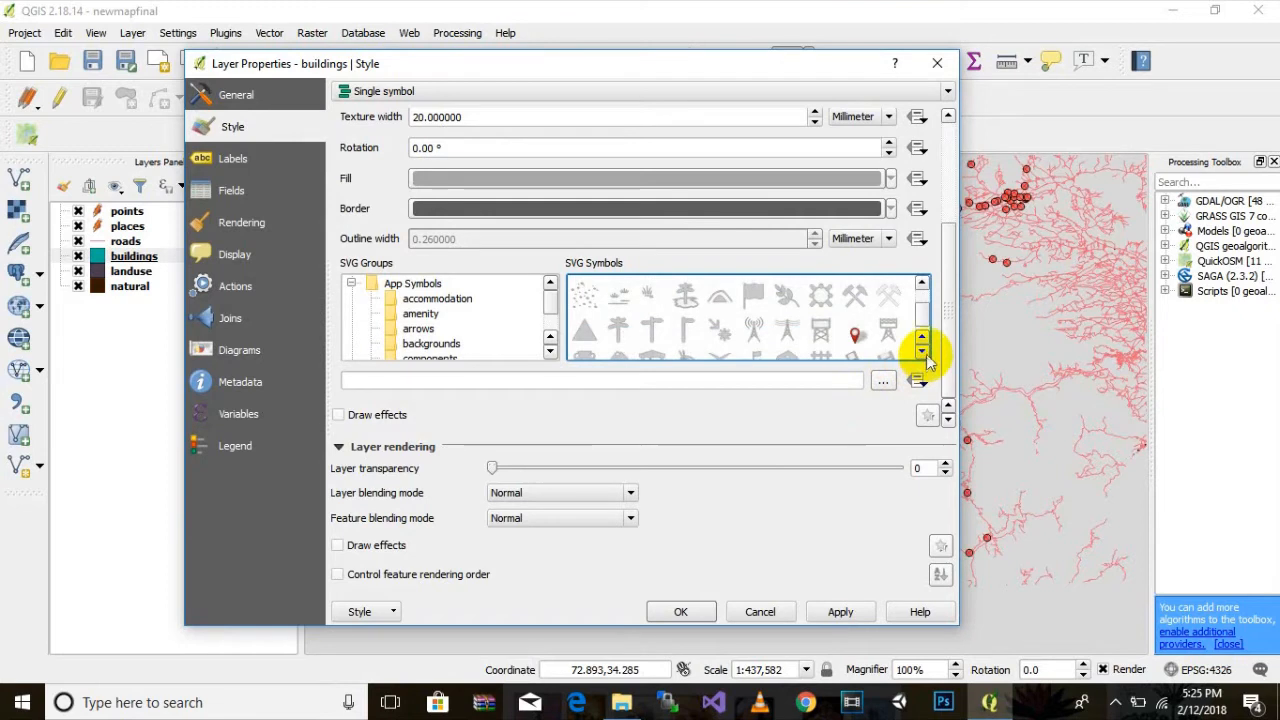
{"action": "left_click", "coordinate": [922, 288]}
{"action": "left_click", "coordinate": [922, 288]}
{"action": "left_click", "coordinate": [922, 288]}
{"action": "left_click", "coordinate": [922, 288]}
{"action": "left_click", "coordinate": [922, 288]}
{"action": "left_click", "coordinate": [922, 288]}
{"action": "left_click", "coordinate": [922, 288]}
{"action": "left_click", "coordinate": [922, 288]}
{"action": "left_click", "coordinate": [922, 288]}
{"action": "left_click", "coordinate": [922, 288]}
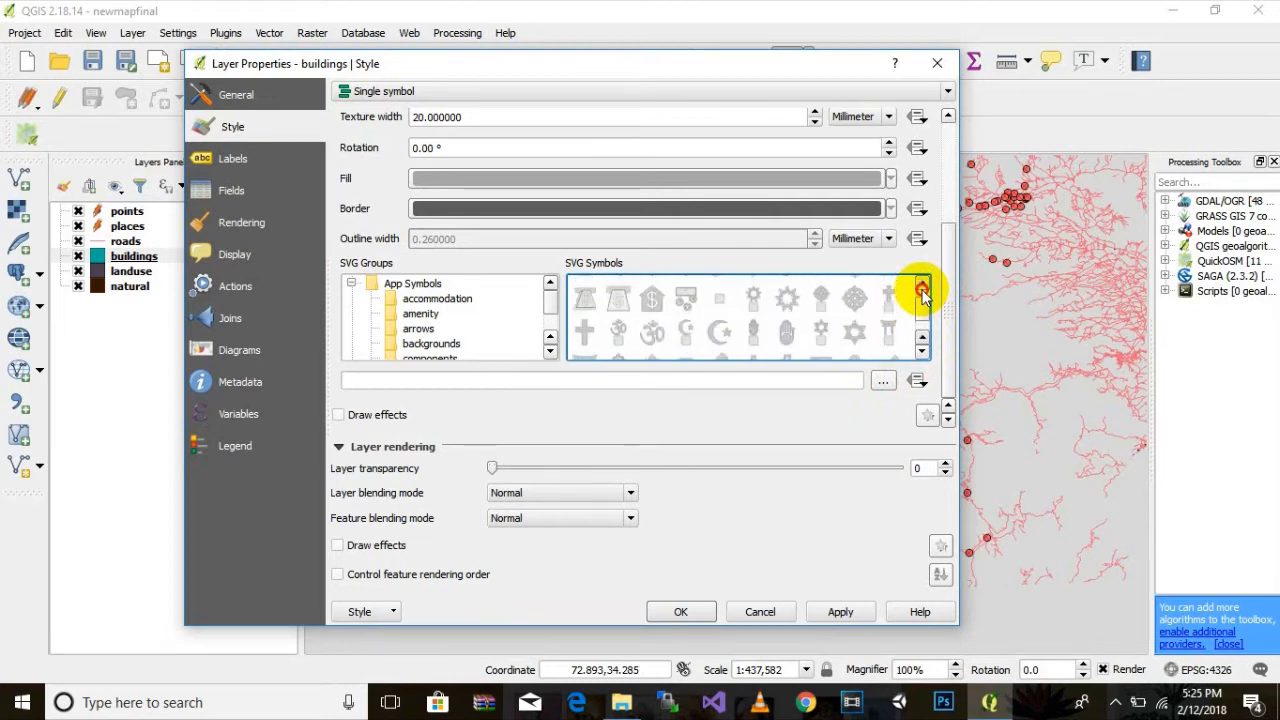
{"action": "left_click", "coordinate": [922, 352]}
{"action": "left_click", "coordinate": [922, 352]}
{"action": "left_click", "coordinate": [922, 352]}
{"action": "left_click", "coordinate": [922, 352]}
{"action": "left_click", "coordinate": [922, 352]}
{"action": "left_click", "coordinate": [922, 352]}
{"action": "left_click", "coordinate": [922, 352]}
{"action": "left_click", "coordinate": [922, 287]}
{"action": "left_click", "coordinate": [750, 300]}
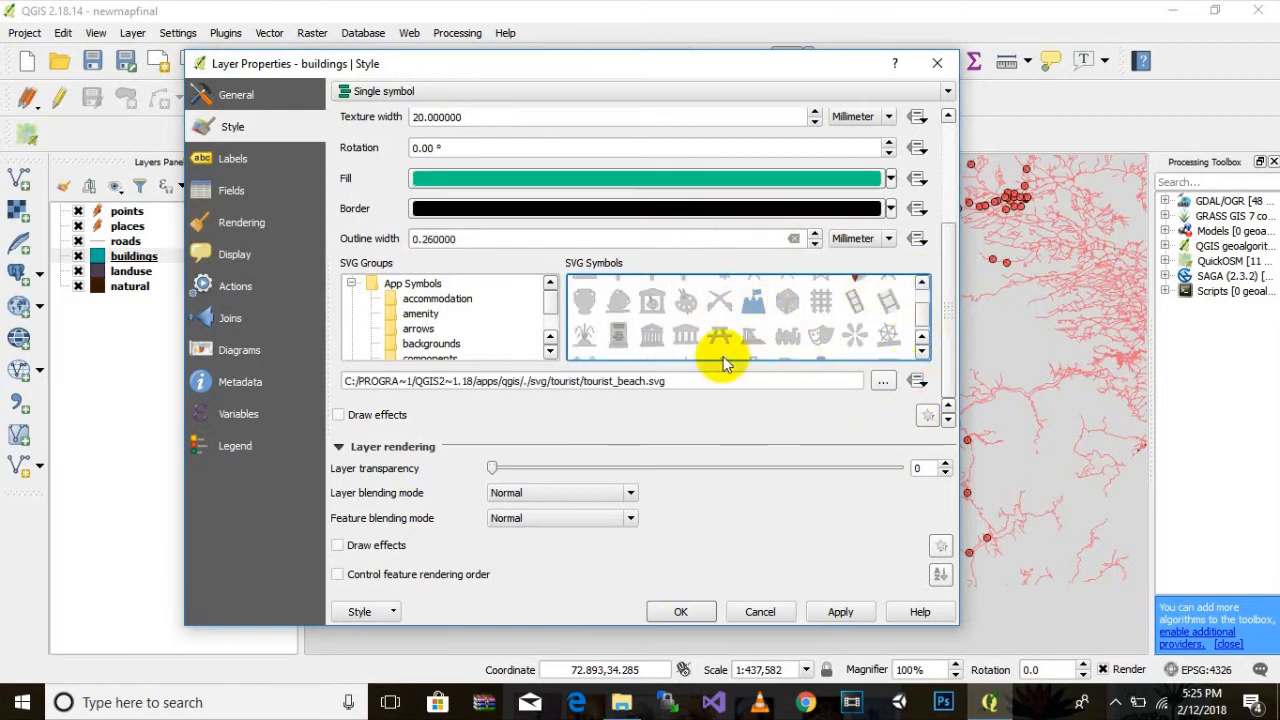
{"action": "left_click_drag", "start_coordinate": [940, 255], "coordinate": [930, 145]}
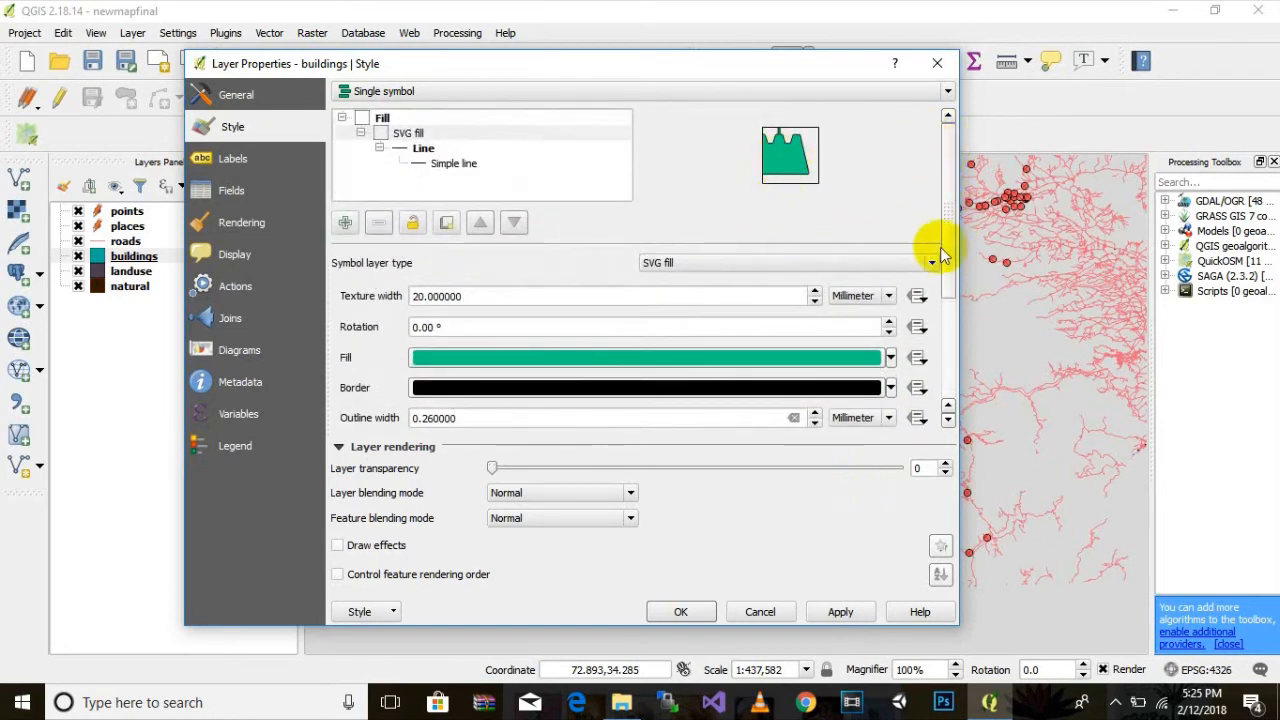
Look through the SVG symbols again and choose city_building.svg as the buildings fill symbol
{"action": "left_click_drag", "start_coordinate": [948, 248], "coordinate": [940, 355]}
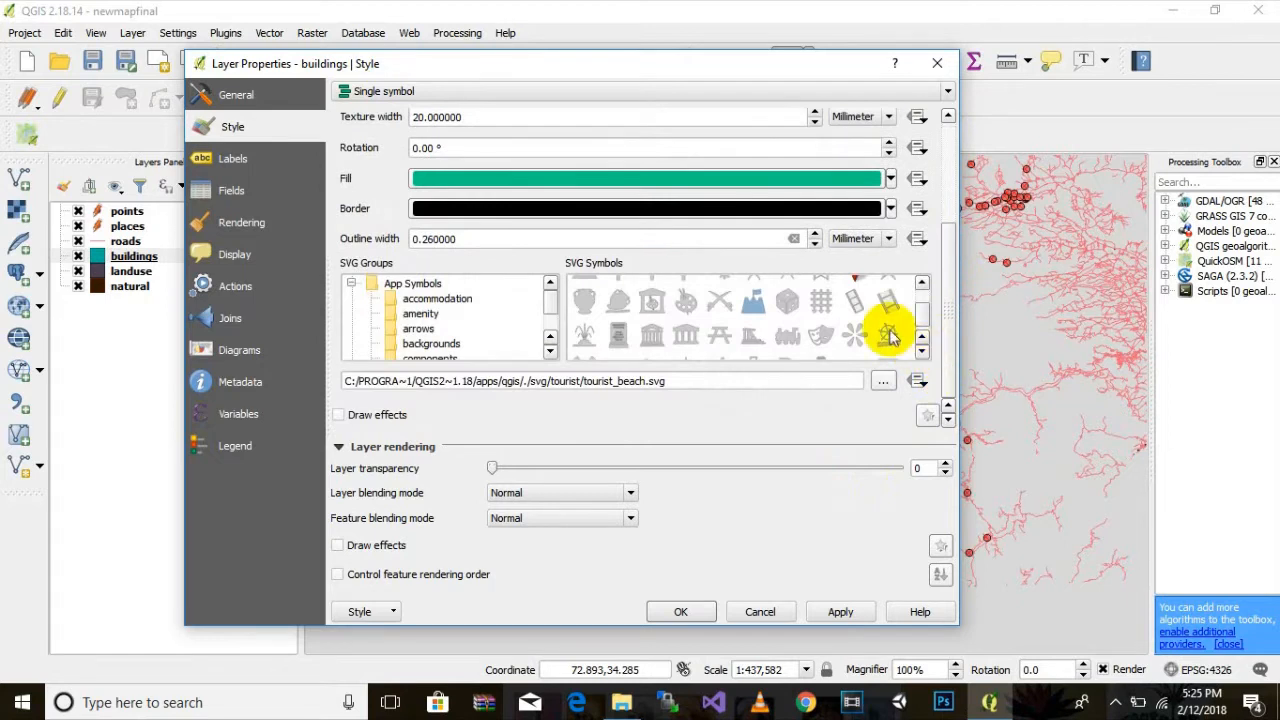
{"action": "left_click", "coordinate": [922, 352]}
{"action": "left_click", "coordinate": [922, 352]}
{"action": "left_click", "coordinate": [922, 352]}
{"action": "left_click", "coordinate": [921, 355]}
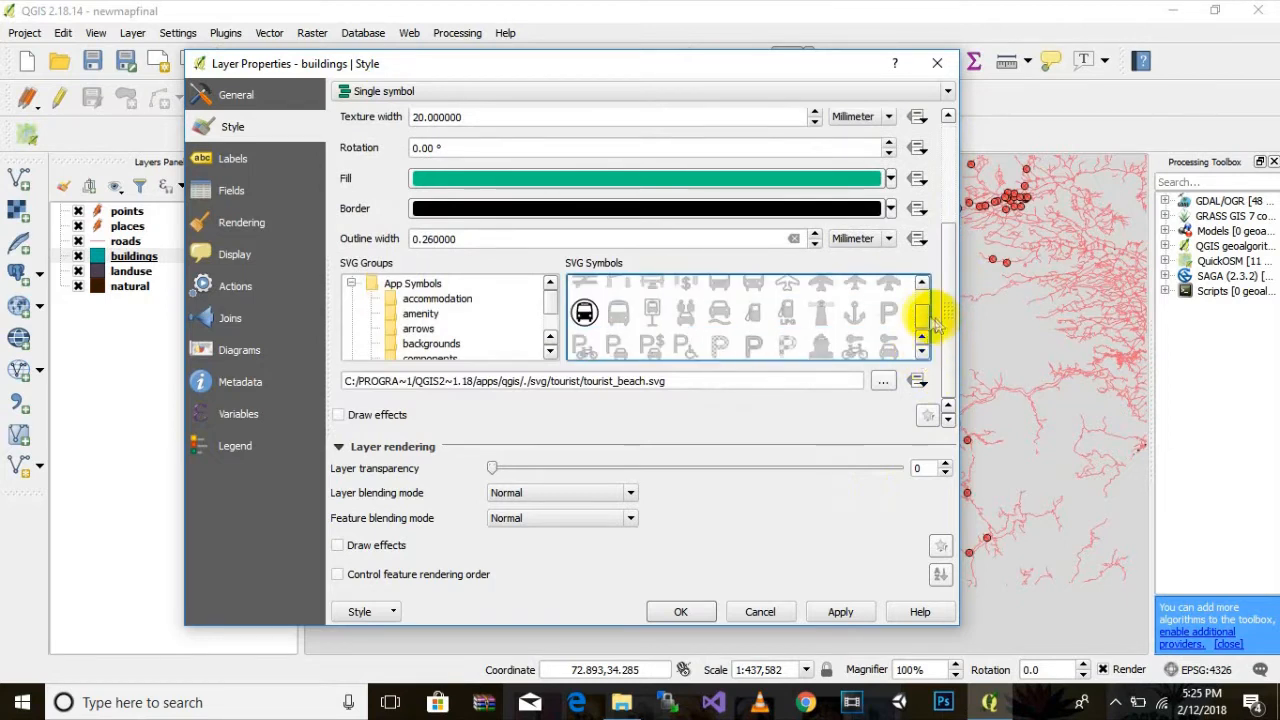
{"action": "left_click", "coordinate": [922, 330]}
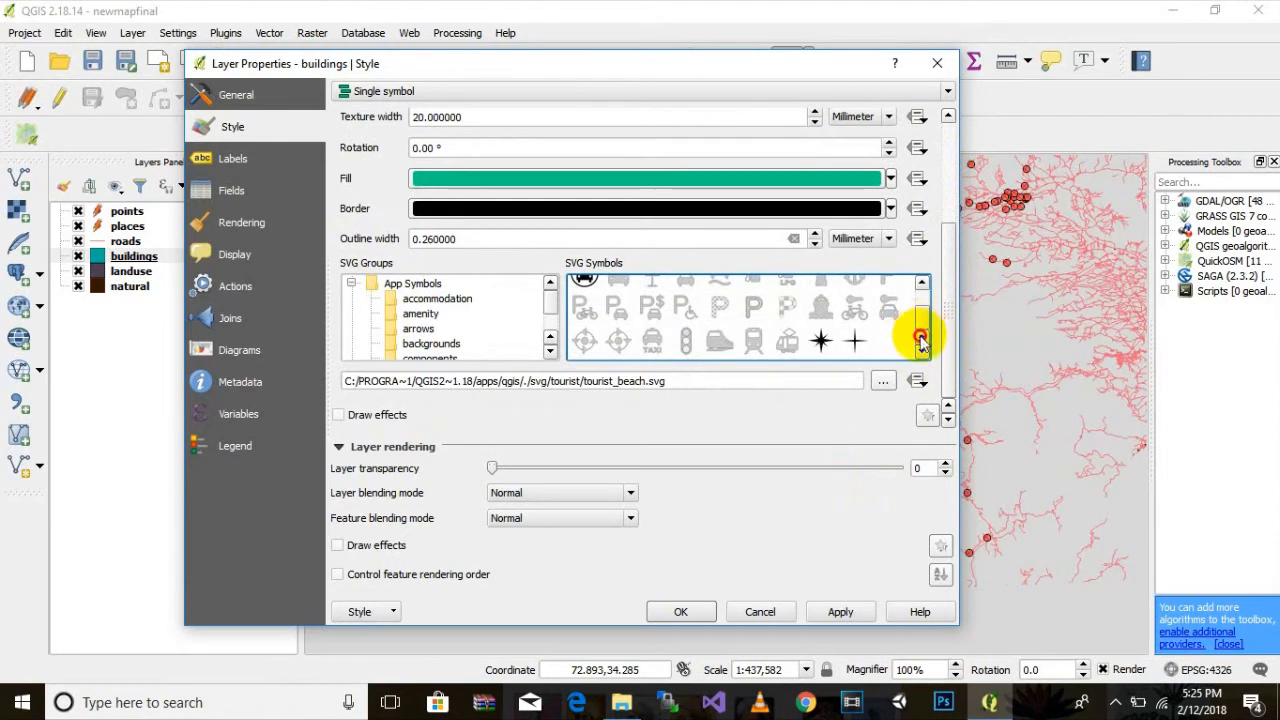
{"action": "left_click", "coordinate": [926, 316]}
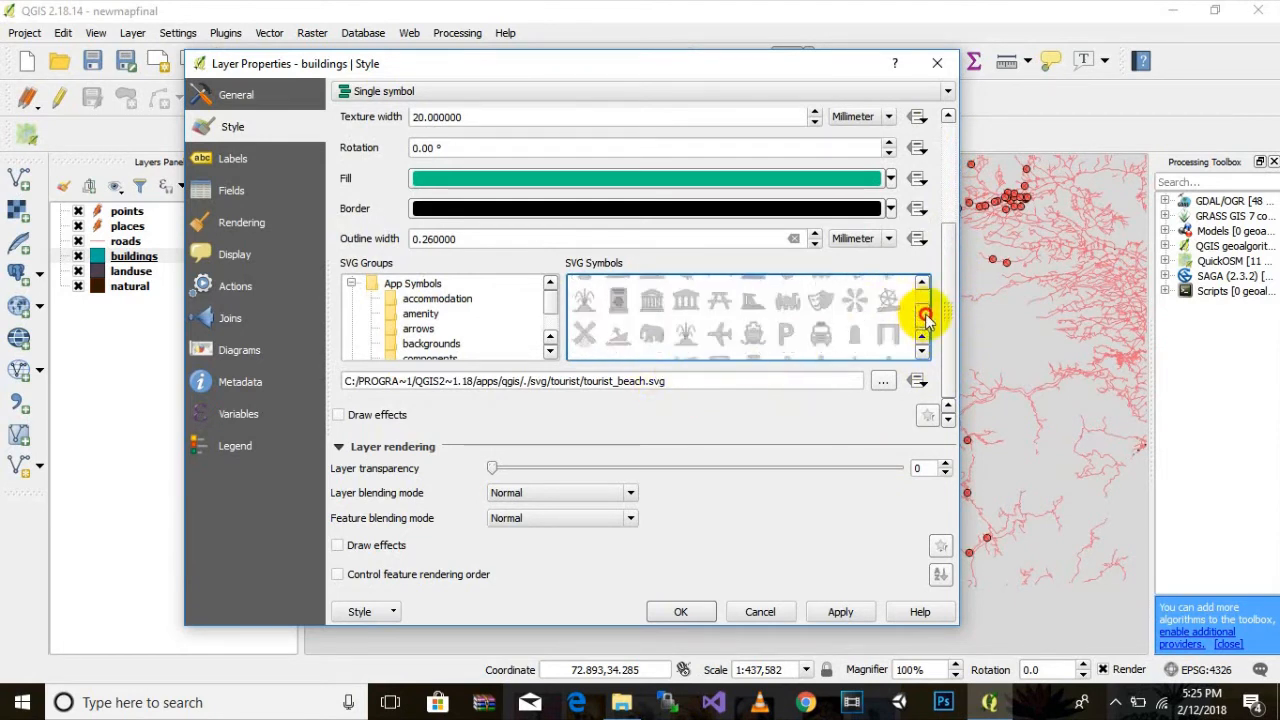
{"action": "left_click", "coordinate": [922, 316]}
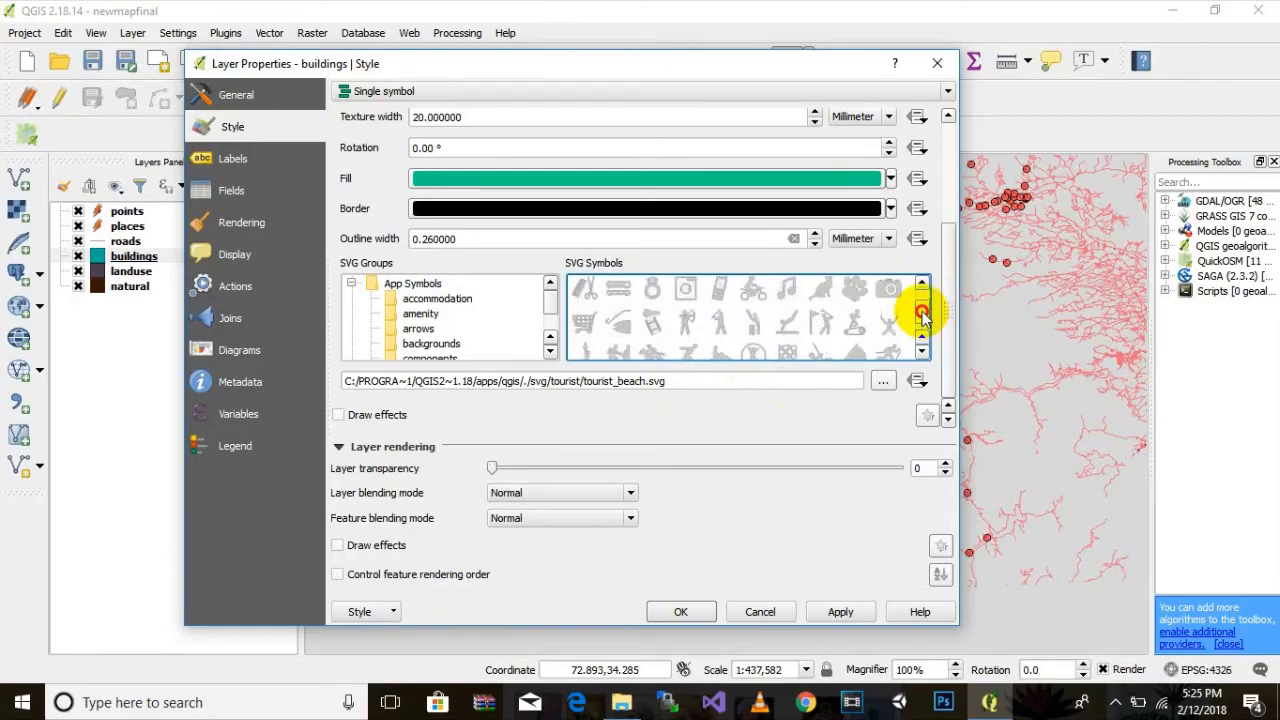
{"action": "left_click_drag", "start_coordinate": [922, 316], "coordinate": [922, 287]}
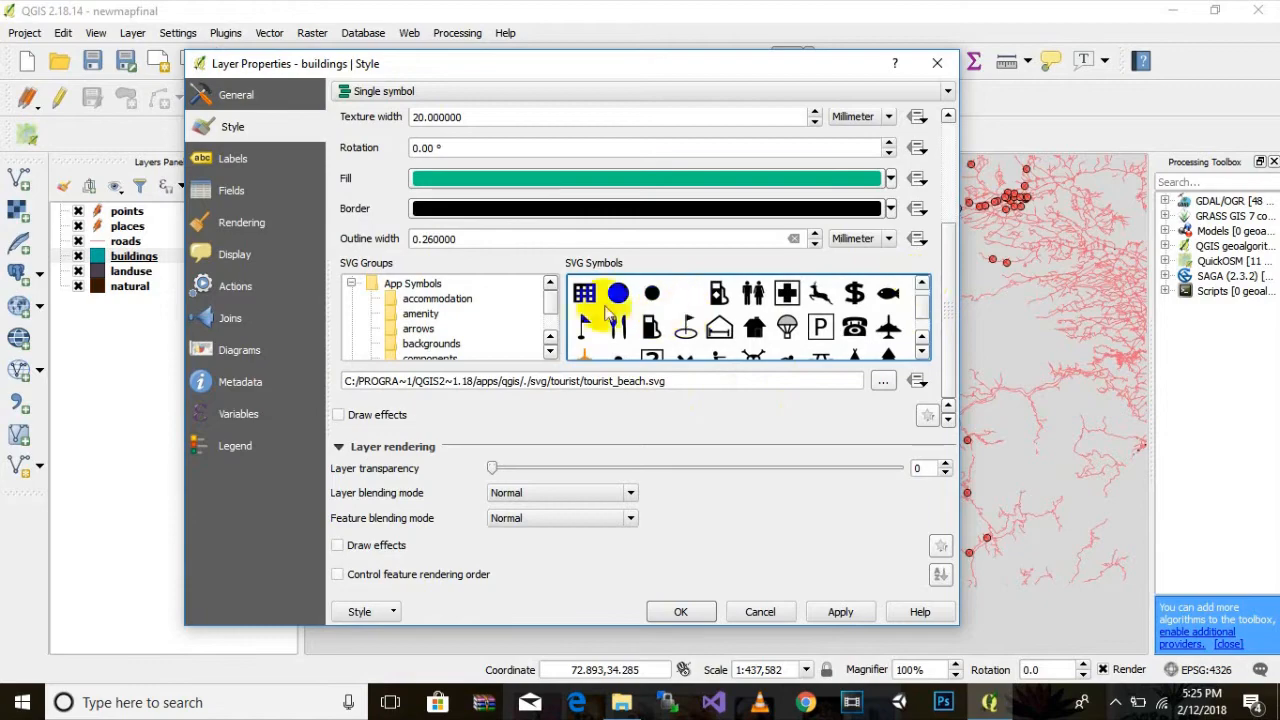
{"action": "left_click", "coordinate": [584, 292]}
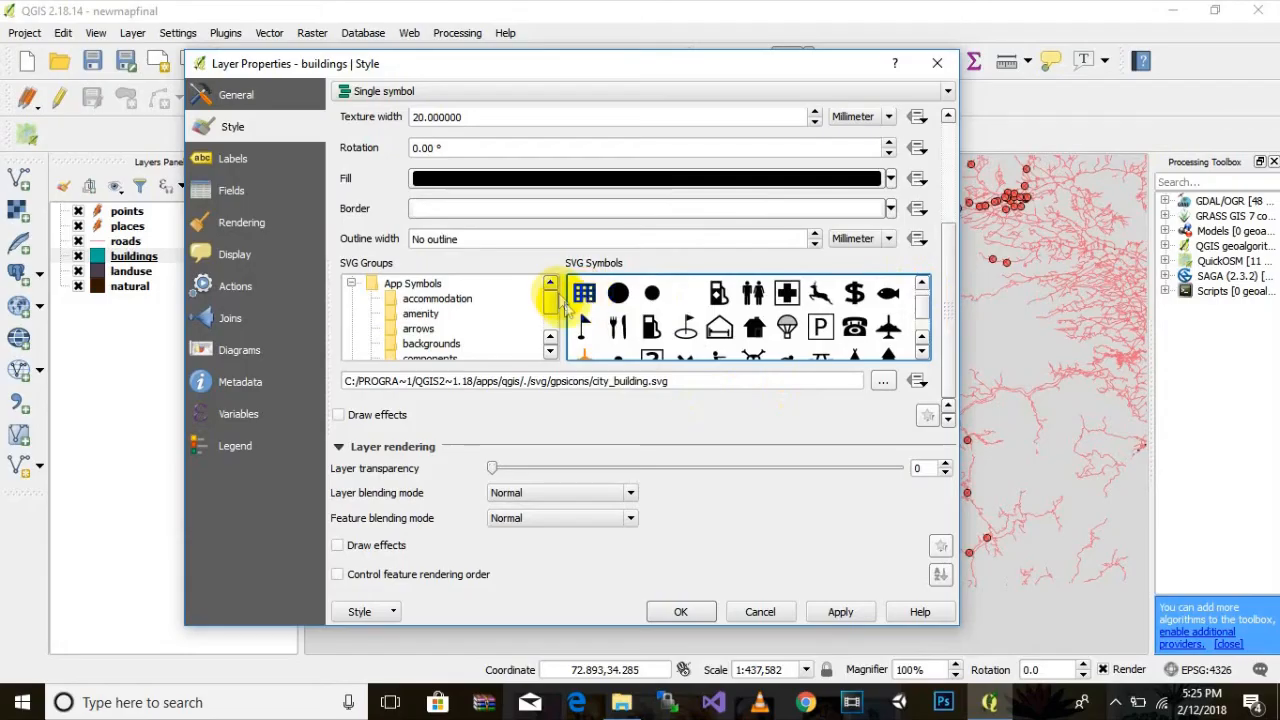
Set the SVG fill's texture width to 13.2 mm and the layer transparency to 8, and apply the buildings style
{"action": "left_click_drag", "start_coordinate": [948, 288], "coordinate": [951, 186]}
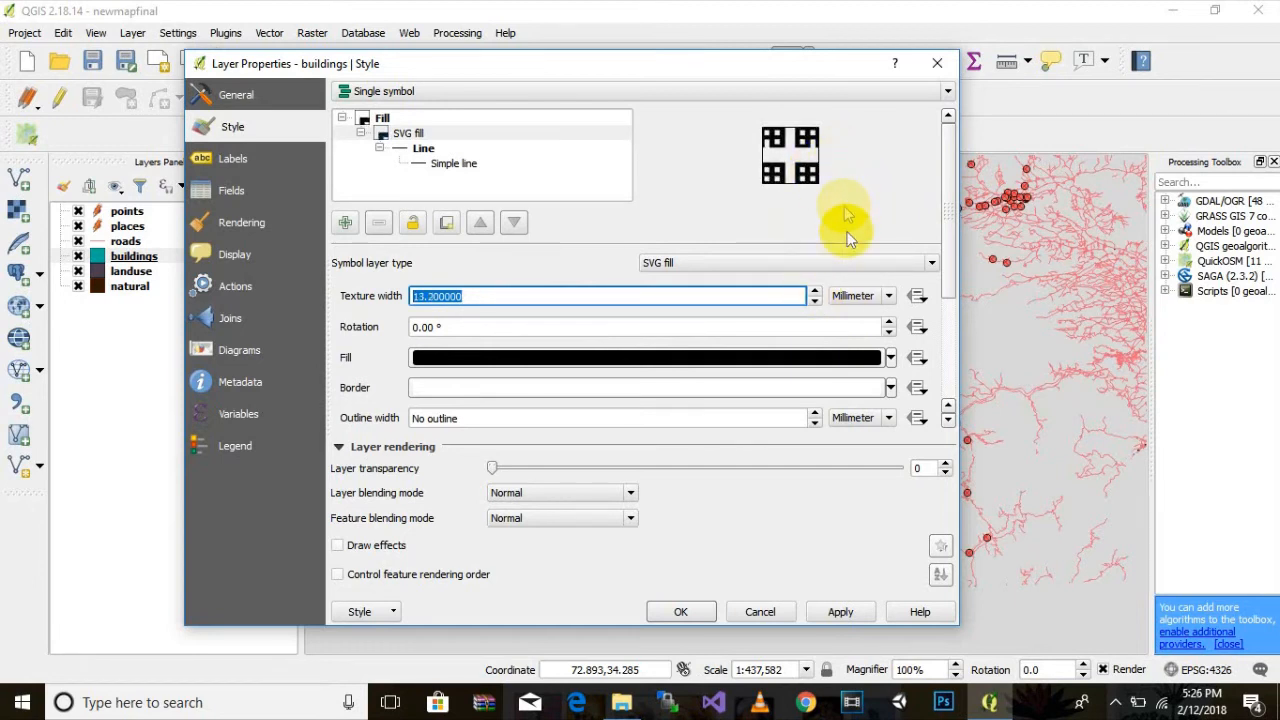
{"action": "left_click", "coordinate": [835, 609]}
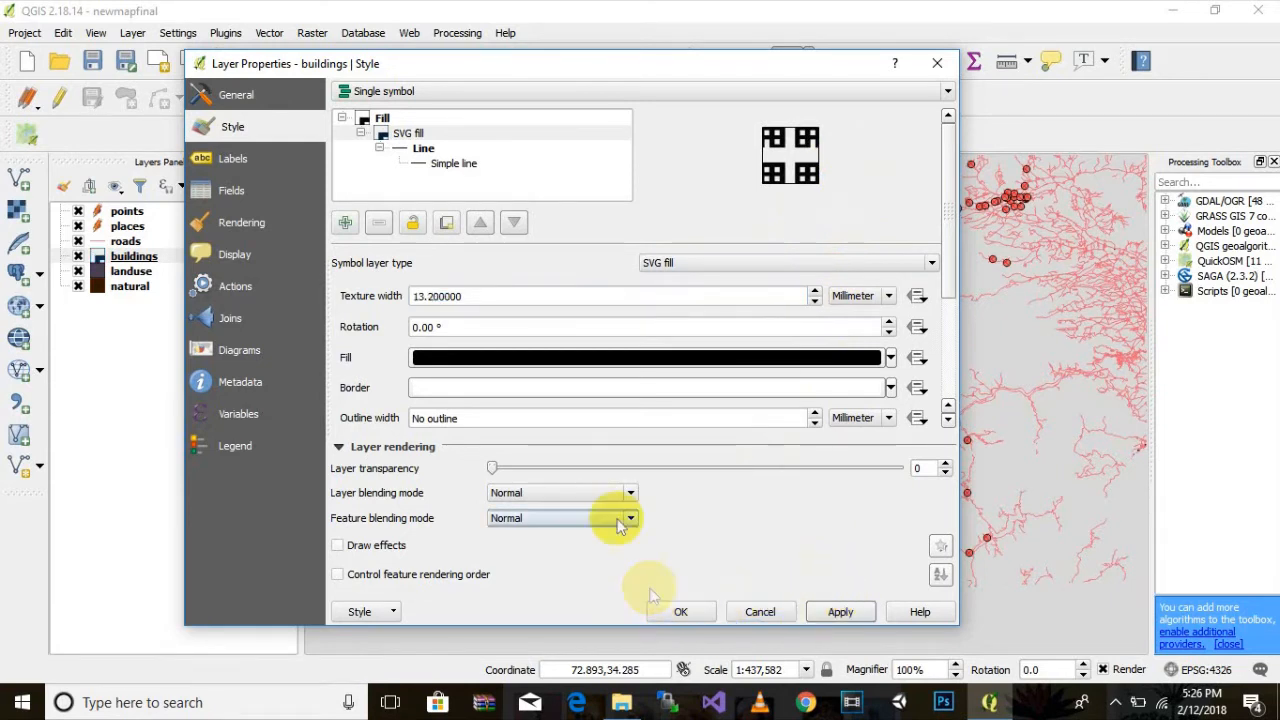
{"action": "left_click_drag", "start_coordinate": [505, 468], "coordinate": [525, 468]}
{"action": "left_click", "coordinate": [840, 613]}
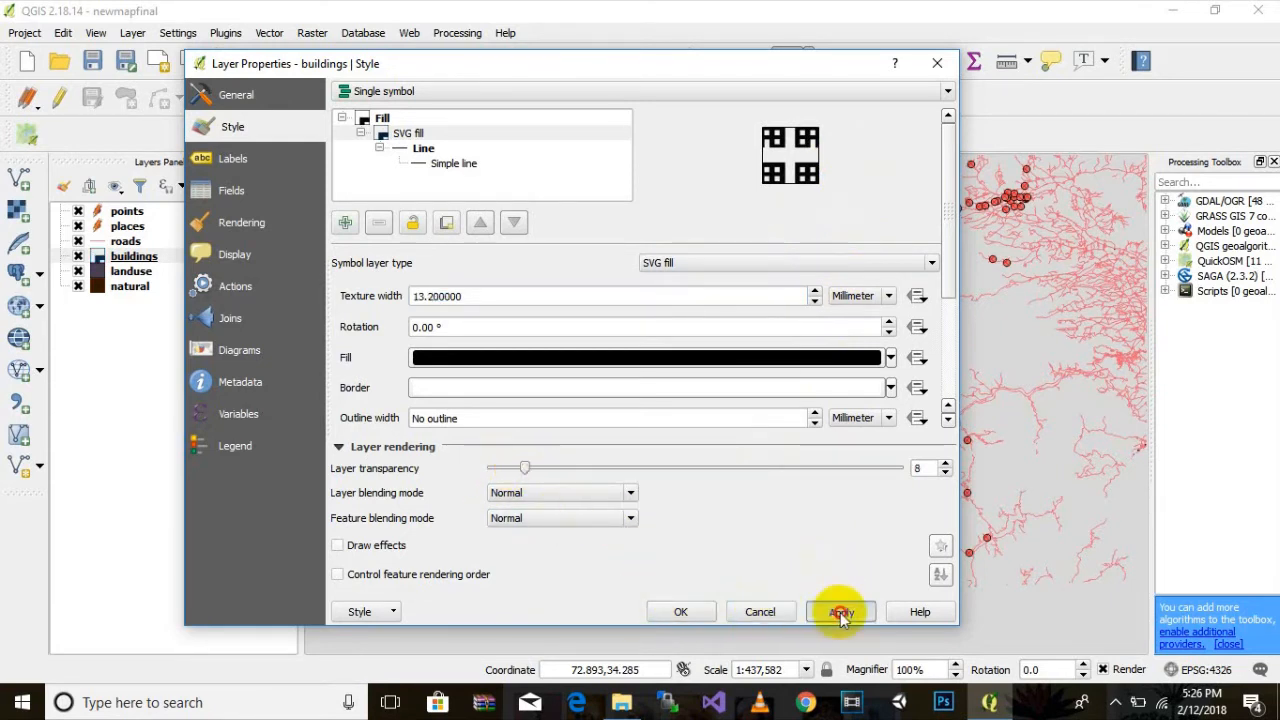
{"action": "left_click", "coordinate": [681, 612]}
Examine the city building pattern on the building polygons at several map scales
{"action": "scroll", "coordinate": [451, 363], "scroll_direction": "up", "scroll_amount": 5}
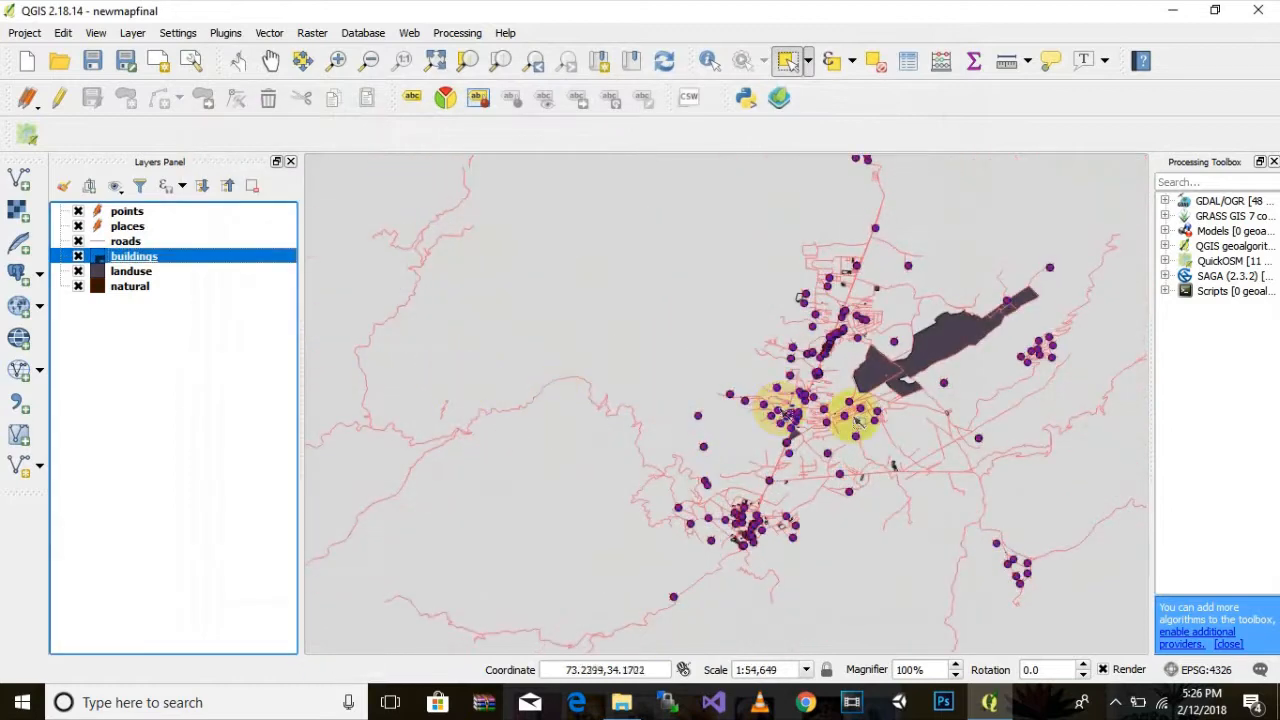
{"action": "scroll", "coordinate": [930, 380], "scroll_direction": "up", "scroll_amount": 2}
{"action": "left_click_drag", "start_coordinate": [888, 418], "coordinate": [991, 409]}
{"action": "scroll", "coordinate": [686, 386], "scroll_direction": "up", "scroll_amount": 1}
{"action": "scroll", "coordinate": [632, 553], "scroll_direction": "up", "scroll_amount": 1}
{"action": "scroll", "coordinate": [632, 553], "scroll_direction": "up", "scroll_amount": 3}
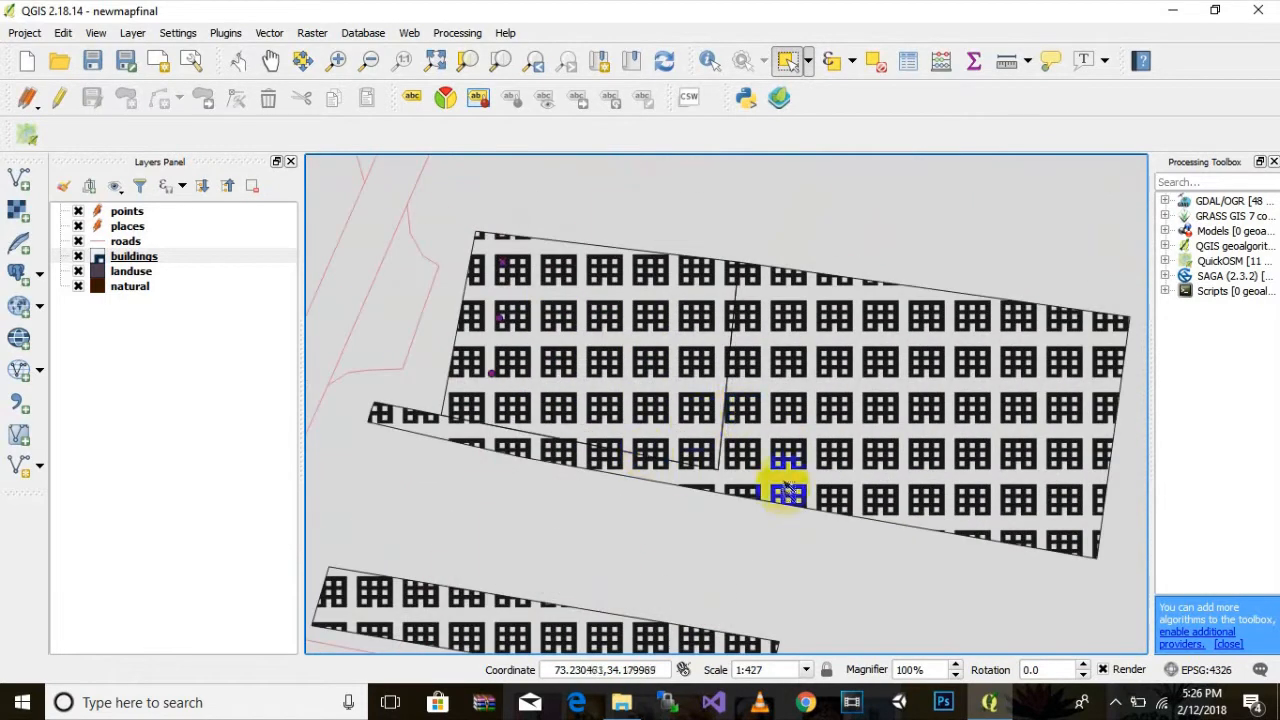
{"action": "scroll", "coordinate": [651, 423], "scroll_direction": "down", "scroll_amount": 2}
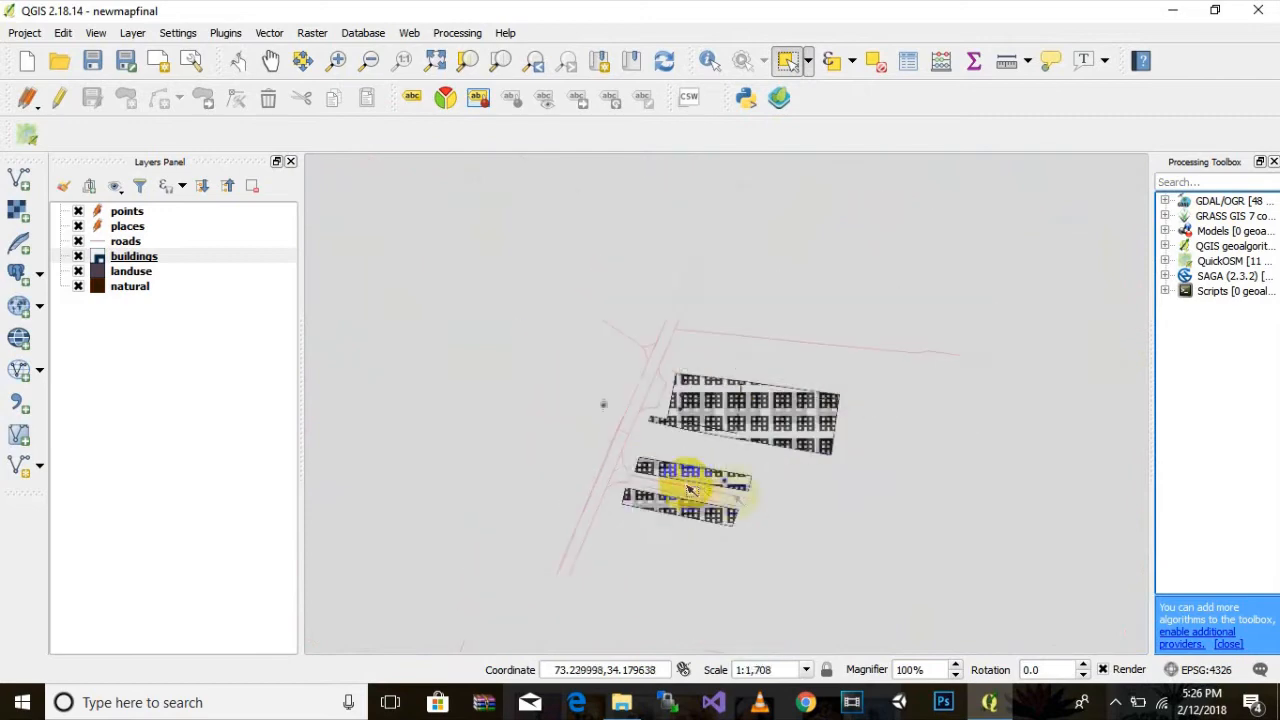
{"action": "left_click_drag", "start_coordinate": [702, 447], "coordinate": [572, 368]}
{"action": "scroll", "coordinate": [552, 328], "scroll_direction": "up", "scroll_amount": 2}
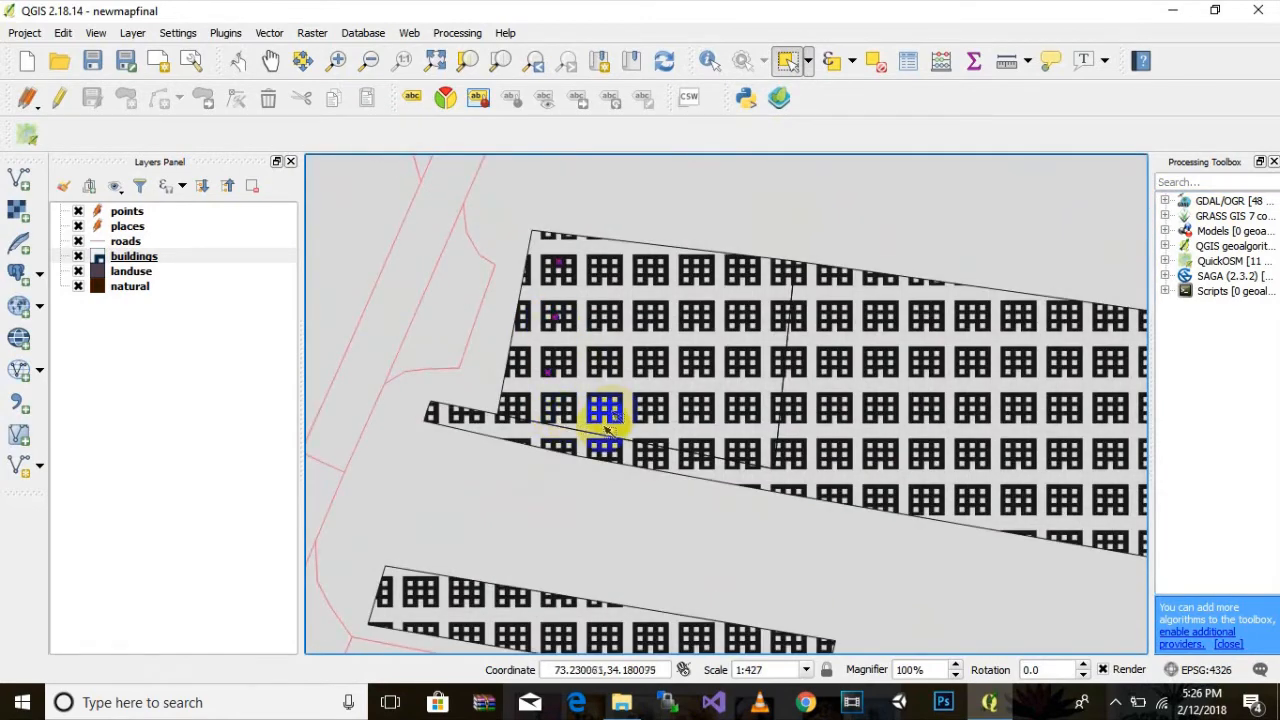
{"action": "left_click_drag", "start_coordinate": [728, 478], "coordinate": [514, 349]}
{"action": "scroll", "coordinate": [614, 323], "scroll_direction": "down", "scroll_amount": 2}
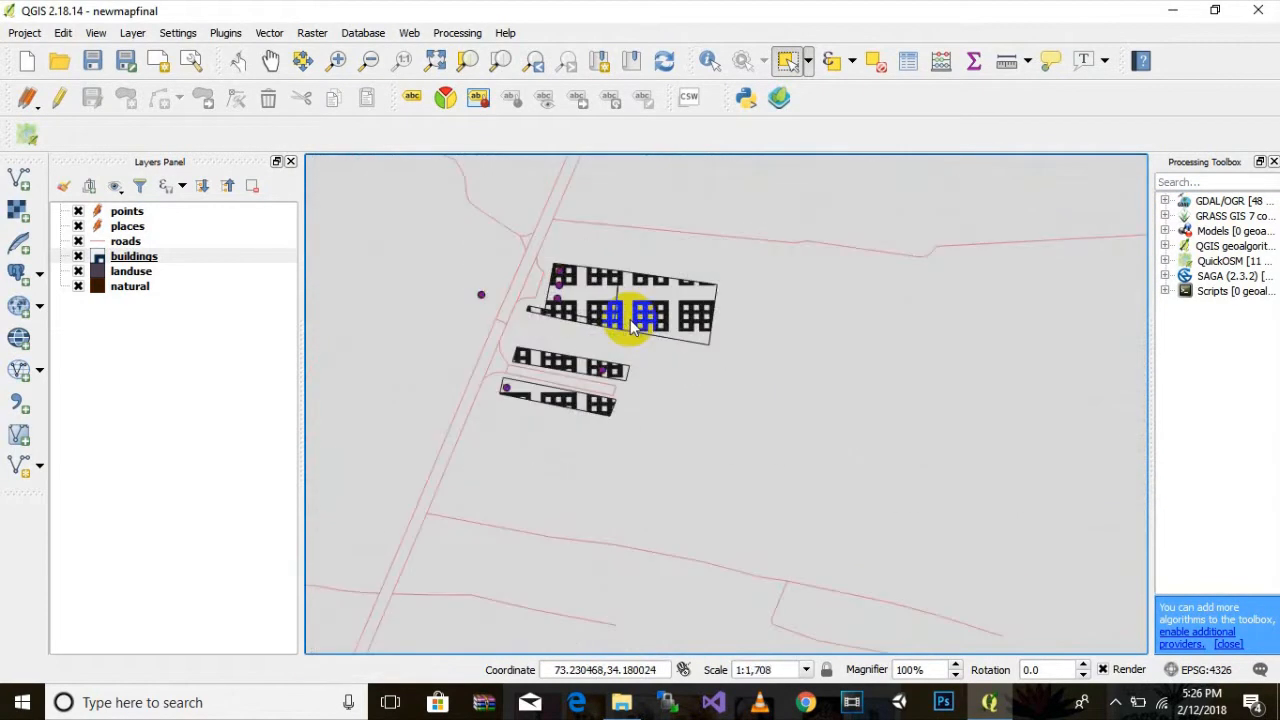
{"action": "scroll", "coordinate": [670, 318], "scroll_direction": "up", "scroll_amount": 1}
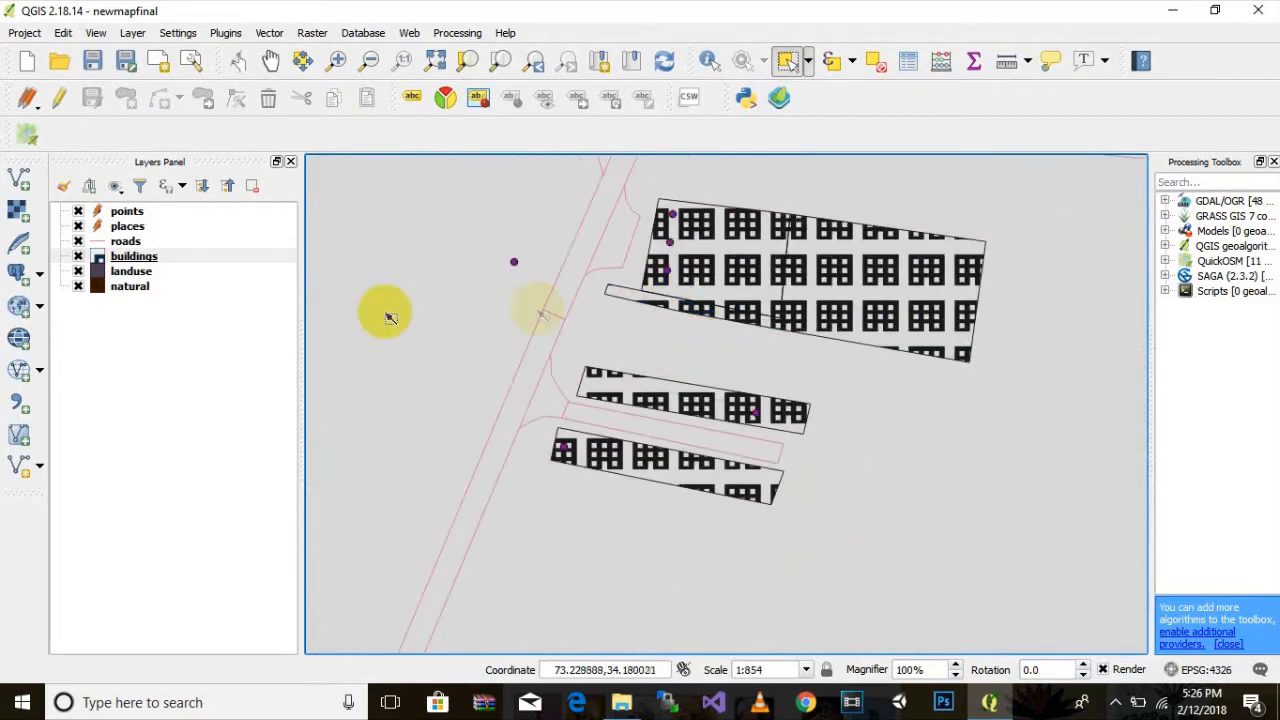
Reopen the buildings layer's style properties and change the SVG fill's symbol layer type to Gradient fill
{"action": "left_click", "coordinate": [119, 258]}
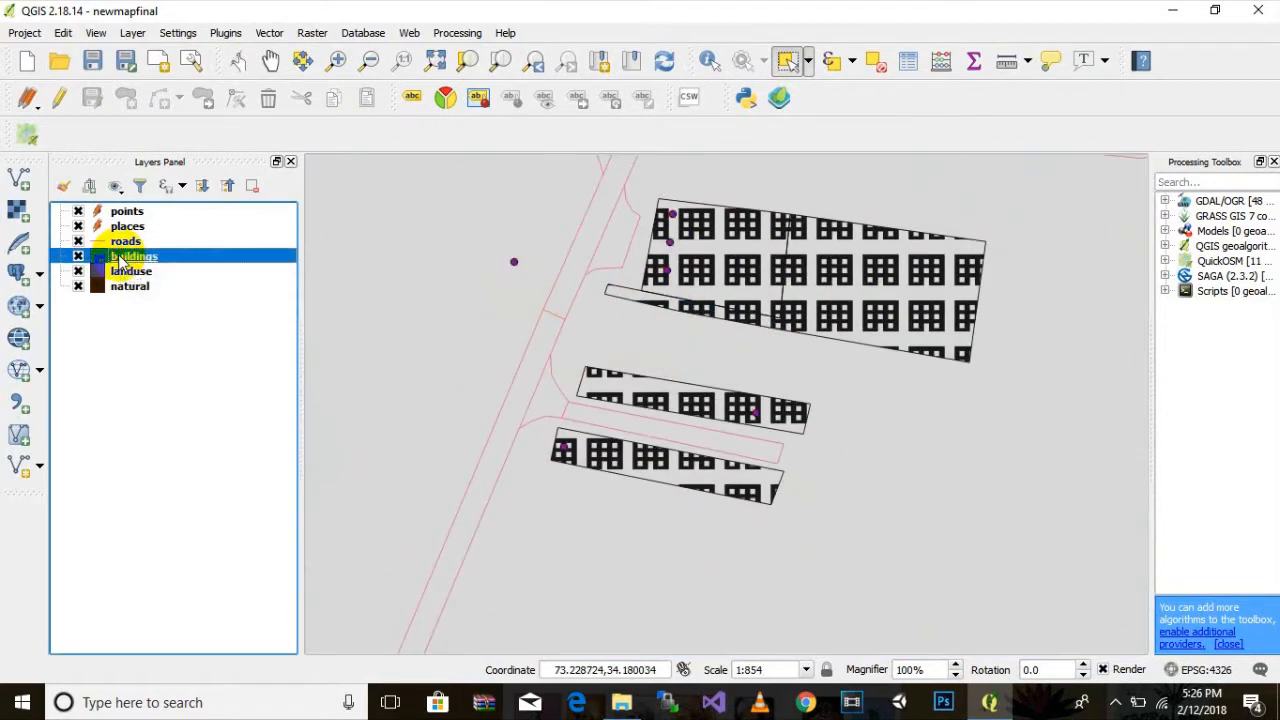
{"action": "double_click", "coordinate": [119, 258]}
{"action": "left_click_drag", "start_coordinate": [774, 82], "coordinate": [480, 80]}
{"action": "left_click_drag", "start_coordinate": [944, 400], "coordinate": [669, 201]}
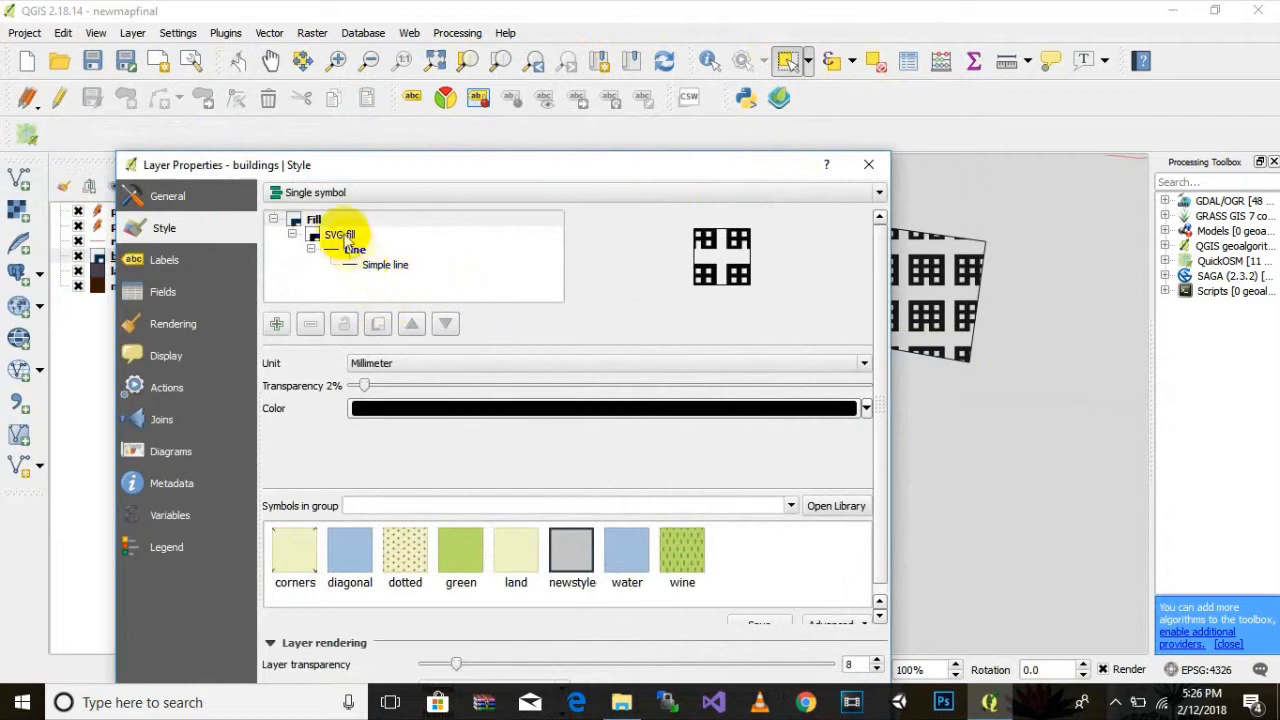
{"action": "left_click", "coordinate": [339, 235]}
{"action": "left_click", "coordinate": [812, 366]}
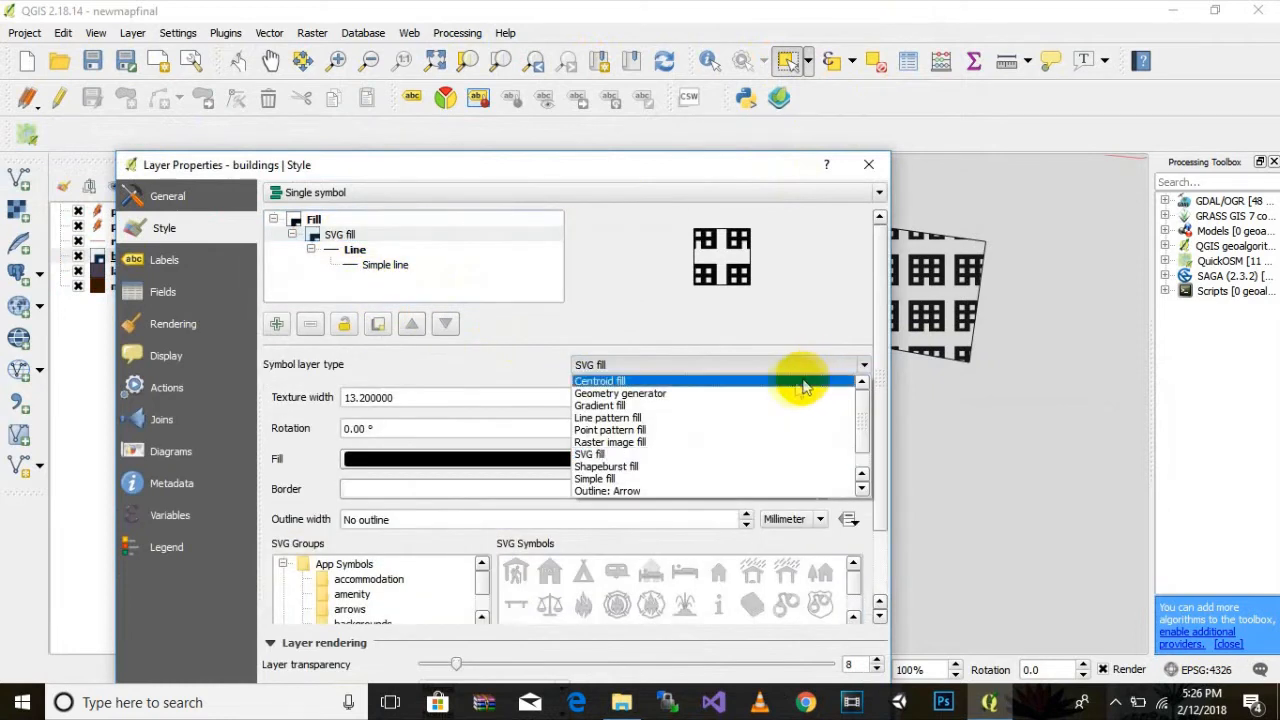
{"action": "left_click", "coordinate": [805, 377]}
{"action": "left_click_drag", "start_coordinate": [738, 170], "coordinate": [720, 106]}
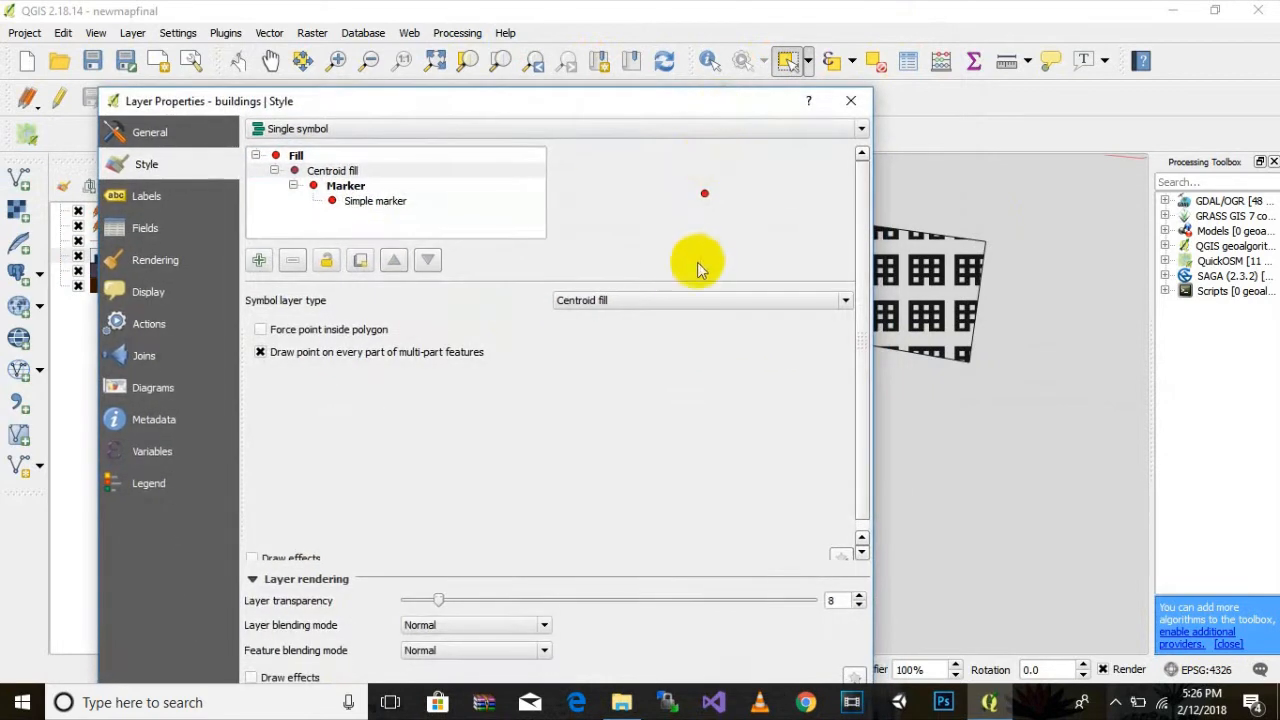
{"action": "left_click", "coordinate": [685, 302]}
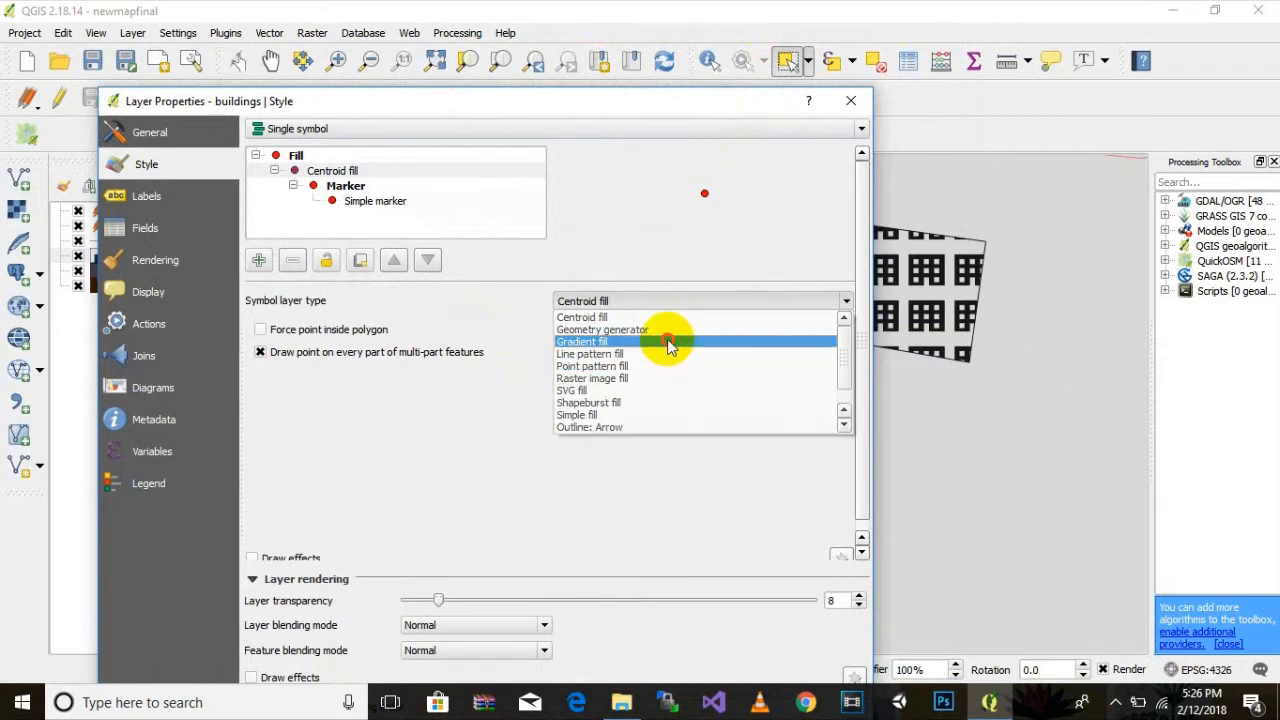
{"action": "left_click", "coordinate": [665, 341]}
Set the buildings' two-color gradient to run from dark navy blue to turquoise
{"action": "left_click", "coordinate": [802, 334]}
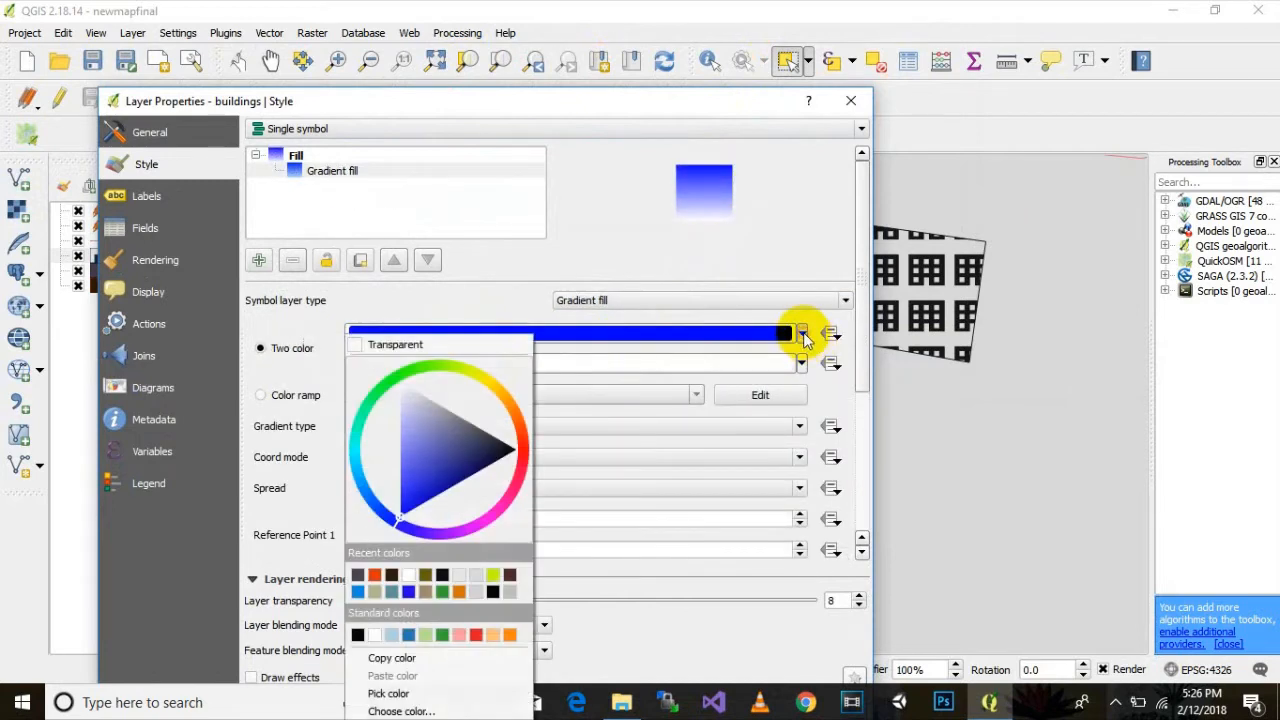
{"action": "mouse_move", "coordinate": [474, 470]}
{"action": "left_mouse_down"}
{"action": "mouse_move", "coordinate": [430, 440]}
{"action": "mouse_move", "coordinate": [420, 487]}
{"action": "mouse_move", "coordinate": [442, 490]}
{"action": "mouse_move", "coordinate": [414, 428]}
{"action": "mouse_move", "coordinate": [473, 444]}
{"action": "mouse_move", "coordinate": [468, 456]}
{"action": "mouse_move", "coordinate": [521, 428]}
{"action": "mouse_move", "coordinate": [411, 535]}
{"action": "left_mouse_up"}
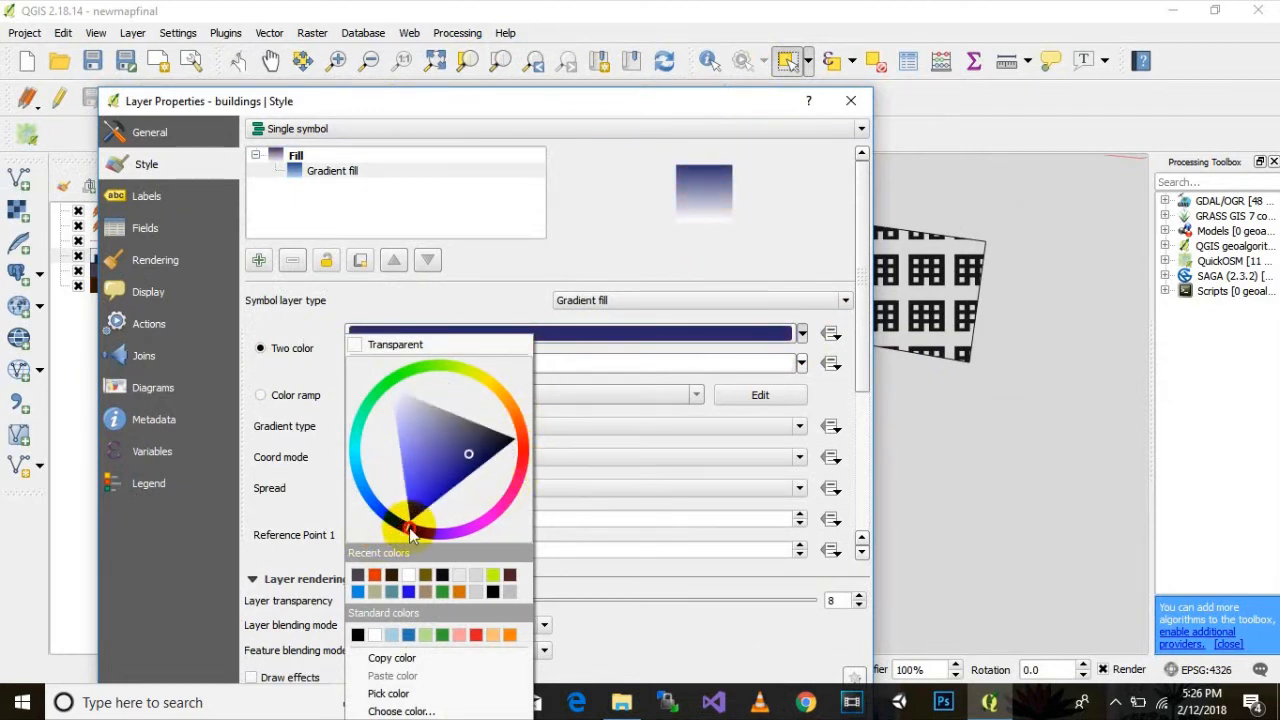
{"action": "left_click", "coordinate": [802, 364]}
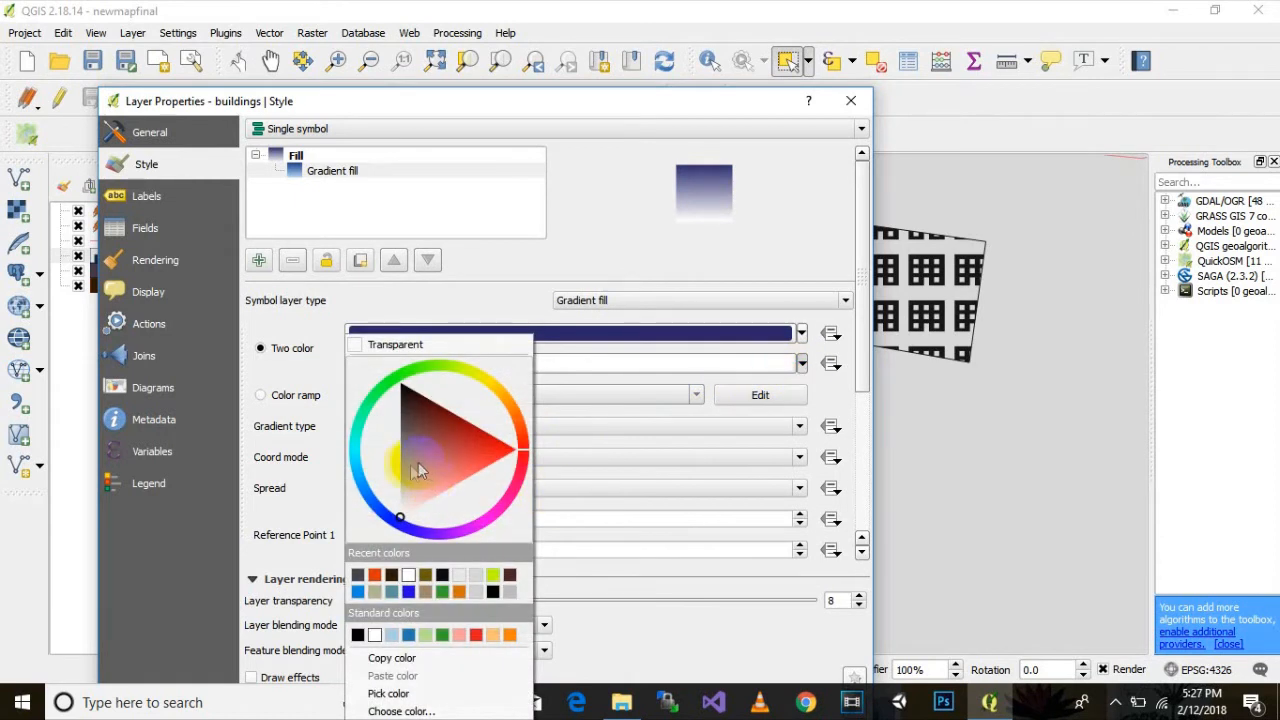
{"action": "left_click", "coordinate": [356, 448]}
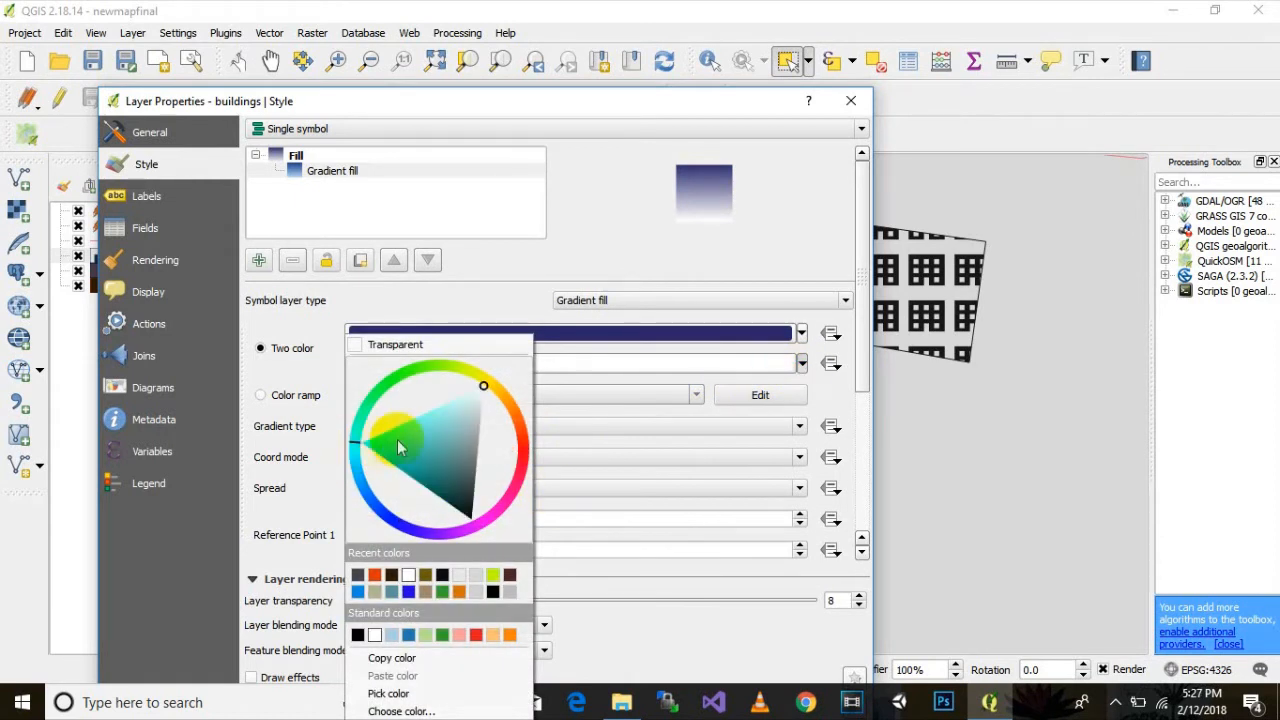
{"action": "left_click_drag", "start_coordinate": [383, 452], "coordinate": [415, 438]}
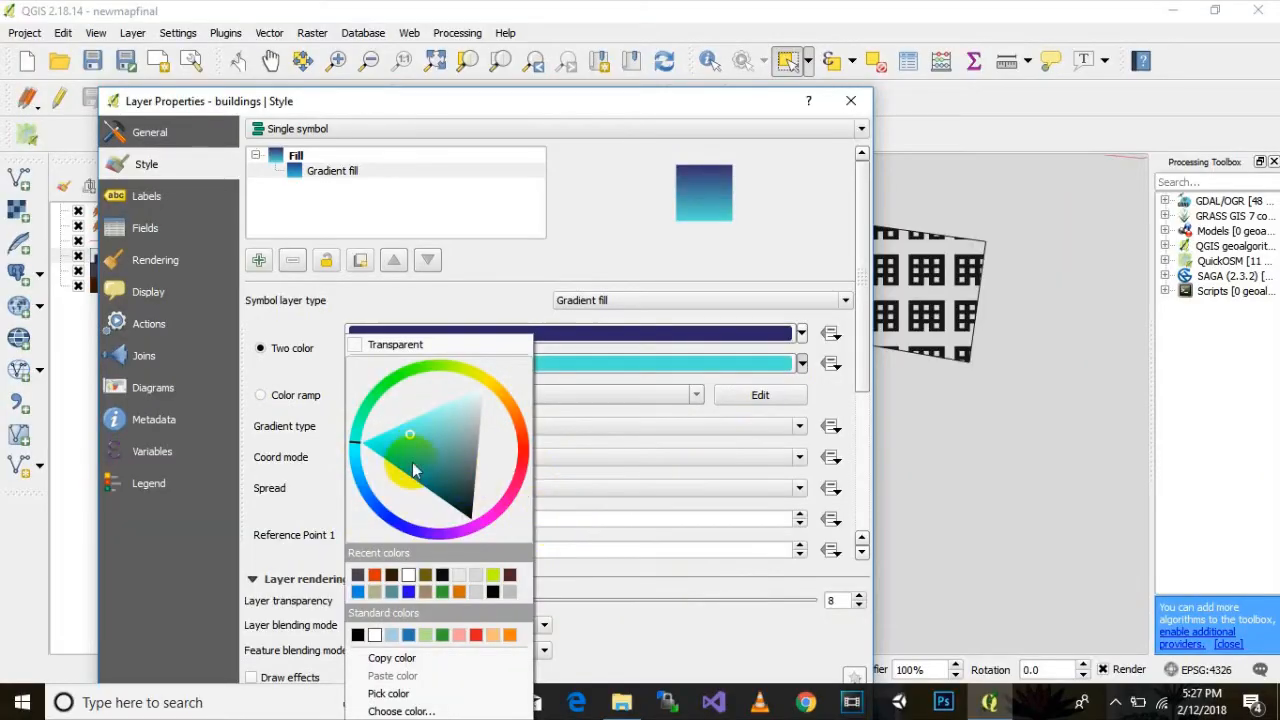
{"action": "left_click", "coordinate": [682, 295]}
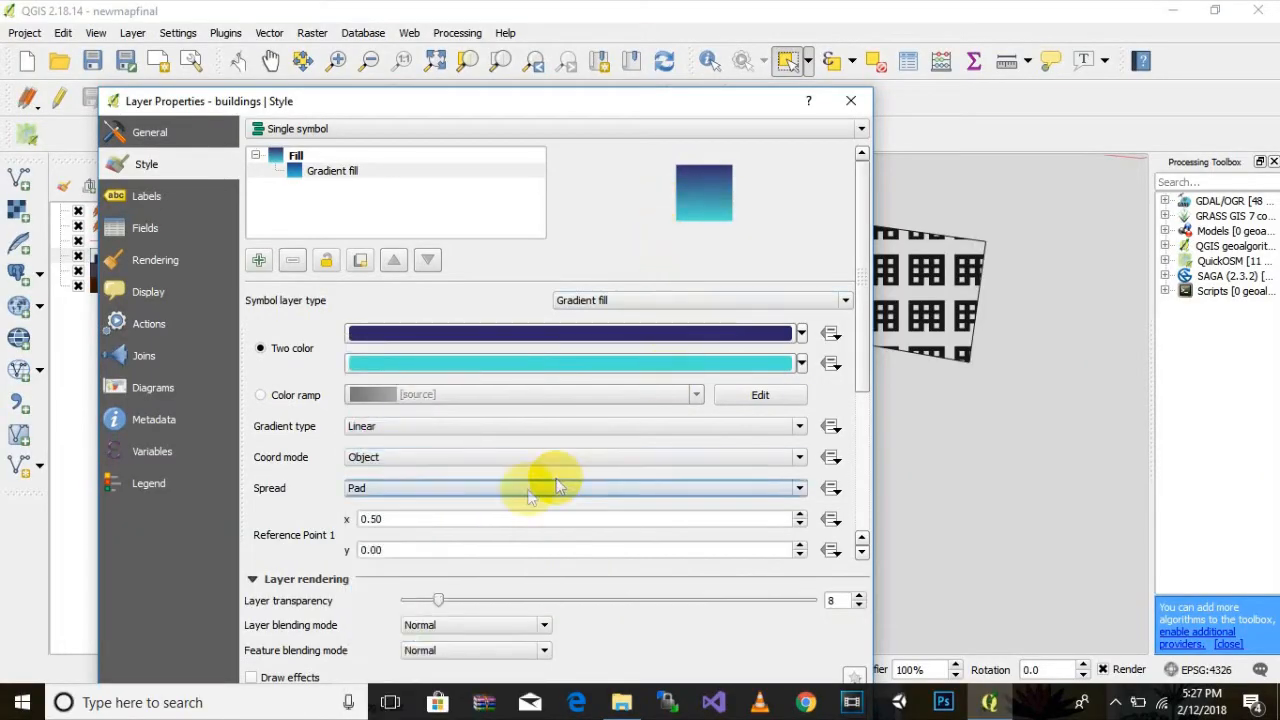
Apply the gradient fill to the buildings layer and close its properties
{"action": "left_click_drag", "start_coordinate": [663, 100], "coordinate": [644, 37]}
{"action": "left_click", "coordinate": [737, 682]}
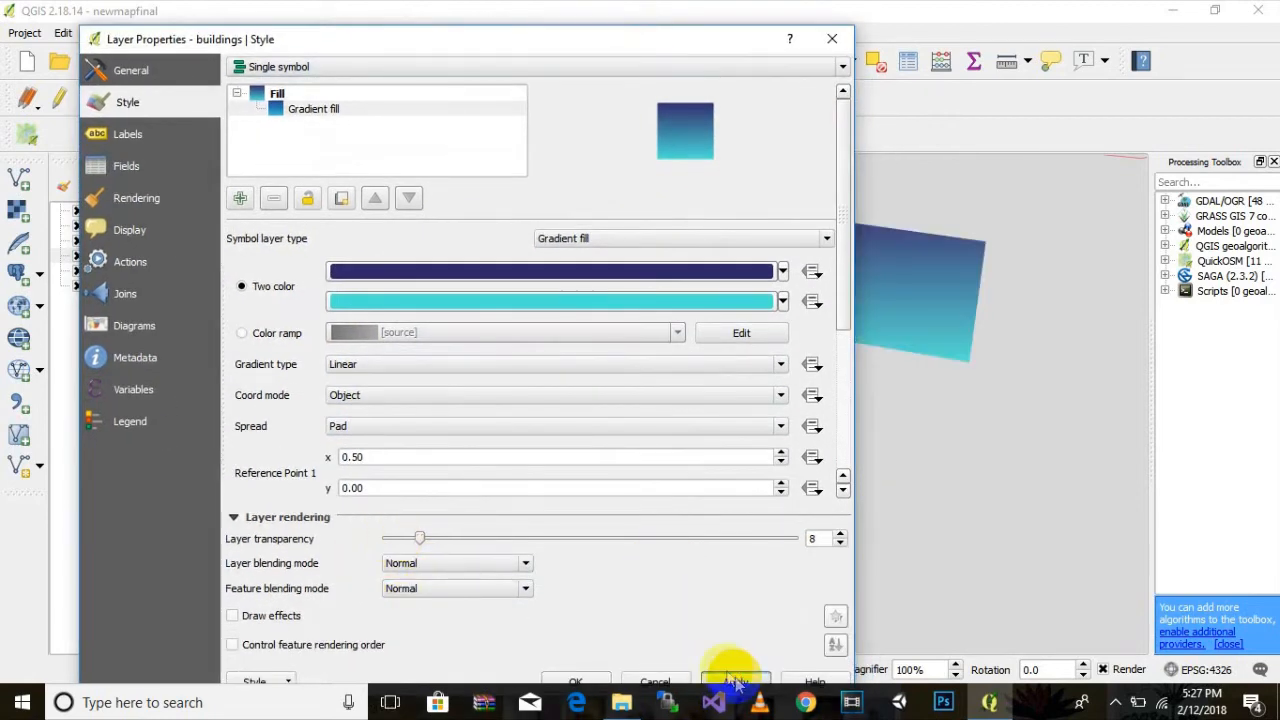
{"action": "left_click_drag", "start_coordinate": [697, 38], "coordinate": [744, 18]}
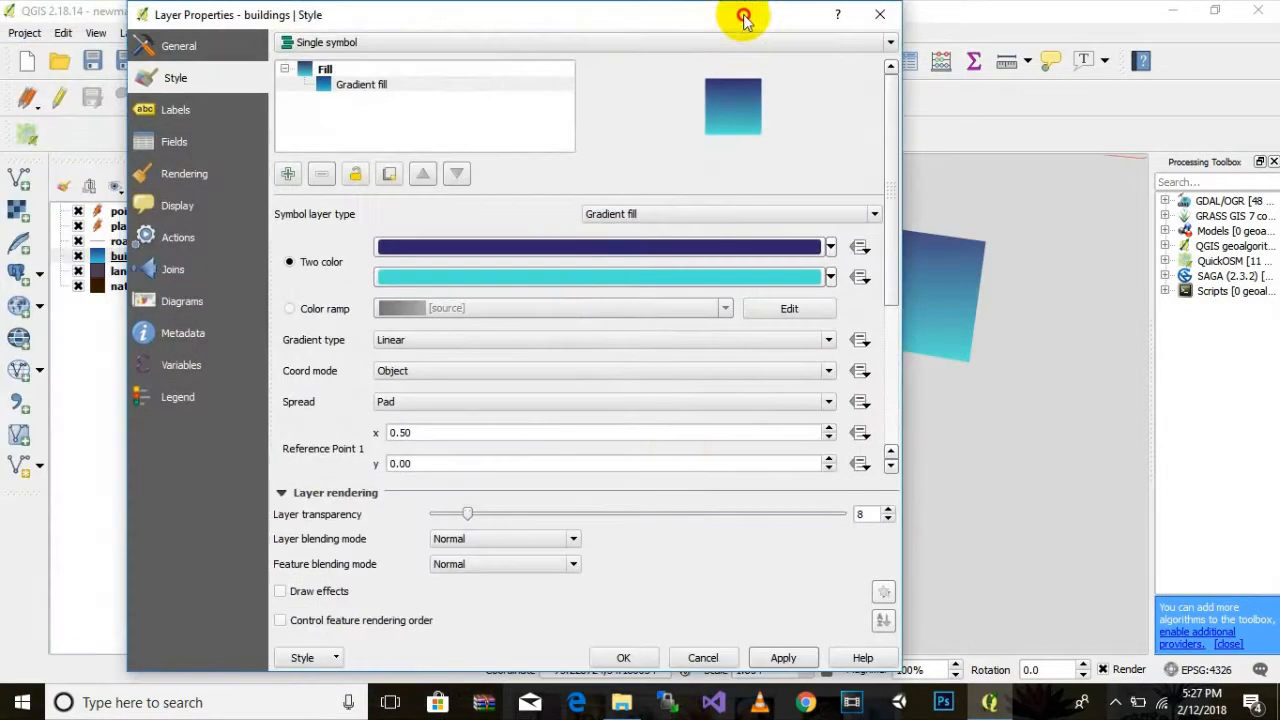
{"action": "left_click", "coordinate": [625, 657]}
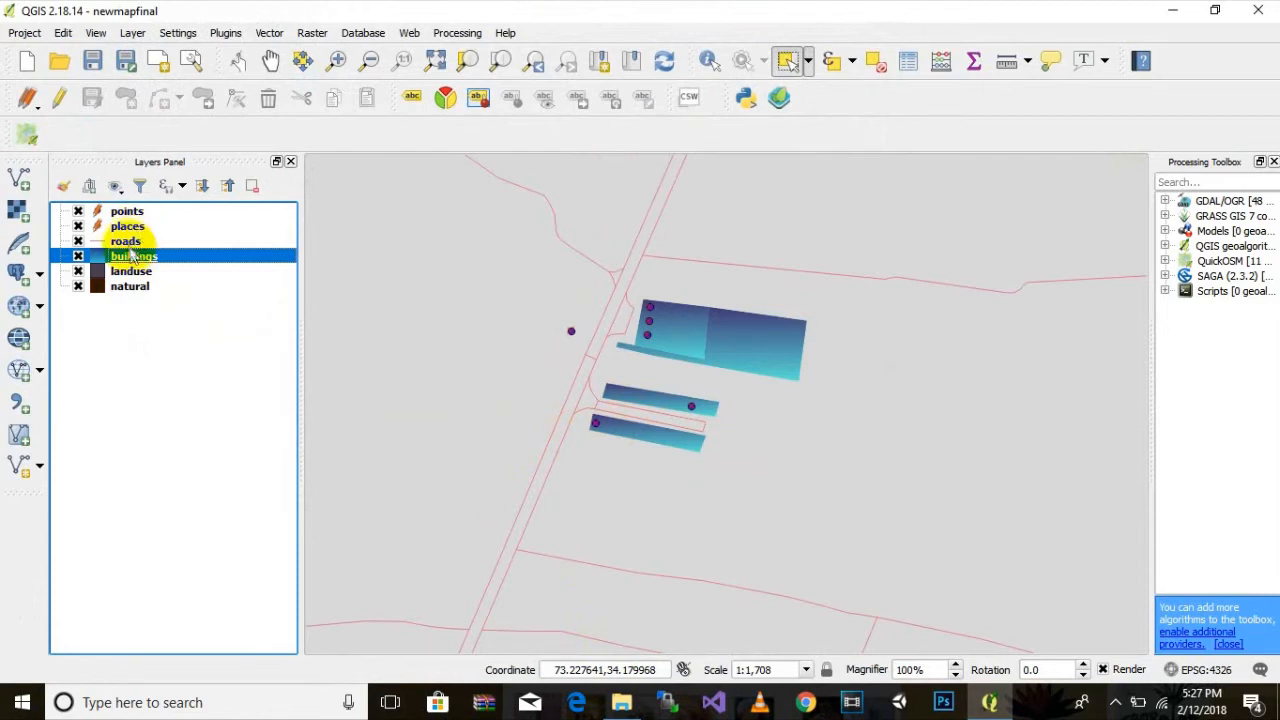
Open the roads layer's attribute table, sort it by name, examine the unnamed and named roads, and close it
{"action": "right_click", "coordinate": [128, 242]}
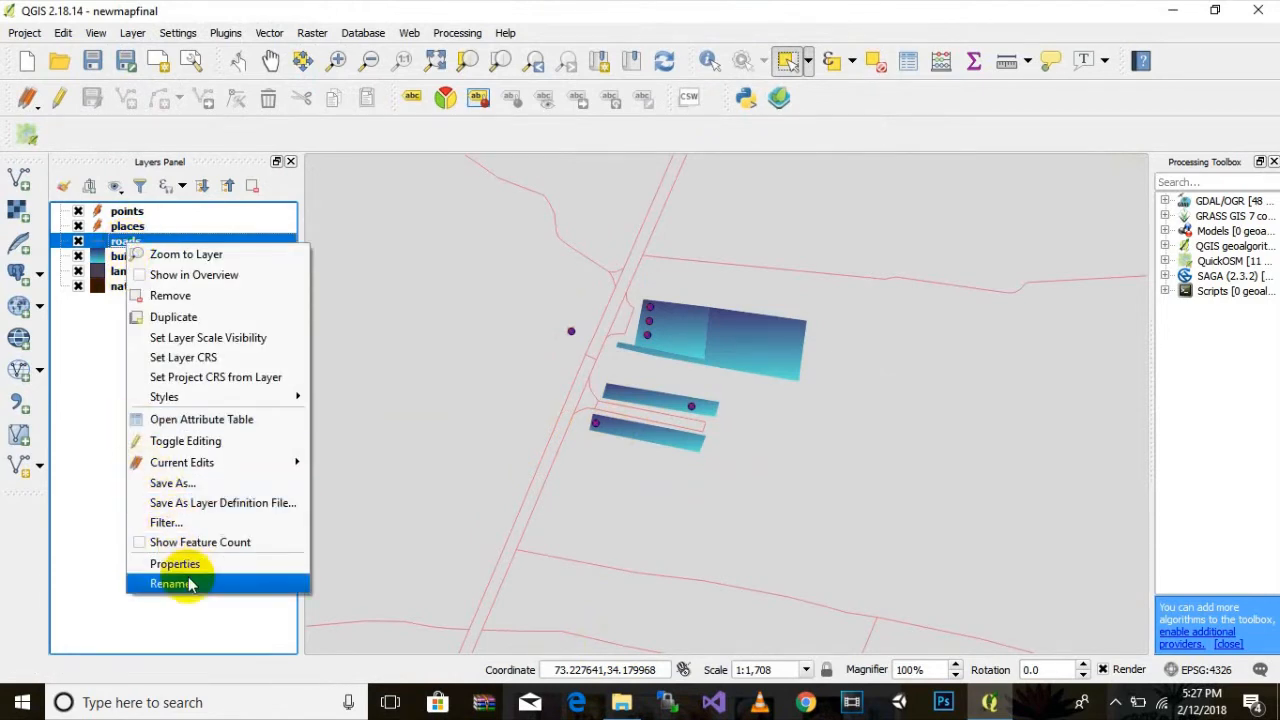
{"action": "left_click", "coordinate": [200, 420]}
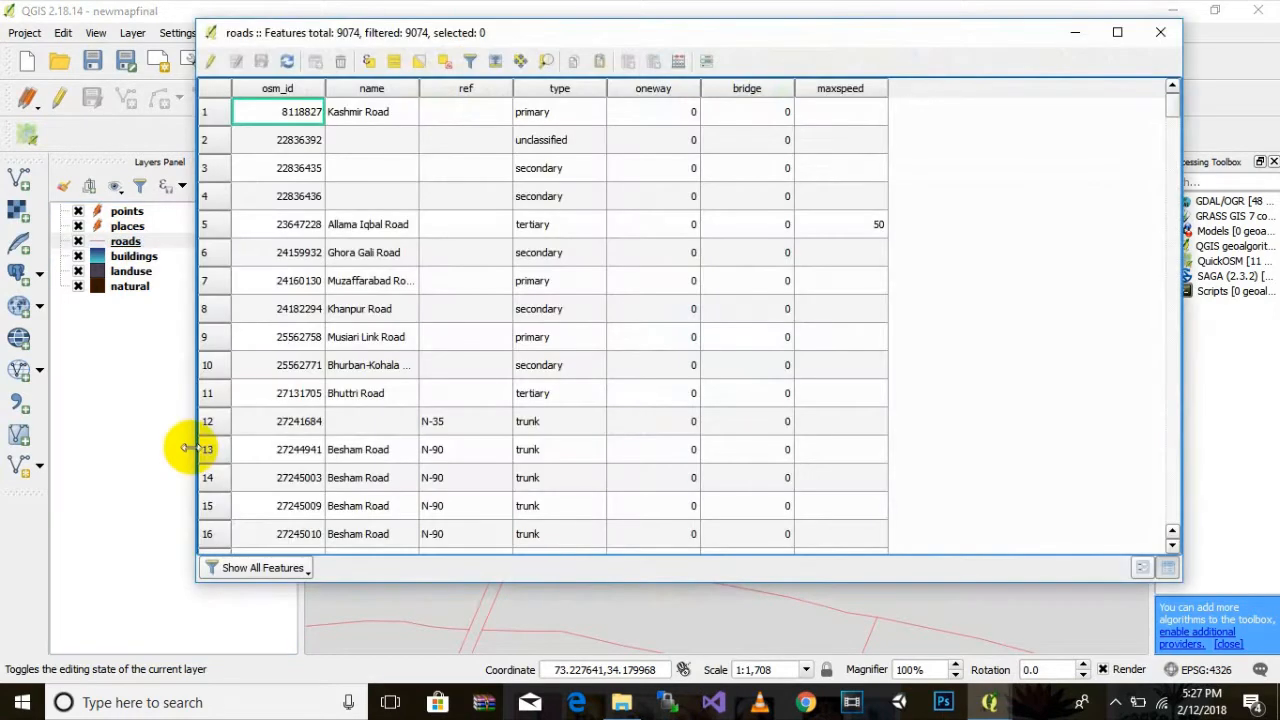
{"action": "left_click", "coordinate": [372, 90]}
{"action": "scroll", "coordinate": [314, 290], "scroll_direction": "down", "scroll_amount": 20}
{"action": "scroll", "coordinate": [356, 328], "scroll_direction": "down", "scroll_amount": 5}
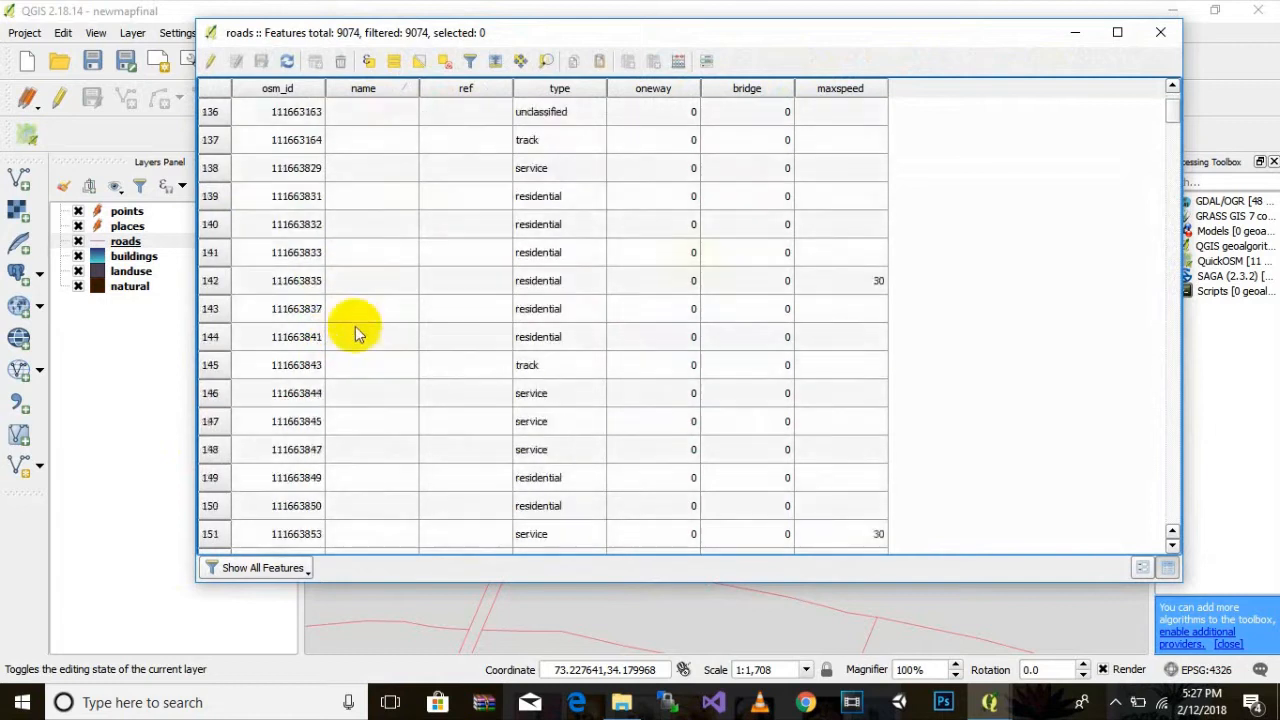
{"action": "left_click_drag", "start_coordinate": [1170, 108], "coordinate": [1162, 488]}
{"action": "scroll", "coordinate": [584, 406], "scroll_direction": "up", "scroll_amount": 1}
{"action": "scroll", "coordinate": [584, 406], "scroll_direction": "down", "scroll_amount": 3}
{"action": "scroll", "coordinate": [584, 406], "scroll_direction": "down", "scroll_amount": 20}
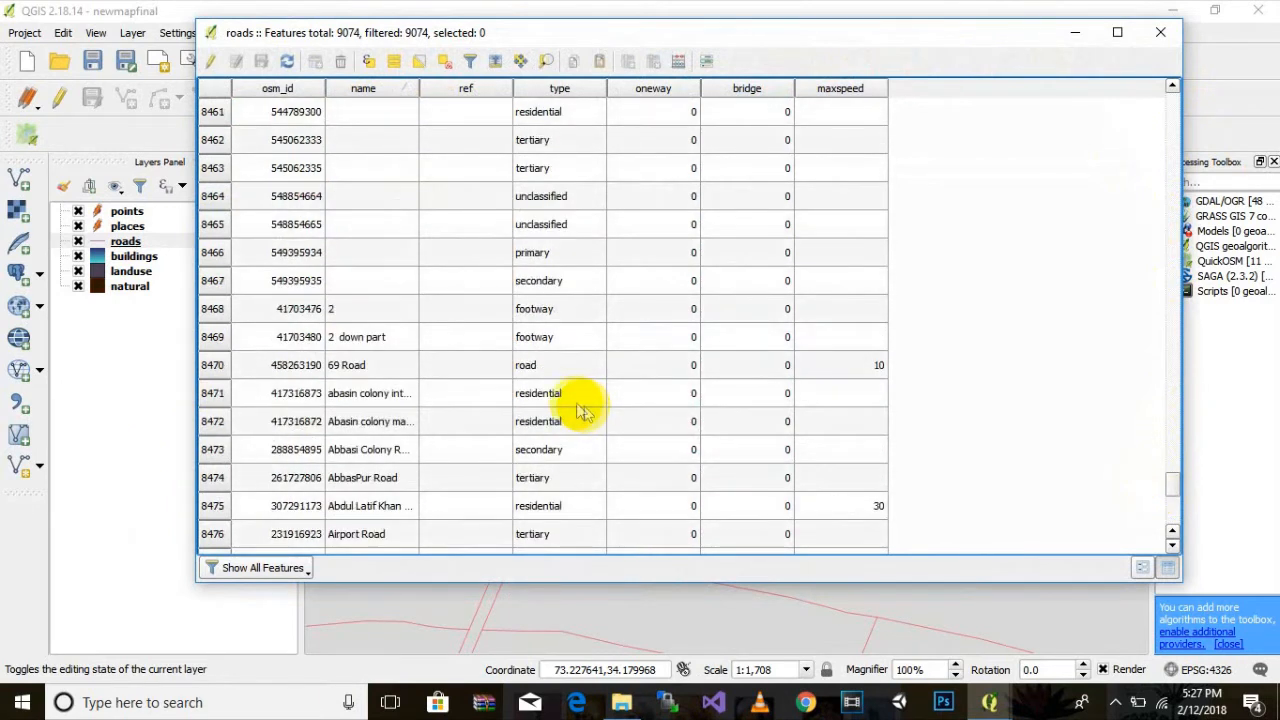
{"action": "left_click_drag", "start_coordinate": [1176, 492], "coordinate": [1167, 78]}
{"action": "left_click", "coordinate": [1160, 32]}
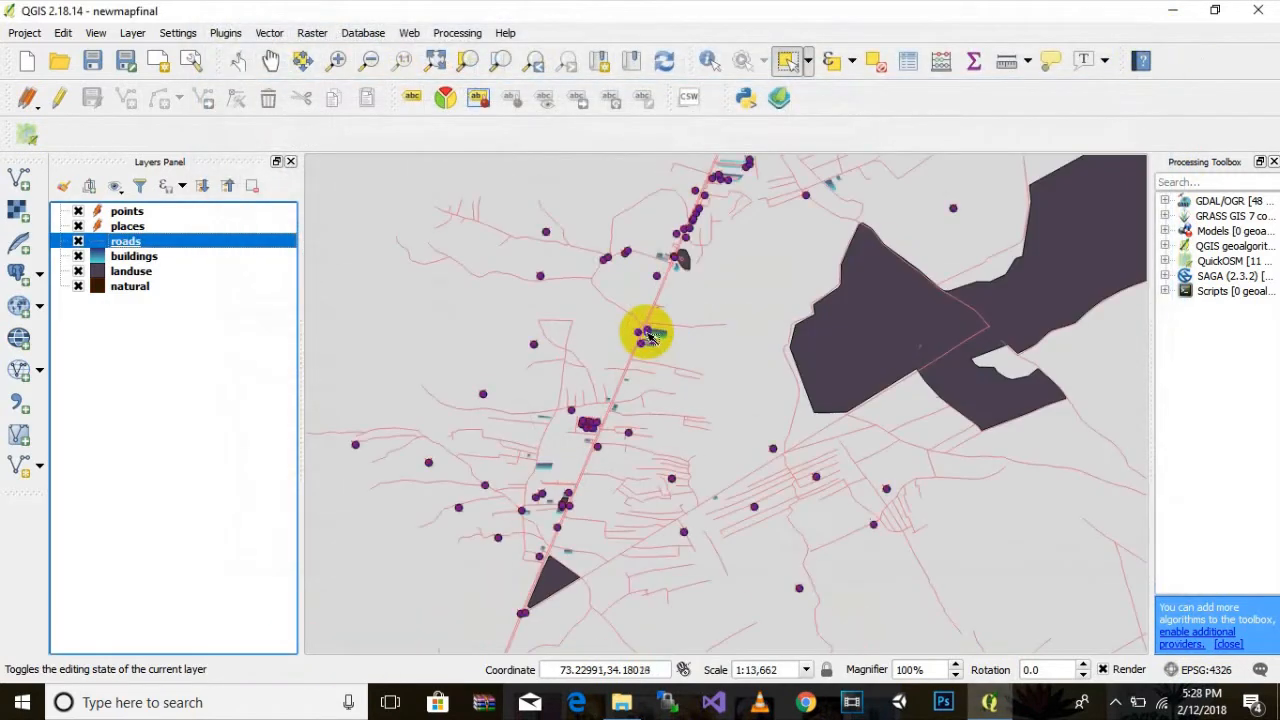
Open the style properties of the roads layer
{"action": "scroll", "coordinate": [634, 400], "scroll_direction": "down", "scroll_amount": 2}
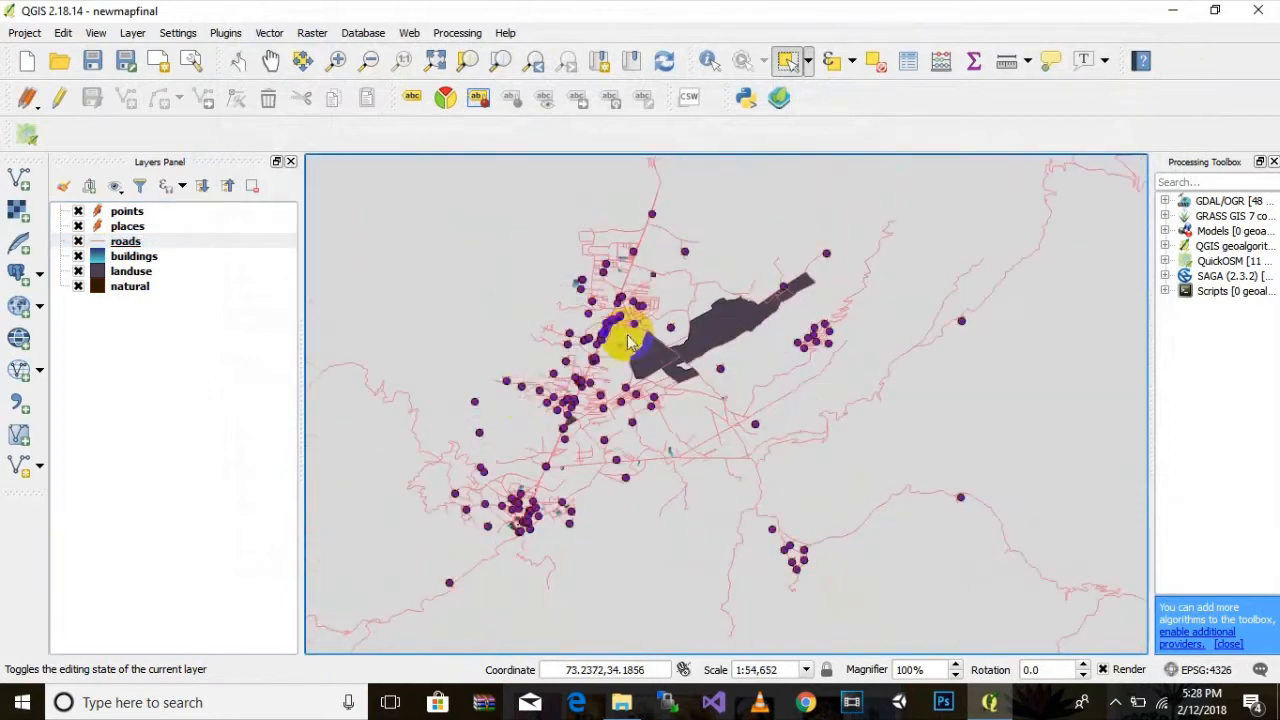
{"action": "left_click_drag", "start_coordinate": [522, 398], "coordinate": [543, 300]}
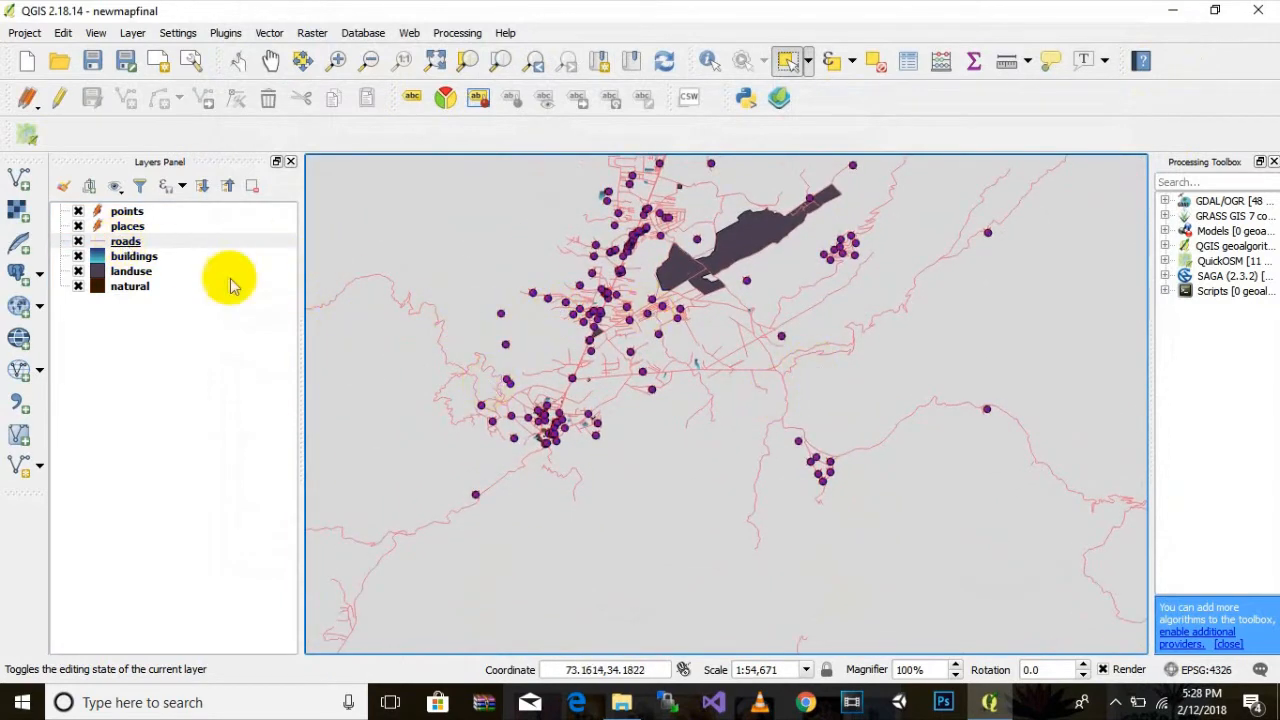
{"action": "left_click", "coordinate": [128, 245]}
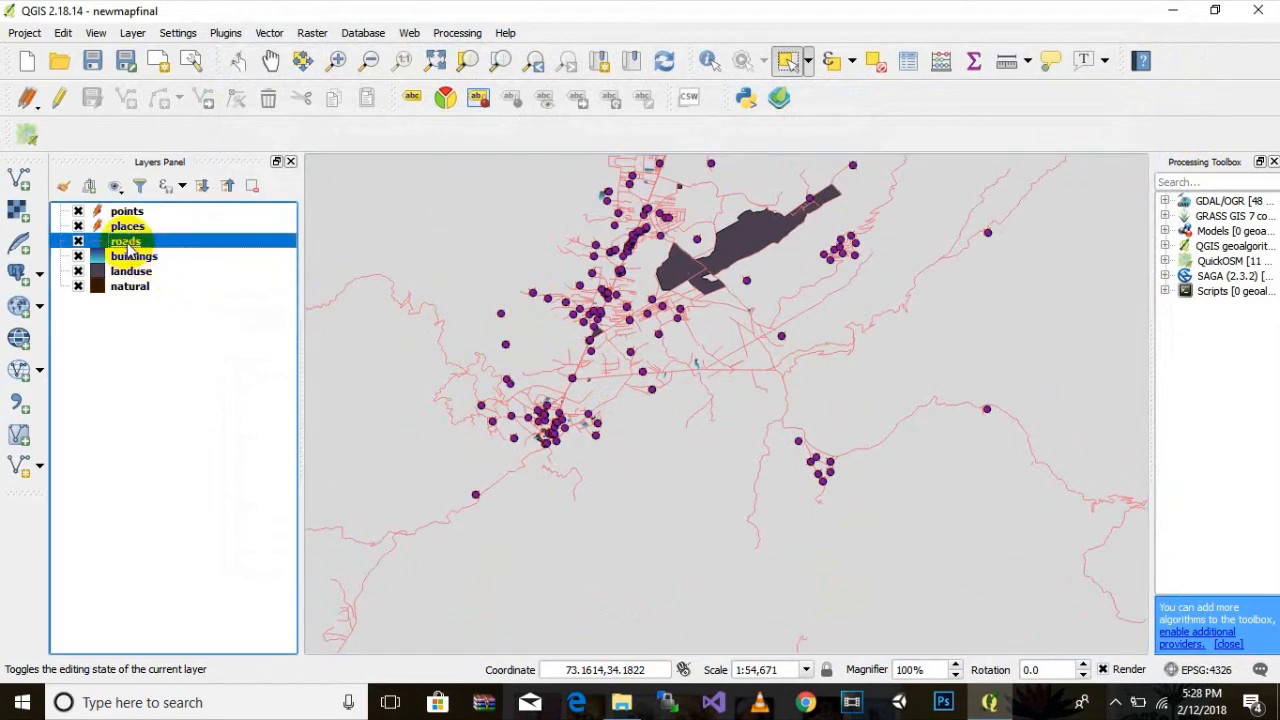
{"action": "double_click", "coordinate": [128, 245]}
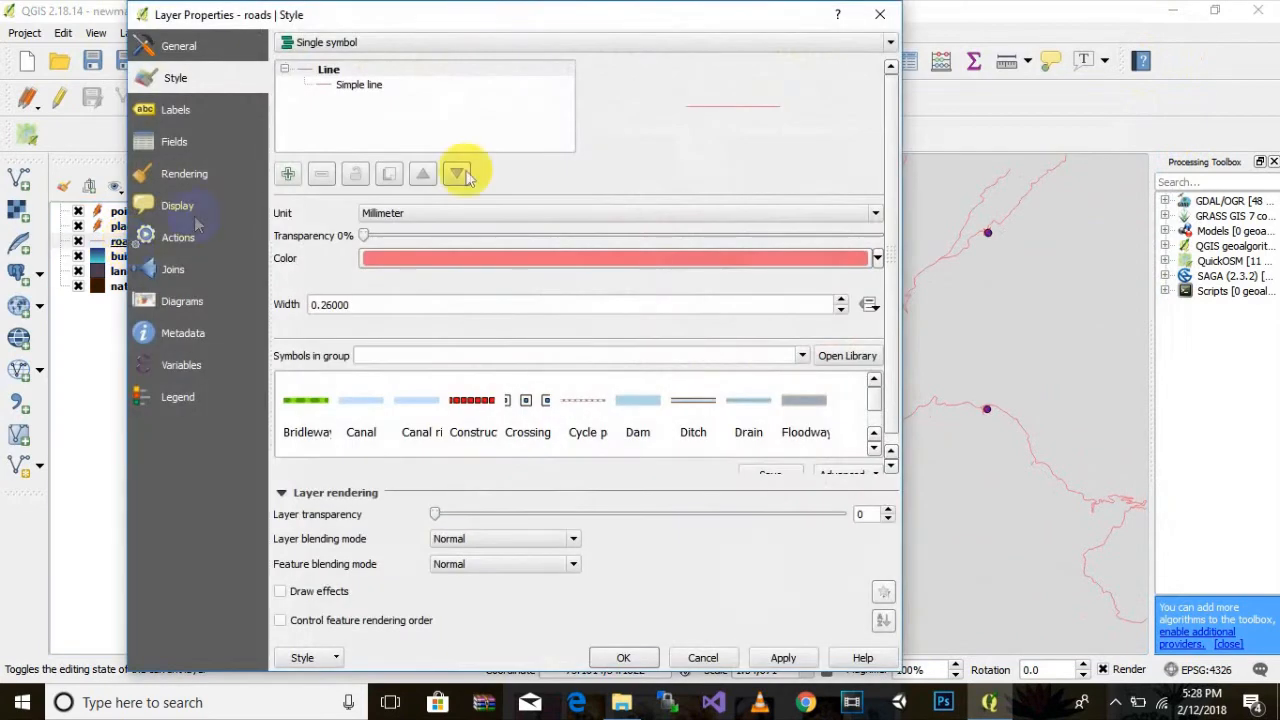
Look through the preset line symbols, choose Ditch for the roads layer, and apply it
{"action": "scroll", "coordinate": [885, 180], "scroll_direction": "down", "scroll_amount": 1}
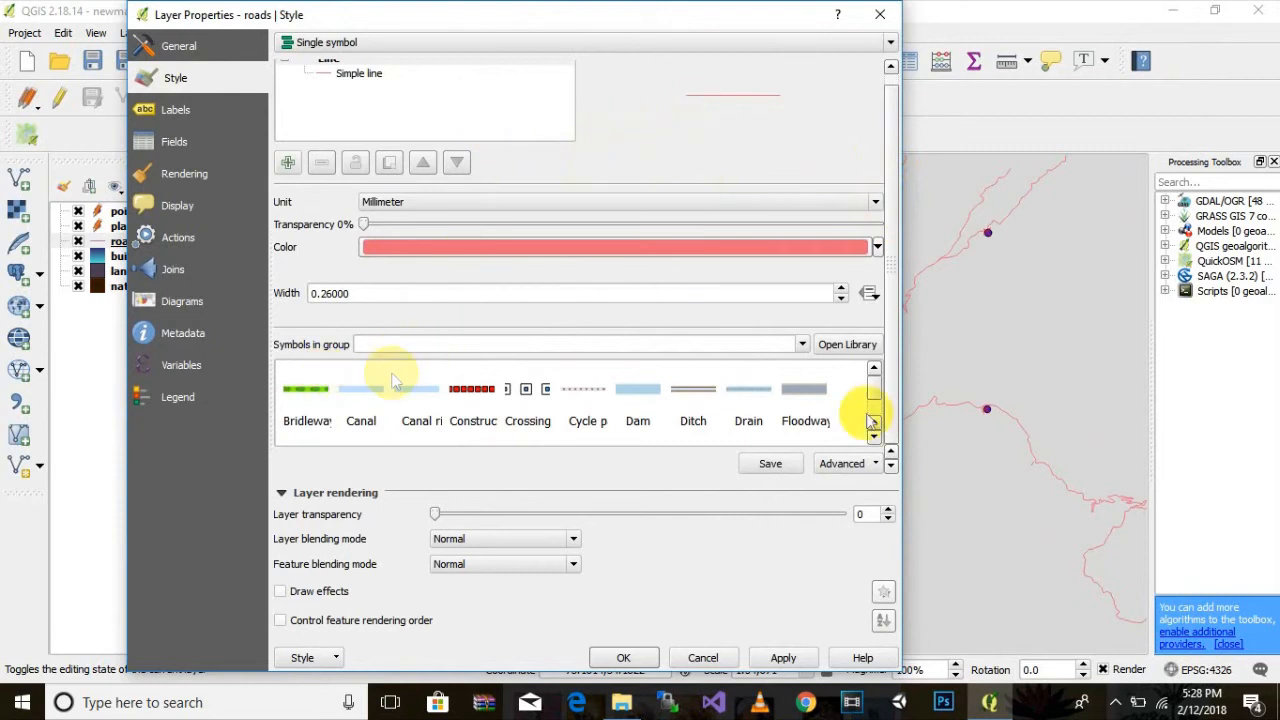
{"action": "left_click_drag", "start_coordinate": [873, 391], "coordinate": [874, 414]}
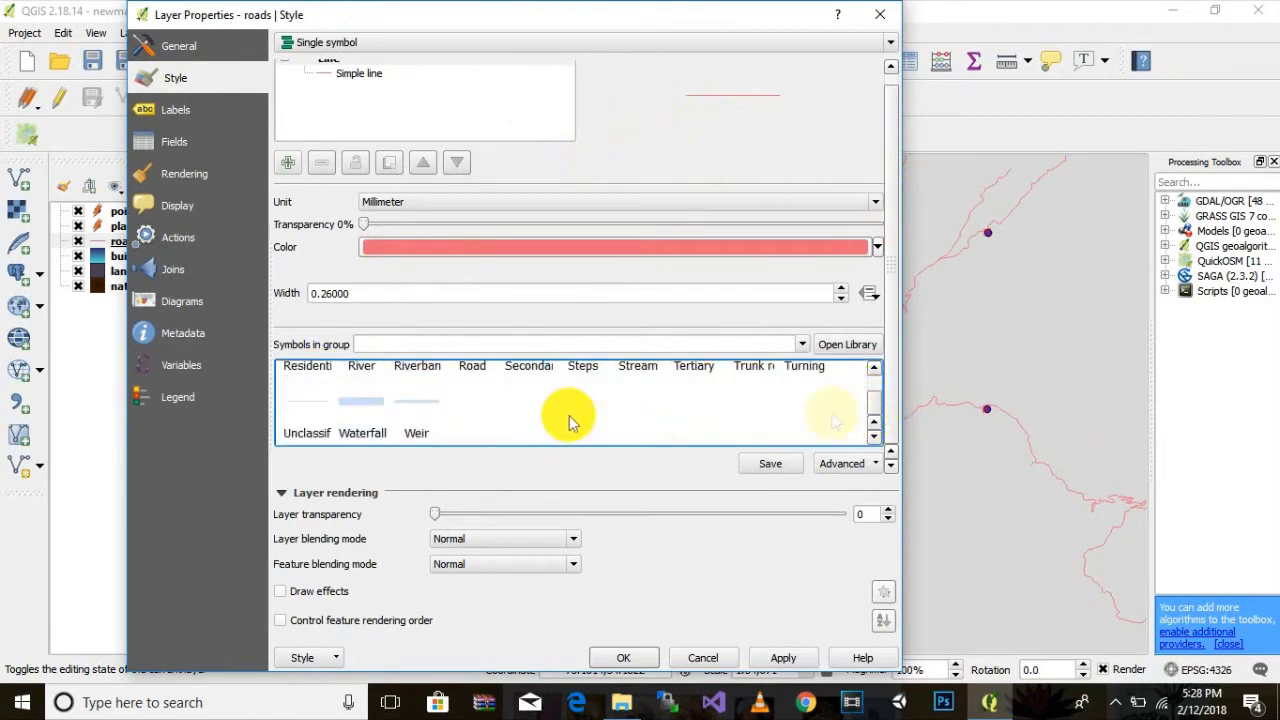
{"action": "left_click", "coordinate": [873, 368]}
{"action": "left_click", "coordinate": [873, 368]}
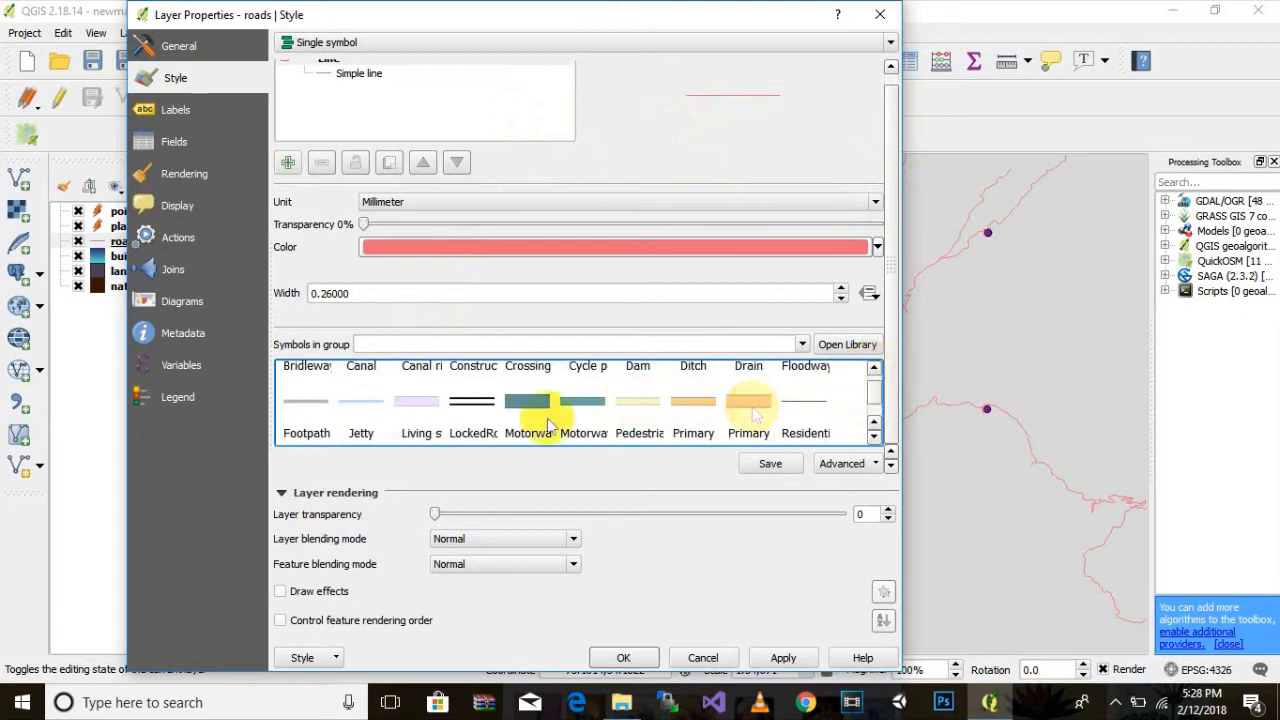
{"action": "left_click", "coordinate": [873, 368]}
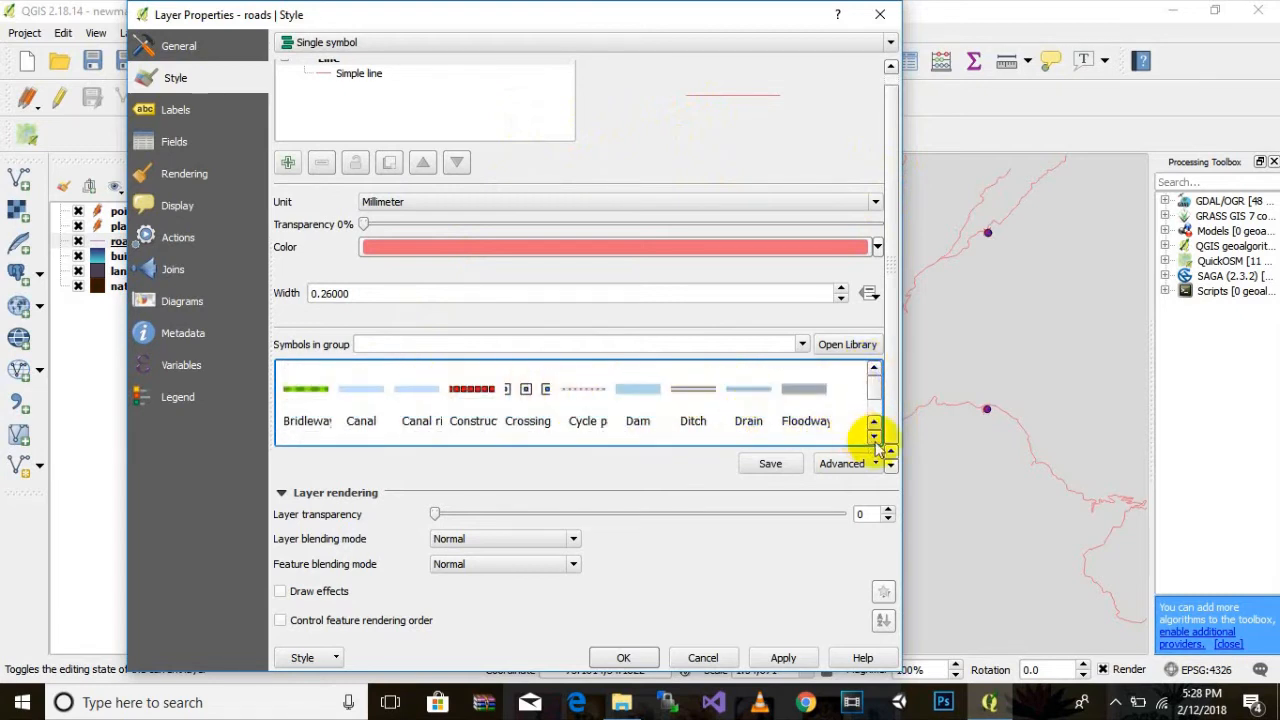
{"action": "left_click", "coordinate": [702, 392]}
{"action": "left_click_drag", "start_coordinate": [757, 15], "coordinate": [531, 17]}
{"action": "left_click", "coordinate": [559, 657]}
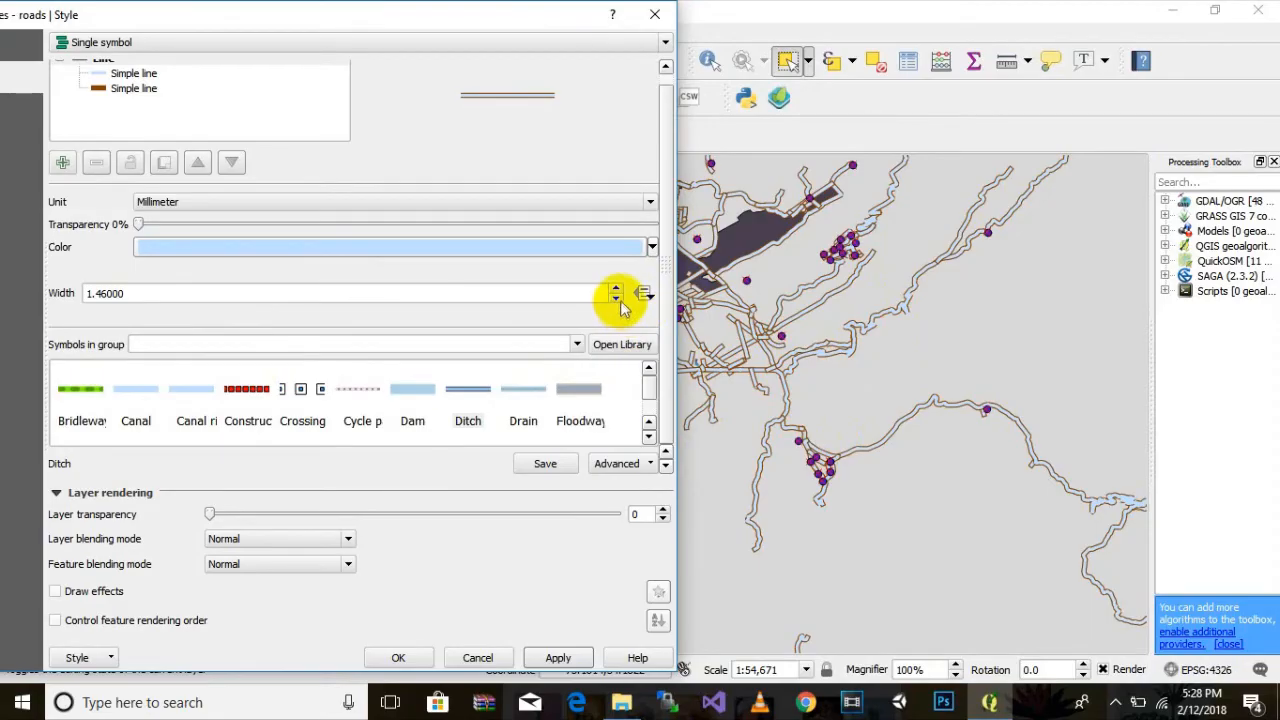
Reduce the roads' line width to 0.86 mm and apply it
{"action": "left_click", "coordinate": [617, 299]}
{"action": "left_click", "coordinate": [574, 658]}
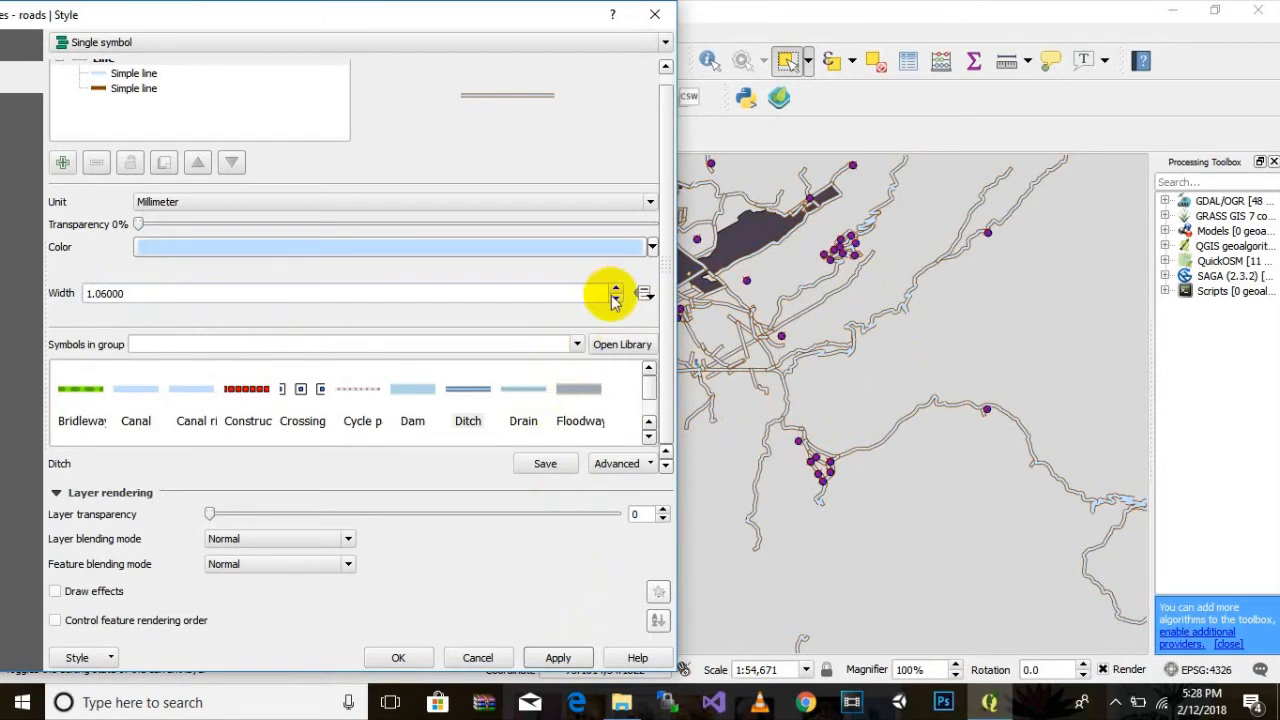
{"action": "left_click", "coordinate": [616, 299]}
{"action": "left_click", "coordinate": [577, 658]}
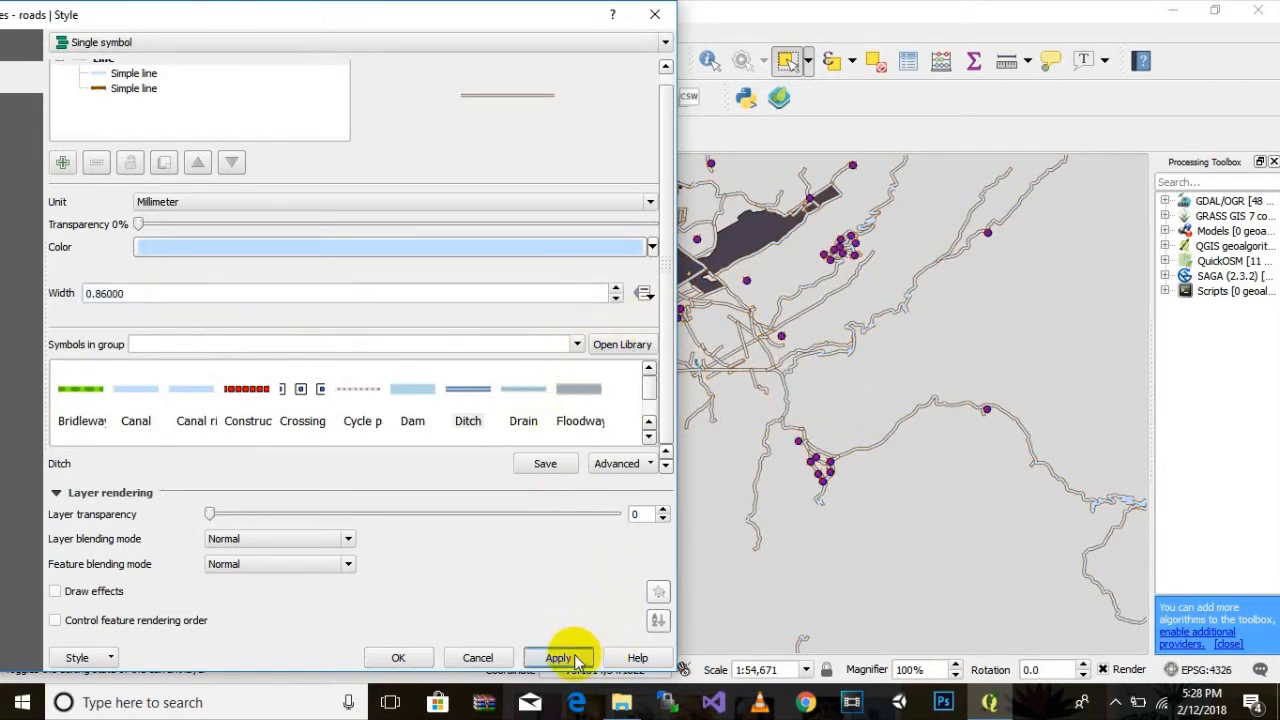
Change the roads' line color to light orange and apply it
{"action": "left_click_drag", "start_coordinate": [430, 10], "coordinate": [531, 46]}
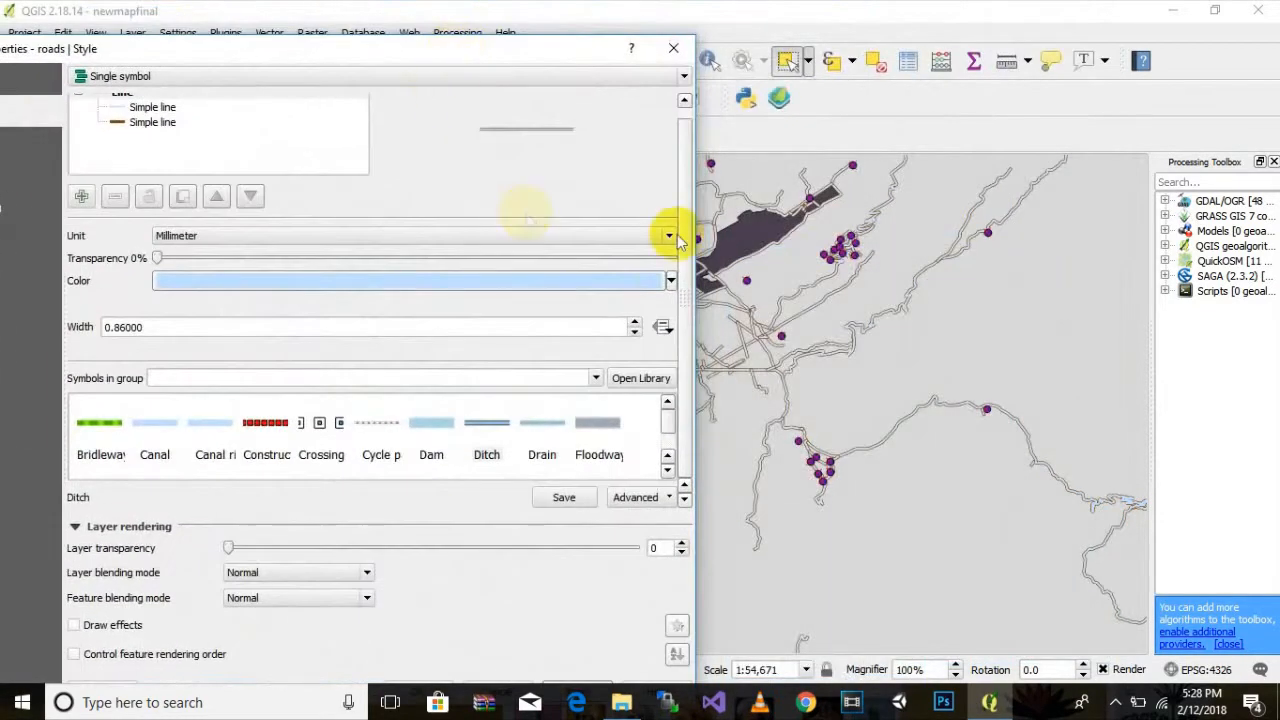
{"action": "left_click", "coordinate": [668, 282]}
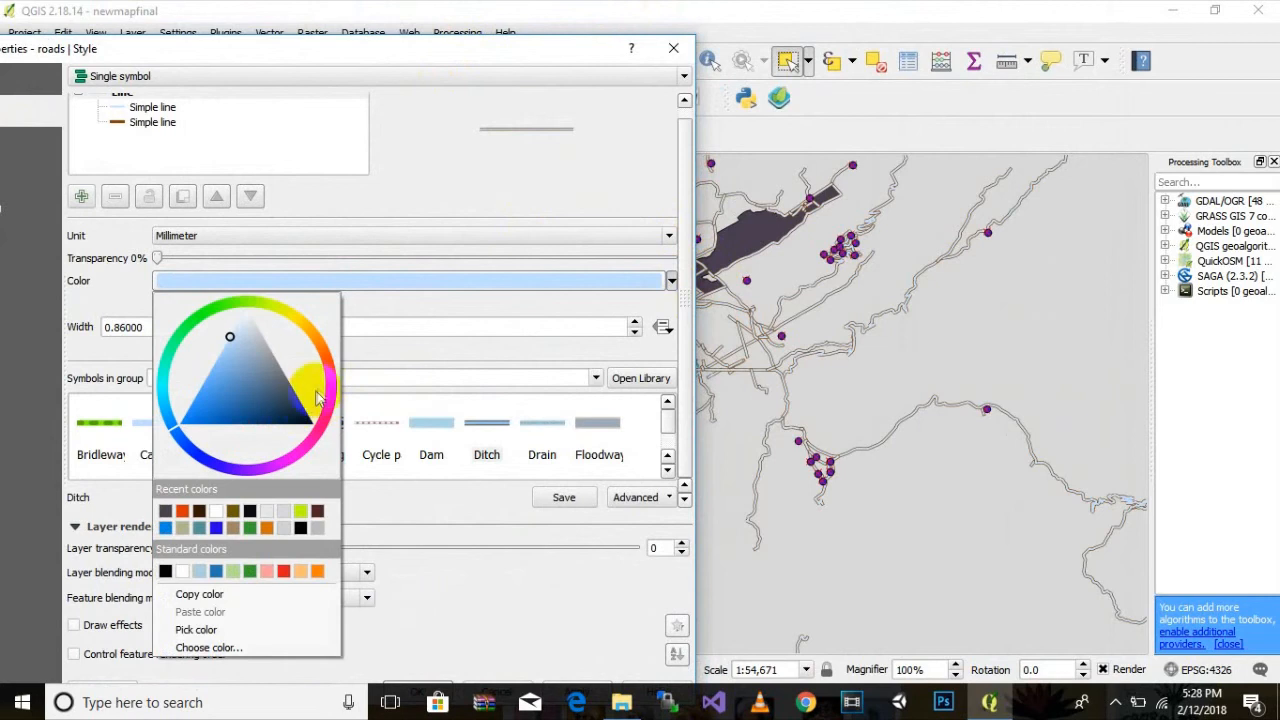
{"action": "mouse_move", "coordinate": [328, 366]}
{"action": "left_mouse_down"}
{"action": "mouse_move", "coordinate": [318, 342]}
{"action": "mouse_move", "coordinate": [329, 358]}
{"action": "left_mouse_up"}
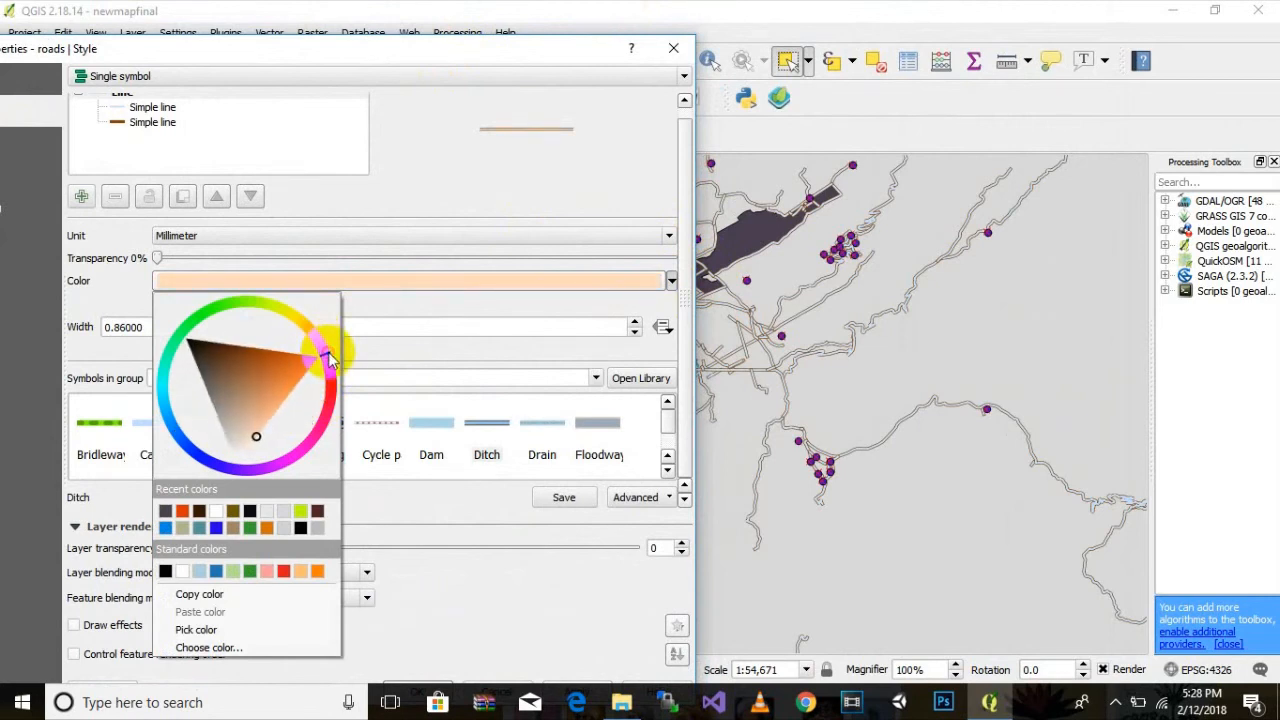
{"action": "mouse_move", "coordinate": [261, 397]}
{"action": "left_mouse_down"}
{"action": "mouse_move", "coordinate": [274, 411]}
{"action": "mouse_move", "coordinate": [263, 429]}
{"action": "mouse_move", "coordinate": [261, 397]}
{"action": "mouse_move", "coordinate": [258, 422]}
{"action": "left_mouse_up"}
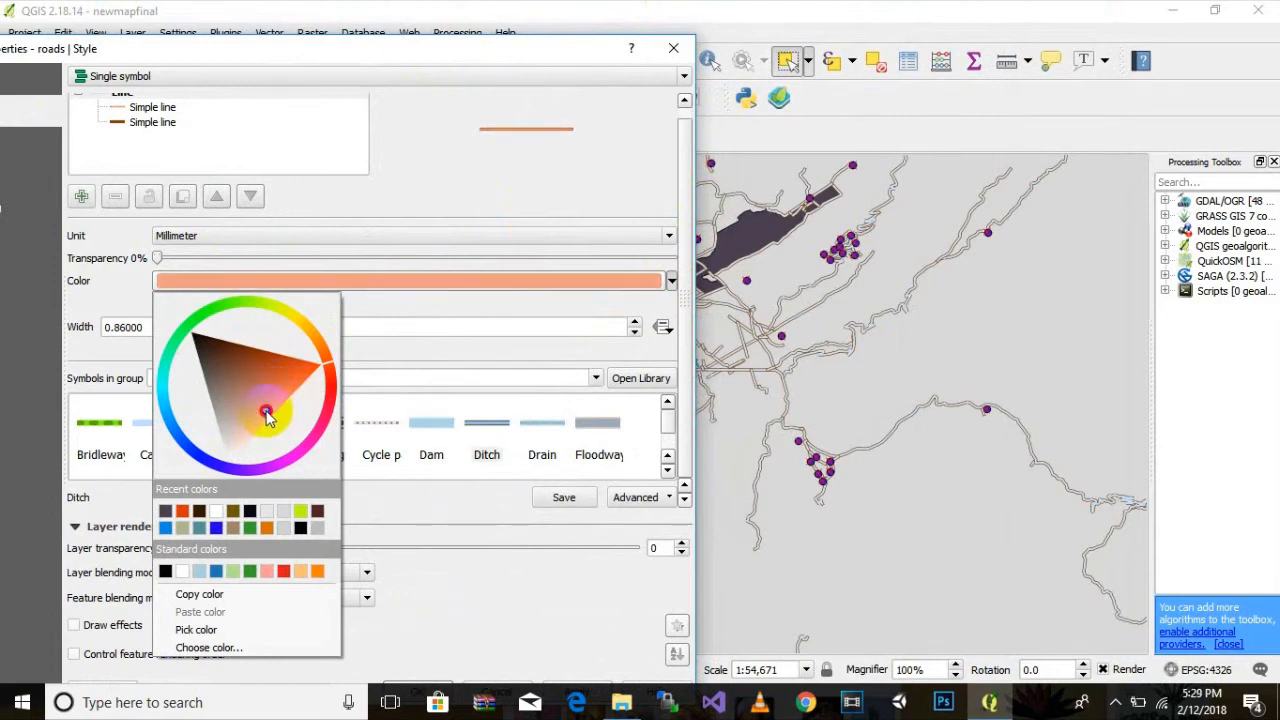
{"action": "left_click", "coordinate": [465, 50]}
{"action": "left_click_drag", "start_coordinate": [450, 38], "coordinate": [448, 4]}
{"action": "left_click", "coordinate": [544, 588]}
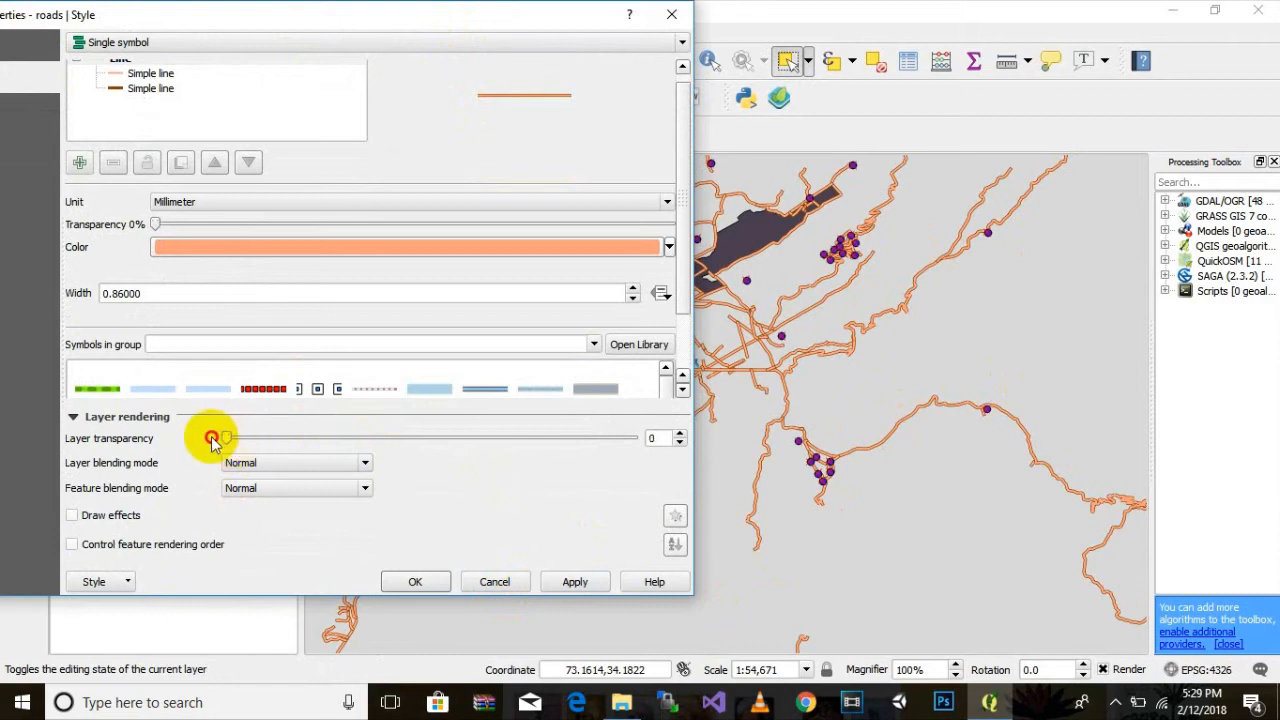
Tone the roads' line color down to a muted pinkish brown and apply it
{"action": "left_click_drag", "start_coordinate": [706, 285], "coordinate": [668, 300]}
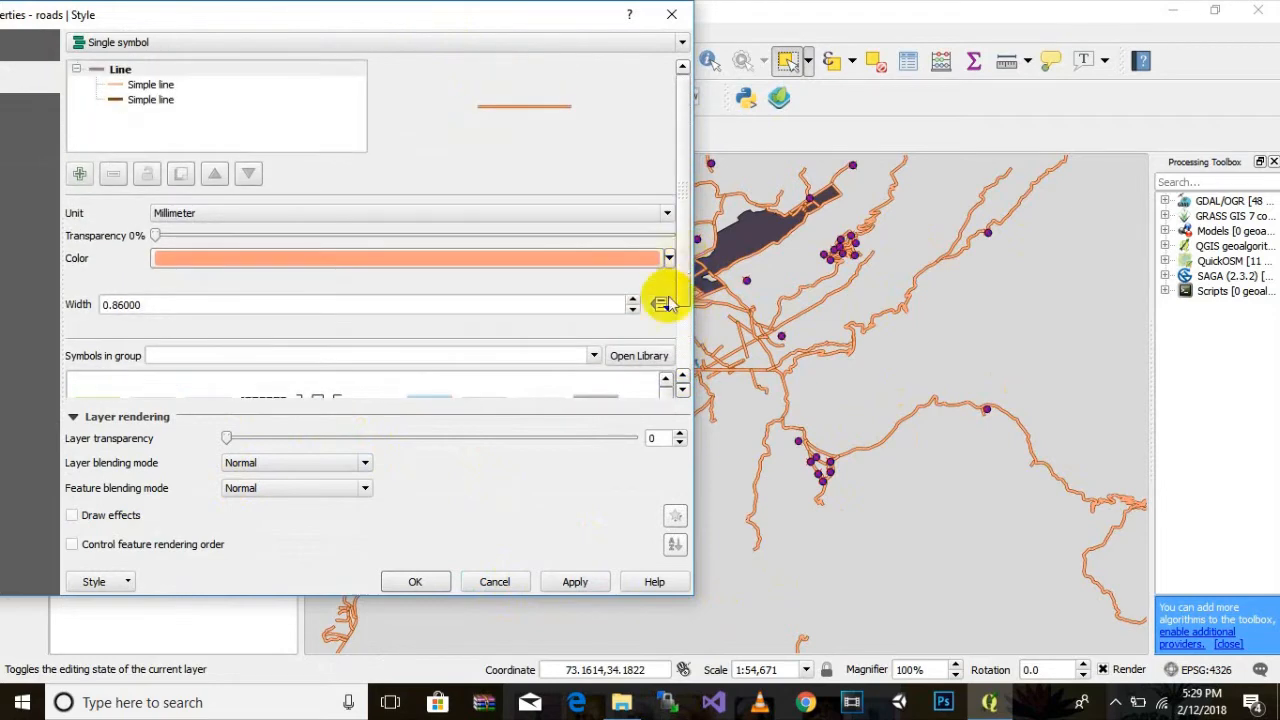
{"action": "left_click_drag", "start_coordinate": [500, 14], "coordinate": [503, 61]}
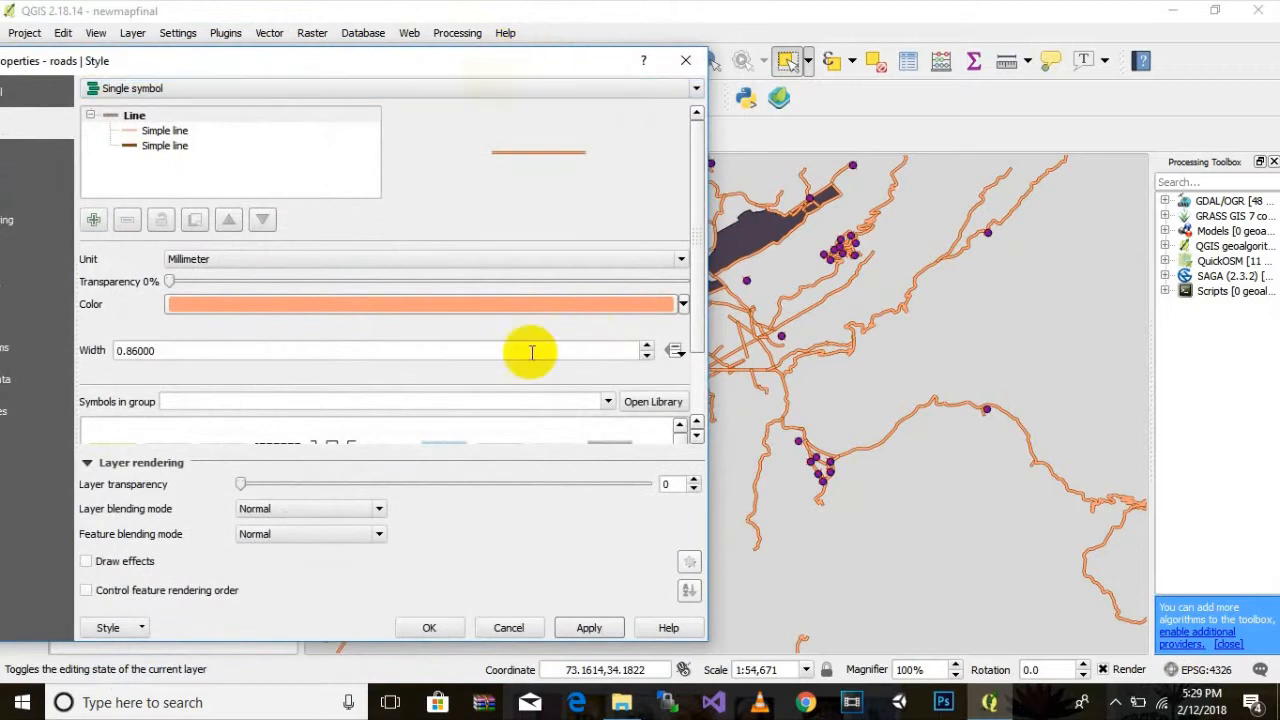
{"action": "left_click", "coordinate": [683, 305]}
{"action": "mouse_move", "coordinate": [235, 455]}
{"action": "left_mouse_down"}
{"action": "mouse_move", "coordinate": [271, 418]}
{"action": "mouse_move", "coordinate": [246, 447]}
{"action": "left_mouse_up"}
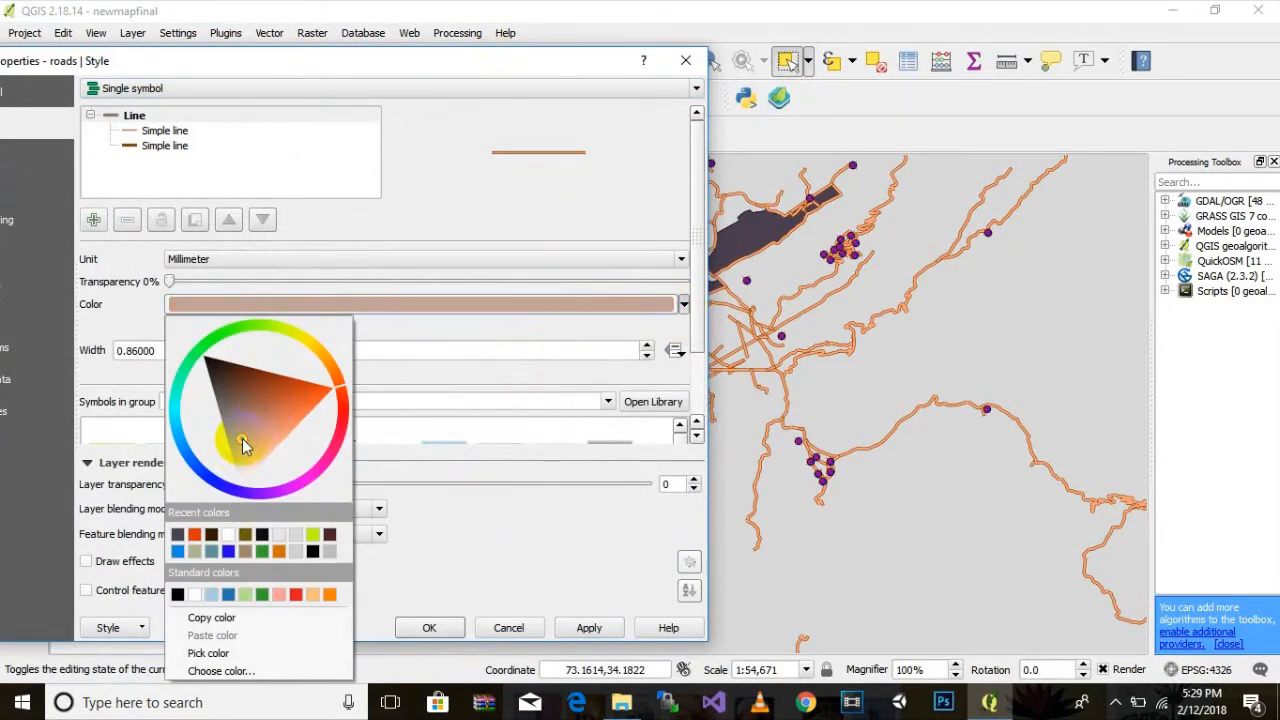
{"action": "left_click", "coordinate": [565, 630]}
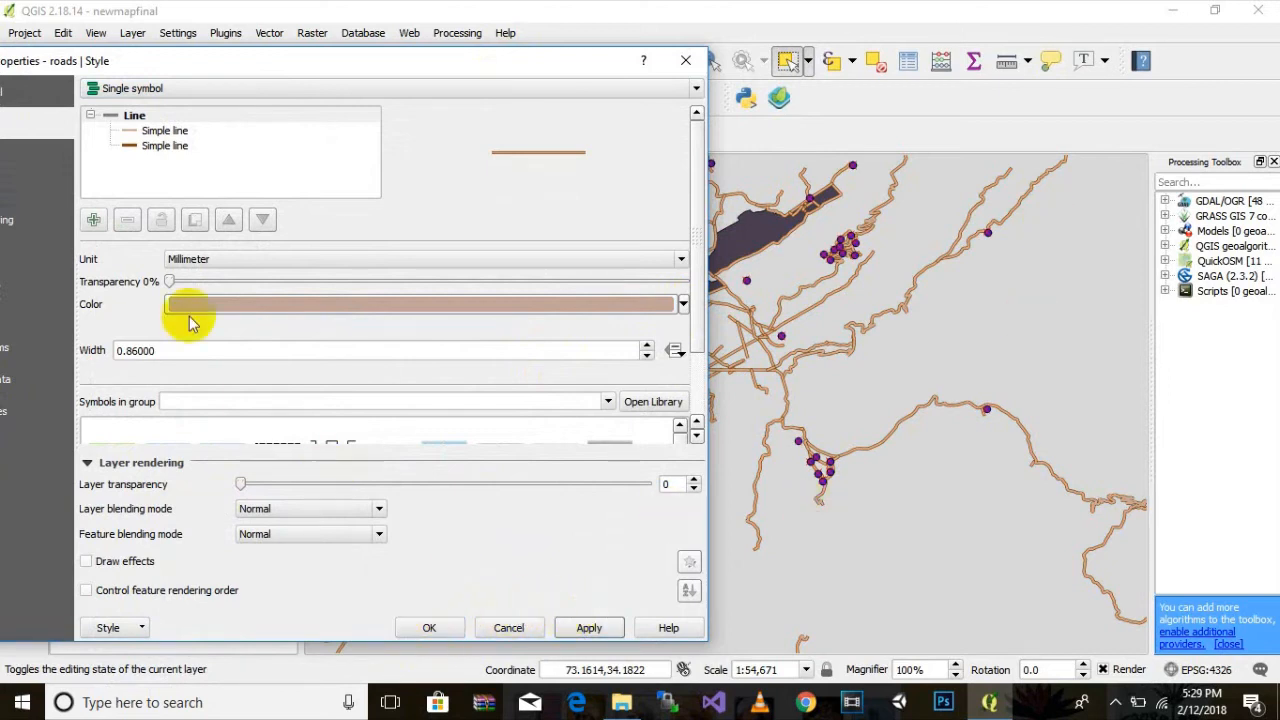
{"action": "left_click_drag", "start_coordinate": [435, 60], "coordinate": [614, 130]}
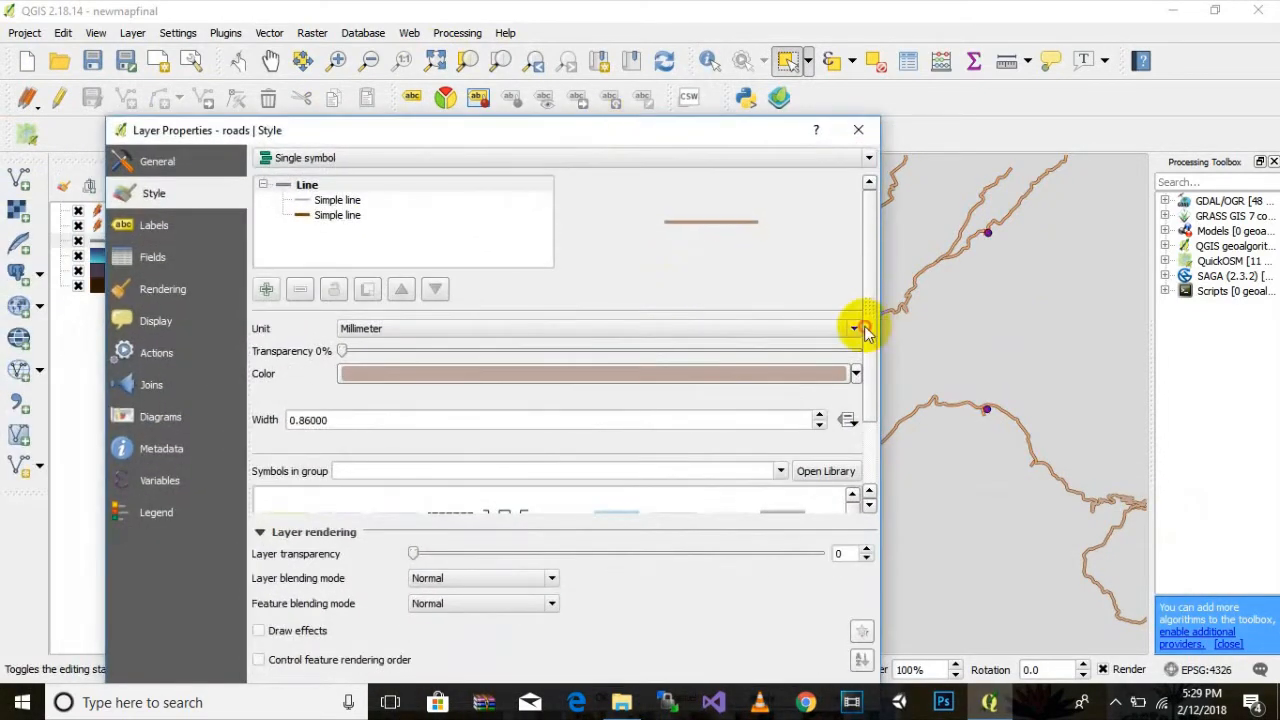
Switch the roads layer's line symbol to the Cycle path preset and apply it to the map
{"action": "scroll", "coordinate": [864, 326], "scroll_direction": "down", "scroll_amount": 3}
{"action": "left_click", "coordinate": [553, 443]}
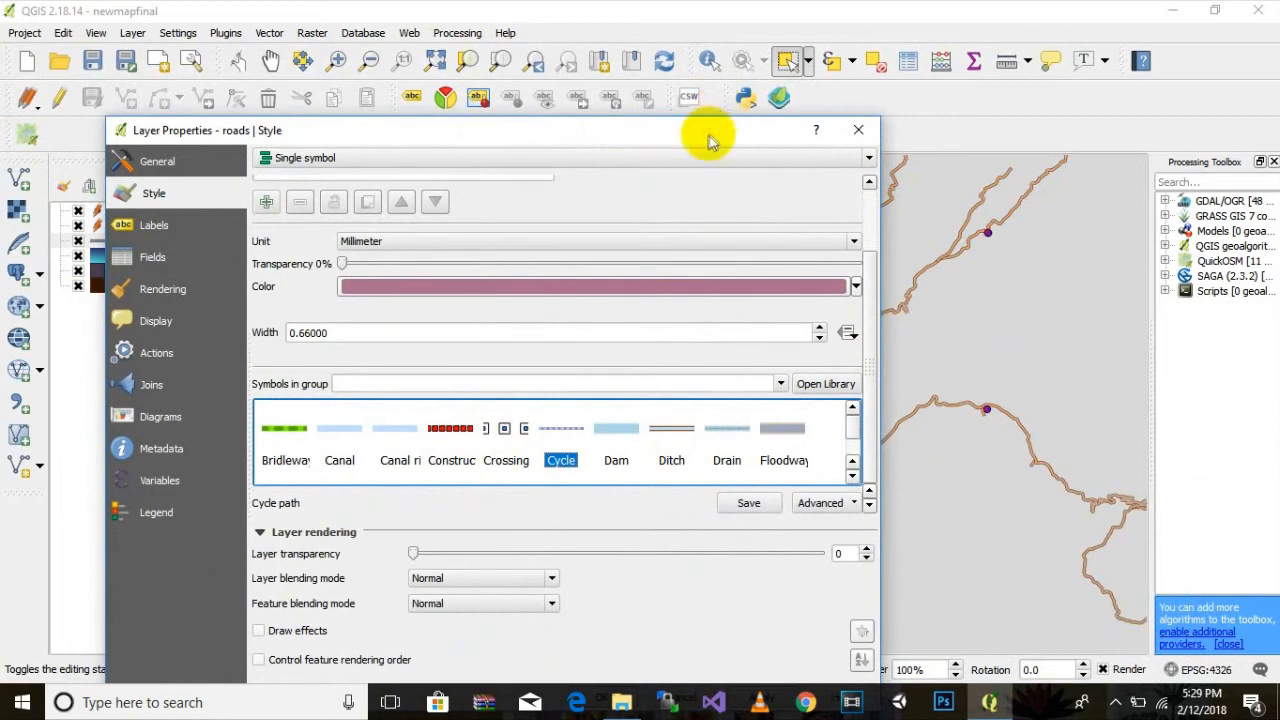
{"action": "left_click_drag", "start_coordinate": [710, 140], "coordinate": [575, 56]}
{"action": "left_click", "coordinate": [626, 613]}
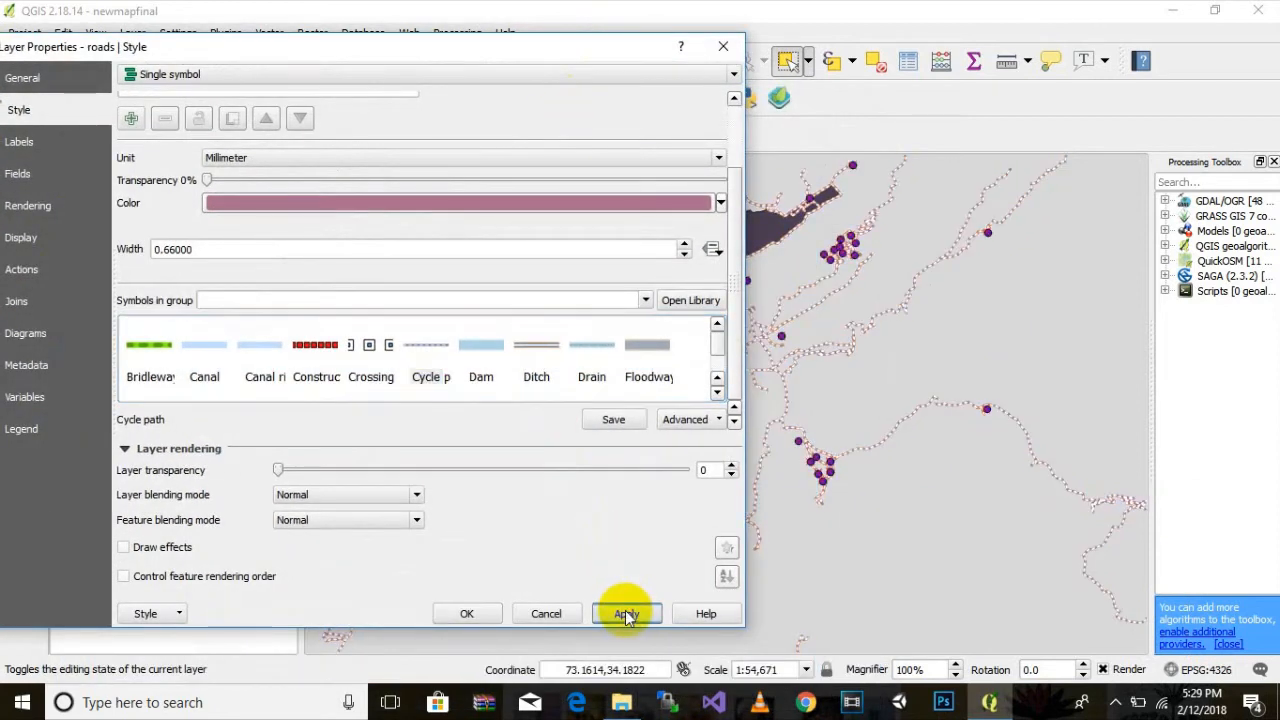
Change the color of the roads' Cycle path symbol to the dark orange recent color and apply it
{"action": "scroll", "coordinate": [716, 245], "scroll_direction": "up", "scroll_amount": 2}
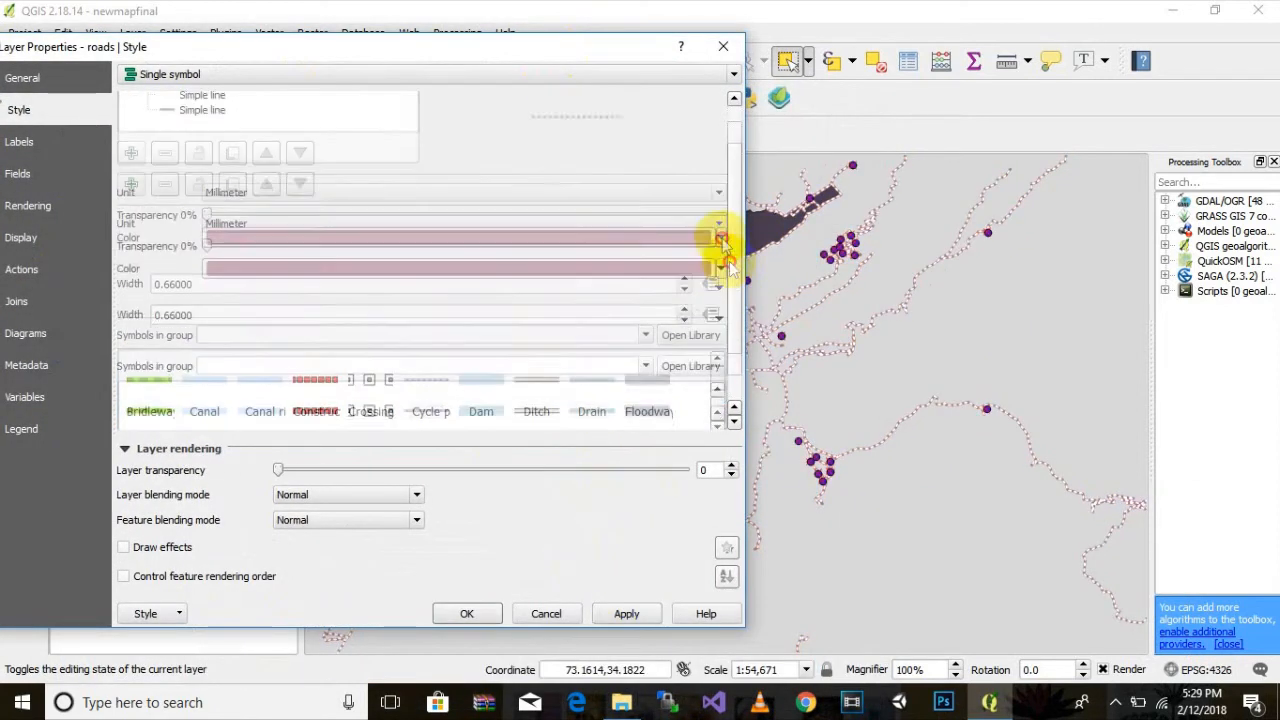
{"action": "left_click", "coordinate": [720, 272]}
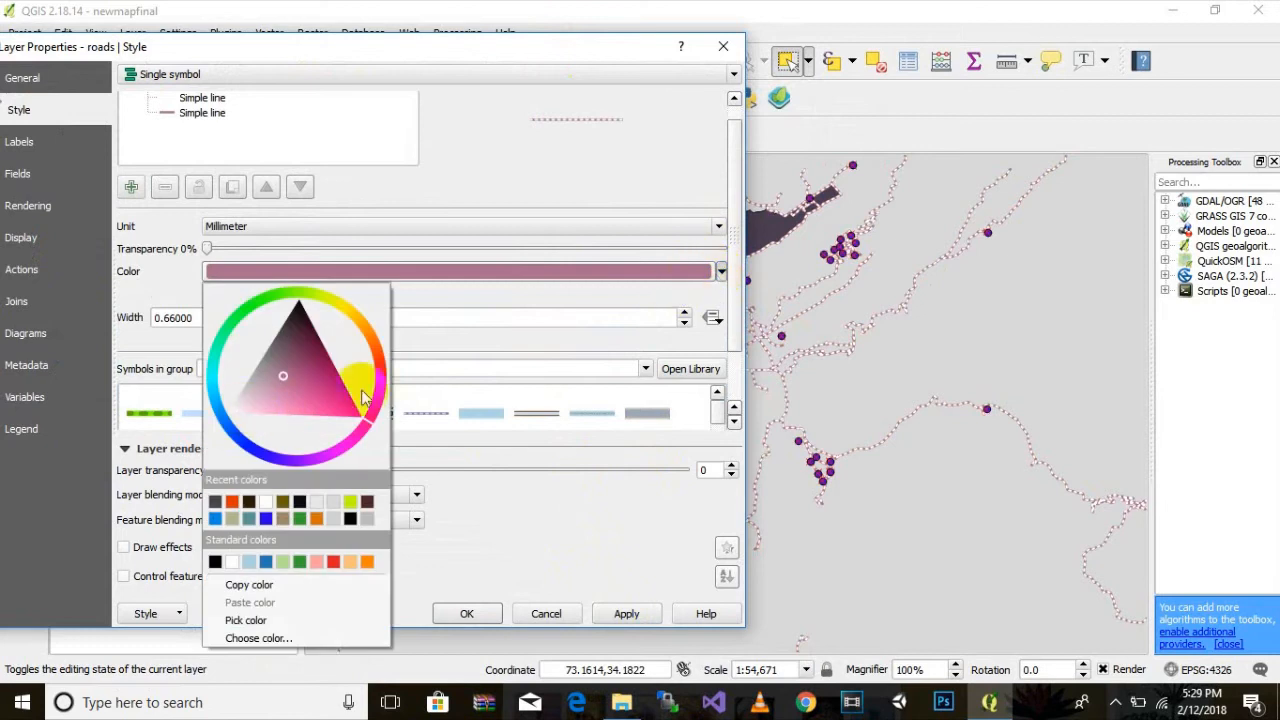
{"action": "left_click", "coordinate": [316, 517]}
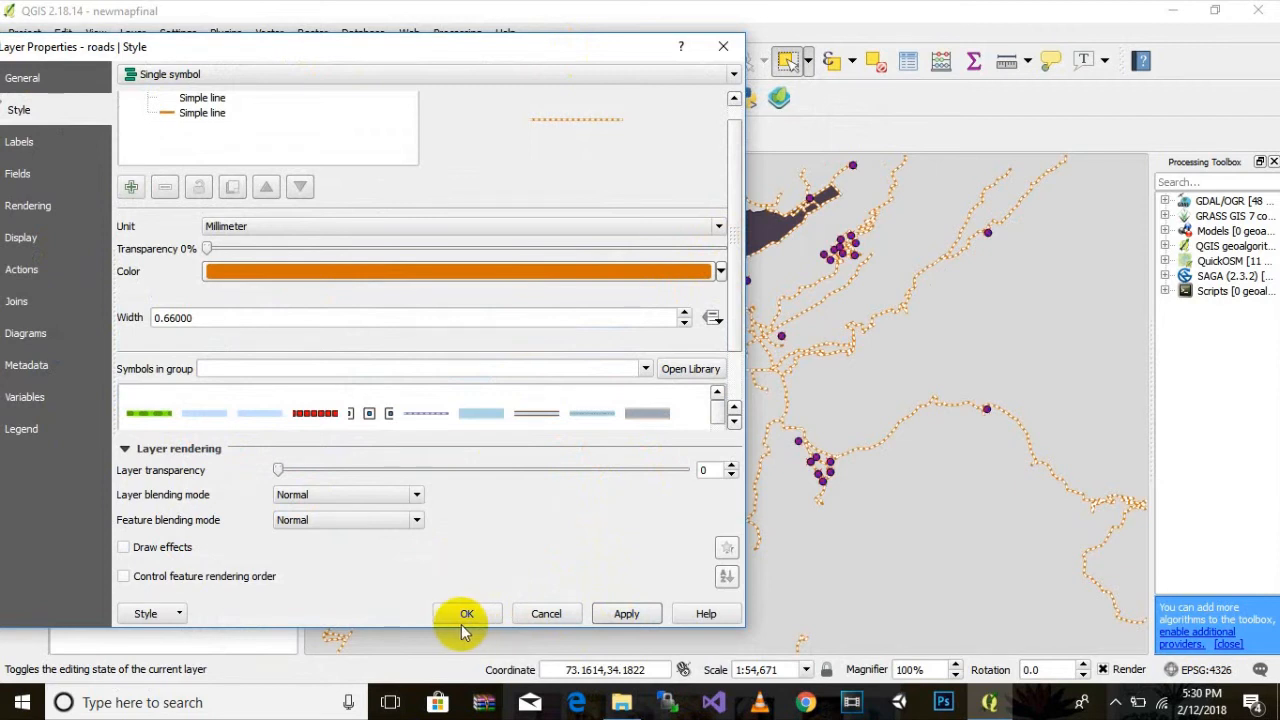
Turn on labels for the roads layer, use the name field as label text, and apply them
{"action": "left_click_drag", "start_coordinate": [558, 54], "coordinate": [591, 51]}
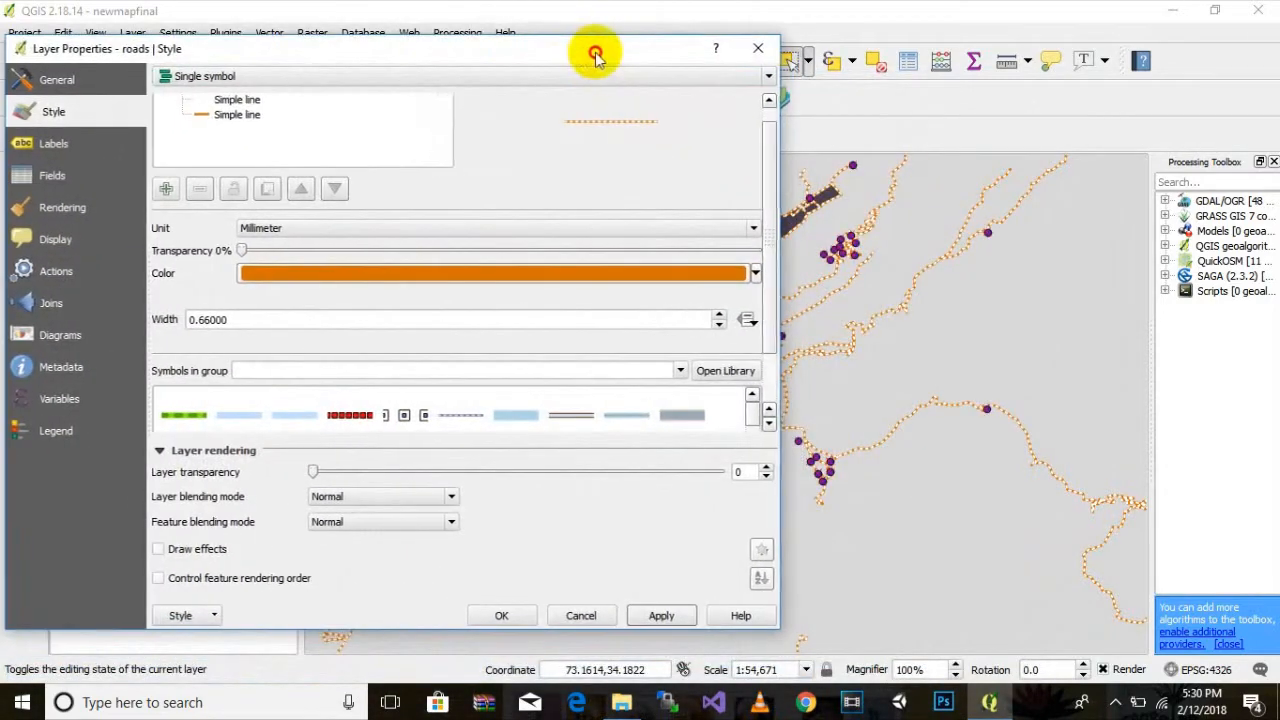
{"action": "left_click_drag", "start_coordinate": [480, 51], "coordinate": [607, 53]}
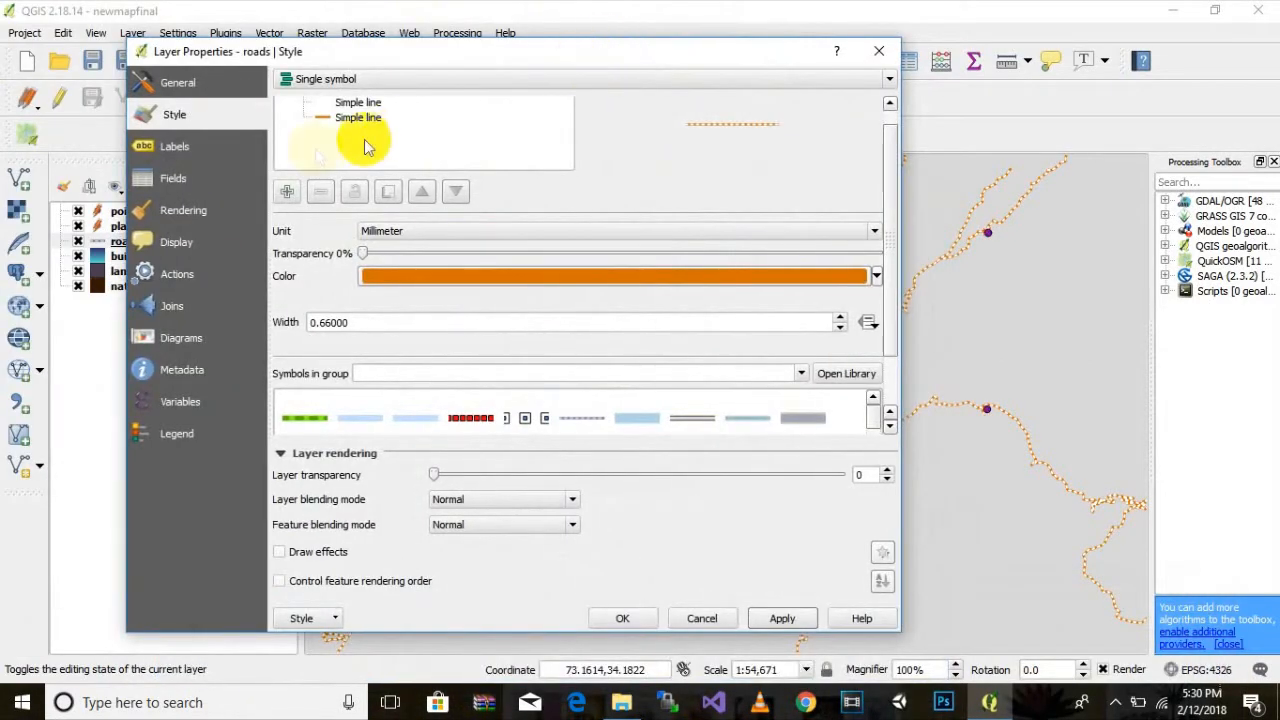
{"action": "left_click", "coordinate": [183, 152]}
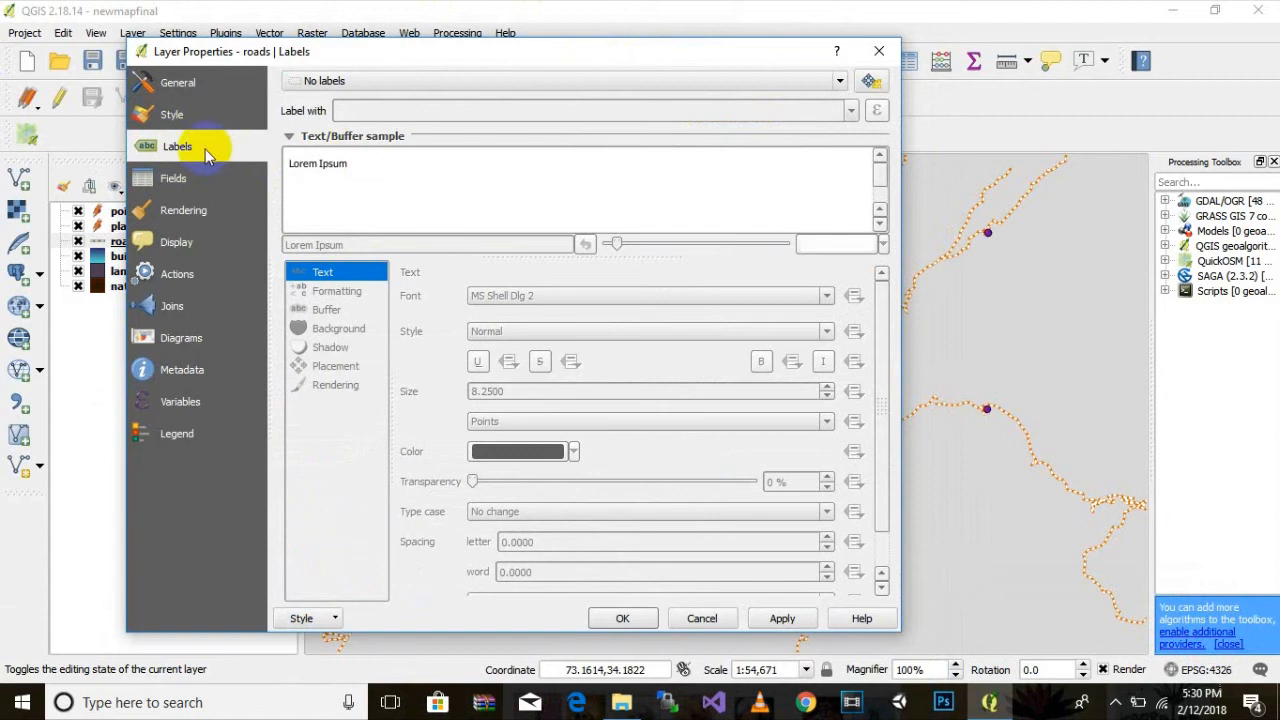
{"action": "left_click", "coordinate": [842, 84]}
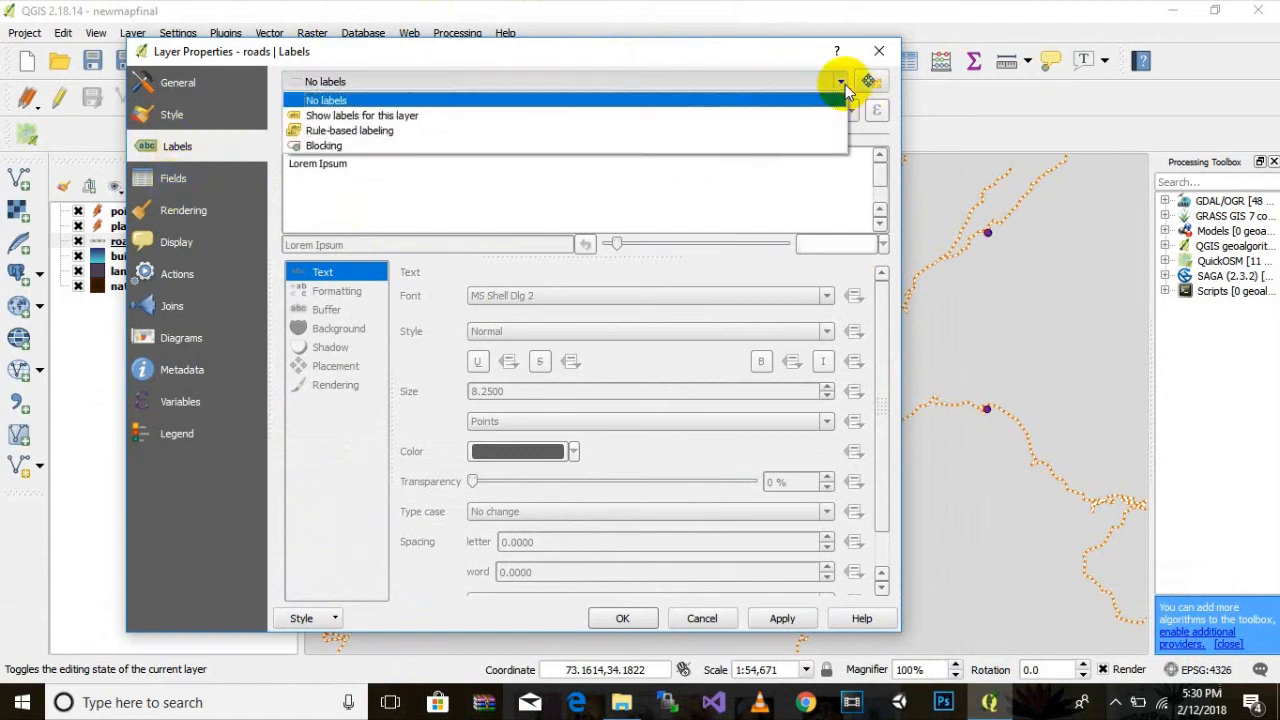
{"action": "left_click", "coordinate": [806, 116]}
{"action": "left_click_drag", "start_coordinate": [764, 55], "coordinate": [753, 65]}
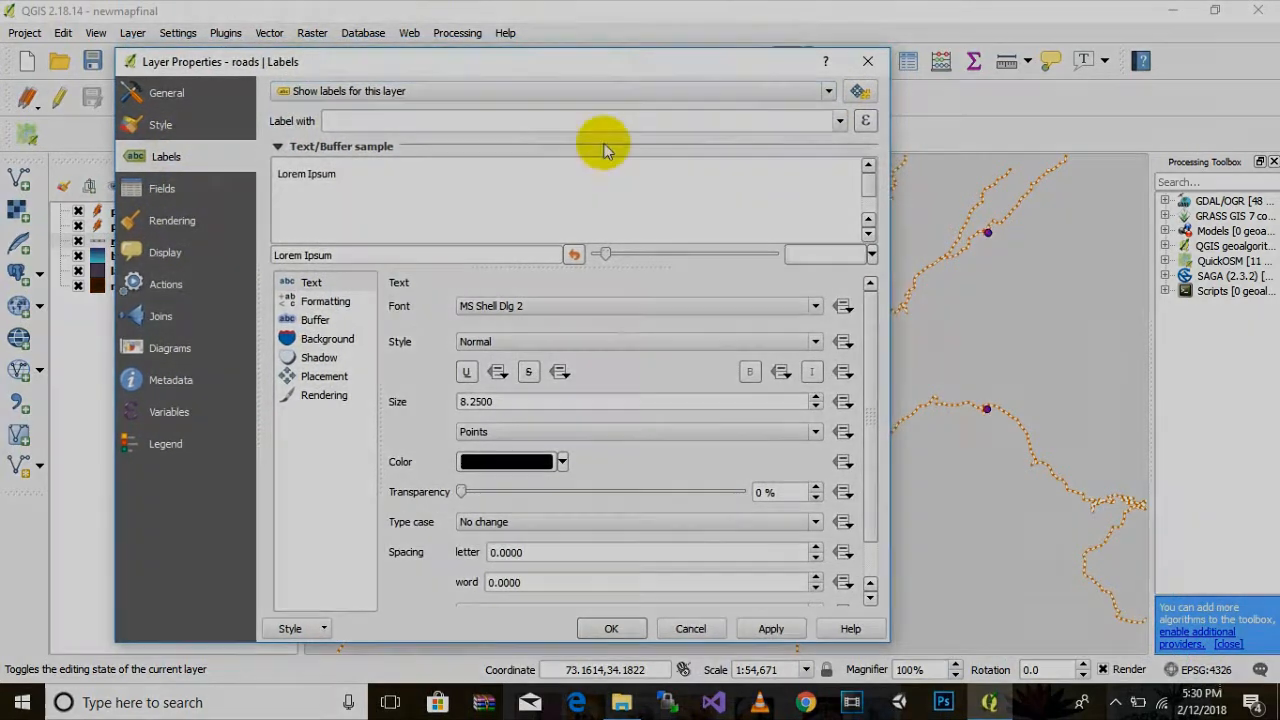
{"action": "left_click", "coordinate": [429, 120]}
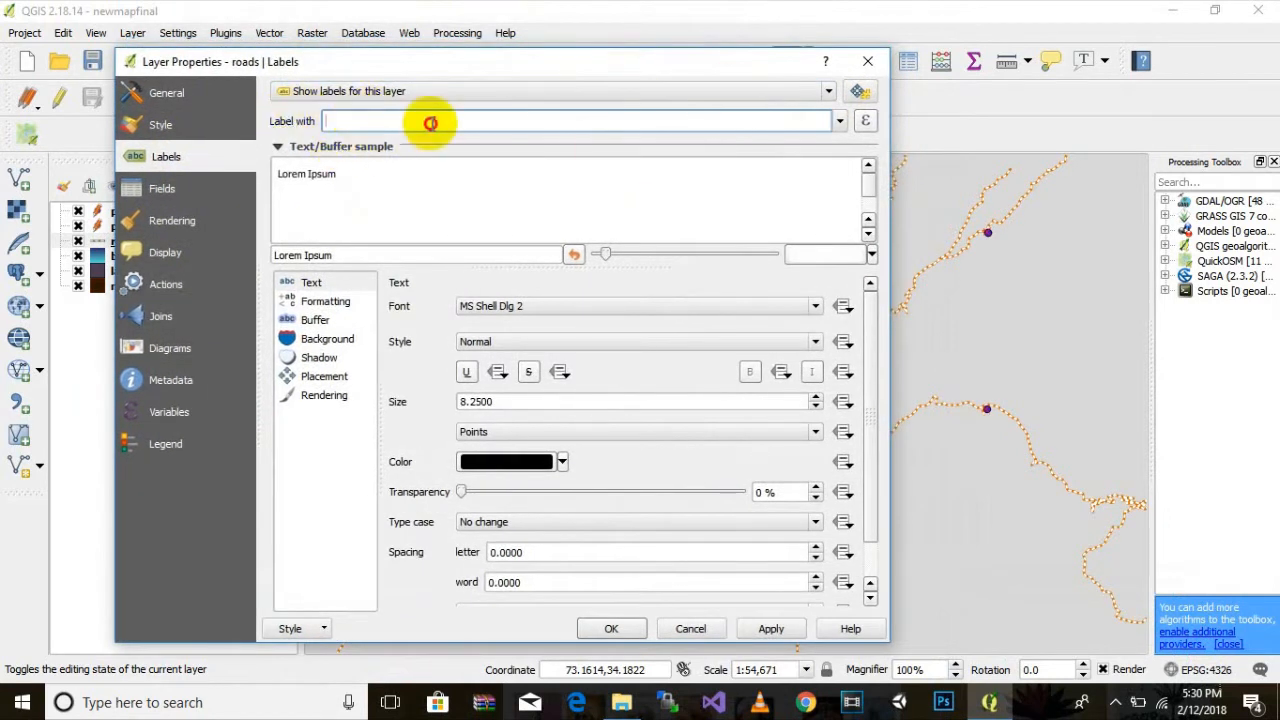
{"action": "left_click", "coordinate": [846, 128]}
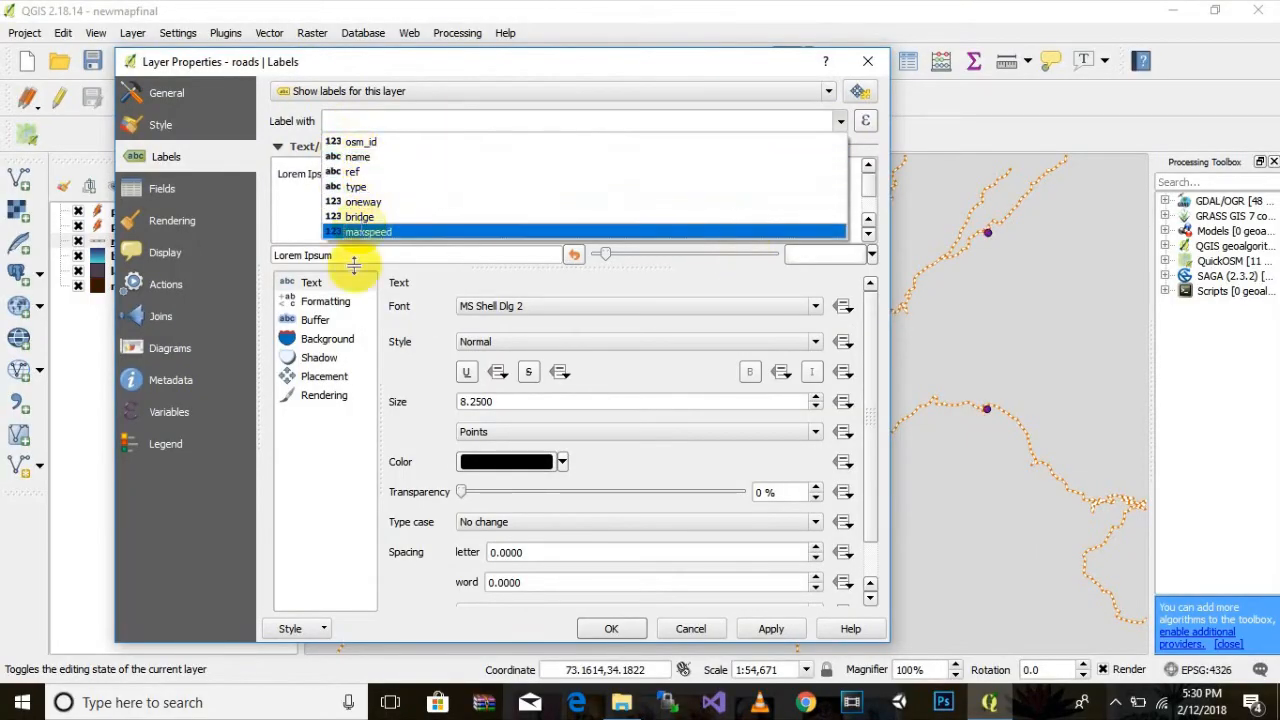
{"action": "left_click", "coordinate": [357, 157]}
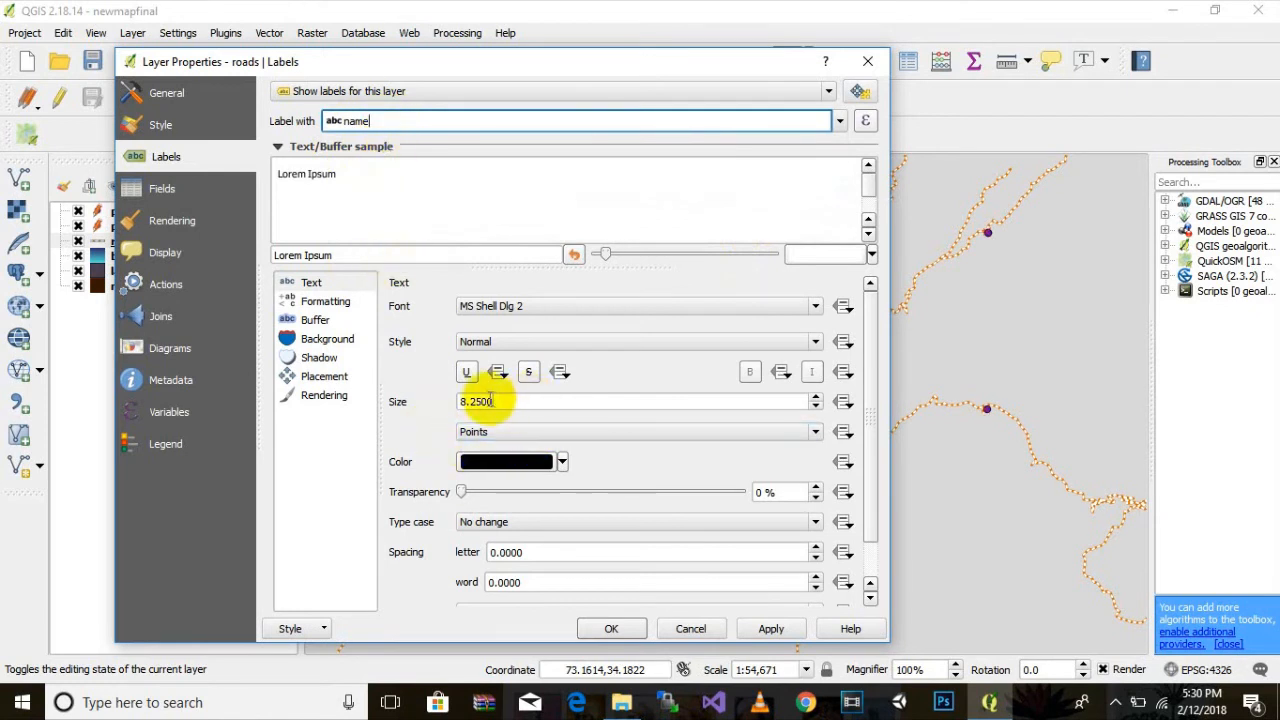
{"action": "left_click", "coordinate": [771, 628]}
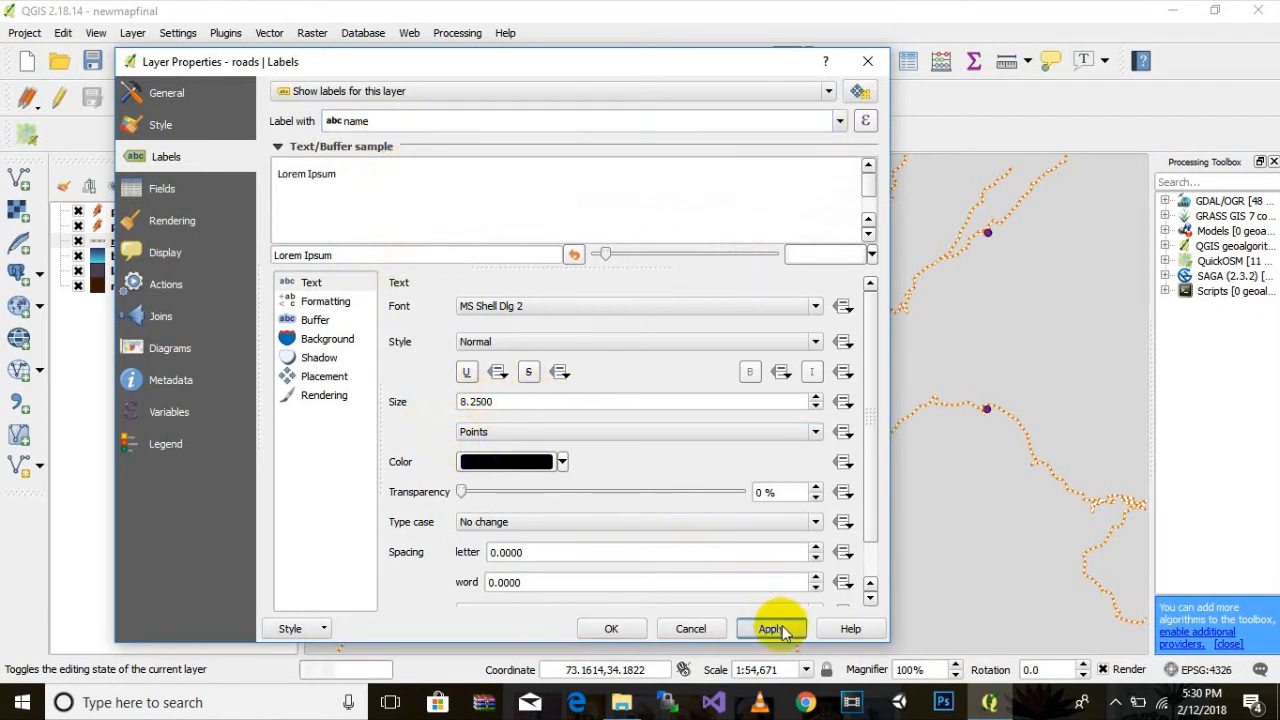
Reduce the road labels' text size to 7.25 points and apply it
{"action": "left_click_drag", "start_coordinate": [727, 68], "coordinate": [444, 55]}
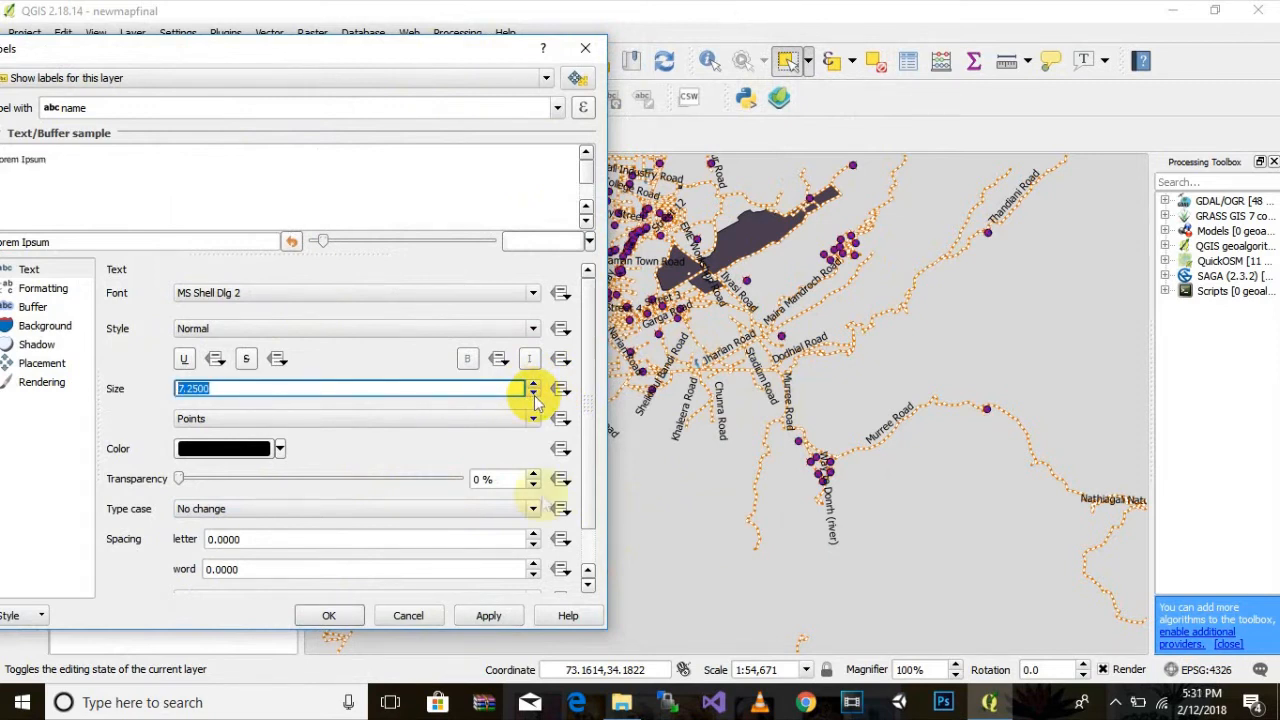
{"action": "left_click", "coordinate": [508, 622]}
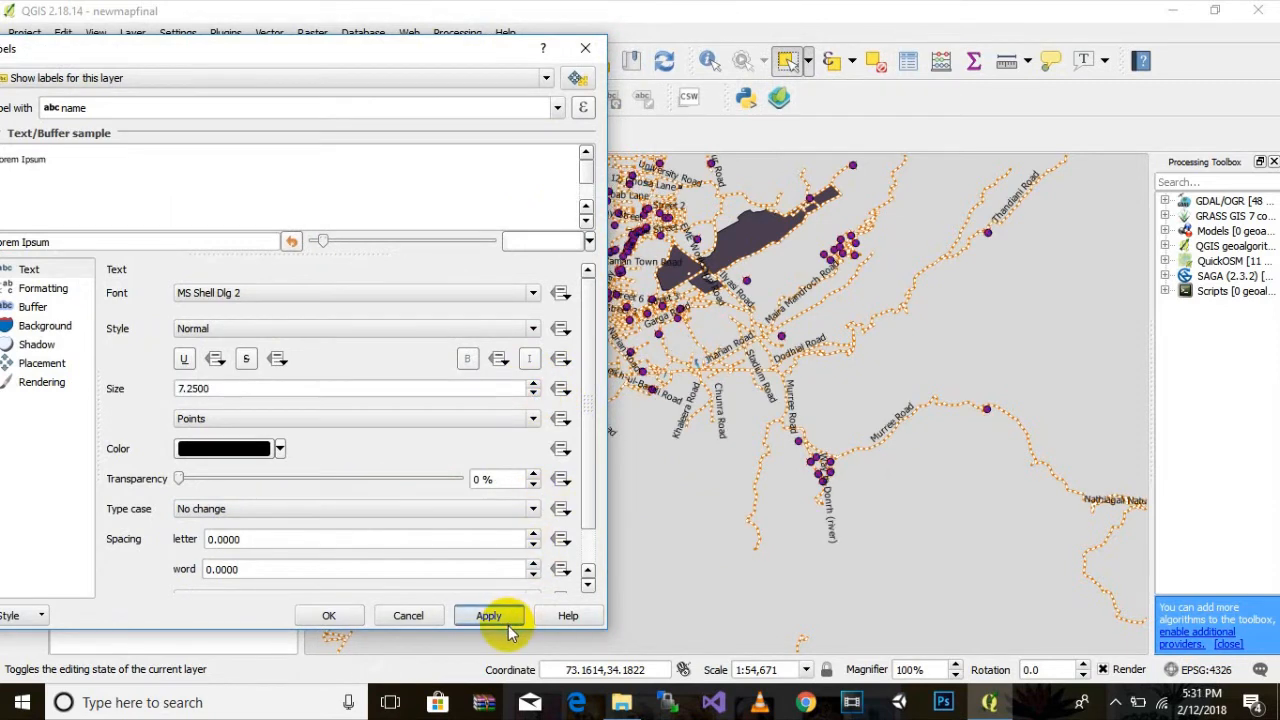
{"action": "left_click_drag", "start_coordinate": [420, 58], "coordinate": [485, 41]}
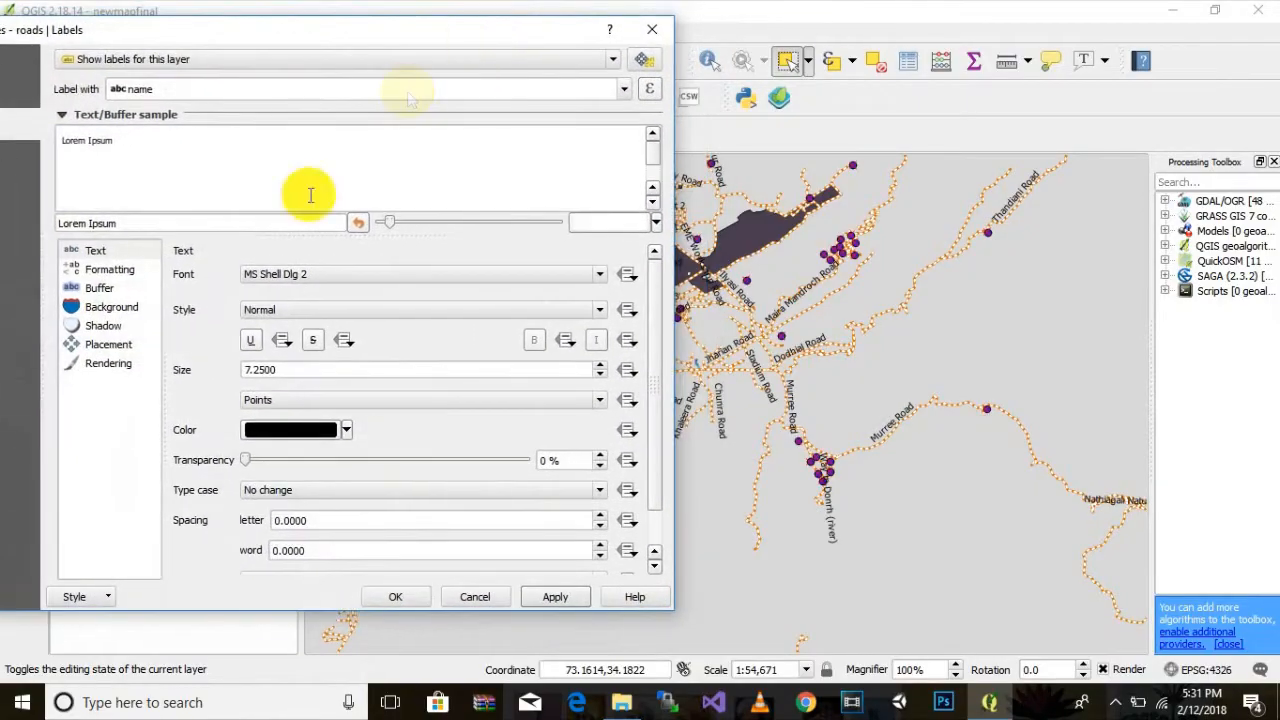
Set the road labels' placement to Curved and apply it
{"action": "left_click", "coordinate": [118, 270]}
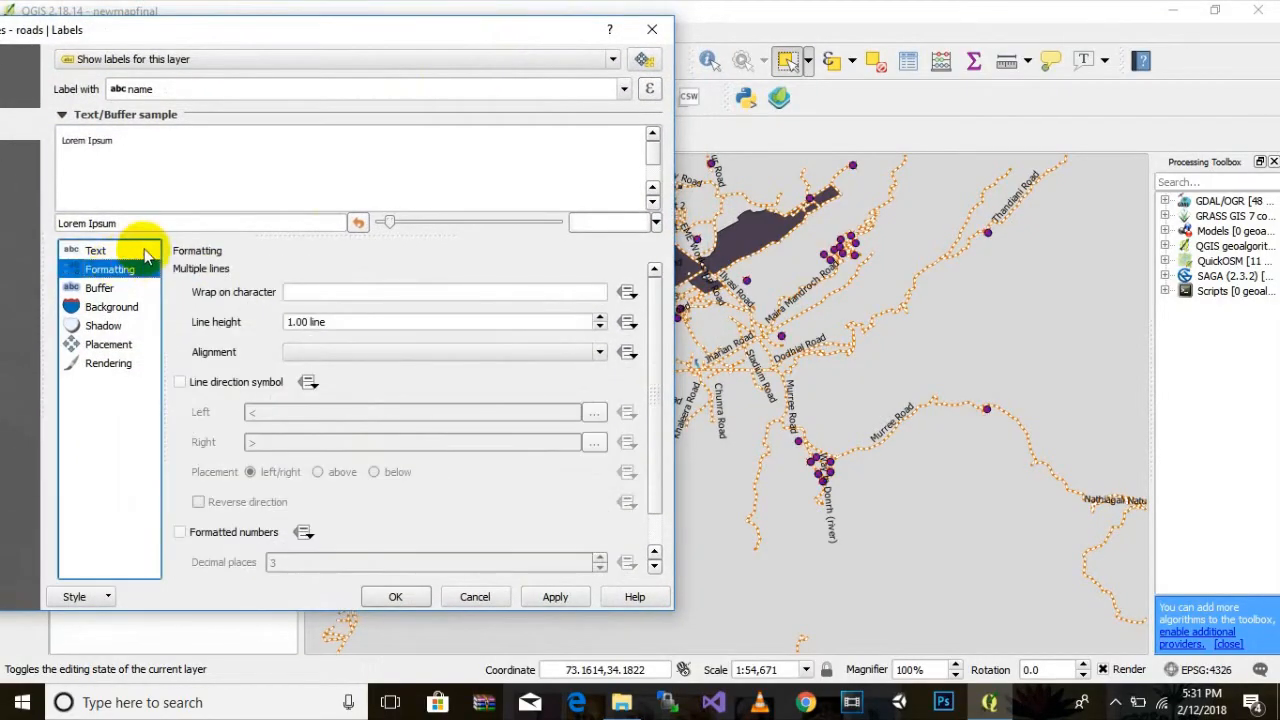
{"action": "left_click", "coordinate": [108, 344]}
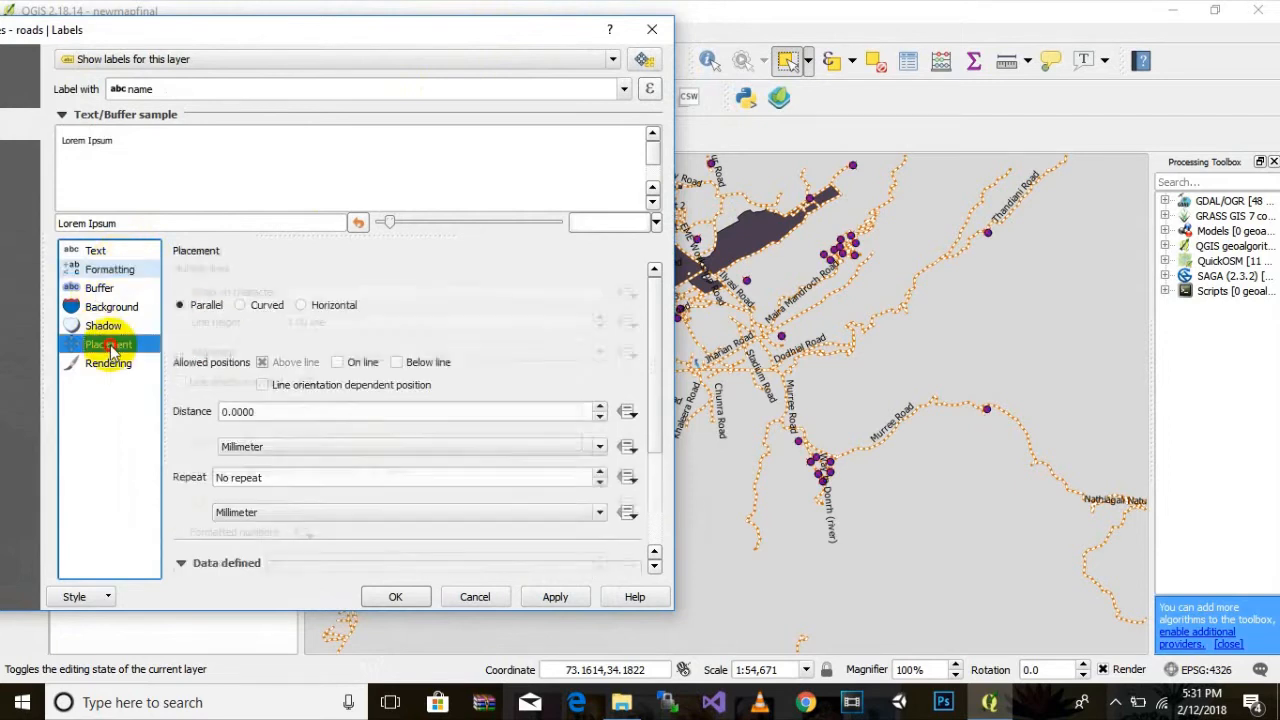
{"action": "left_click", "coordinate": [241, 306]}
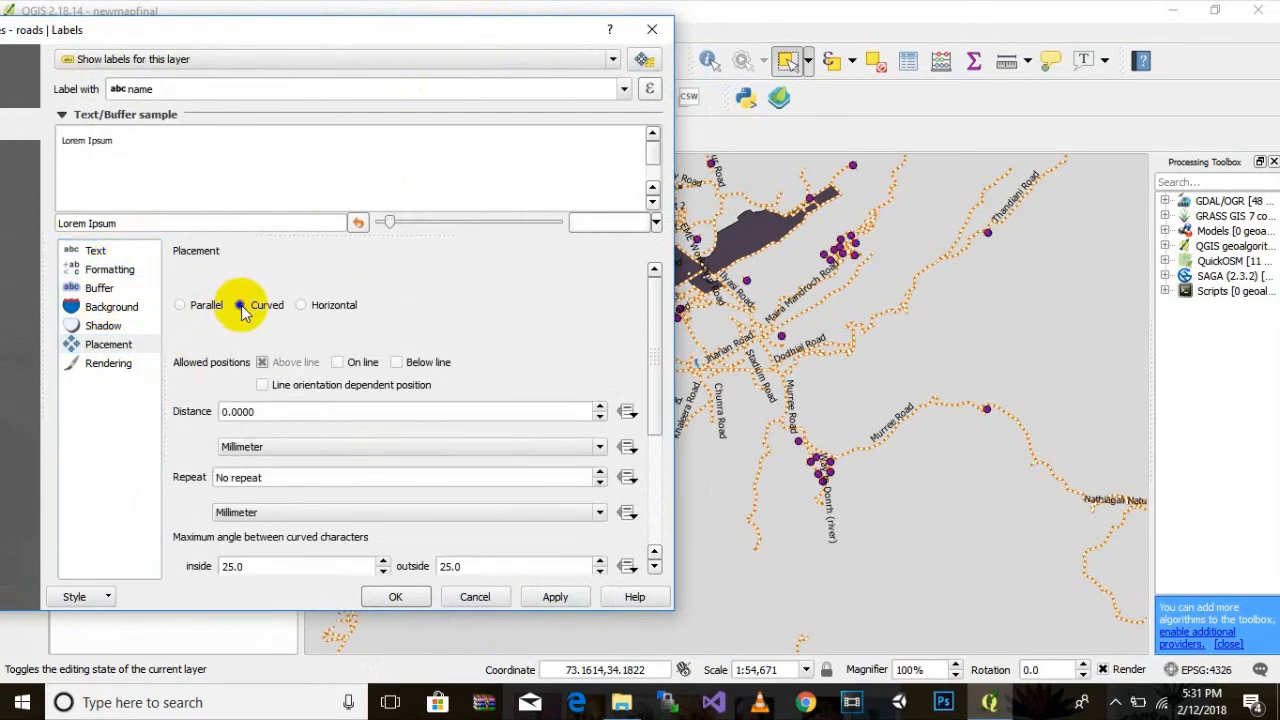
{"action": "left_click", "coordinate": [566, 598]}
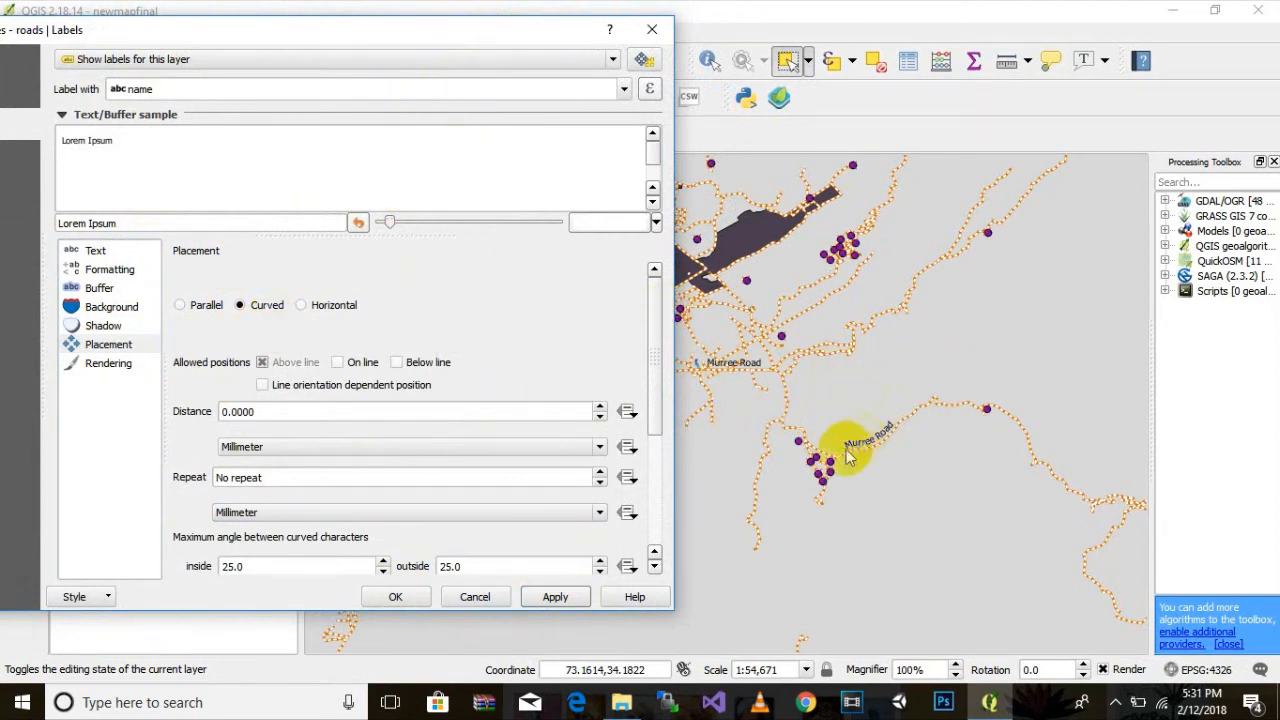
Enable scale-based visibility for the road labels and accept the layer properties
{"action": "left_click", "coordinate": [110, 364]}
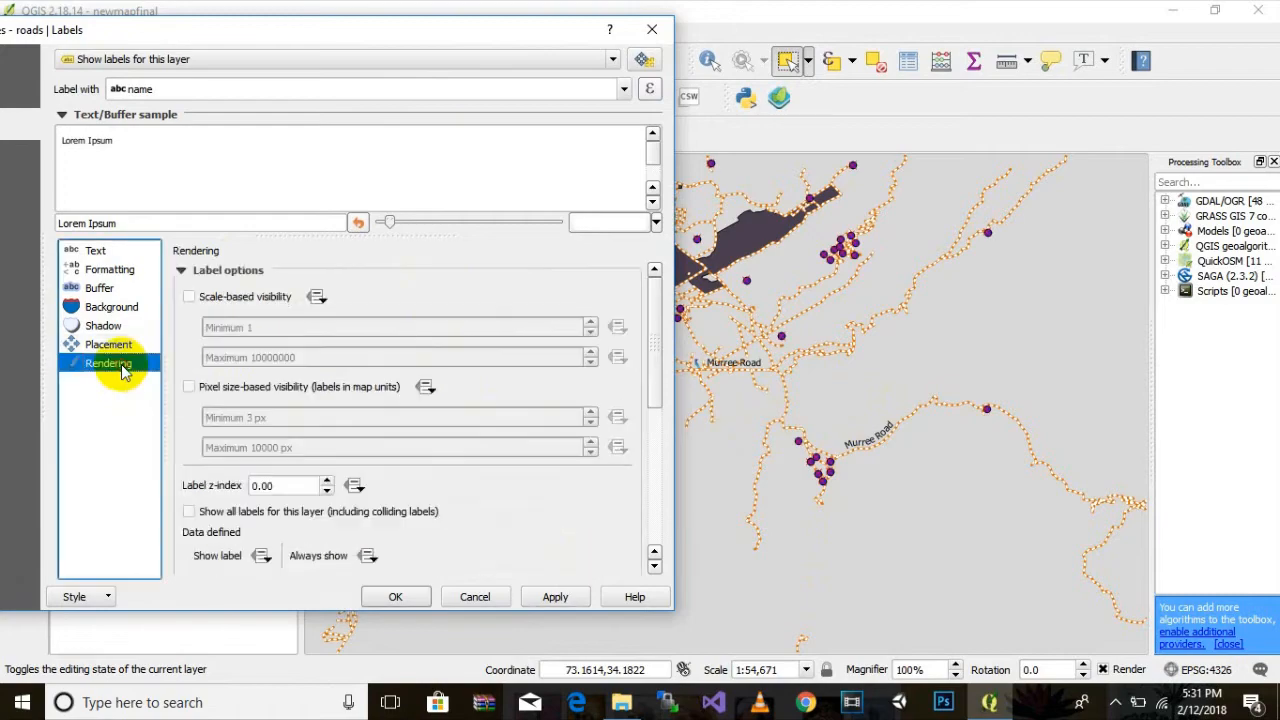
{"action": "left_click", "coordinate": [189, 297]}
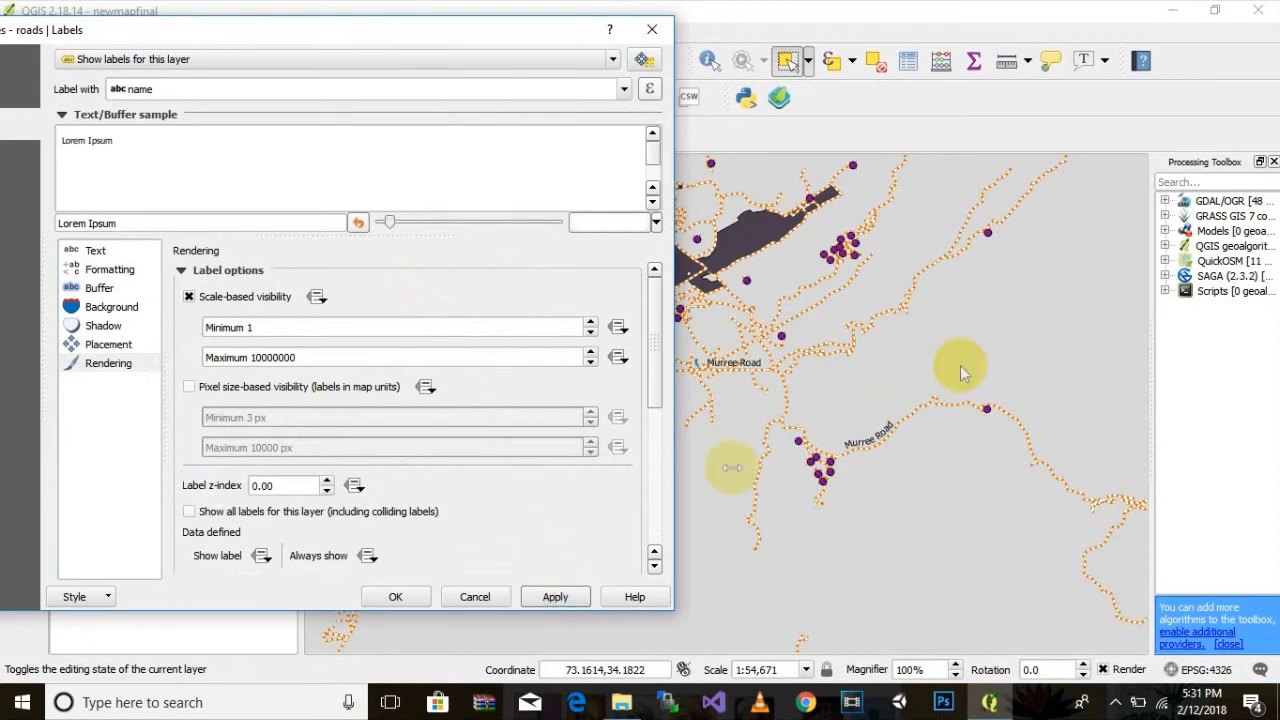
{"action": "left_click", "coordinate": [399, 600]}
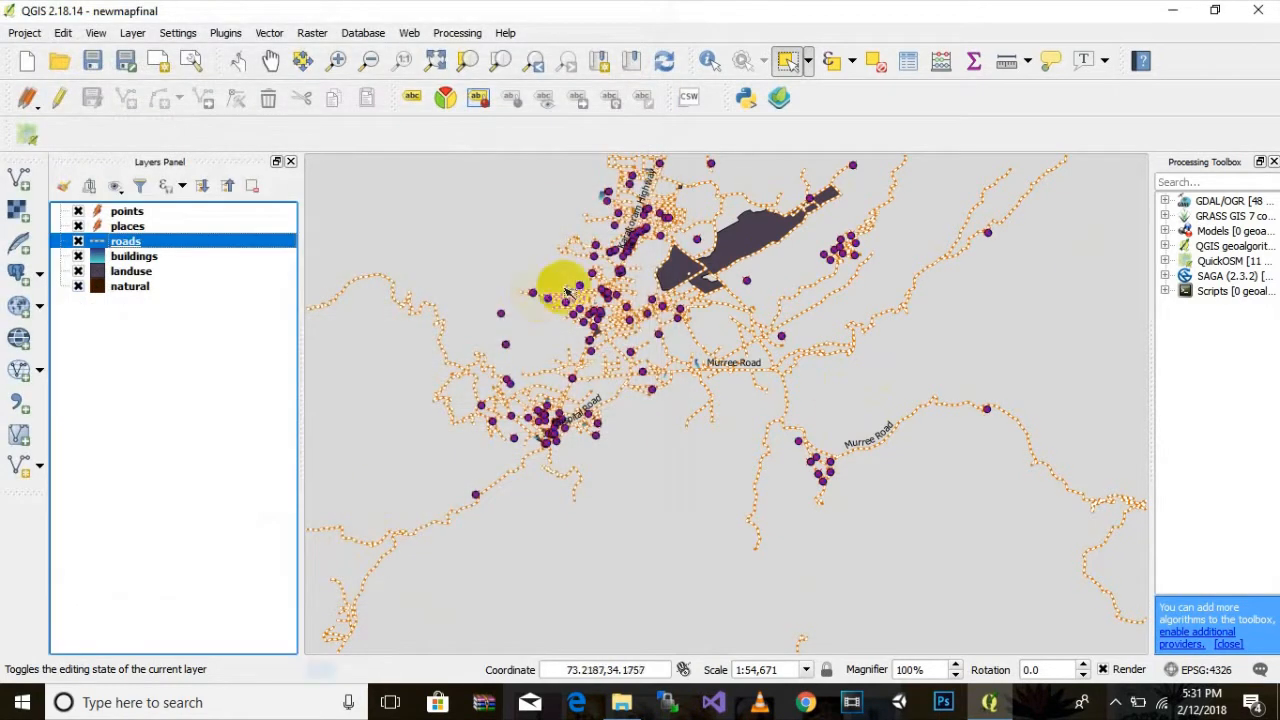
Examine the roads' line symbol and name labels across the map at different scales
{"action": "scroll", "coordinate": [681, 346], "scroll_direction": "down", "scroll_amount": 4}
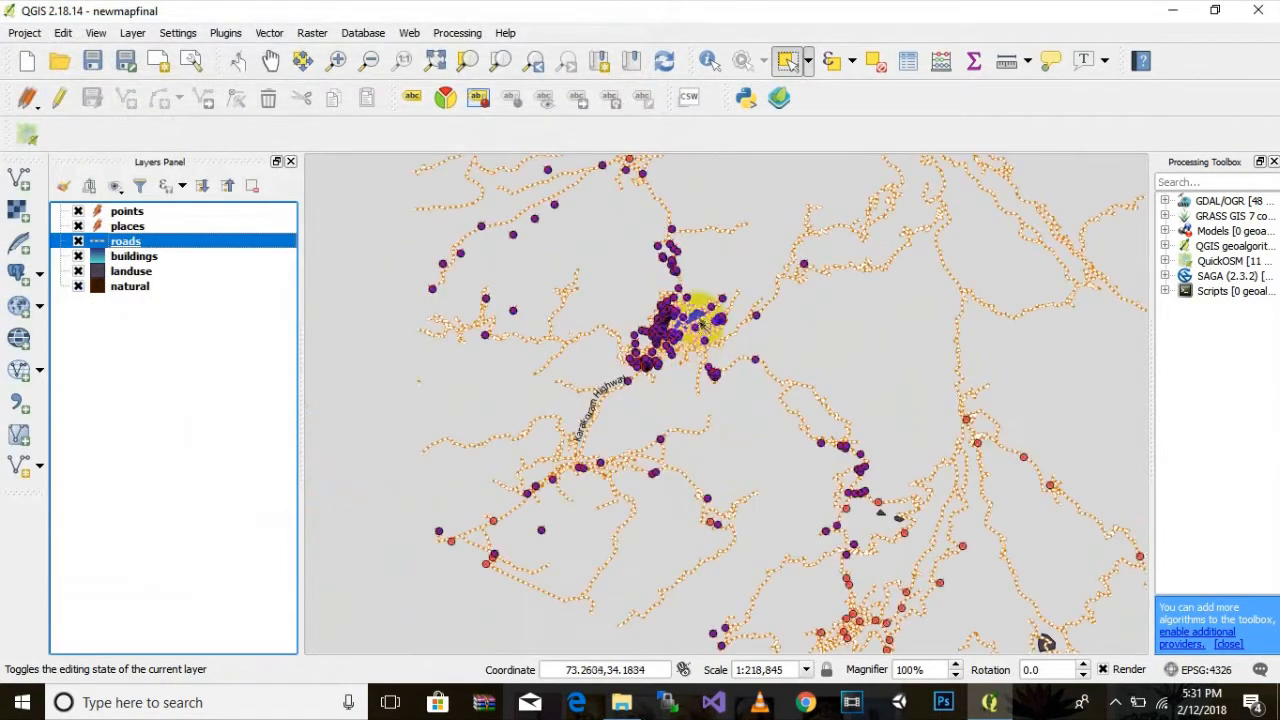
{"action": "scroll", "coordinate": [780, 350], "scroll_direction": "up", "scroll_amount": 4}
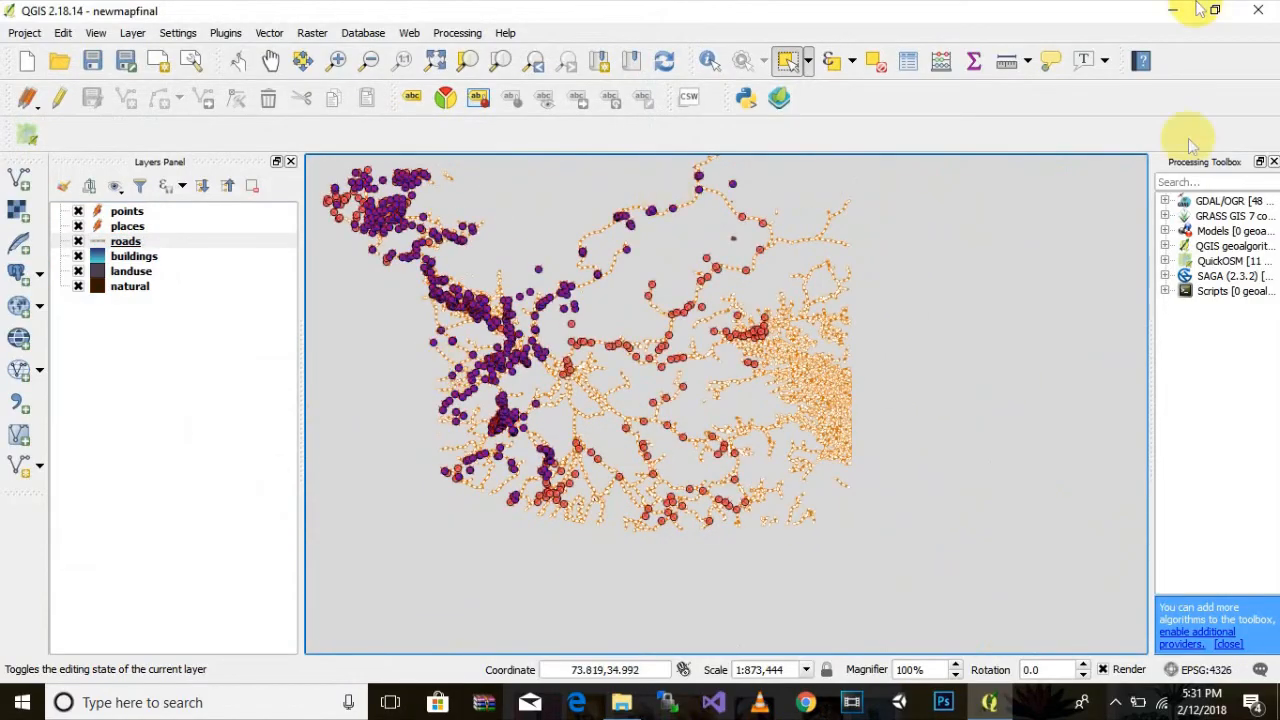
{"action": "scroll", "coordinate": [820, 375], "scroll_direction": "up", "scroll_amount": 1}
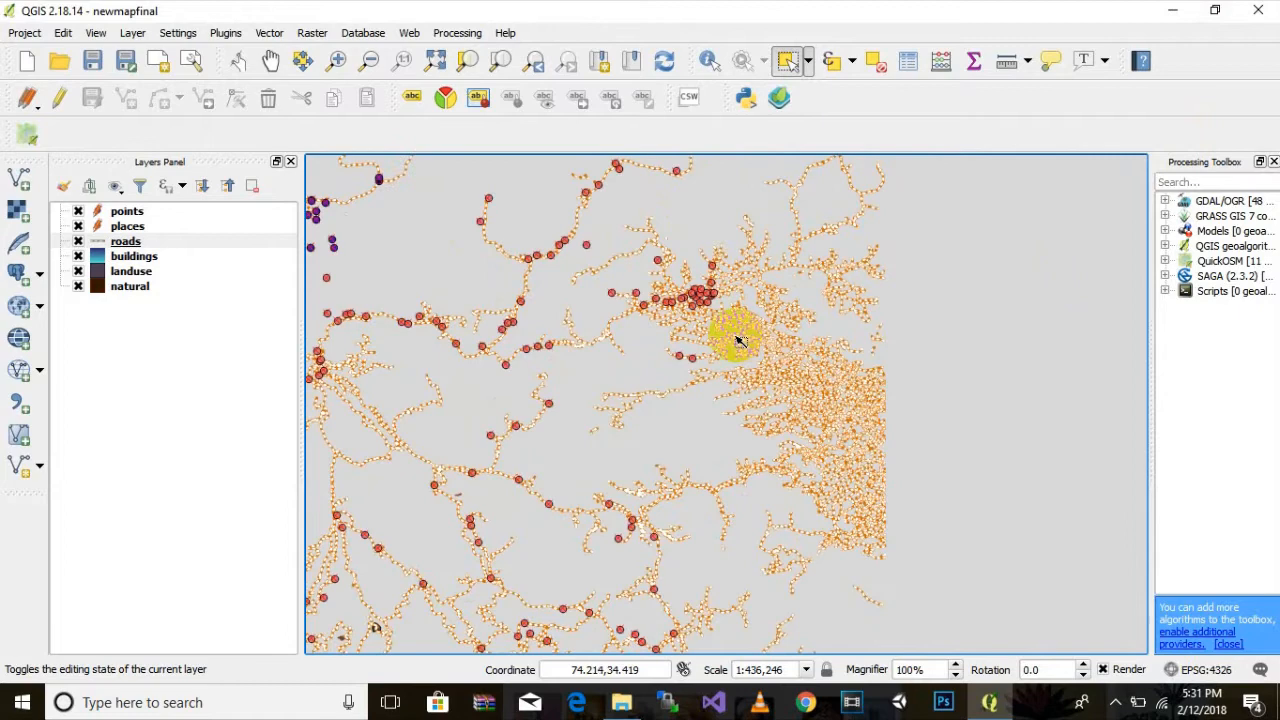
{"action": "scroll", "coordinate": [735, 337], "scroll_direction": "up", "scroll_amount": 1}
{"action": "scroll", "coordinate": [738, 337], "scroll_direction": "up", "scroll_amount": 4}
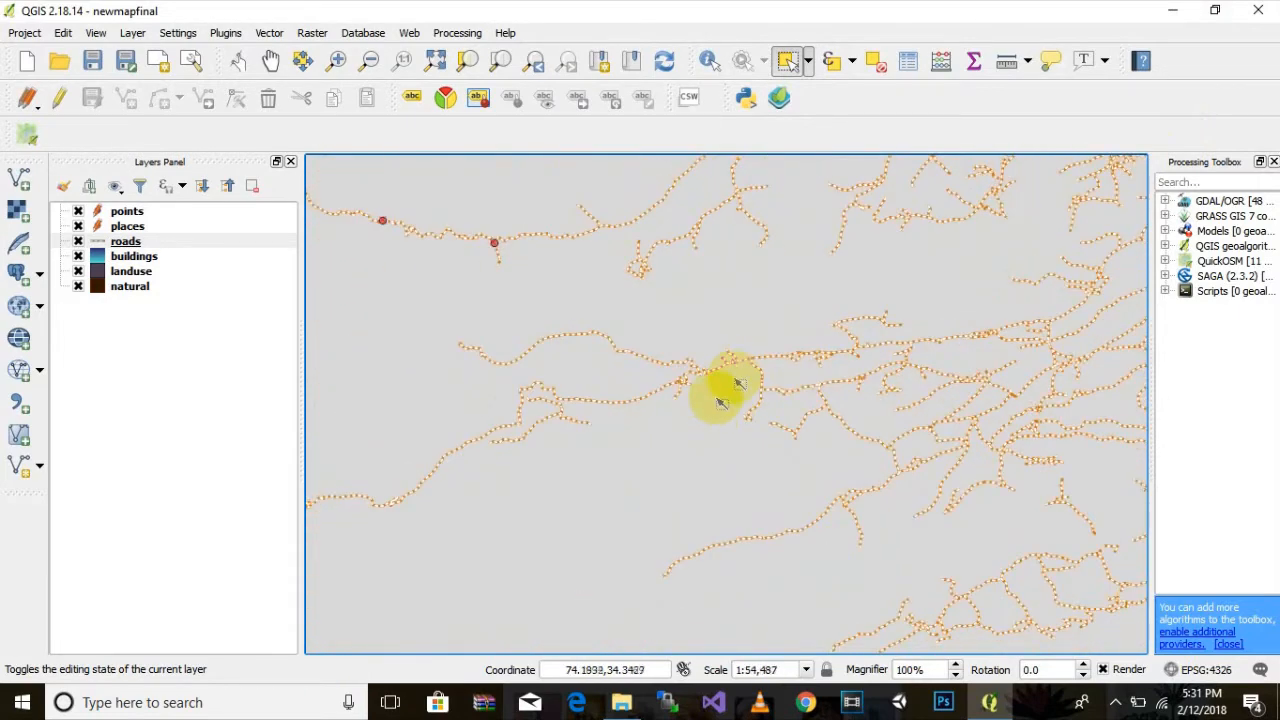
{"action": "scroll", "coordinate": [795, 372], "scroll_direction": "up", "scroll_amount": 1}
{"action": "left_click_drag", "start_coordinate": [887, 521], "coordinate": [594, 360]}
{"action": "scroll", "coordinate": [783, 499], "scroll_direction": "down", "scroll_amount": 1}
{"action": "left_click_drag", "start_coordinate": [905, 552], "coordinate": [490, 338]}
{"action": "scroll", "coordinate": [637, 385], "scroll_direction": "down", "scroll_amount": 4}
{"action": "left_click_drag", "start_coordinate": [834, 557], "coordinate": [925, 688]}
{"action": "scroll", "coordinate": [647, 356], "scroll_direction": "up", "scroll_amount": 2}
{"action": "scroll", "coordinate": [771, 400], "scroll_direction": "down", "scroll_amount": 5}
{"action": "scroll", "coordinate": [863, 482], "scroll_direction": "up", "scroll_amount": 9}
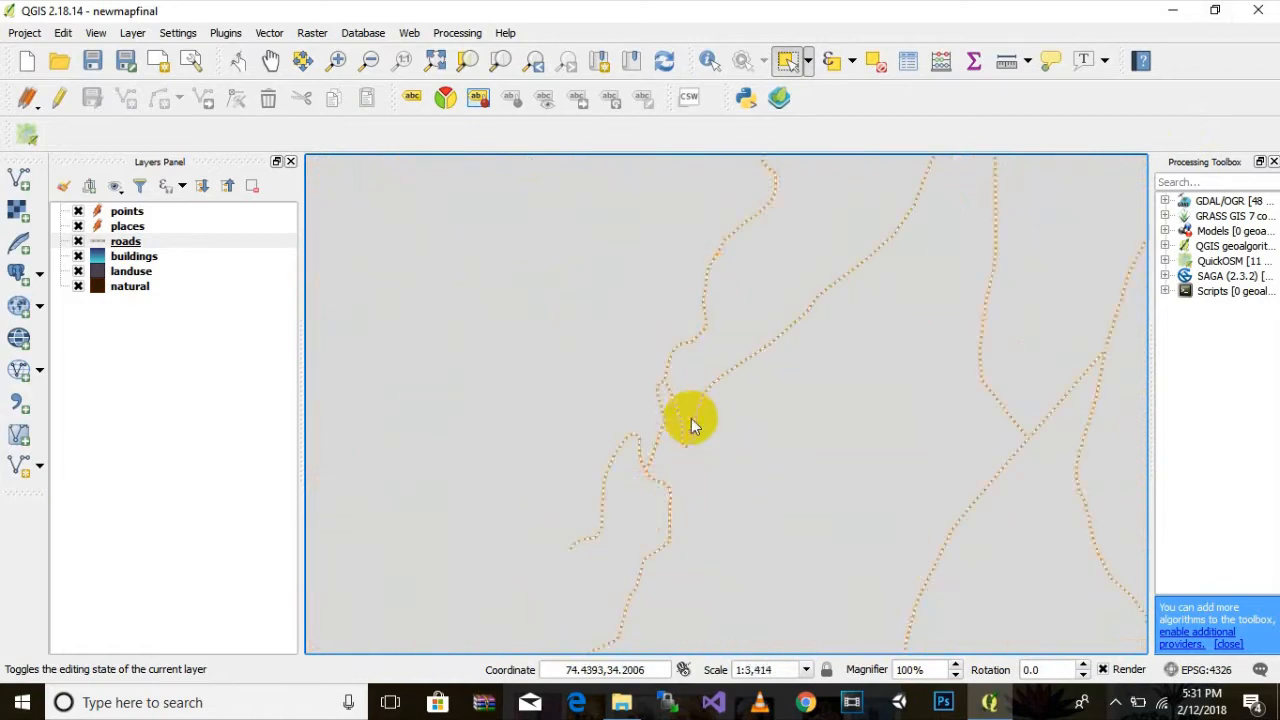
{"action": "scroll", "coordinate": [710, 450], "scroll_direction": "down", "scroll_amount": 3}
{"action": "scroll", "coordinate": [666, 471], "scroll_direction": "up", "scroll_amount": 3}
{"action": "scroll", "coordinate": [670, 474], "scroll_direction": "down", "scroll_amount": 1}
{"action": "scroll", "coordinate": [670, 474], "scroll_direction": "down", "scroll_amount": 2}
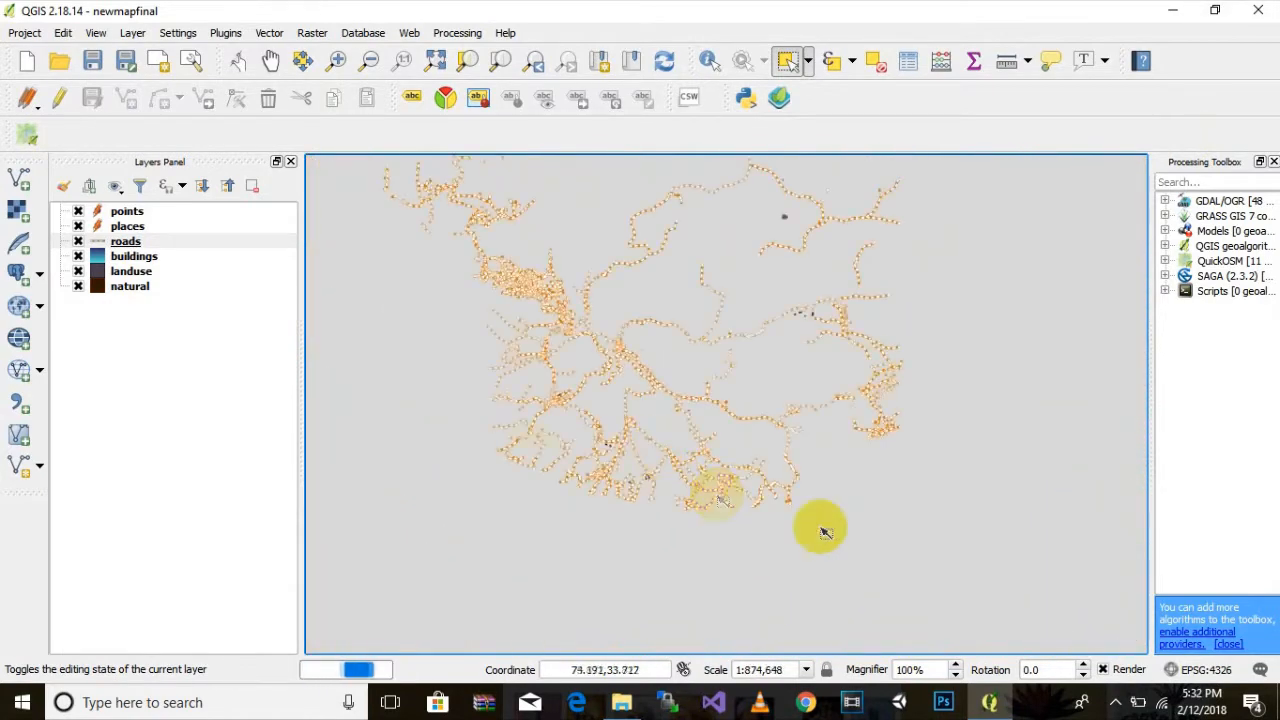
Reopen the roads layer's label settings, apply them again with scale-based visibility enabled, and accept the properties
{"action": "right_click", "coordinate": [122, 243]}
{"action": "left_click", "coordinate": [113, 248]}
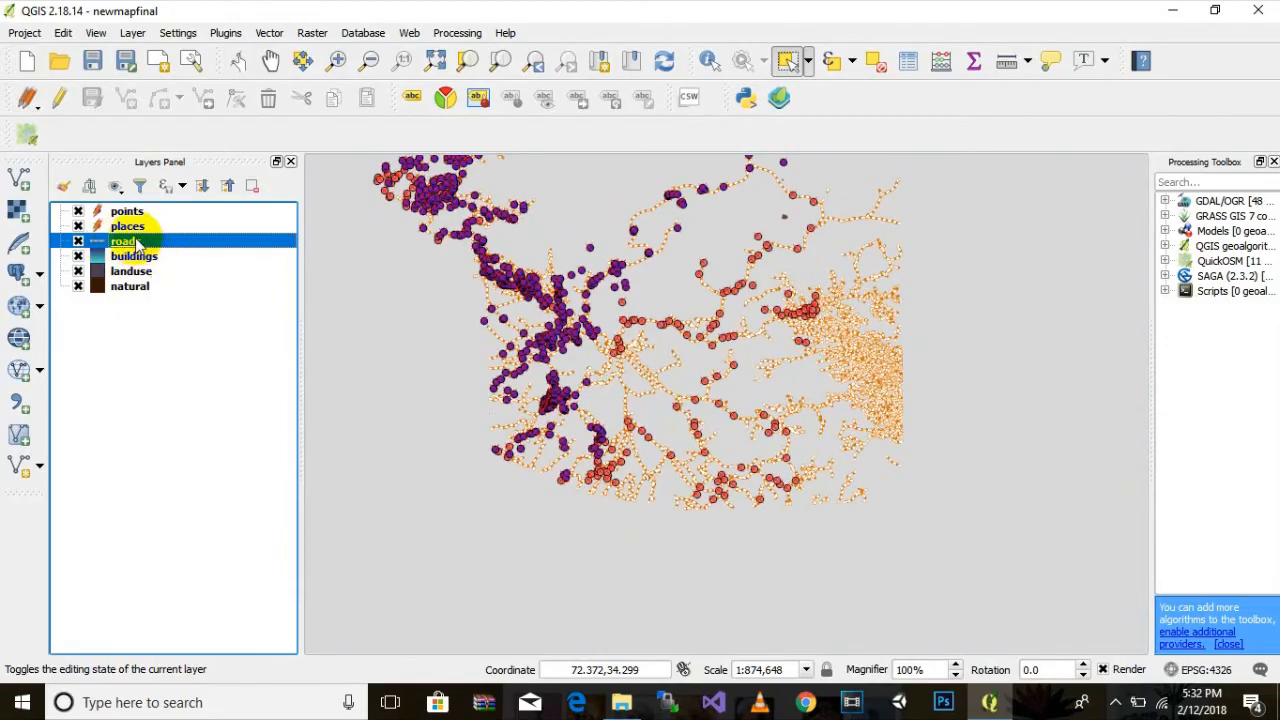
{"action": "double_click", "coordinate": [138, 245]}
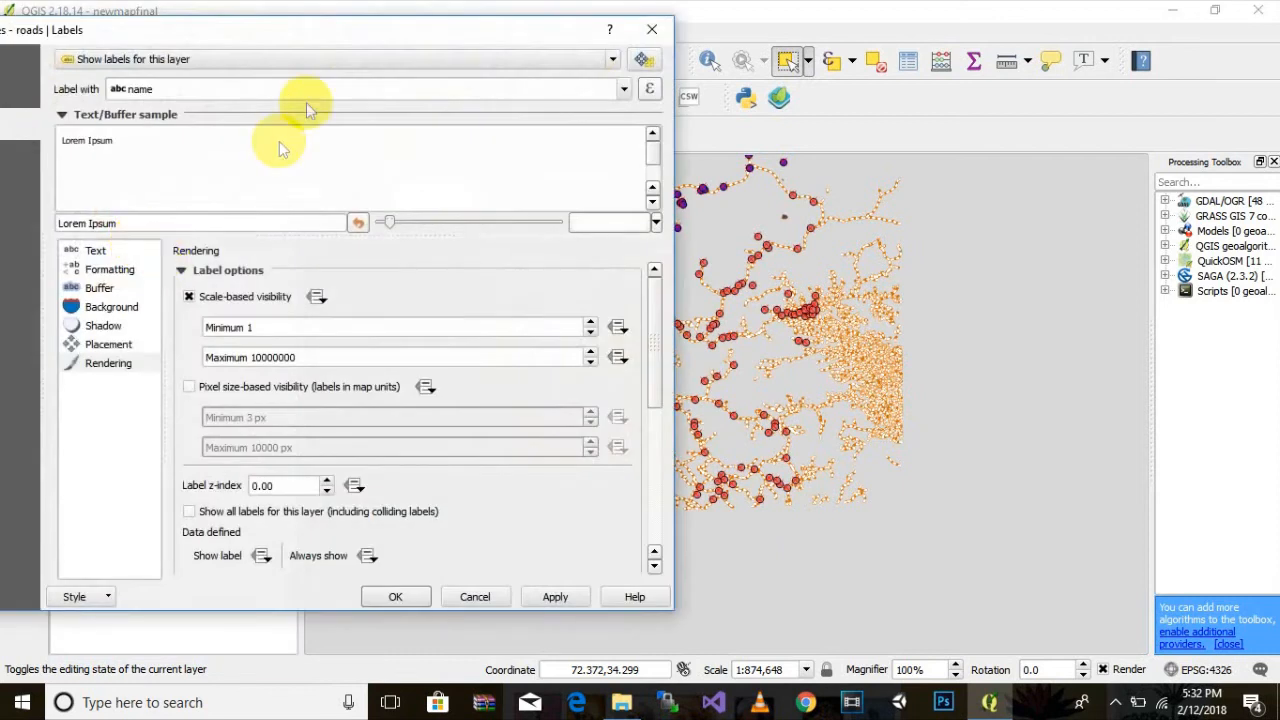
{"action": "left_click_drag", "start_coordinate": [329, 34], "coordinate": [470, 52]}
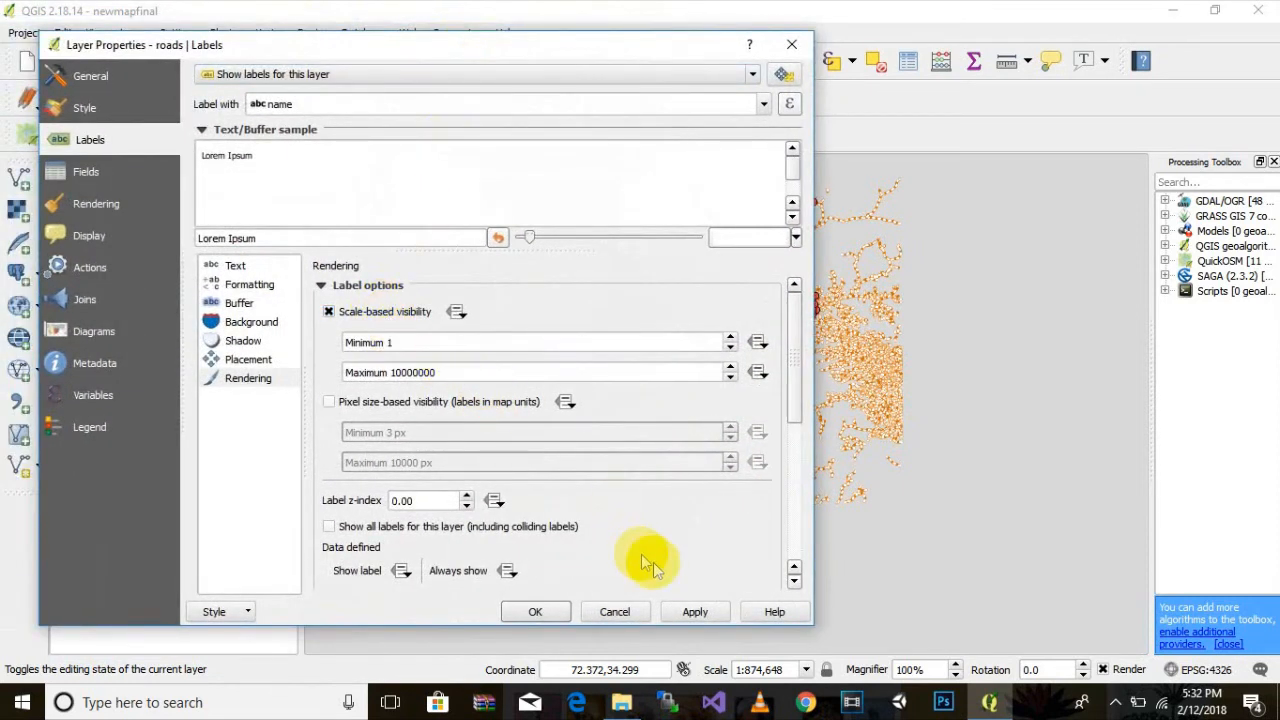
{"action": "left_click", "coordinate": [696, 612]}
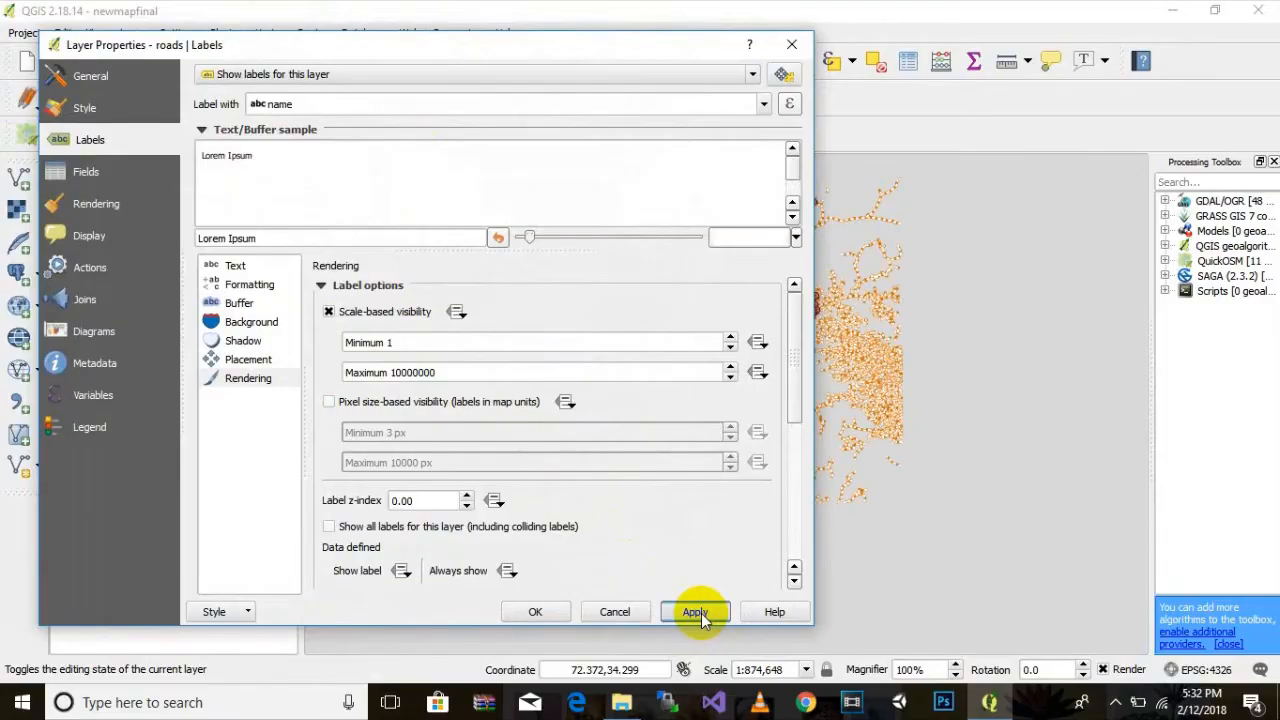
{"action": "left_click", "coordinate": [522, 614]}
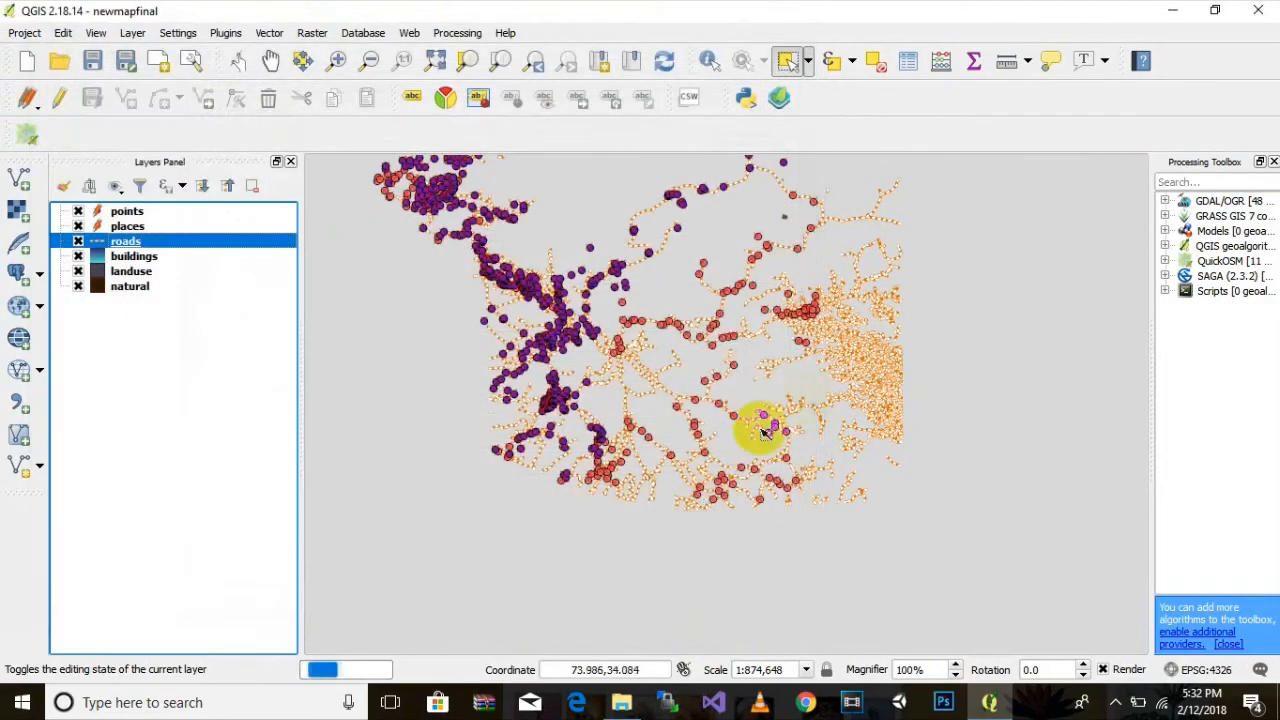
Examine the orange road symbol across the eastern part of the map at several scales
{"action": "scroll", "coordinate": [868, 345], "scroll_direction": "up", "scroll_amount": 2}
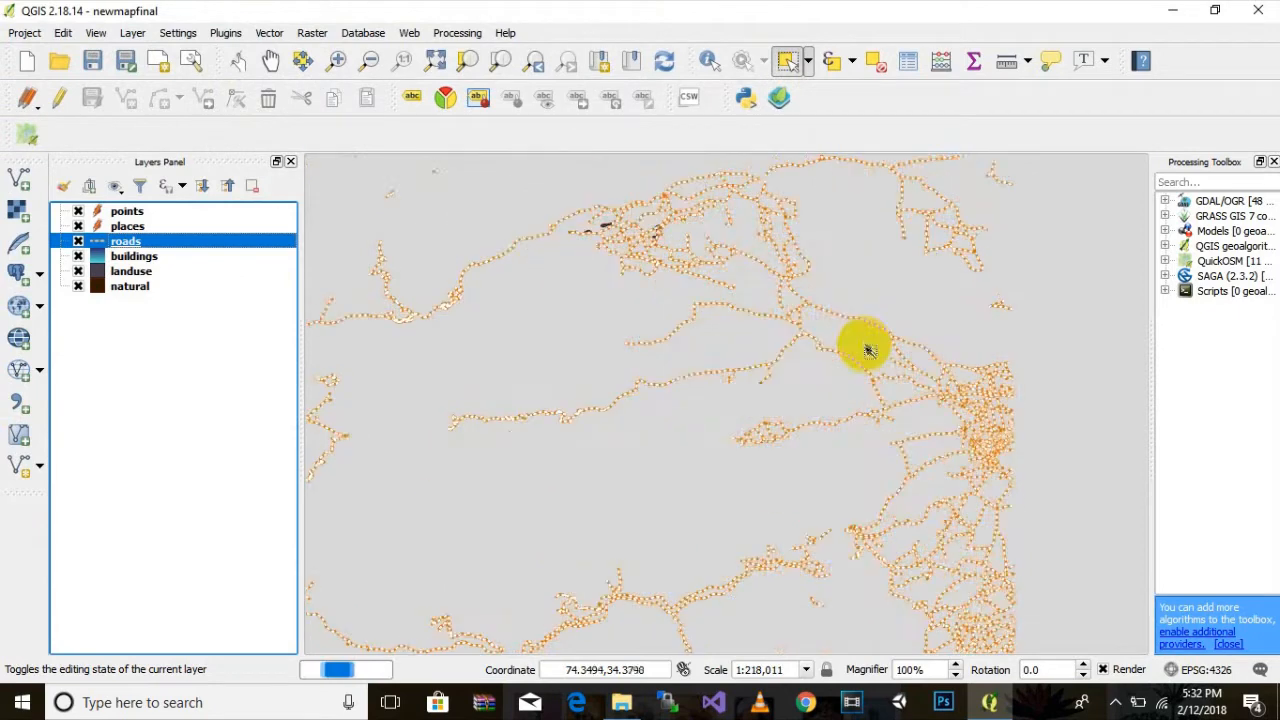
{"action": "scroll", "coordinate": [663, 271], "scroll_direction": "up", "scroll_amount": 4}
{"action": "scroll", "coordinate": [848, 462], "scroll_direction": "down", "scroll_amount": 2}
{"action": "left_click_drag", "start_coordinate": [880, 528], "coordinate": [569, 401]}
{"action": "scroll", "coordinate": [710, 434], "scroll_direction": "up", "scroll_amount": 1}
{"action": "left_click_drag", "start_coordinate": [1045, 481], "coordinate": [788, 428]}
{"action": "scroll", "coordinate": [787, 428], "scroll_direction": "down", "scroll_amount": 1}
{"action": "left_click_drag", "start_coordinate": [940, 437], "coordinate": [697, 457]}
{"action": "left_click_drag", "start_coordinate": [957, 597], "coordinate": [809, 421]}
{"action": "scroll", "coordinate": [809, 421], "scroll_direction": "down", "scroll_amount": 5}
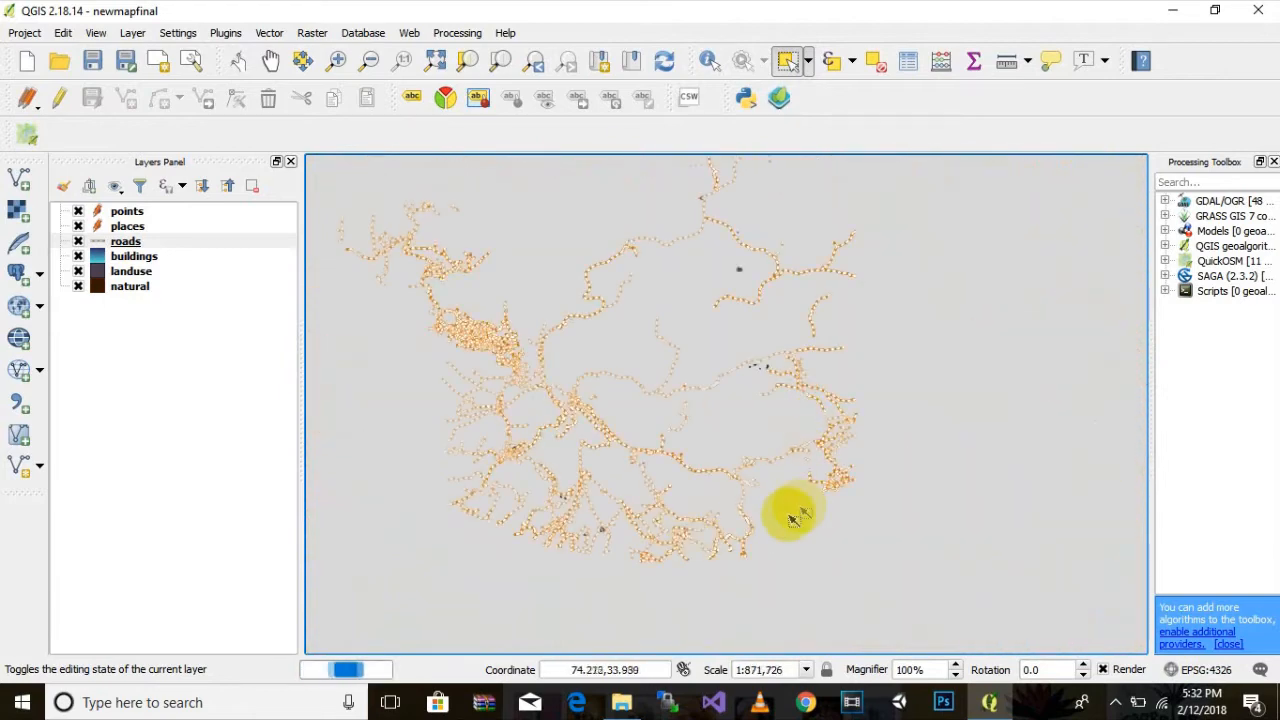
Examine the curved road name labels along the southern part of the map, close up around Bank Road and at wider scales
{"action": "left_click_drag", "start_coordinate": [472, 568], "coordinate": [600, 486]}
{"action": "scroll", "coordinate": [636, 498], "scroll_direction": "up", "scroll_amount": 2}
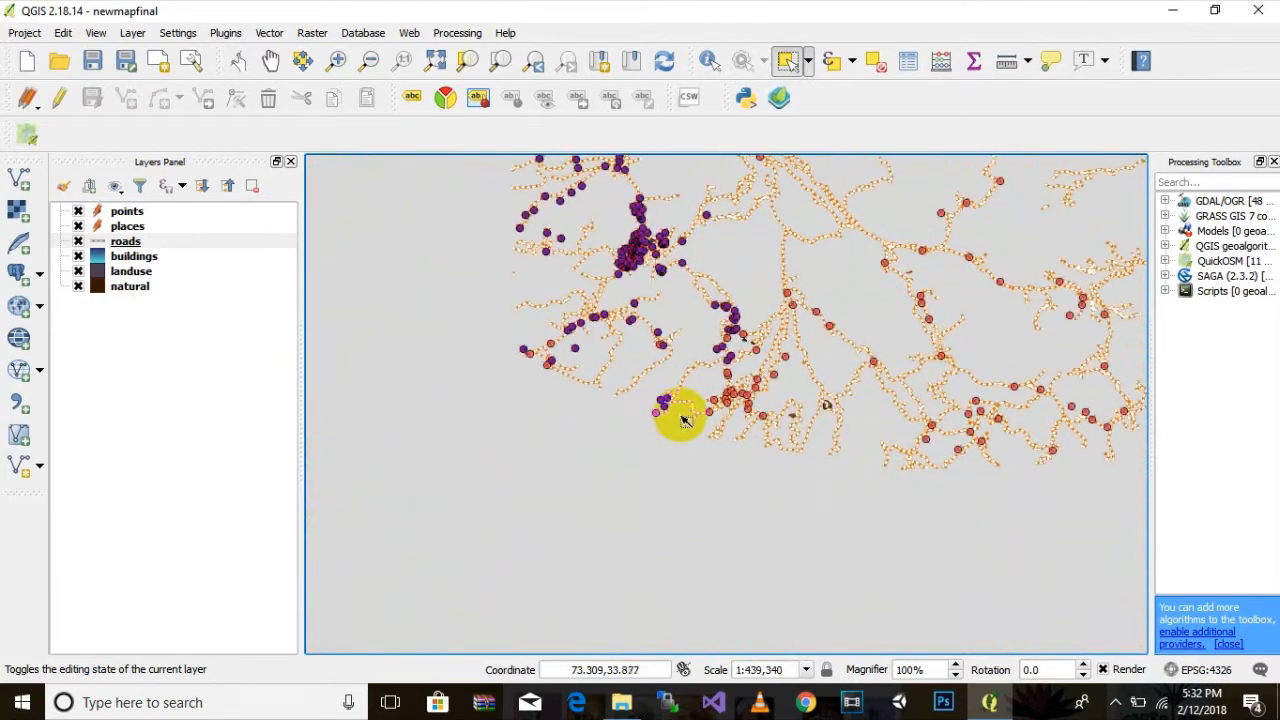
{"action": "scroll", "coordinate": [683, 418], "scroll_direction": "up", "scroll_amount": 3}
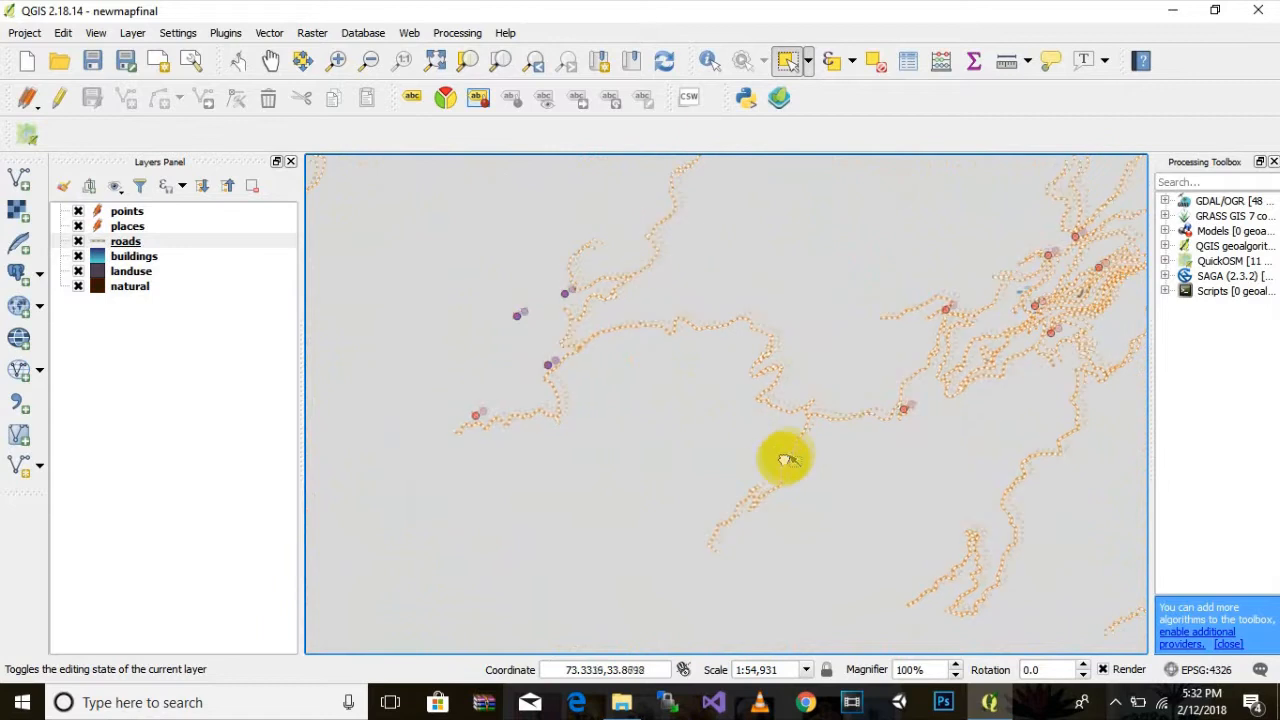
{"action": "scroll", "coordinate": [671, 278], "scroll_direction": "up", "scroll_amount": 2}
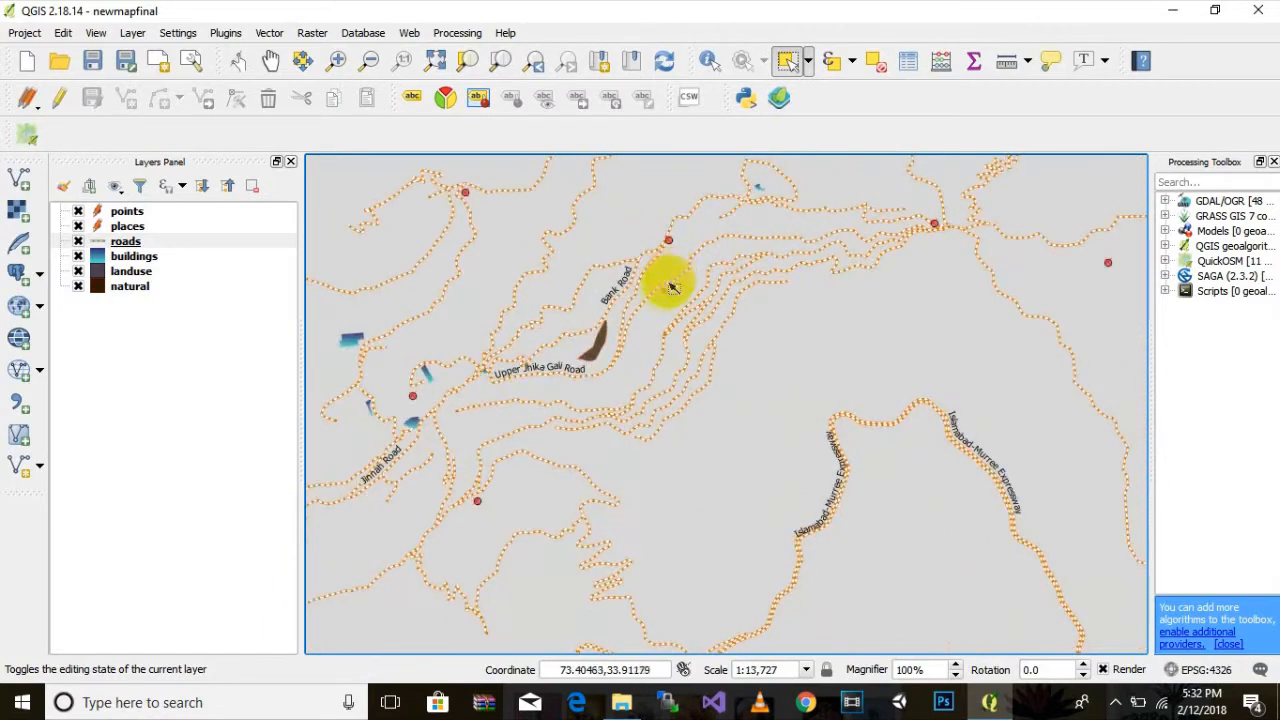
{"action": "scroll", "coordinate": [650, 296], "scroll_direction": "up", "scroll_amount": 1}
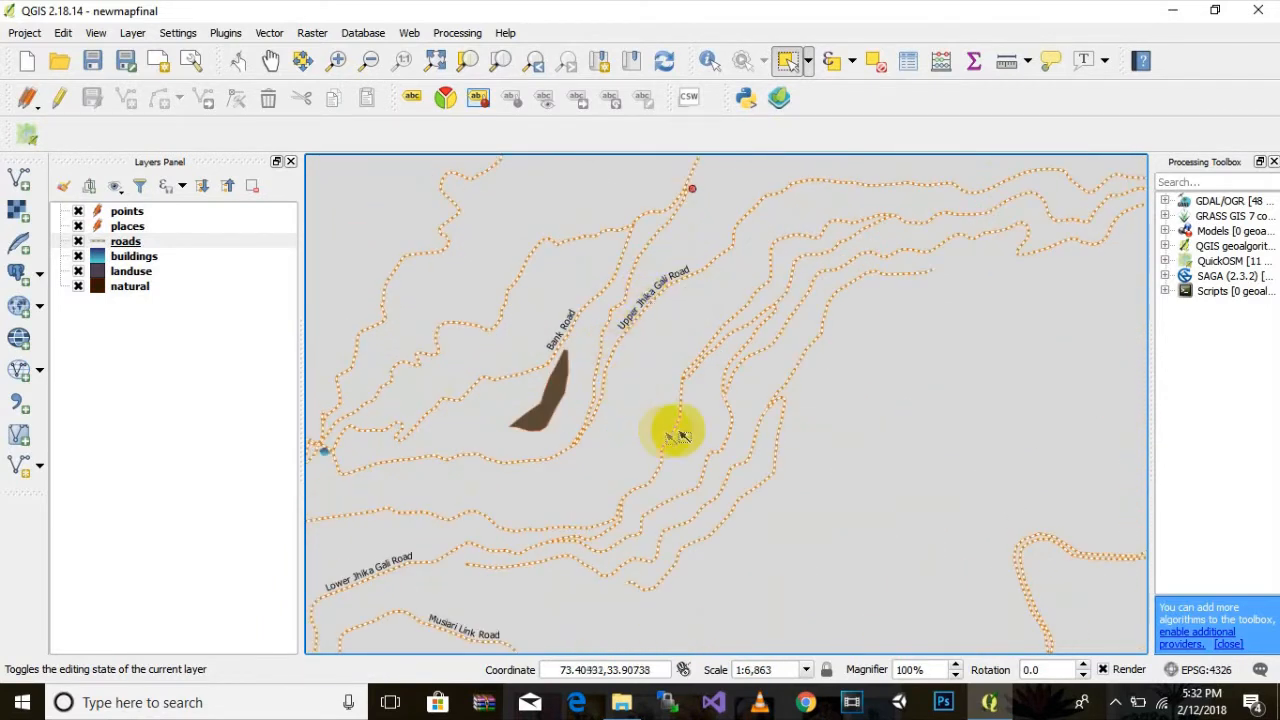
{"action": "left_click_drag", "start_coordinate": [564, 430], "coordinate": [809, 374]}
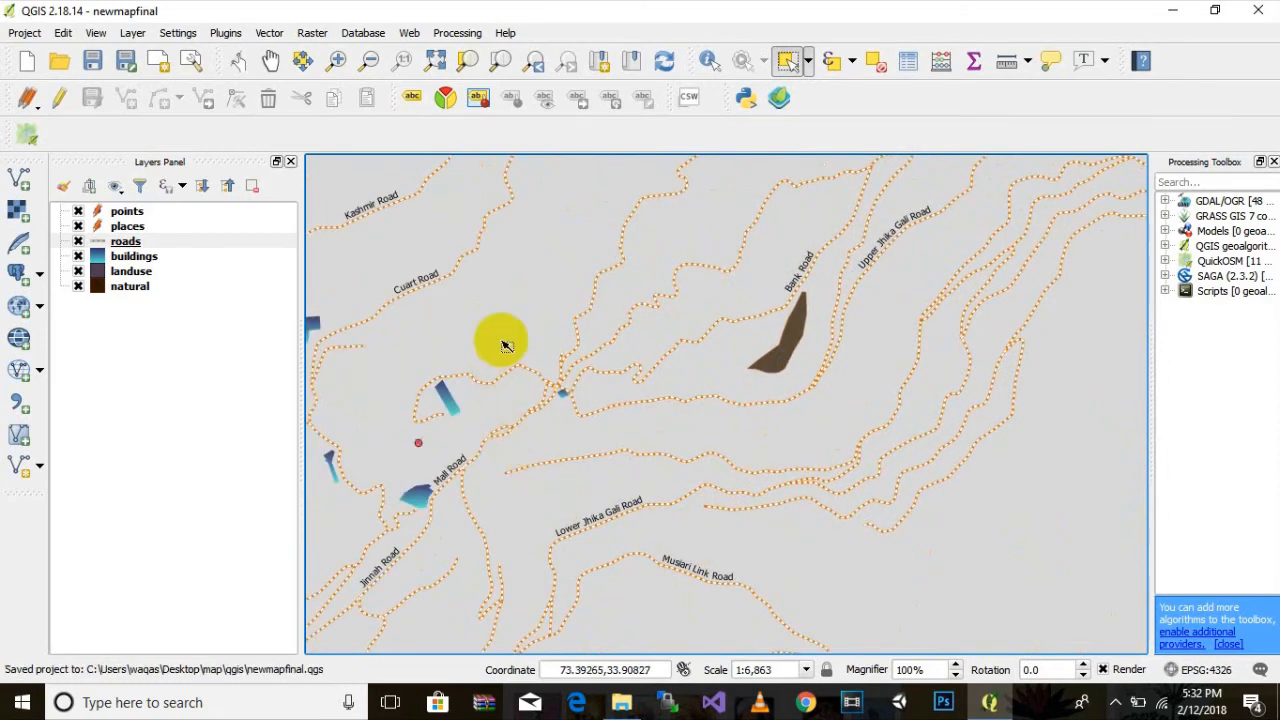
{"action": "scroll", "coordinate": [503, 345], "scroll_direction": "down", "scroll_amount": 5}
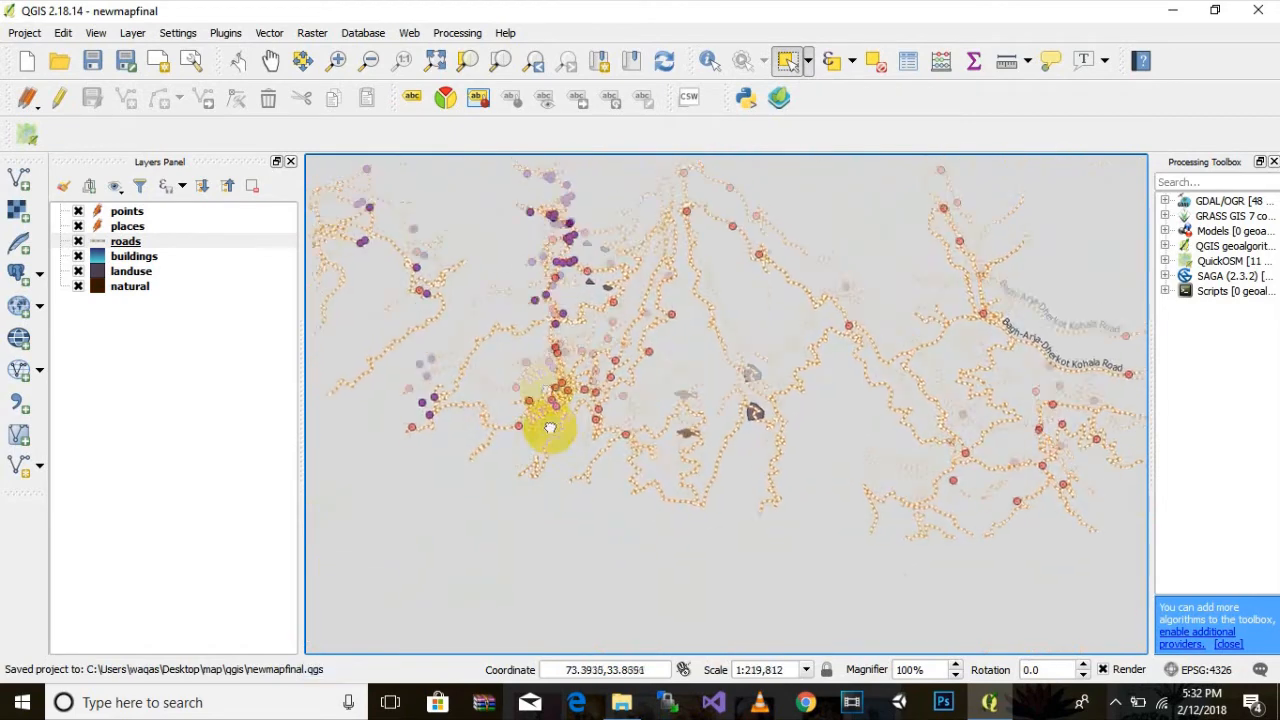
{"action": "scroll", "coordinate": [548, 390], "scroll_direction": "up", "scroll_amount": 2}
{"action": "scroll", "coordinate": [650, 420], "scroll_direction": "down", "scroll_amount": 2}
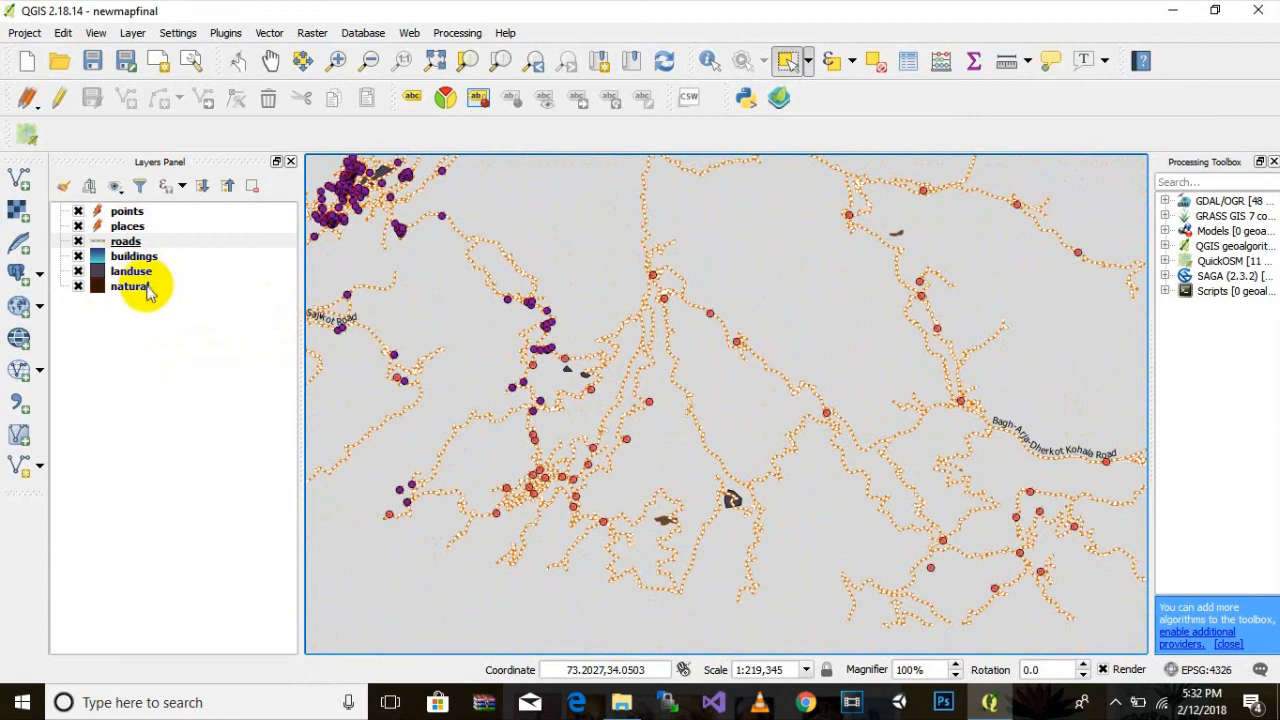
Delete the roads layer's osm_id, ref, type, oneway, bridge and maxspeed fields, keeping only name, and save the layer edits
{"action": "left_click", "coordinate": [126, 242]}
{"action": "double_click", "coordinate": [127, 244]}
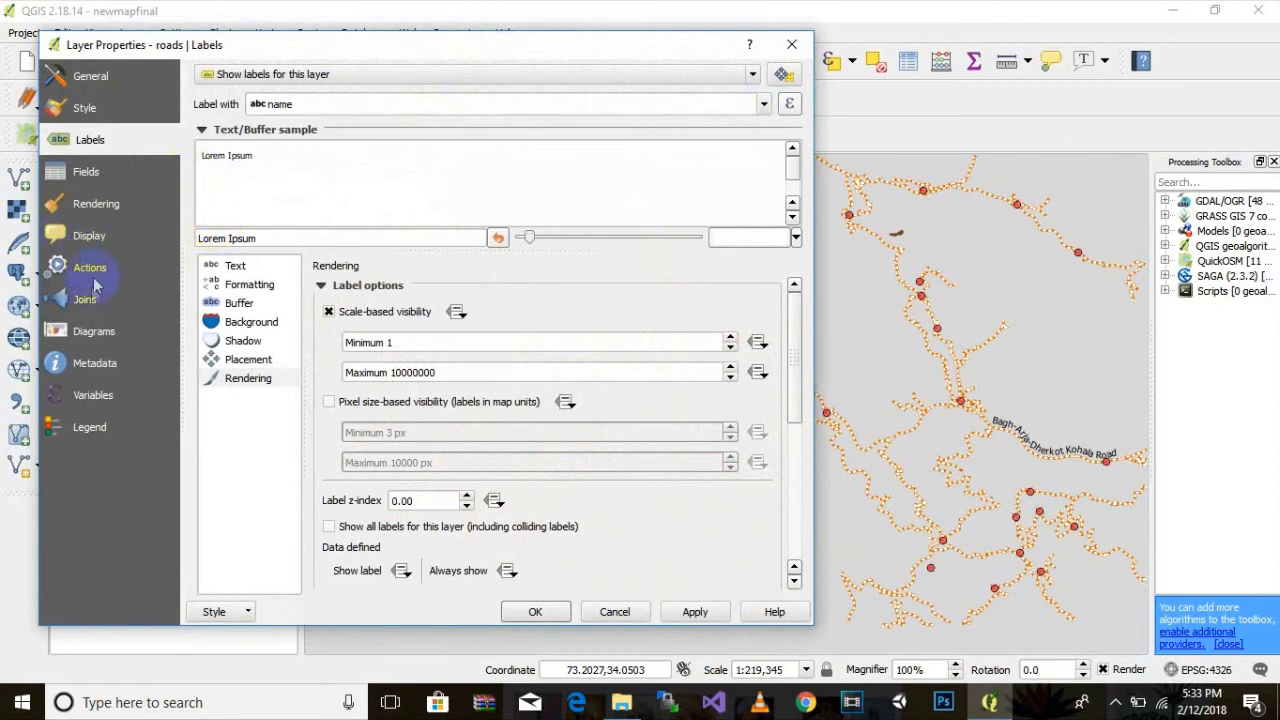
{"action": "left_click", "coordinate": [86, 174]}
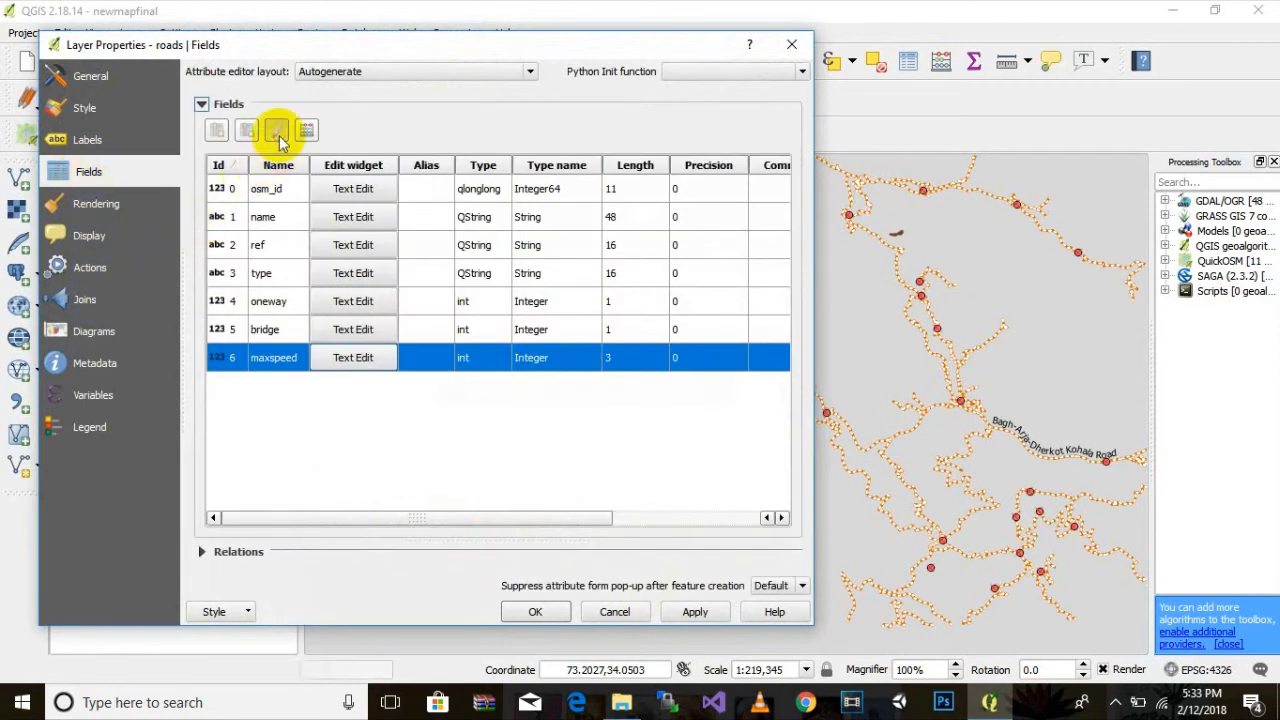
{"action": "left_click_drag", "start_coordinate": [228, 190], "coordinate": [232, 252]}
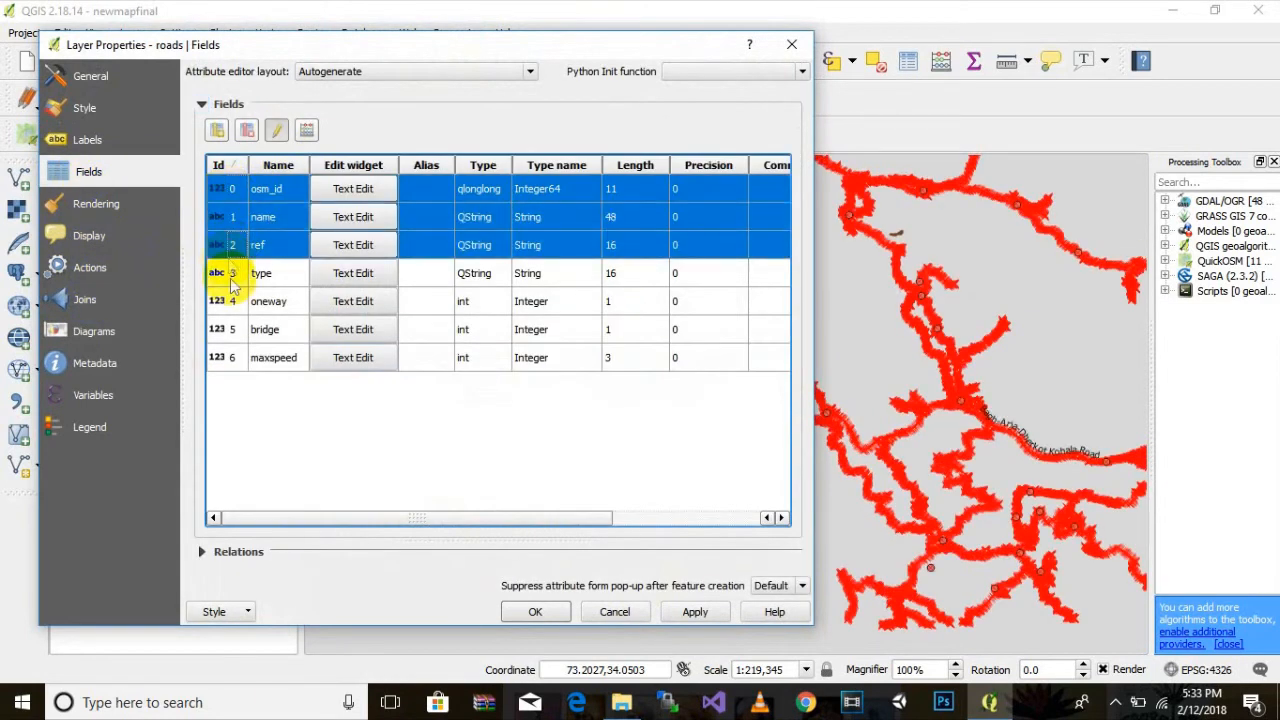
{"action": "left_click", "coordinate": [233, 360], "text": "shift"}
{"action": "left_click", "coordinate": [212, 226], "text": "ctrl"}
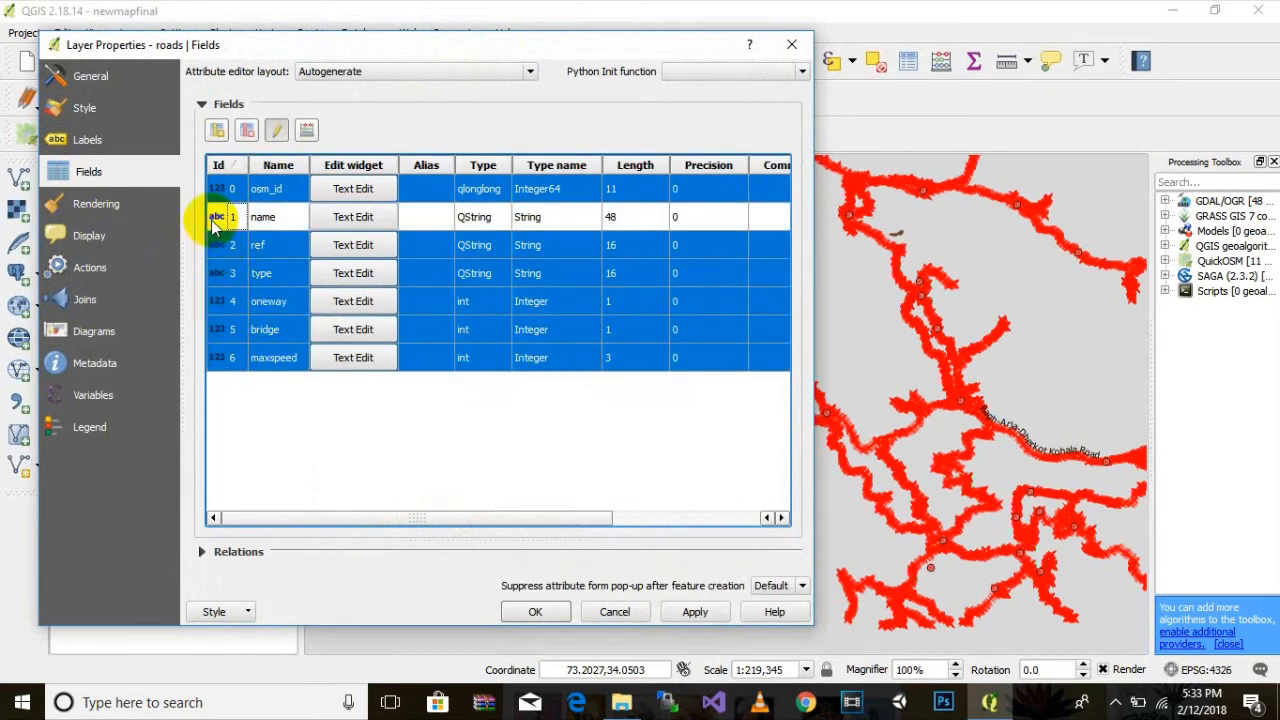
{"action": "left_click", "coordinate": [247, 130]}
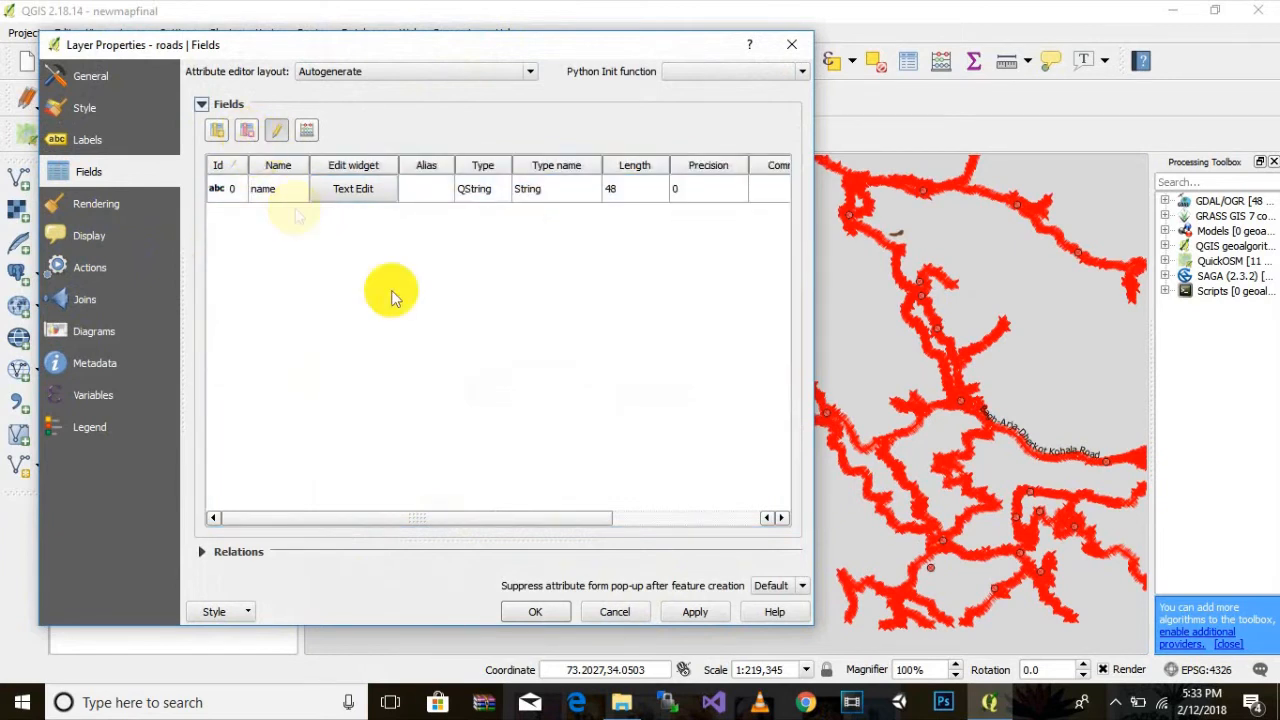
{"action": "left_click", "coordinate": [535, 611]}
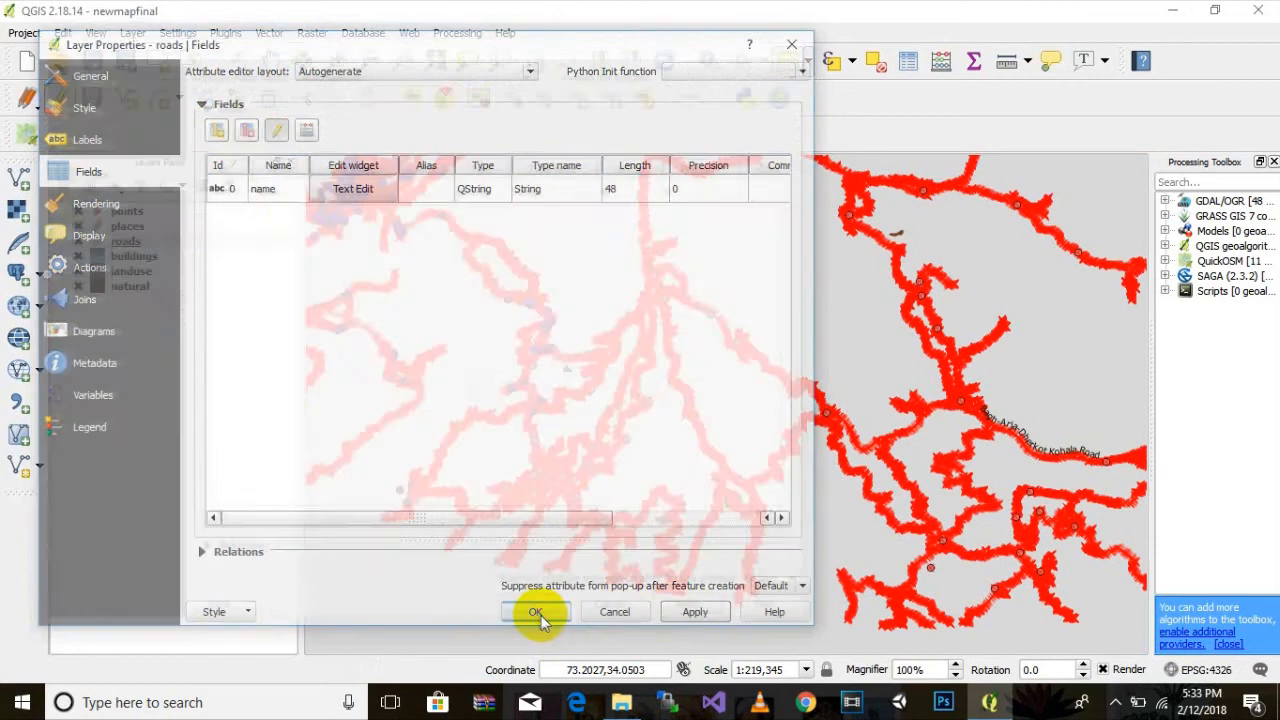
{"action": "left_click", "coordinate": [59, 97]}
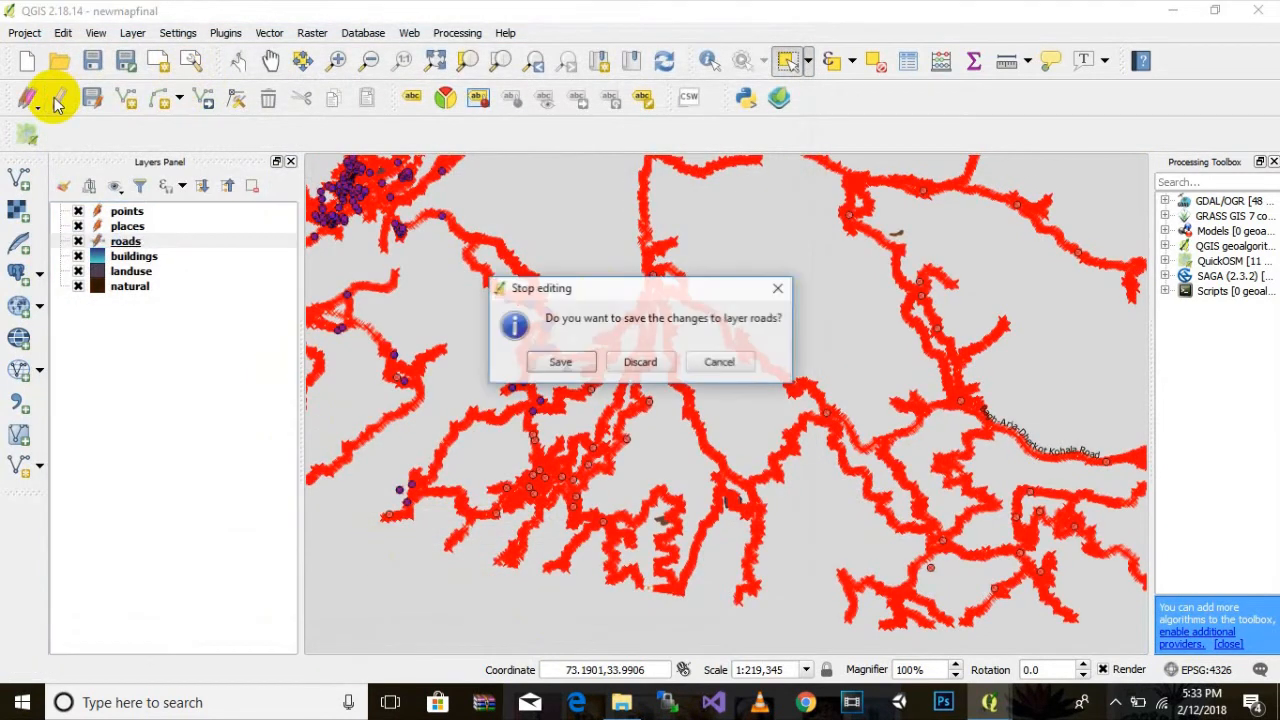
{"action": "left_click", "coordinate": [561, 362]}
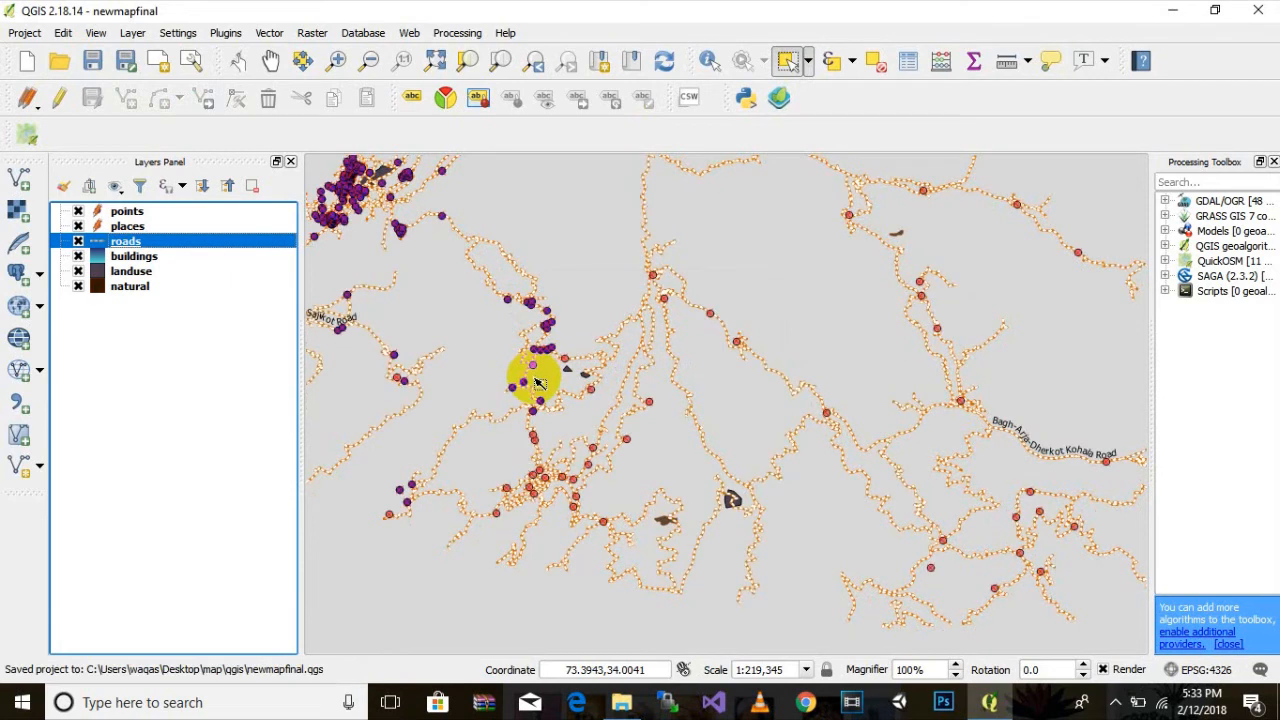
Open the places layer's attribute table and sort its records by name so the unnamed ones come first
{"action": "left_click", "coordinate": [127, 226]}
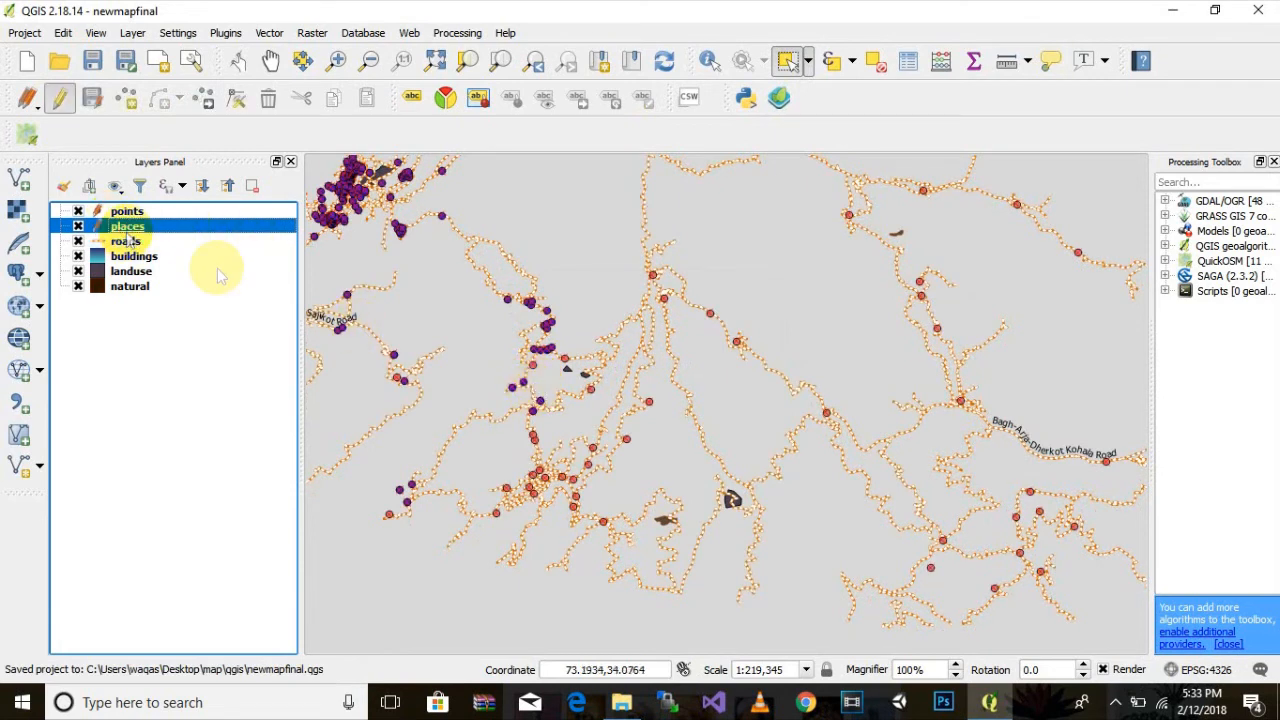
{"action": "scroll", "coordinate": [366, 309], "scroll_direction": "down", "scroll_amount": 2}
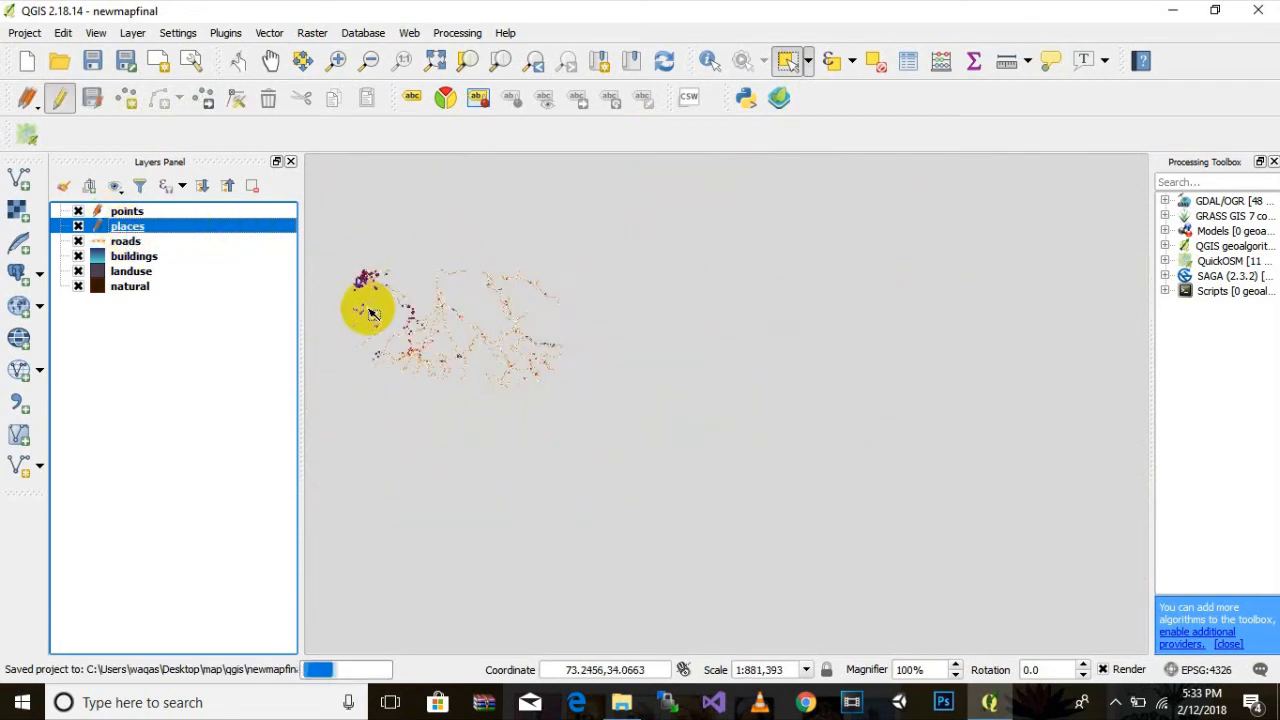
{"action": "right_click", "coordinate": [137, 232]}
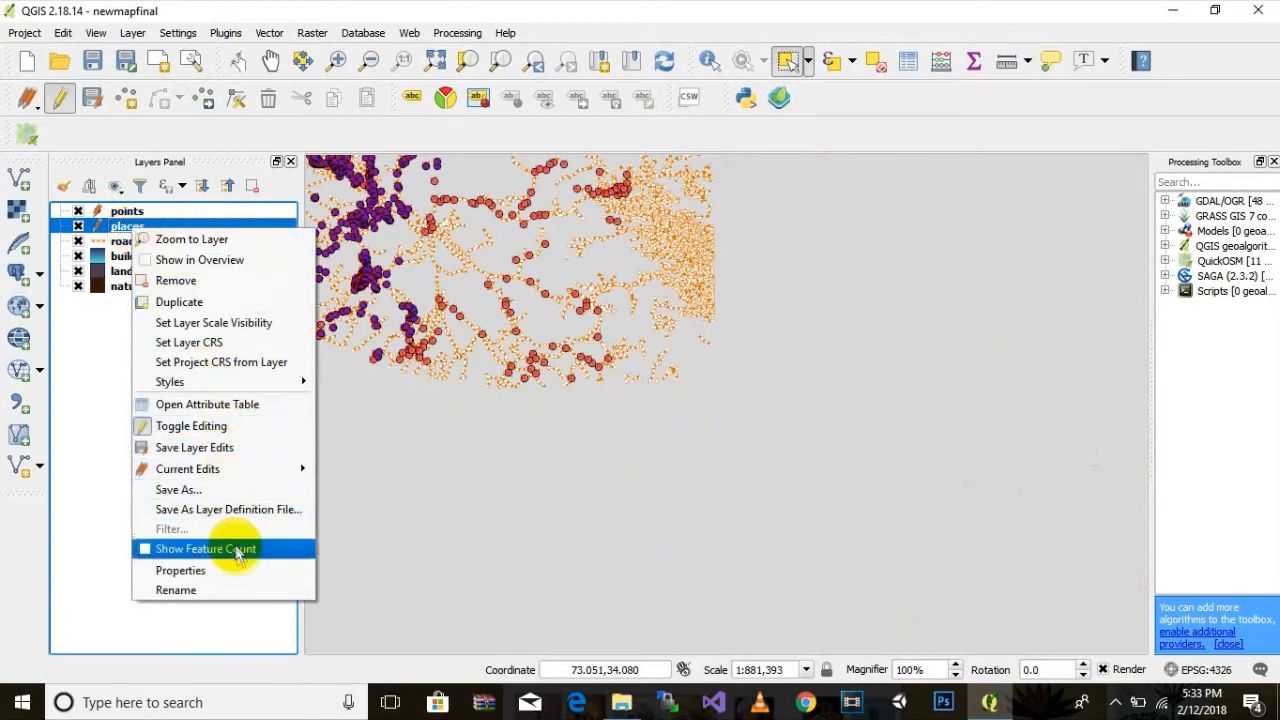
{"action": "left_click", "coordinate": [240, 418]}
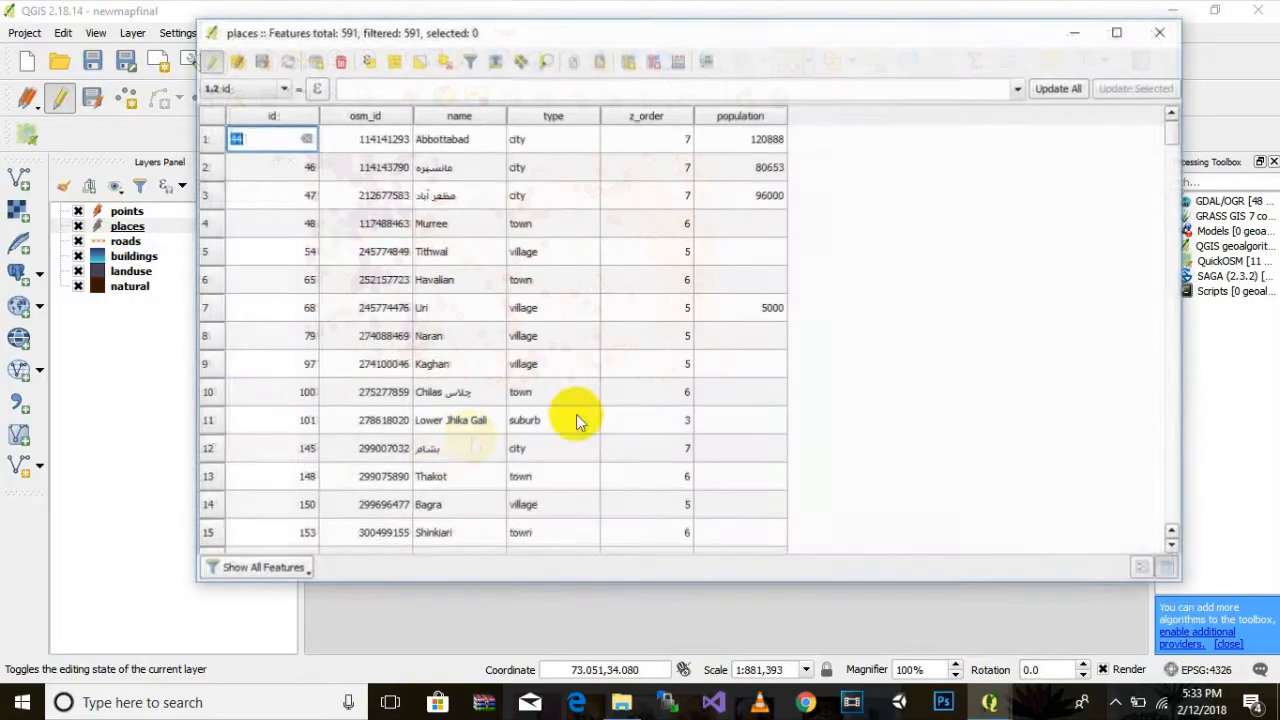
{"action": "left_click", "coordinate": [459, 118]}
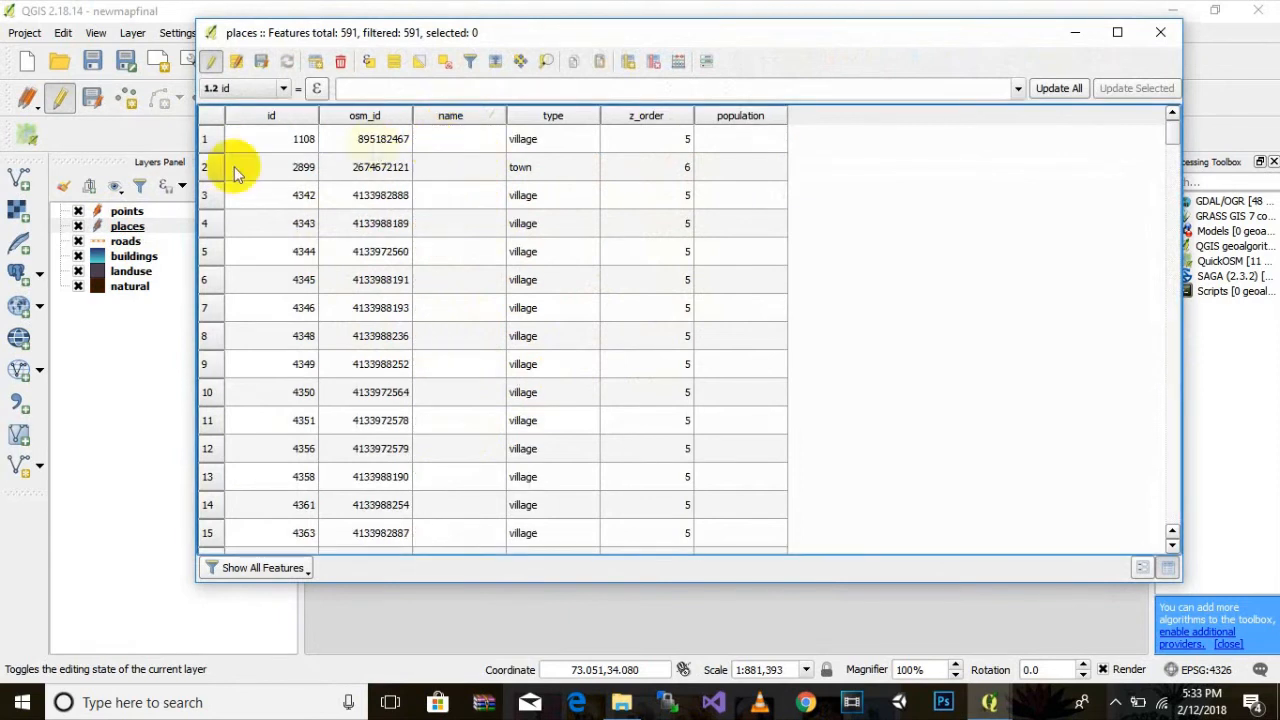
{"action": "scroll", "coordinate": [456, 174], "scroll_direction": "down", "scroll_amount": 4}
{"action": "scroll", "coordinate": [494, 303], "scroll_direction": "up", "scroll_amount": 4}
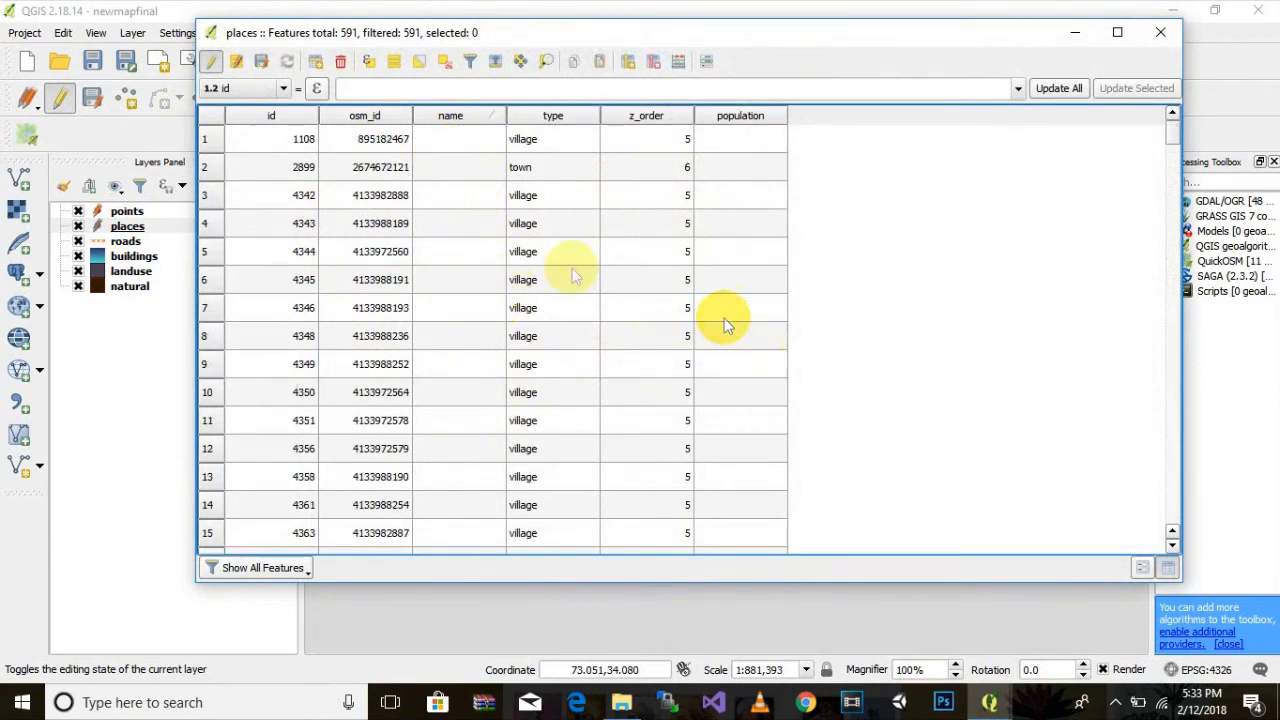
Delete all places records with an empty name, close the attribute table and save the layer edits
{"action": "left_click", "coordinate": [207, 143]}
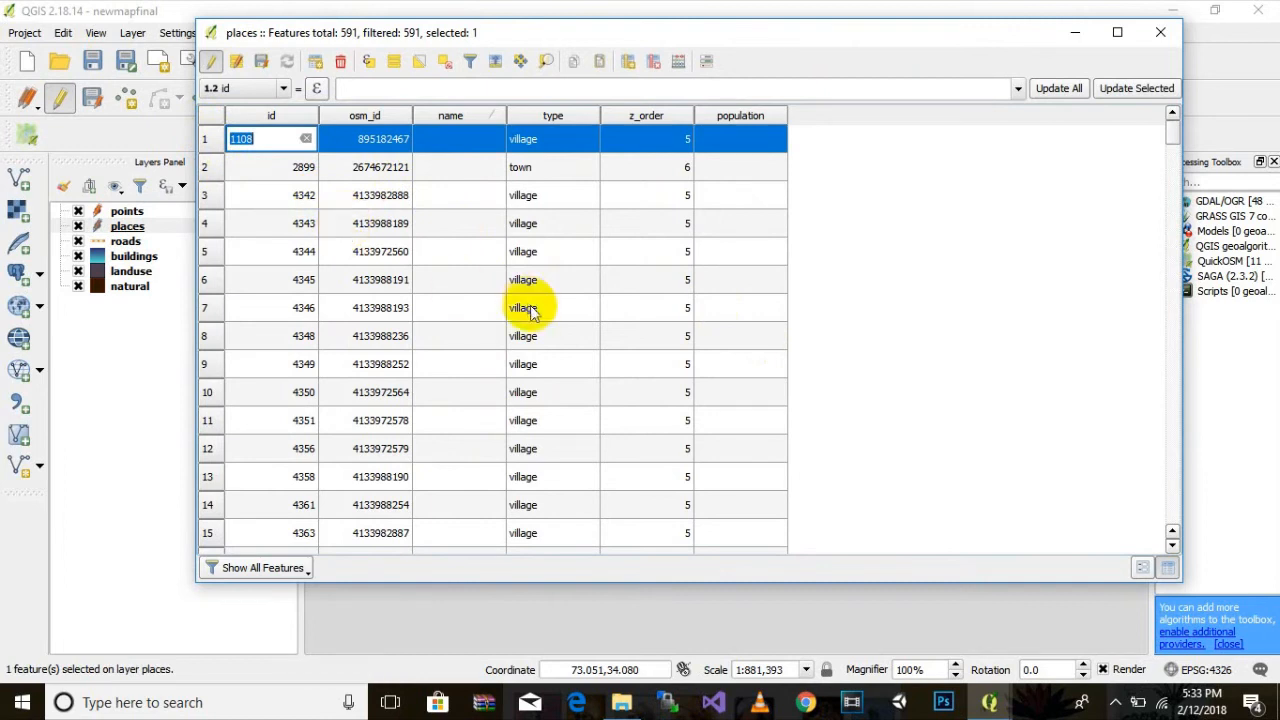
{"action": "scroll", "coordinate": [530, 310], "scroll_direction": "down", "scroll_amount": 3}
{"action": "scroll", "coordinate": [530, 310], "scroll_direction": "down", "scroll_amount": 2}
{"action": "left_click", "coordinate": [209, 393], "text": "shift"}
{"action": "left_click", "coordinate": [340, 61]}
{"action": "scroll", "coordinate": [574, 380], "scroll_direction": "down", "scroll_amount": 10}
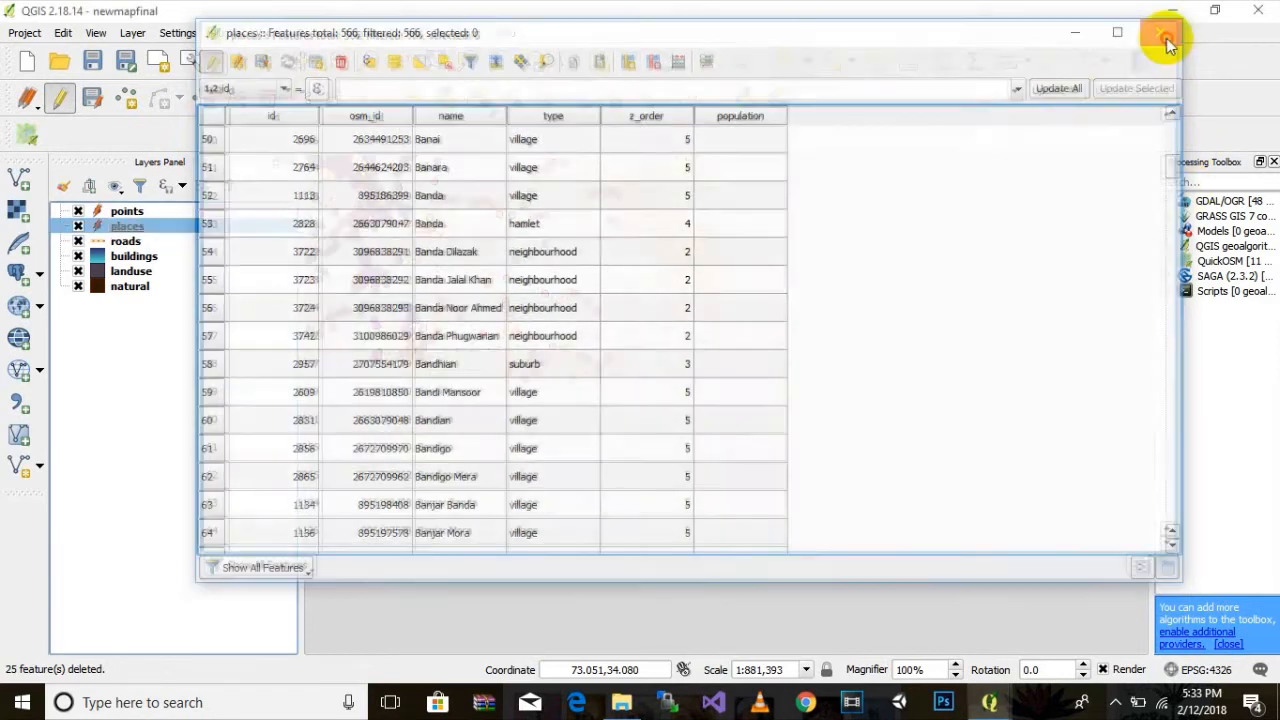
{"action": "left_click", "coordinate": [1167, 37]}
{"action": "left_click", "coordinate": [59, 97]}
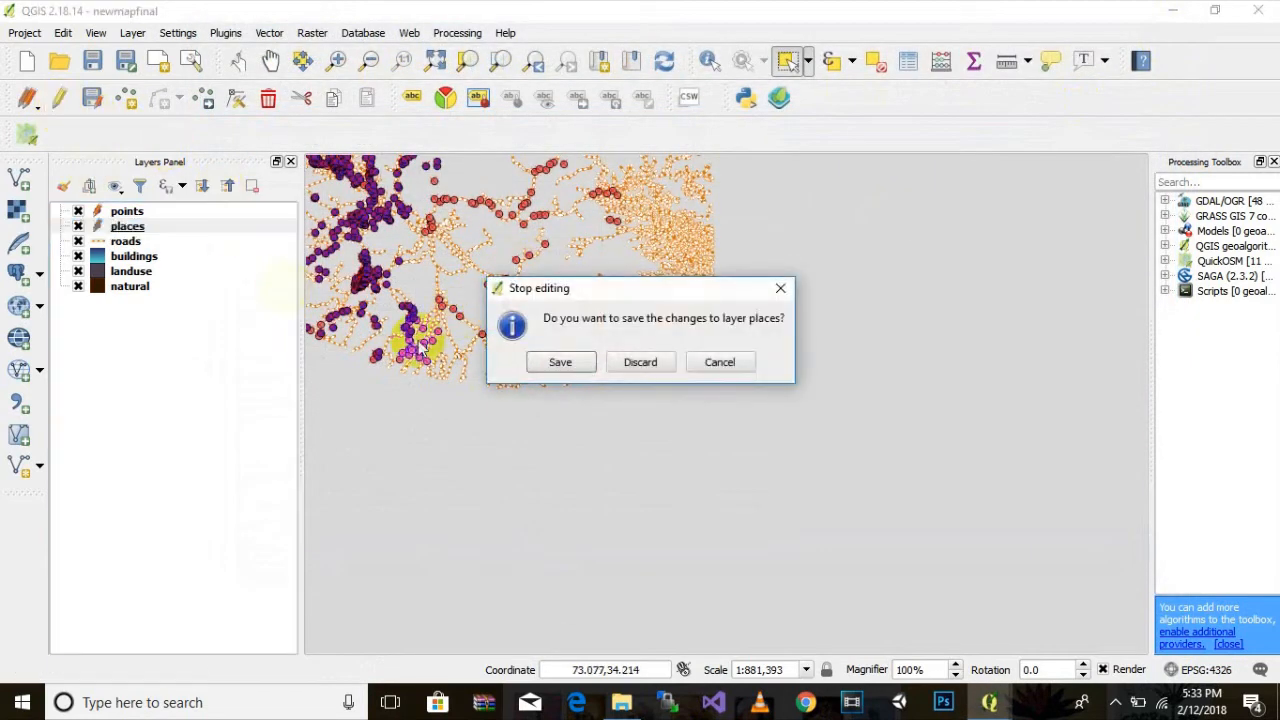
{"action": "left_click", "coordinate": [535, 362]}
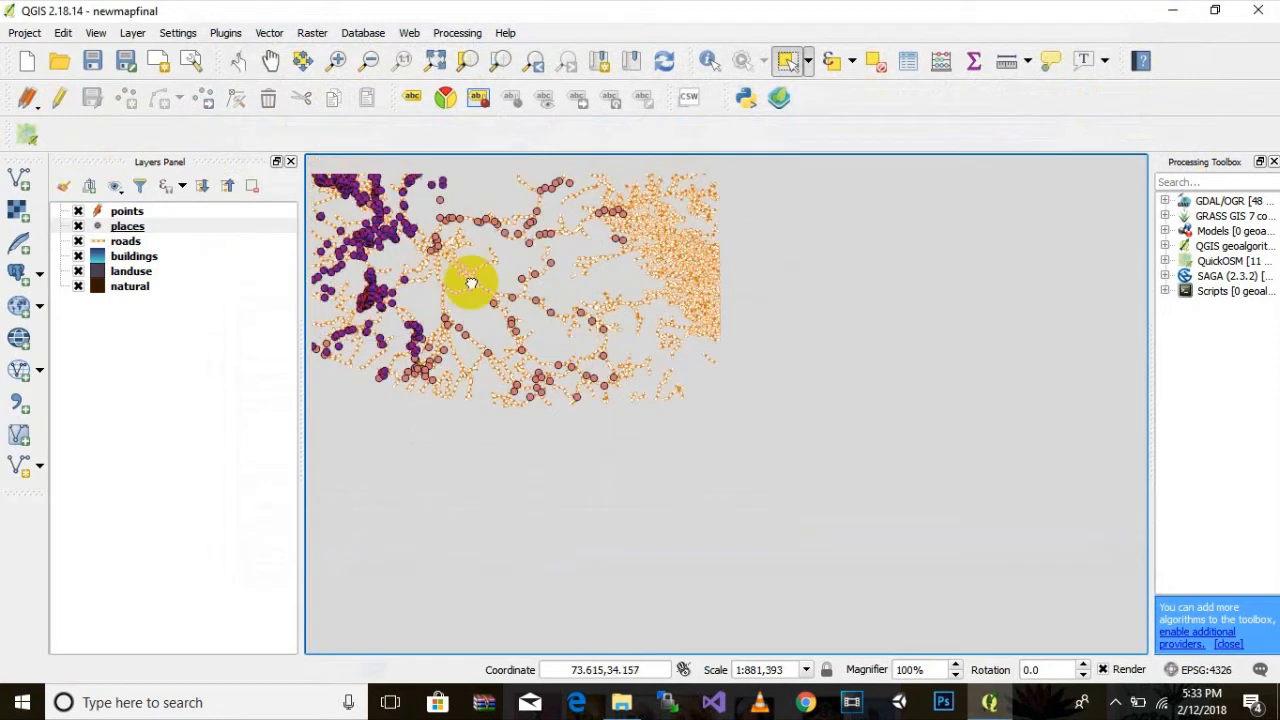
Delete the places layer's id, osm_id, type, z_order and population fields, keeping only name, and apply the change
{"action": "left_click", "coordinate": [126, 227]}
{"action": "left_click", "coordinate": [126, 227]}
{"action": "double_click", "coordinate": [126, 227]}
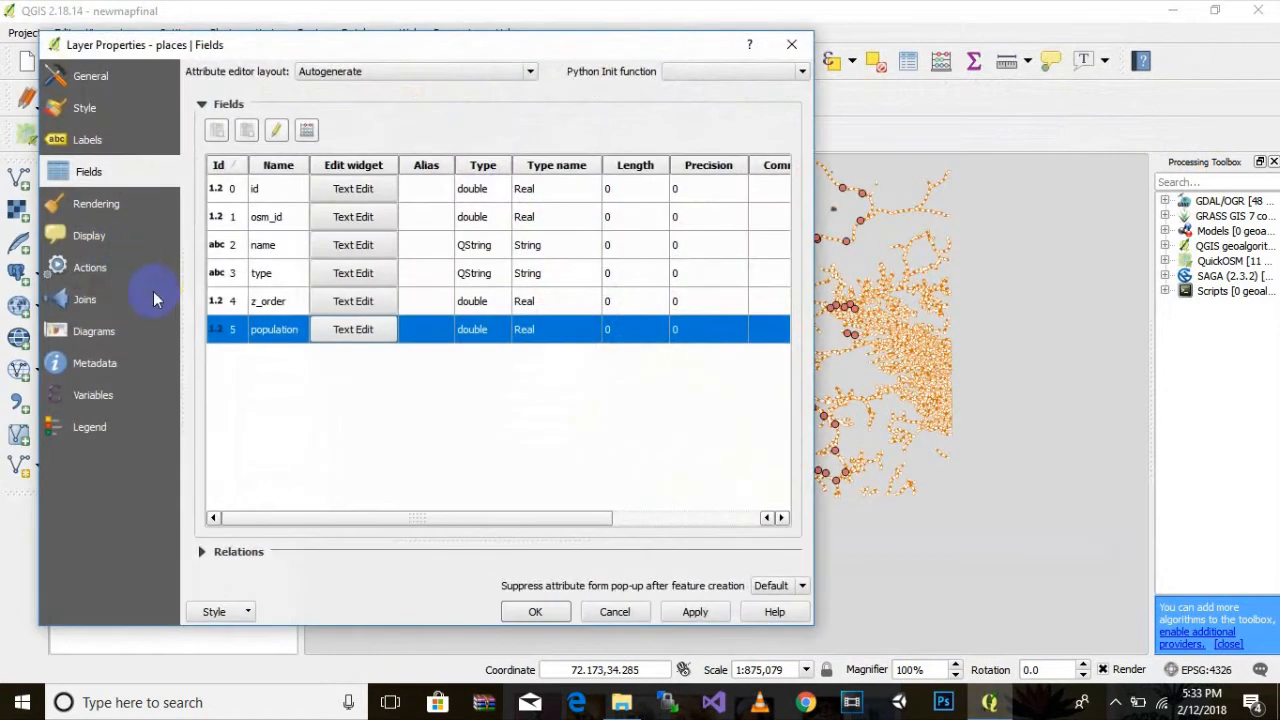
{"action": "left_click", "coordinate": [284, 137]}
{"action": "left_click", "coordinate": [229, 191]}
{"action": "left_click", "coordinate": [229, 217], "text": "ctrl"}
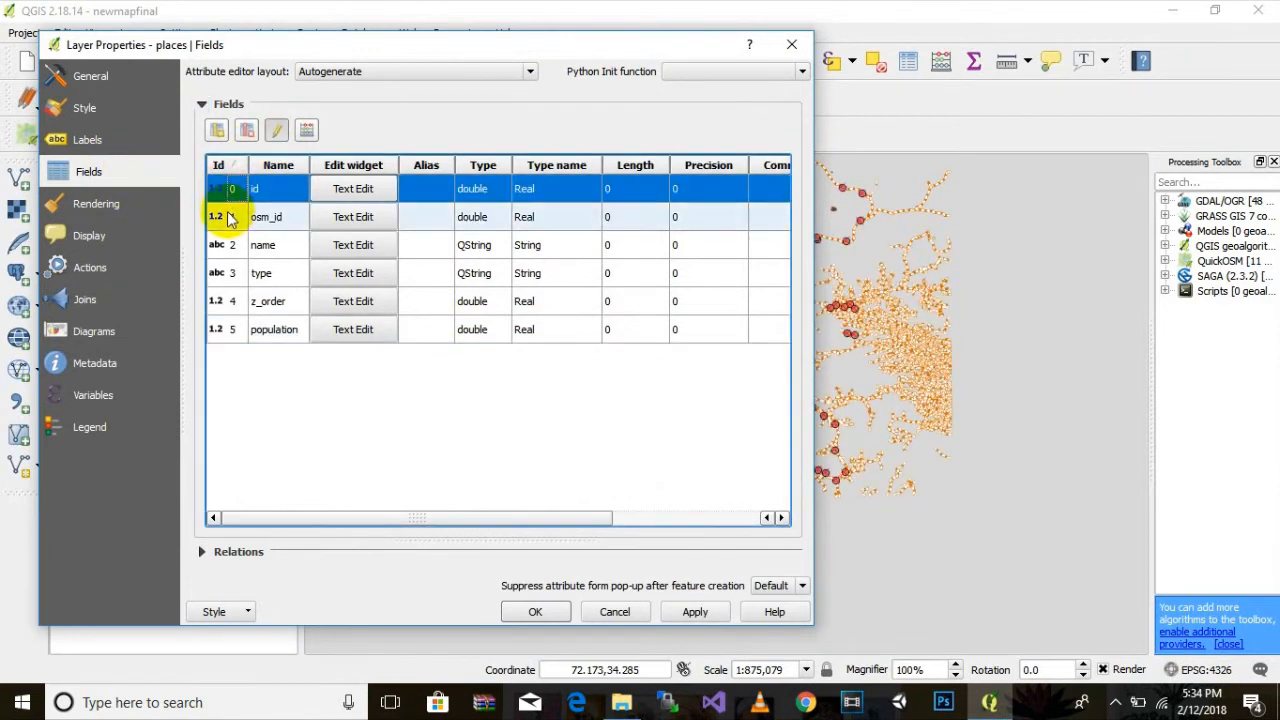
{"action": "left_click", "coordinate": [224, 280], "text": "shift"}
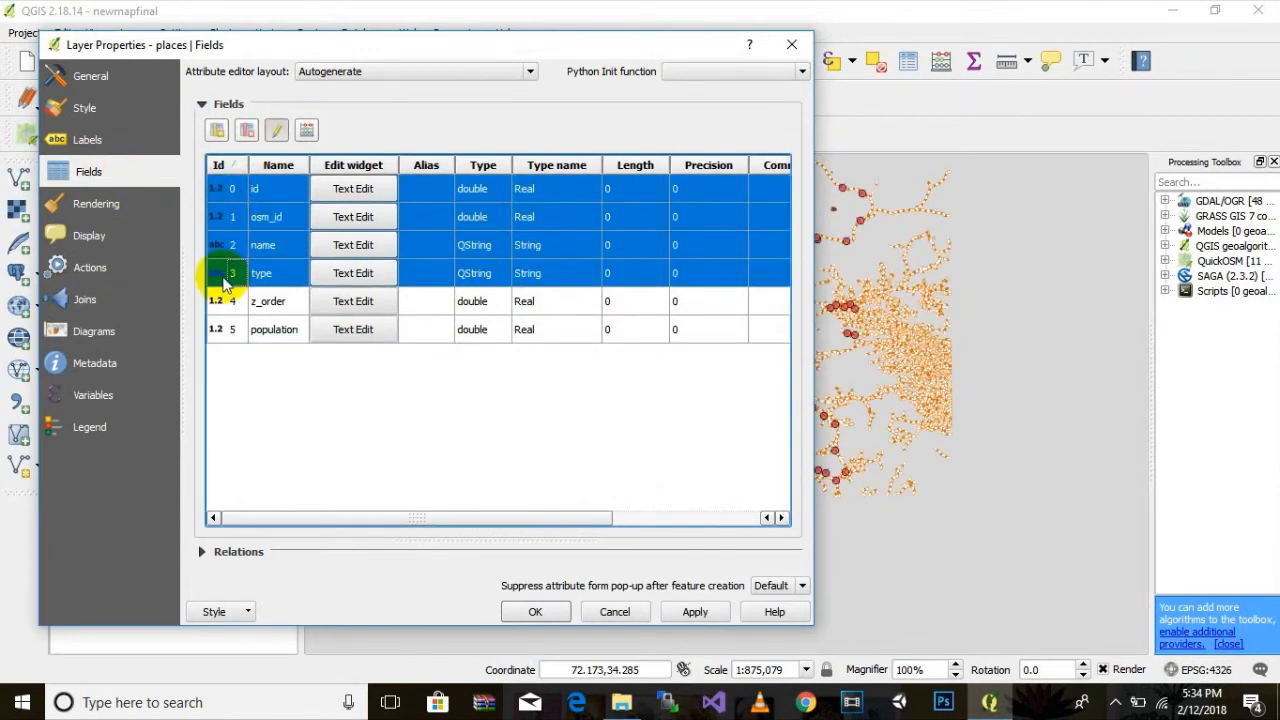
{"action": "left_click", "coordinate": [216, 245], "text": "ctrl"}
{"action": "left_click", "coordinate": [216, 301], "text": "ctrl"}
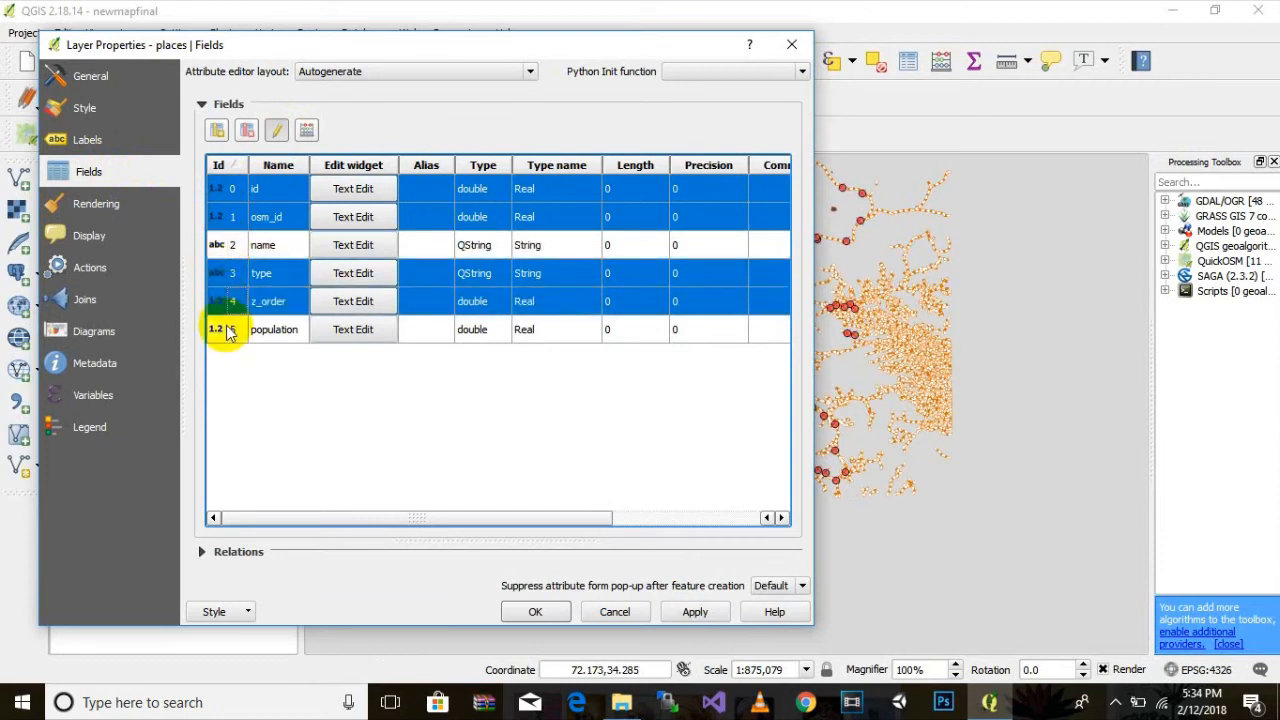
{"action": "left_click", "coordinate": [216, 329], "text": "ctrl"}
{"action": "left_click", "coordinate": [246, 130]}
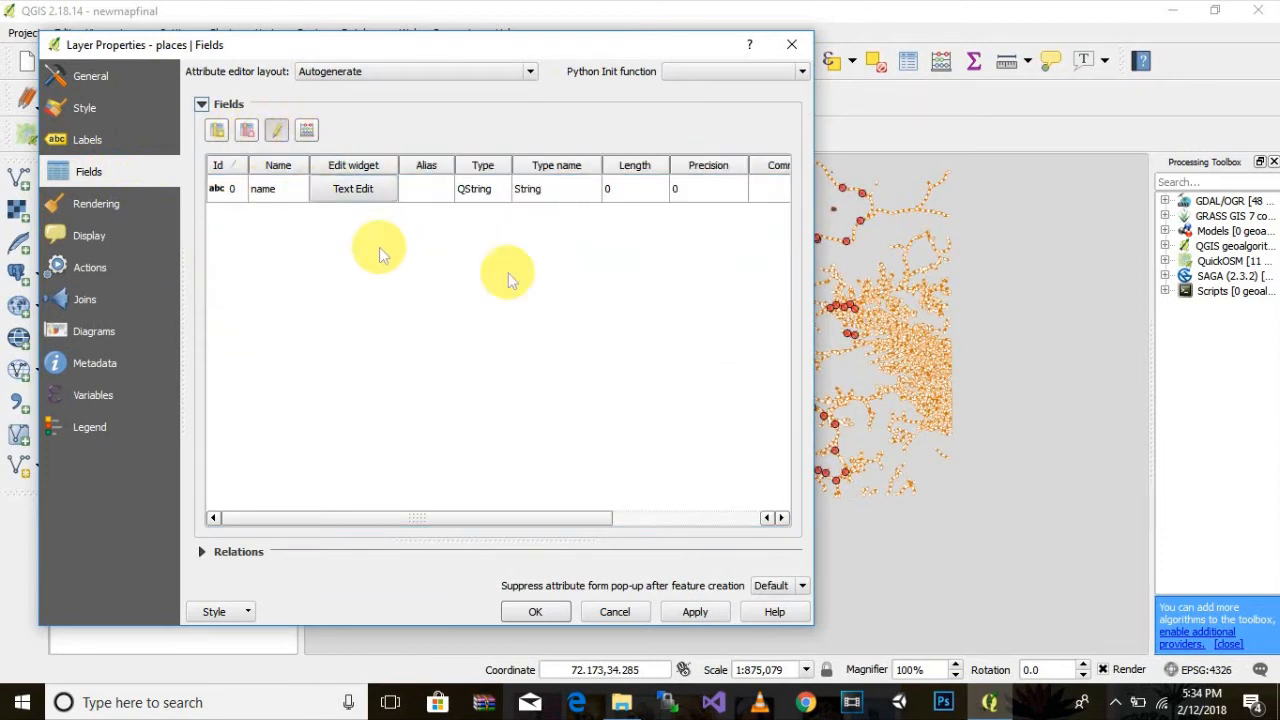
{"action": "left_click", "coordinate": [692, 612]}
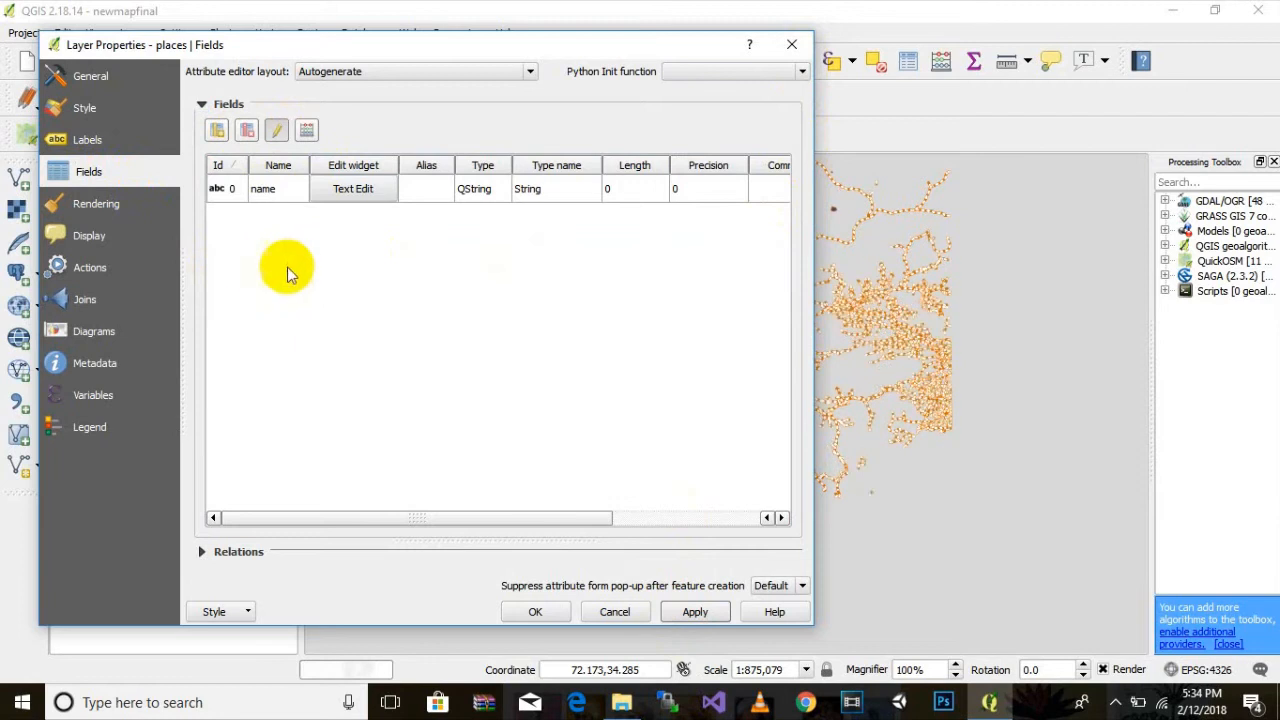
Change the places layer's simple marker to the SVG marker symbol layer type
{"action": "left_click_drag", "start_coordinate": [512, 60], "coordinate": [532, 56]}
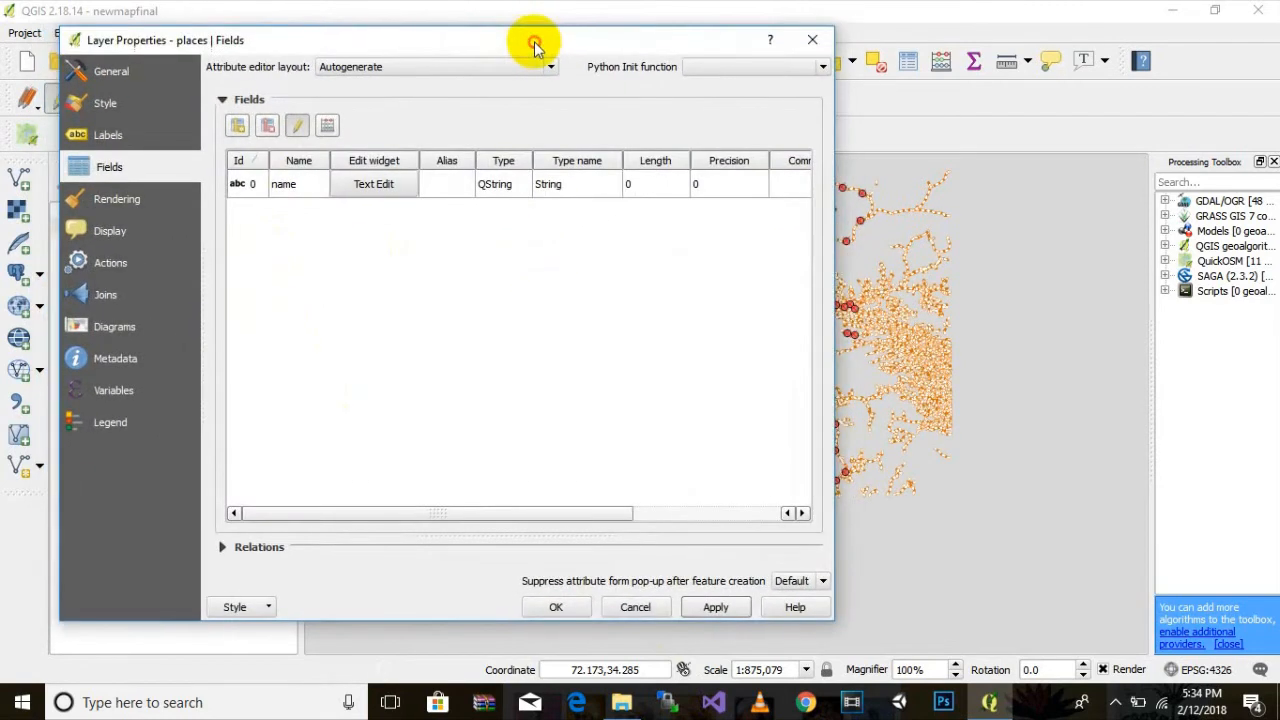
{"action": "left_click", "coordinate": [133, 141]}
{"action": "left_click", "coordinate": [103, 104]}
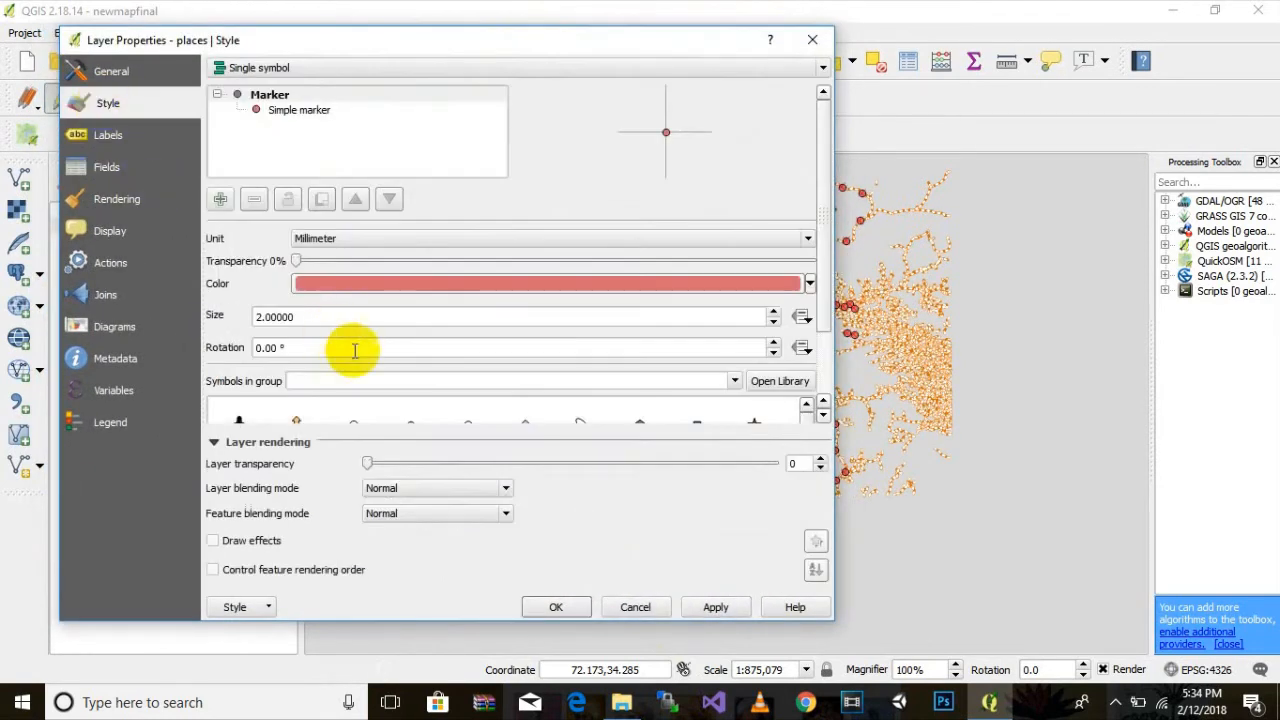
{"action": "left_click", "coordinate": [316, 112]}
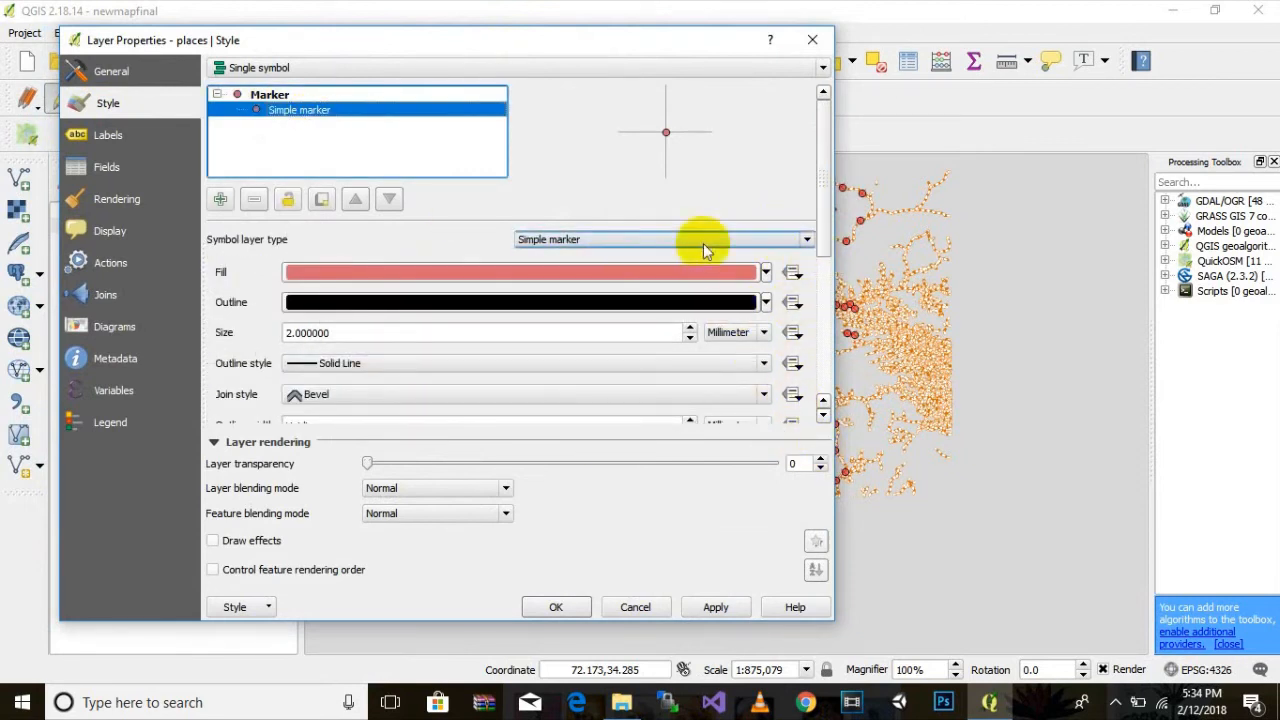
{"action": "left_click", "coordinate": [806, 241]}
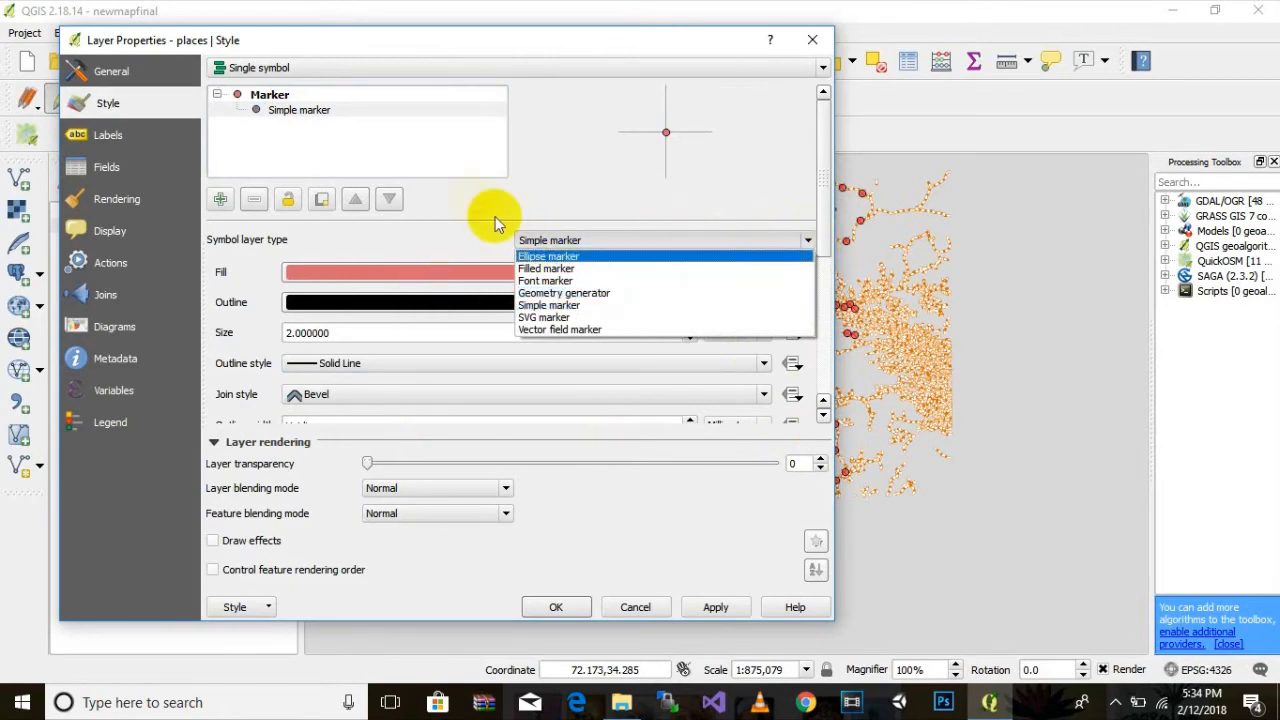
{"action": "left_click", "coordinate": [447, 175]}
{"action": "left_click_drag", "start_coordinate": [540, 44], "coordinate": [605, 66]}
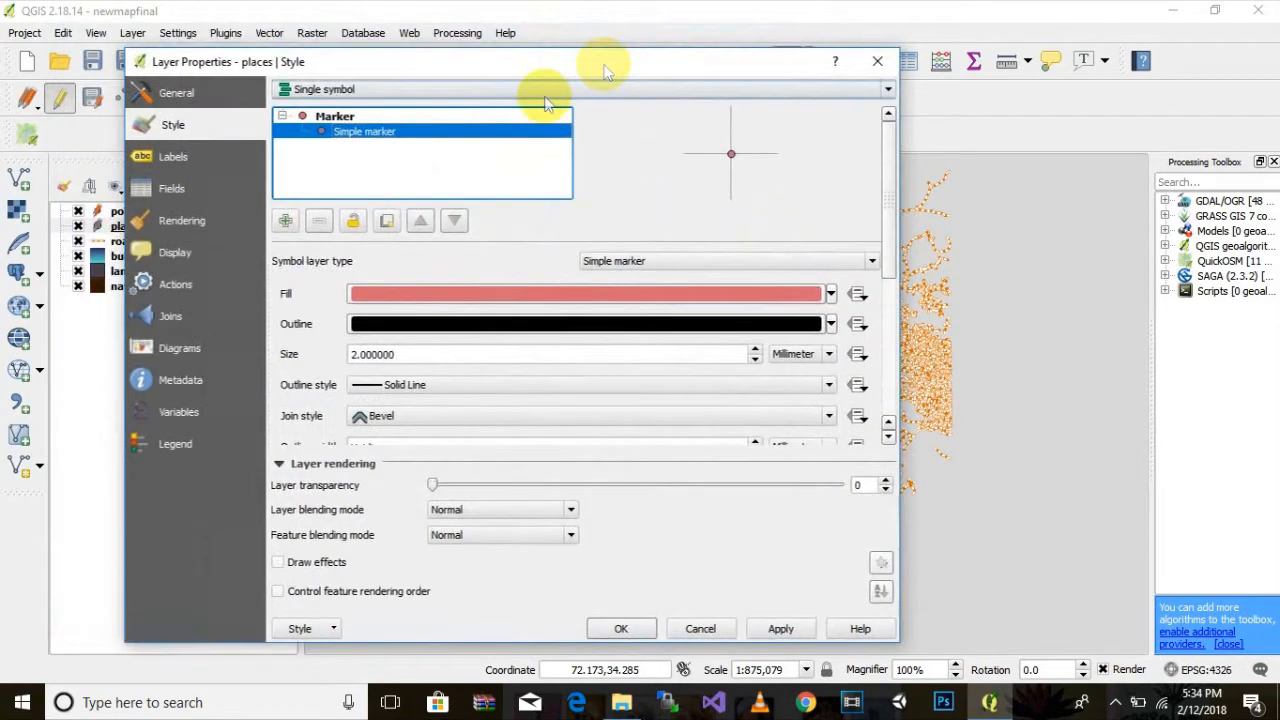
{"action": "left_click_drag", "start_coordinate": [491, 68], "coordinate": [271, 99]}
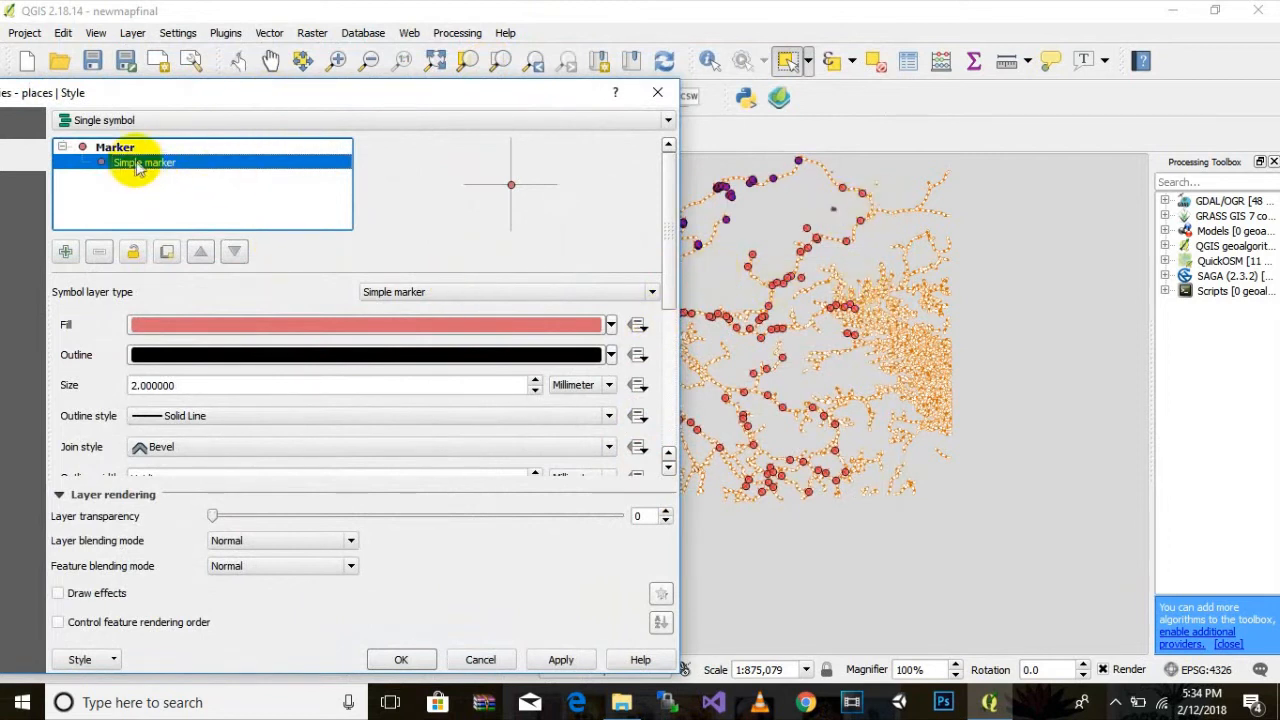
{"action": "left_click", "coordinate": [652, 292]}
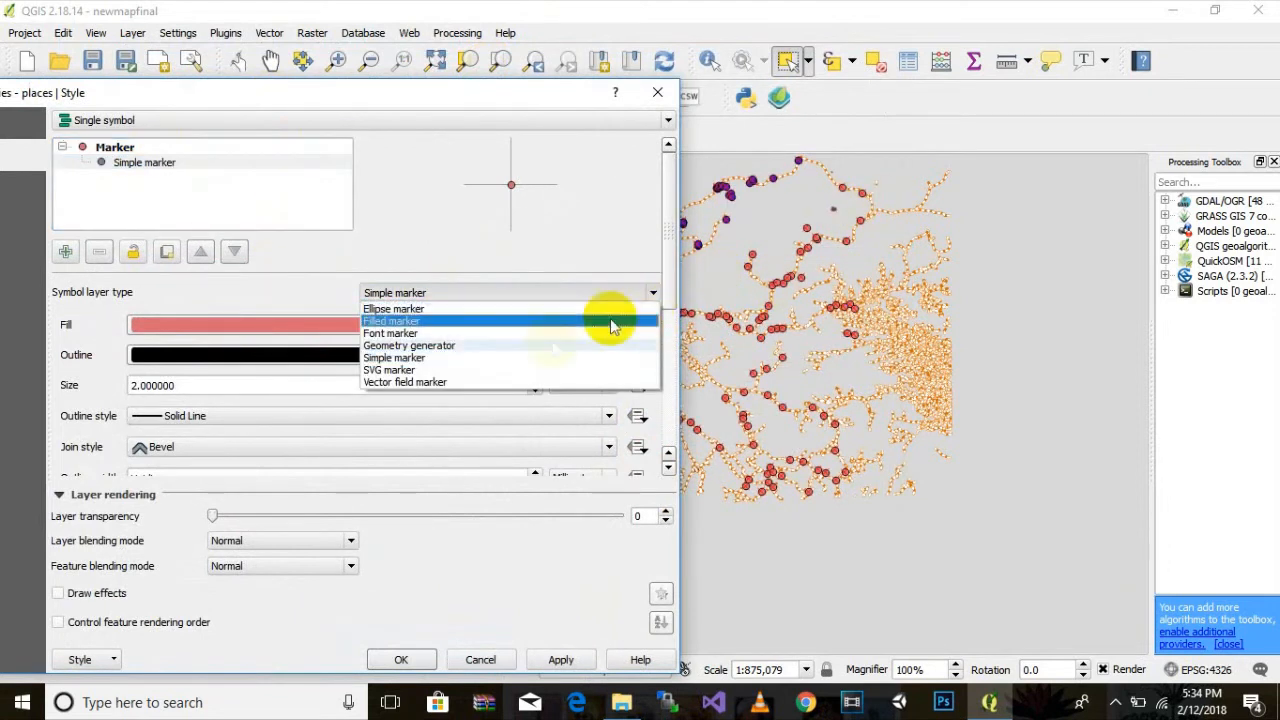
{"action": "left_click", "coordinate": [415, 370]}
Browse the SVG images and choose red-marker.svg as the places layer's marker
{"action": "left_click_drag", "start_coordinate": [674, 299], "coordinate": [672, 418]}
{"action": "left_click", "coordinate": [642, 425]}
{"action": "left_click", "coordinate": [642, 425]}
{"action": "left_click", "coordinate": [642, 426]}
{"action": "left_click", "coordinate": [642, 426]}
{"action": "left_click", "coordinate": [642, 426]}
{"action": "left_click", "coordinate": [642, 426]}
{"action": "left_click", "coordinate": [642, 426]}
{"action": "left_click", "coordinate": [642, 426]}
{"action": "left_click", "coordinate": [642, 426]}
{"action": "left_click", "coordinate": [642, 426]}
{"action": "left_click", "coordinate": [642, 426]}
{"action": "left_click", "coordinate": [642, 426]}
{"action": "left_click", "coordinate": [642, 358]}
{"action": "left_click", "coordinate": [642, 358]}
{"action": "left_click", "coordinate": [642, 358]}
{"action": "left_click", "coordinate": [642, 358]}
{"action": "left_click", "coordinate": [643, 357]}
{"action": "left_click", "coordinate": [643, 357]}
{"action": "left_click", "coordinate": [643, 357]}
{"action": "left_click", "coordinate": [643, 357]}
{"action": "left_click", "coordinate": [642, 426]}
{"action": "left_click", "coordinate": [642, 426]}
{"action": "left_click", "coordinate": [642, 426]}
{"action": "left_click", "coordinate": [642, 426]}
{"action": "left_click", "coordinate": [642, 426]}
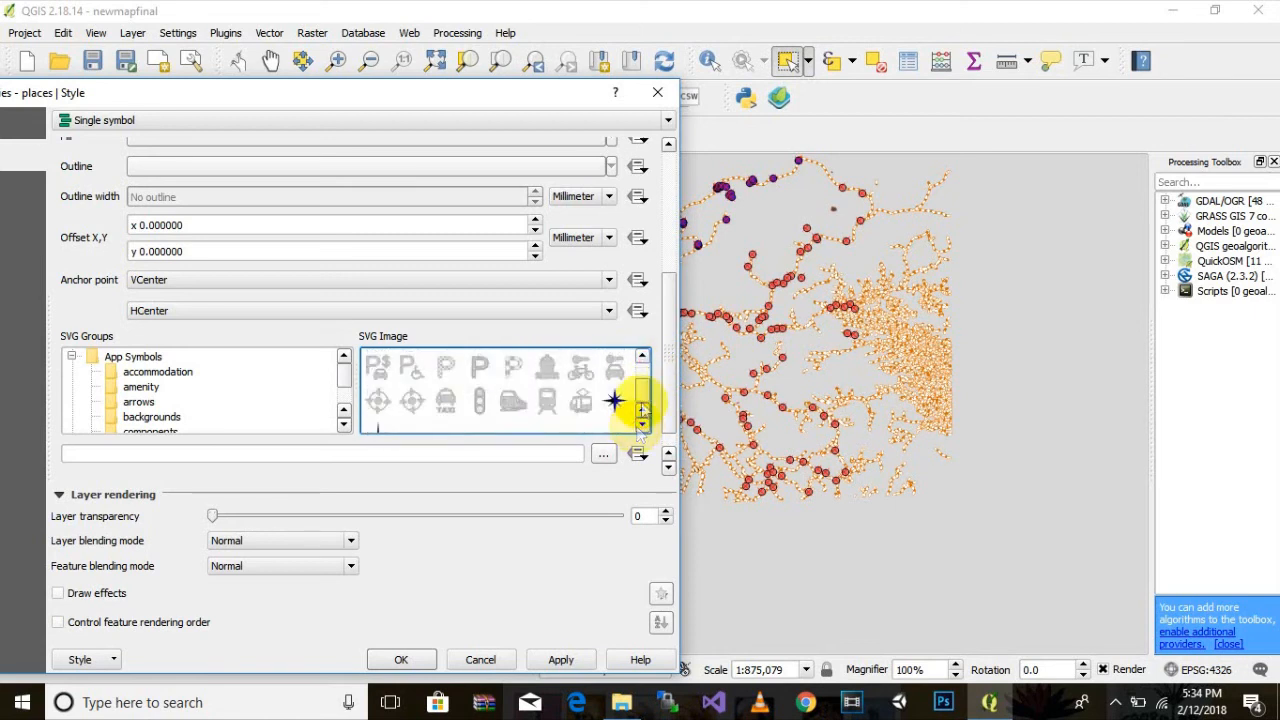
{"action": "left_click", "coordinate": [643, 357]}
{"action": "left_click", "coordinate": [643, 357]}
{"action": "left_click", "coordinate": [643, 357]}
{"action": "left_click", "coordinate": [643, 357]}
{"action": "left_click", "coordinate": [447, 405]}
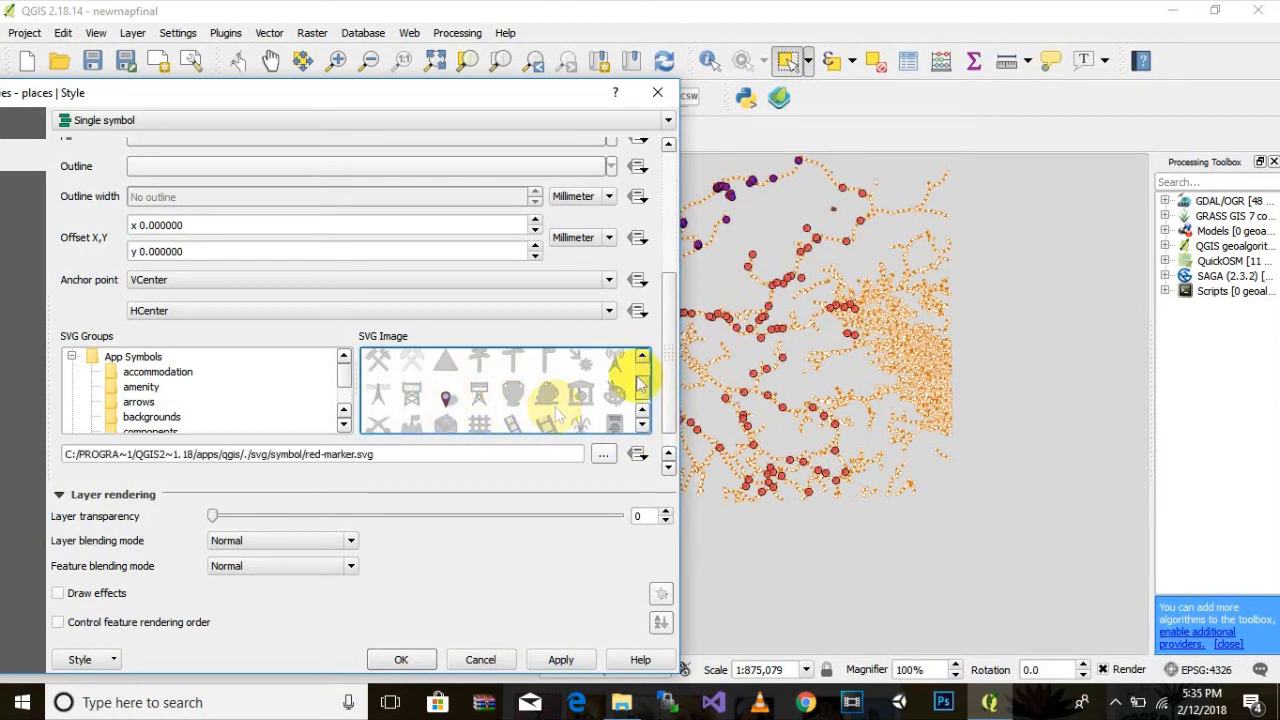
Set the places marker size to 5 mm, apply the style and close the layer properties
{"action": "left_click_drag", "start_coordinate": [667, 370], "coordinate": [657, 194]}
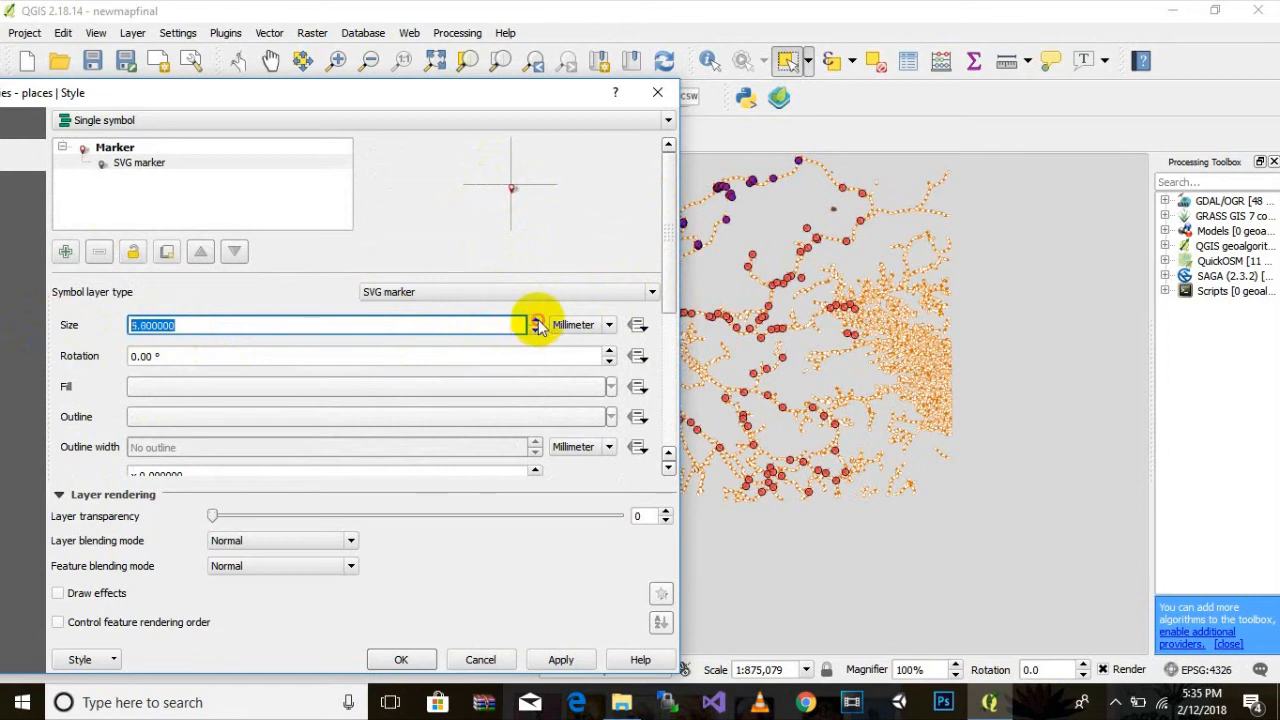
{"action": "left_click", "coordinate": [563, 660]}
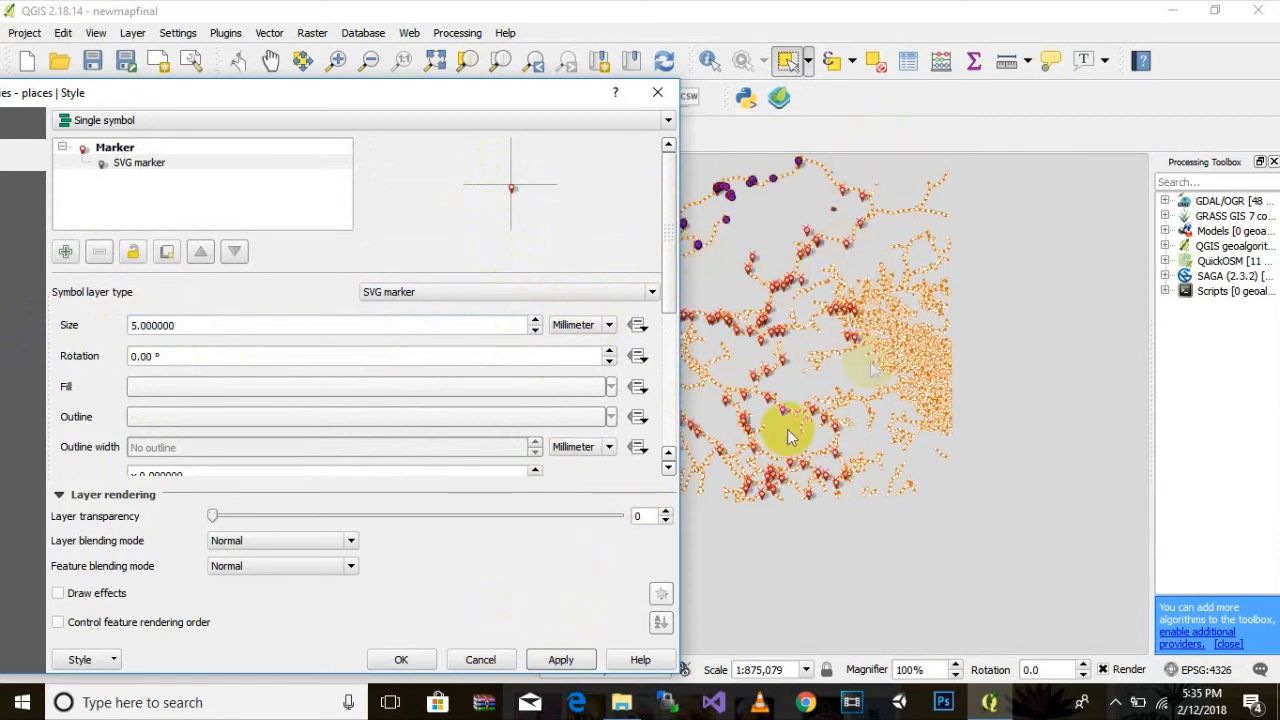
{"action": "left_click", "coordinate": [537, 663]}
{"action": "left_click_drag", "start_coordinate": [530, 103], "coordinate": [462, 66]}
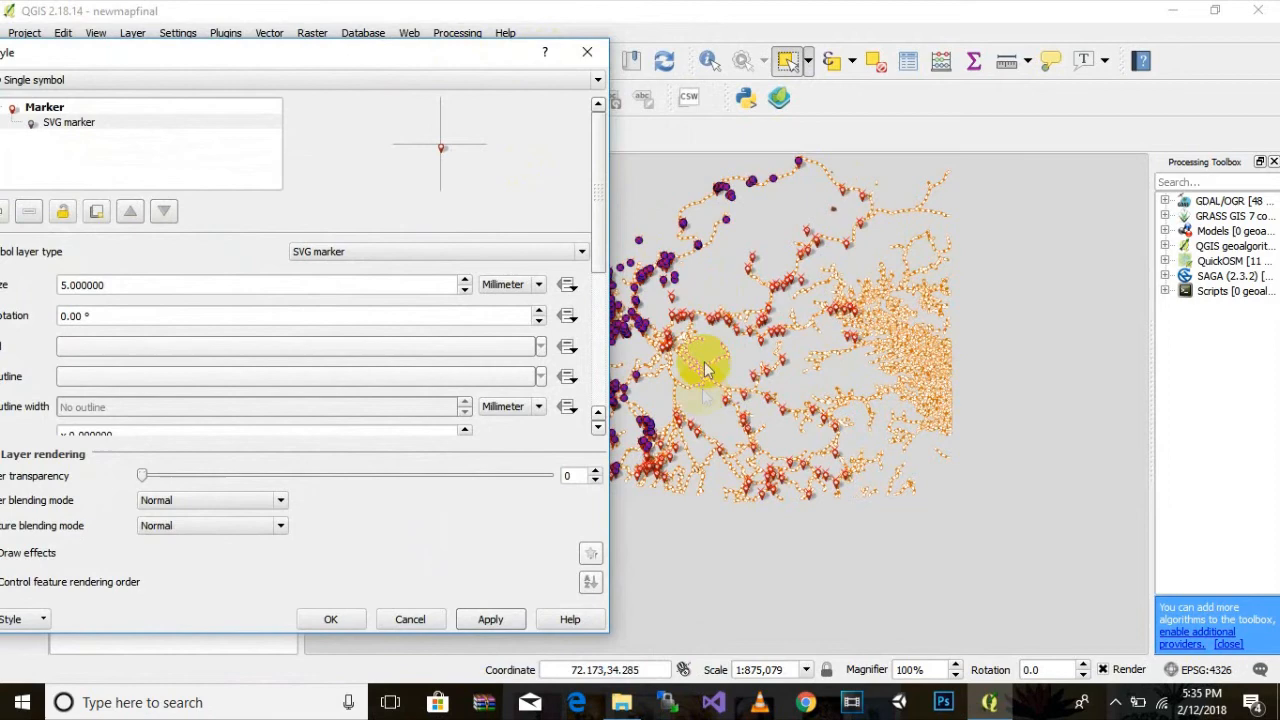
{"action": "left_click_drag", "start_coordinate": [456, 65], "coordinate": [591, 71]}
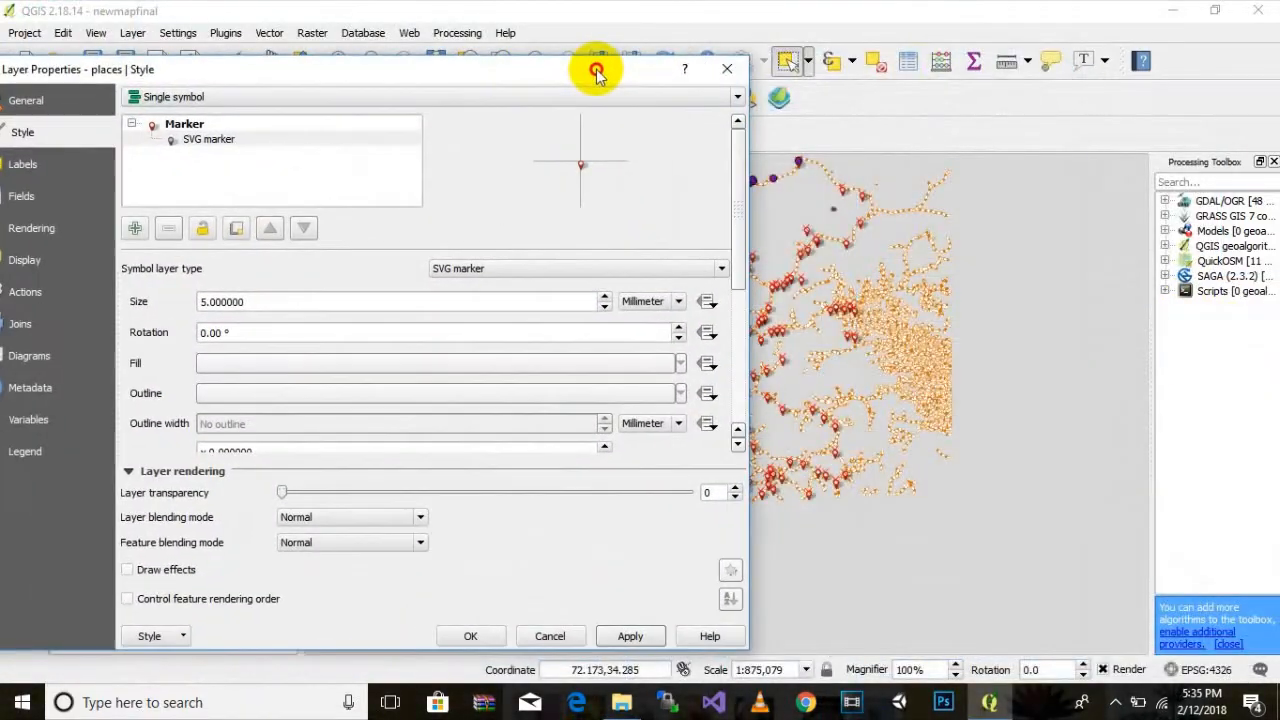
{"action": "left_click_drag", "start_coordinate": [491, 69], "coordinate": [677, 62]}
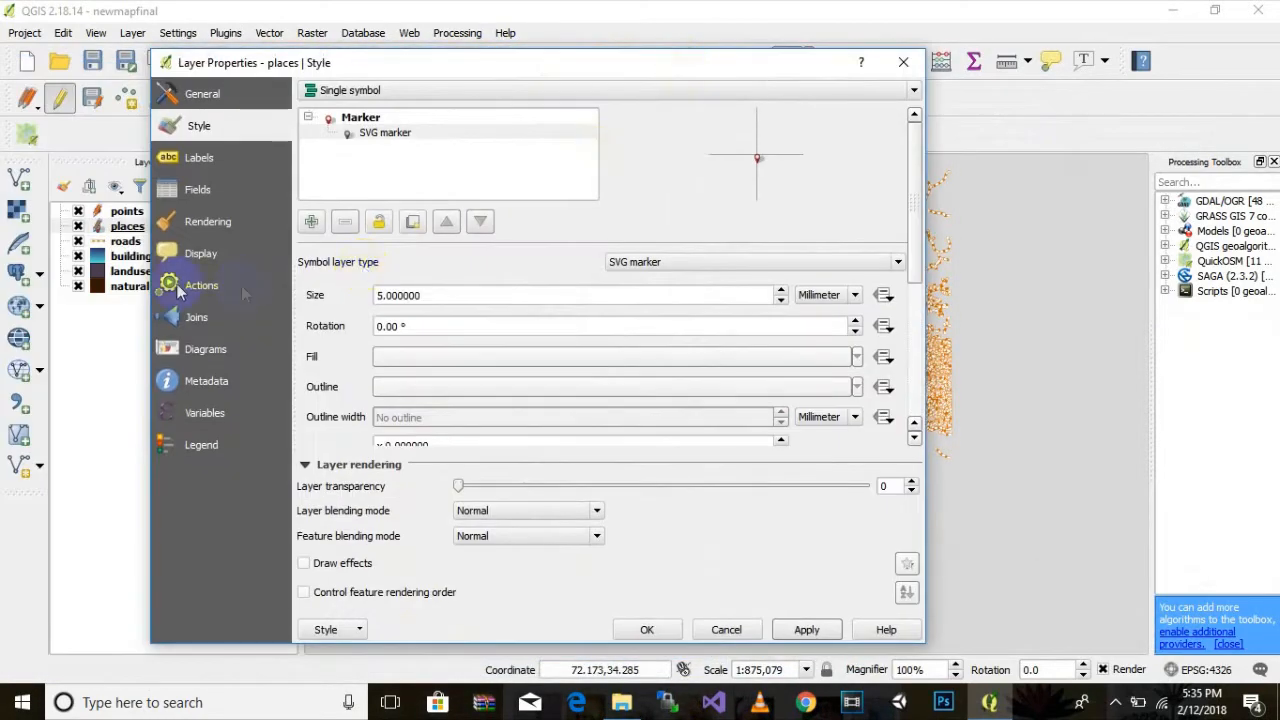
{"action": "left_click", "coordinate": [183, 199]}
{"action": "left_click", "coordinate": [648, 630]}
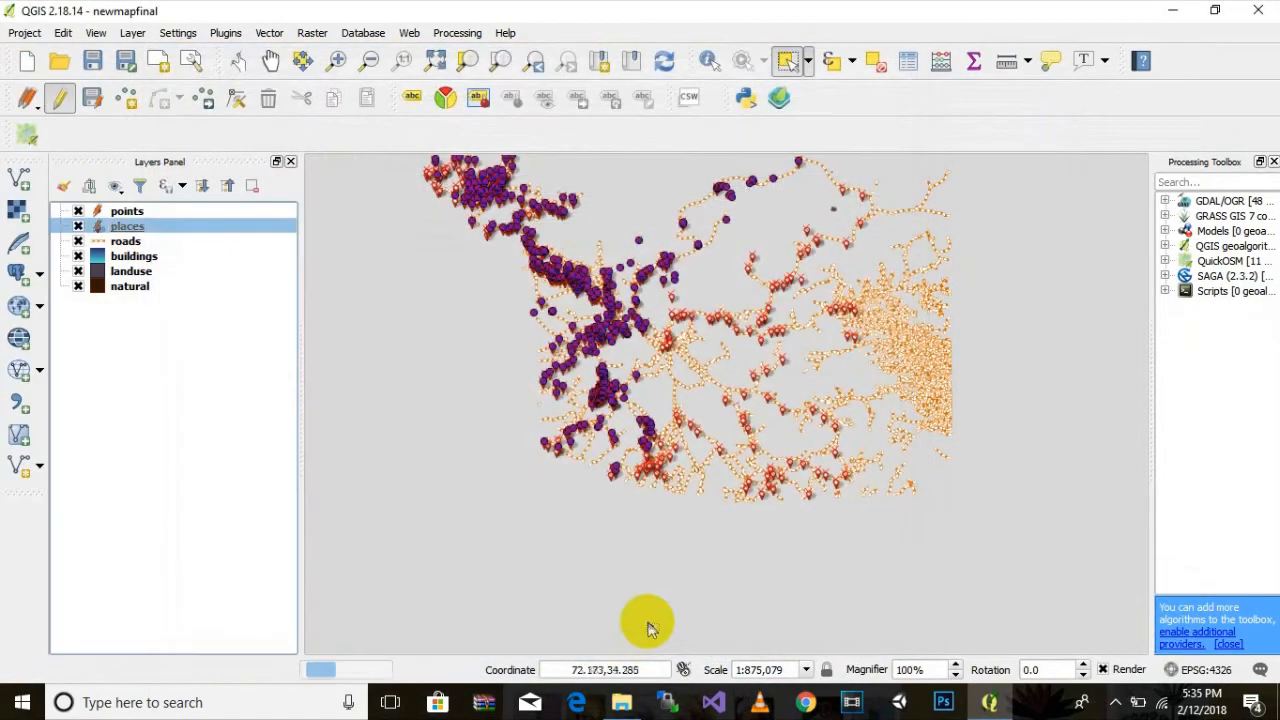
Sort the points layer's attribute table by name and check the whole list for unnamed records, leaving the table closed at the end
{"action": "right_click", "coordinate": [130, 212]}
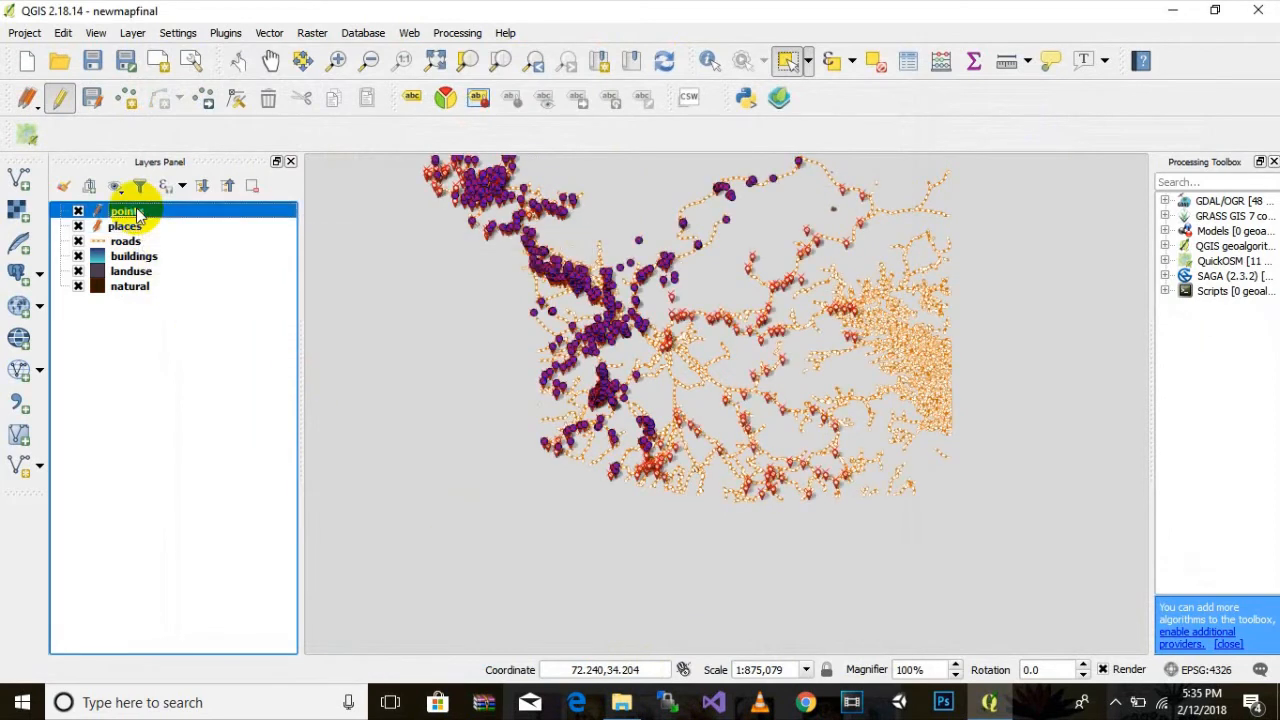
{"action": "left_click", "coordinate": [204, 386]}
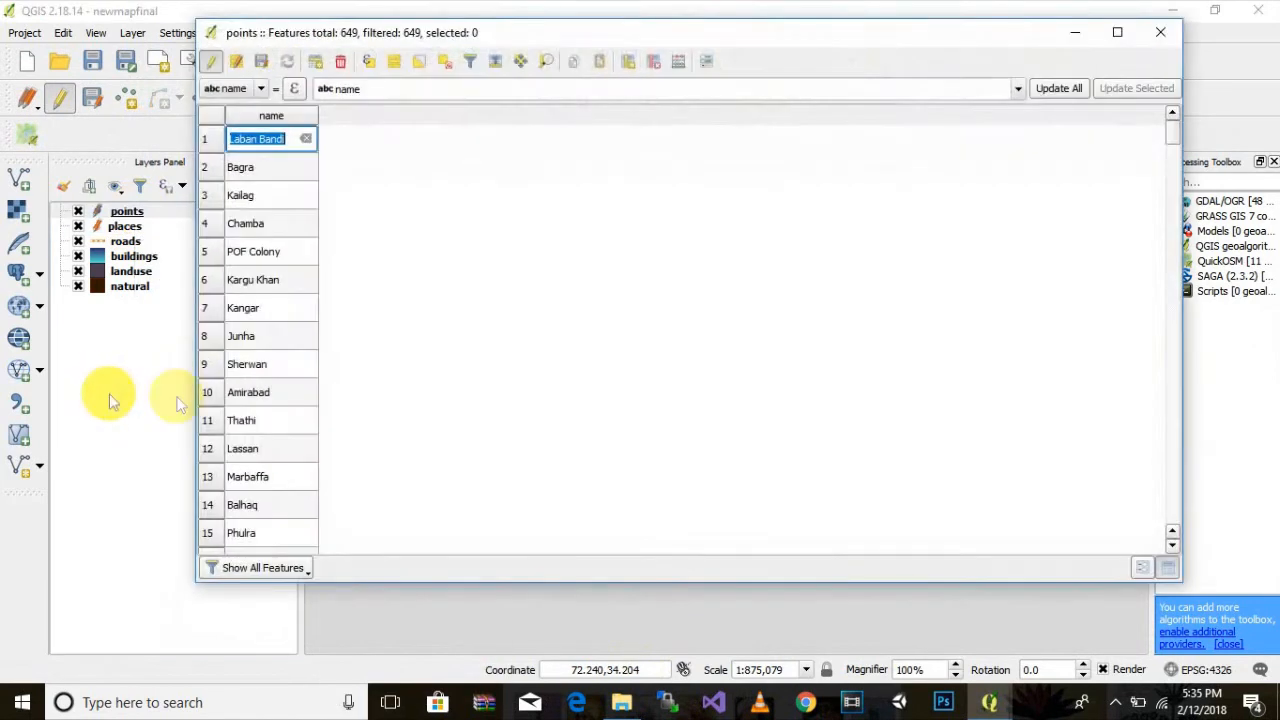
{"action": "left_click", "coordinate": [287, 115]}
{"action": "left_click", "coordinate": [287, 115]}
{"action": "left_click", "coordinate": [288, 116]}
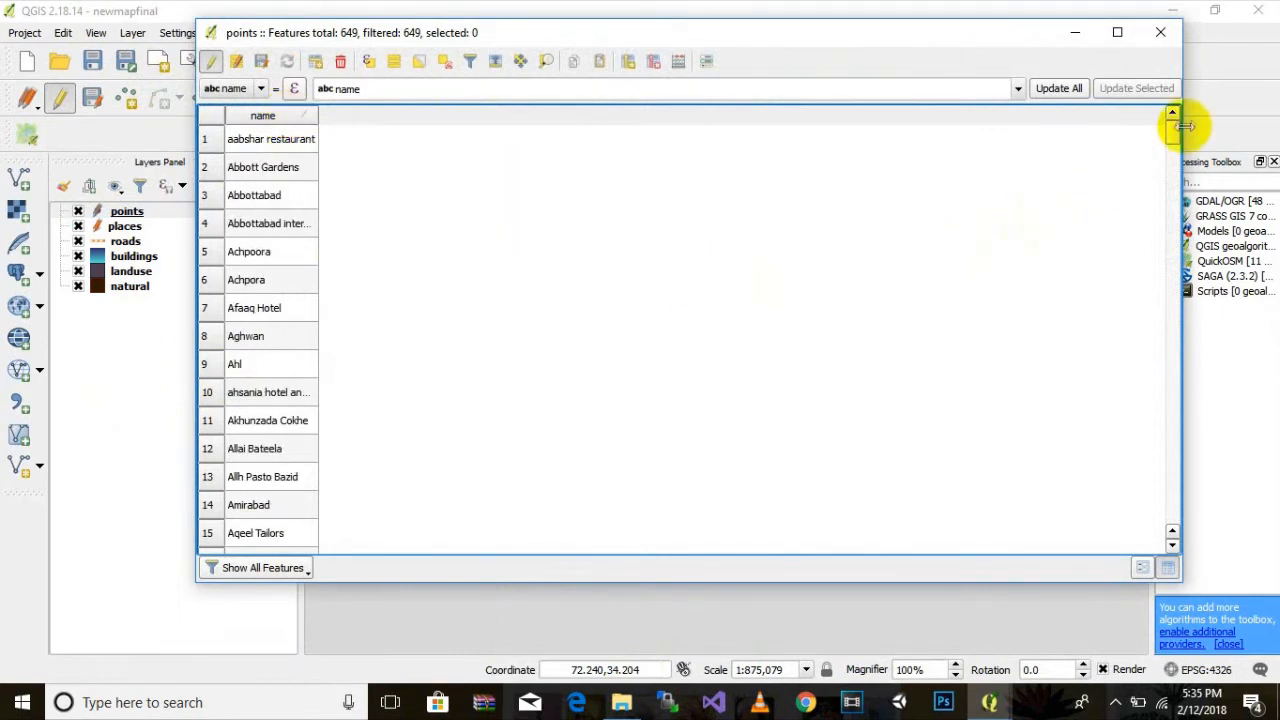
{"action": "left_click_drag", "start_coordinate": [1176, 130], "coordinate": [1108, 517]}
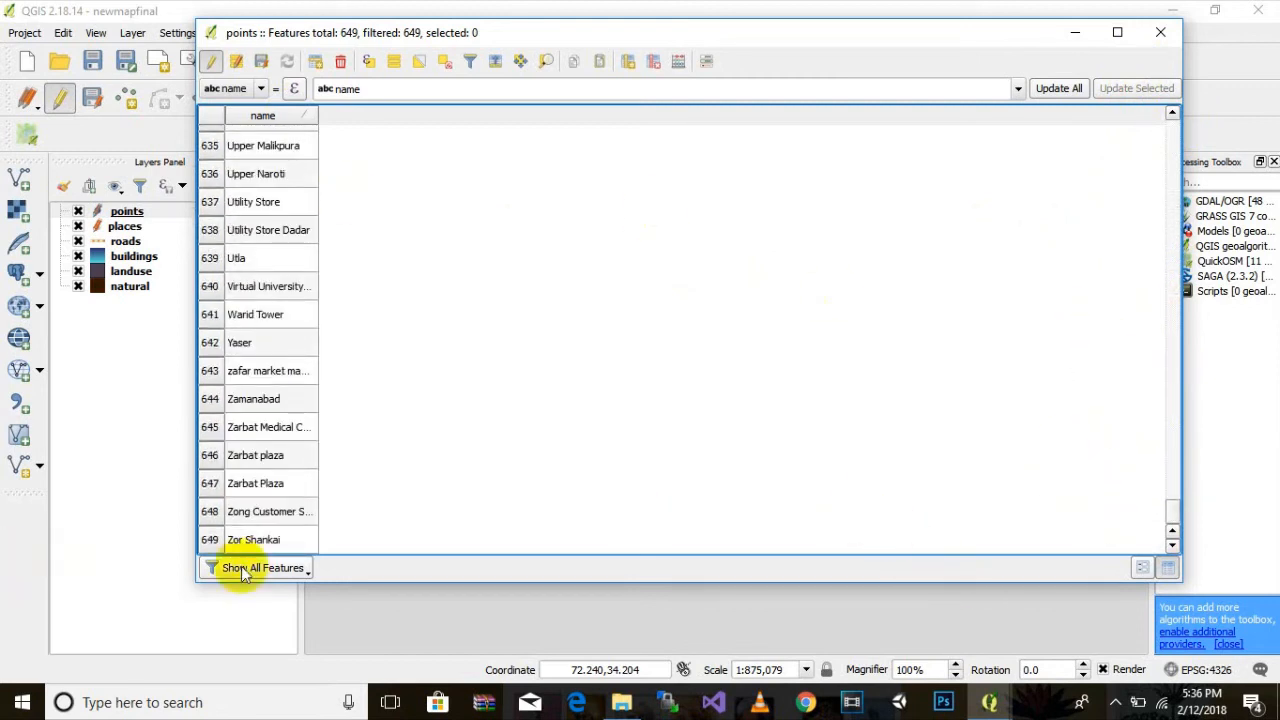
{"action": "left_click", "coordinate": [1160, 32]}
Open the points layer's style properties and change its simple marker to the SVG marker type
{"action": "scroll", "coordinate": [523, 285], "scroll_direction": "up", "scroll_amount": 2}
{"action": "scroll", "coordinate": [737, 229], "scroll_direction": "up", "scroll_amount": 1}
{"action": "scroll", "coordinate": [714, 257], "scroll_direction": "down", "scroll_amount": 3}
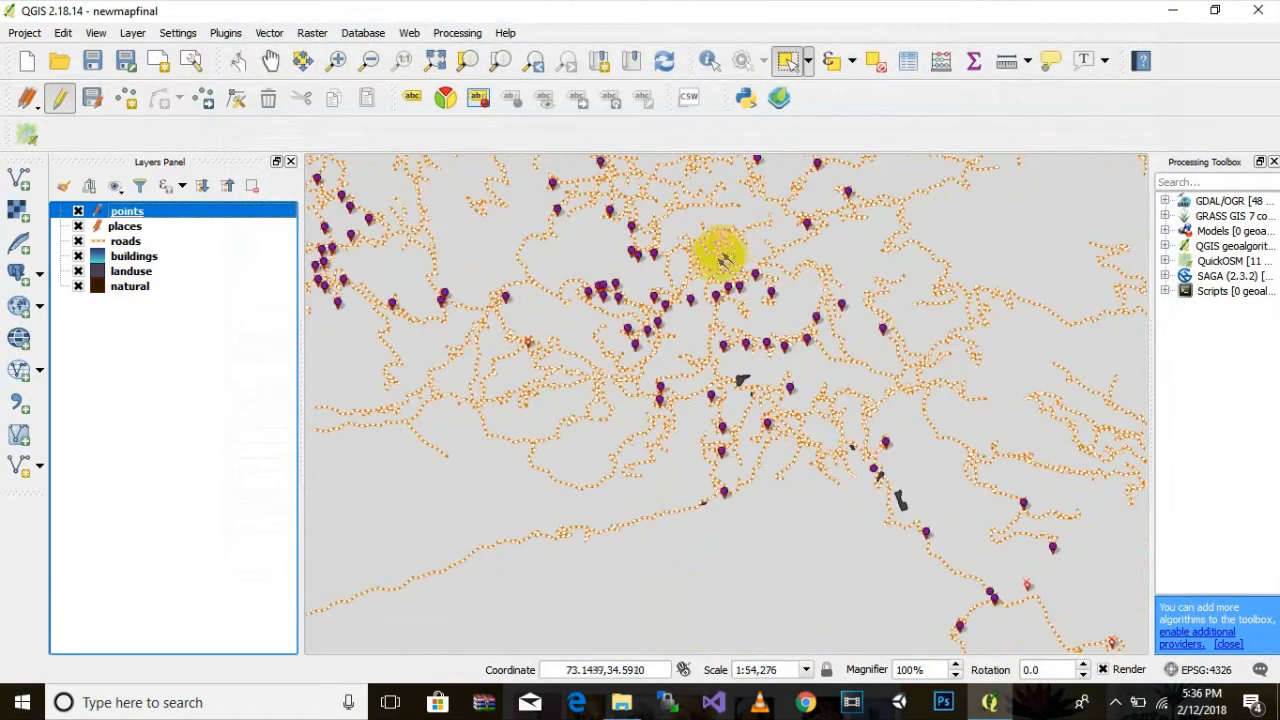
{"action": "left_click_drag", "start_coordinate": [775, 352], "coordinate": [520, 348]}
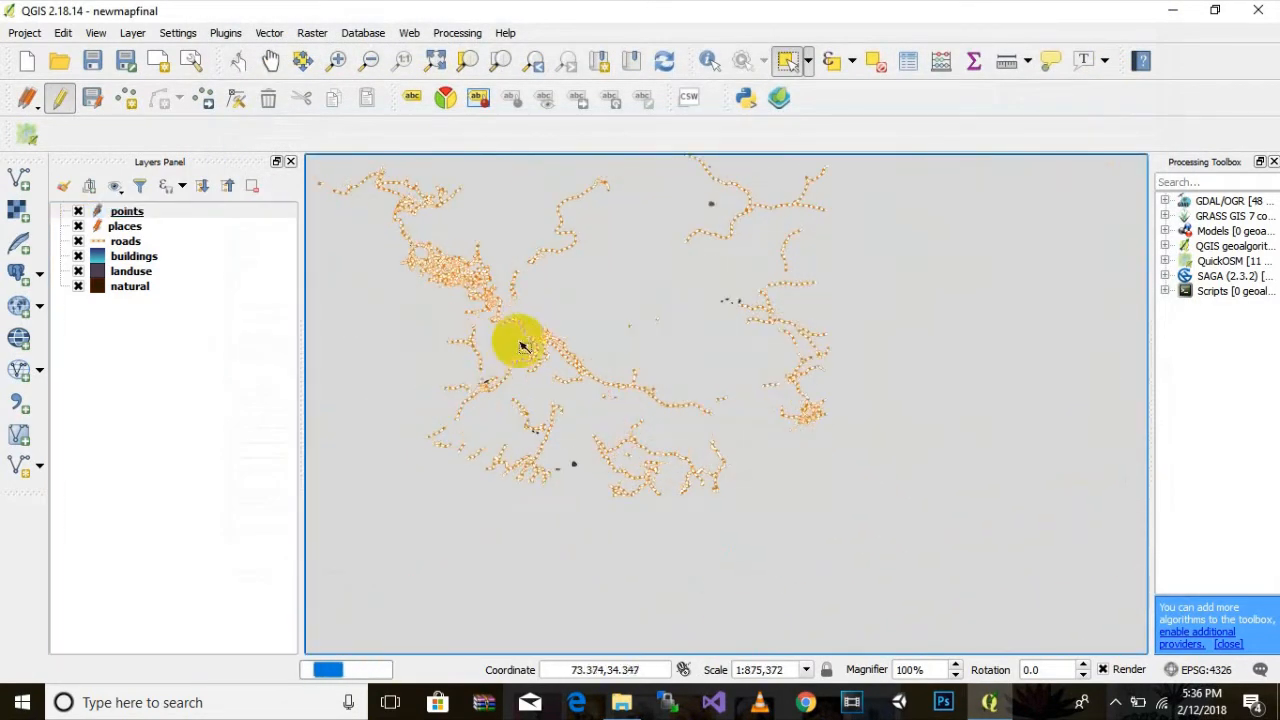
{"action": "left_click", "coordinate": [133, 215]}
{"action": "double_click", "coordinate": [133, 215]}
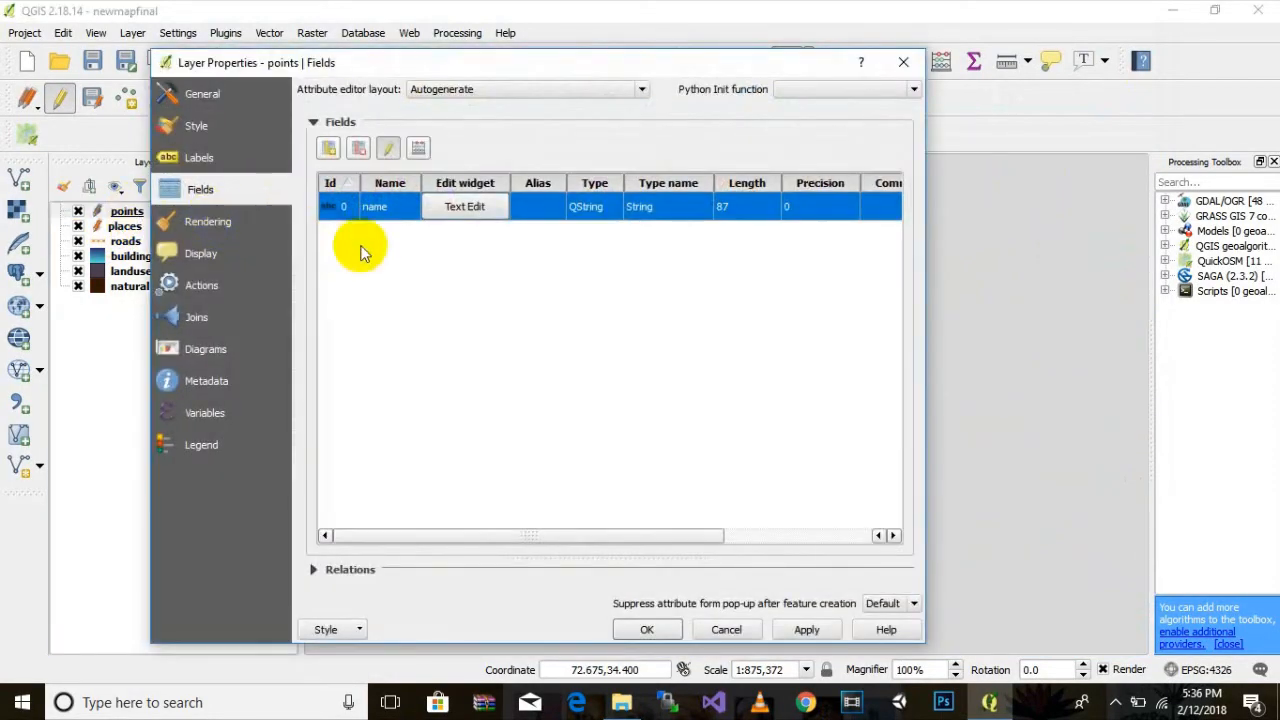
{"action": "left_click", "coordinate": [200, 128]}
{"action": "left_click", "coordinate": [369, 135]}
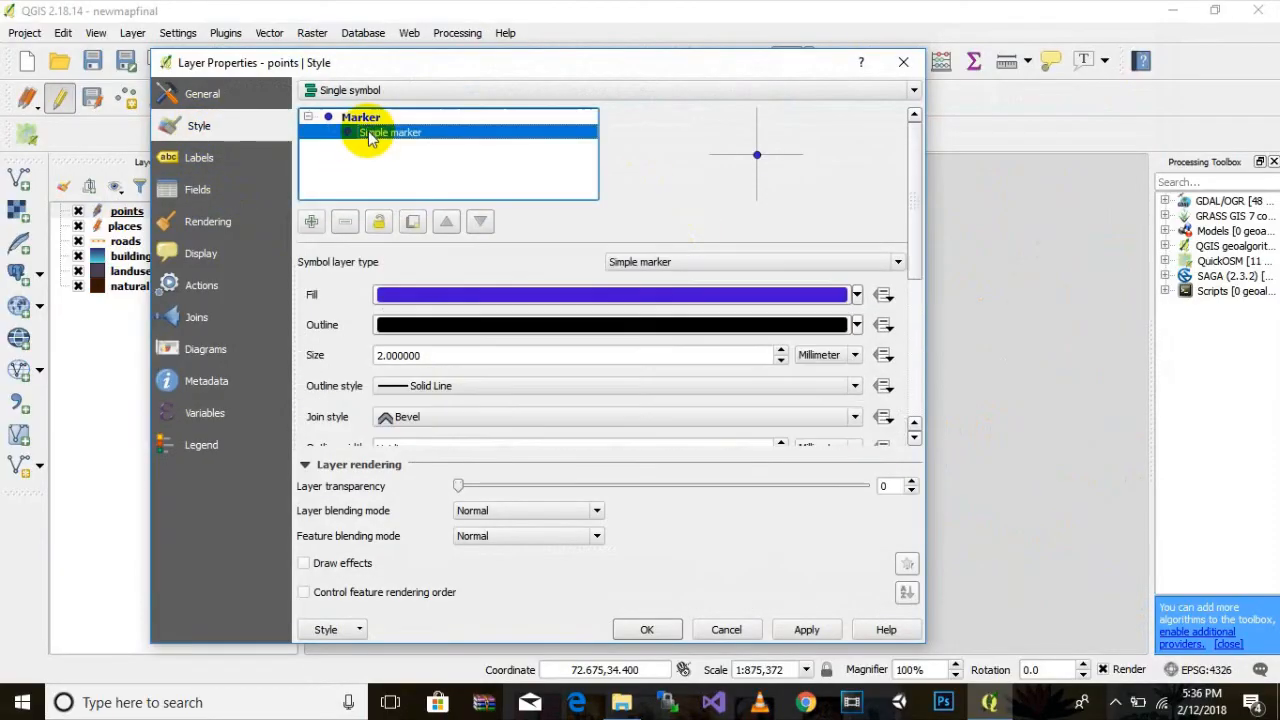
{"action": "left_click", "coordinate": [893, 262]}
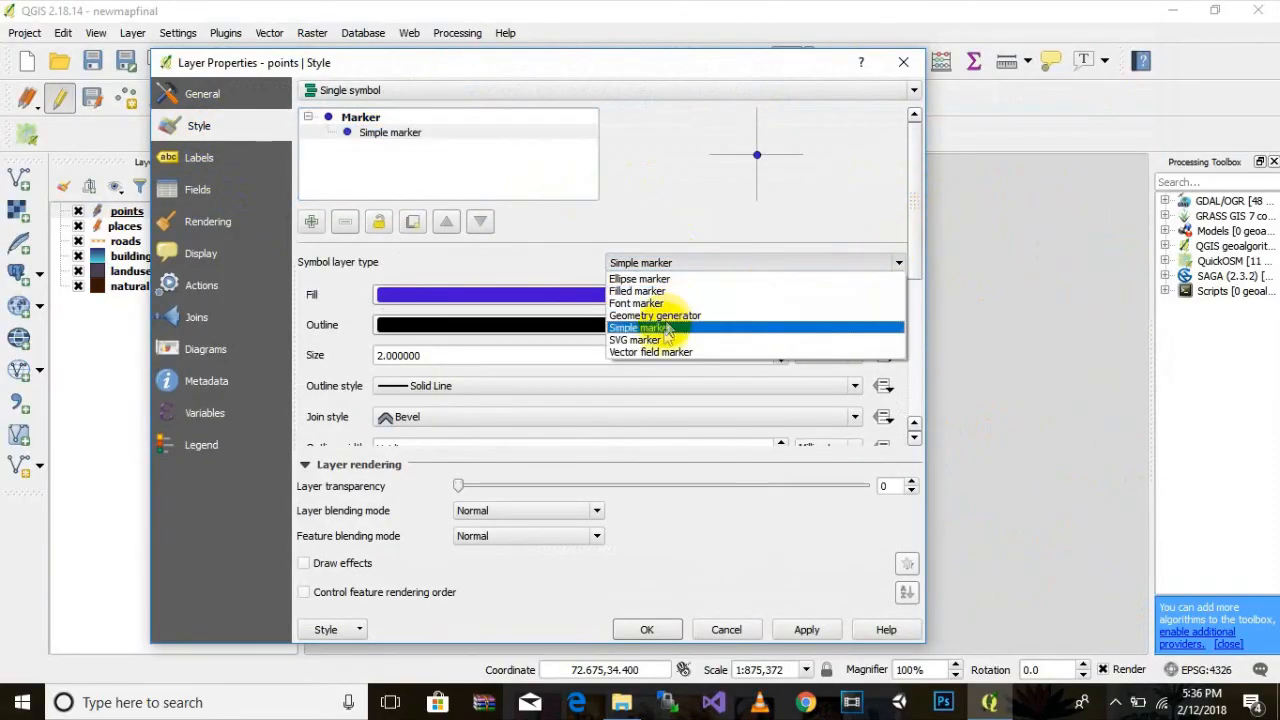
{"action": "left_click", "coordinate": [735, 328]}
Browse the SVG images and choose blue-marker.svg as the points layer's marker
{"action": "left_click_drag", "start_coordinate": [912, 230], "coordinate": [918, 189]}
{"action": "left_click_drag", "start_coordinate": [918, 243], "coordinate": [920, 384]}
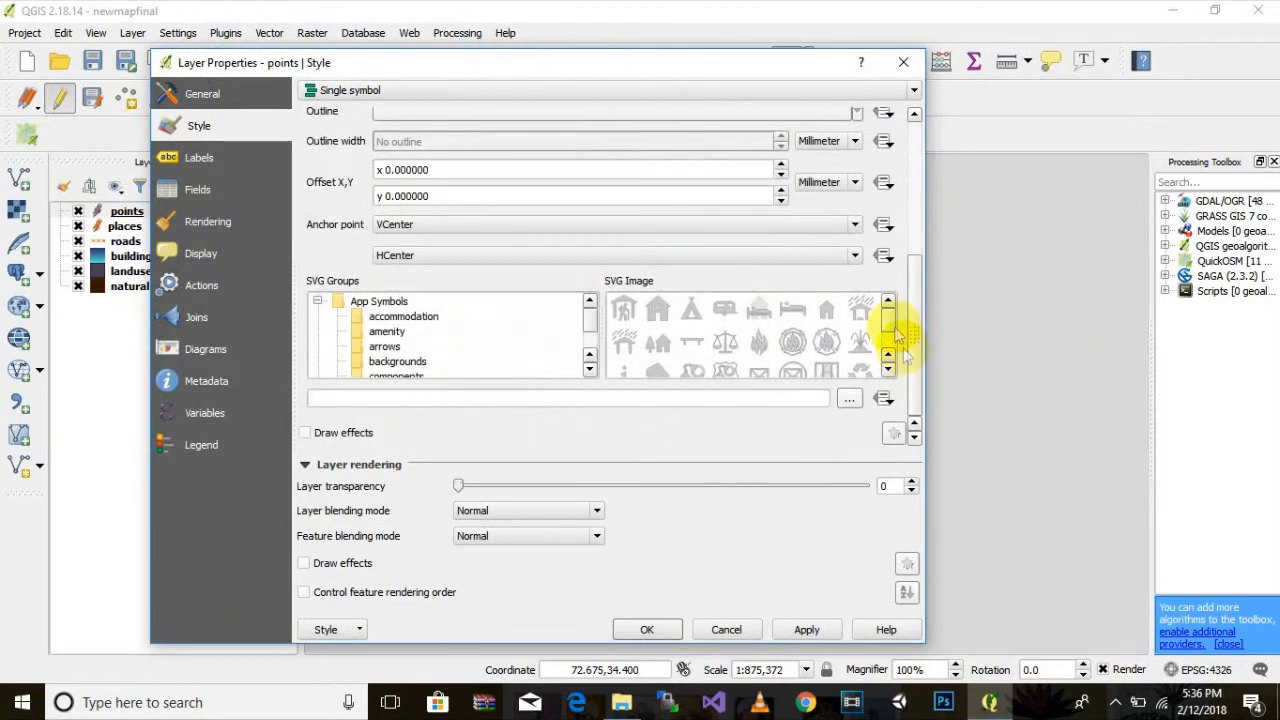
{"action": "left_click_drag", "start_coordinate": [889, 322], "coordinate": [877, 372]}
{"action": "left_click", "coordinate": [888, 300]}
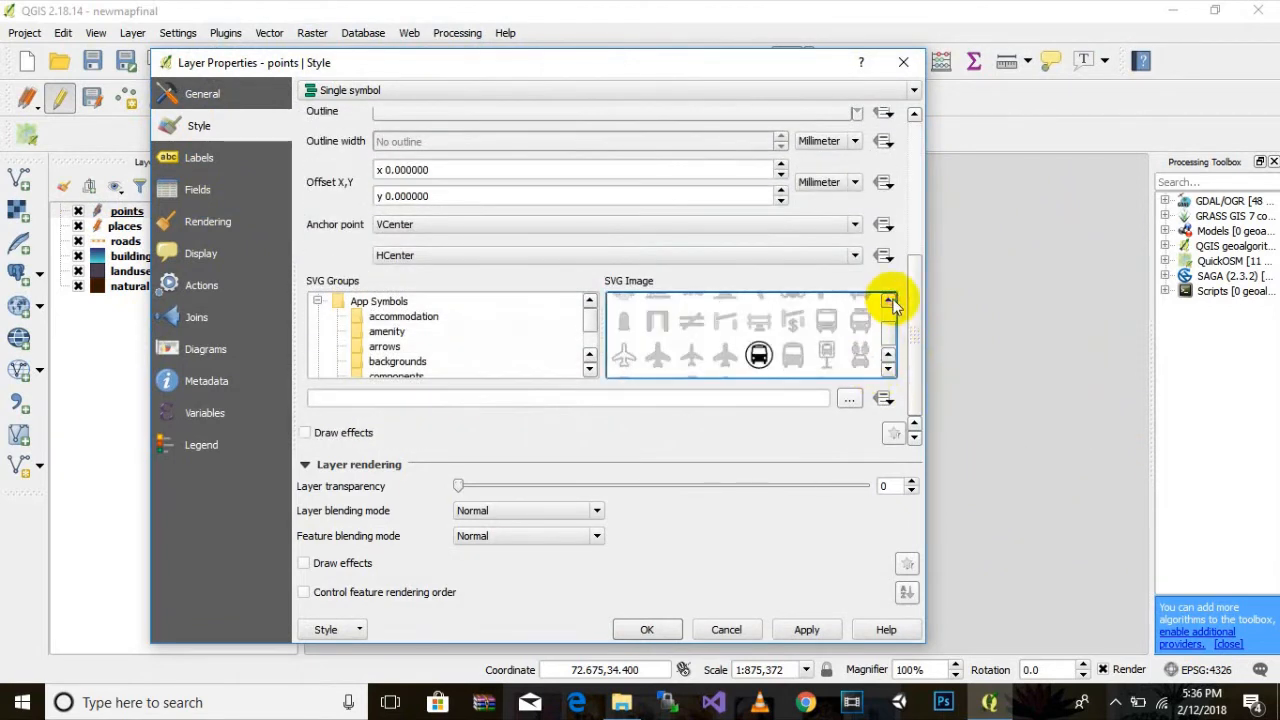
{"action": "left_click", "coordinate": [888, 300]}
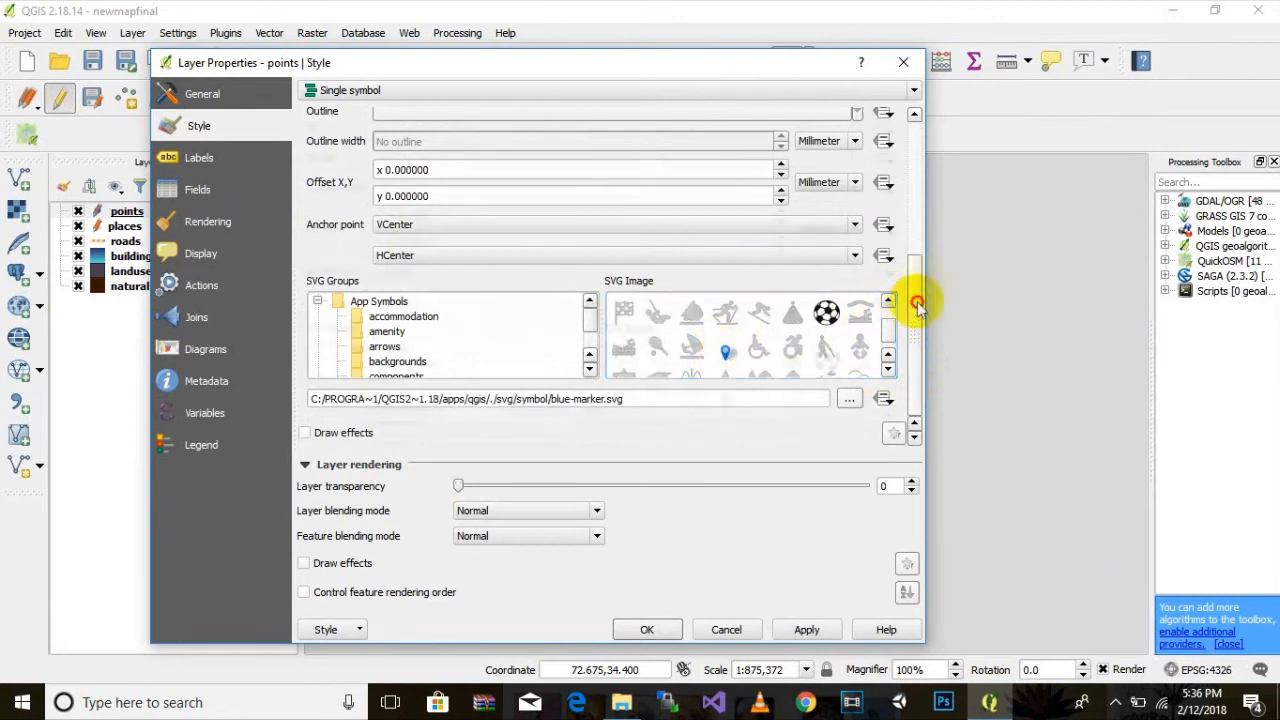
Set the points marker size to 5 mm, apply the style and close the layer properties
{"action": "left_click_drag", "start_coordinate": [918, 308], "coordinate": [929, 157]}
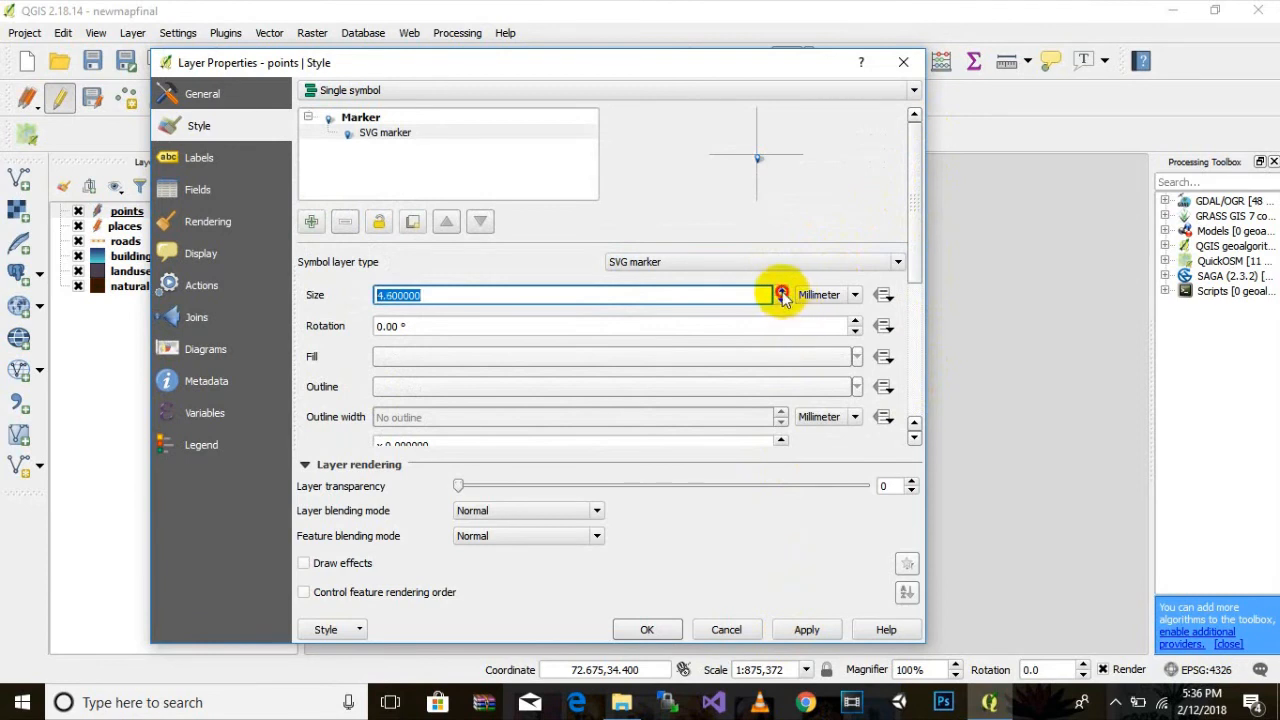
{"action": "left_click", "coordinate": [805, 629]}
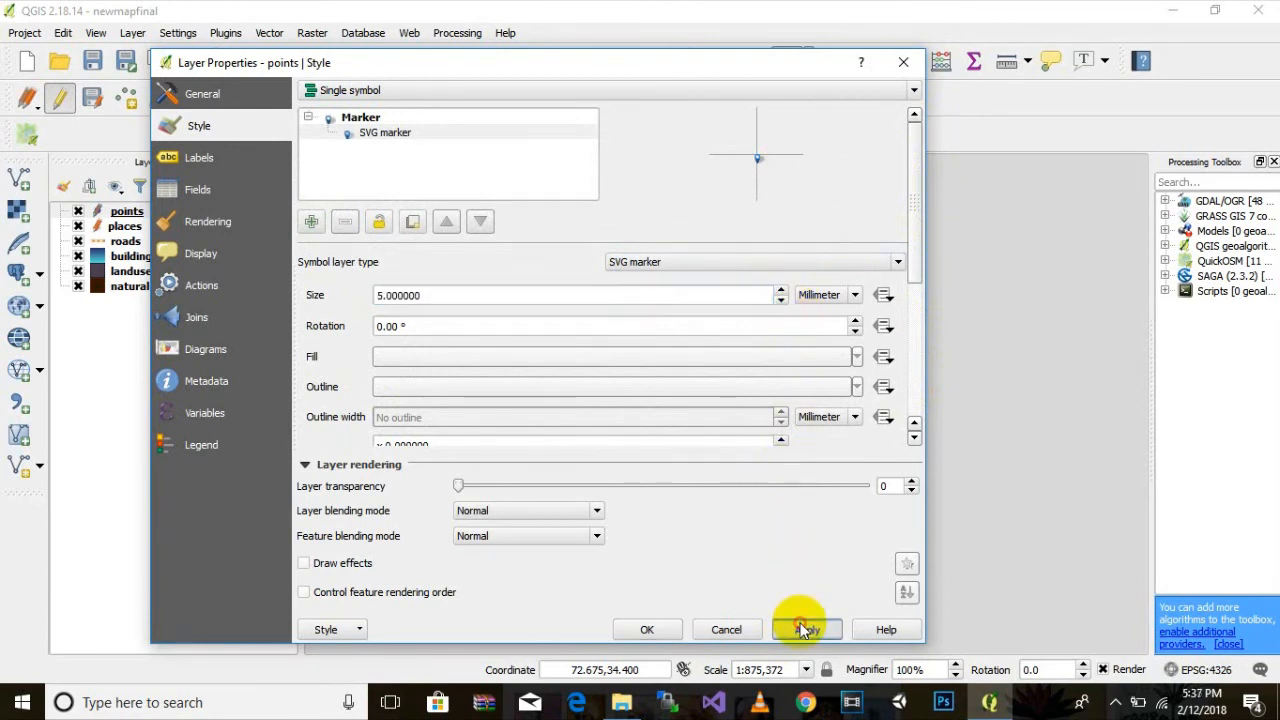
{"action": "left_click", "coordinate": [628, 638]}
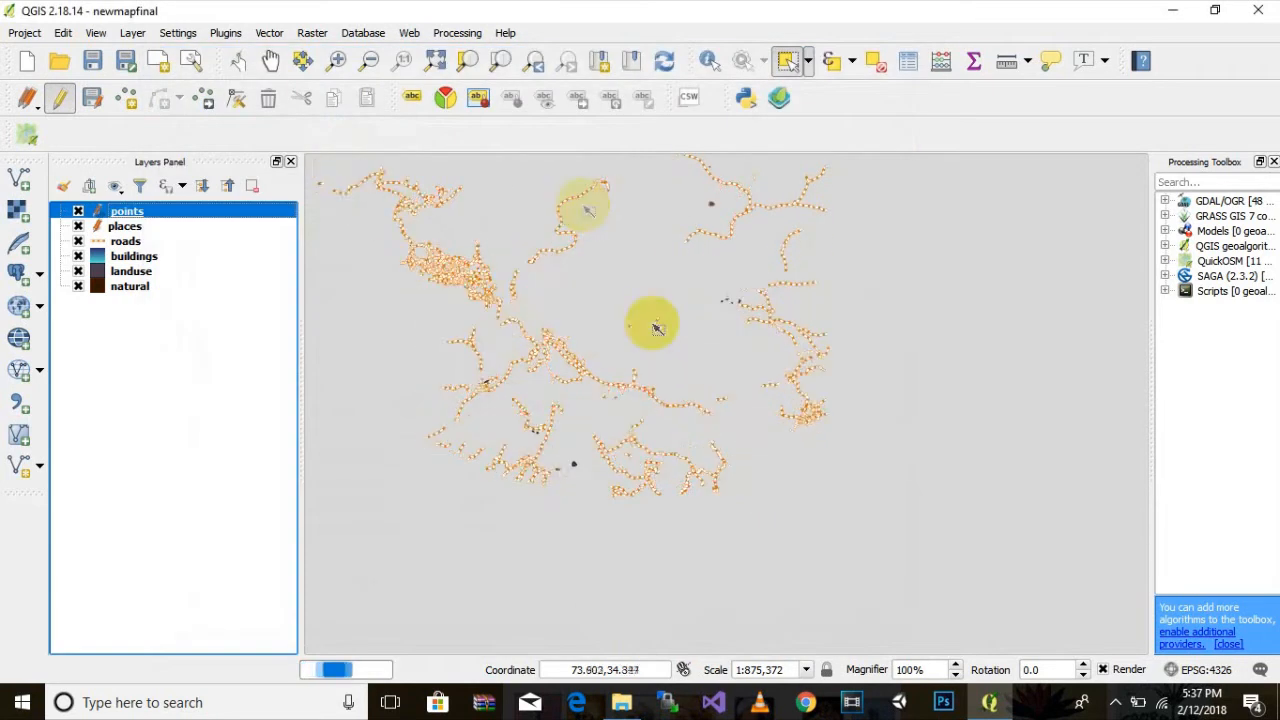
Examine the points and places markers and the dense roads across the map at different zoom levels
{"action": "left_click_drag", "start_coordinate": [481, 257], "coordinate": [638, 305]}
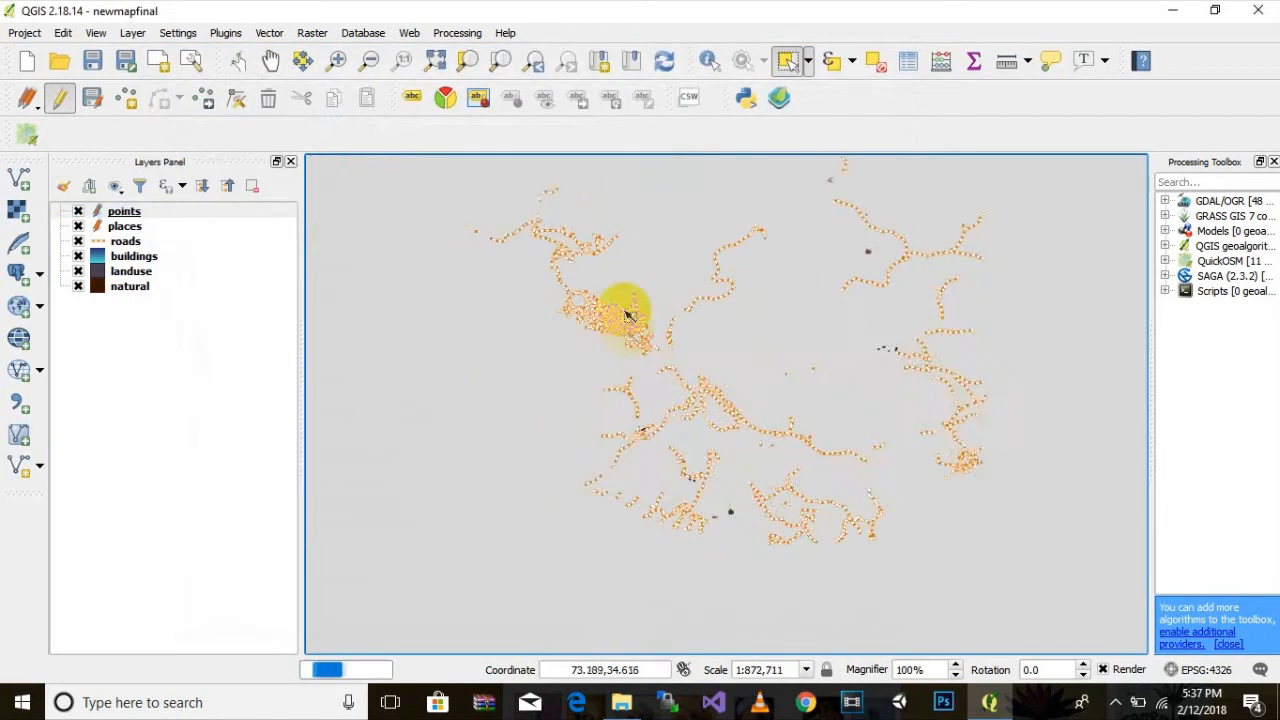
{"action": "scroll", "coordinate": [700, 324], "scroll_direction": "up", "scroll_amount": 2}
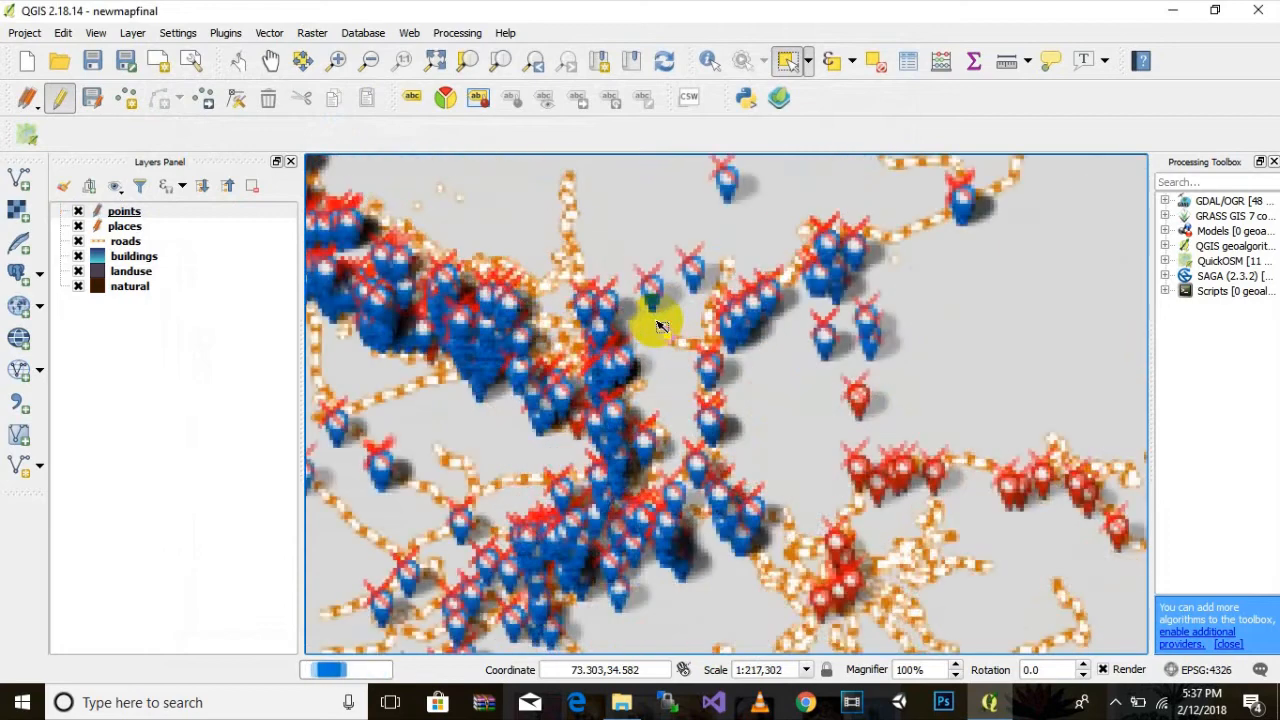
{"action": "scroll", "coordinate": [600, 358], "scroll_direction": "up", "scroll_amount": 2}
{"action": "scroll", "coordinate": [609, 371], "scroll_direction": "down", "scroll_amount": 3}
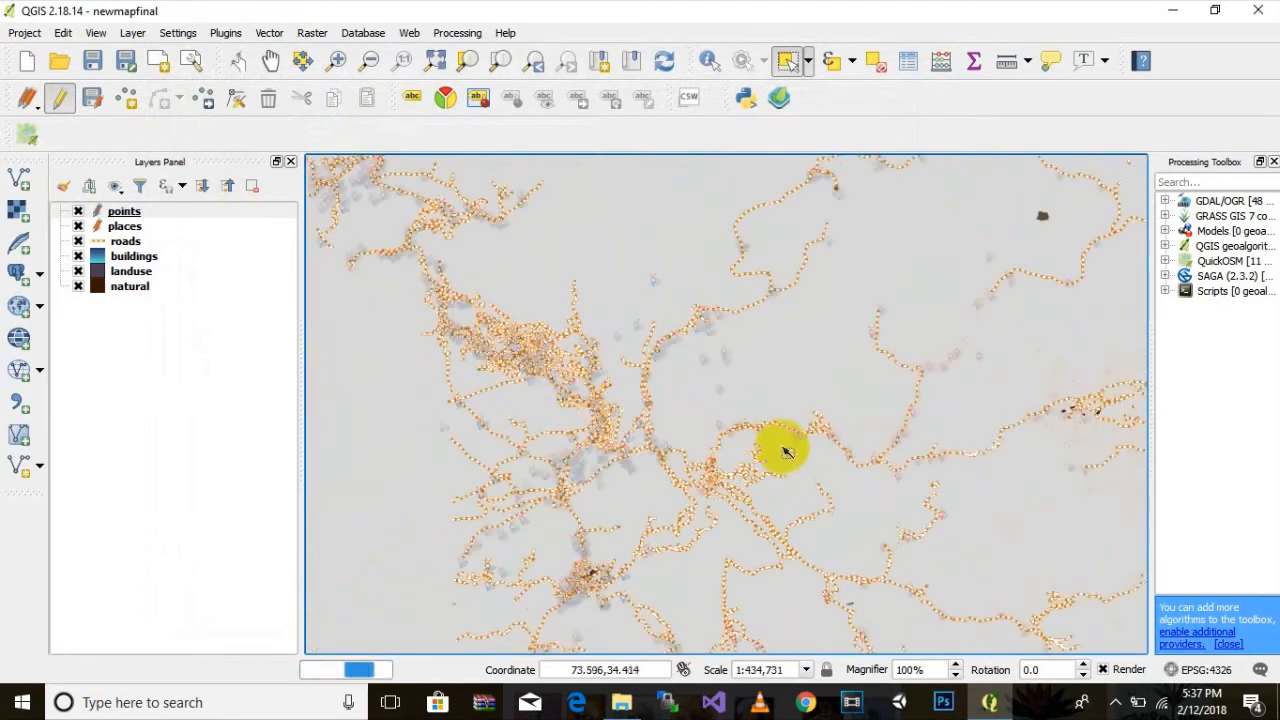
{"action": "scroll", "coordinate": [535, 335], "scroll_direction": "down", "scroll_amount": 1}
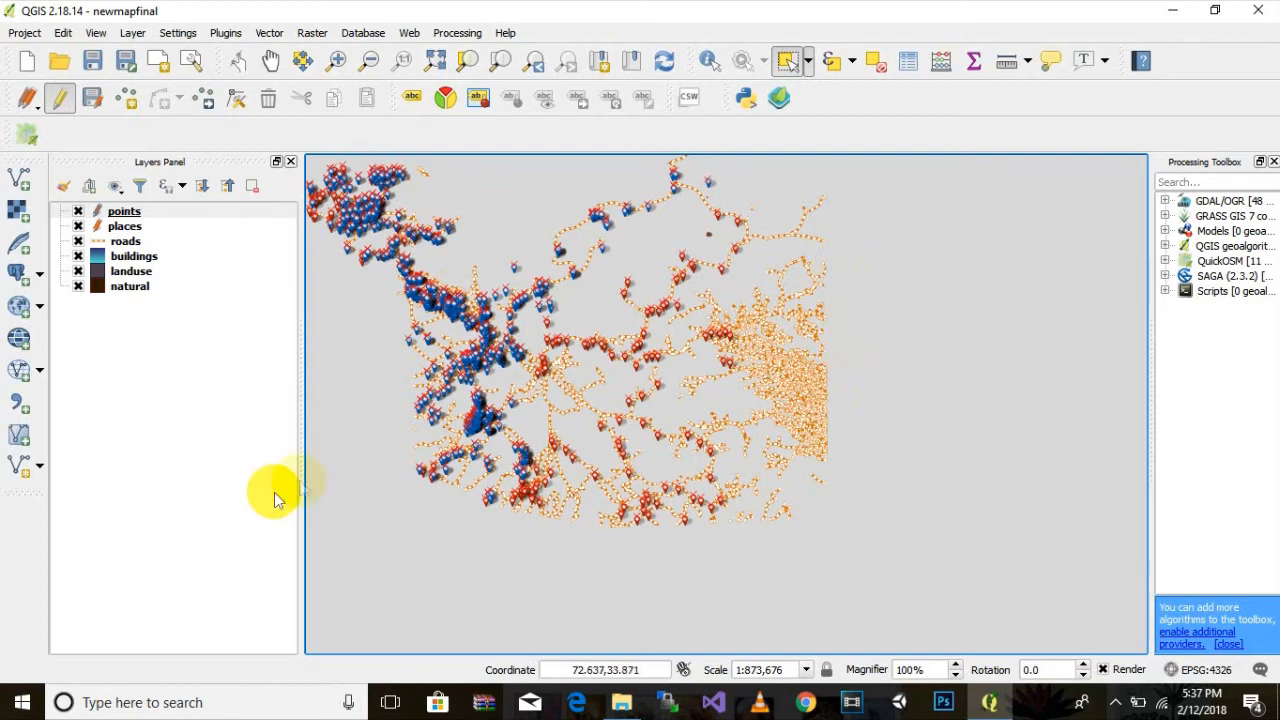
{"action": "scroll", "coordinate": [800, 400], "scroll_direction": "up", "scroll_amount": 2}
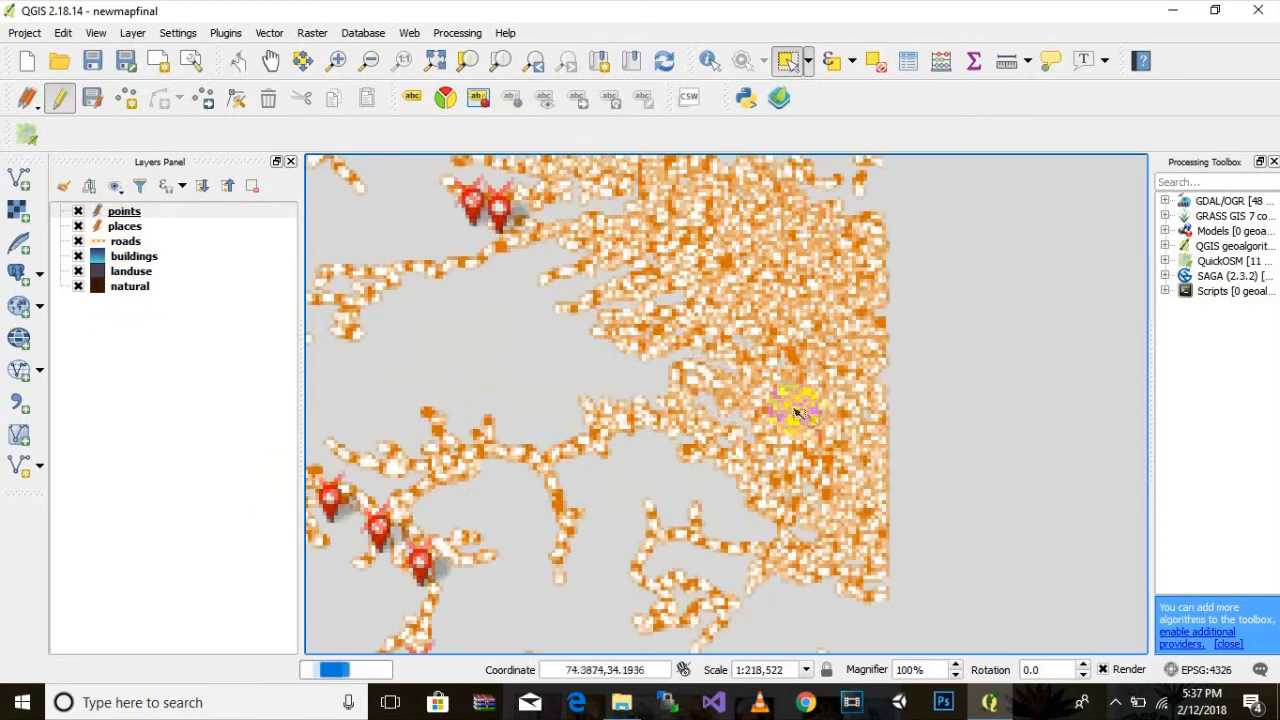
Put the roads layer into edit mode and delete the dense block of roads along the map's eastern edge
{"action": "scroll", "coordinate": [737, 306], "scroll_direction": "down", "scroll_amount": 2}
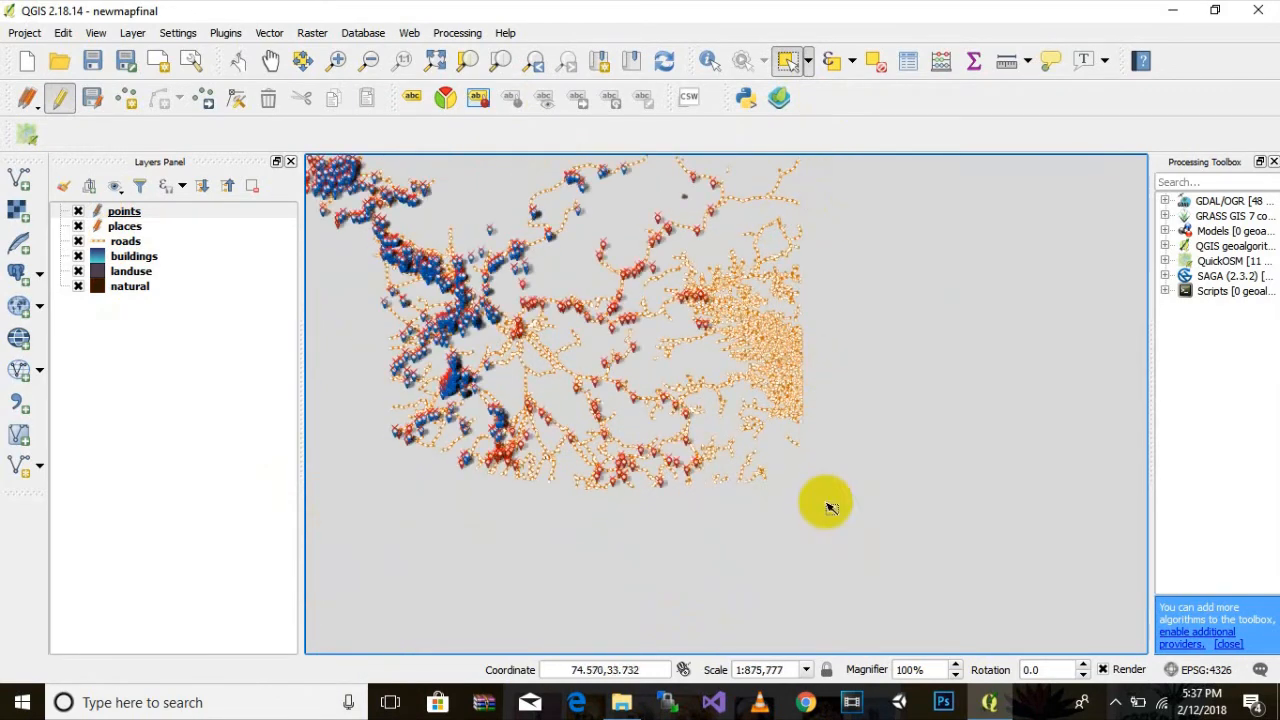
{"action": "left_click_drag", "start_coordinate": [824, 504], "coordinate": [849, 583]}
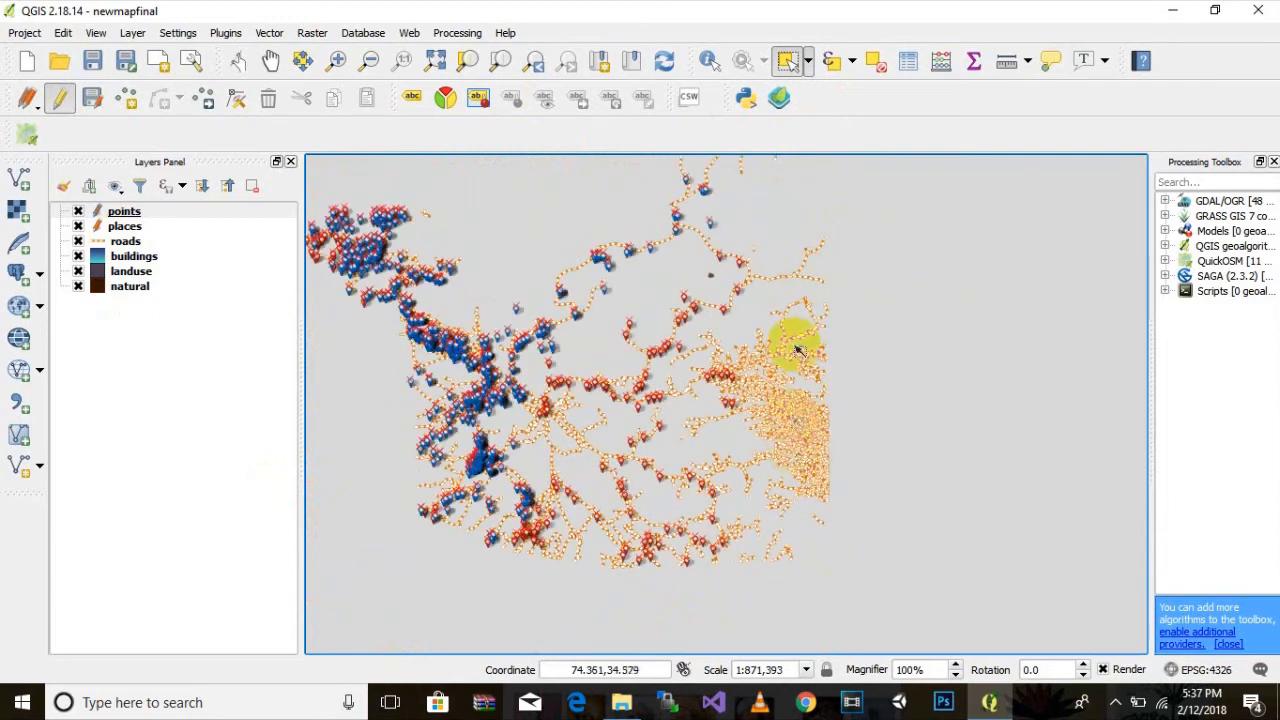
{"action": "left_click", "coordinate": [125, 242]}
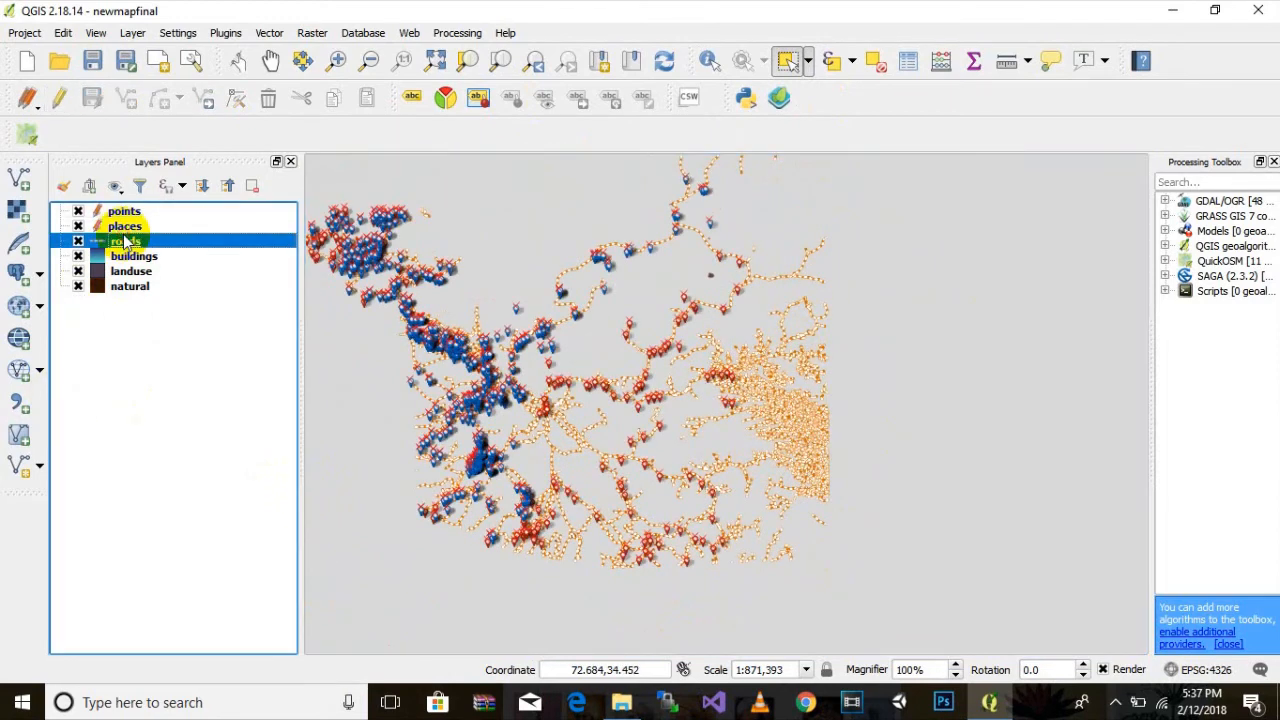
{"action": "left_click", "coordinate": [55, 100]}
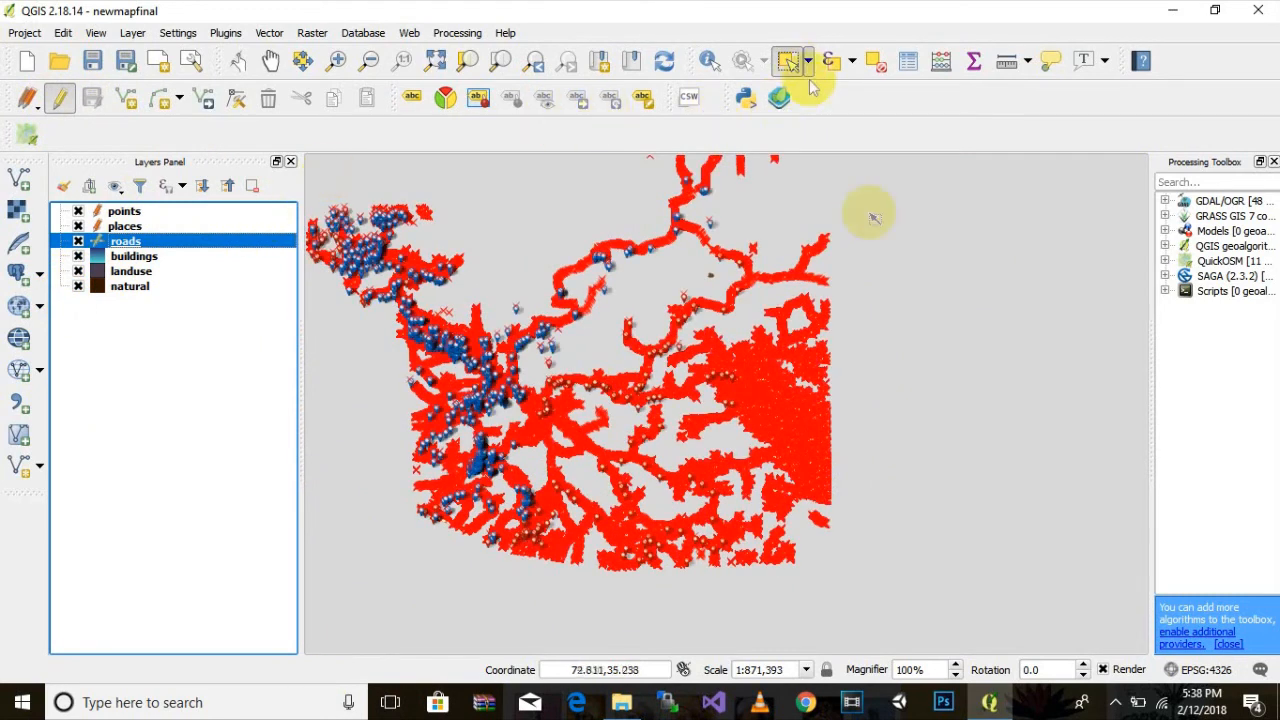
{"action": "left_click_drag", "start_coordinate": [863, 238], "coordinate": [766, 472]}
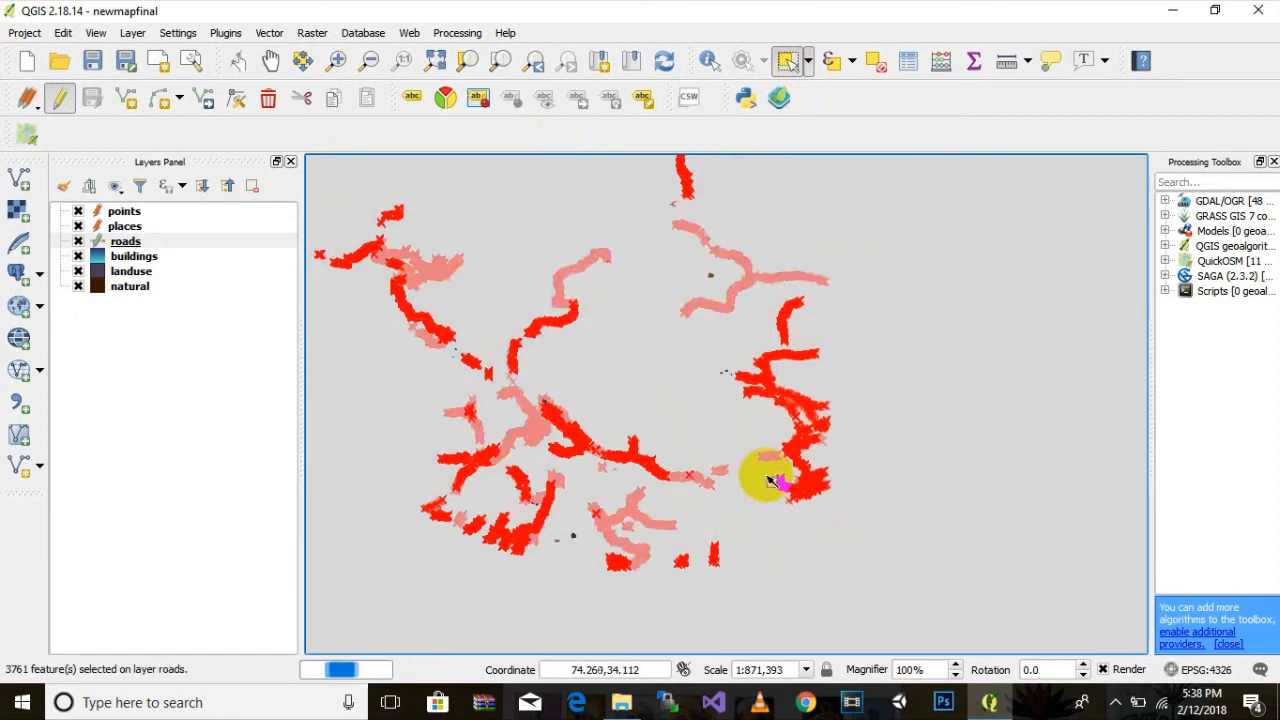
{"action": "key", "text": "Delete"}
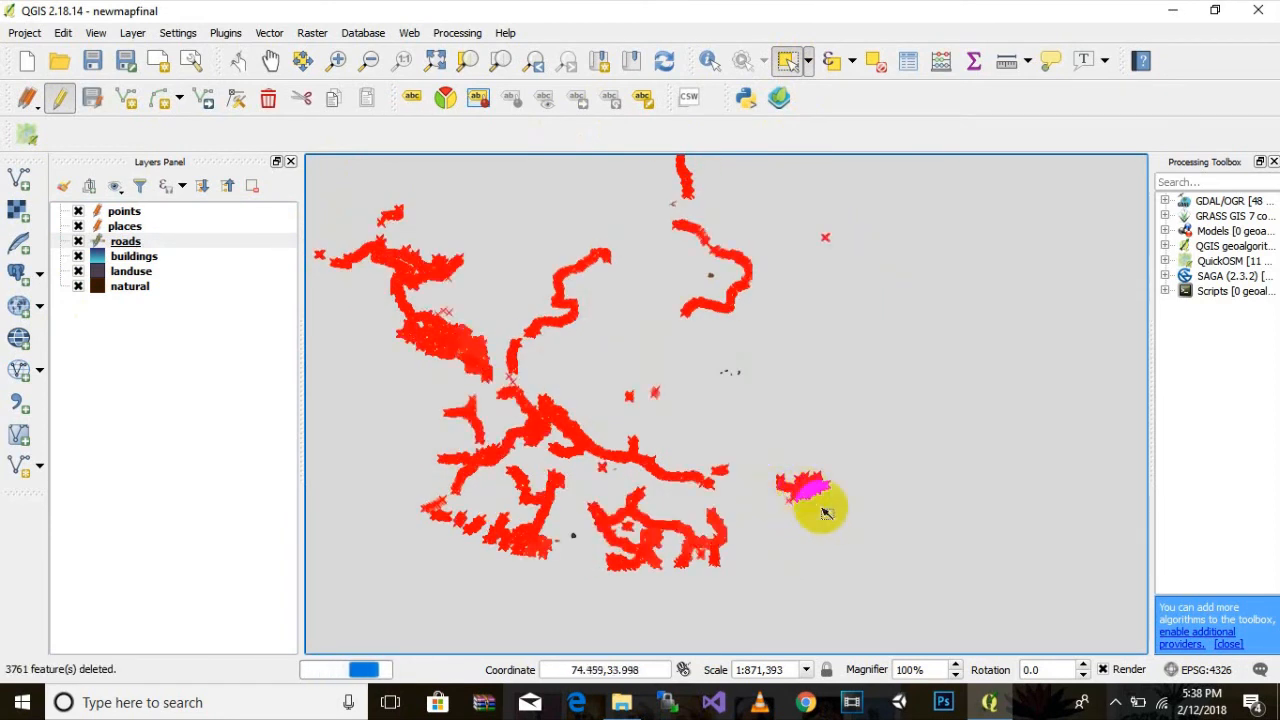
Delete a further group of roads near the eastern edge, stop editing the roads layer and save its edits
{"action": "scroll", "coordinate": [822, 528], "scroll_direction": "up", "scroll_amount": 2}
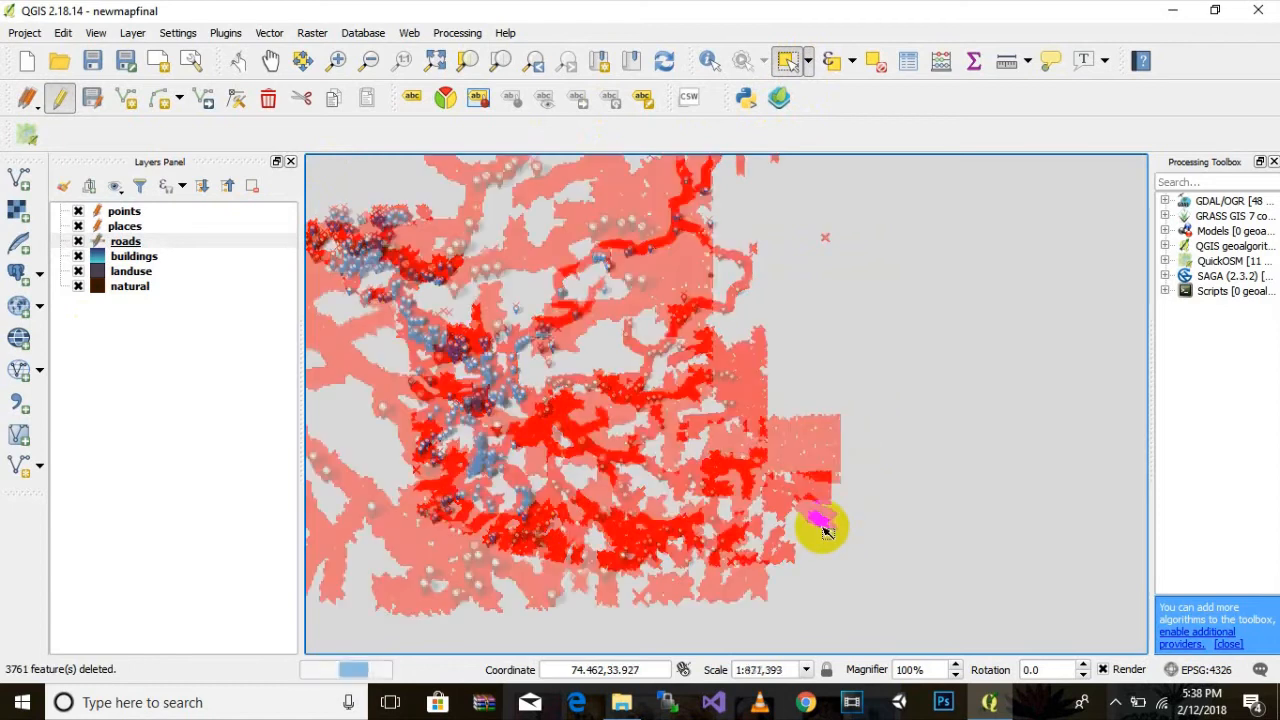
{"action": "left_click_drag", "start_coordinate": [890, 287], "coordinate": [582, 520]}
{"action": "key", "text": "Delete"}
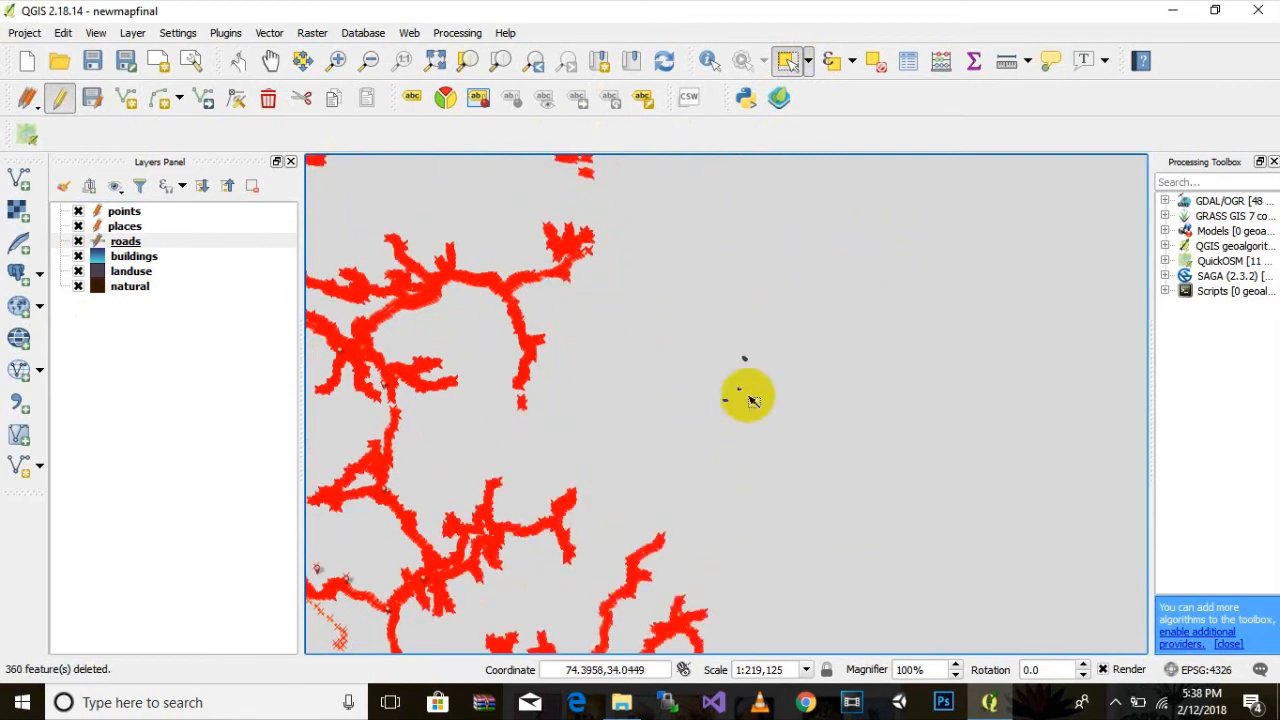
{"action": "scroll", "coordinate": [752, 400], "scroll_direction": "up", "scroll_amount": 1}
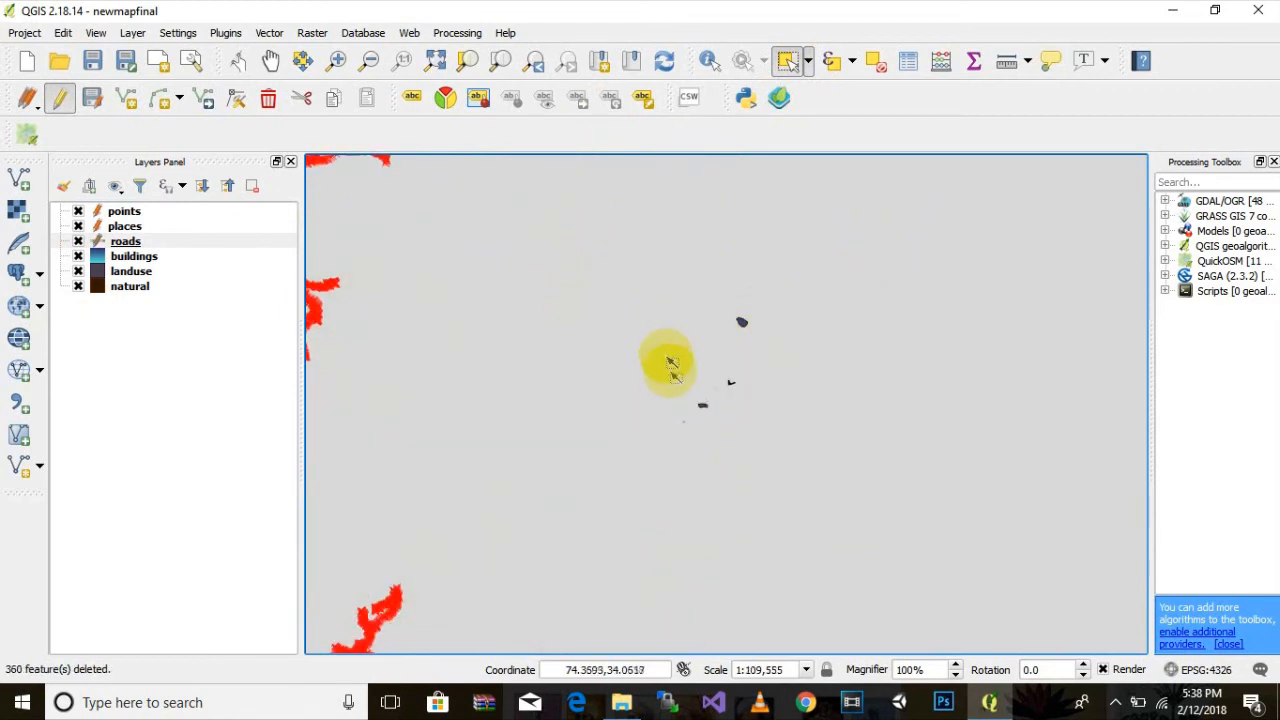
{"action": "scroll", "coordinate": [668, 370], "scroll_direction": "down", "scroll_amount": 4}
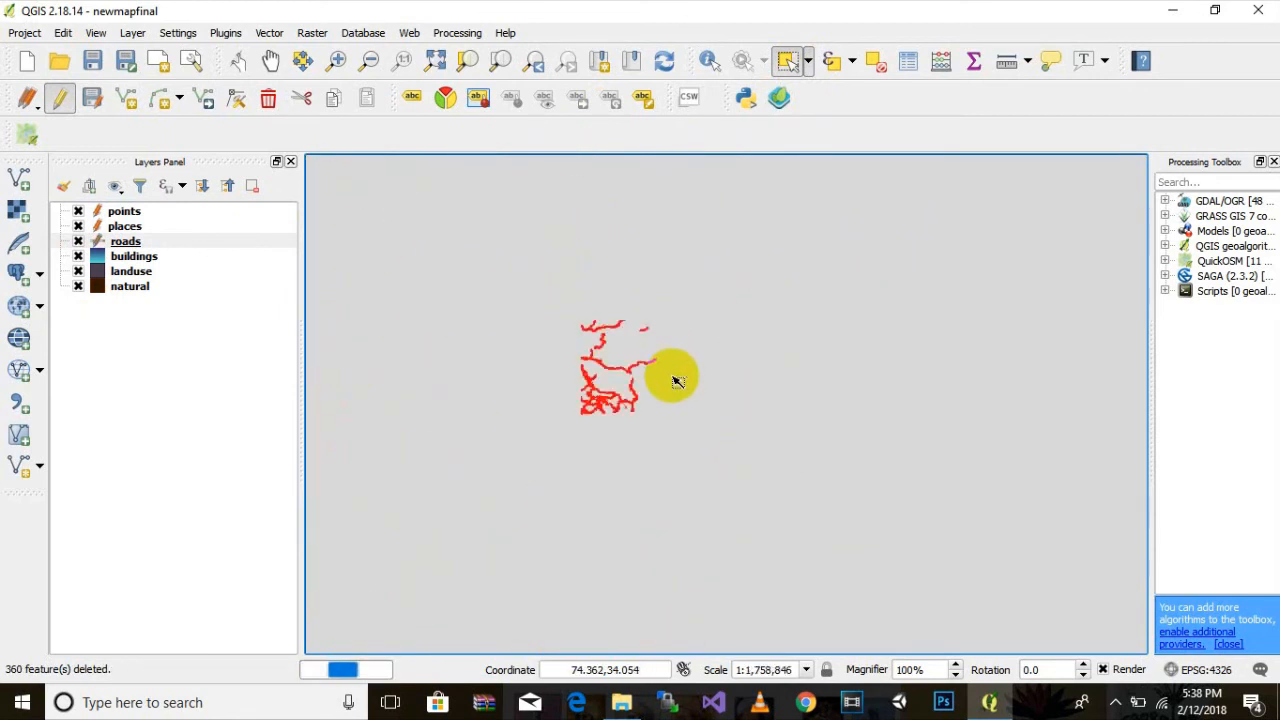
{"action": "left_click", "coordinate": [59, 97]}
{"action": "left_click", "coordinate": [567, 361]}
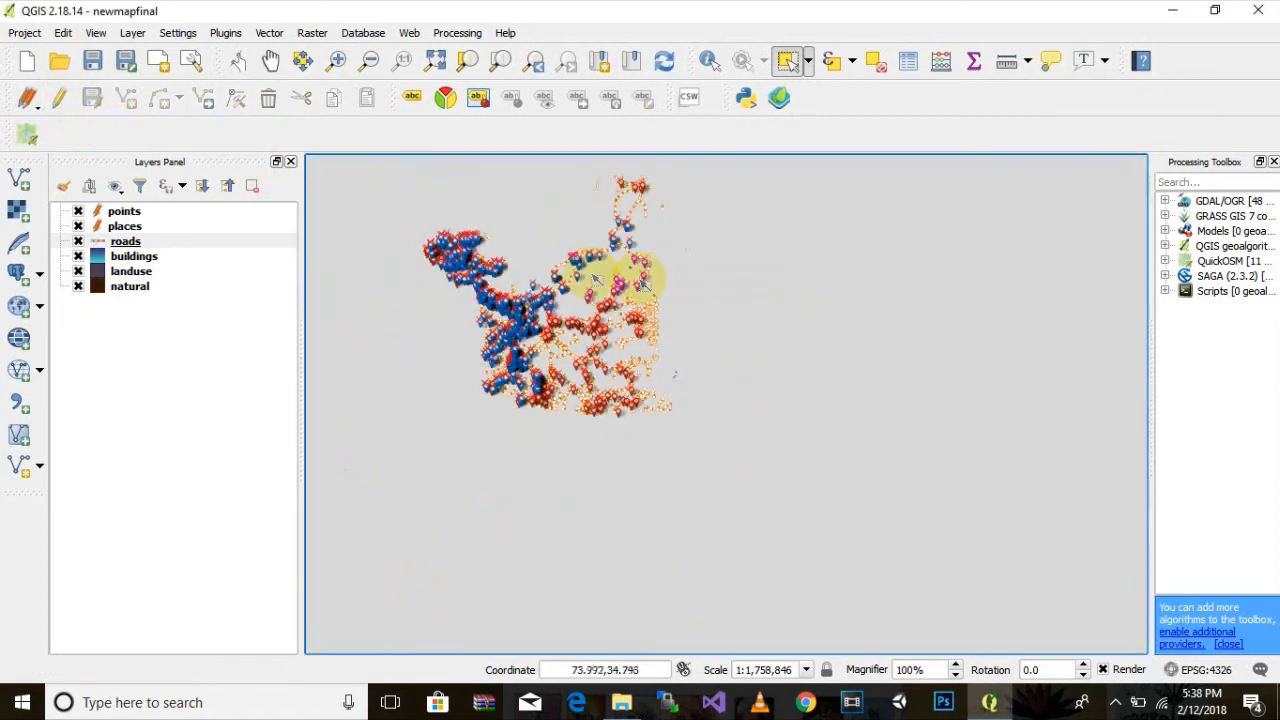
Reopen the roads layer for editing, delete the narrow strip of dense roads remaining on the eastern edge and save the edits
{"action": "scroll", "coordinate": [640, 358], "scroll_direction": "up", "scroll_amount": 2}
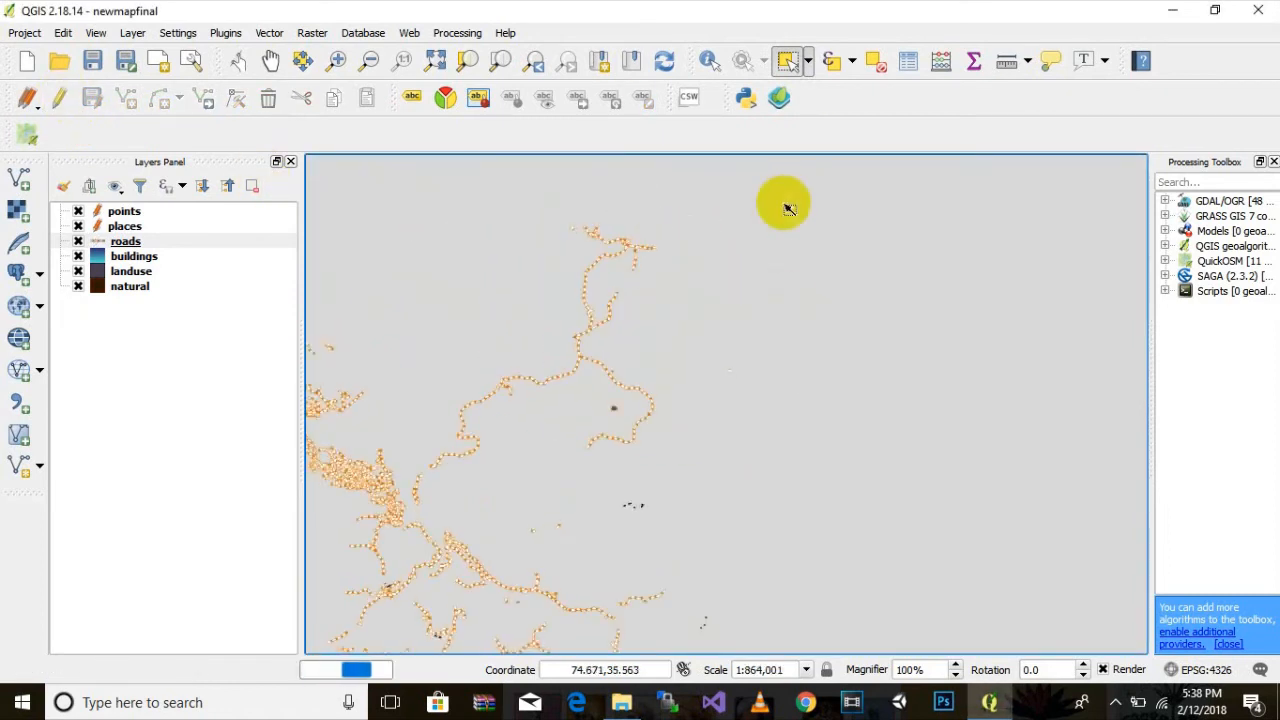
{"action": "scroll", "coordinate": [734, 380], "scroll_direction": "up", "scroll_amount": 1}
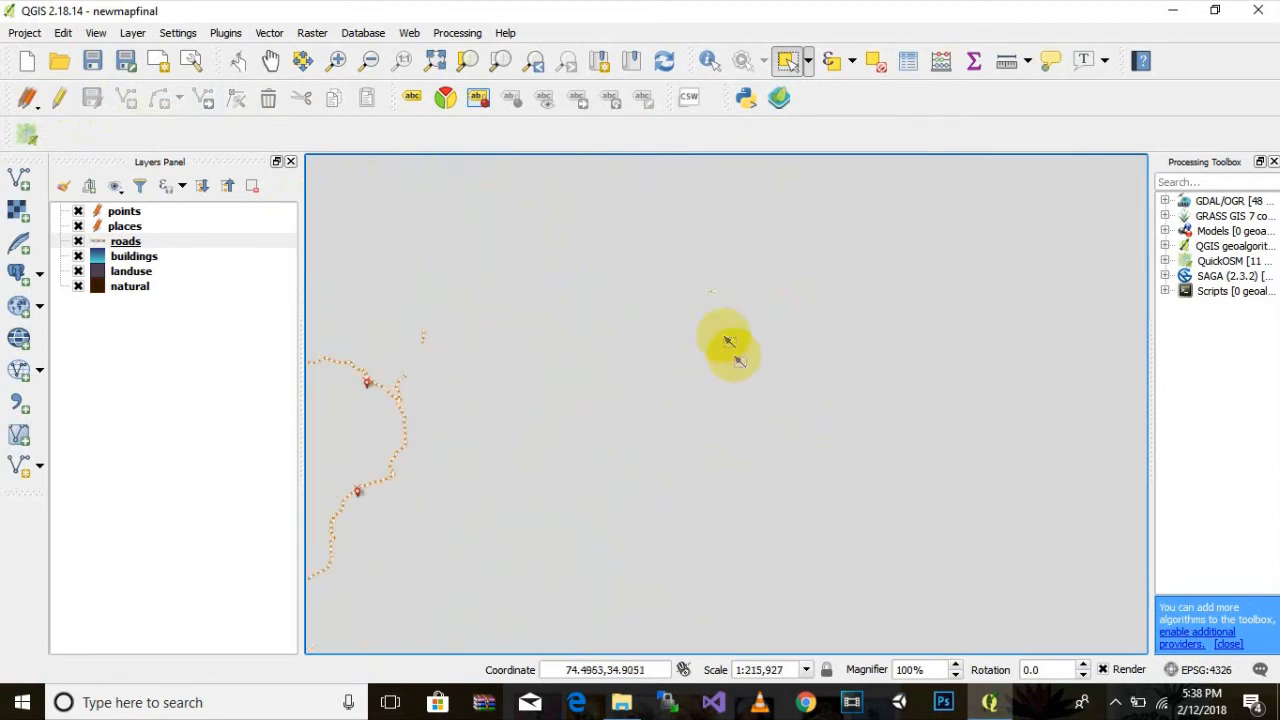
{"action": "scroll", "coordinate": [700, 315], "scroll_direction": "down", "scroll_amount": 1}
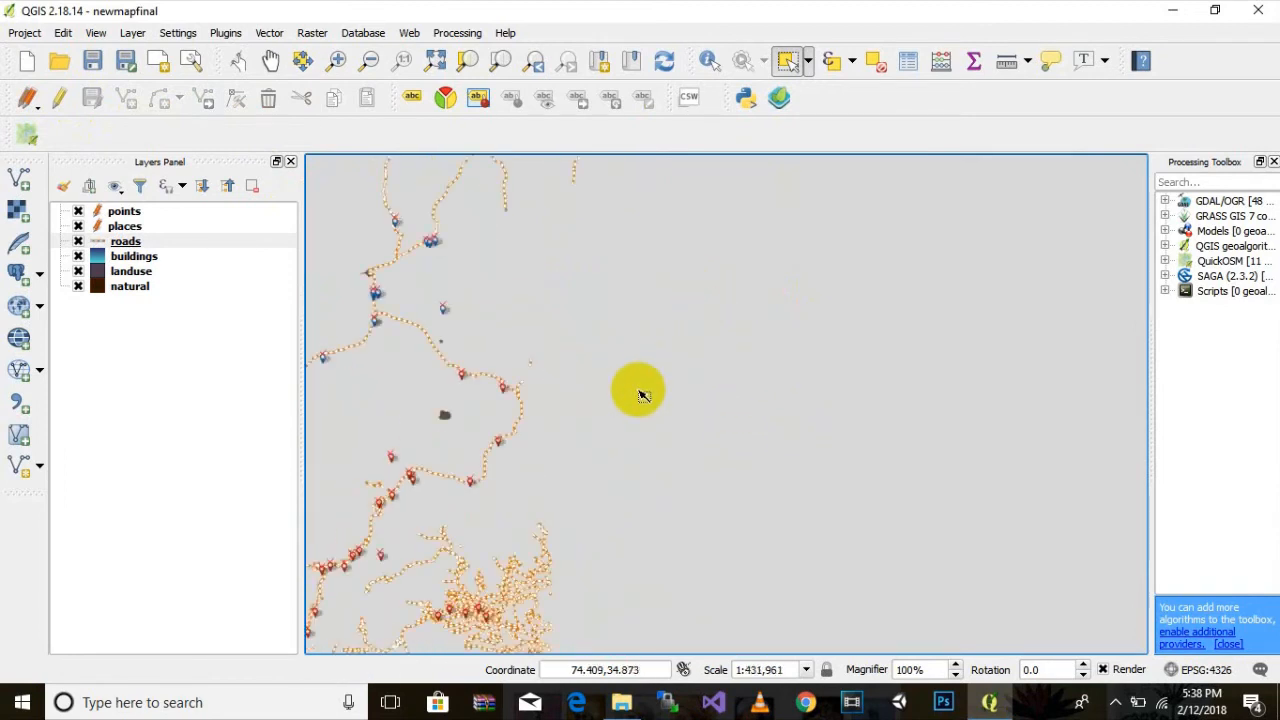
{"action": "scroll", "coordinate": [755, 445], "scroll_direction": "down", "scroll_amount": 2}
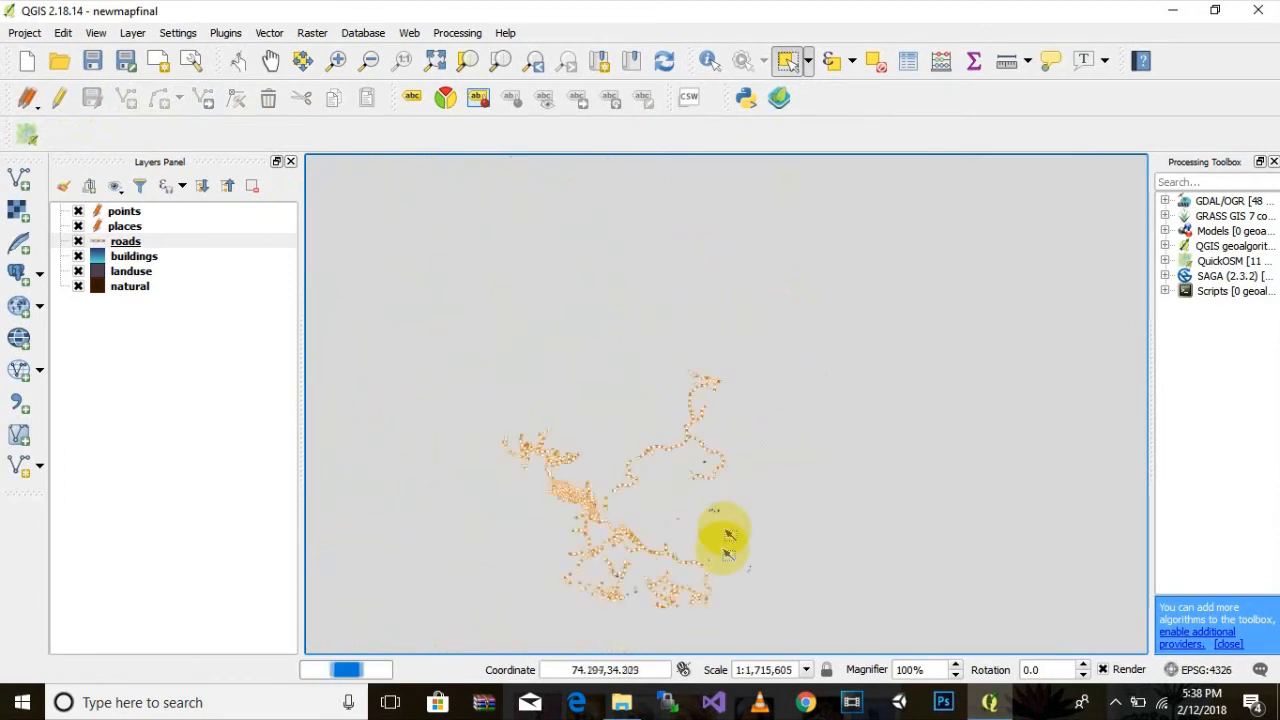
{"action": "scroll", "coordinate": [835, 453], "scroll_direction": "up", "scroll_amount": 1}
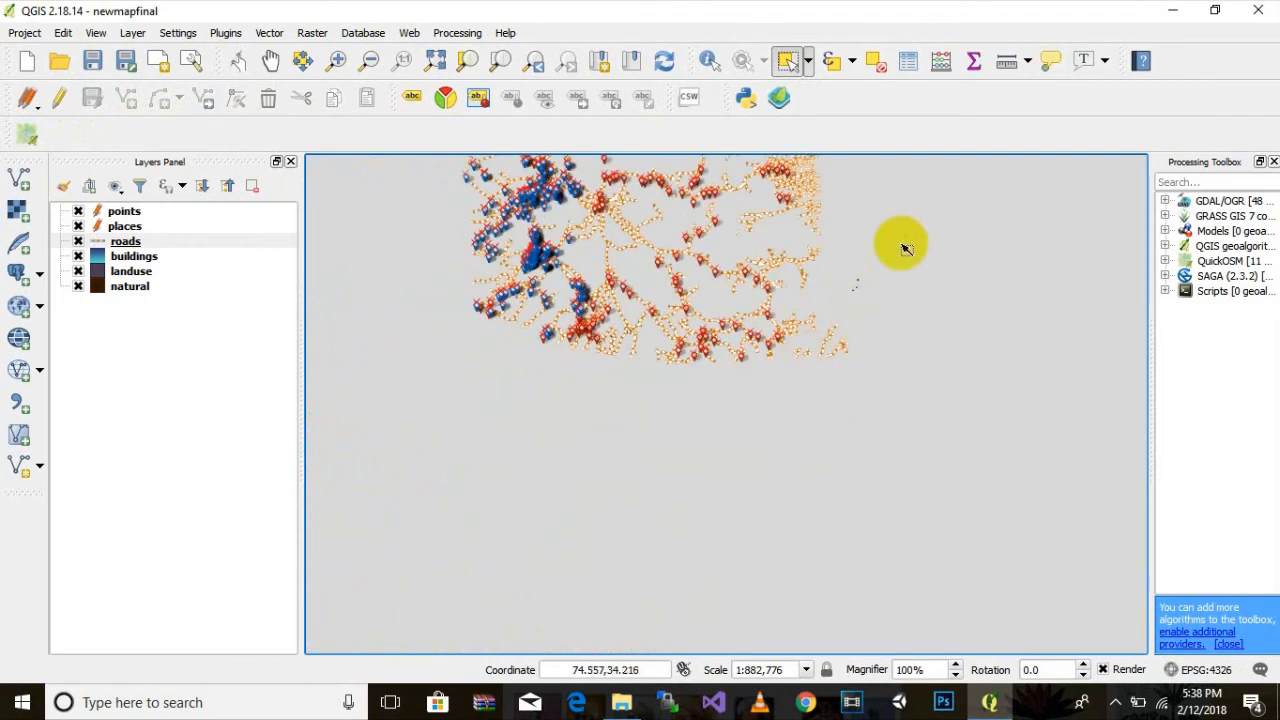
{"action": "left_click_drag", "start_coordinate": [870, 432], "coordinate": [745, 607]}
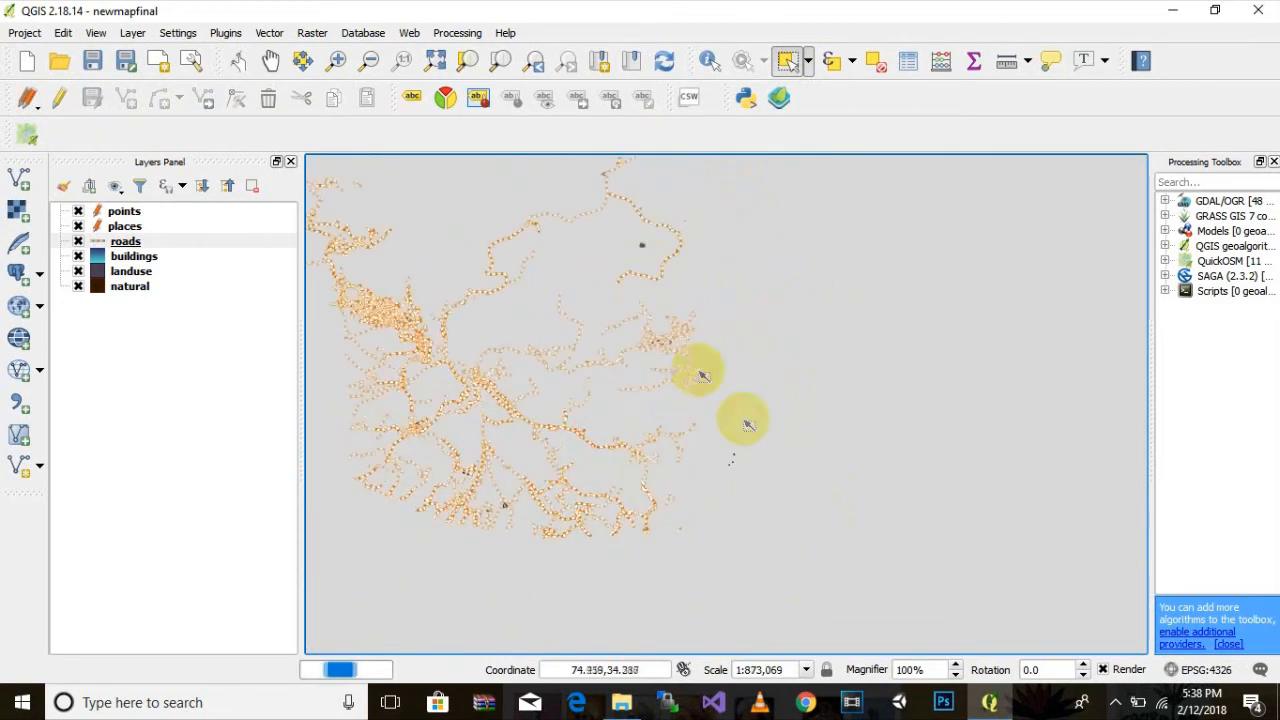
{"action": "left_click", "coordinate": [59, 97]}
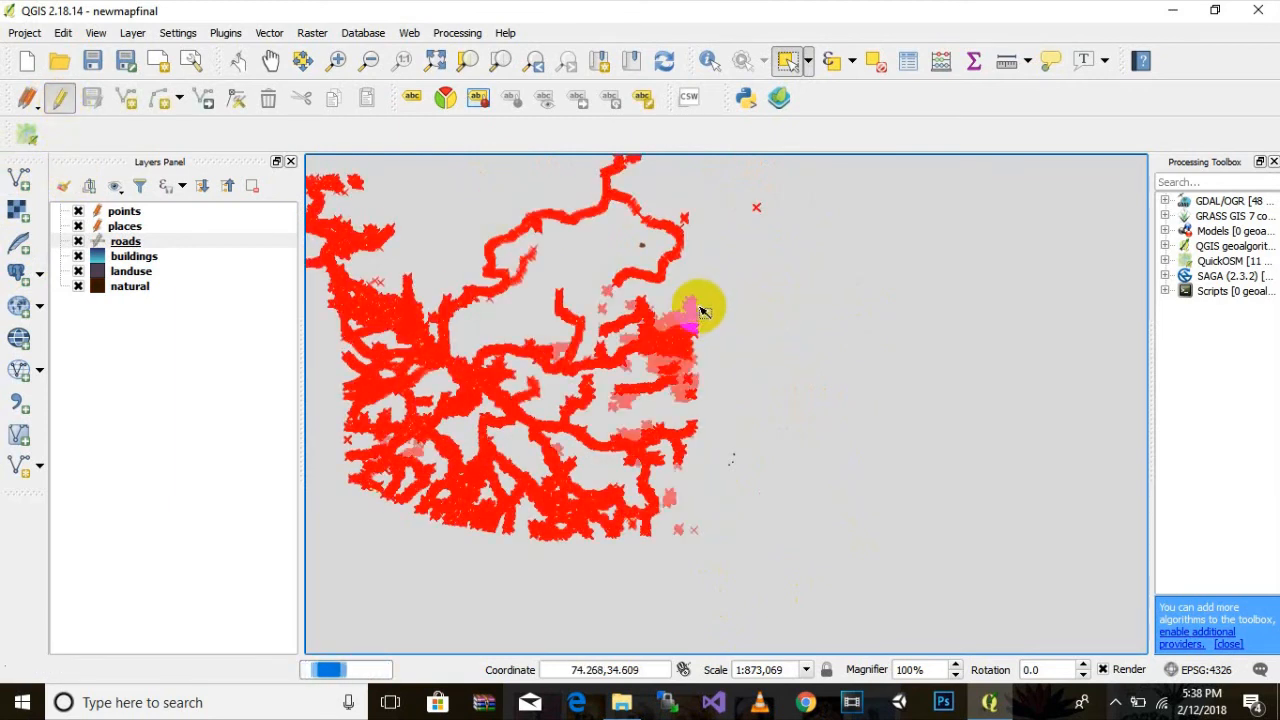
{"action": "left_click_drag", "start_coordinate": [697, 322], "coordinate": [681, 418]}
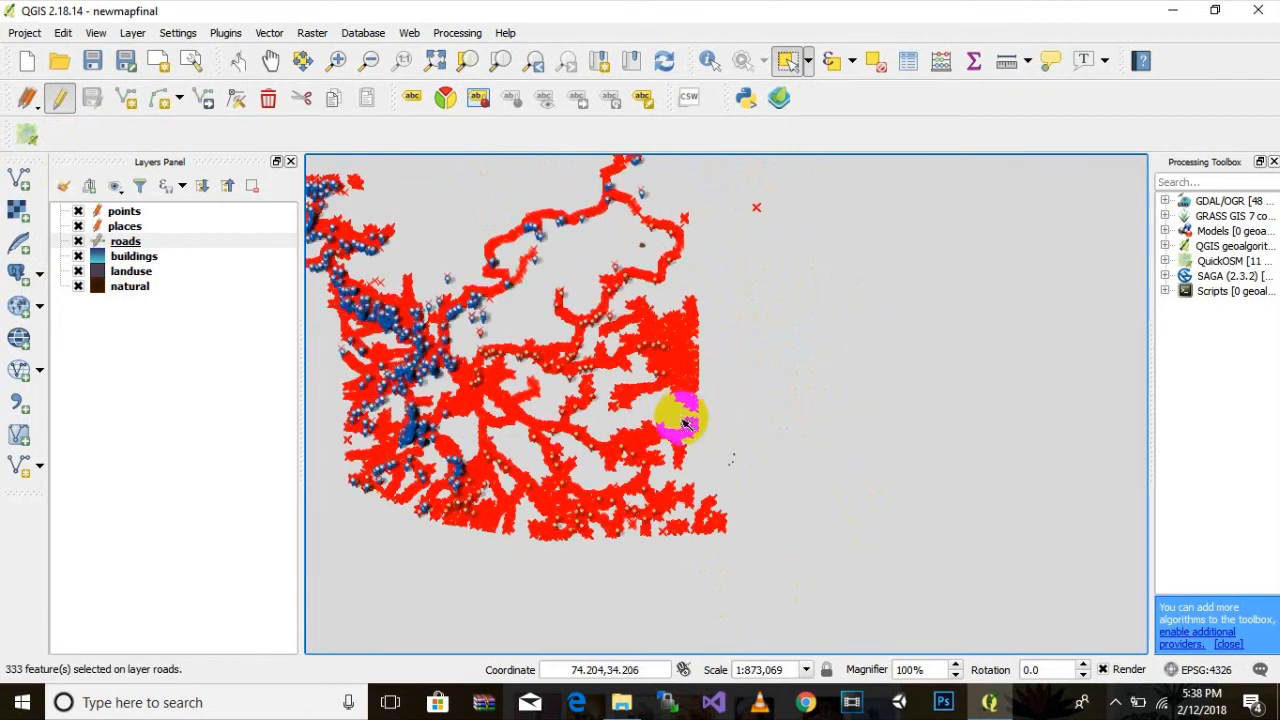
{"action": "left_click", "coordinate": [60, 100]}
{"action": "left_click", "coordinate": [560, 360]}
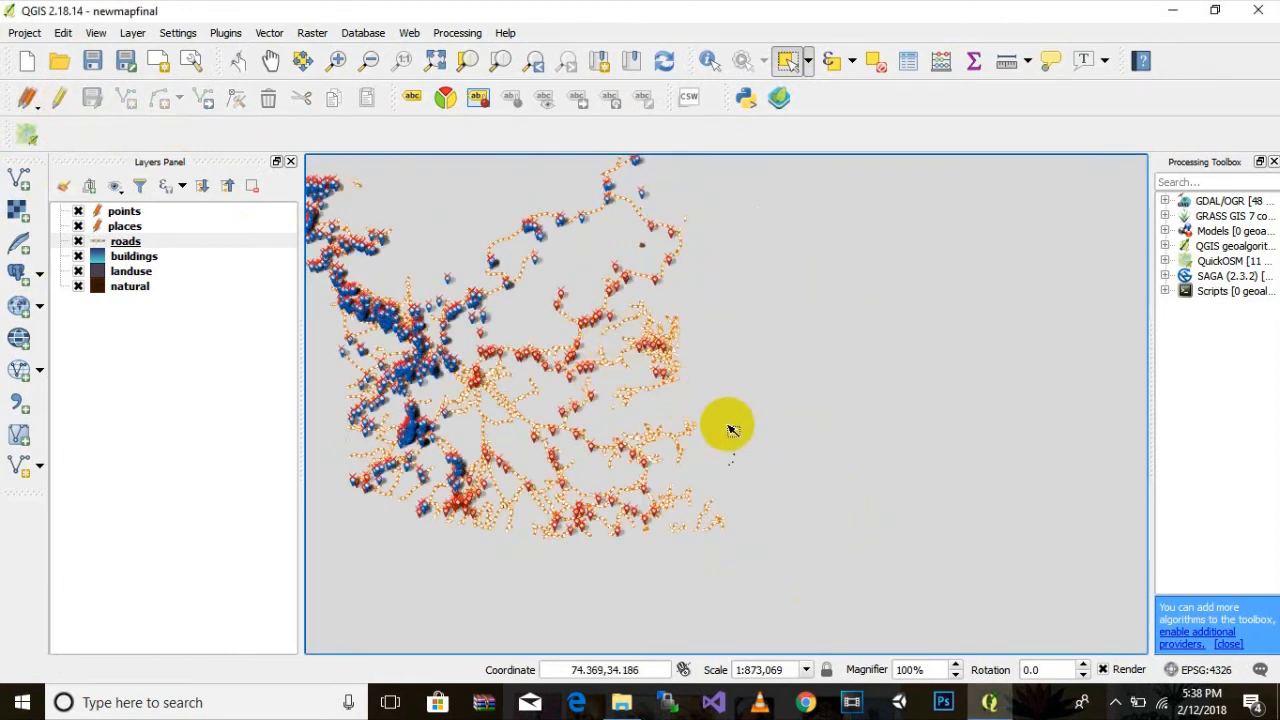
Save the newmapfinal project and recentre the map on the remaining features
{"action": "scroll", "coordinate": [711, 391], "scroll_direction": "down", "scroll_amount": 2}
{"action": "scroll", "coordinate": [622, 368], "scroll_direction": "up", "scroll_amount": 2}
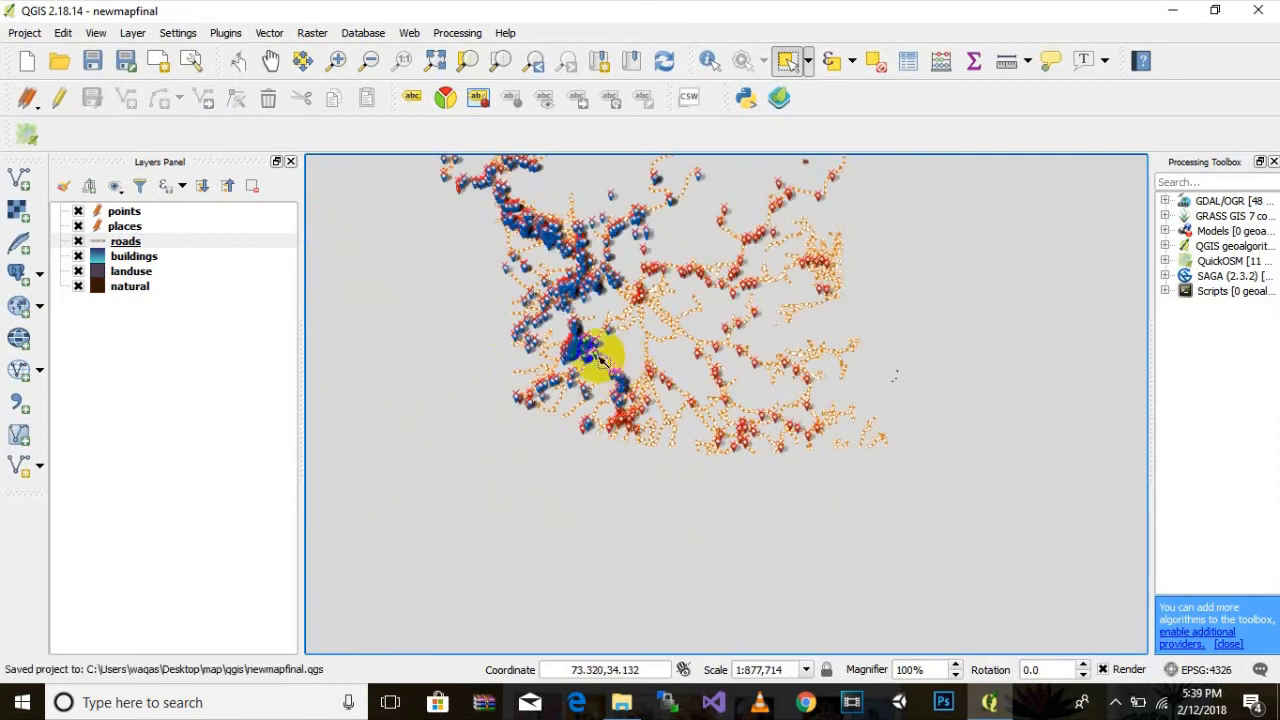
{"action": "left_click_drag", "start_coordinate": [621, 319], "coordinate": [611, 392]}
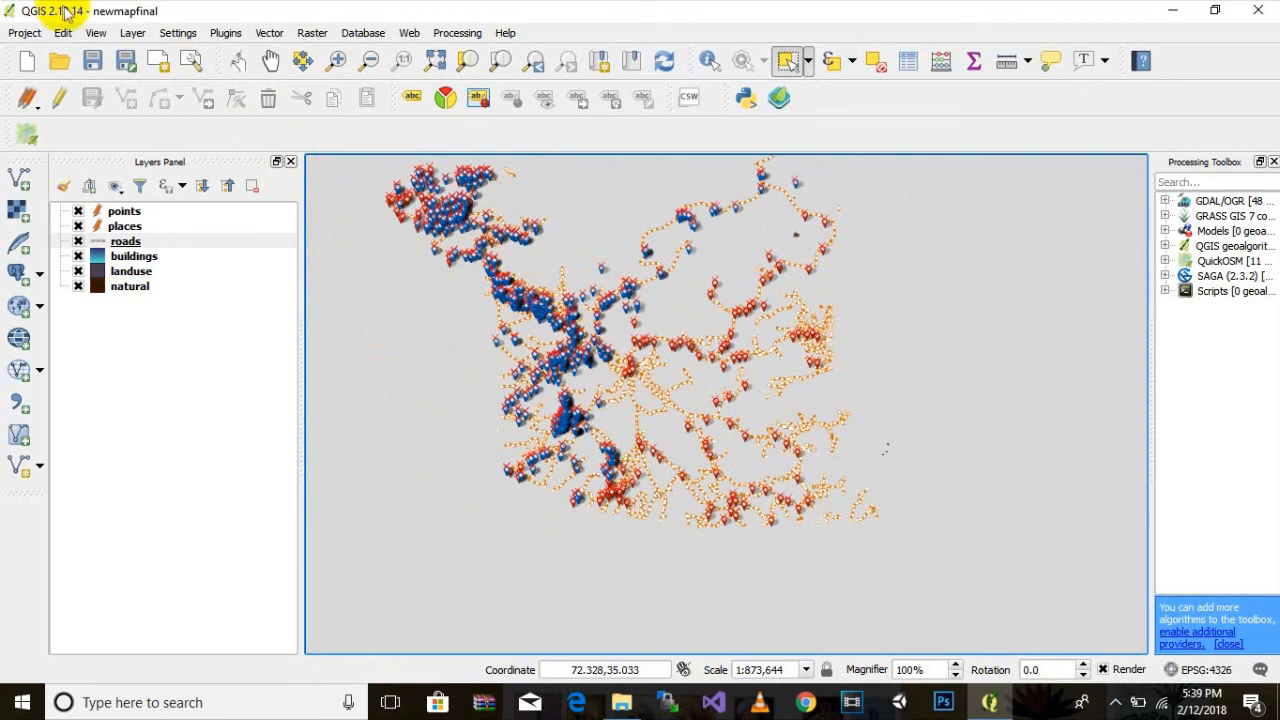
Search the plugin manager for "web", examine the qgis2web plugin's details and close the manager
{"action": "left_click", "coordinate": [228, 34]}
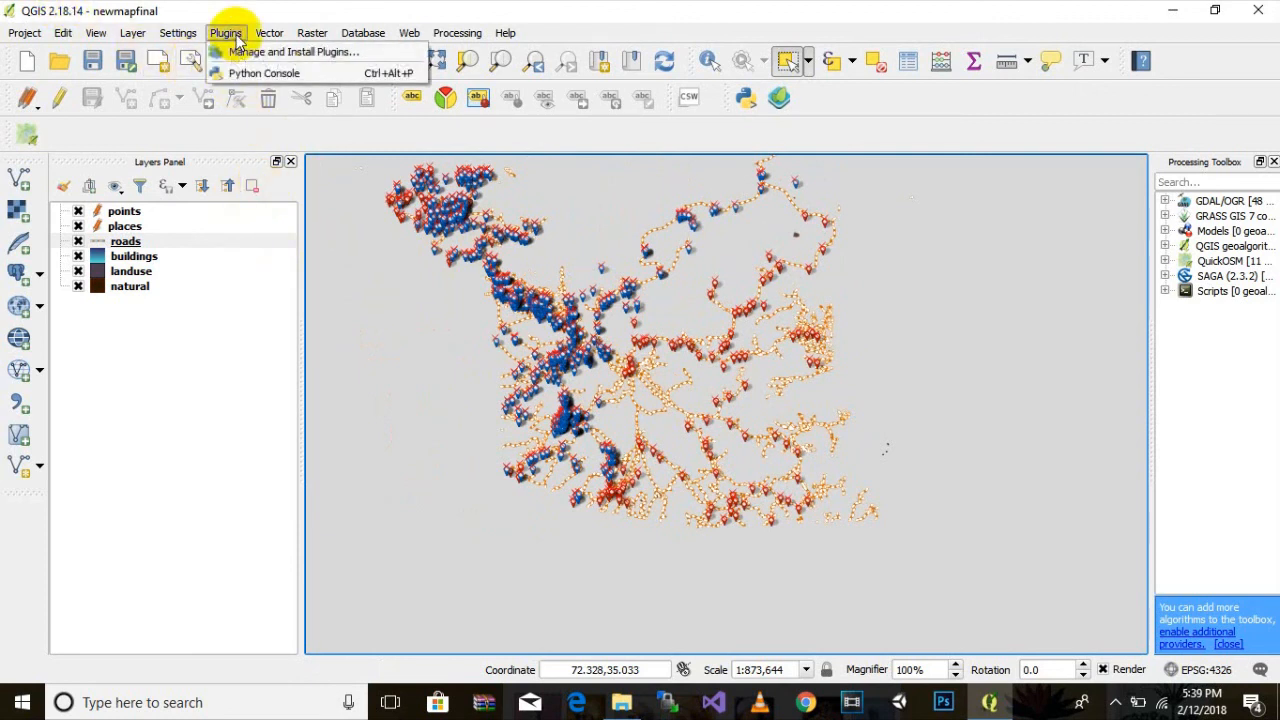
{"action": "left_click", "coordinate": [236, 54]}
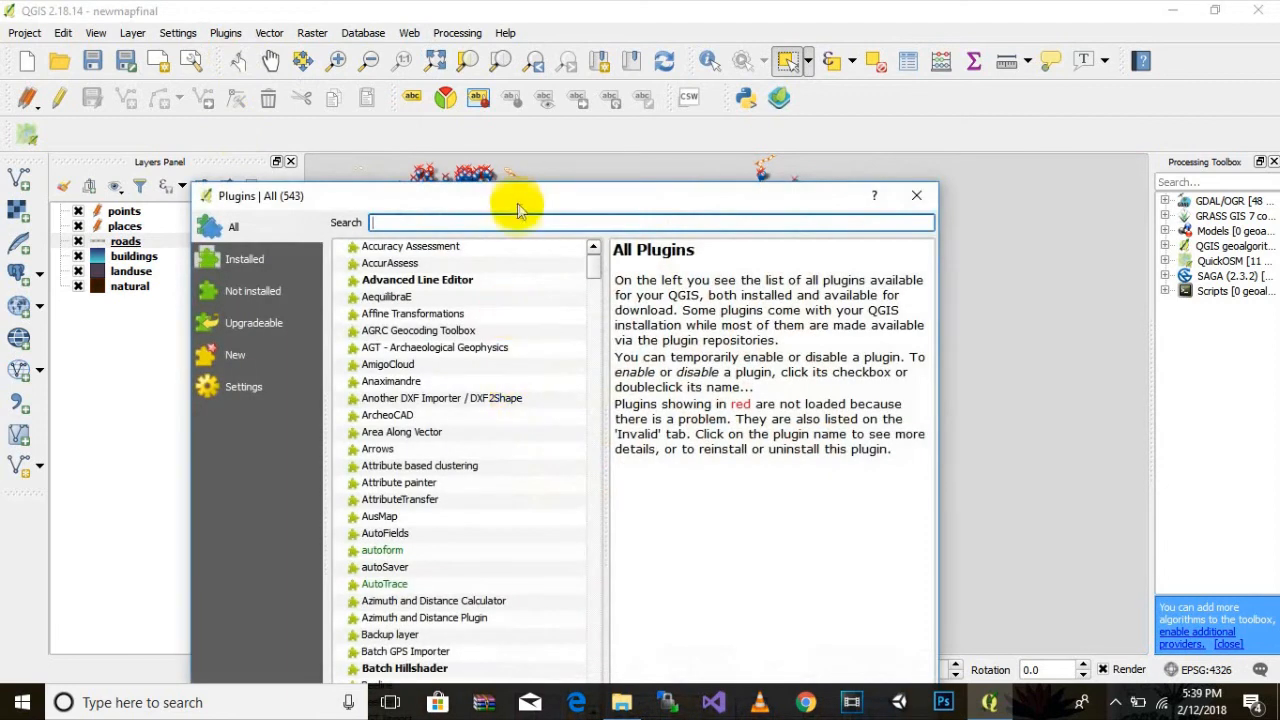
{"action": "left_click_drag", "start_coordinate": [517, 208], "coordinate": [550, 132]}
{"action": "type", "text": "web"}
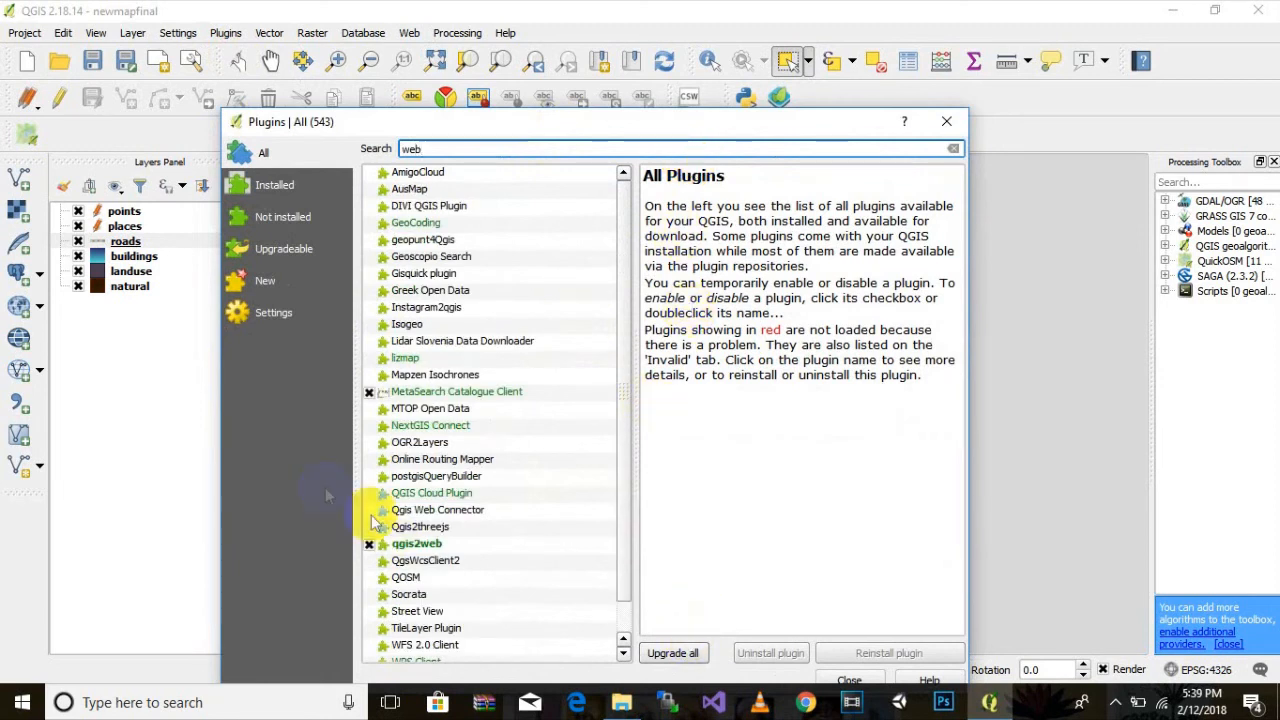
{"action": "left_click", "coordinate": [420, 545]}
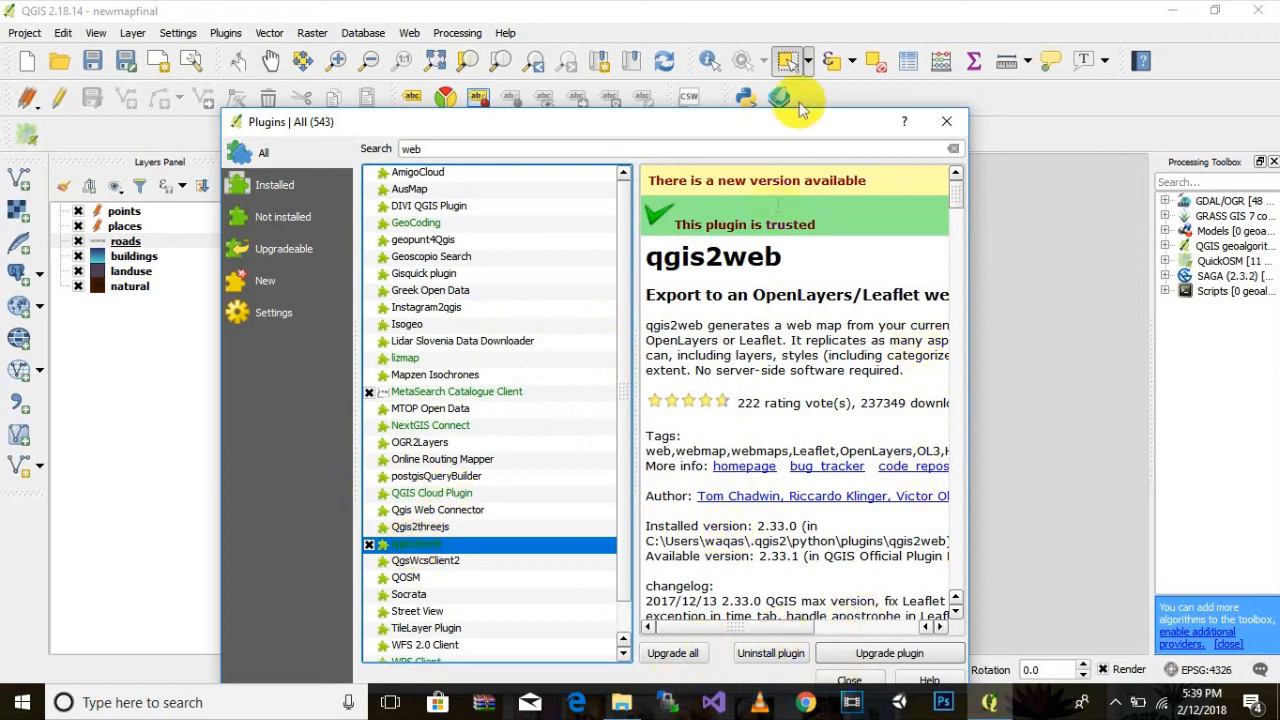
{"action": "left_click_drag", "start_coordinate": [725, 125], "coordinate": [675, 42]}
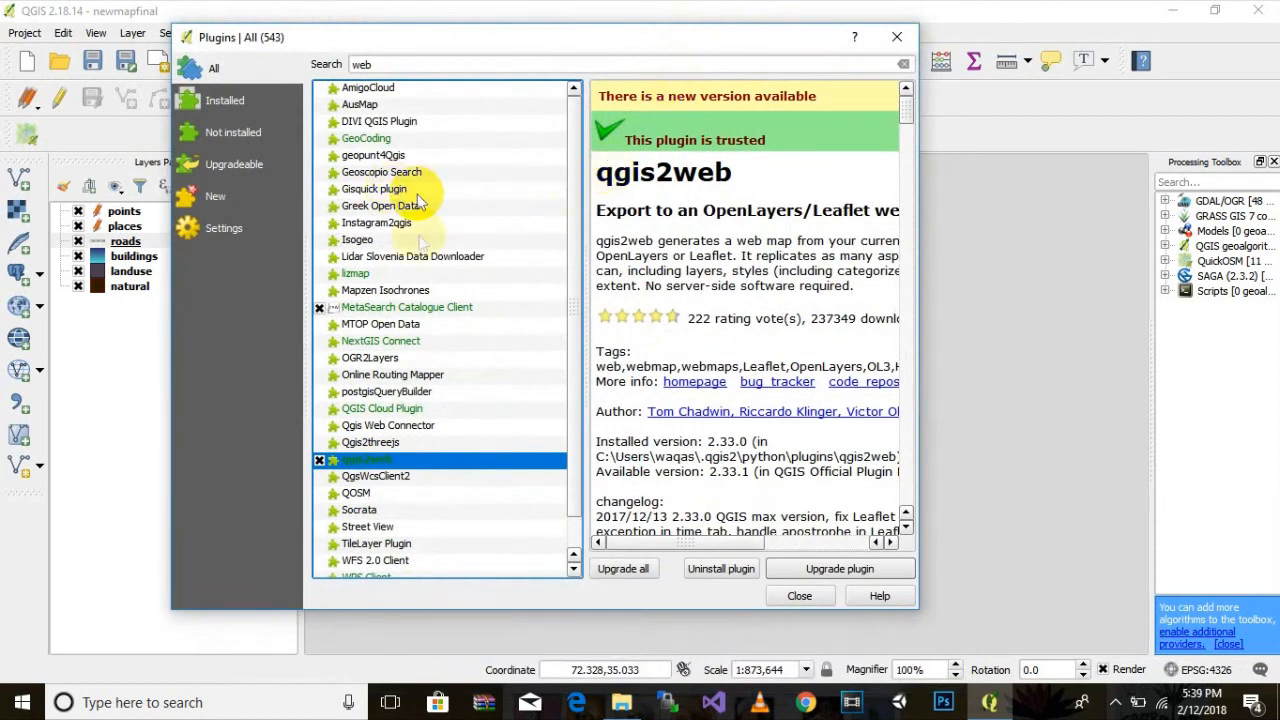
{"action": "left_click", "coordinate": [800, 597]}
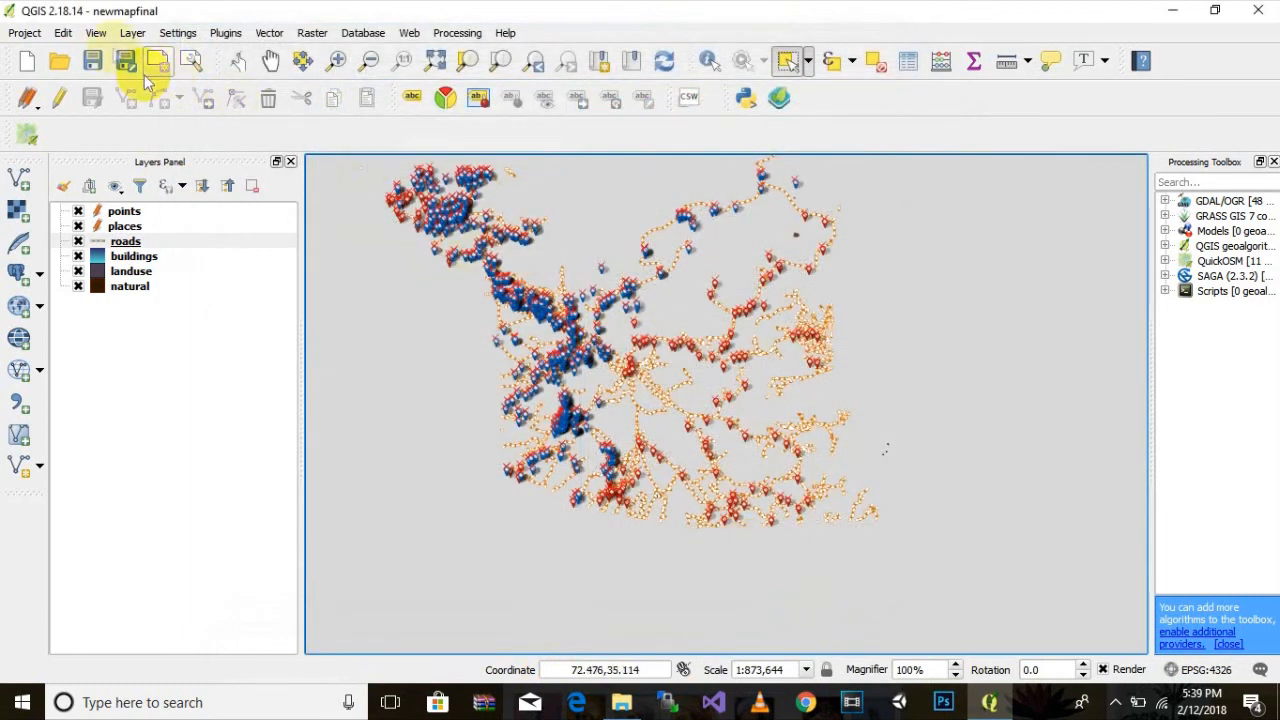
Open the qgis2web export dialog and browse to the travelthirst folder on the Desktop for the export location
{"action": "left_click", "coordinate": [781, 98]}
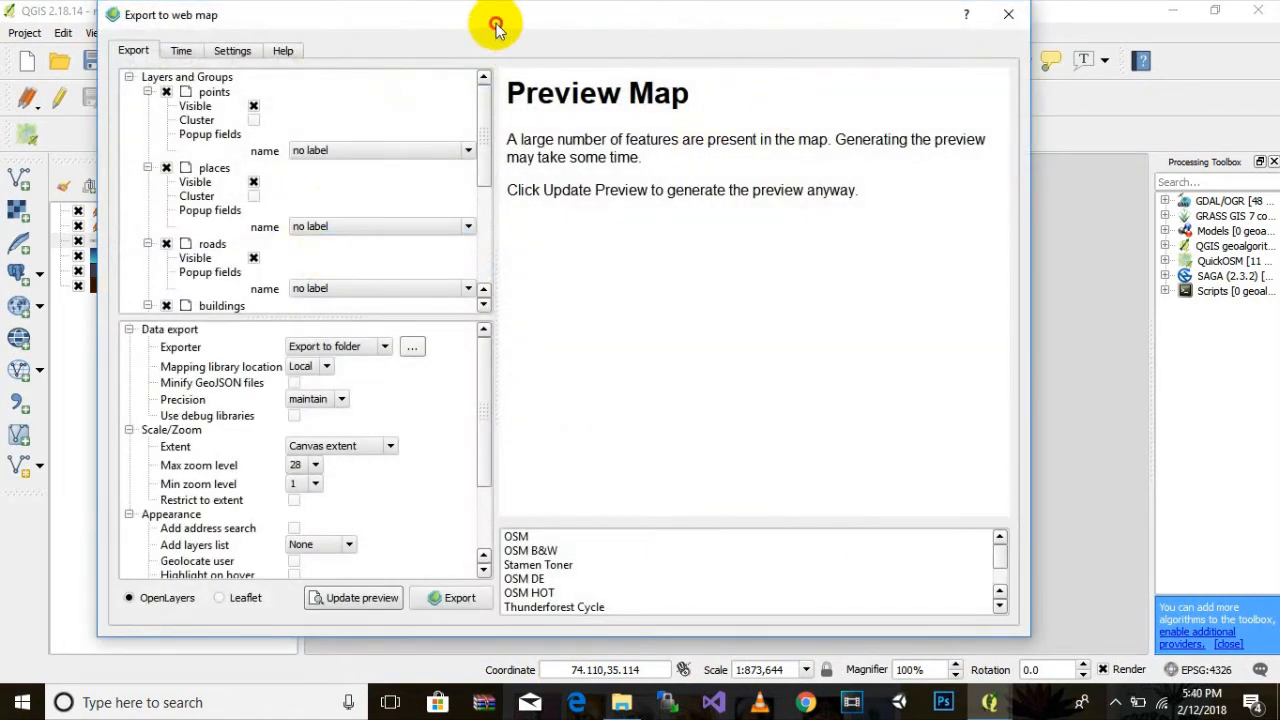
{"action": "left_click_drag", "start_coordinate": [496, 28], "coordinate": [529, 40]}
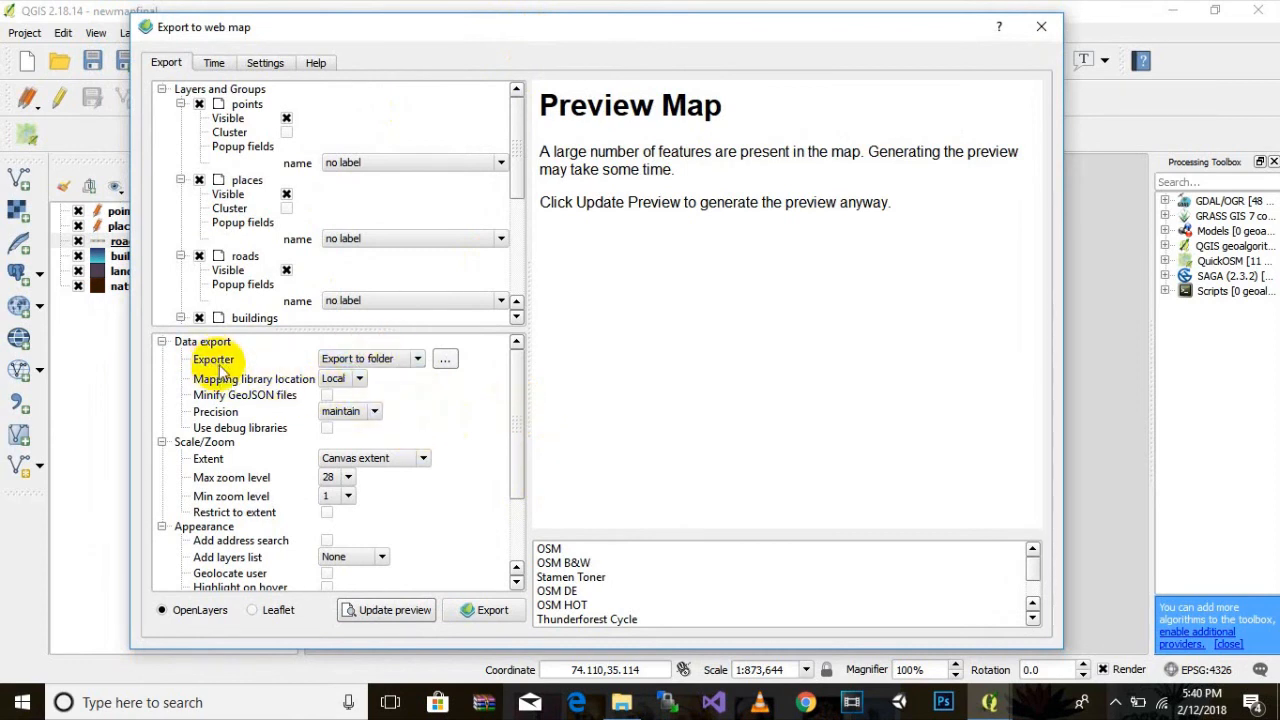
{"action": "left_click", "coordinate": [446, 359]}
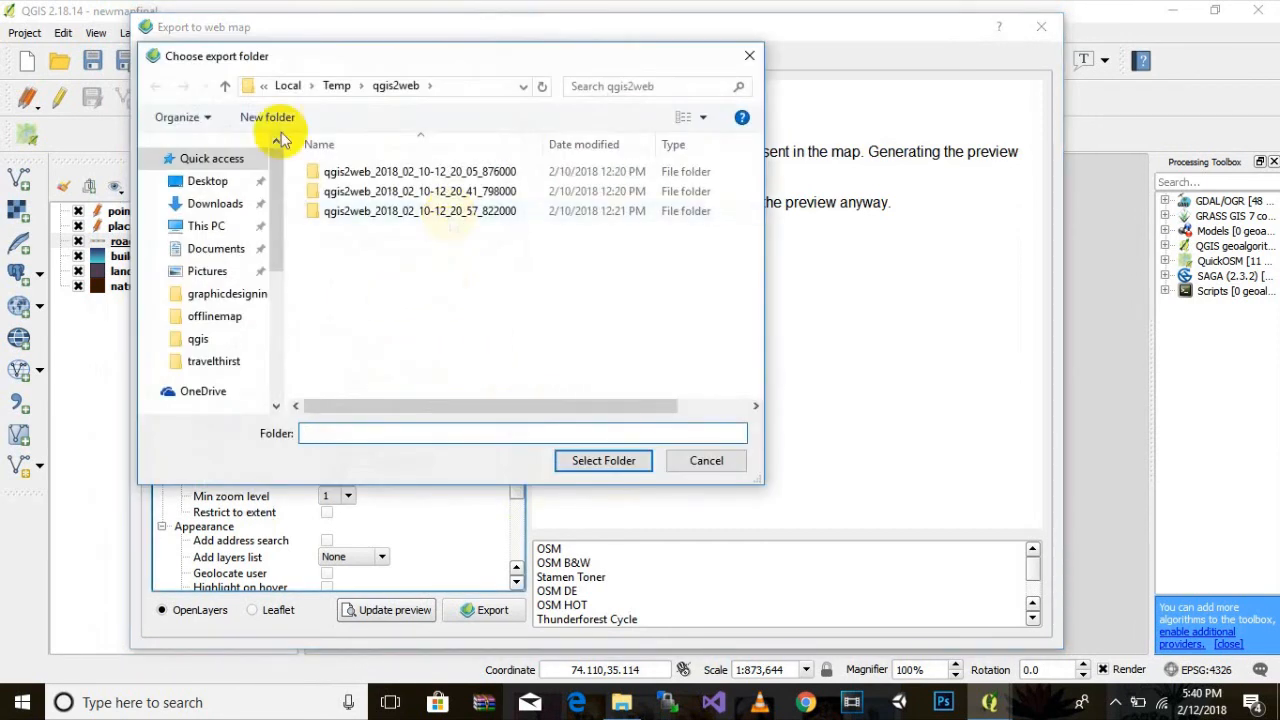
{"action": "left_click", "coordinate": [210, 183]}
{"action": "scroll", "coordinate": [640, 308], "scroll_direction": "down", "scroll_amount": 6}
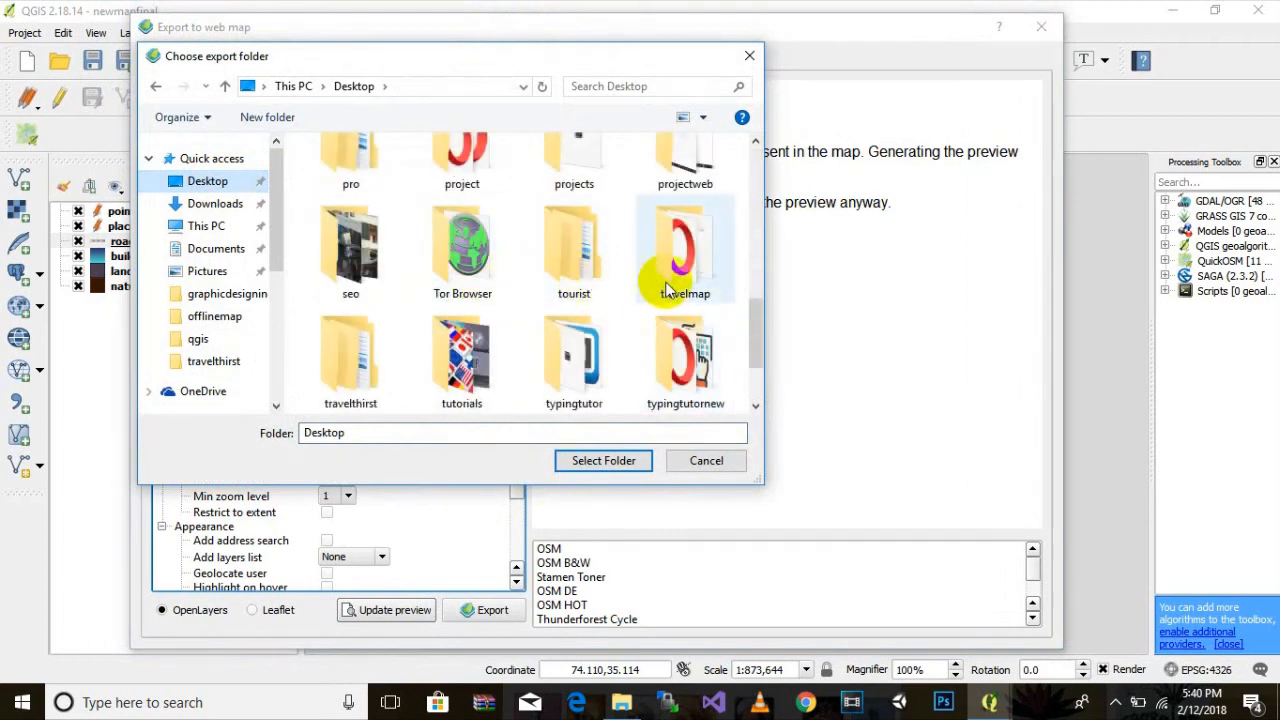
{"action": "left_click", "coordinate": [350, 395]}
{"action": "double_click", "coordinate": [350, 395]}
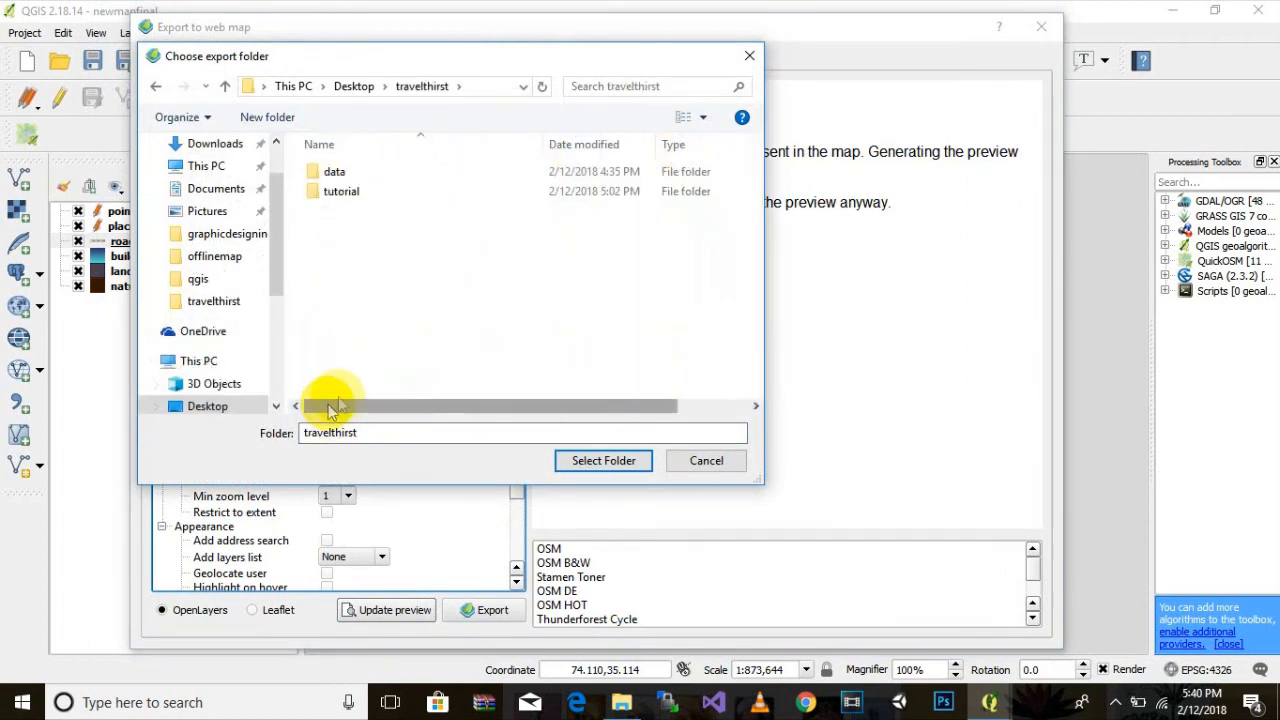
Create a new folder named map inside travelthirst and select it as the export folder
{"action": "right_click", "coordinate": [393, 256]}
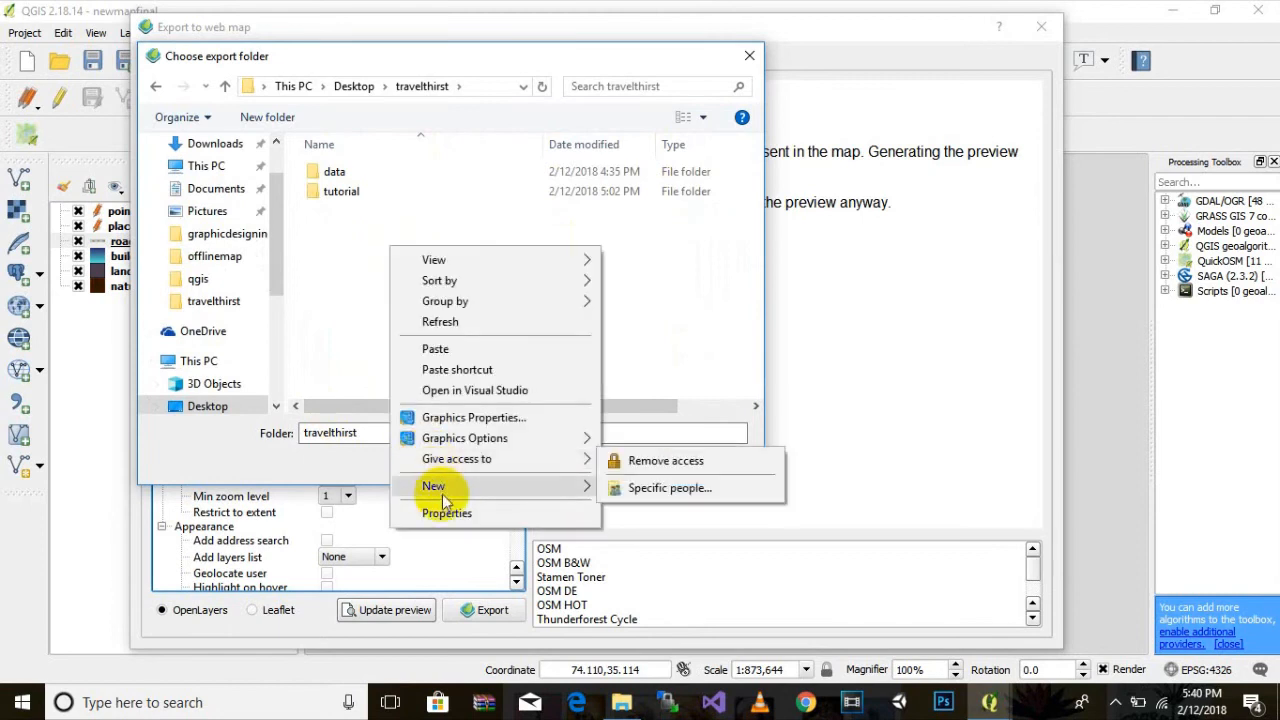
{"action": "mouse_move", "coordinate": [572, 487]}
{"action": "left_click", "coordinate": [650, 189]}
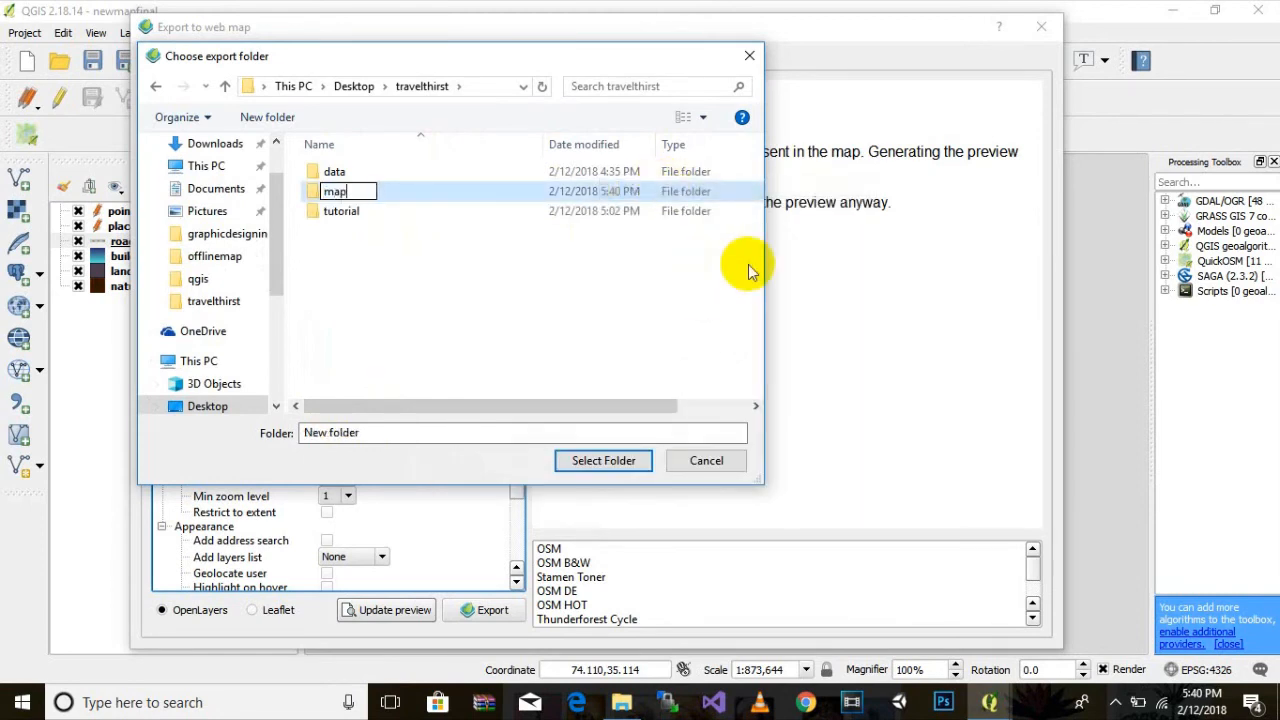
{"action": "type", "text": "map"}
{"action": "key", "text": "Return"}
{"action": "key", "text": "Return"}
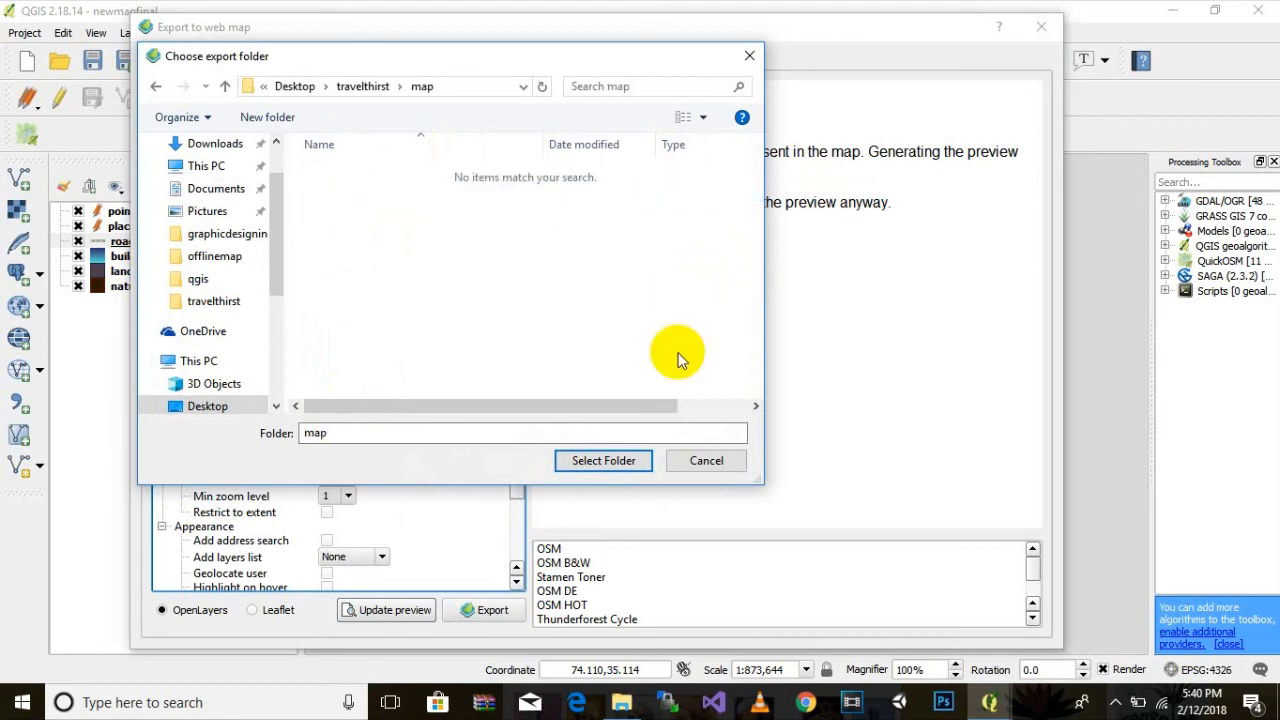
{"action": "left_click", "coordinate": [604, 461]}
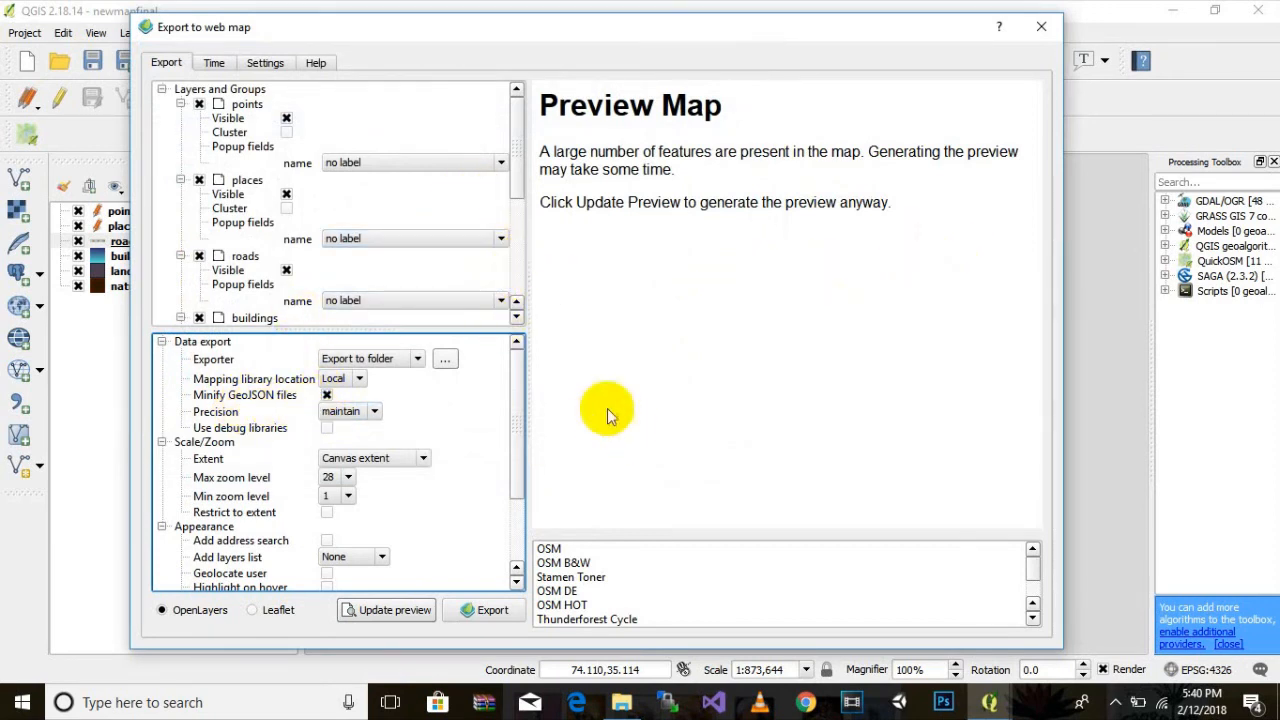
Enable address search and user geolocation for the web map and set its layers list to Collapsed
{"action": "mouse_move", "coordinate": [512, 378]}
{"action": "left_mouse_down"}
{"action": "mouse_move", "coordinate": [514, 408]}
{"action": "mouse_move", "coordinate": [514, 385]}
{"action": "left_mouse_up"}
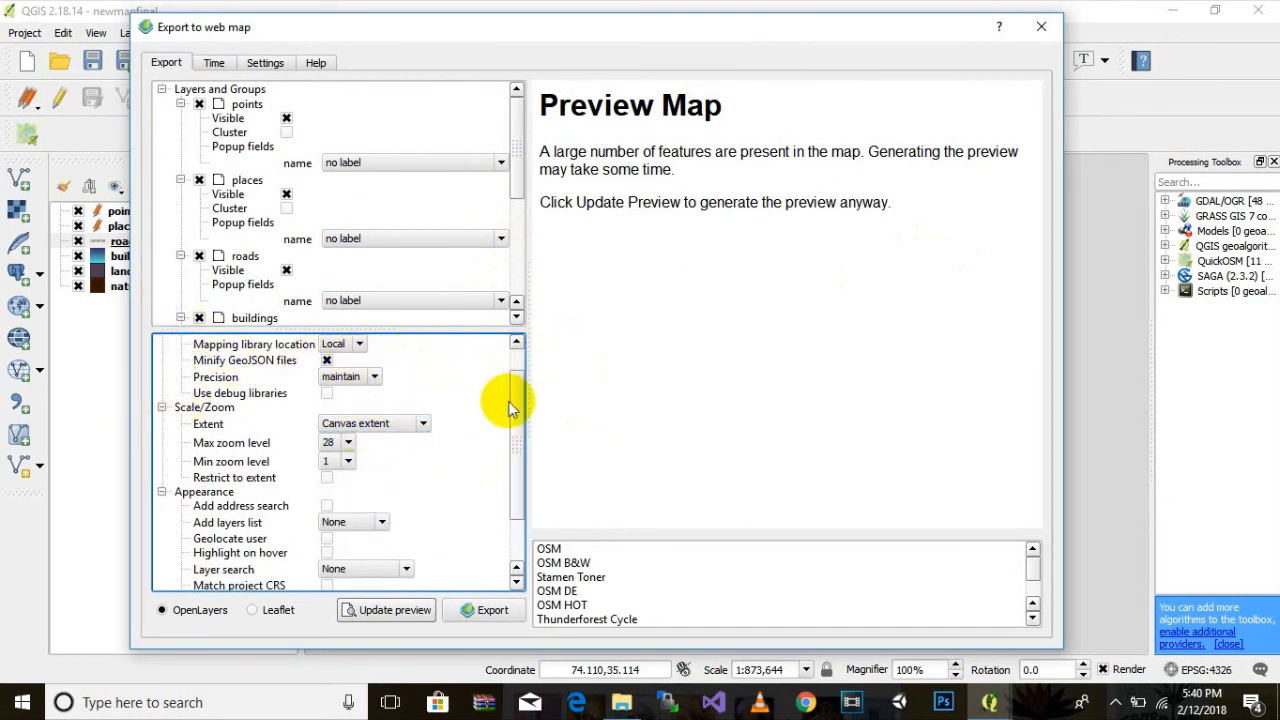
{"action": "mouse_move", "coordinate": [514, 407]}
{"action": "left_mouse_down"}
{"action": "mouse_move", "coordinate": [511, 425]}
{"action": "mouse_move", "coordinate": [508, 413]}
{"action": "left_mouse_up"}
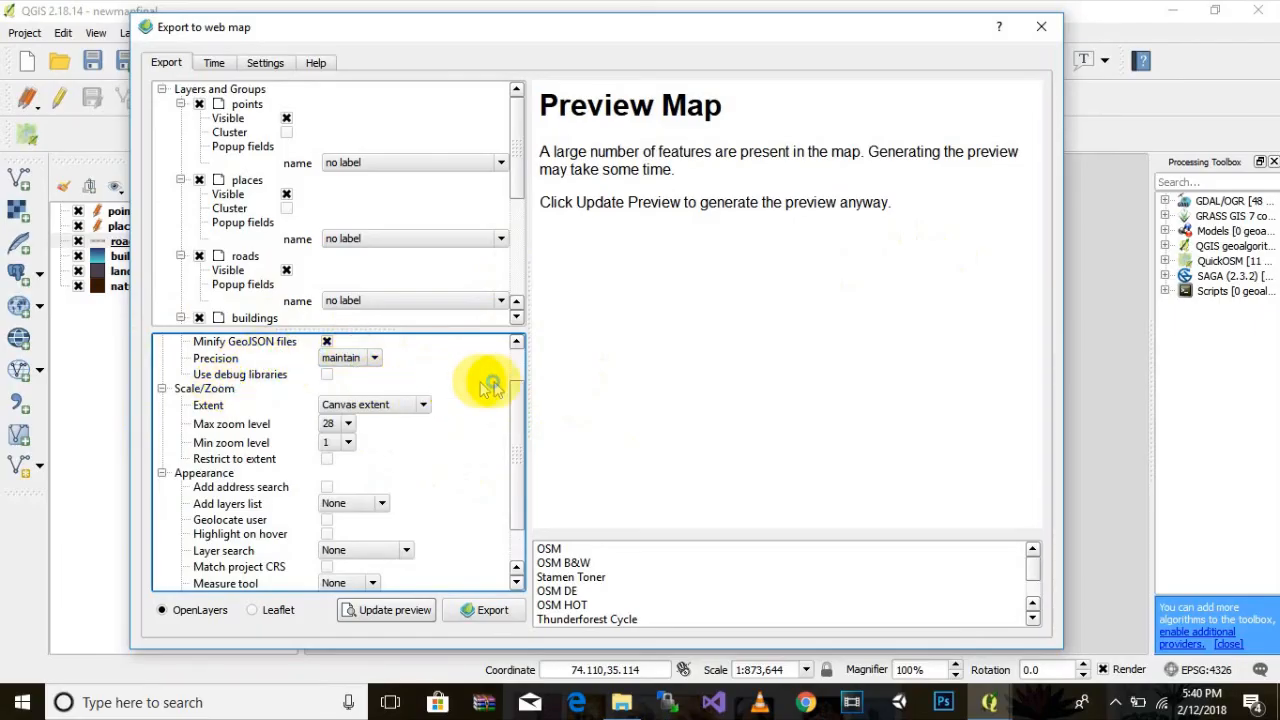
{"action": "left_click_drag", "start_coordinate": [516, 400], "coordinate": [525, 444]}
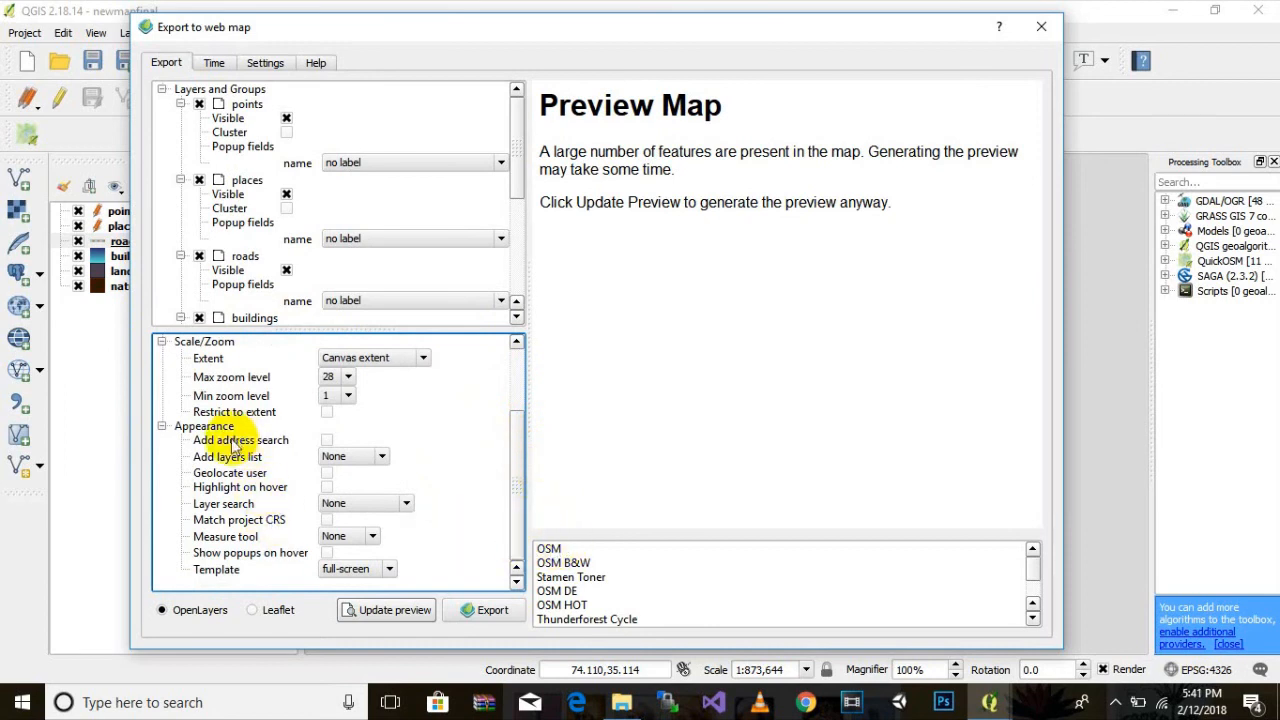
{"action": "left_click", "coordinate": [327, 442]}
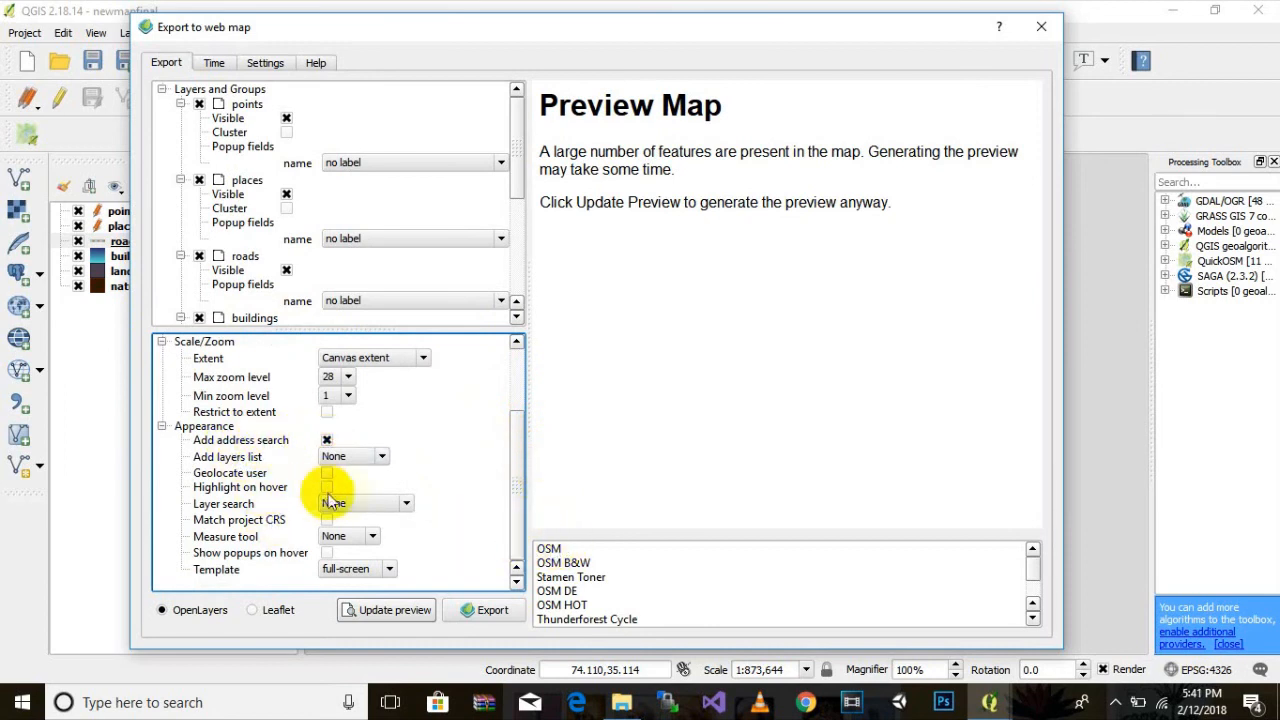
{"action": "left_click", "coordinate": [376, 462]}
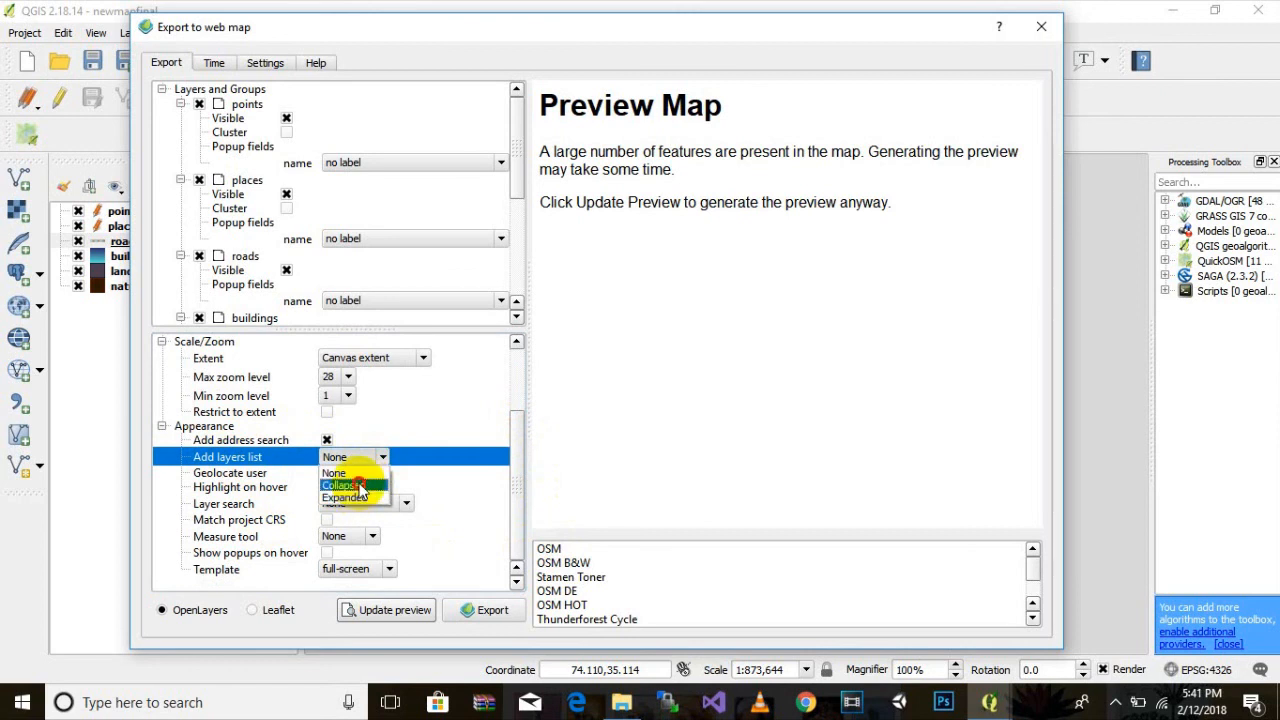
{"action": "left_click", "coordinate": [358, 486]}
{"action": "left_click", "coordinate": [325, 473]}
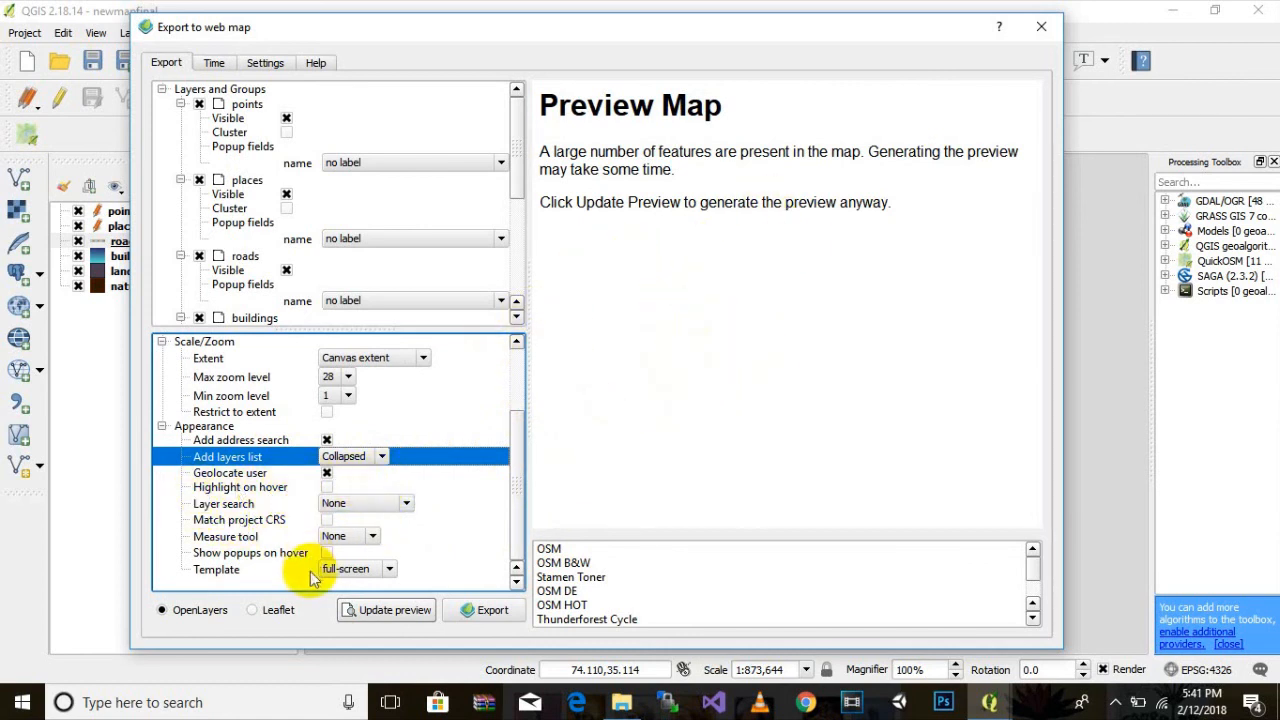
Check the layer search choices, leave the export dialog and examine the places layer's attribute table through to its last records
{"action": "left_click", "coordinate": [406, 505]}
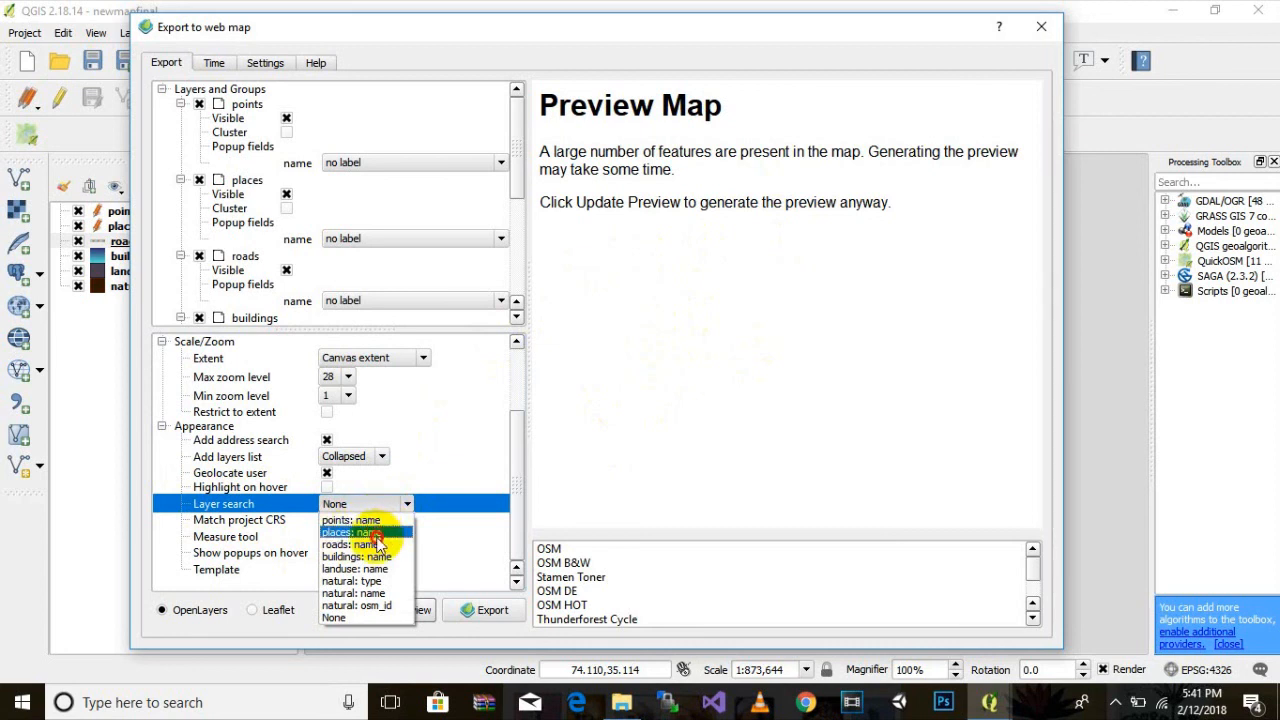
{"action": "left_click", "coordinate": [452, 426]}
{"action": "left_click", "coordinate": [1040, 27]}
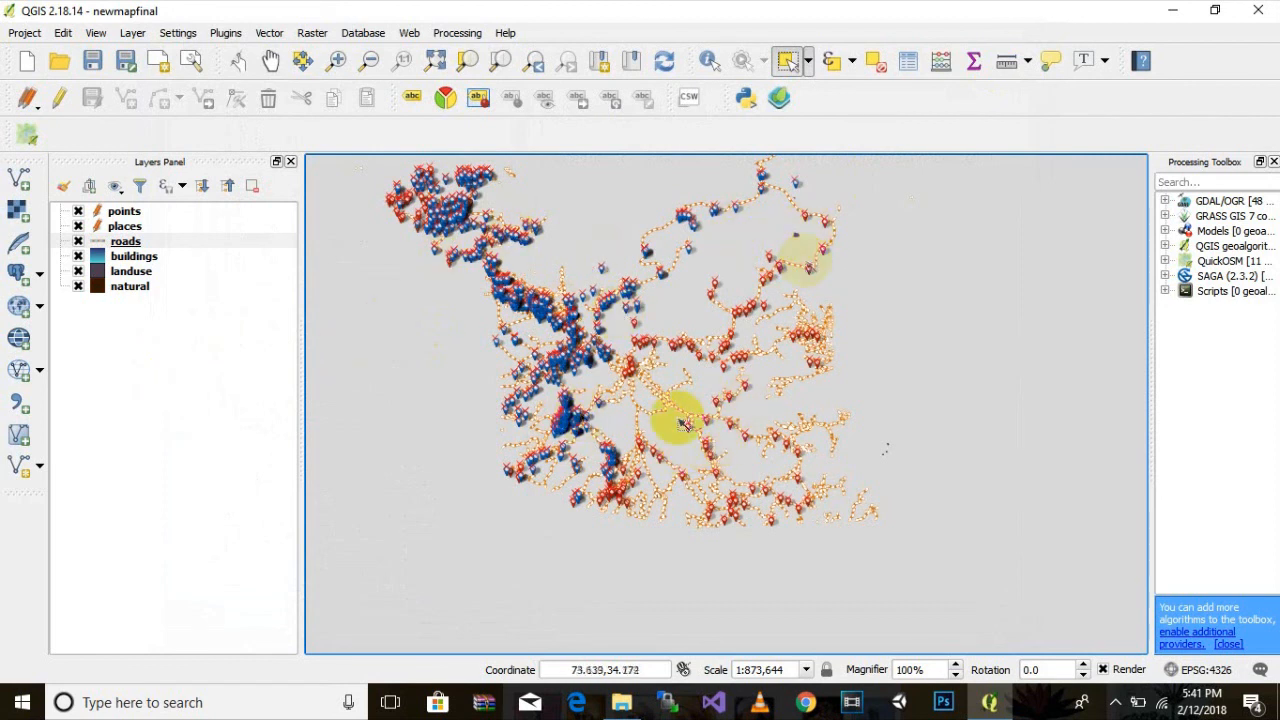
{"action": "right_click", "coordinate": [131, 225]}
{"action": "left_click", "coordinate": [195, 405]}
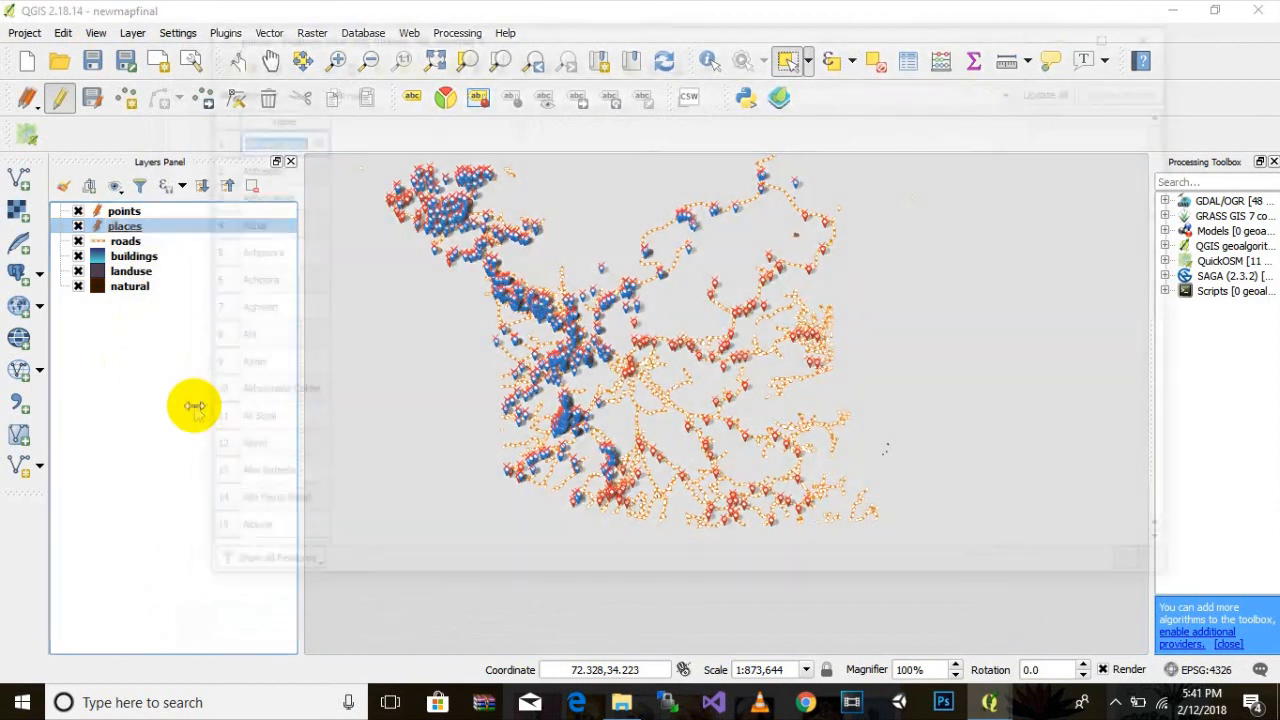
{"action": "left_click_drag", "start_coordinate": [1172, 135], "coordinate": [1188, 533]}
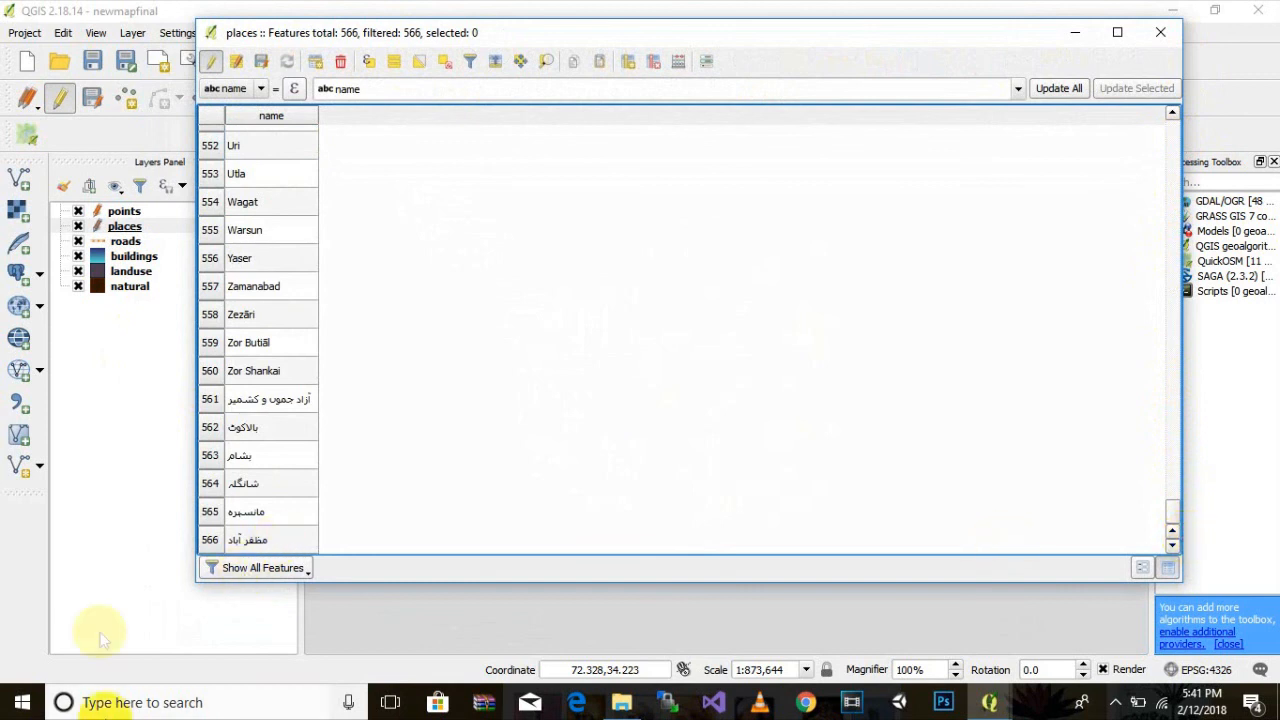
{"action": "left_click", "coordinate": [1164, 44]}
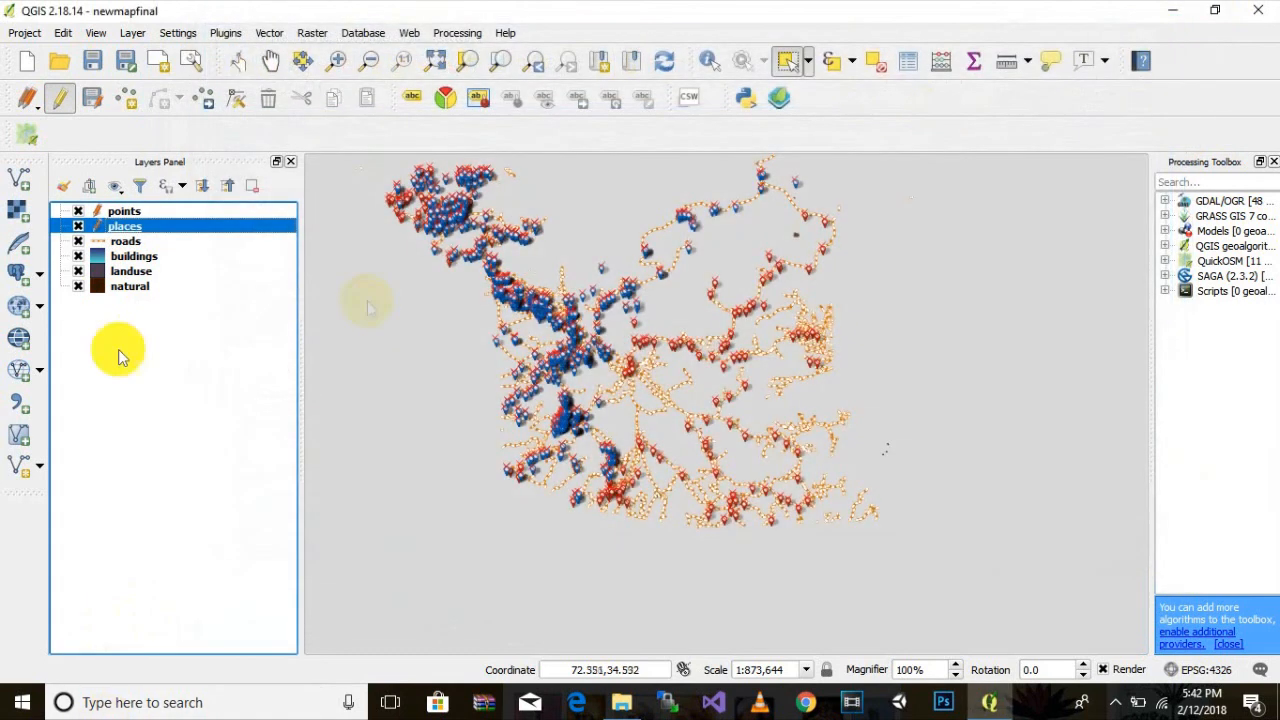
Examine the points layer's attribute table through to its last records and close it
{"action": "right_click", "coordinate": [120, 211]}
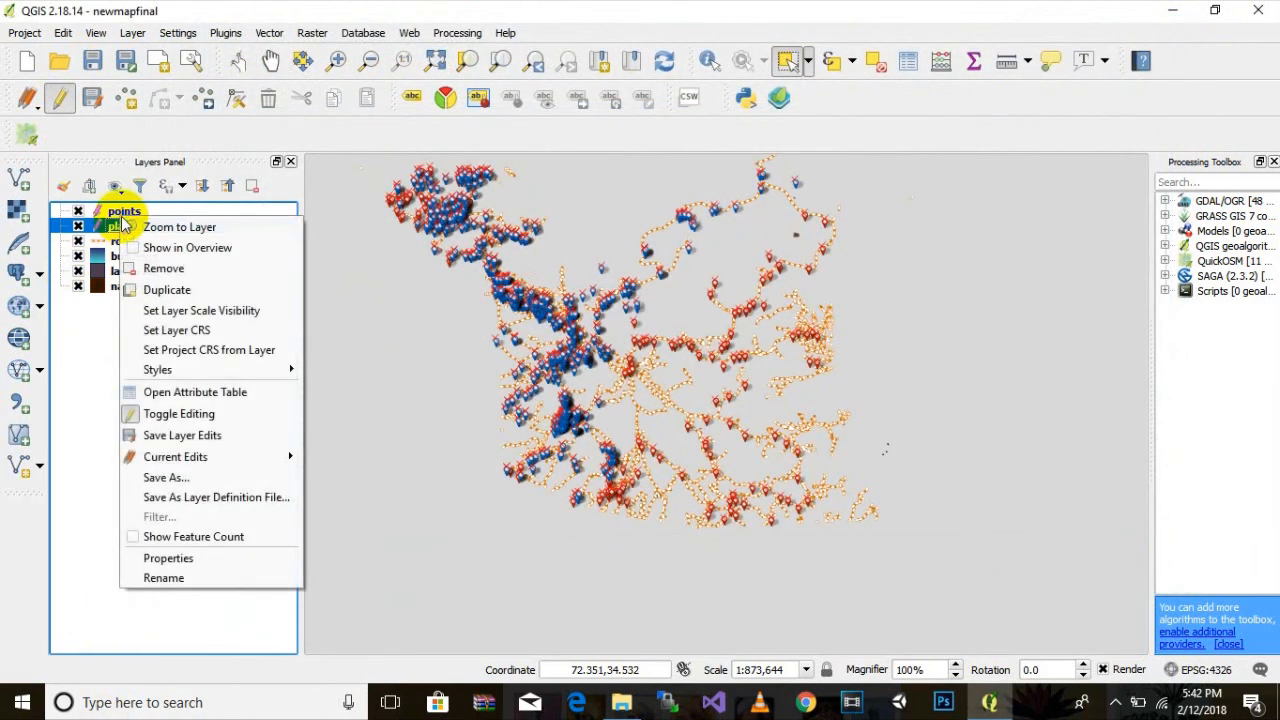
{"action": "left_click", "coordinate": [240, 407]}
{"action": "key", "text": "F6"}
{"action": "left_click_drag", "start_coordinate": [1166, 134], "coordinate": [1170, 530]}
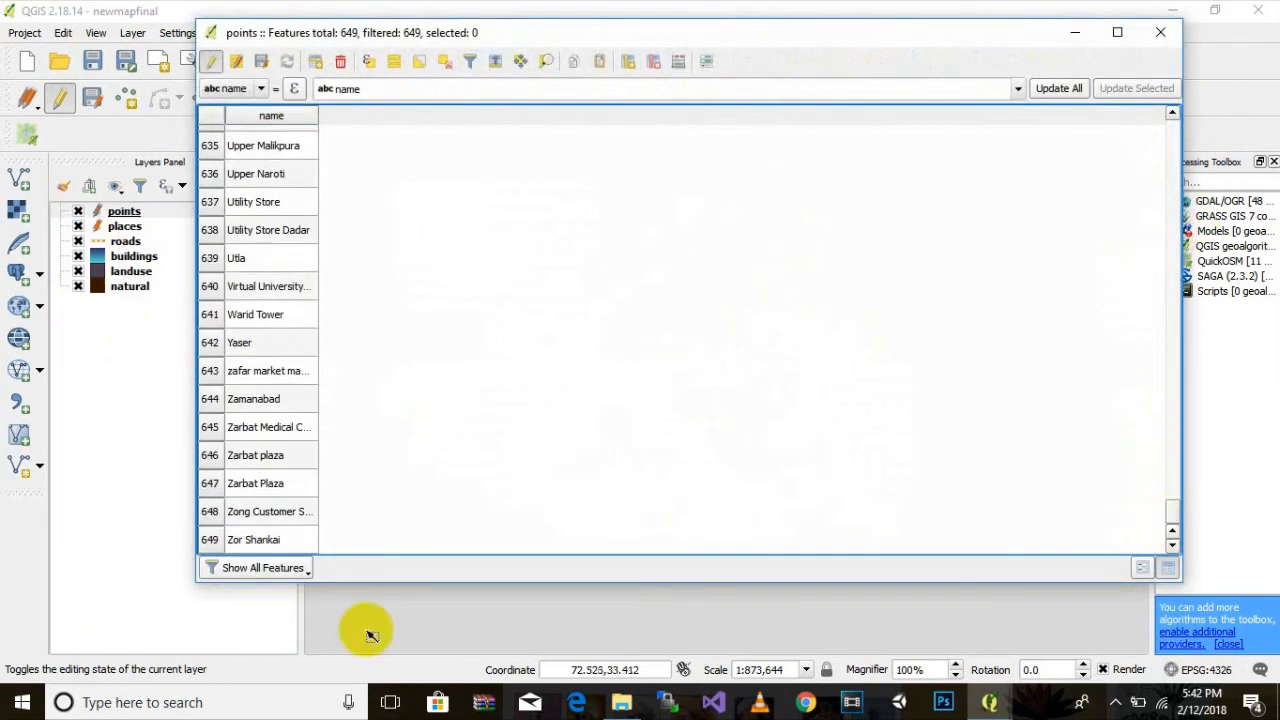
{"action": "left_click", "coordinate": [1160, 32]}
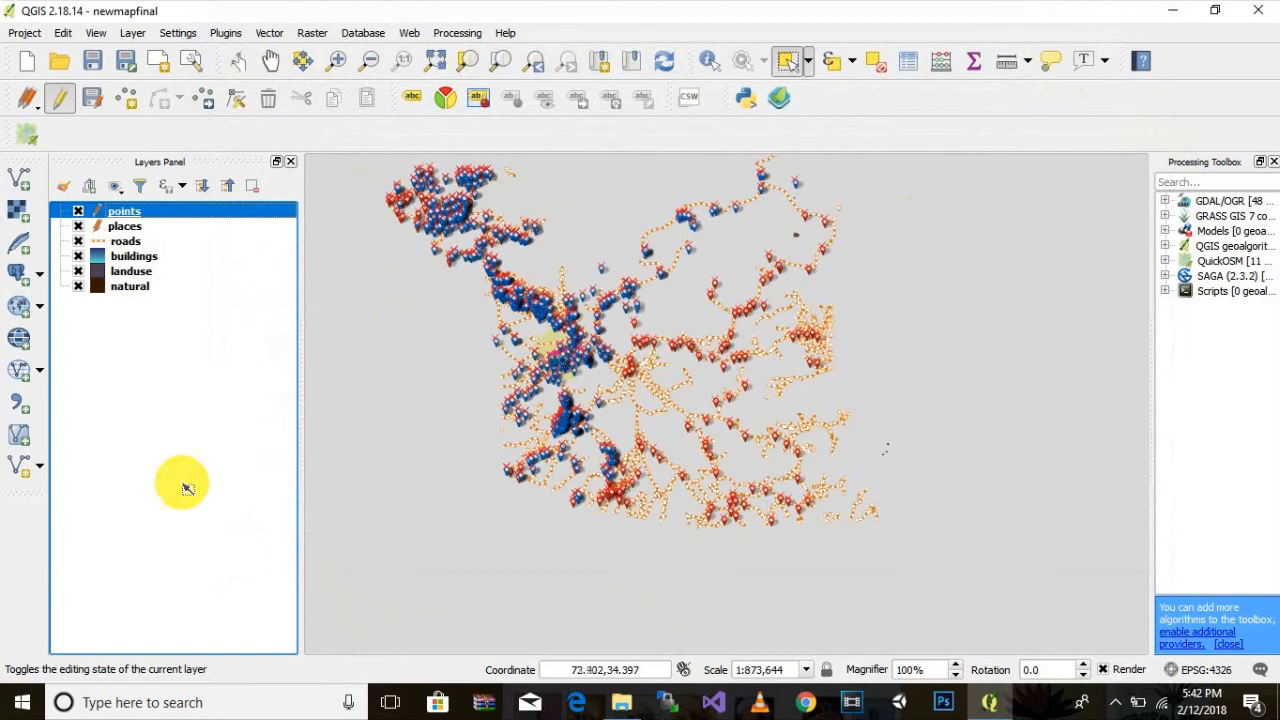
Reopen the qgis2web export dialog and set the layer search to points: name
{"action": "left_click", "coordinate": [779, 97]}
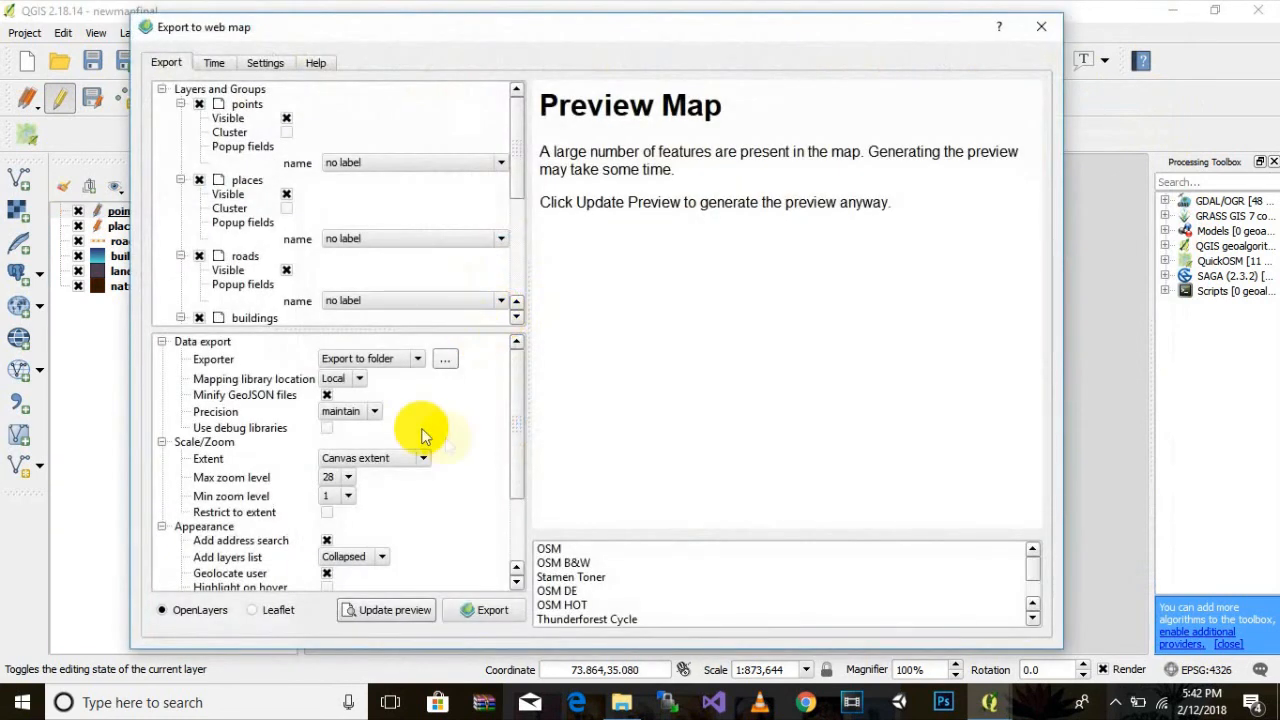
{"action": "left_click_drag", "start_coordinate": [518, 374], "coordinate": [517, 477]}
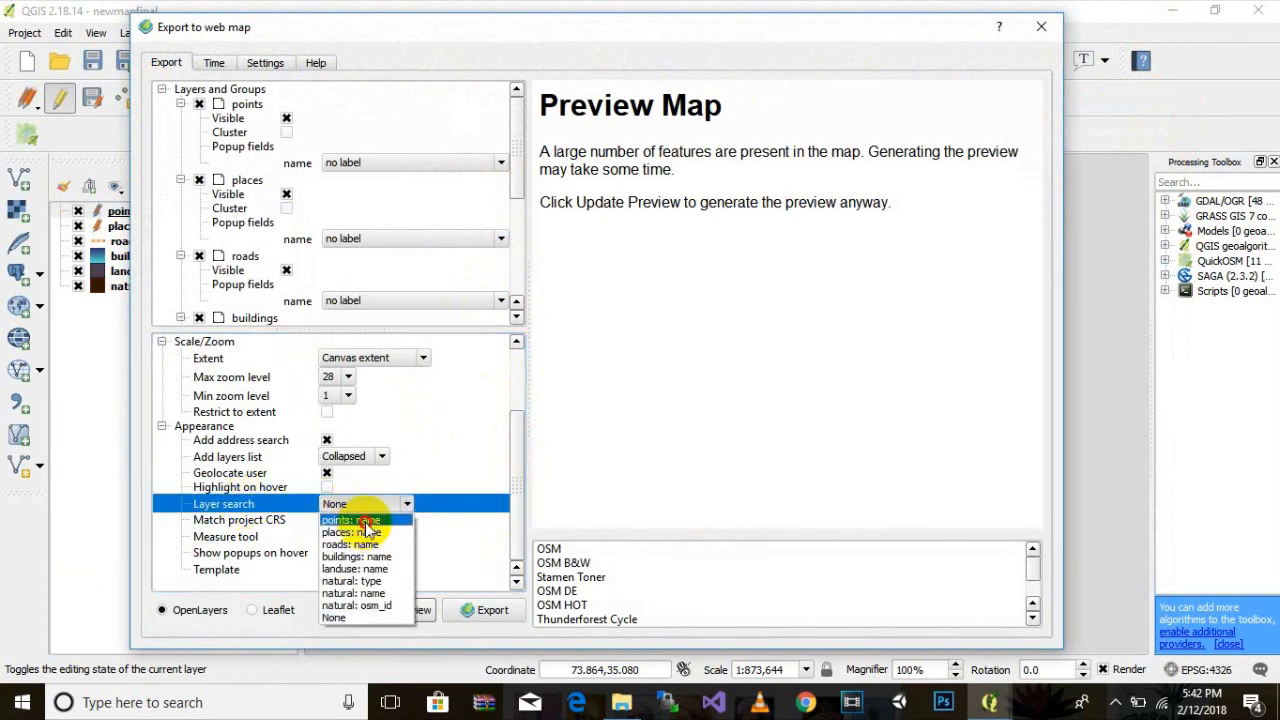
{"action": "left_click", "coordinate": [365, 521]}
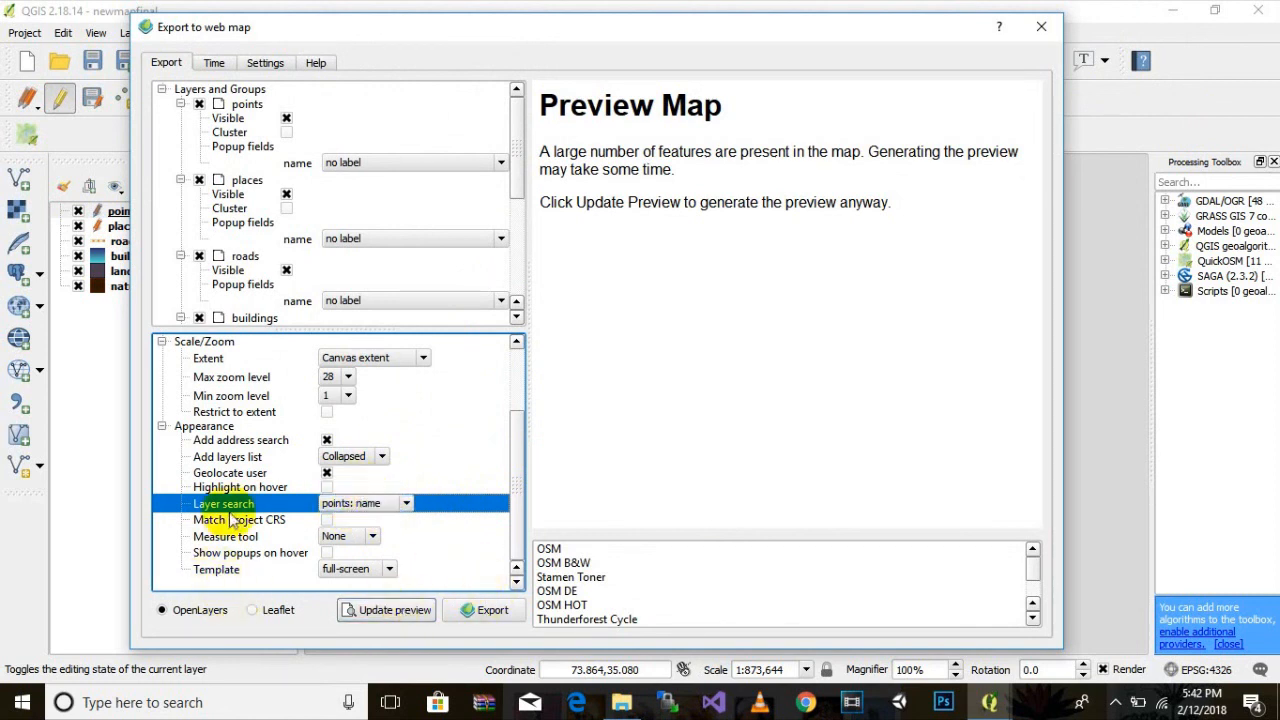
Export the web map as a Leaflet map with the OSM basemap and close the export dialog
{"action": "left_click", "coordinate": [254, 612]}
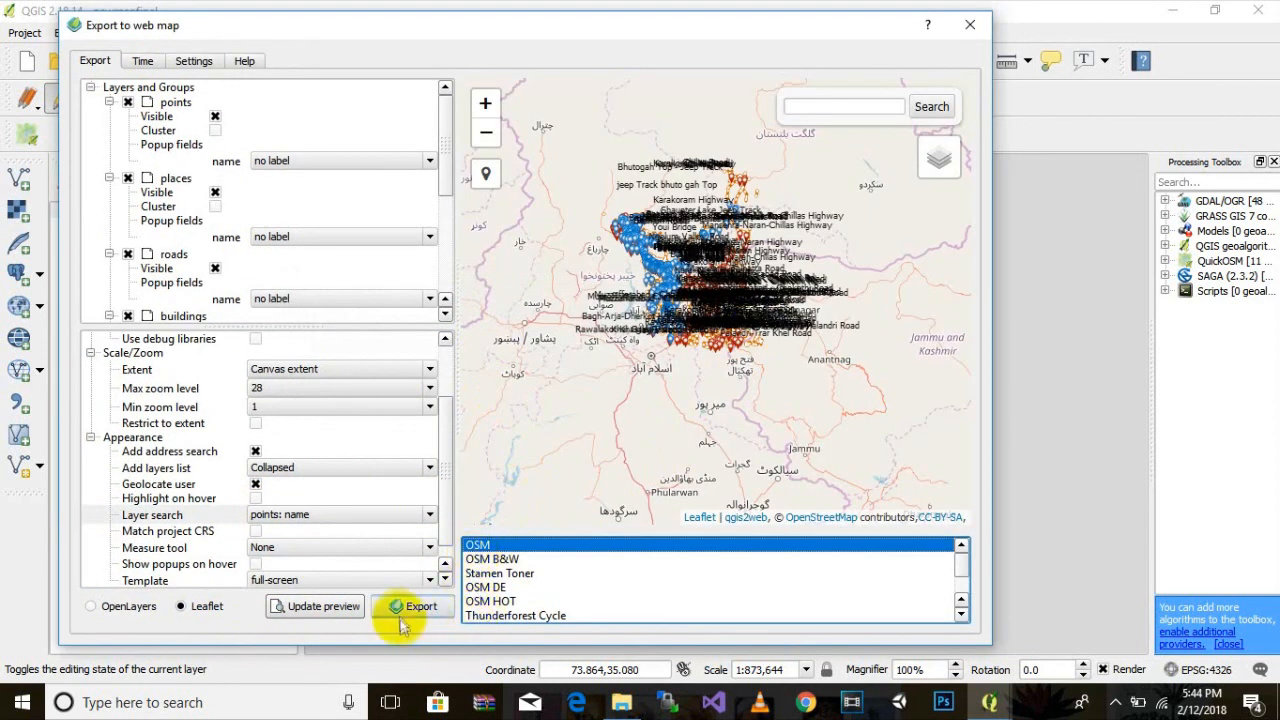
{"action": "left_click", "coordinate": [405, 612]}
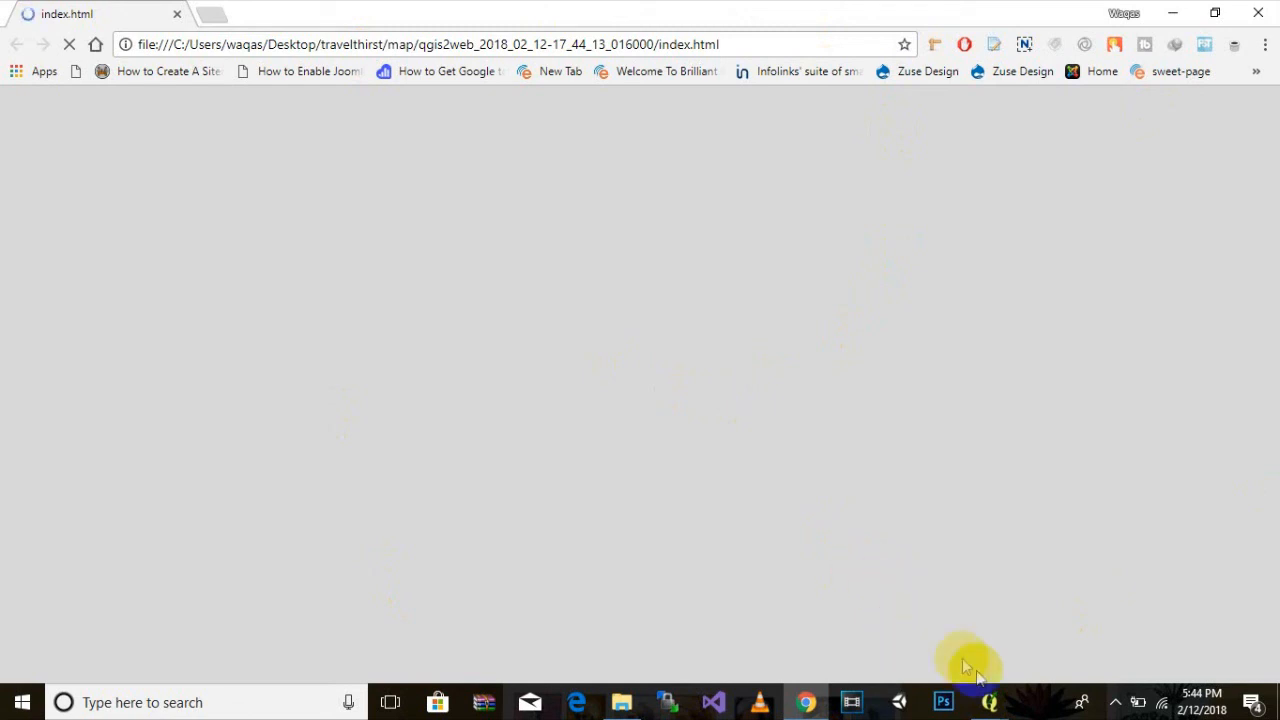
{"action": "mouse_move", "coordinate": [995, 708]}
{"action": "left_click", "coordinate": [1105, 618]}
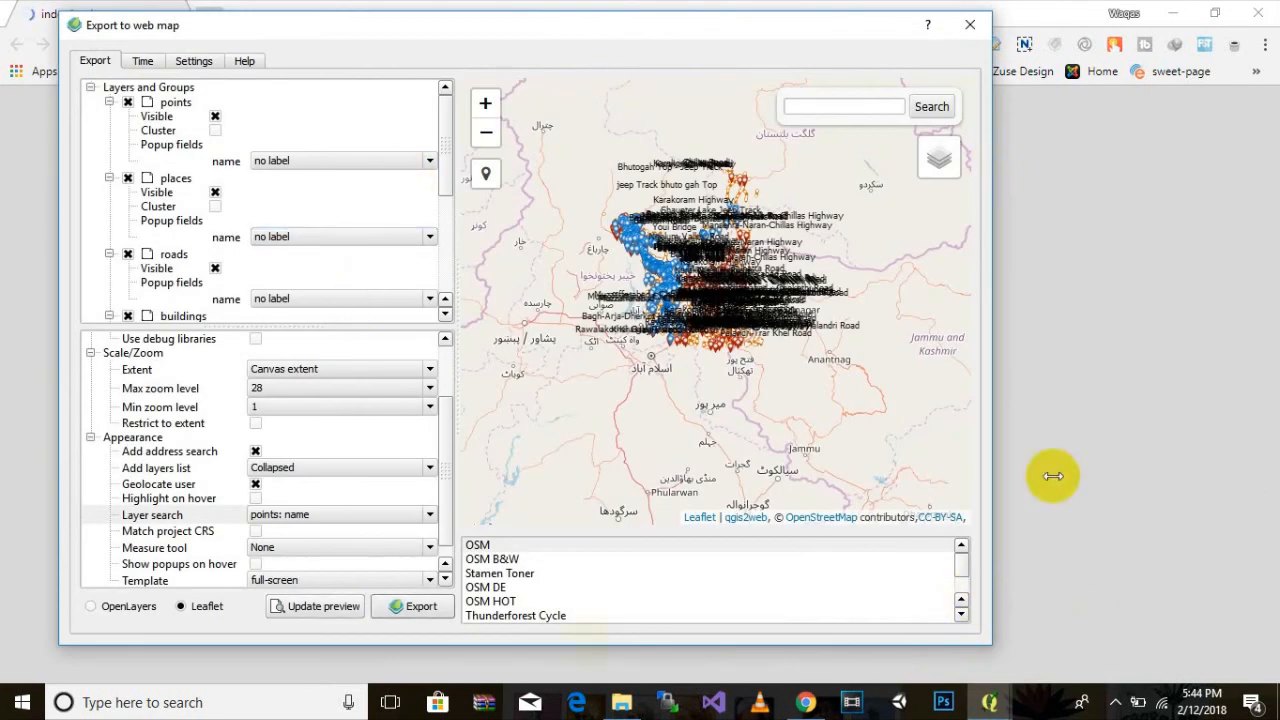
{"action": "left_click", "coordinate": [969, 25]}
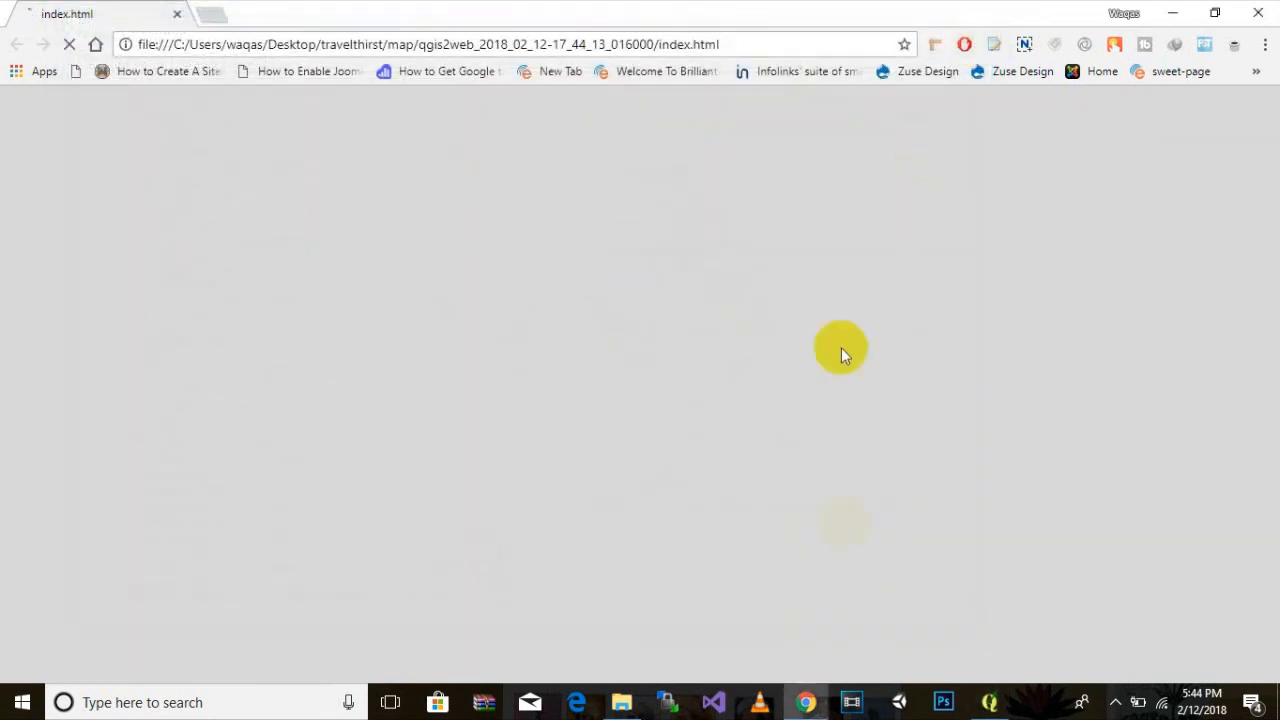
Check the map in QGIS, choose to wait for the unresponsive exported page and switch to Chrome to view index.html
{"action": "left_click", "coordinate": [992, 705]}
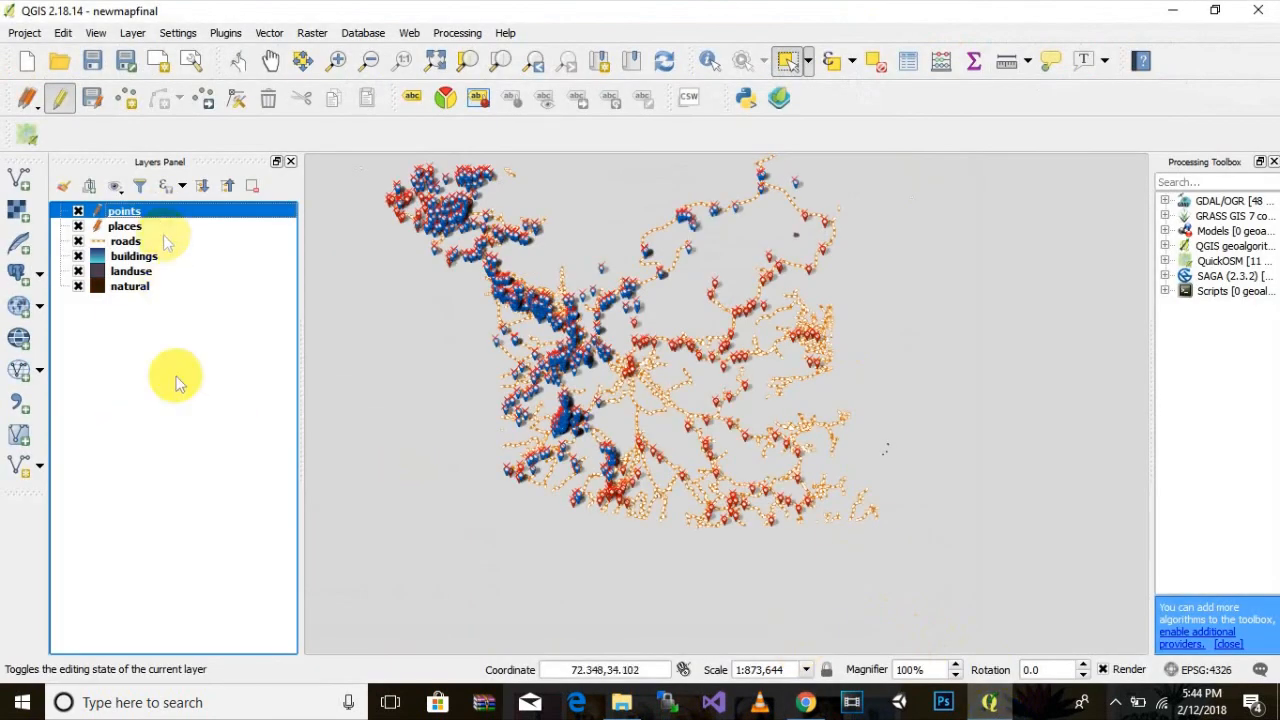
{"action": "left_click_drag", "start_coordinate": [585, 306], "coordinate": [647, 334]}
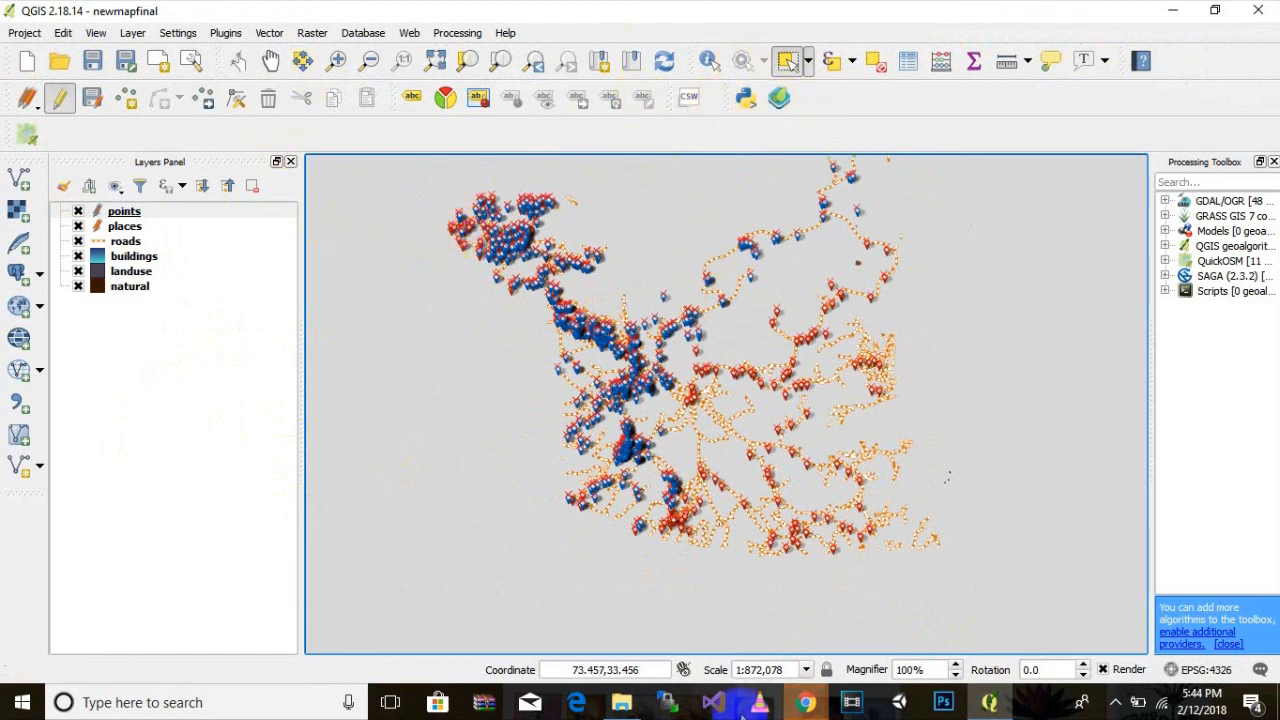
{"action": "mouse_move", "coordinate": [806, 702]}
{"action": "left_click", "coordinate": [871, 635]}
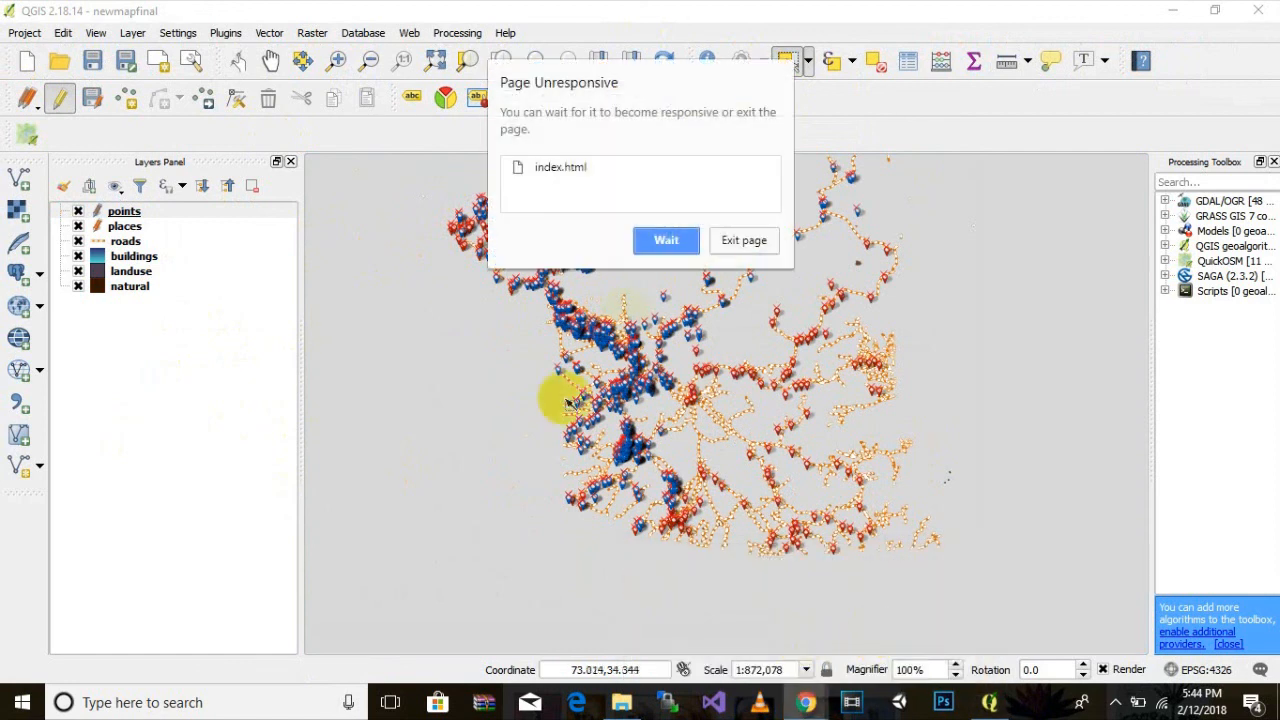
{"action": "left_click", "coordinate": [664, 241]}
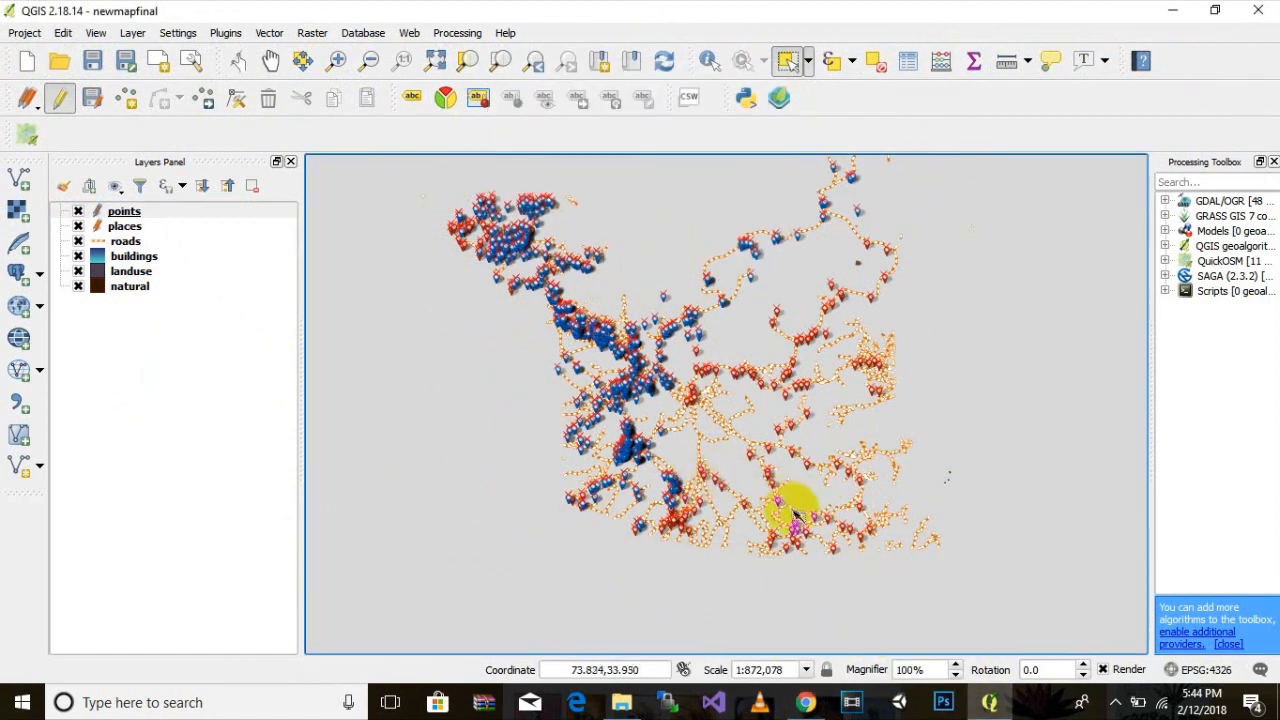
{"action": "mouse_move", "coordinate": [830, 705]}
{"action": "left_click", "coordinate": [851, 552]}
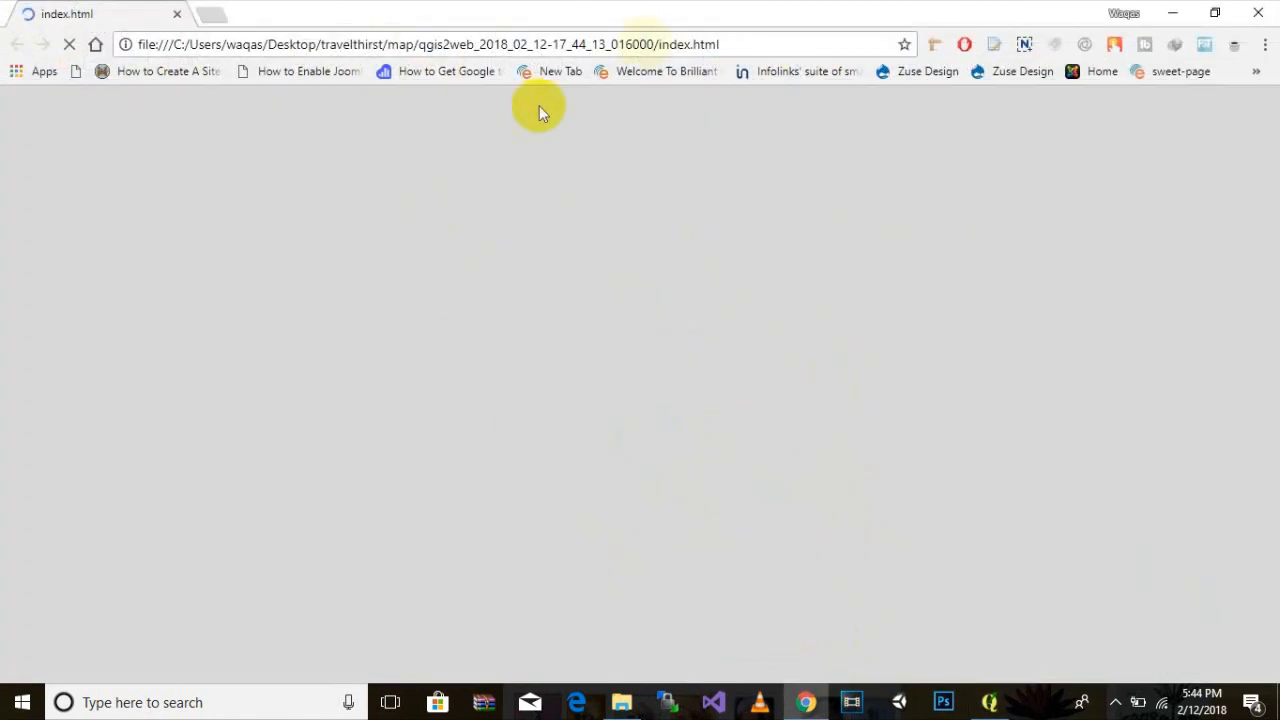